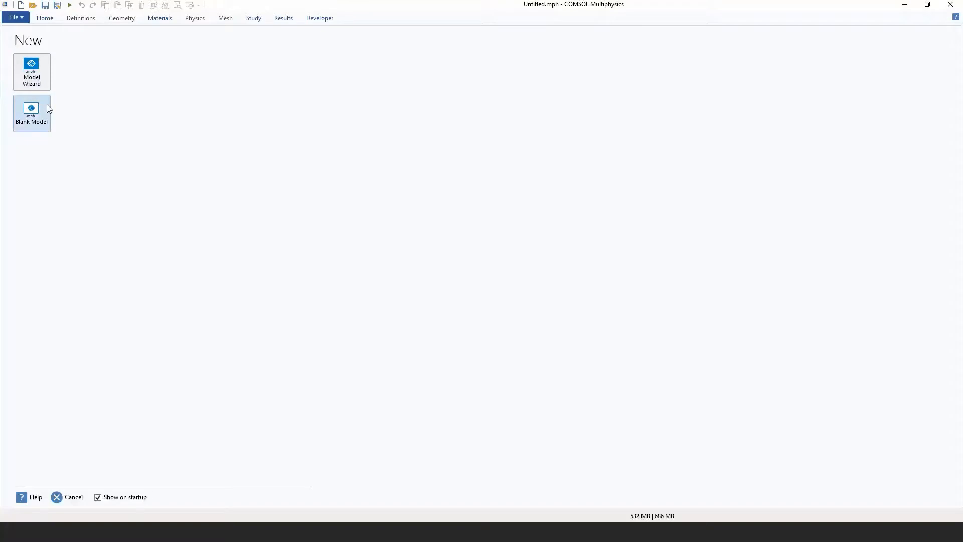
Start a new 3D model with the Model Wizard and select Laminar Flow among the single-phase fluid flow interfaces.
{"action": "left_click", "coordinate": [47, 79]}
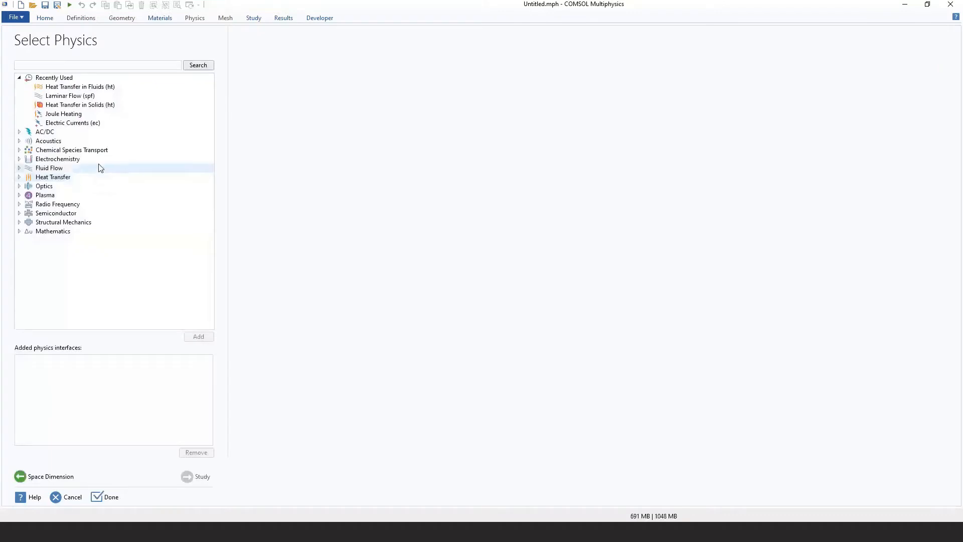
{"action": "left_click", "coordinate": [18, 169]}
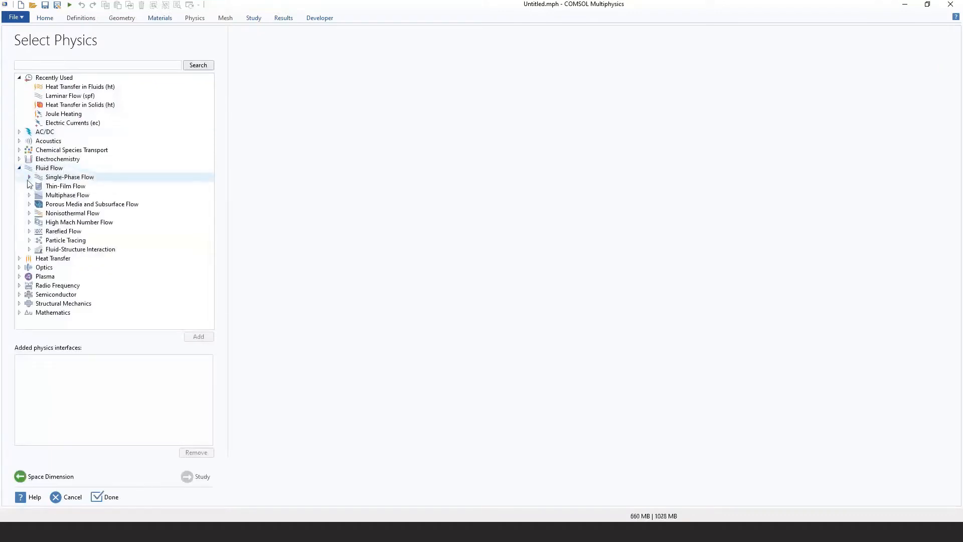
{"action": "left_click", "coordinate": [29, 178]}
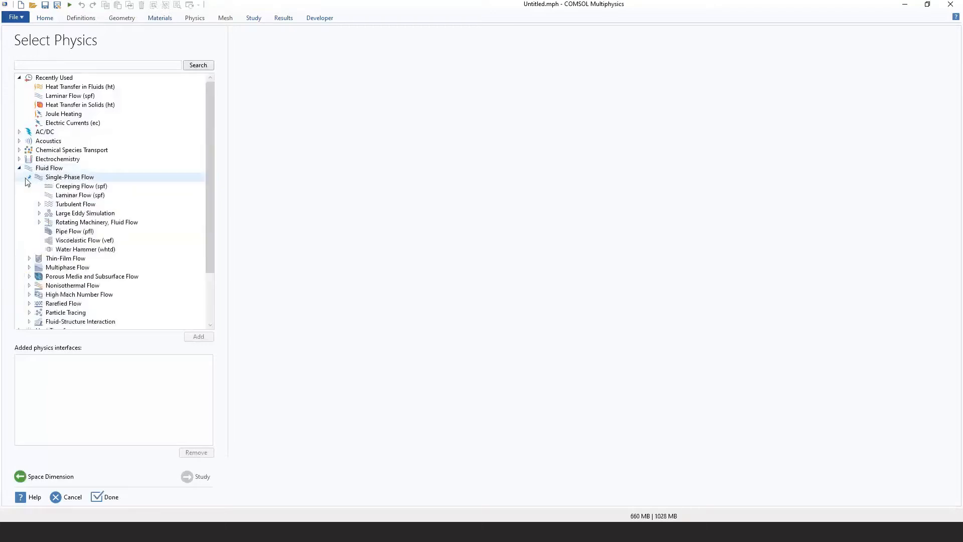
{"action": "left_click", "coordinate": [62, 196]}
Examine the other fluid flow interfaces, including Turbulent Flow, Large Eddy Simulation, Rotating Machinery, Pipe Flow and Water Hammer.
{"action": "scroll", "coordinate": [101, 200], "scroll_direction": "down", "scroll_amount": 1}
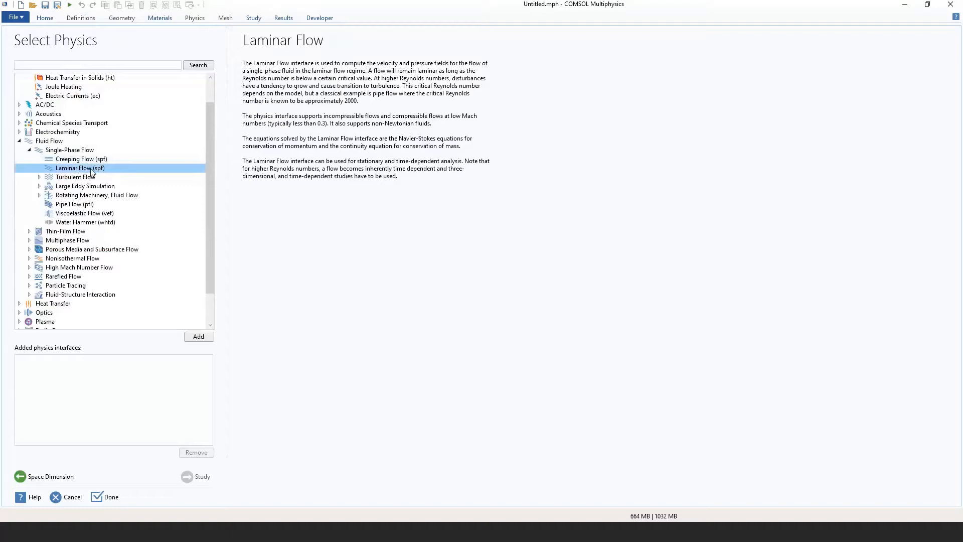
{"action": "left_click", "coordinate": [39, 177]}
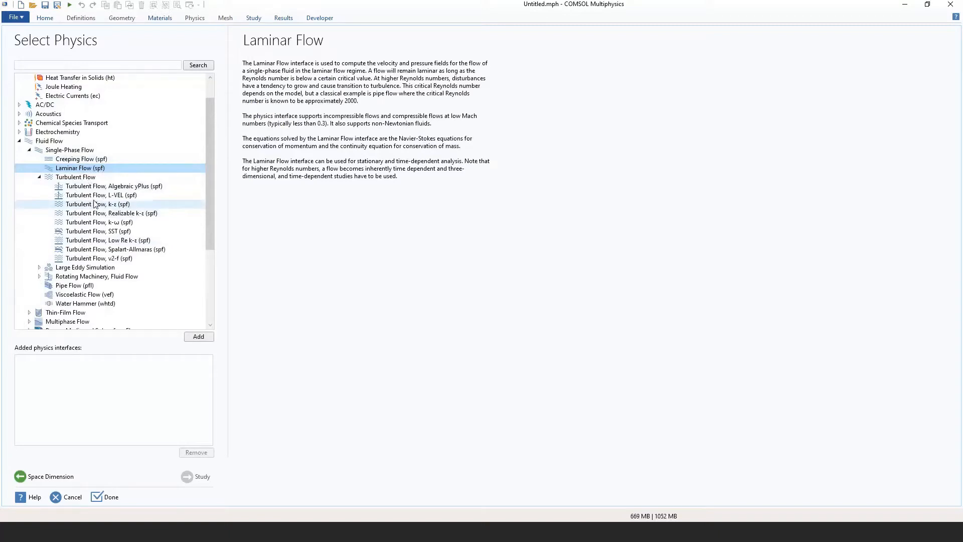
{"action": "scroll", "coordinate": [95, 205], "scroll_direction": "down", "scroll_amount": 1}
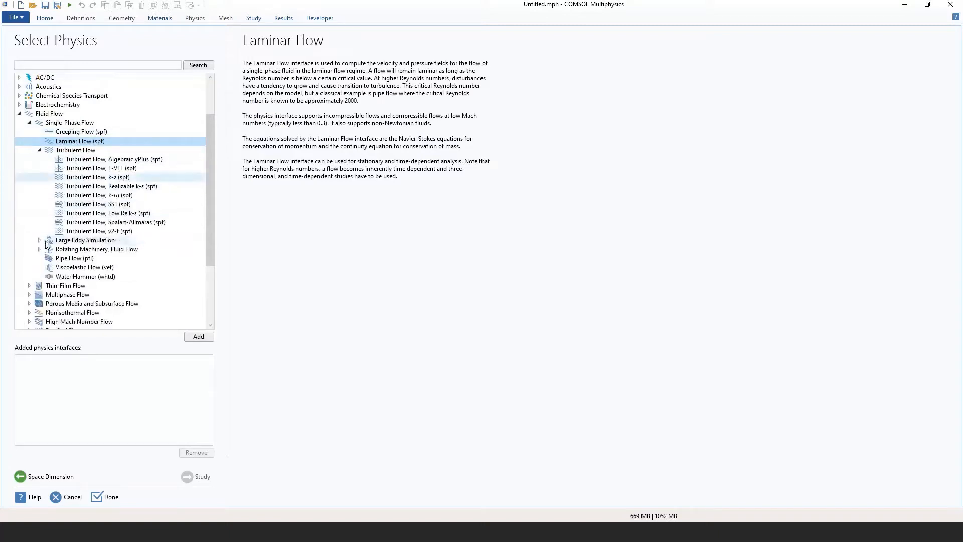
{"action": "left_click", "coordinate": [39, 240]}
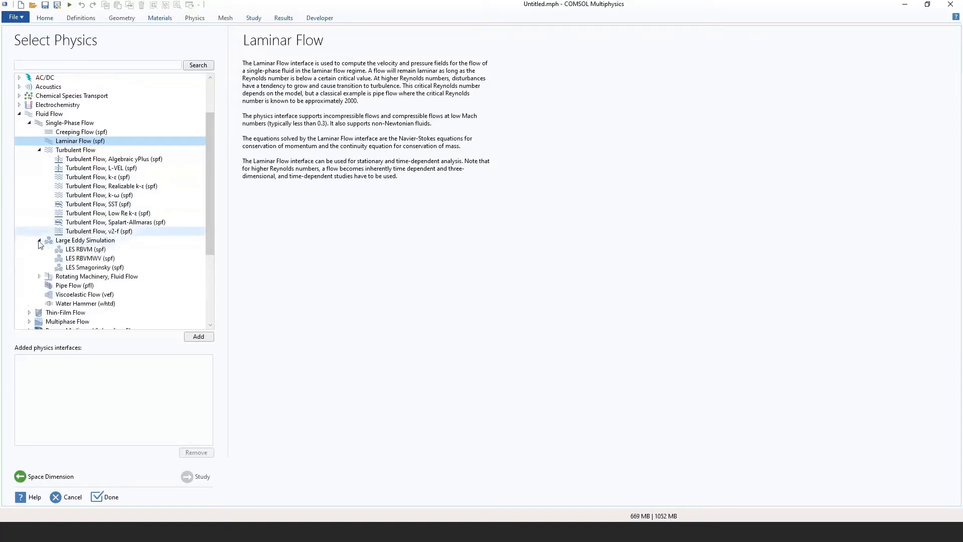
{"action": "scroll", "coordinate": [65, 229], "scroll_direction": "down", "scroll_amount": 1}
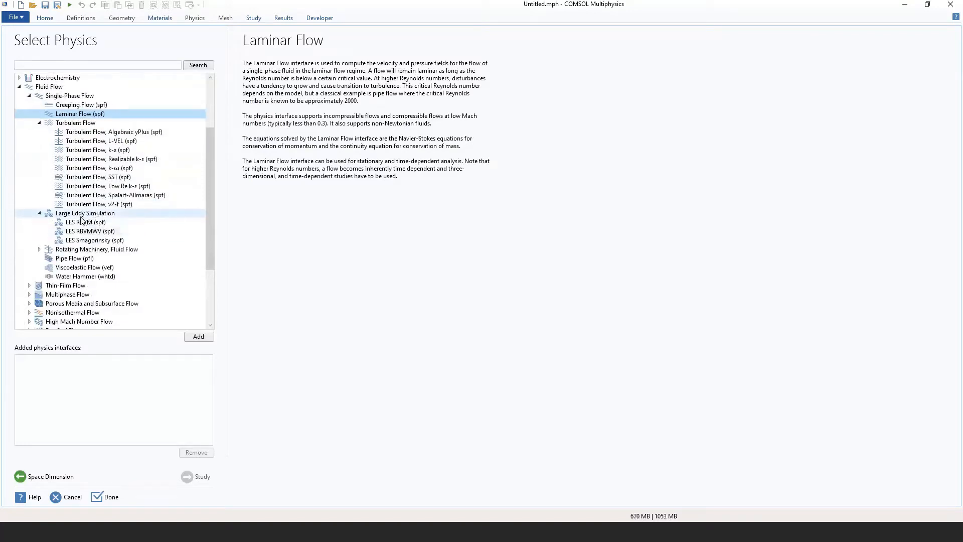
{"action": "left_click", "coordinate": [39, 250]}
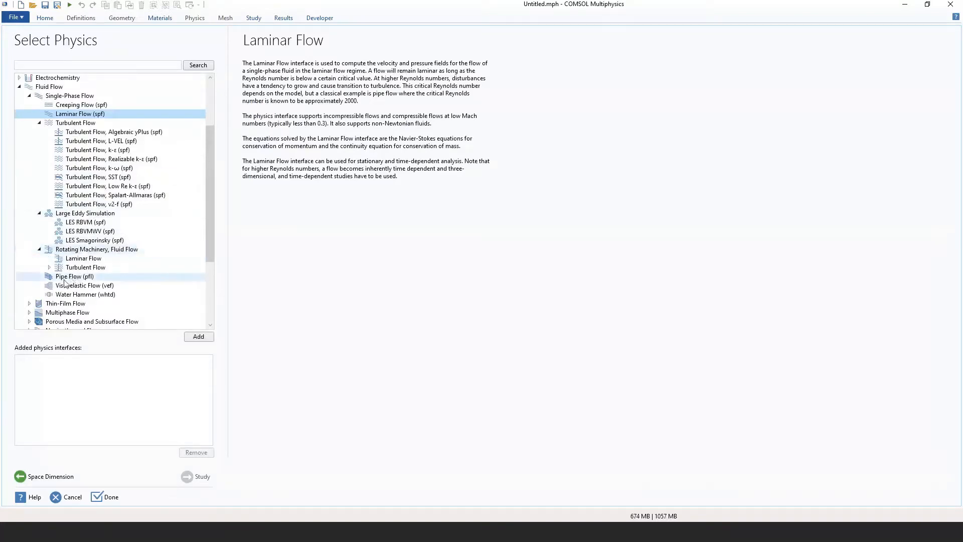
{"action": "left_click", "coordinate": [92, 279]}
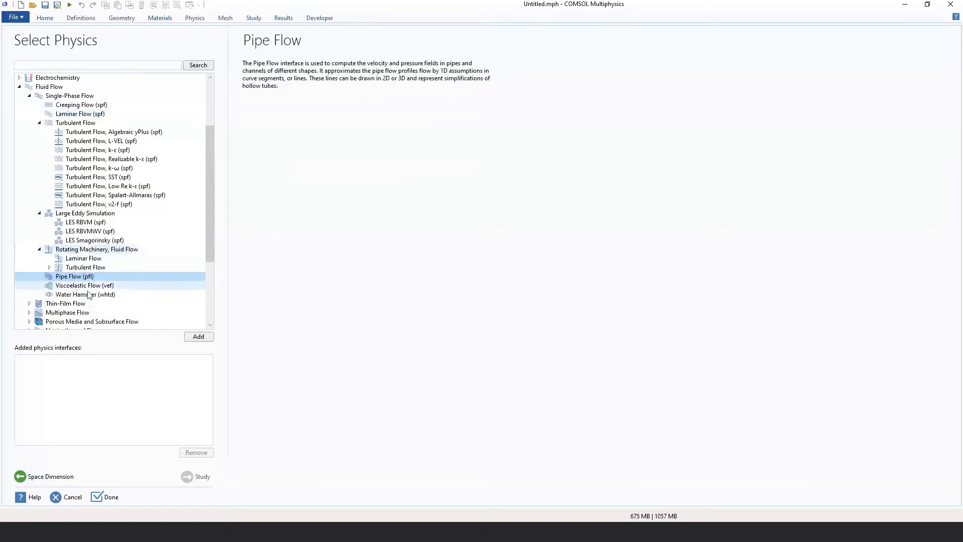
{"action": "left_click", "coordinate": [106, 296]}
{"action": "scroll", "coordinate": [100, 286], "scroll_direction": "down", "scroll_amount": 1}
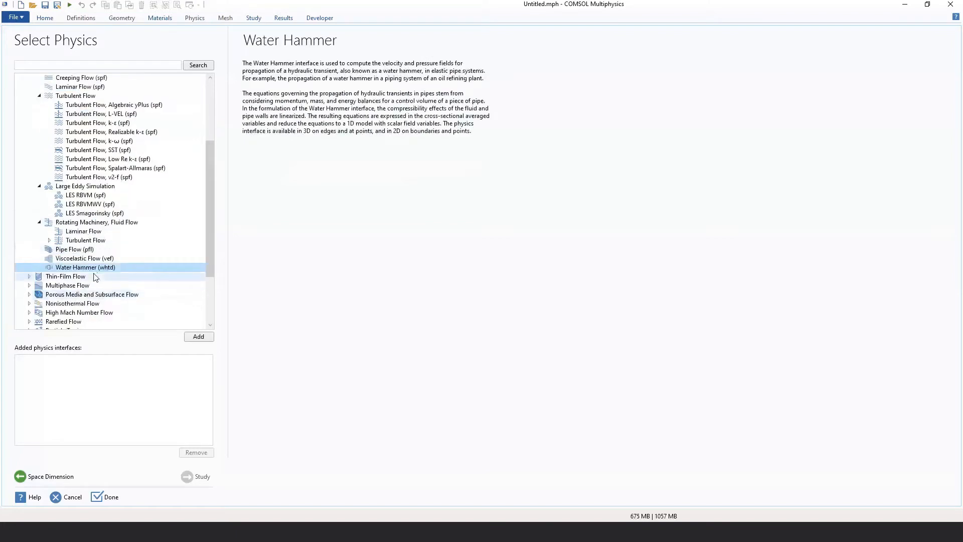
{"action": "scroll", "coordinate": [93, 278], "scroll_direction": "down", "scroll_amount": 1}
{"action": "scroll", "coordinate": [67, 271], "scroll_direction": "up", "scroll_amount": 3}
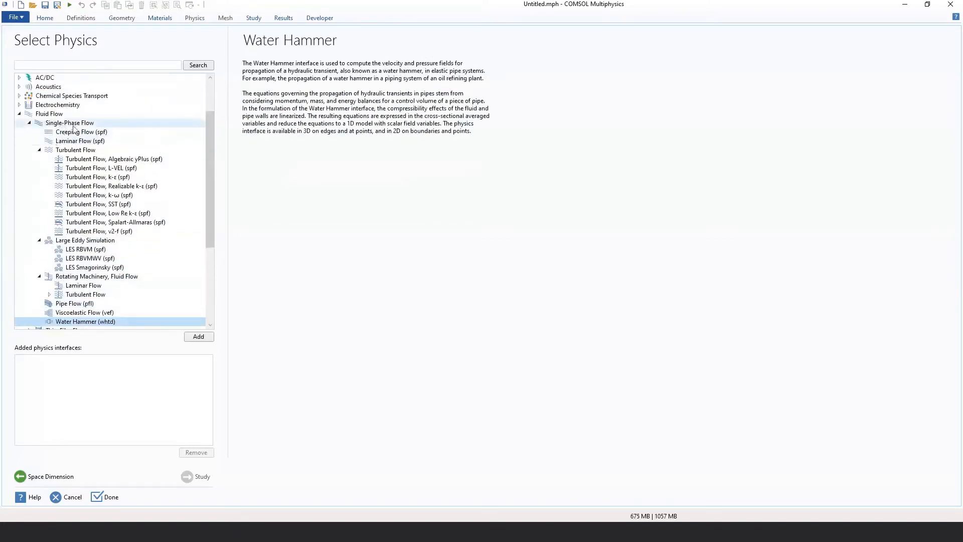
{"action": "scroll", "coordinate": [87, 210], "scroll_direction": "down", "scroll_amount": 3}
{"action": "scroll", "coordinate": [85, 209], "scroll_direction": "down", "scroll_amount": 2}
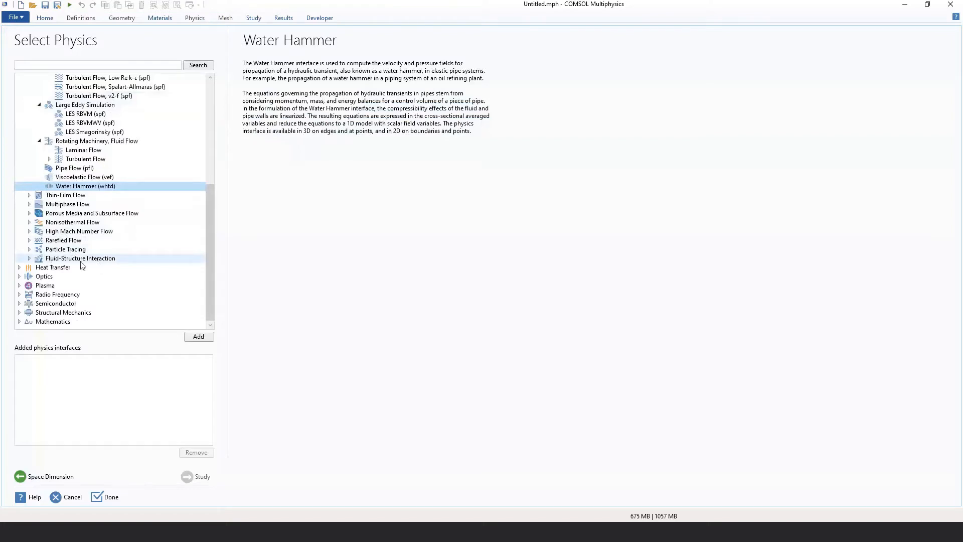
{"action": "scroll", "coordinate": [79, 265], "scroll_direction": "up", "scroll_amount": 7}
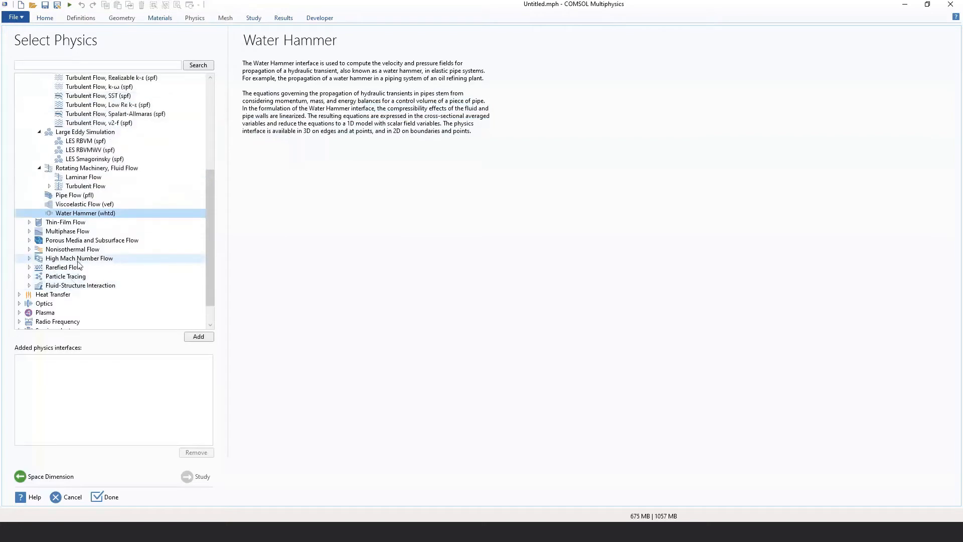
Add the single-phase Laminar Flow interface and a Stationary study, and finish creating the model.
{"action": "left_click", "coordinate": [99, 199]}
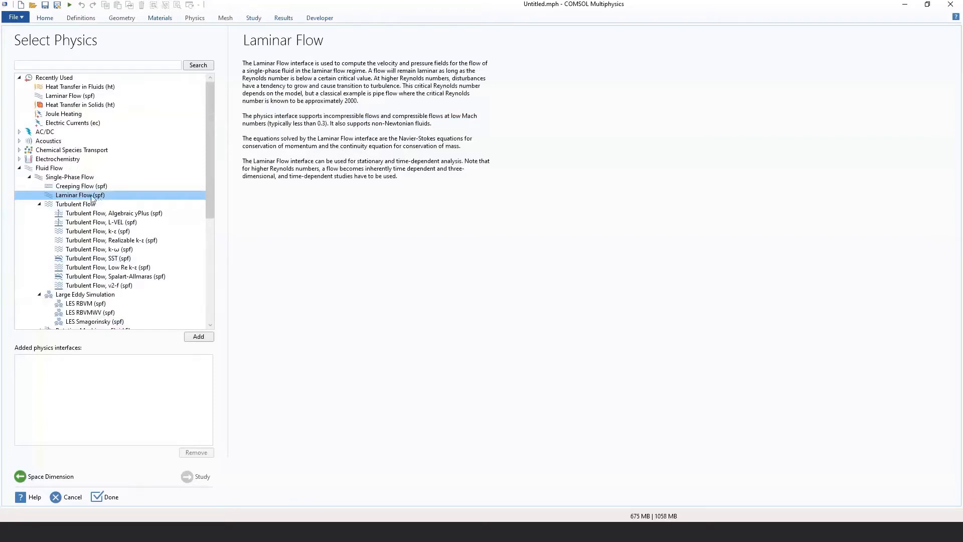
{"action": "left_click", "coordinate": [196, 337]}
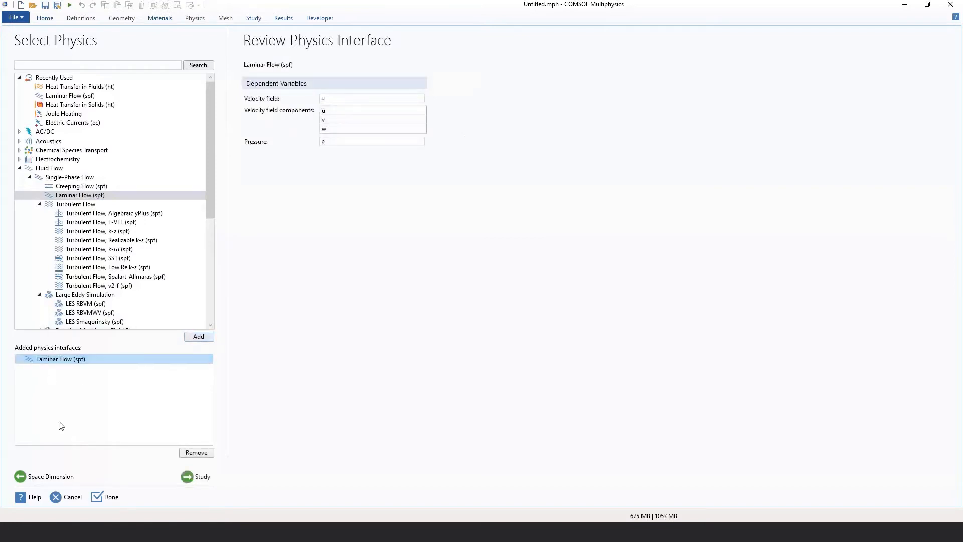
{"action": "left_click", "coordinate": [192, 479]}
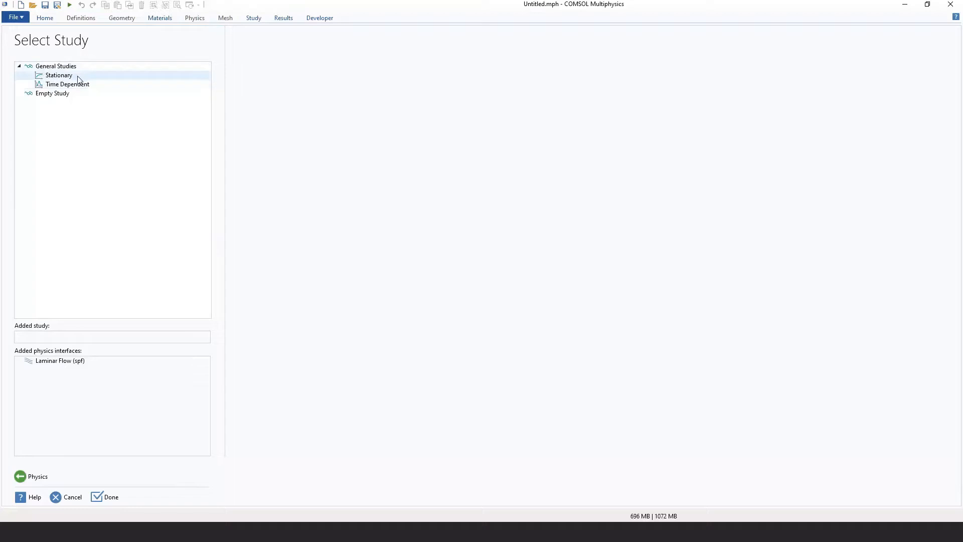
{"action": "left_click", "coordinate": [79, 79]}
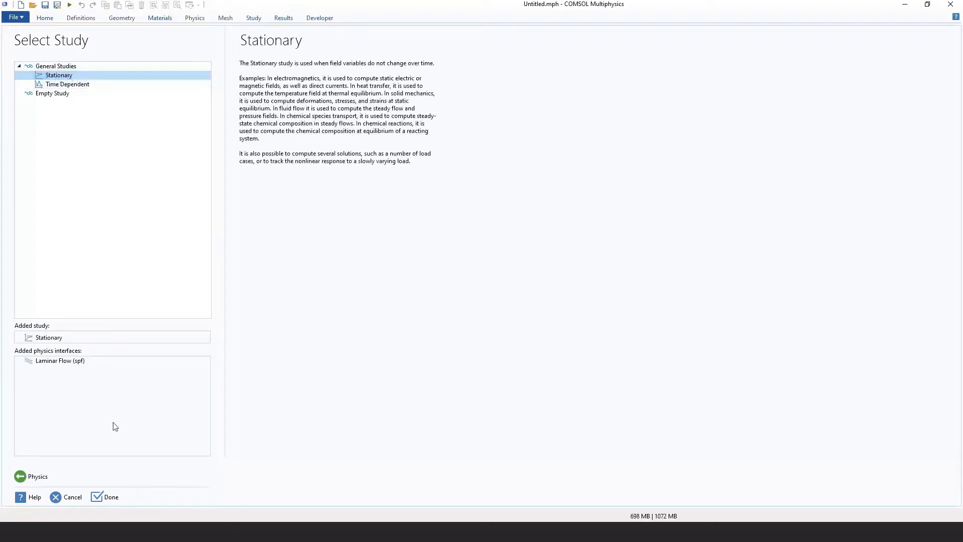
{"action": "left_click", "coordinate": [103, 501]}
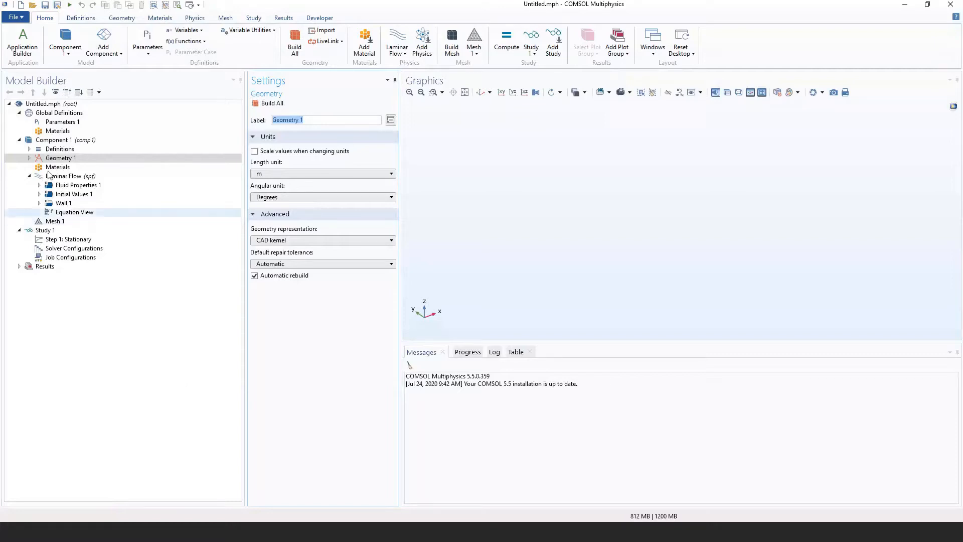
{"action": "left_click", "coordinate": [28, 142]}
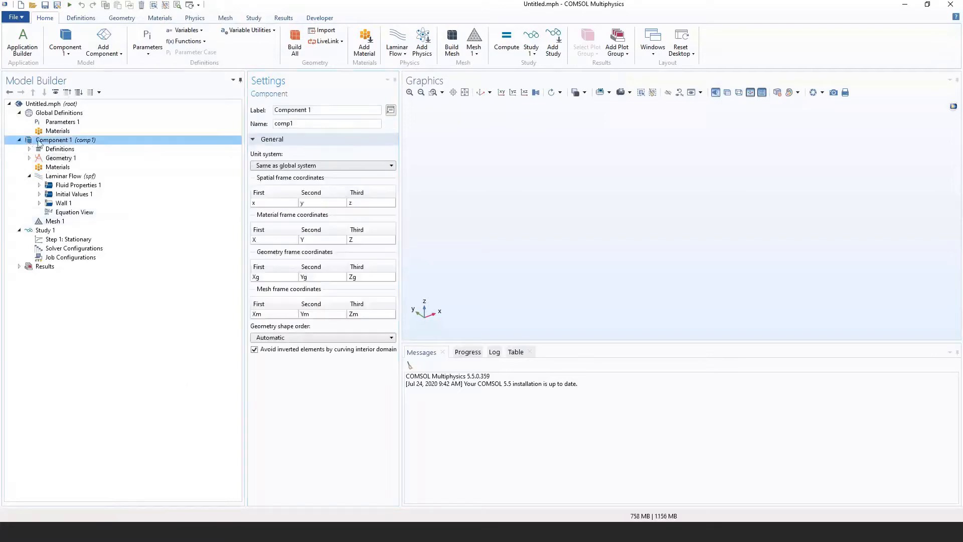
{"action": "left_click", "coordinate": [48, 178]}
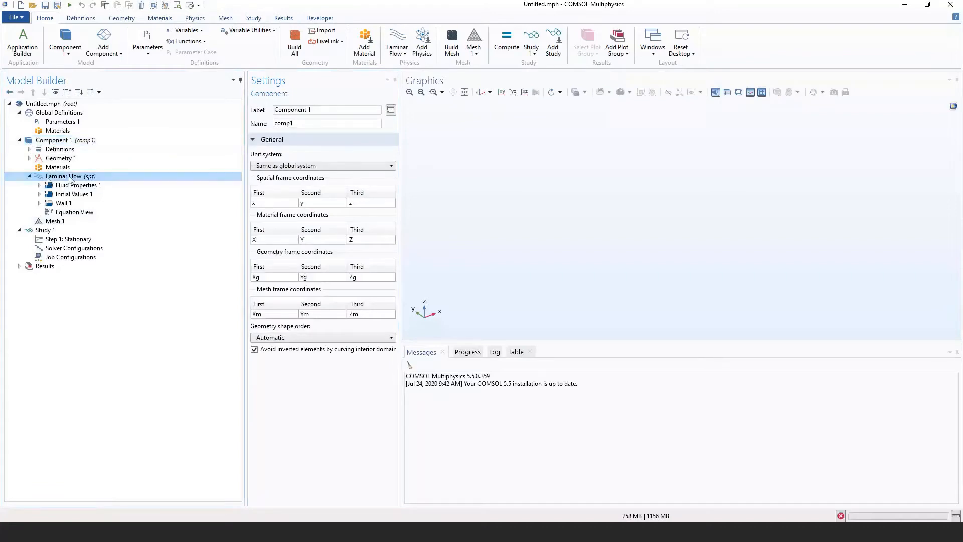
{"action": "left_click", "coordinate": [41, 230]}
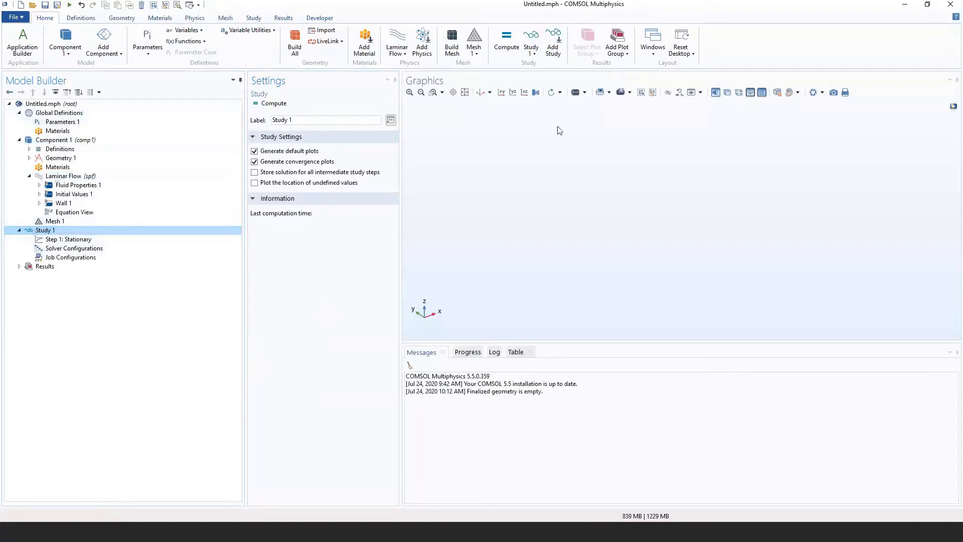
Define a global parameter v0 with the expression 1[cm/s] in Parameters 1.
{"action": "left_click", "coordinate": [60, 123]}
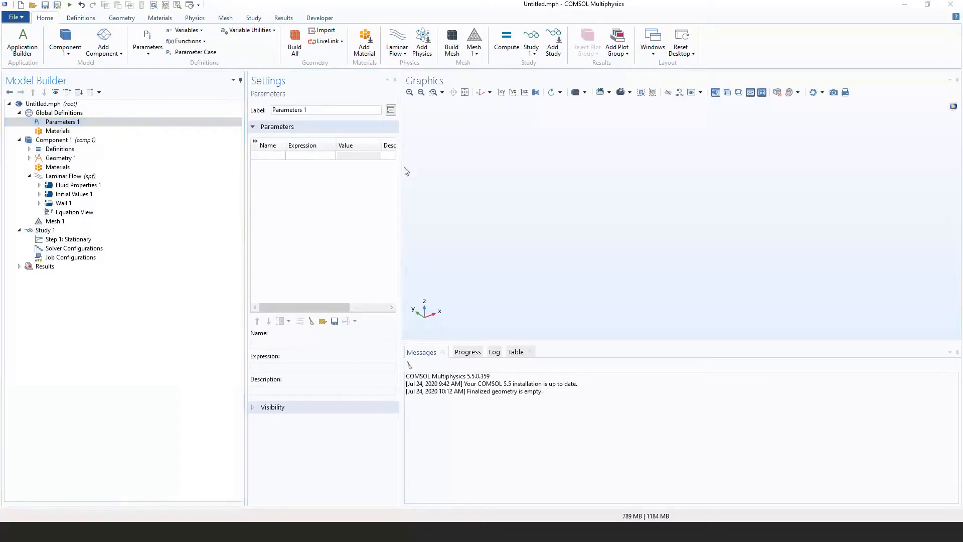
{"action": "left_click_drag", "start_coordinate": [400, 167], "coordinate": [442, 169]}
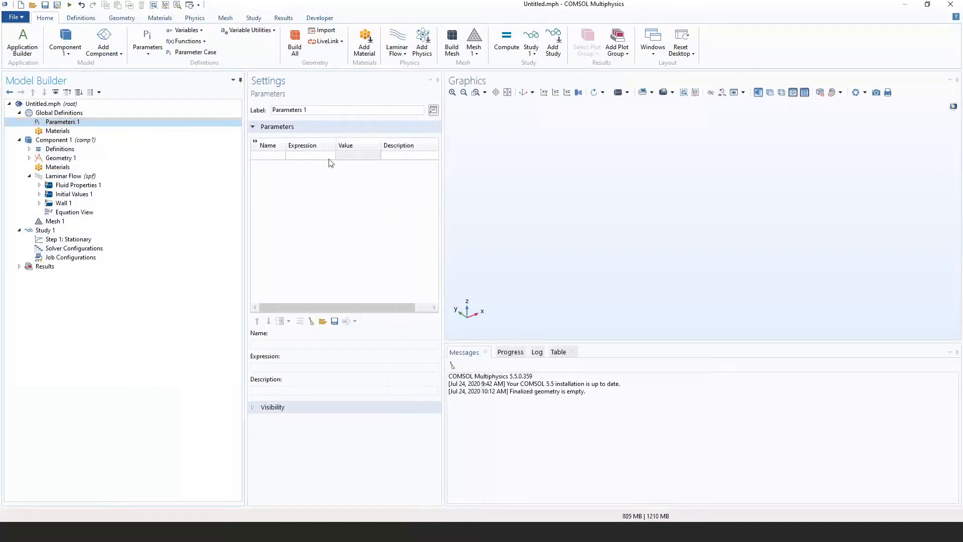
{"action": "left_click", "coordinate": [266, 157]}
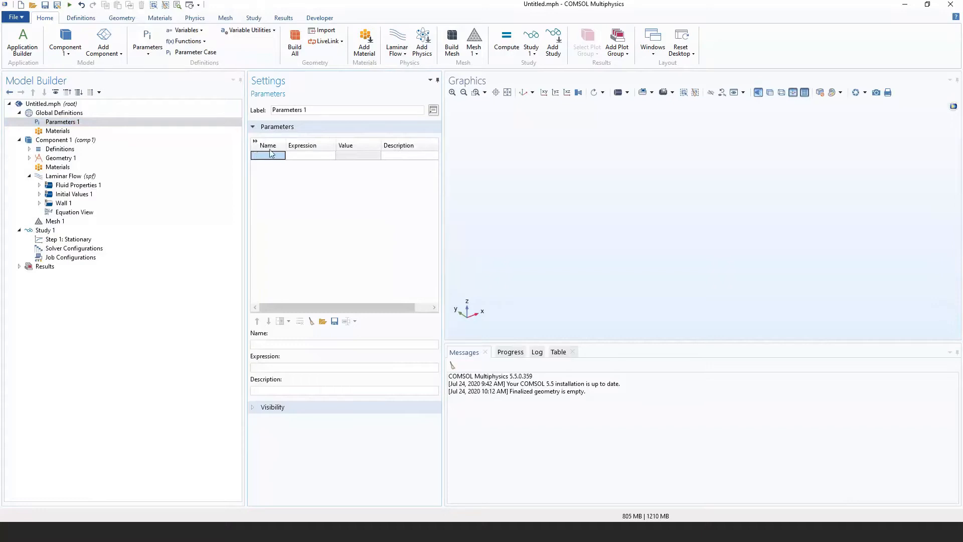
{"action": "left_click", "coordinate": [269, 156]}
{"action": "type", "text": "v0"}
{"action": "left_click", "coordinate": [297, 159]}
{"action": "left_click", "coordinate": [296, 158]}
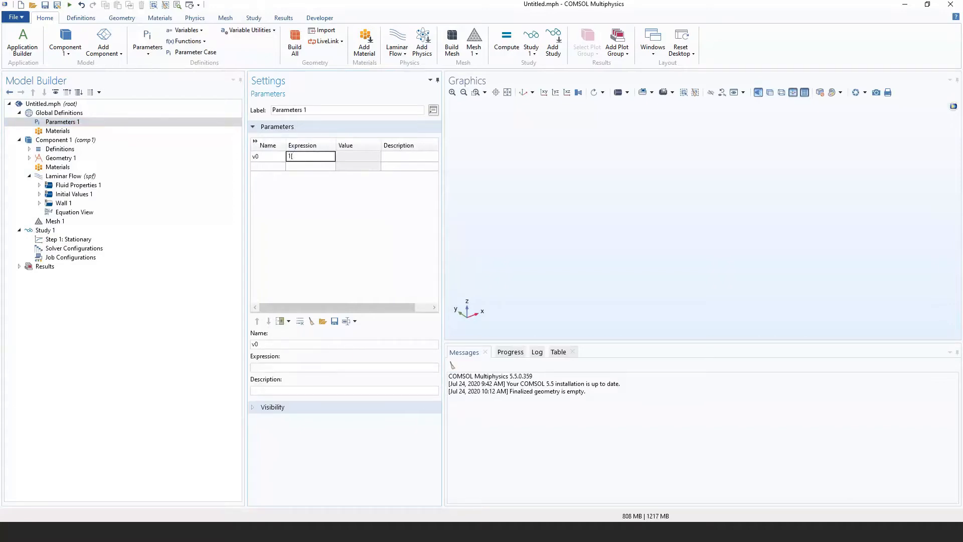
{"action": "type", "text": "m/s]"}
{"action": "key", "text": "Return"}
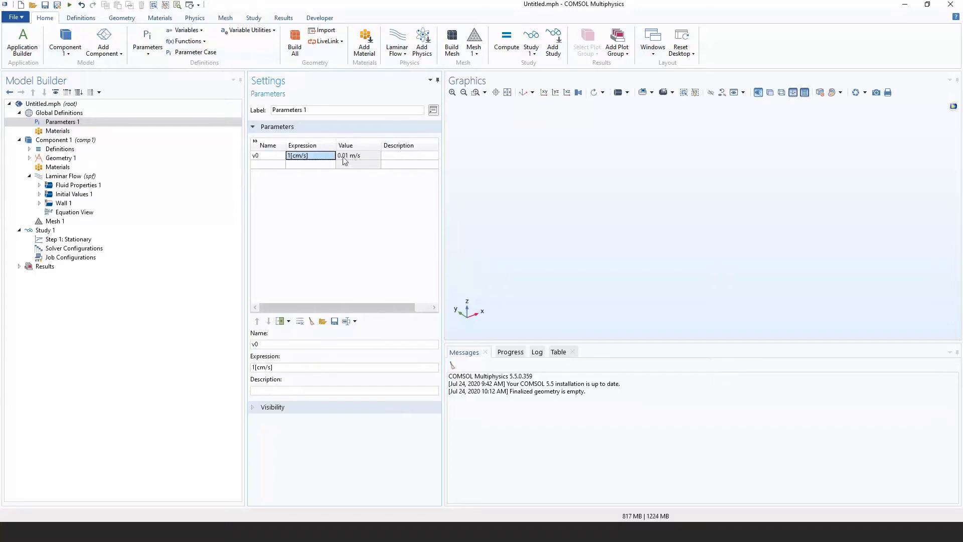
{"action": "left_click", "coordinate": [308, 156]}
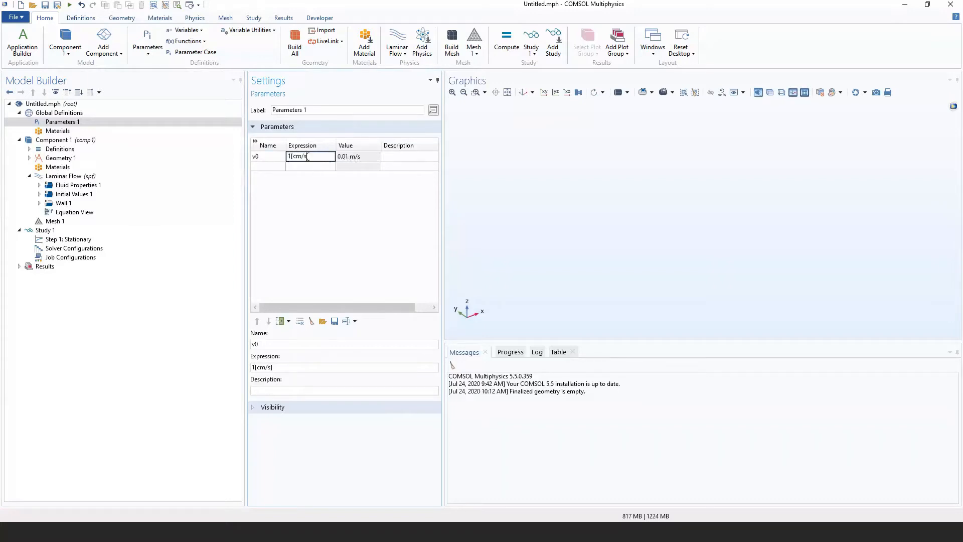
{"action": "left_click_drag", "start_coordinate": [293, 156], "coordinate": [308, 169]}
{"action": "left_click", "coordinate": [354, 165]}
{"action": "left_click", "coordinate": [356, 156]}
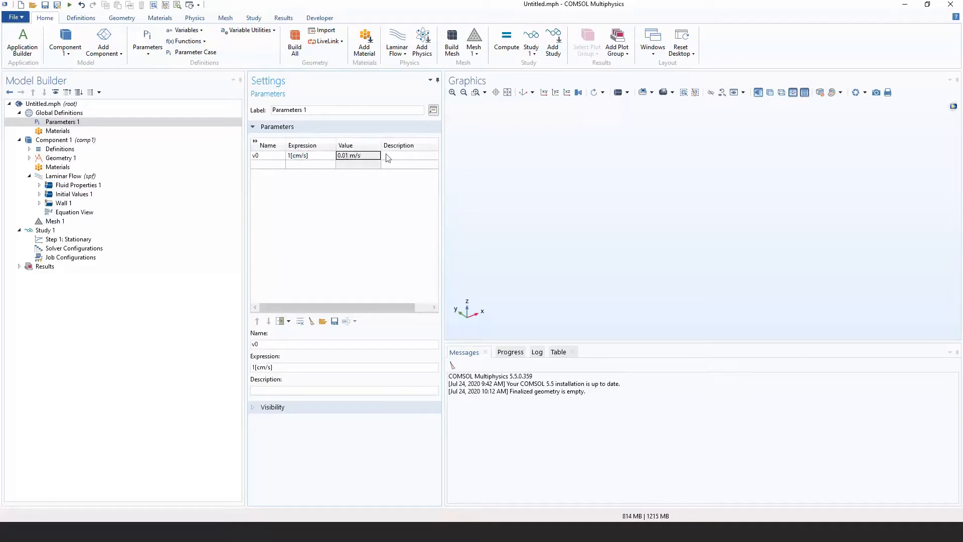
{"action": "left_click", "coordinate": [305, 157]}
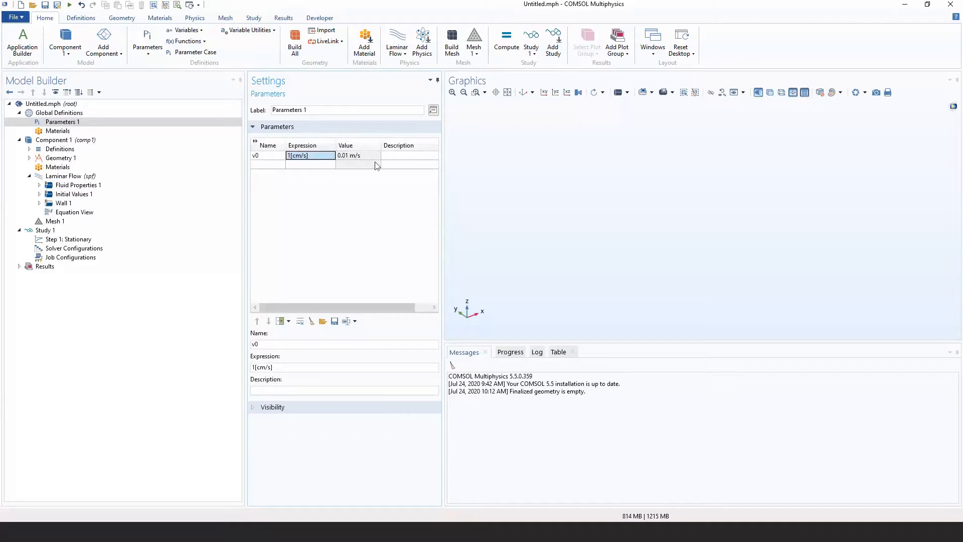
Describe the parameter v0 as "Velocidad de entrada".
{"action": "left_click", "coordinate": [387, 159]}
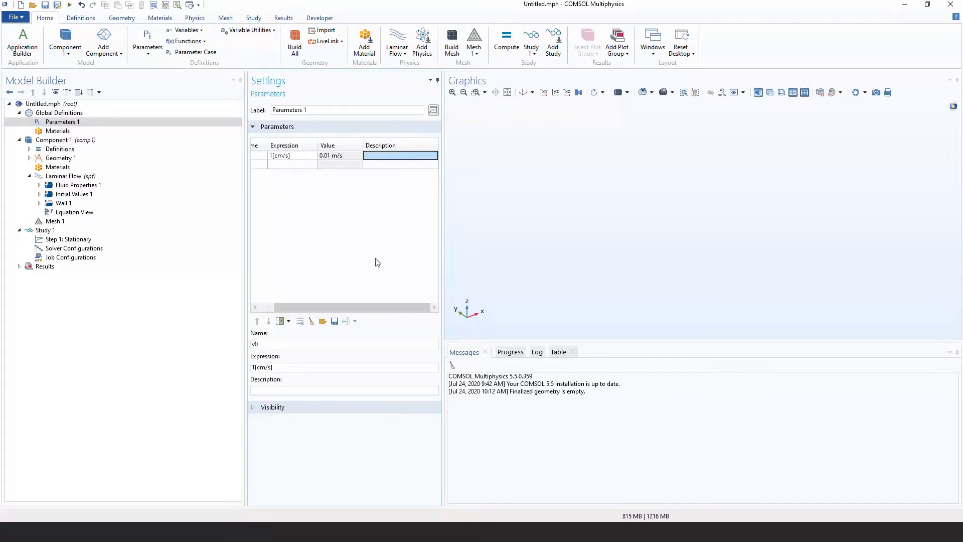
{"action": "left_click_drag", "start_coordinate": [377, 307], "coordinate": [371, 307]}
{"action": "left_click", "coordinate": [393, 156]}
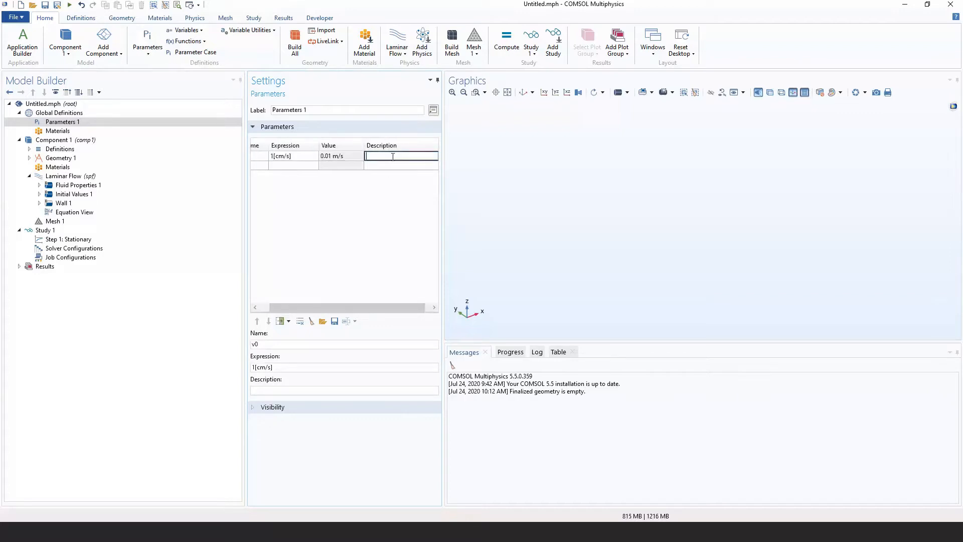
{"action": "type", "text": "v"}
{"action": "key", "text": "BackSpace"}
{"action": "type", "text": "Velocidad de entrada"}
{"action": "key", "text": "Return"}
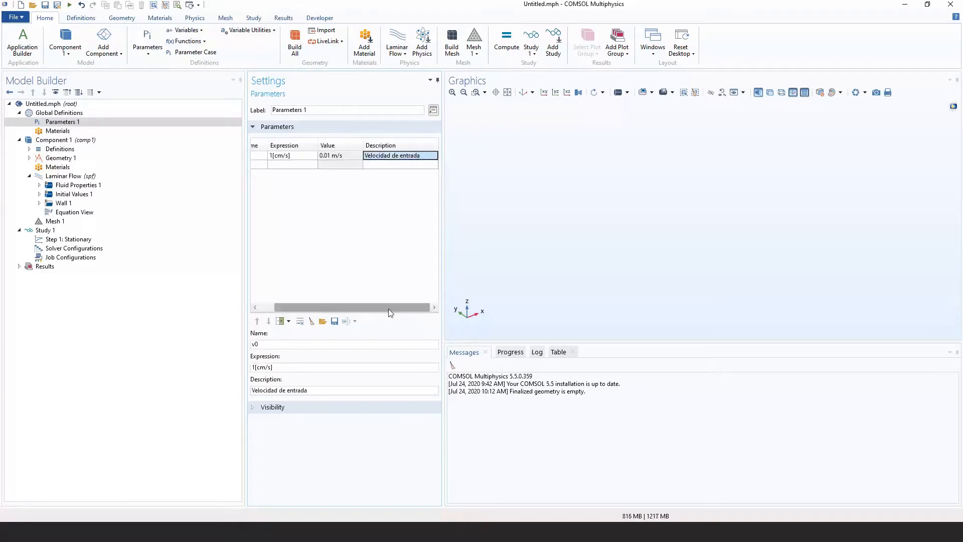
{"action": "left_click_drag", "start_coordinate": [390, 308], "coordinate": [308, 269]}
{"action": "left_click", "coordinate": [261, 166]}
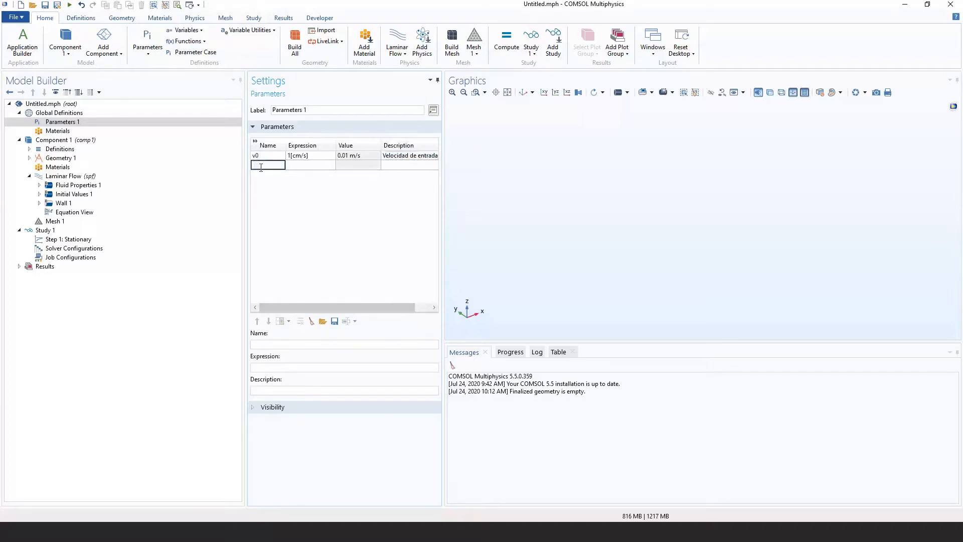
{"action": "left_click", "coordinate": [299, 166]}
{"action": "left_click", "coordinate": [406, 166]}
{"action": "left_click_drag", "start_coordinate": [346, 308], "coordinate": [315, 301]}
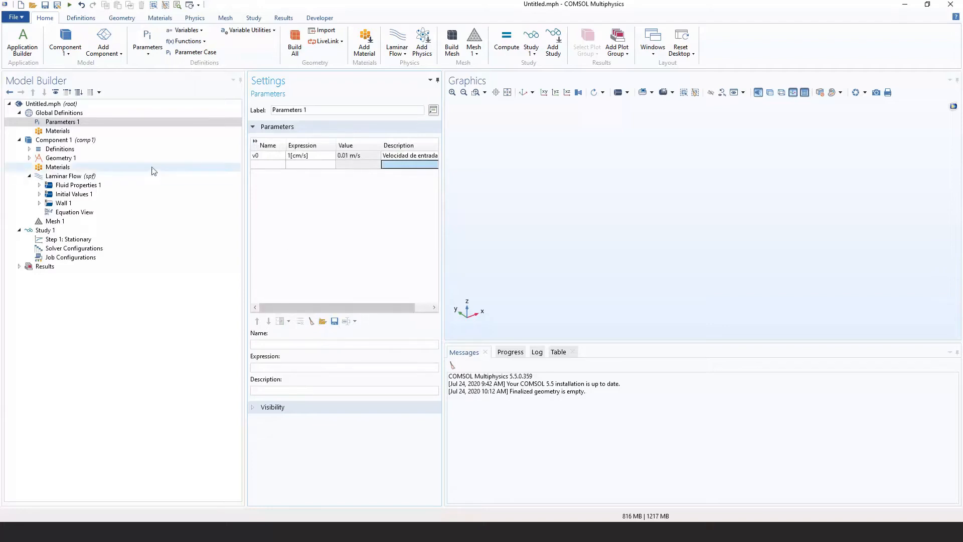
Review the settings of Component 1 and Geometry 1, including the operations available for the geometry.
{"action": "left_click", "coordinate": [410, 165]}
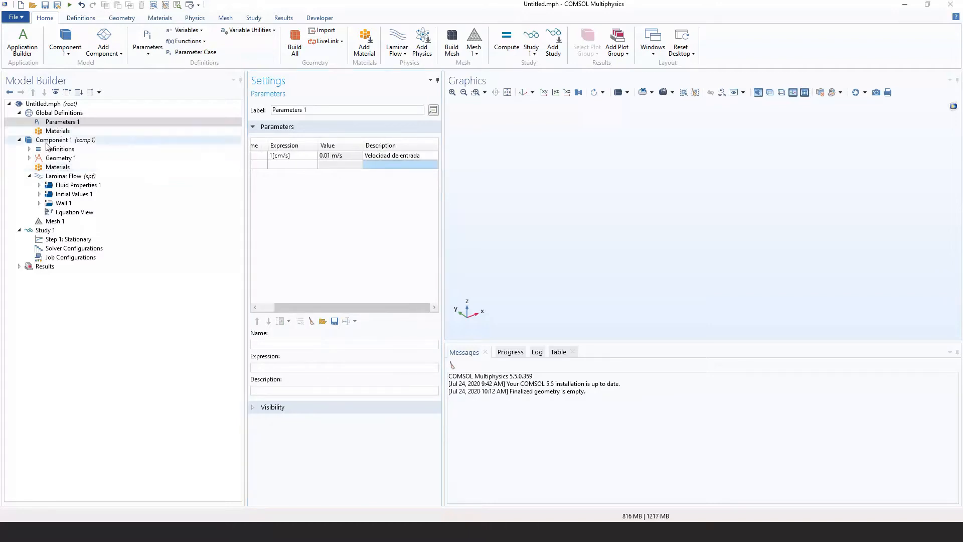
{"action": "left_click", "coordinate": [67, 140]}
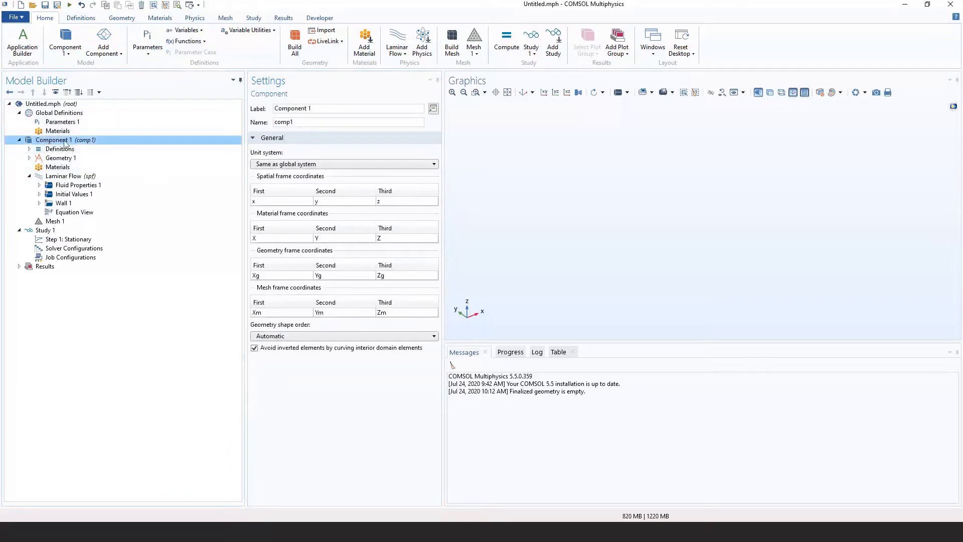
{"action": "left_click", "coordinate": [68, 159]}
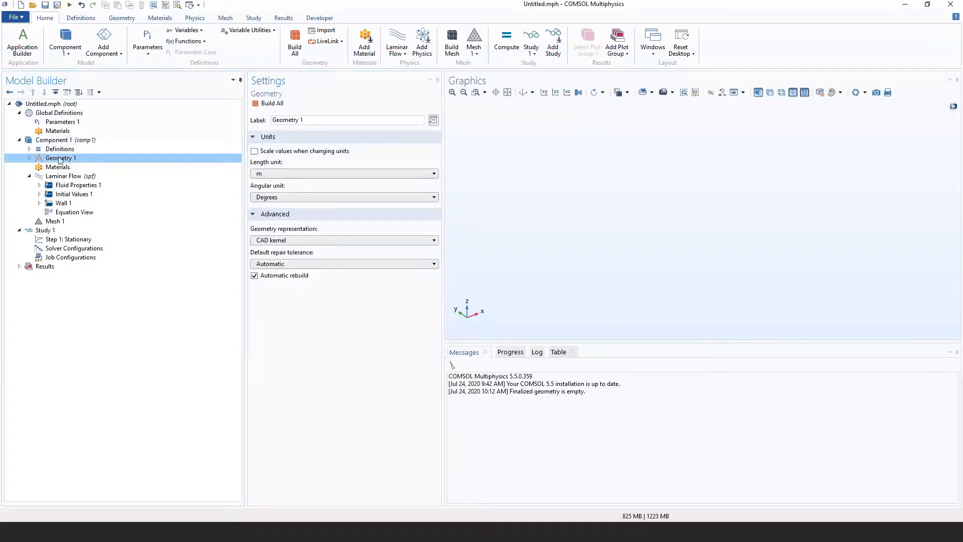
{"action": "right_click", "coordinate": [55, 159]}
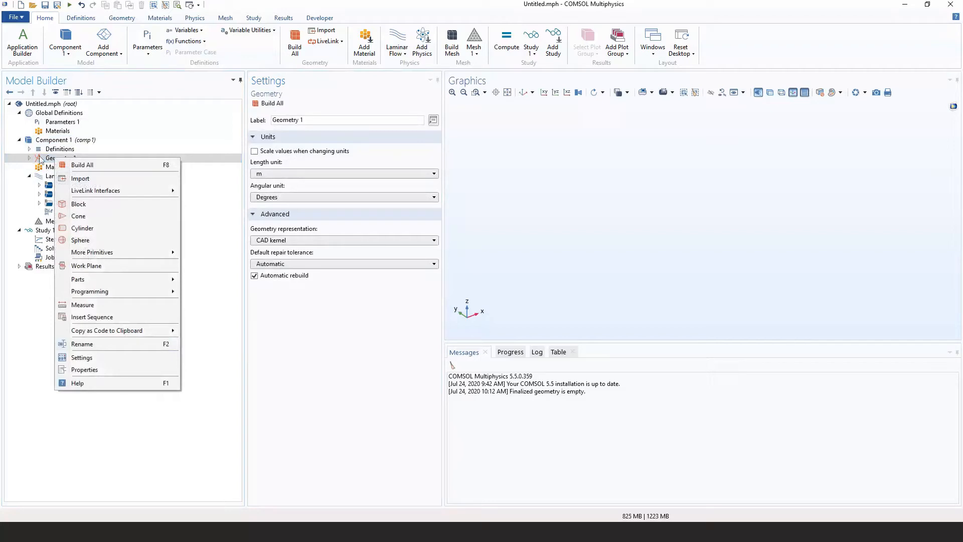
{"action": "left_click", "coordinate": [40, 157]}
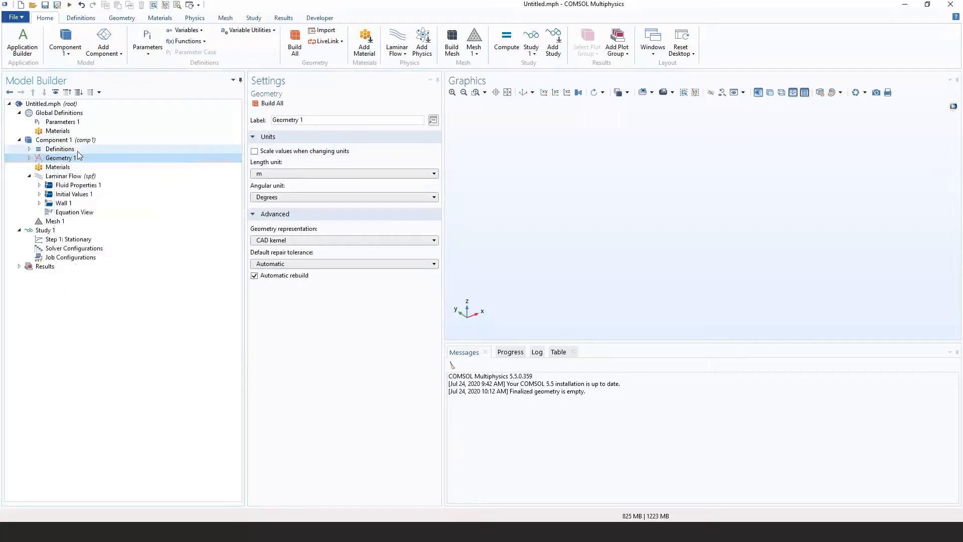
Add a solid cylinder to the geometry with radius 2.5e-3 m and height 1.5e-2 m, and build it.
{"action": "left_click", "coordinate": [123, 20]}
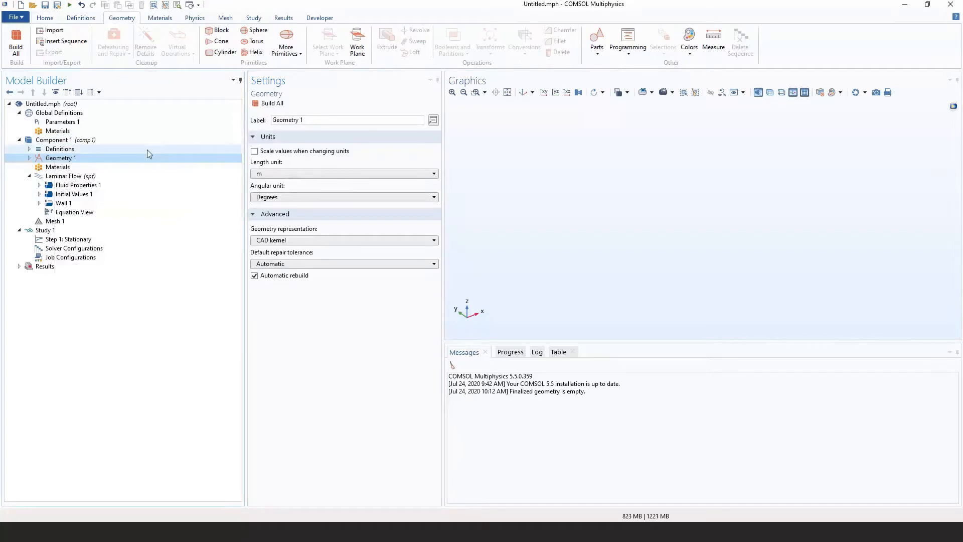
{"action": "left_click", "coordinate": [221, 52]}
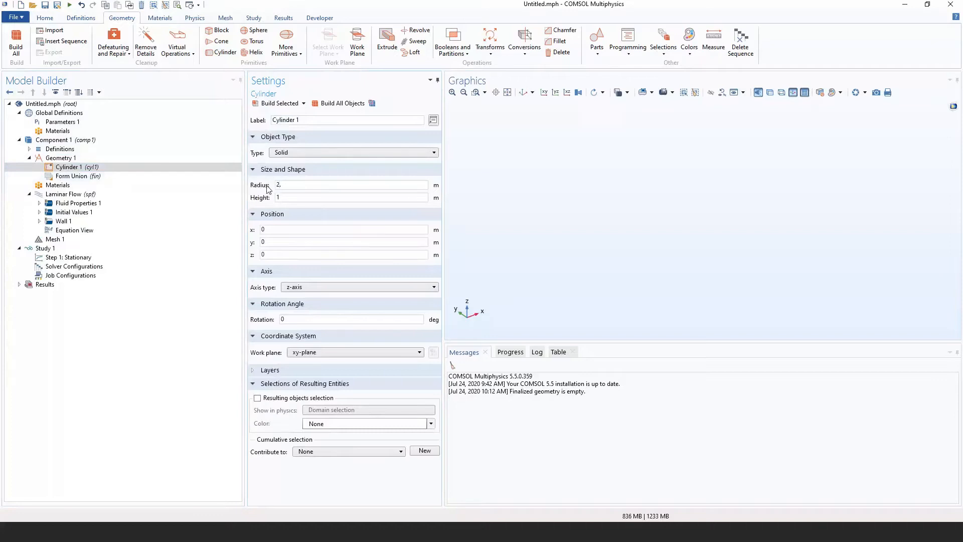
{"action": "type", "text": "e-3"}
{"action": "left_click", "coordinate": [284, 198]}
{"action": "type", "text": ".5e-2"}
{"action": "left_click", "coordinate": [283, 103]}
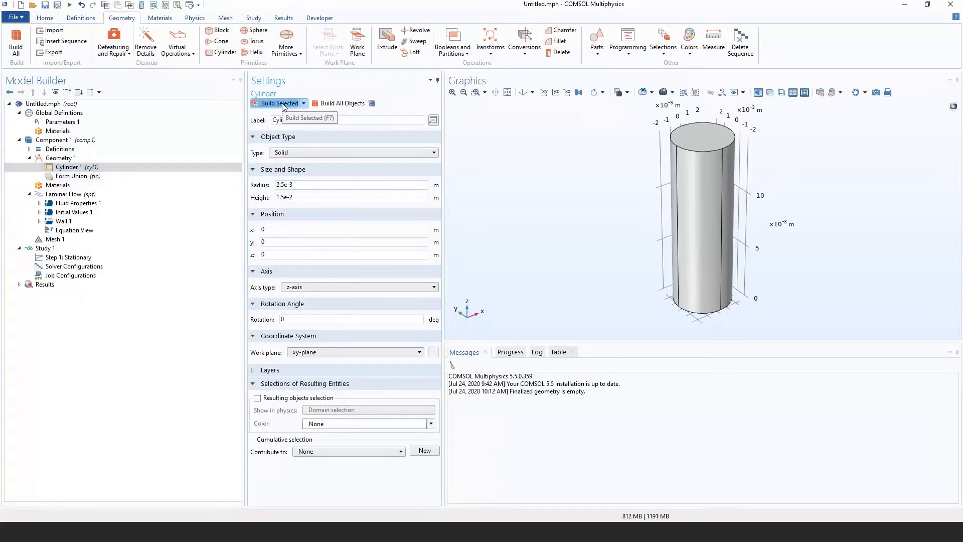
Look up the backstep example among the CFD Module's Single-Phase Flow models in the Application Libraries, and return to the model.
{"action": "left_click", "coordinate": [15, 17]}
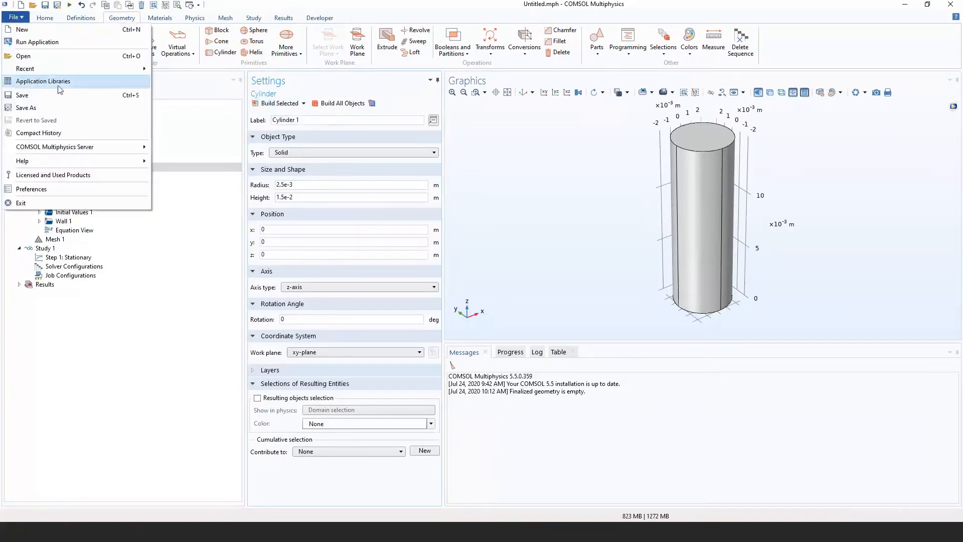
{"action": "left_click", "coordinate": [18, 82]}
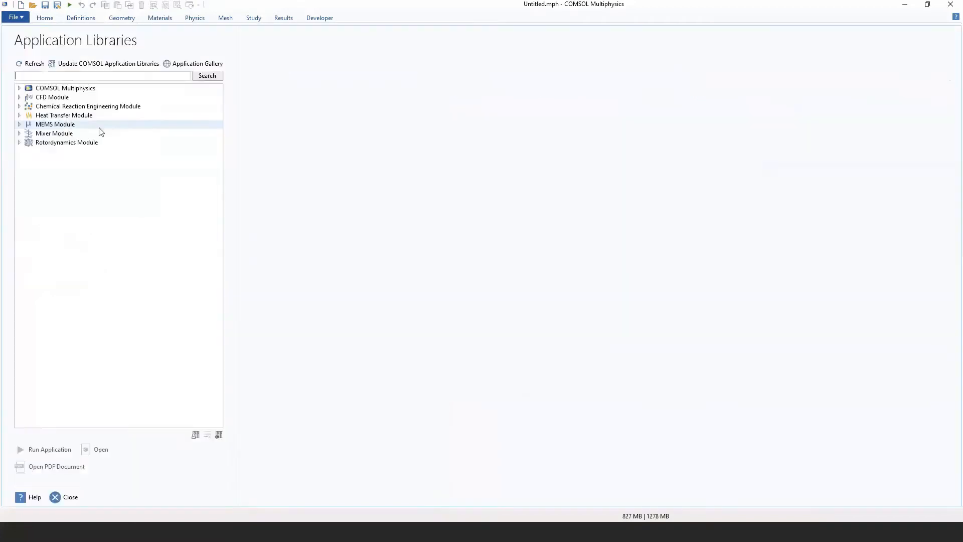
{"action": "left_click", "coordinate": [19, 97]}
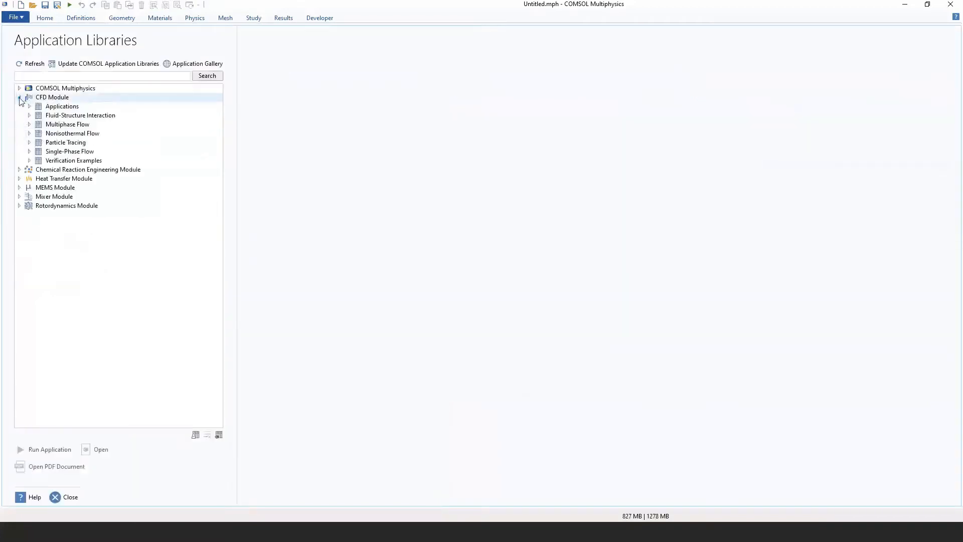
{"action": "left_click", "coordinate": [30, 151]}
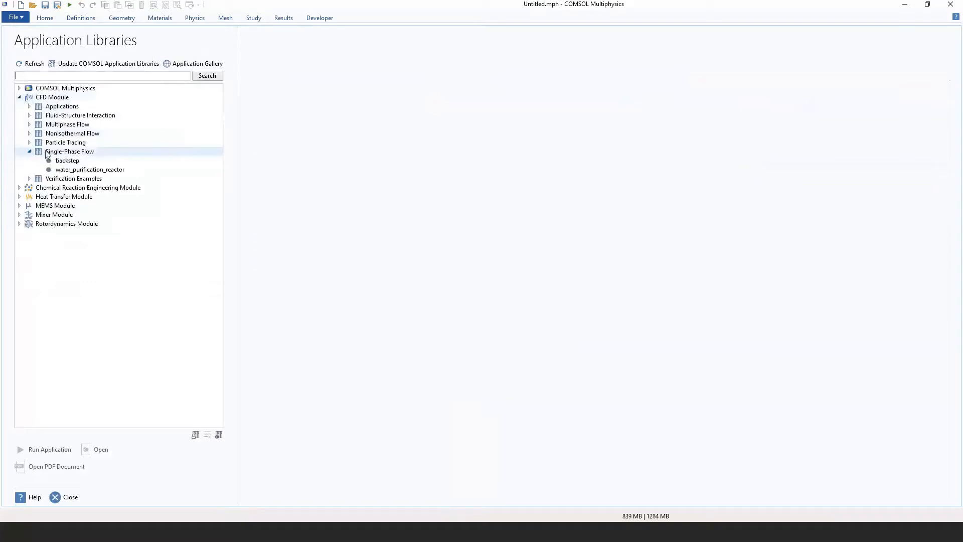
{"action": "left_click", "coordinate": [68, 161]}
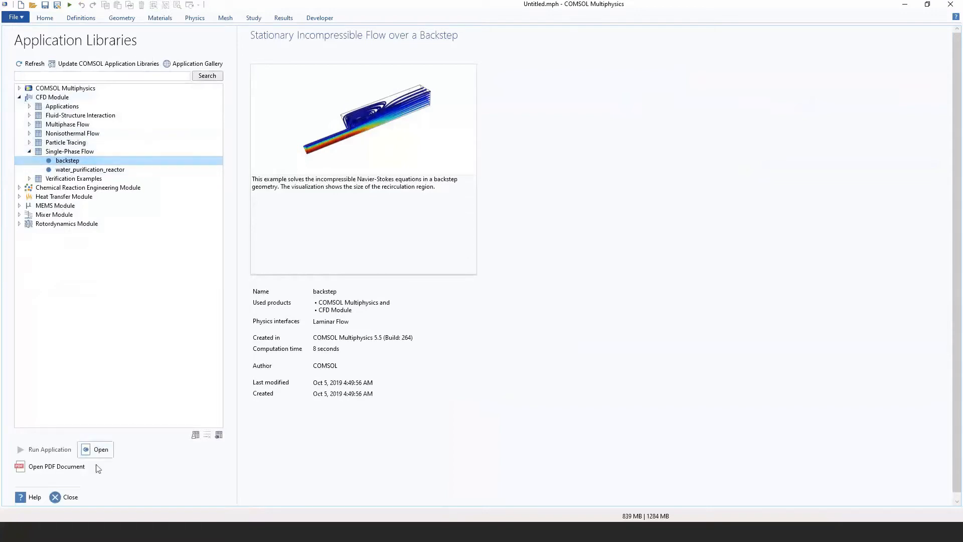
{"action": "left_click", "coordinate": [71, 497]}
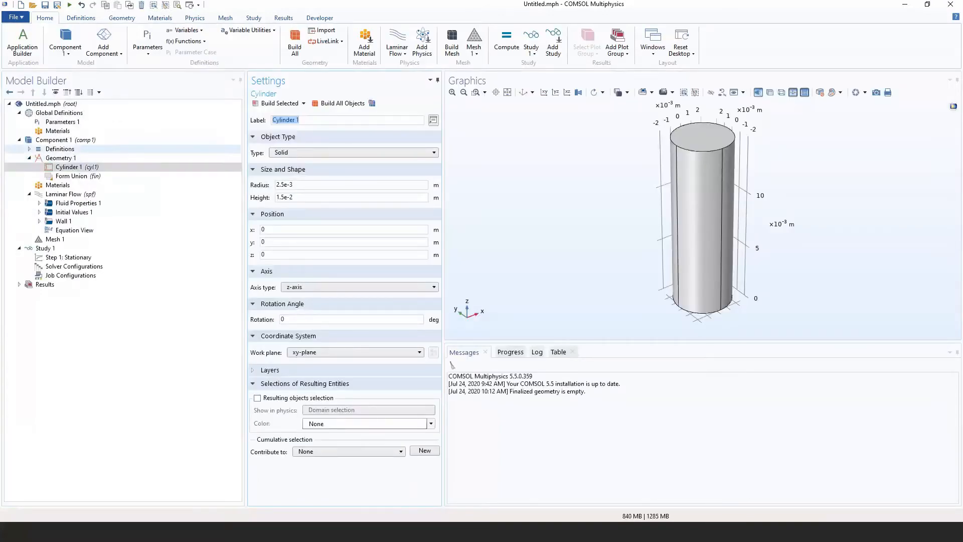
Set the cylinder's axis type to Cartesian with x 1, y 0 and z 0, and rebuild the cylinder.
{"action": "left_click", "coordinate": [344, 285]}
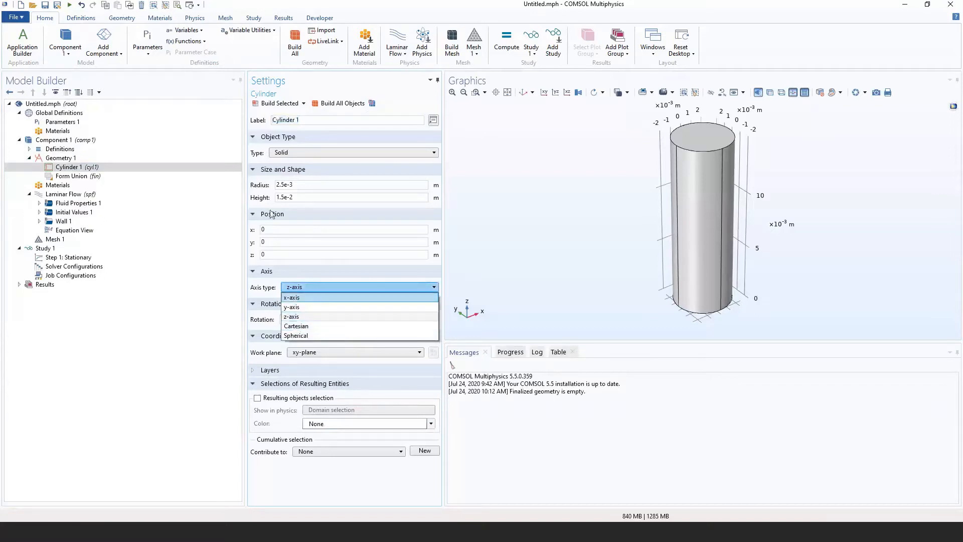
{"action": "left_click", "coordinate": [271, 202]}
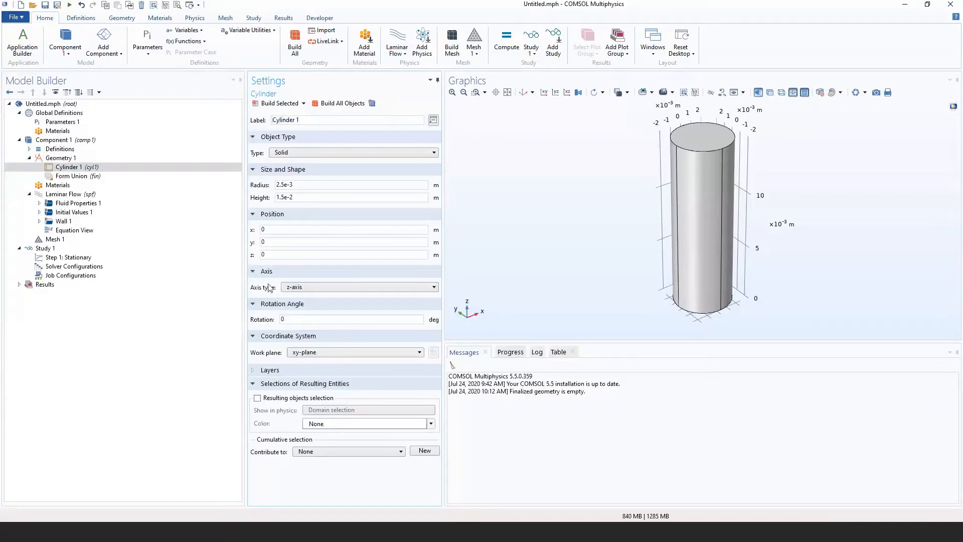
{"action": "left_click", "coordinate": [318, 289]}
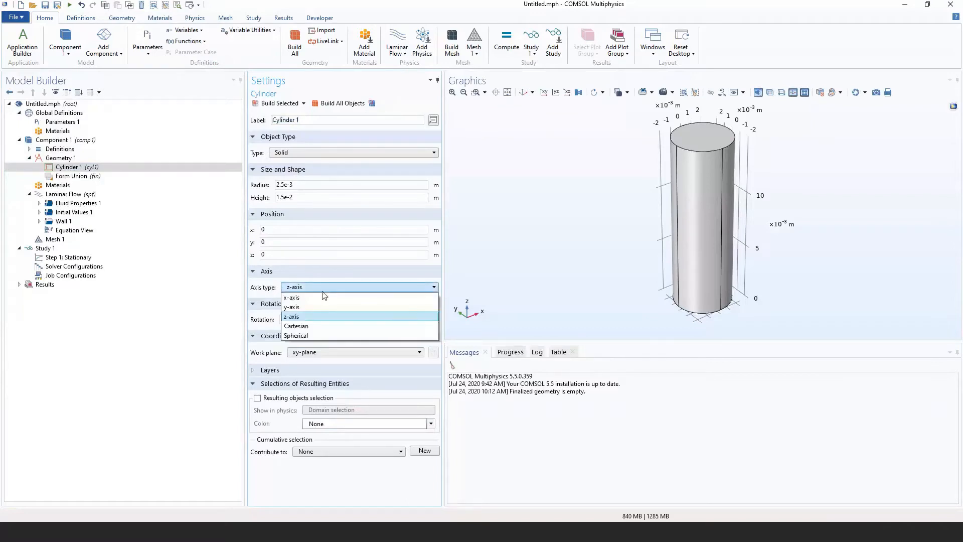
{"action": "left_click", "coordinate": [316, 326]}
{"action": "double_click", "coordinate": [285, 324]}
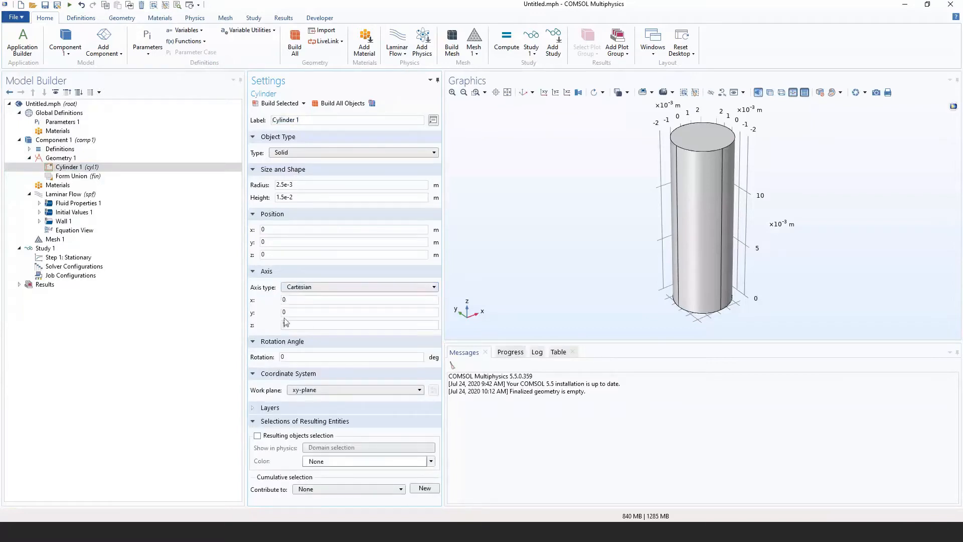
{"action": "type", "text": "0"}
{"action": "left_click", "coordinate": [279, 103]}
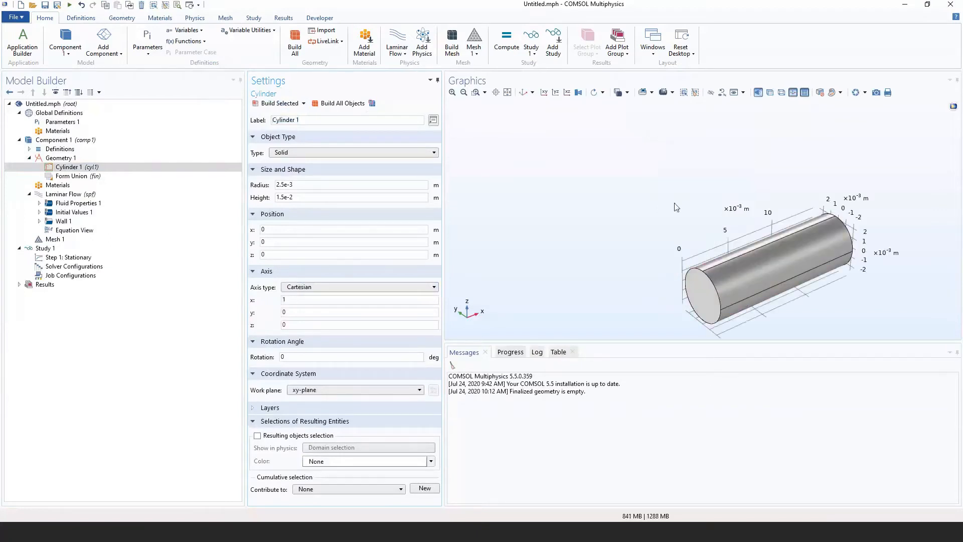
Examine the cylinder from several distances and angles, and fit the whole geometry in the graphics view.
{"action": "left_click", "coordinate": [508, 91]}
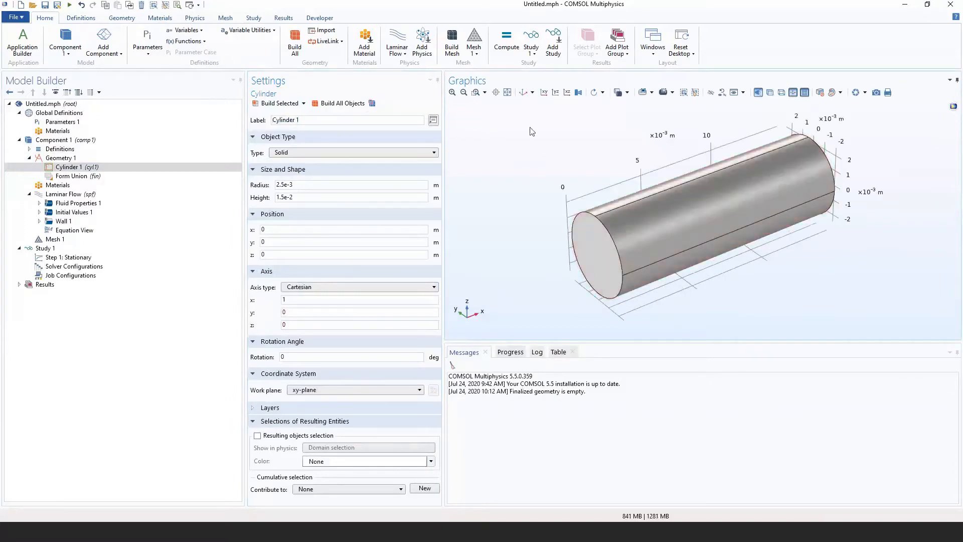
{"action": "scroll", "coordinate": [562, 142], "scroll_direction": "down", "scroll_amount": 4}
{"action": "right_click_drag", "start_coordinate": [672, 198], "coordinate": [697, 305]}
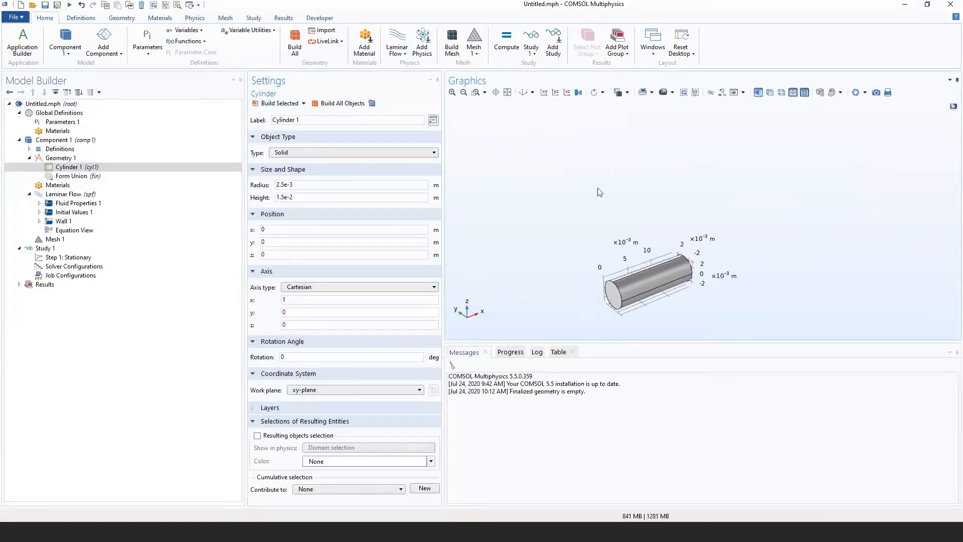
{"action": "scroll", "coordinate": [600, 191], "scroll_direction": "down", "scroll_amount": 4}
{"action": "right_click_drag", "start_coordinate": [684, 236], "coordinate": [582, 284]}
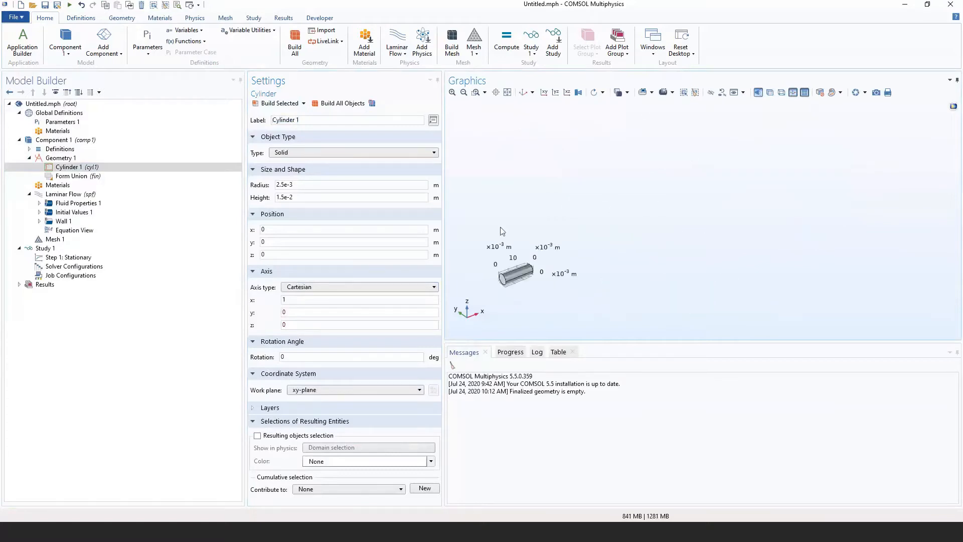
{"action": "scroll", "coordinate": [503, 230], "scroll_direction": "down", "scroll_amount": 3}
{"action": "right_click_drag", "start_coordinate": [605, 232], "coordinate": [600, 233]}
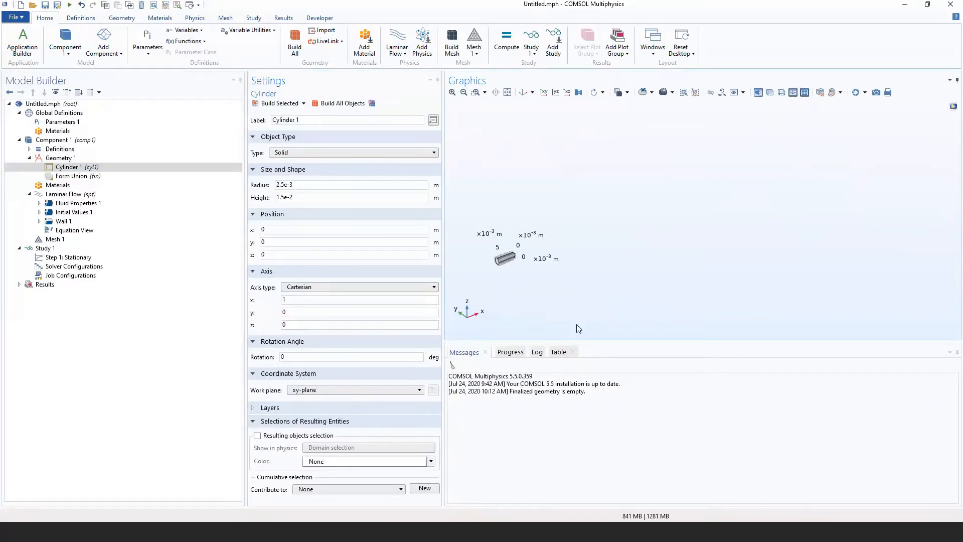
{"action": "left_click", "coordinate": [508, 95]}
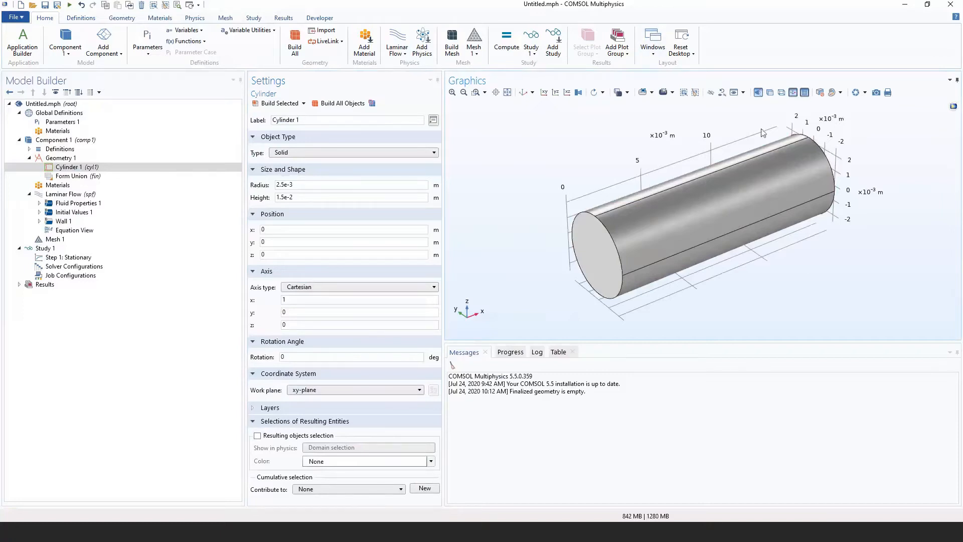
{"action": "left_click_drag", "start_coordinate": [764, 132], "coordinate": [633, 158]}
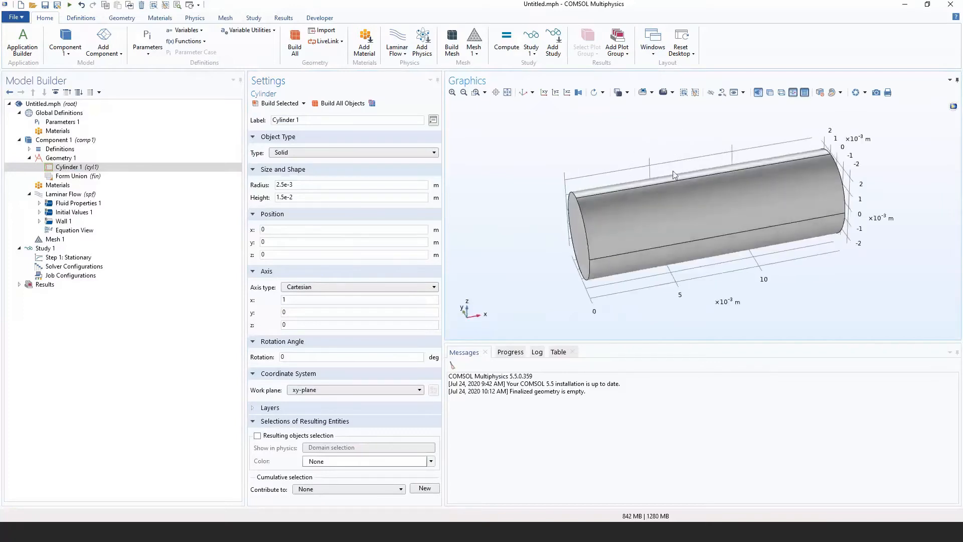
{"action": "mouse_move", "coordinate": [675, 171]}
{"action": "right_mouse_down"}
{"action": "mouse_move", "coordinate": [669, 199]}
{"action": "mouse_move", "coordinate": [622, 153]}
{"action": "mouse_move", "coordinate": [724, 150]}
{"action": "mouse_move", "coordinate": [669, 184]}
{"action": "right_mouse_up"}
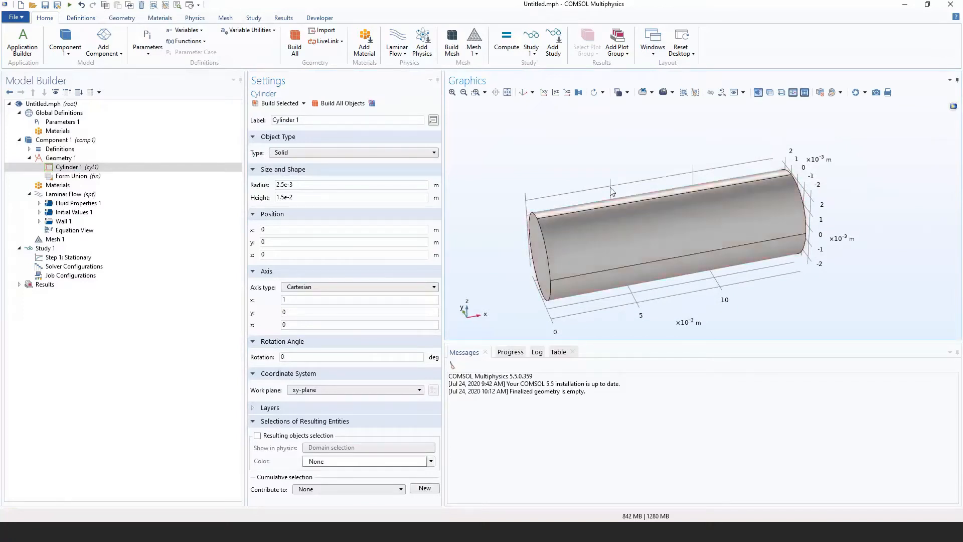
{"action": "mouse_move", "coordinate": [630, 175]}
{"action": "middle_mouse_down"}
{"action": "mouse_move", "coordinate": [613, 101]}
{"action": "mouse_move", "coordinate": [621, 175]}
{"action": "middle_mouse_up"}
{"action": "left_click_drag", "start_coordinate": [621, 243], "coordinate": [598, 263]}
{"action": "right_click_drag", "start_coordinate": [620, 169], "coordinate": [701, 215]}
{"action": "left_click_drag", "start_coordinate": [701, 215], "coordinate": [626, 257]}
{"action": "right_click_drag", "start_coordinate": [742, 287], "coordinate": [702, 291]}
{"action": "middle_click_drag", "start_coordinate": [701, 291], "coordinate": [698, 269]}
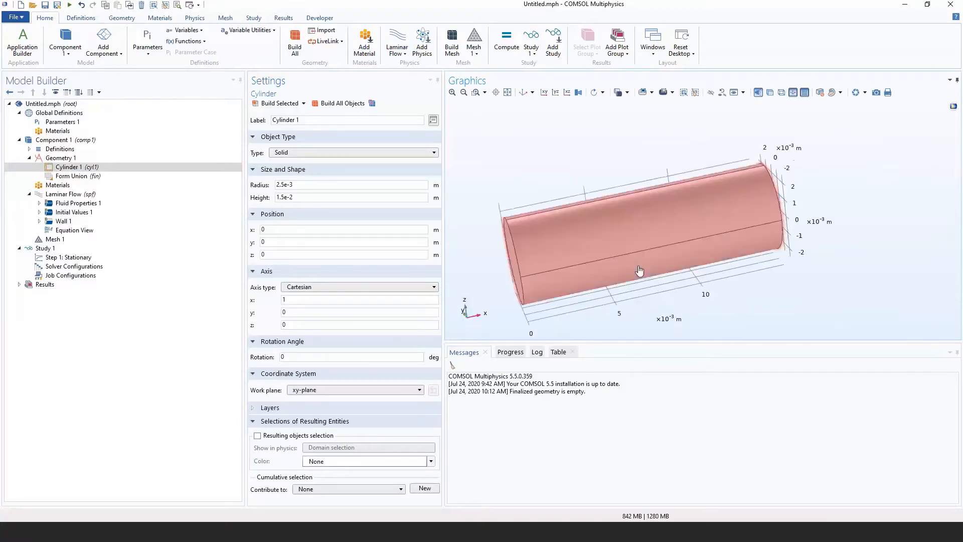
{"action": "left_click", "coordinate": [508, 92]}
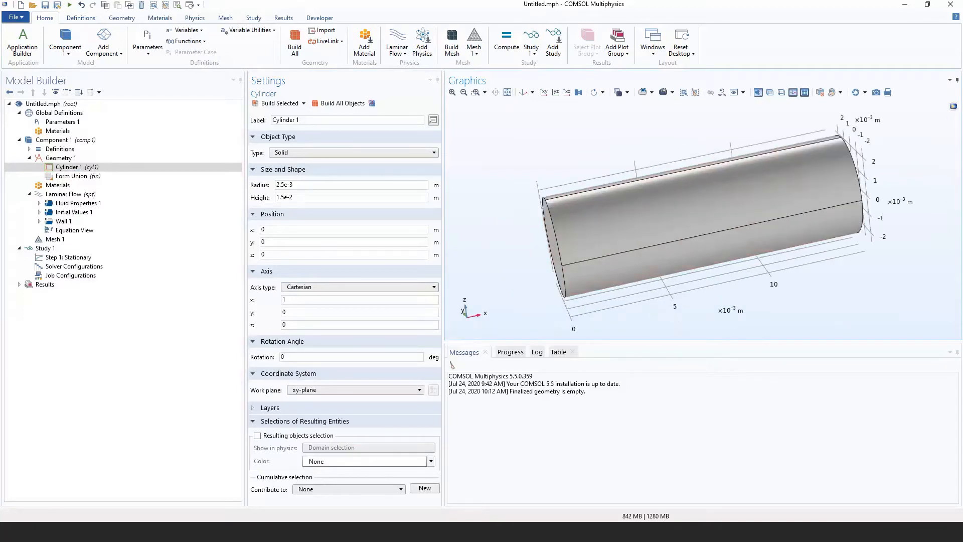
Add a solid block to the geometry with width 3e-2 m, depth 1e-2 m and height 1e-2 m.
{"action": "right_click", "coordinate": [60, 158]}
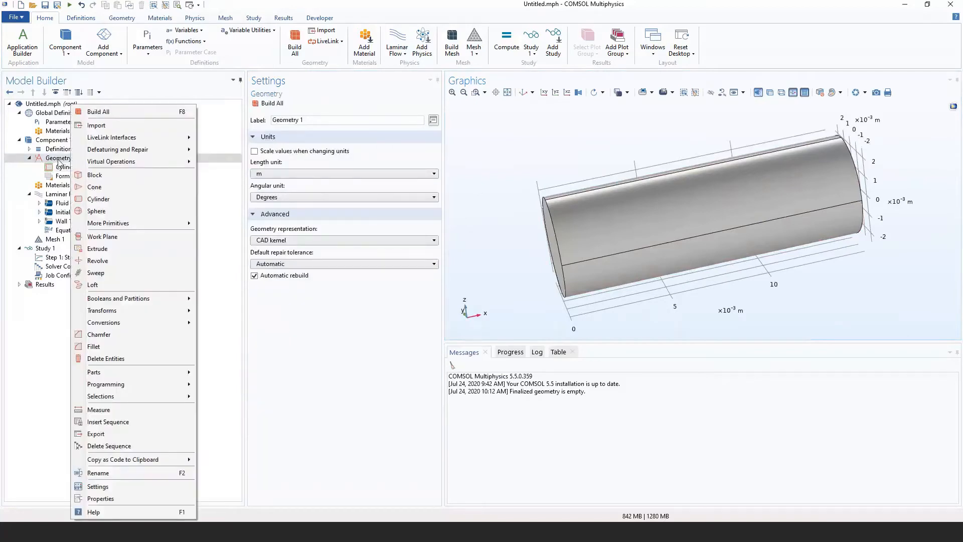
{"action": "right_click", "coordinate": [58, 160]}
{"action": "left_click", "coordinate": [128, 22]}
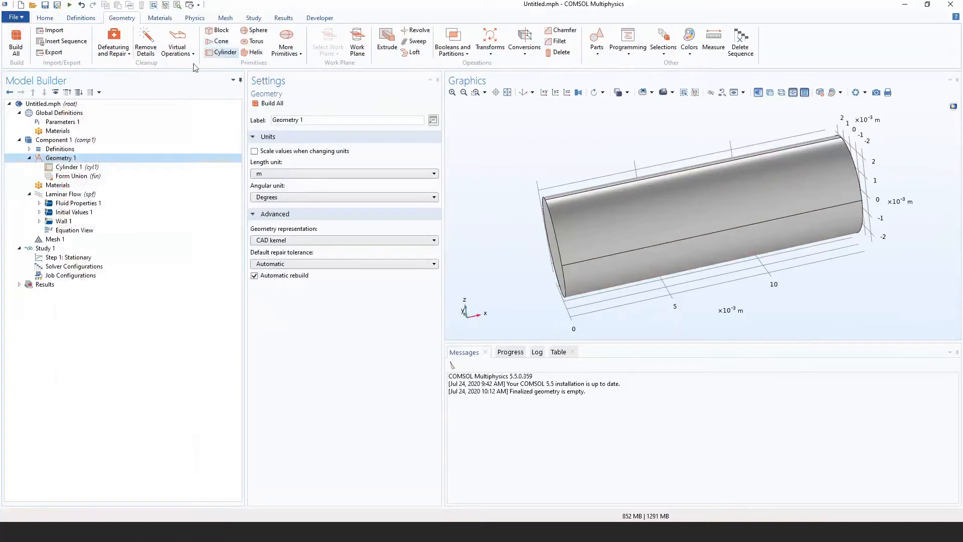
{"action": "right_click", "coordinate": [89, 158]}
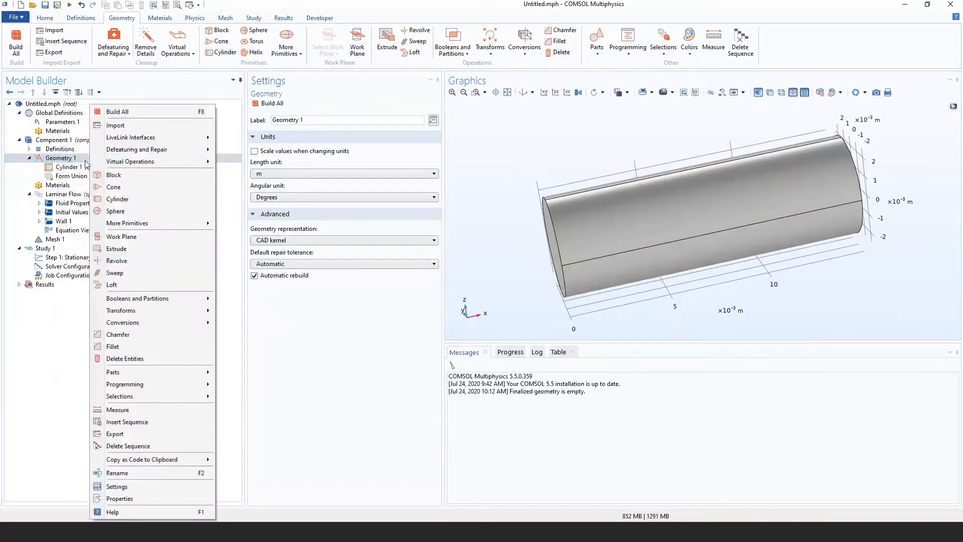
{"action": "left_click", "coordinate": [114, 174]}
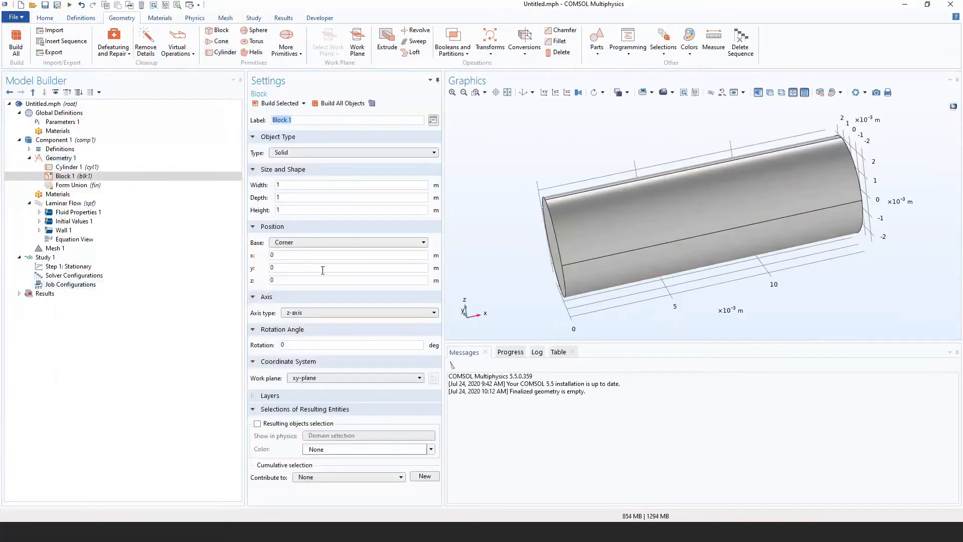
{"action": "double_click", "coordinate": [278, 185]}
{"action": "type", "text": "3e-"}
{"action": "type", "text": "1e-2"}
{"action": "key", "text": "Tab"}
{"action": "type", "text": "1e-2"}
Place the block's corner at x 1.5e-2, y -5e-3 and z -5e-3 m, and build the block.
{"action": "key", "text": "BackSpace"}
{"action": "type", "text": "1.5e-2"}
{"action": "left_click_drag", "start_coordinate": [295, 269], "coordinate": [243, 267]}
{"action": "type", "text": "-5e"}
{"action": "type", "text": "-5"}
{"action": "type", "text": "e-3"}
{"action": "left_click", "coordinate": [279, 103]}
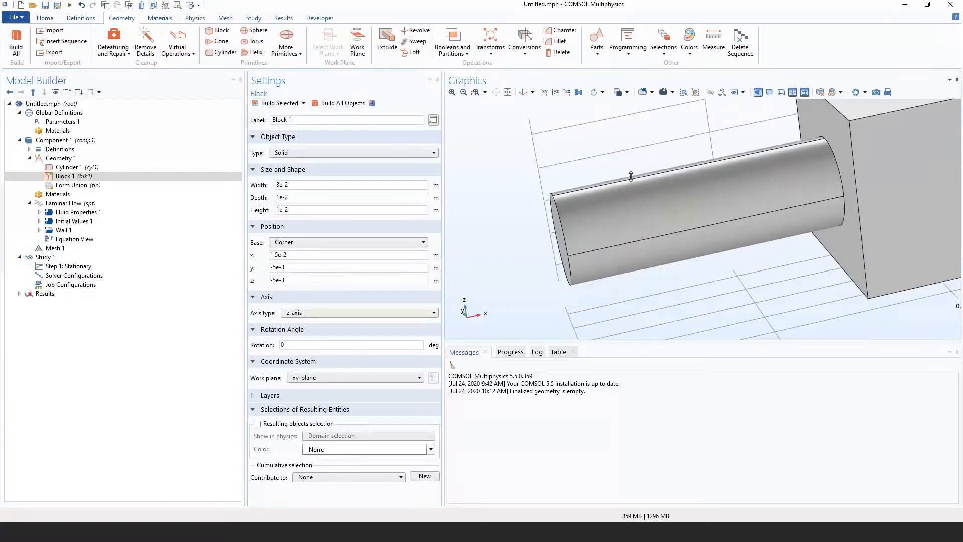
Switch to boundary selection and examine the cylinder's circular end face and the block's far end face from both sides.
{"action": "left_click_drag", "start_coordinate": [549, 239], "coordinate": [513, 276]}
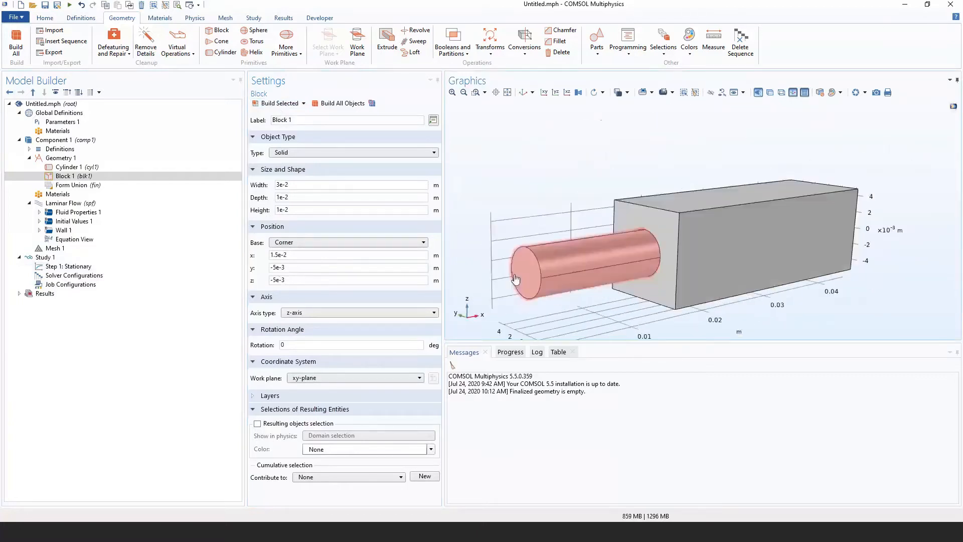
{"action": "left_click", "coordinate": [627, 93]}
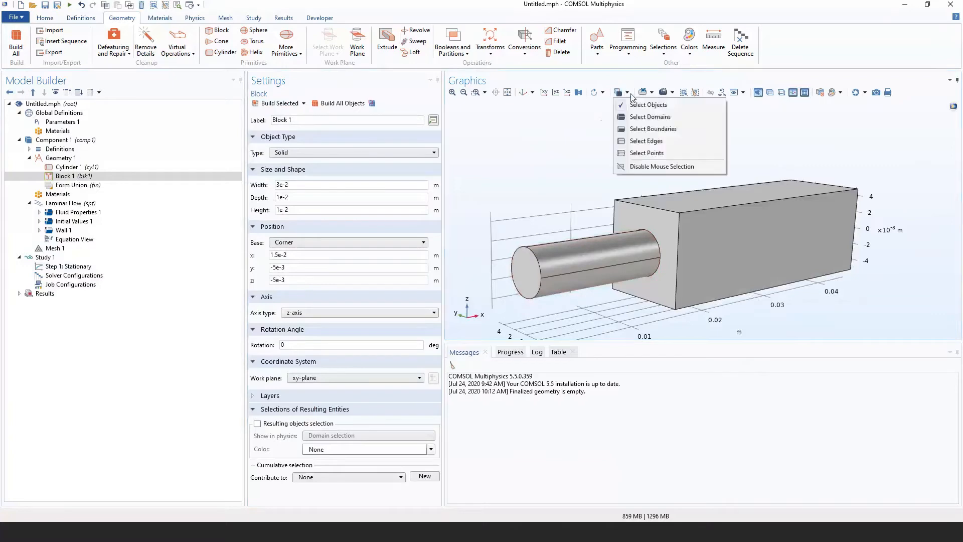
{"action": "left_click", "coordinate": [523, 274]}
{"action": "middle_click_drag", "start_coordinate": [515, 298], "coordinate": [516, 261]}
{"action": "left_click_drag", "start_coordinate": [577, 270], "coordinate": [570, 286]}
{"action": "right_click_drag", "start_coordinate": [641, 224], "coordinate": [592, 240]}
{"action": "left_click_drag", "start_coordinate": [592, 239], "coordinate": [726, 196]}
{"action": "left_click", "coordinate": [727, 193]}
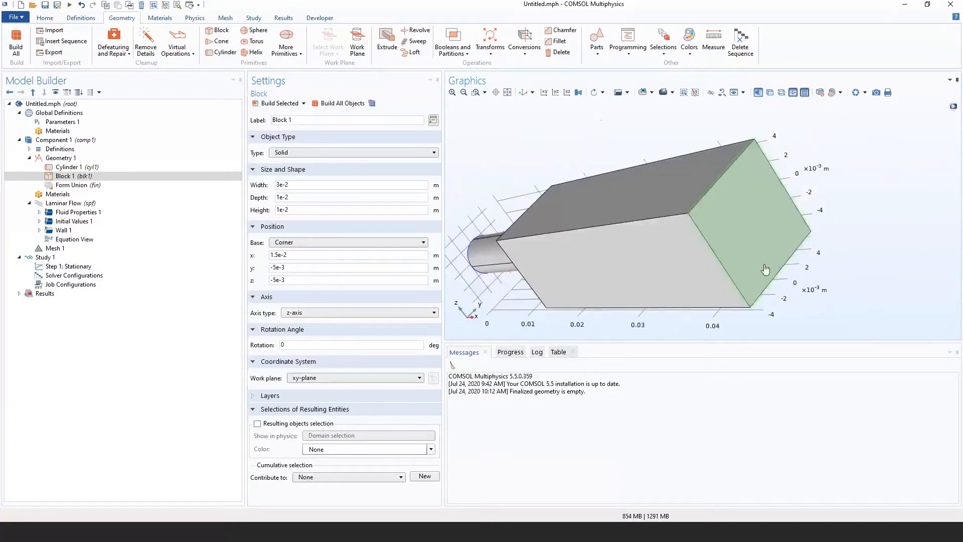
{"action": "left_click_drag", "start_coordinate": [627, 263], "coordinate": [483, 296]}
{"action": "left_click", "coordinate": [475, 301]}
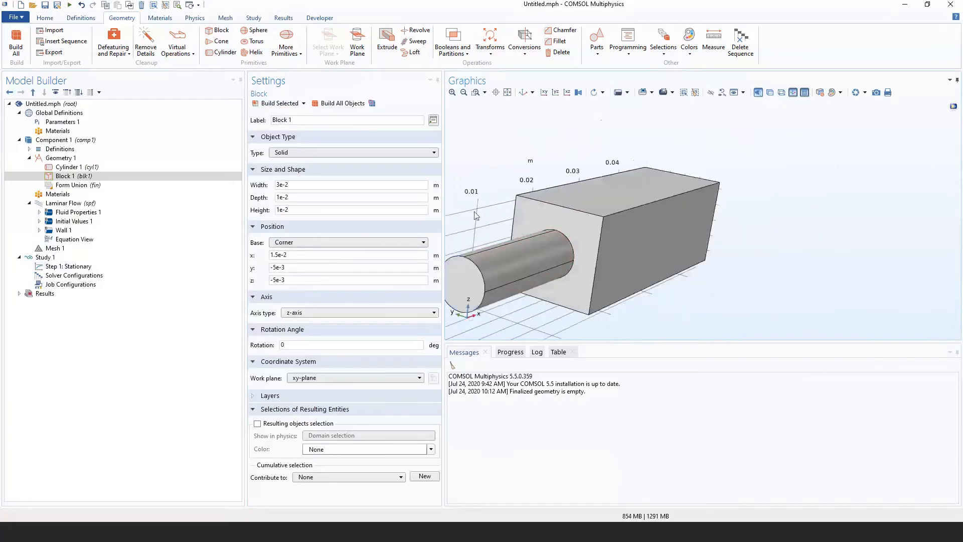
{"action": "right_click_drag", "start_coordinate": [478, 211], "coordinate": [567, 182]}
{"action": "left_click_drag", "start_coordinate": [568, 183], "coordinate": [568, 196]}
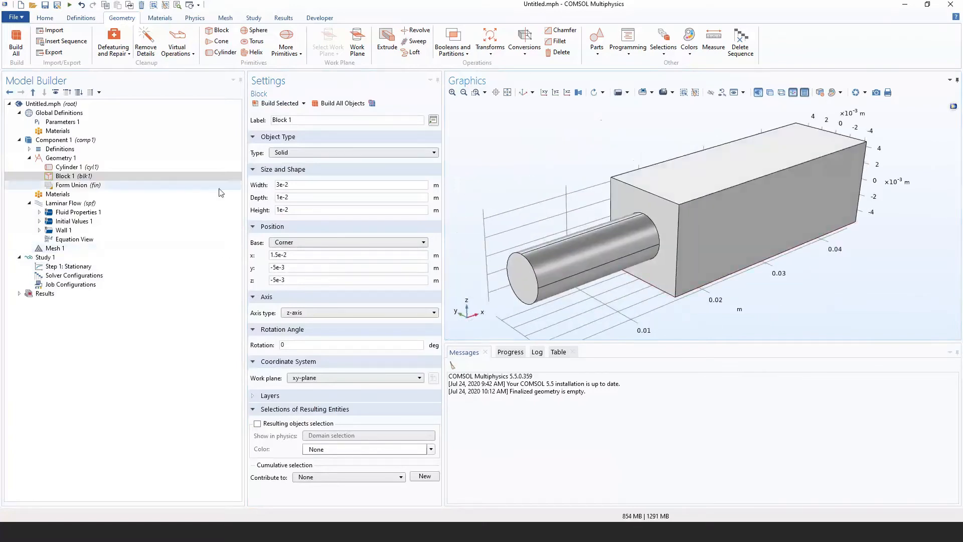
Unite the cylinder and the block with a Union operation, keeping interior boundaries, and build it.
{"action": "left_click", "coordinate": [82, 159]}
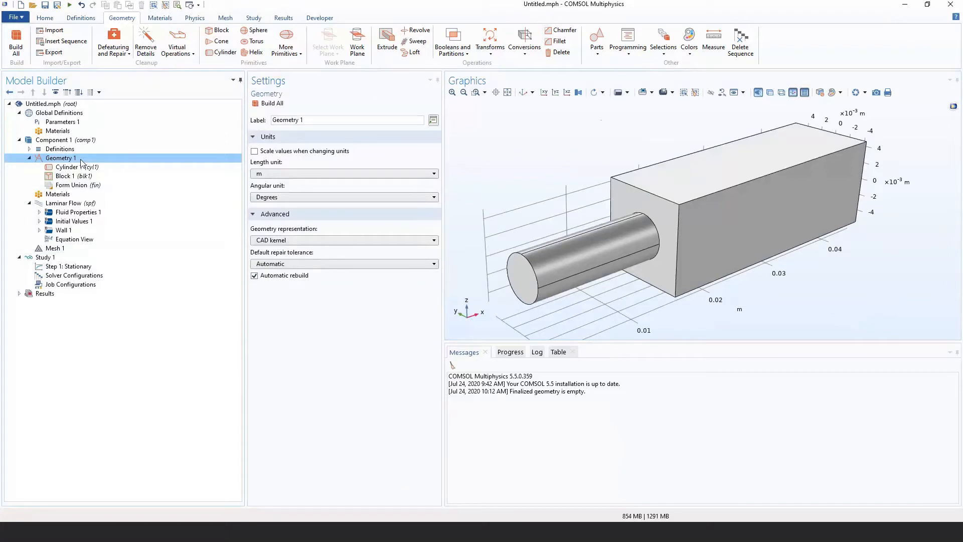
{"action": "right_click", "coordinate": [82, 162]}
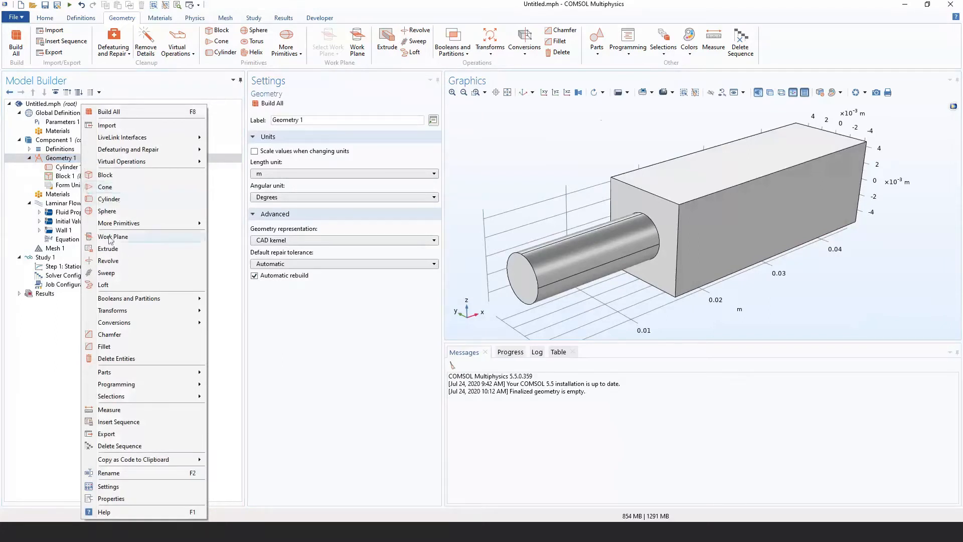
{"action": "mouse_move", "coordinate": [175, 161]}
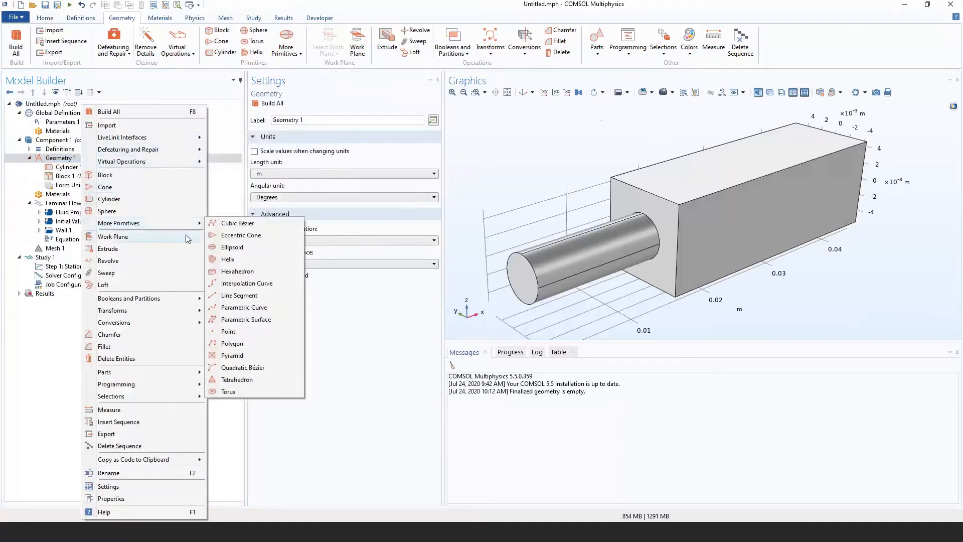
{"action": "mouse_move", "coordinate": [132, 301]}
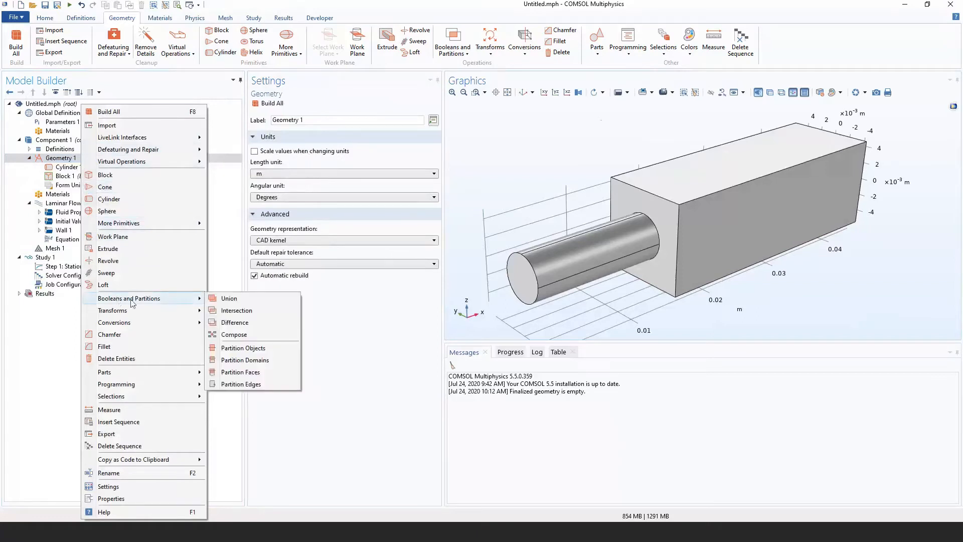
{"action": "left_click", "coordinate": [224, 300]}
{"action": "left_click", "coordinate": [627, 218]}
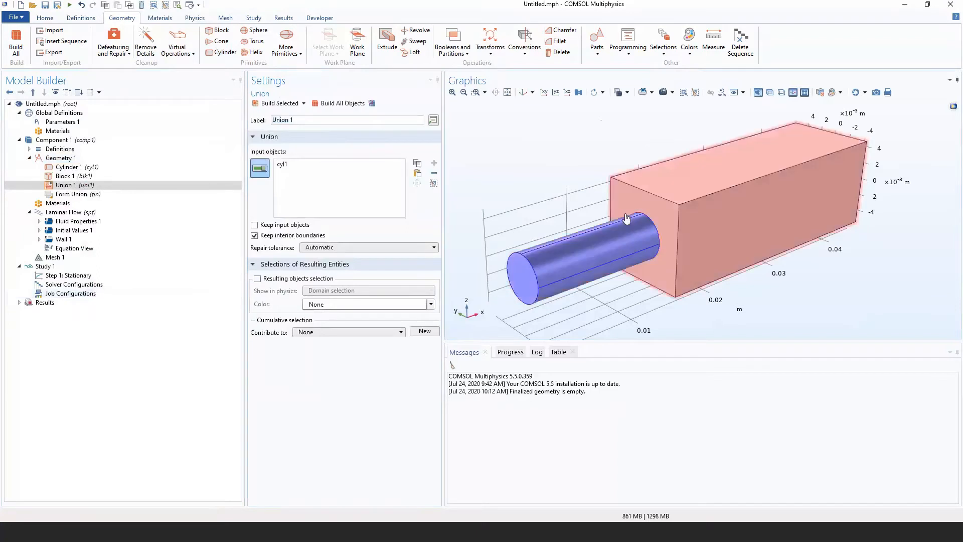
{"action": "left_click", "coordinate": [661, 194]}
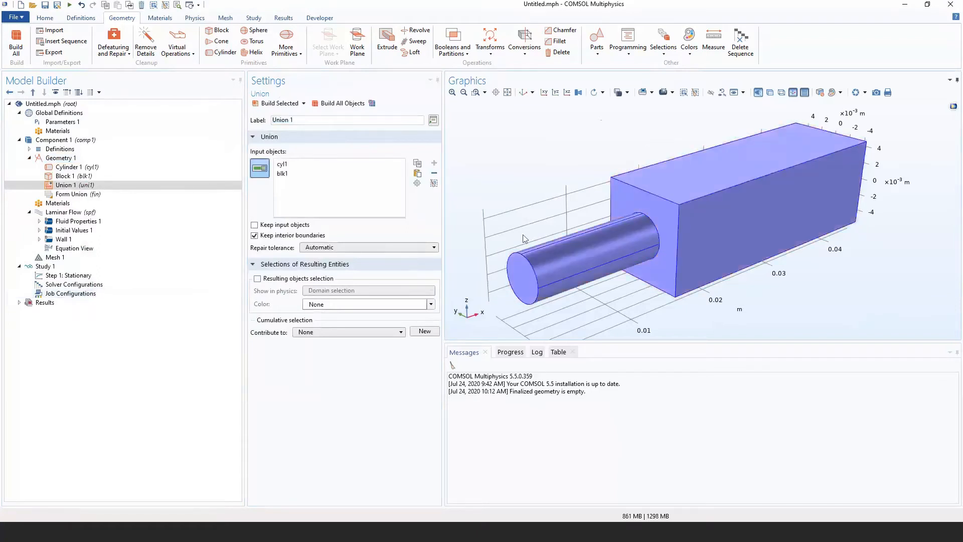
{"action": "left_click", "coordinate": [435, 183]}
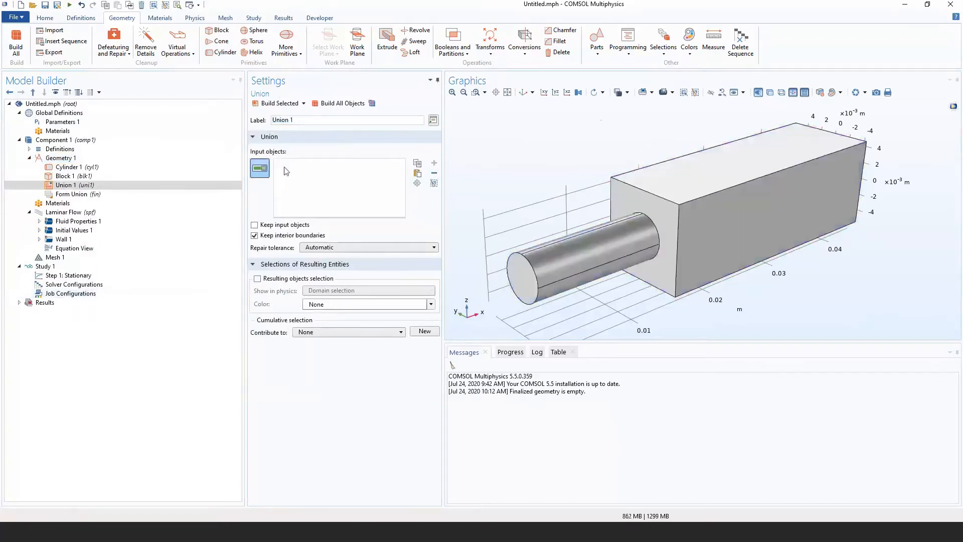
{"action": "left_click", "coordinate": [578, 260]}
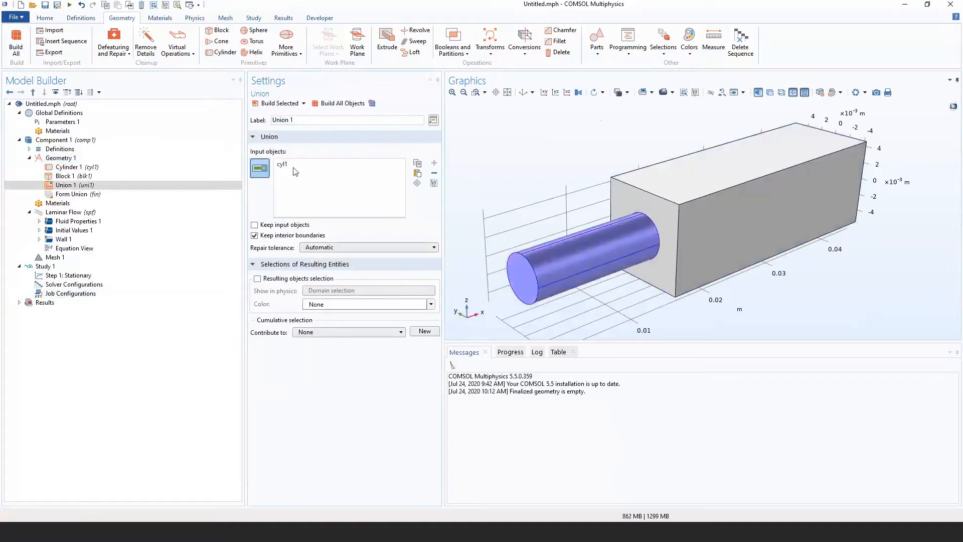
{"action": "left_click", "coordinate": [645, 201]}
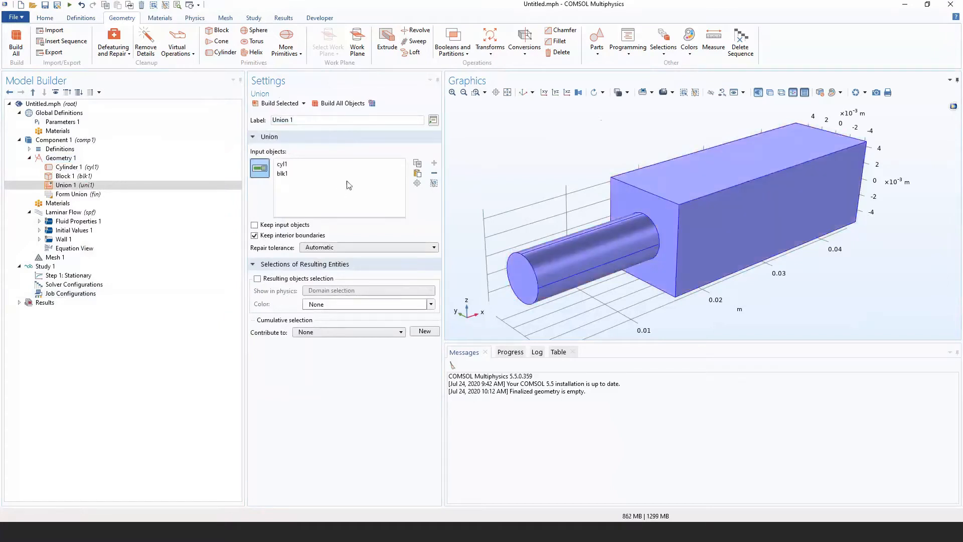
{"action": "left_click", "coordinate": [281, 104]}
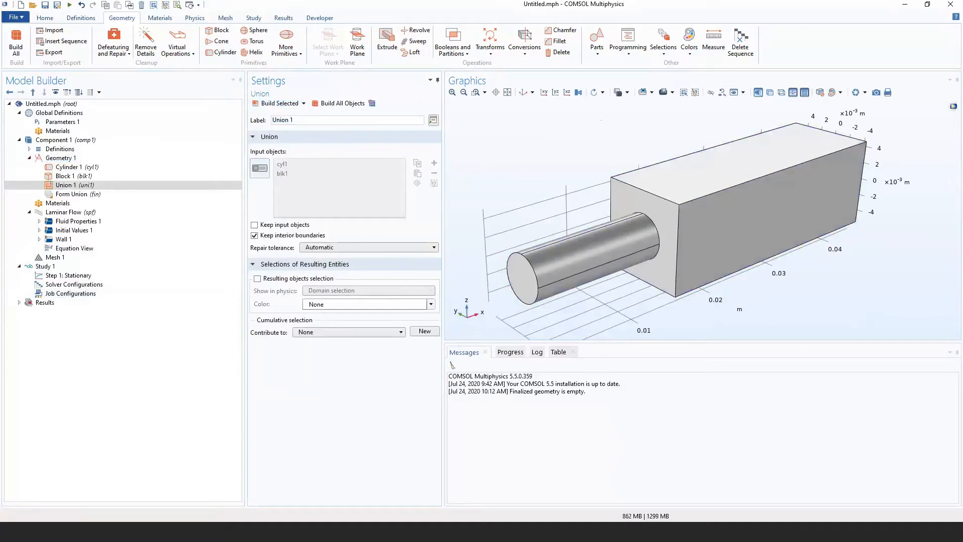
Add a work plane to the geometry and set it to the yz-plane, at the cylinder's open end.
{"action": "right_click", "coordinate": [66, 161]}
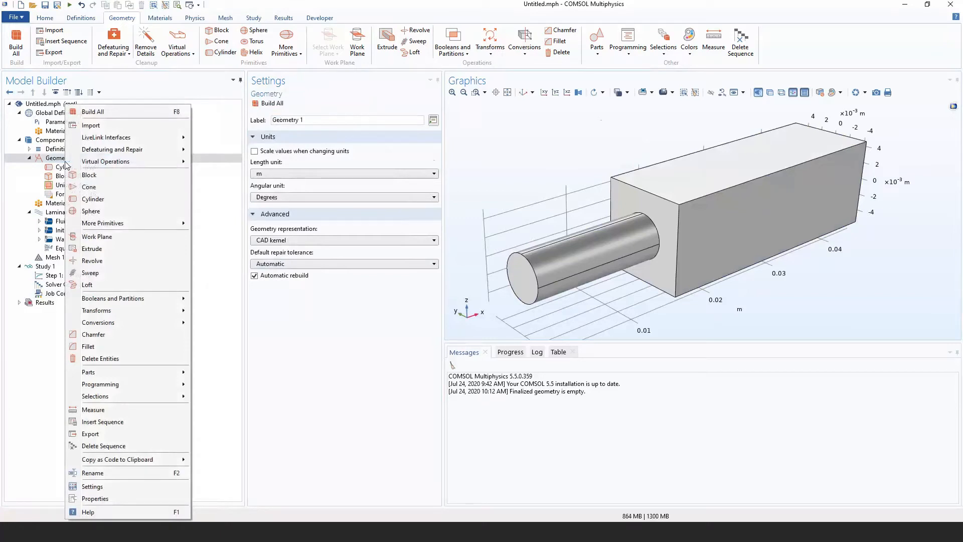
{"action": "left_click", "coordinate": [98, 237]}
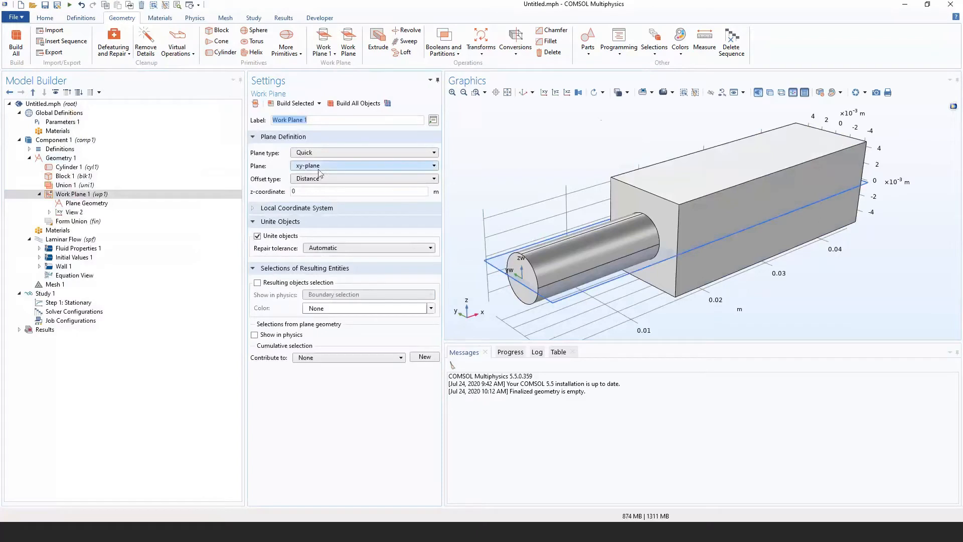
{"action": "left_click", "coordinate": [319, 169]}
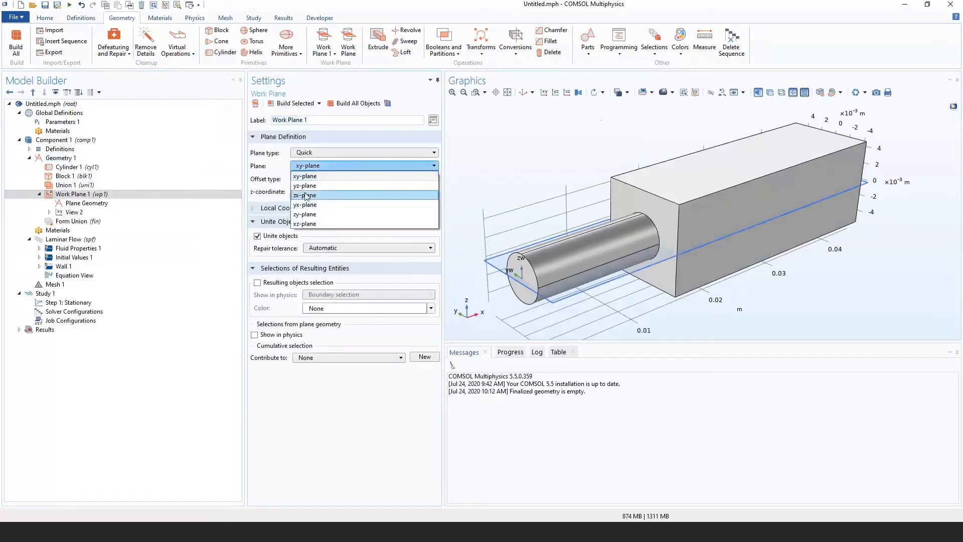
{"action": "left_click", "coordinate": [306, 186]}
{"action": "left_click_drag", "start_coordinate": [528, 242], "coordinate": [600, 196]}
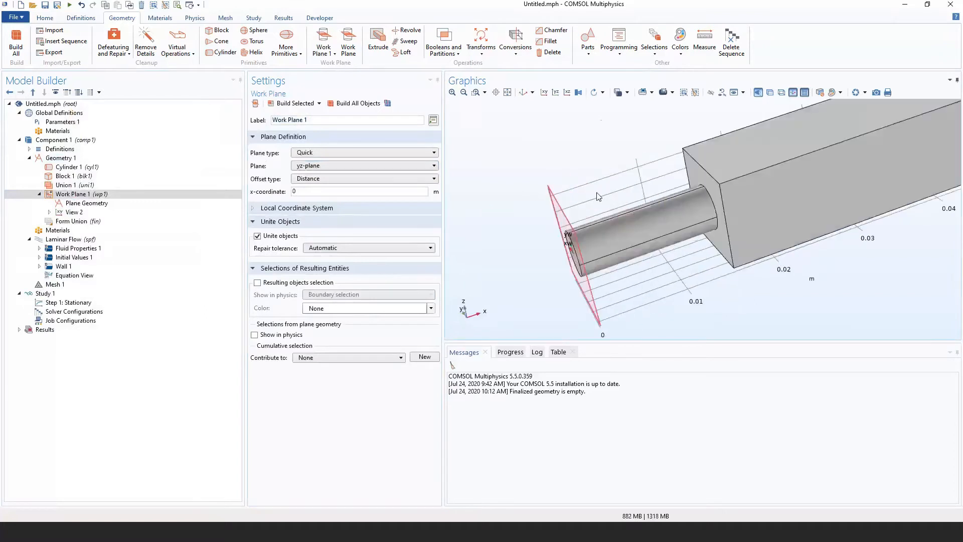
{"action": "left_click_drag", "start_coordinate": [552, 280], "coordinate": [599, 261]}
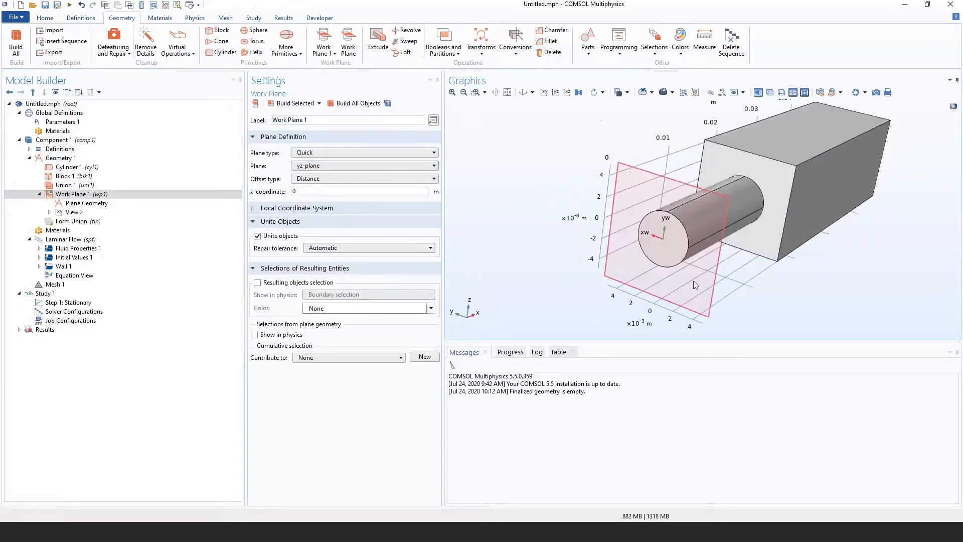
{"action": "right_click_drag", "start_coordinate": [562, 166], "coordinate": [518, 171]}
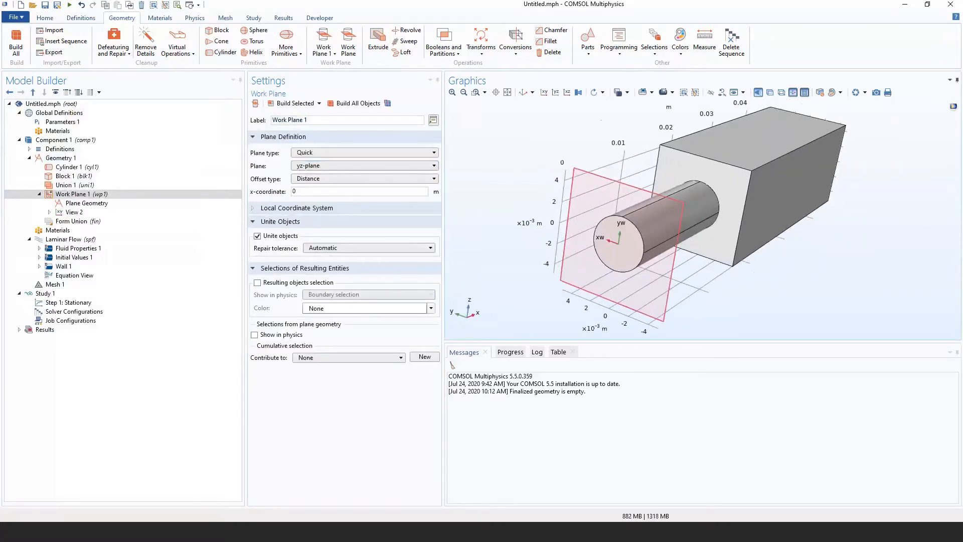
Add a solid polygon to the work plane's geometry using vectors xw 0 0 5e-3 and yw 0 5e-3 5e-3, and build it.
{"action": "left_click", "coordinate": [84, 204]}
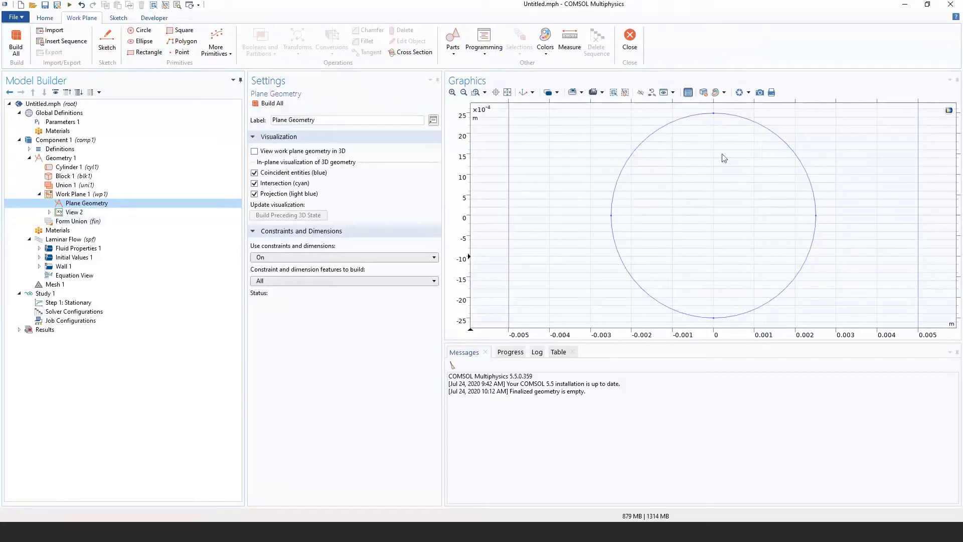
{"action": "right_click", "coordinate": [130, 206]}
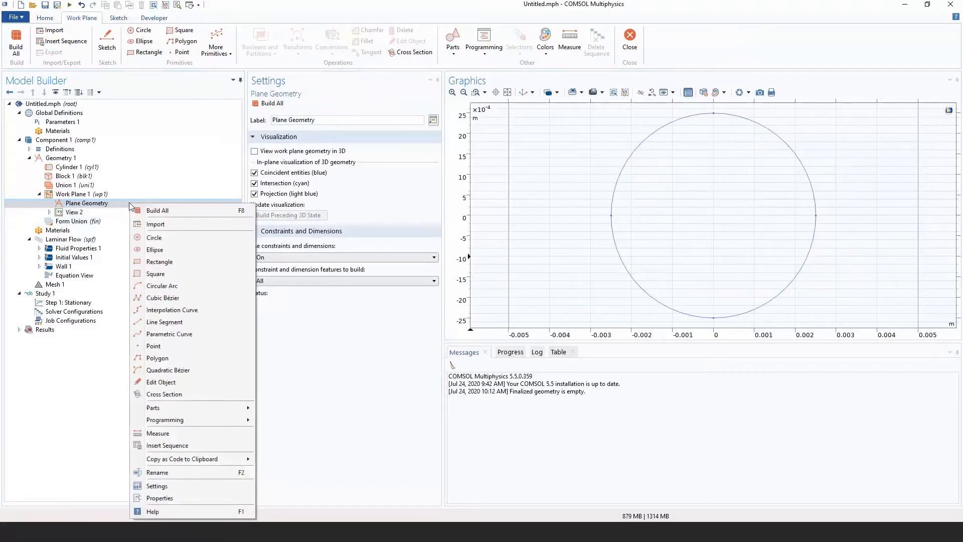
{"action": "left_click", "coordinate": [168, 361]}
{"action": "left_click", "coordinate": [309, 186]}
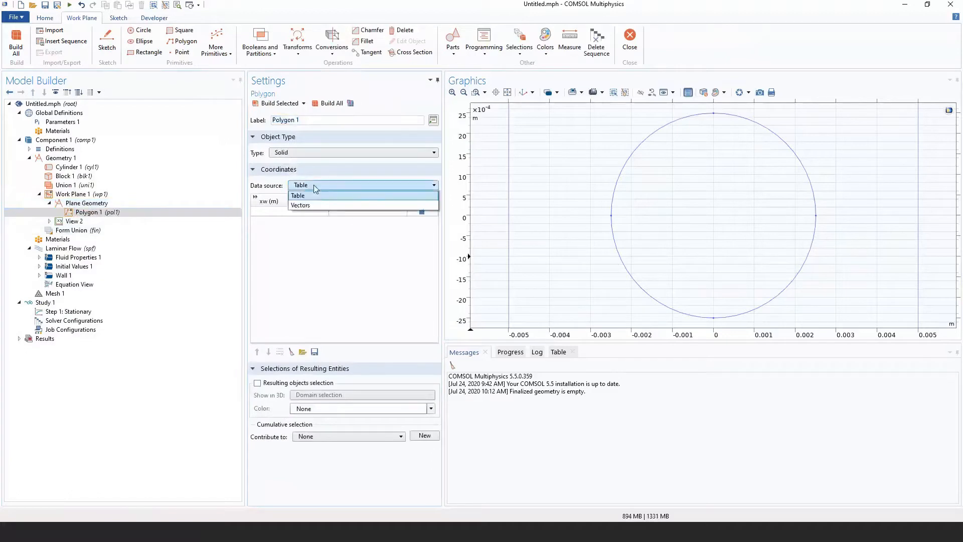
{"action": "left_click", "coordinate": [311, 215]}
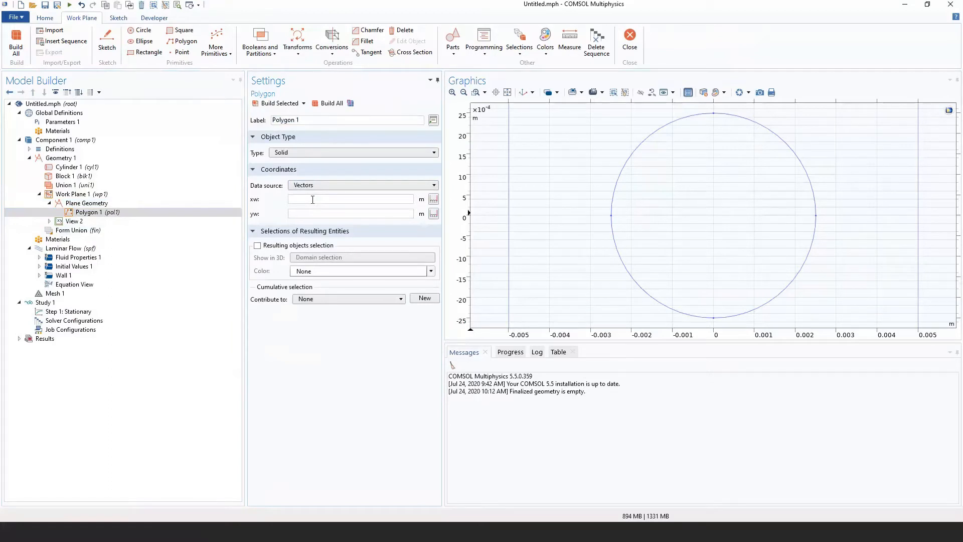
{"action": "type", "text": "0 0 5e-3"}
{"action": "key", "text": "Tab"}
{"action": "type", "text": "0 5e-3 5e-3"}
{"action": "left_click", "coordinate": [279, 104]}
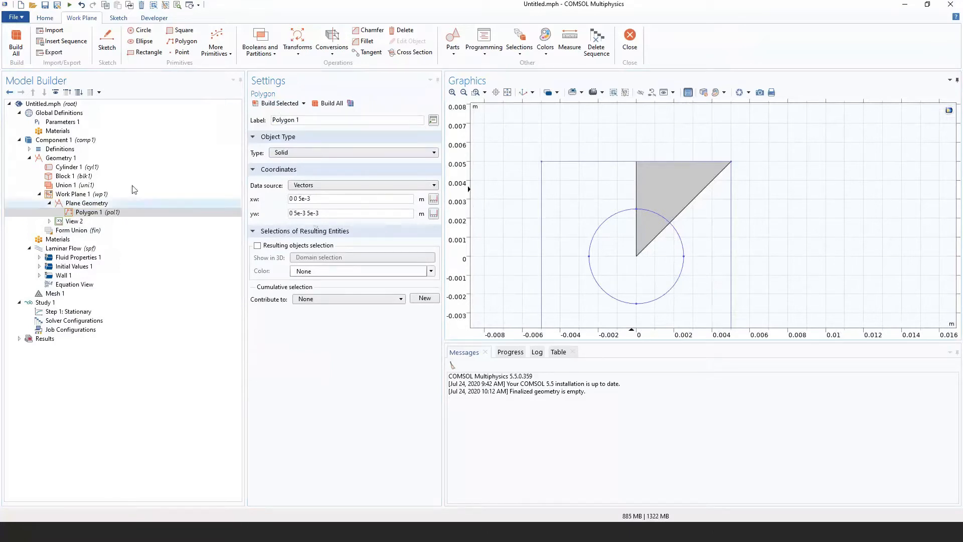
Duplicate the triangular polygon, disable the original, and keep Vectors as the duplicate's data source.
{"action": "left_click", "coordinate": [124, 212]}
{"action": "right_click", "coordinate": [124, 212]}
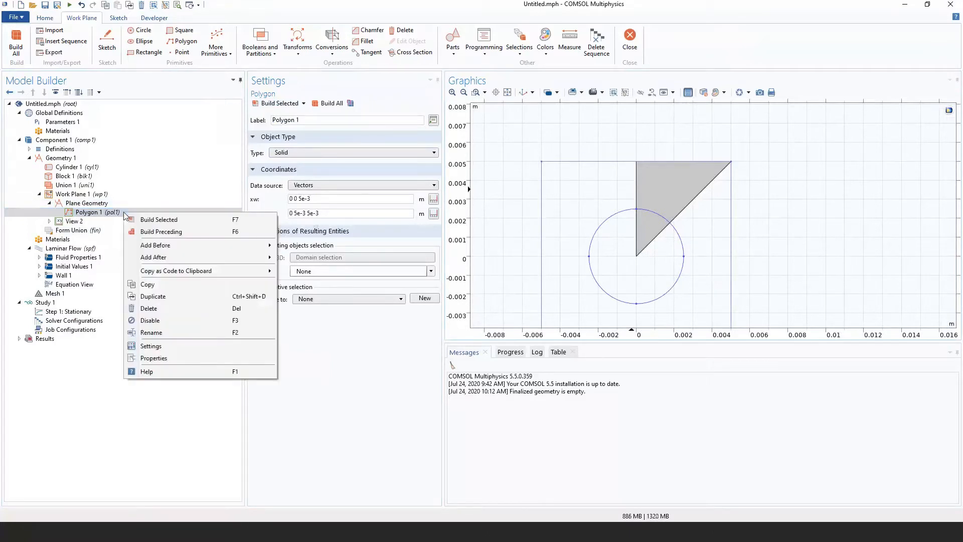
{"action": "left_click", "coordinate": [156, 296]}
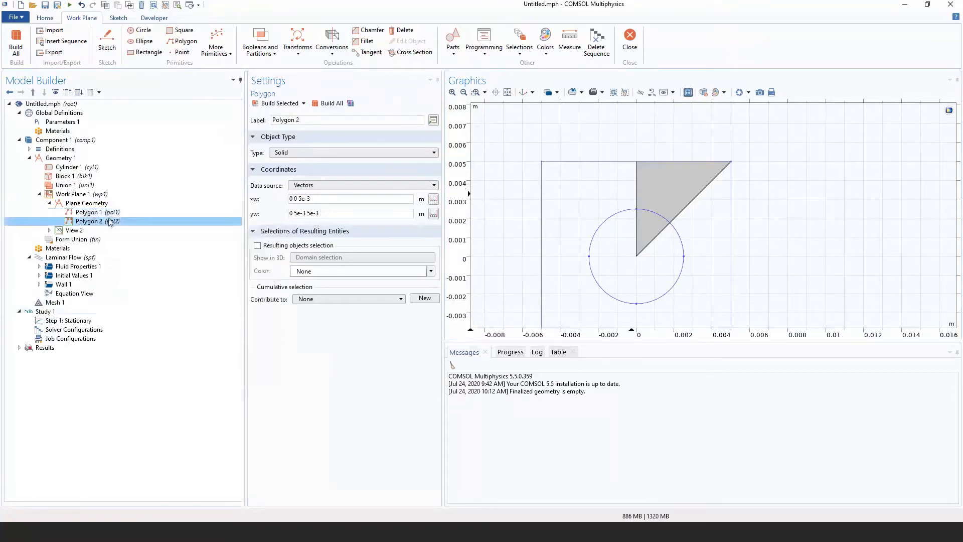
{"action": "key", "text": "F3"}
{"action": "left_click", "coordinate": [108, 221]}
{"action": "left_click", "coordinate": [326, 186]}
{"action": "left_click", "coordinate": [306, 215]}
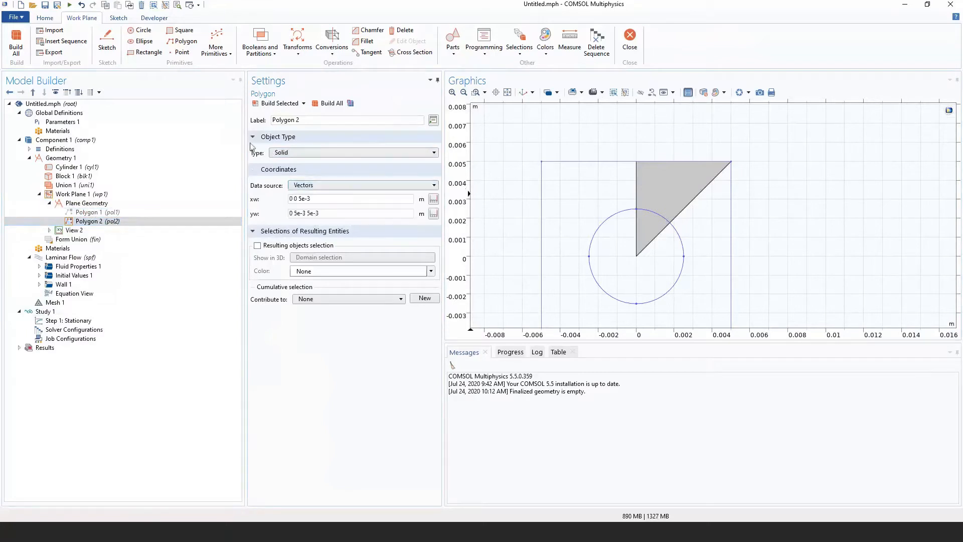
Enable sketch mode, clear the duplicate polygon's xw and yw coordinates, and try to build it.
{"action": "left_click", "coordinate": [107, 44]}
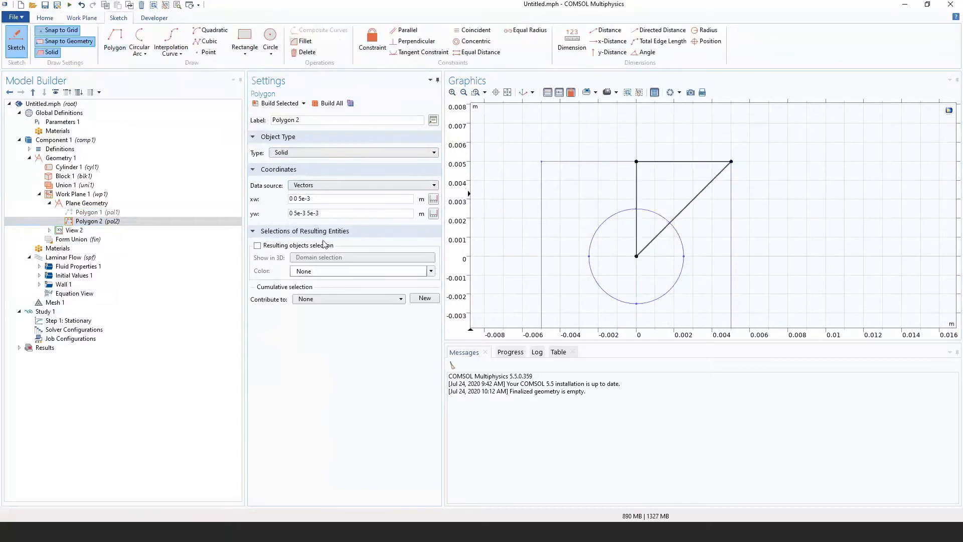
{"action": "key", "text": "BackSpace"}
{"action": "key", "text": "BackSpace"}
{"action": "key", "text": "BackSpace"}
{"action": "key", "text": "BackSpace"}
{"action": "key", "text": "BackSpace"}
{"action": "key", "text": "BackSpace"}
{"action": "key", "text": "BackSpace"}
{"action": "key", "text": "BackSpace"}
{"action": "left_click", "coordinate": [333, 213]}
{"action": "key", "text": "BackSpace"}
{"action": "key", "text": "BackSpace"}
{"action": "key", "text": "BackSpace"}
{"action": "key", "text": "BackSpace"}
{"action": "key", "text": "BackSpace"}
{"action": "key", "text": "BackSpace"}
{"action": "key", "text": "BackSpace"}
{"action": "key", "text": "BackSpace"}
{"action": "key", "text": "BackSpace"}
{"action": "key", "text": "BackSpace"}
{"action": "key", "text": "BackSpace"}
{"action": "left_click", "coordinate": [271, 101]}
{"action": "key", "text": "Return"}
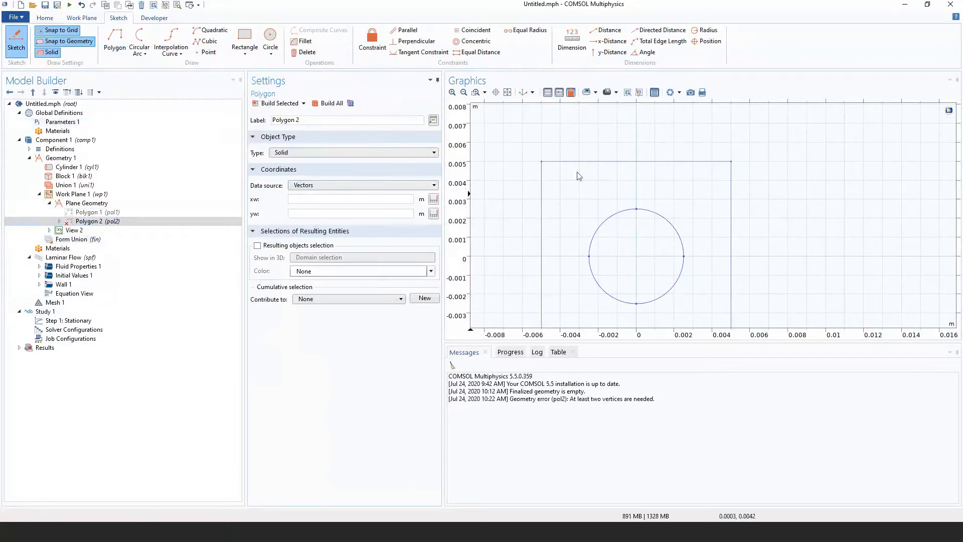
Delete the duplicate polygon from the work plane's geometry.
{"action": "left_click", "coordinate": [105, 223]}
{"action": "right_click", "coordinate": [107, 225]}
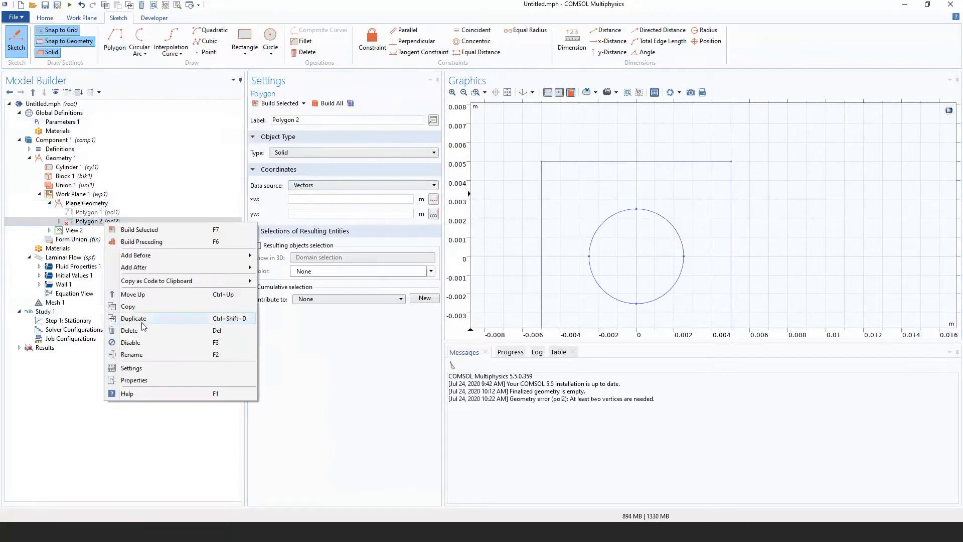
{"action": "left_click", "coordinate": [125, 318]}
{"action": "key", "text": "Return"}
Try to add a line segment and an interpolation curve to the work plane's geometry.
{"action": "right_click", "coordinate": [96, 204]}
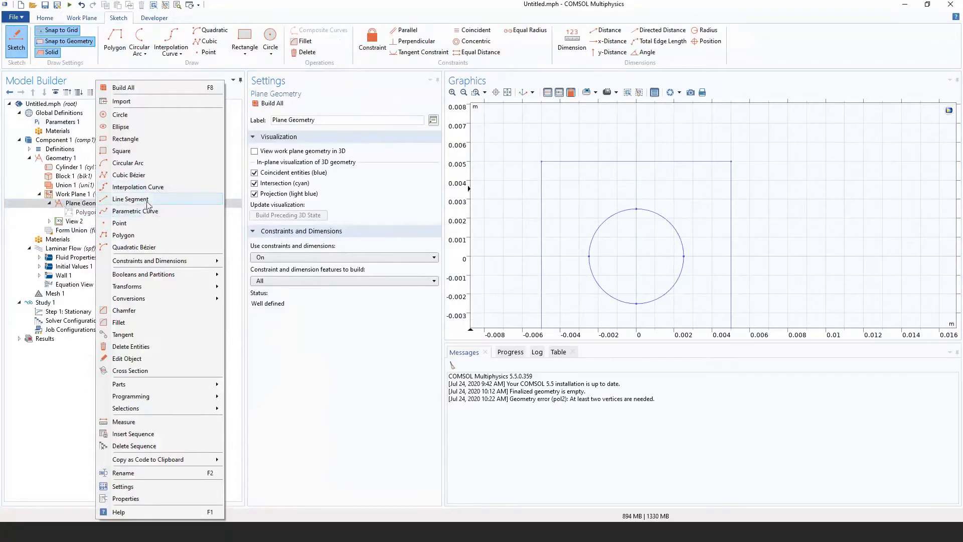
{"action": "left_click", "coordinate": [131, 199]}
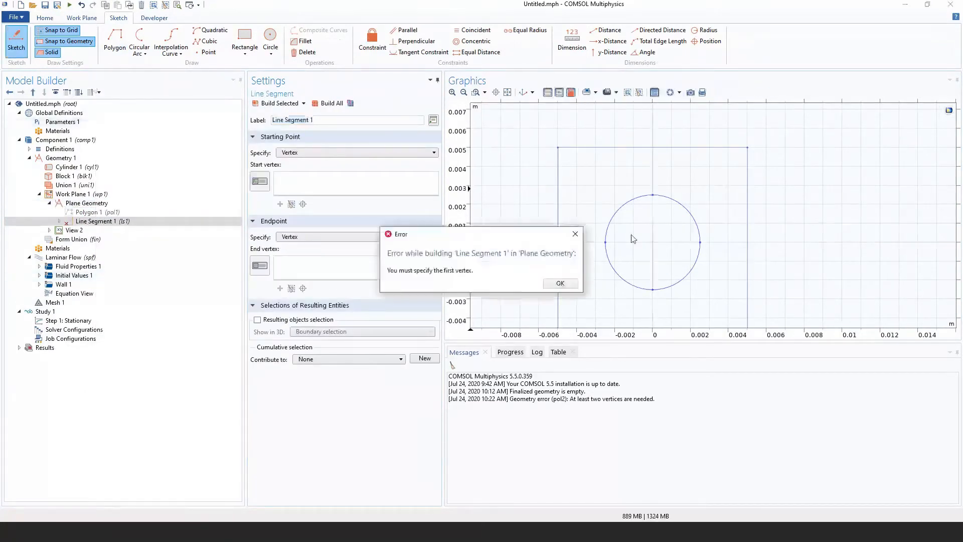
{"action": "left_click", "coordinate": [561, 282]}
{"action": "left_click", "coordinate": [125, 223]}
{"action": "left_click", "coordinate": [101, 203]}
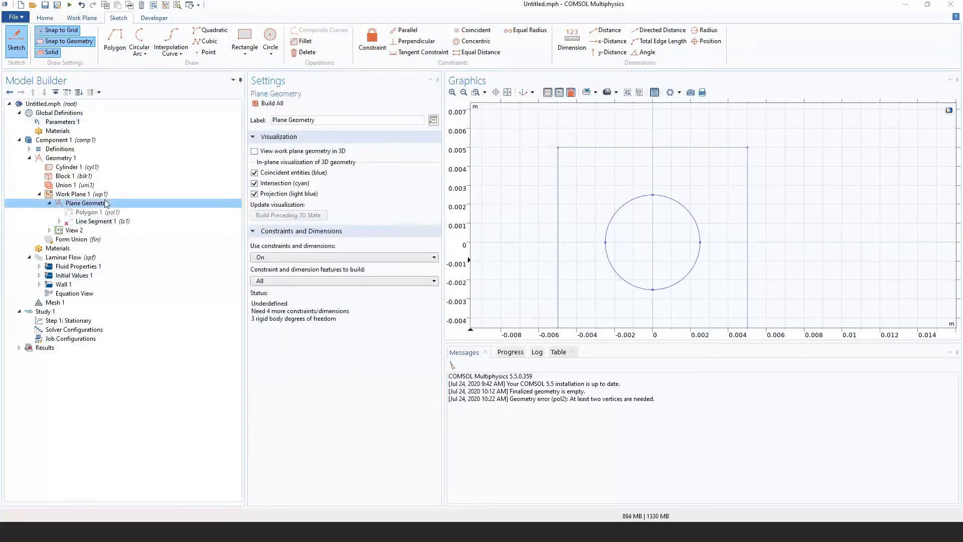
{"action": "right_click", "coordinate": [101, 202]}
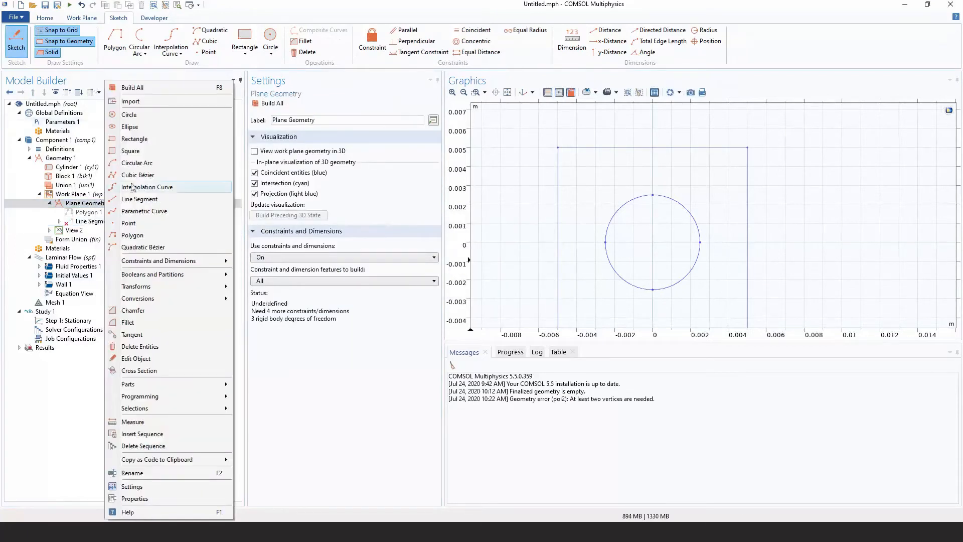
{"action": "key", "text": "Escape"}
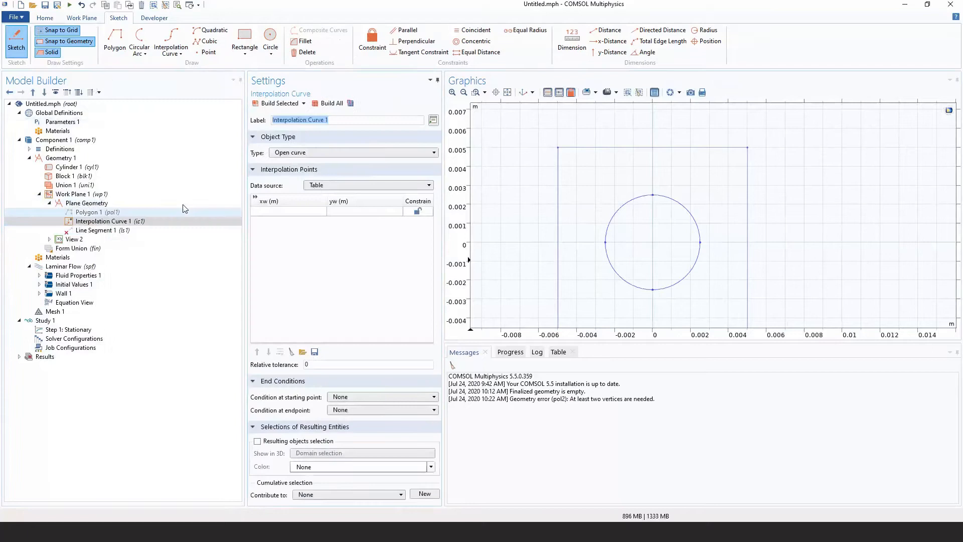
{"action": "left_click", "coordinate": [17, 50]}
{"action": "left_click", "coordinate": [571, 283]}
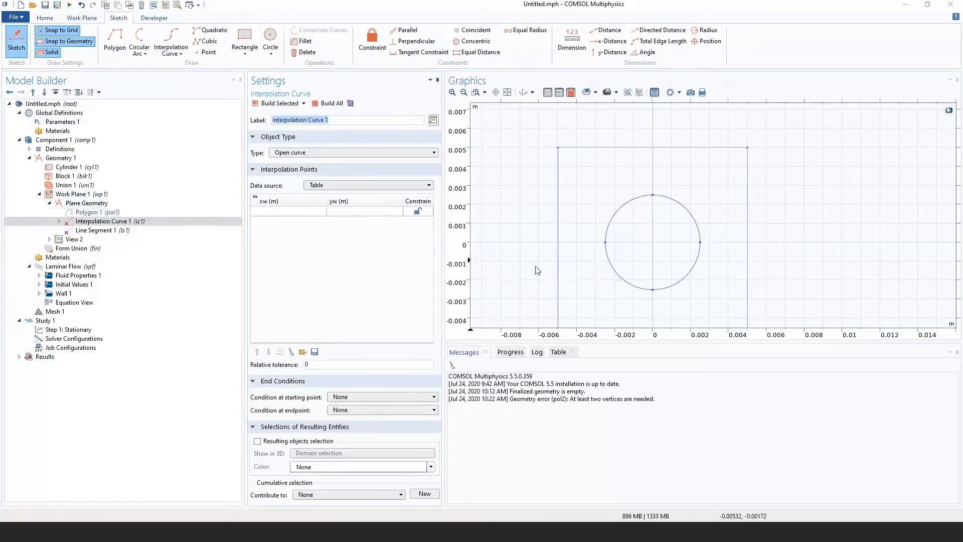
Delete the interpolation curve and the line segment from the work plane's geometry.
{"action": "left_click", "coordinate": [115, 43]}
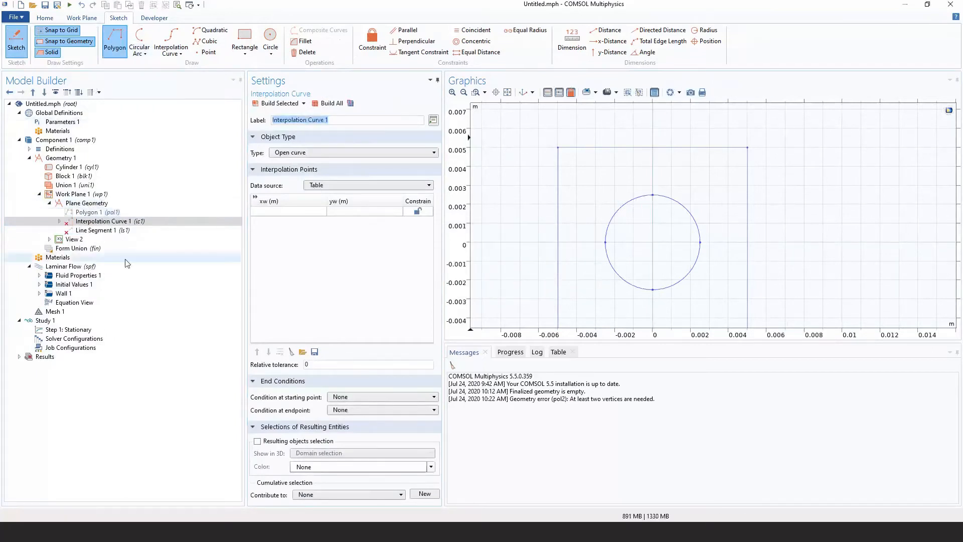
{"action": "right_click", "coordinate": [115, 222]}
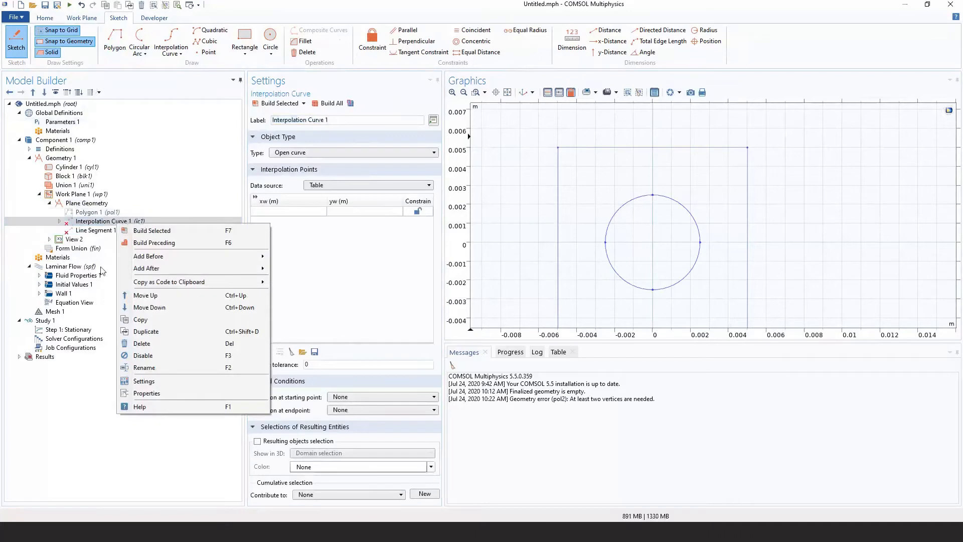
{"action": "left_click", "coordinate": [162, 346]}
{"action": "key", "text": "Return"}
{"action": "right_click", "coordinate": [129, 222]}
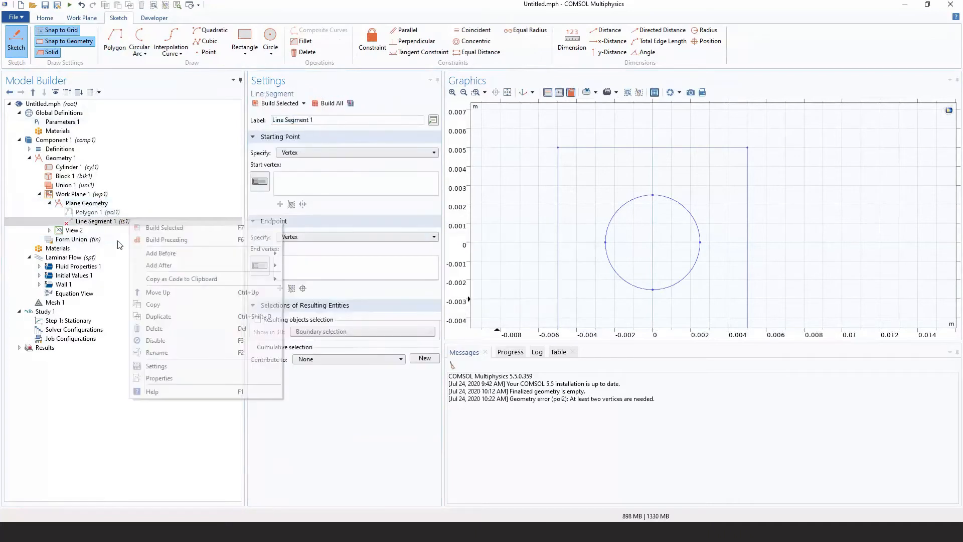
{"action": "left_click", "coordinate": [154, 328]}
{"action": "key", "text": "Return"}
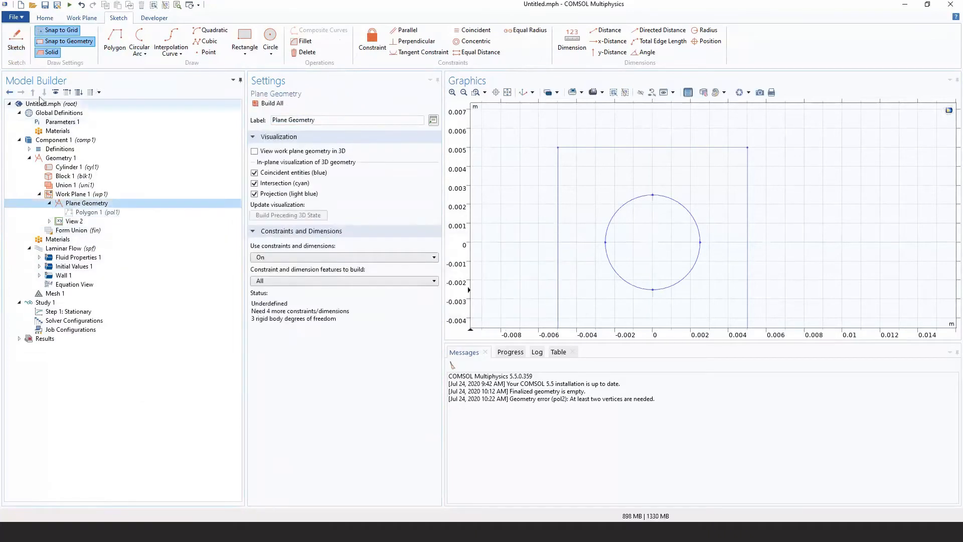
Sketch a closed solid triangular polygon through (0.005, 0.005), (0, 0) and (0, 0.005) on the work plane.
{"action": "left_click", "coordinate": [109, 51]}
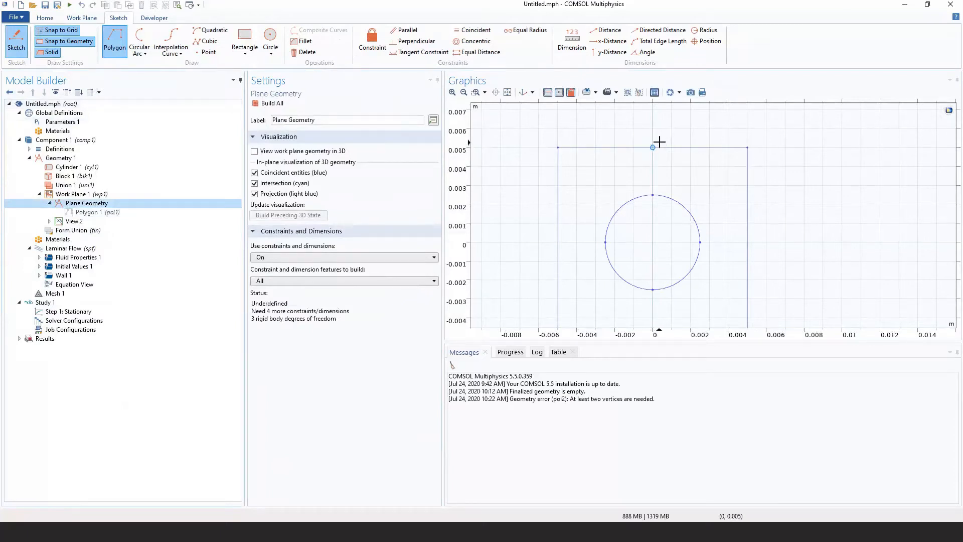
{"action": "left_click", "coordinate": [747, 147]}
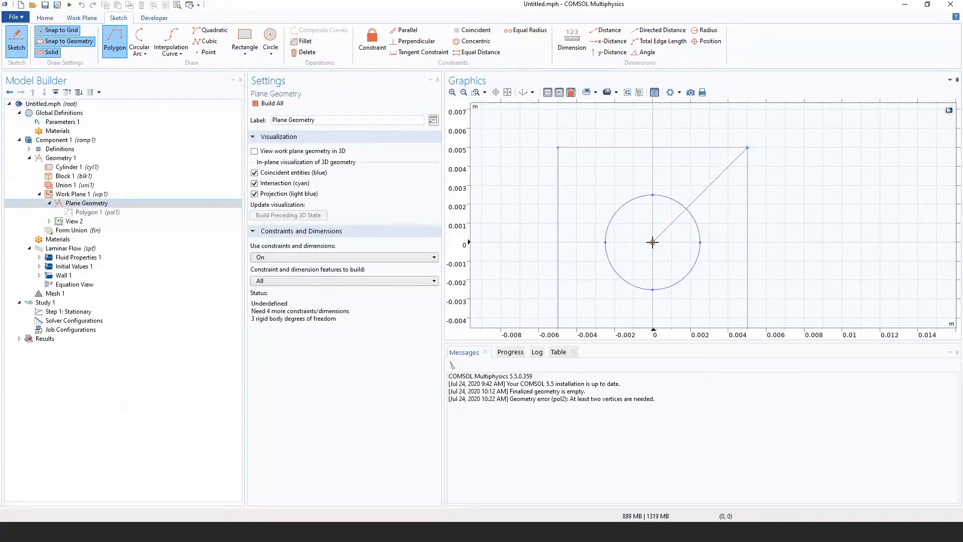
{"action": "left_click", "coordinate": [653, 242]}
{"action": "left_click", "coordinate": [653, 147]}
{"action": "left_click", "coordinate": [747, 147]}
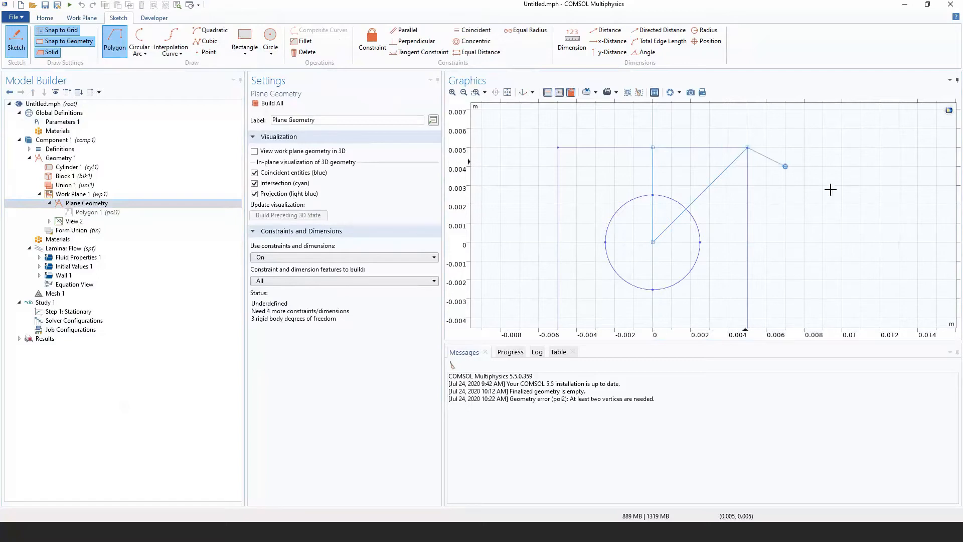
{"action": "right_click", "coordinate": [775, 180]}
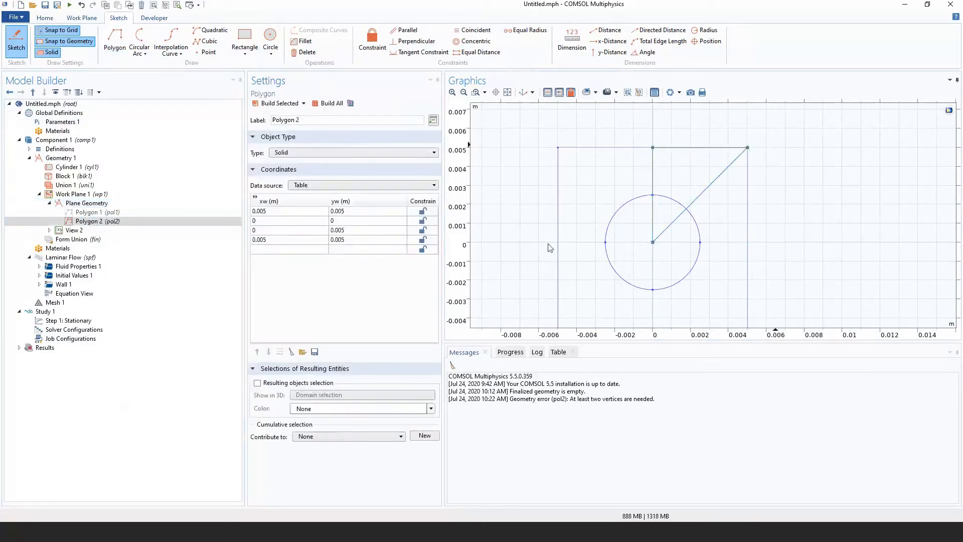
Compare the original polygon's coordinate vectors with the sketched polygon's table, and build the sketched polygon.
{"action": "left_click", "coordinate": [93, 212]}
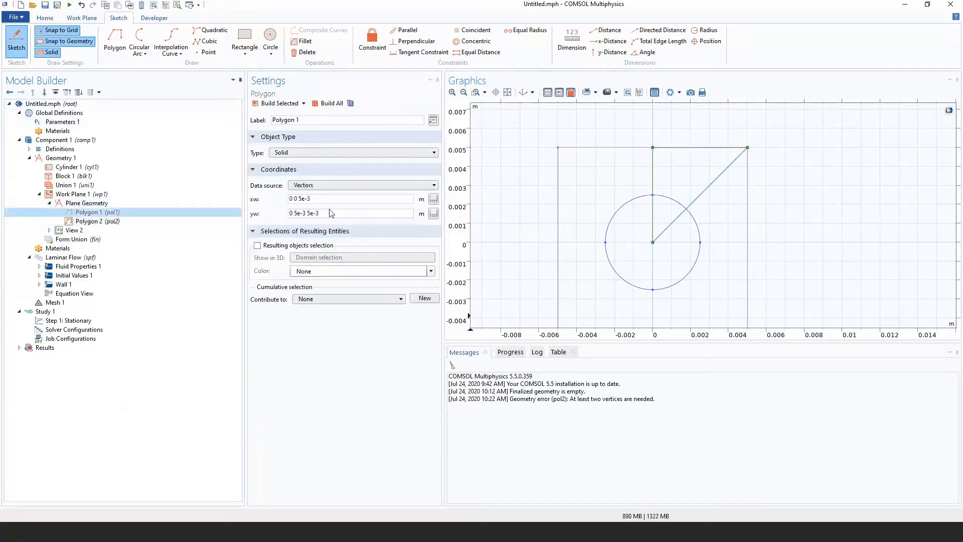
{"action": "left_click_drag", "start_coordinate": [290, 198], "coordinate": [309, 199]}
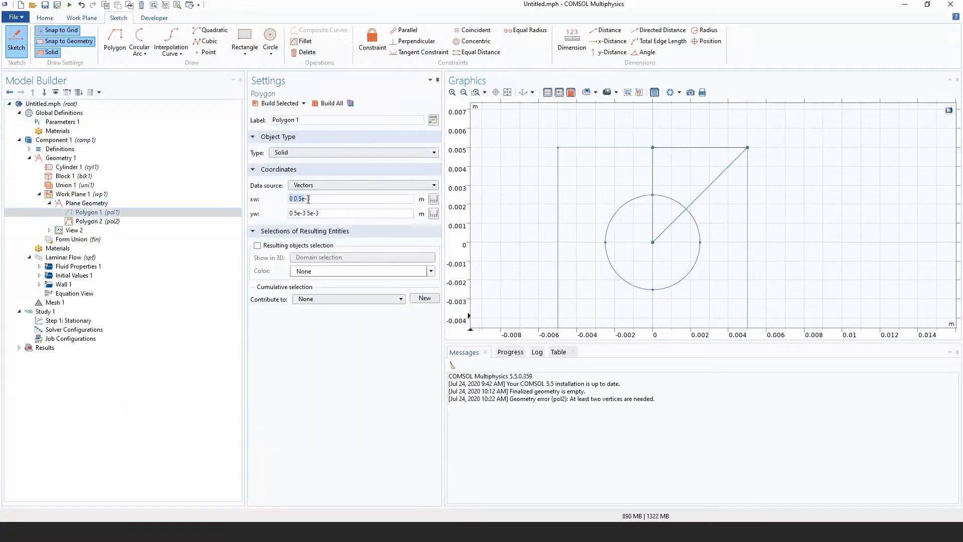
{"action": "left_click", "coordinate": [171, 221]}
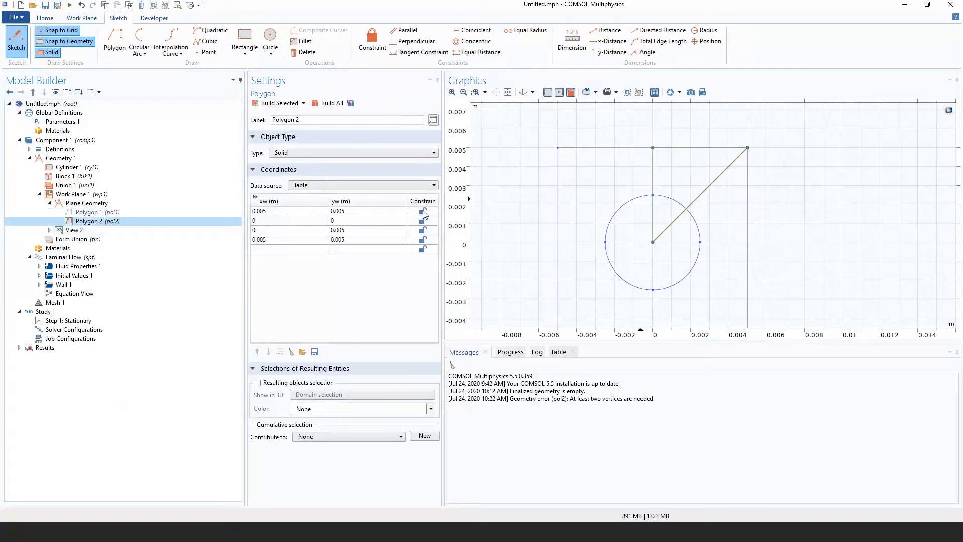
{"action": "left_click", "coordinate": [280, 104]}
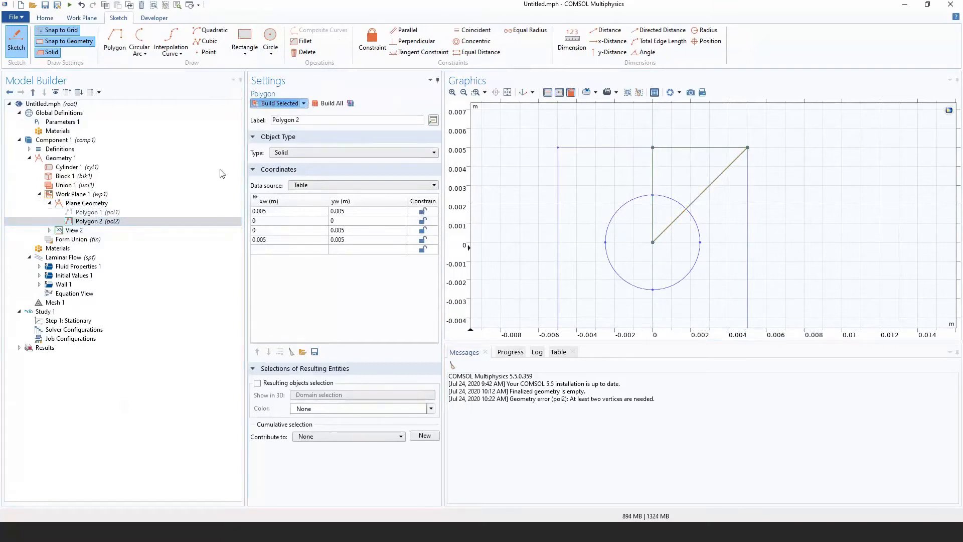
Disable the sketched polygon in favour of the original vector-defined one, and build Work Plane 1 with it.
{"action": "left_click", "coordinate": [148, 212]}
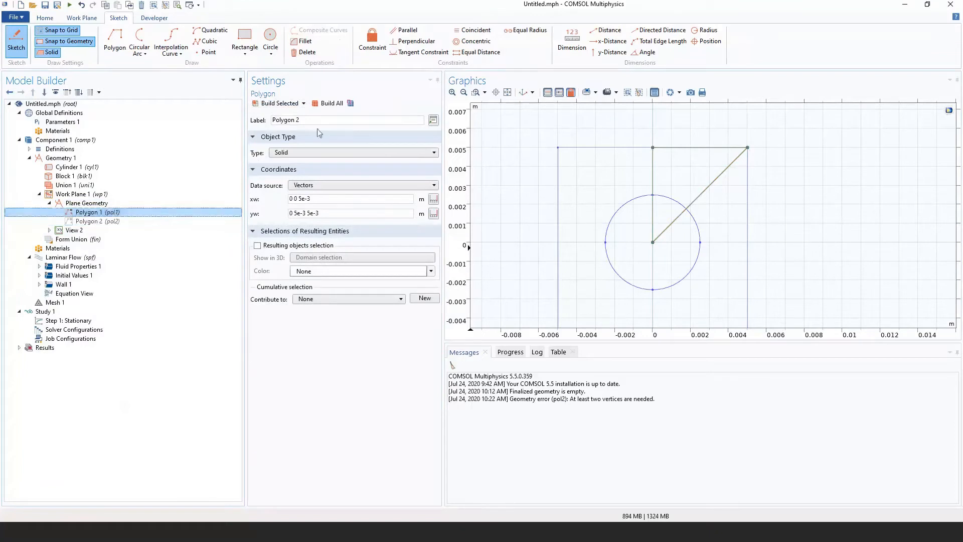
{"action": "left_click", "coordinate": [331, 104]}
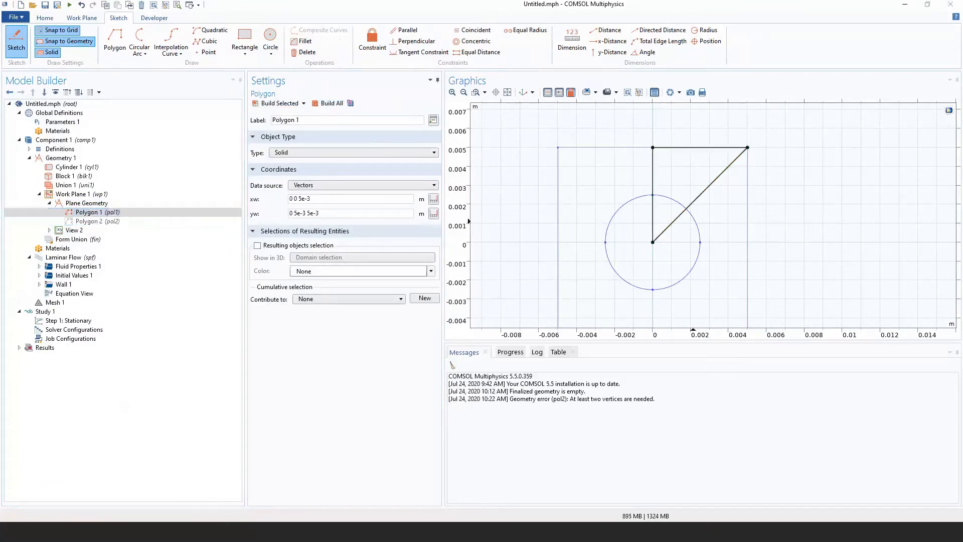
{"action": "left_click", "coordinate": [74, 197]}
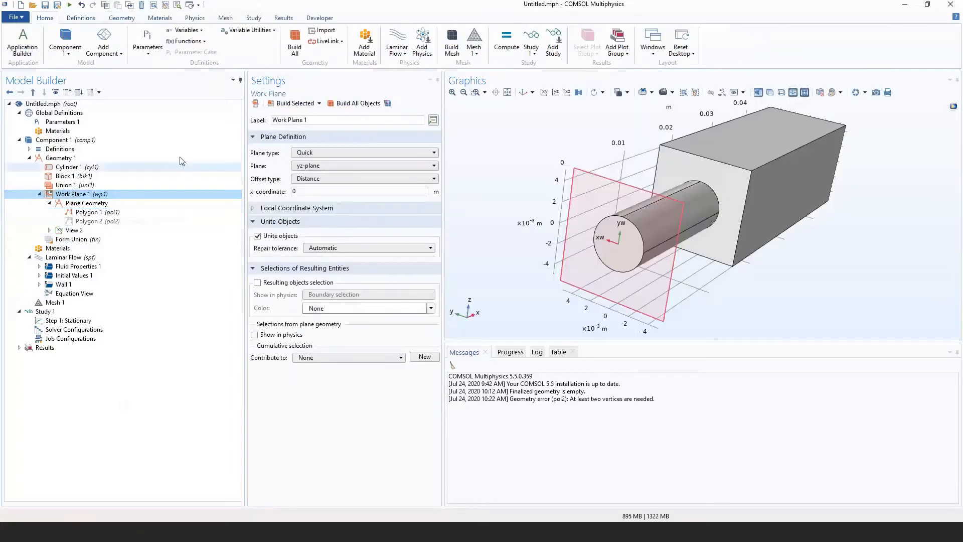
{"action": "left_click", "coordinate": [294, 104]}
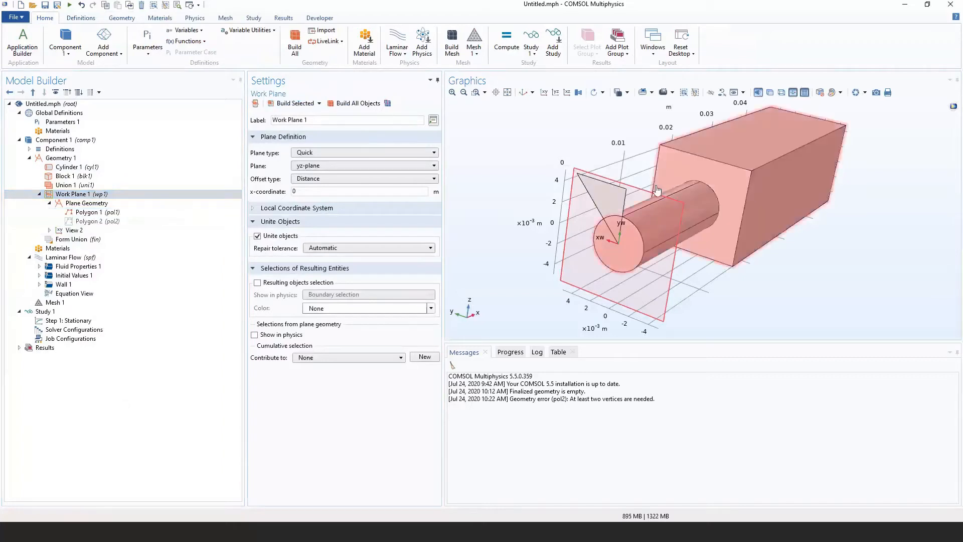
{"action": "left_click_drag", "start_coordinate": [603, 156], "coordinate": [567, 158]}
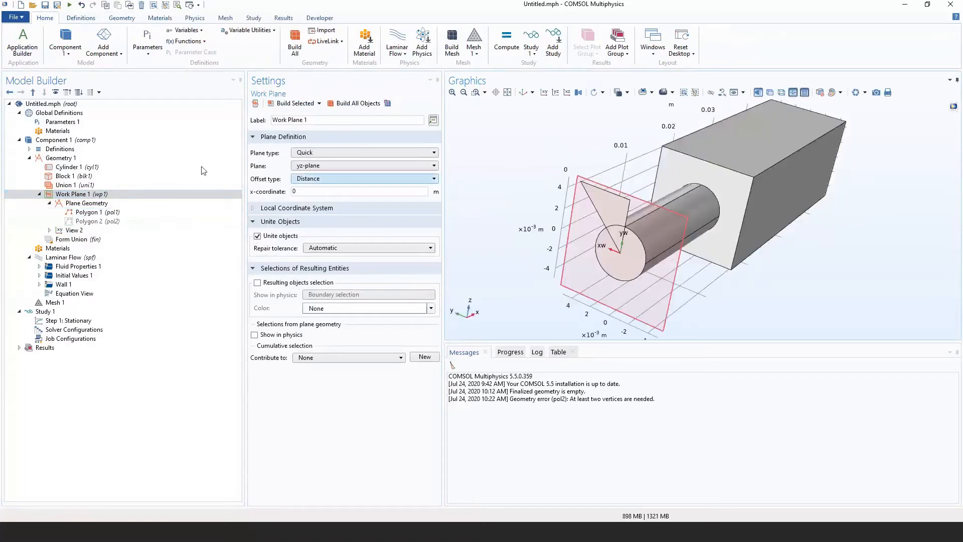
Add an Extrude of Work Plane 1 with a distance from the plane of 4.5e-2 m.
{"action": "left_click", "coordinate": [64, 197]}
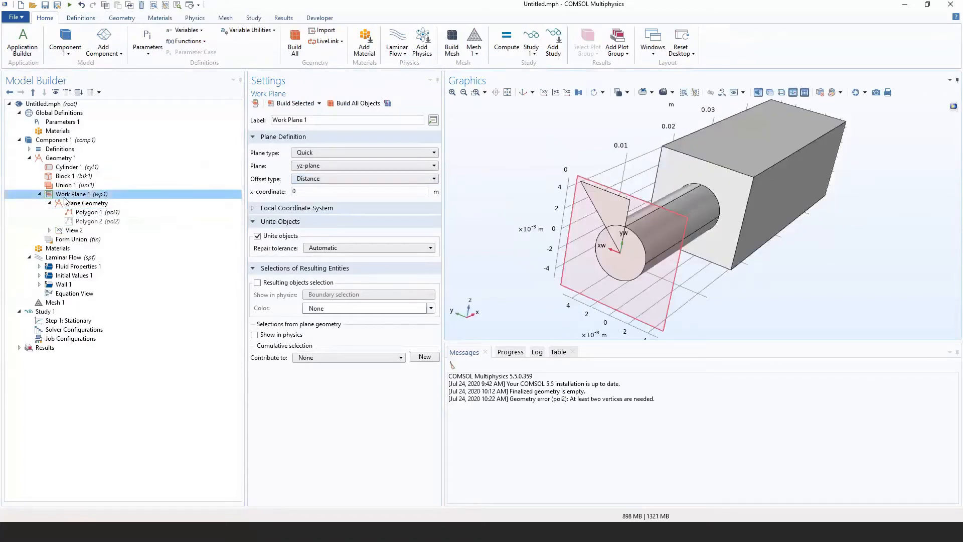
{"action": "right_click", "coordinate": [64, 200]}
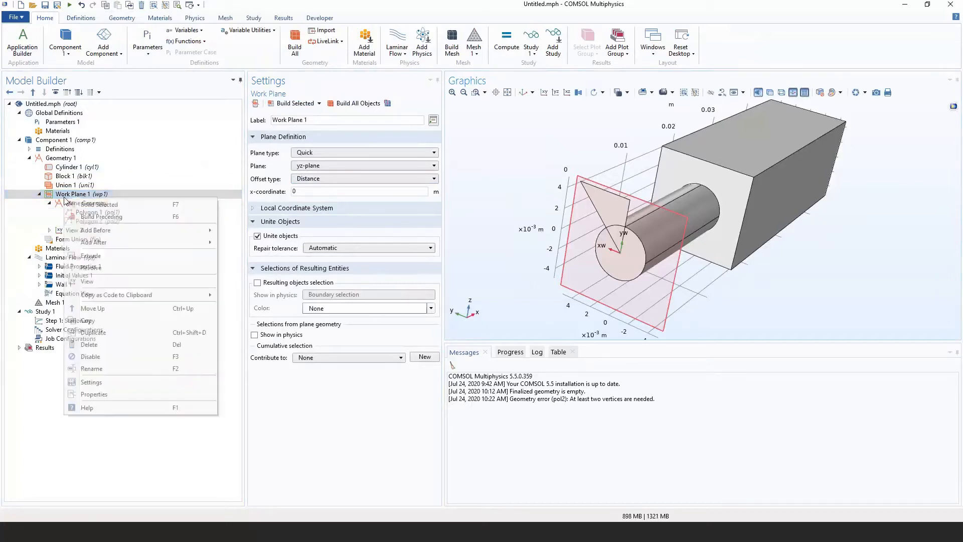
{"action": "left_click", "coordinate": [89, 262]}
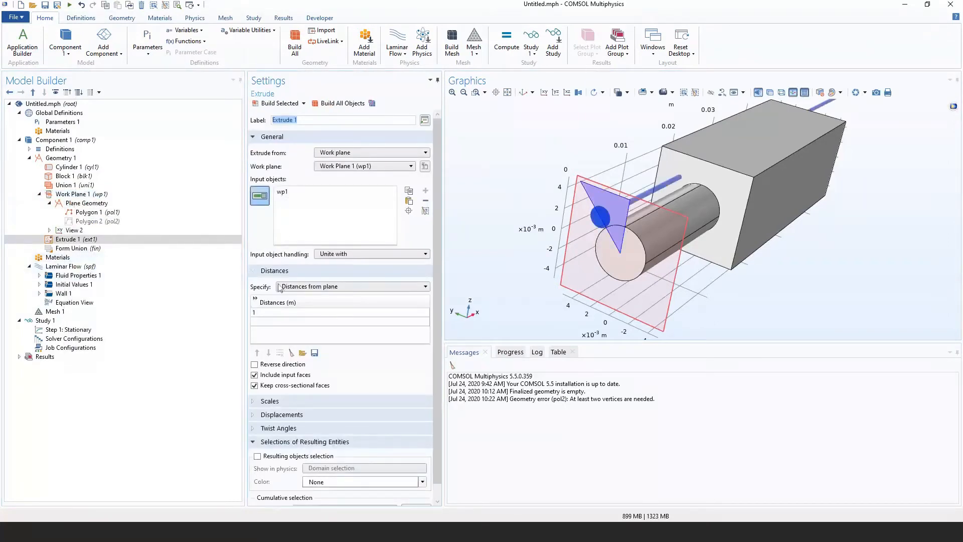
{"action": "left_click", "coordinate": [276, 316]}
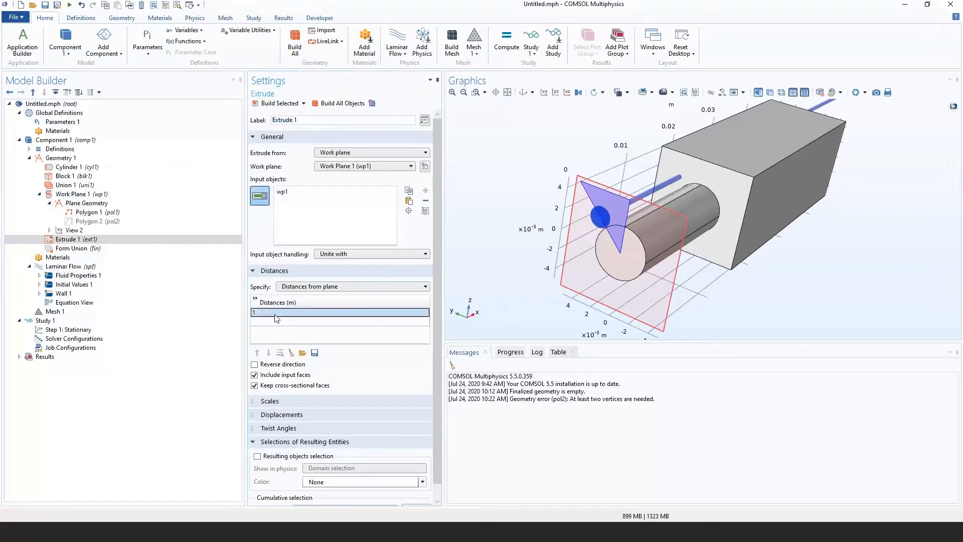
{"action": "type", "text": "4.5"}
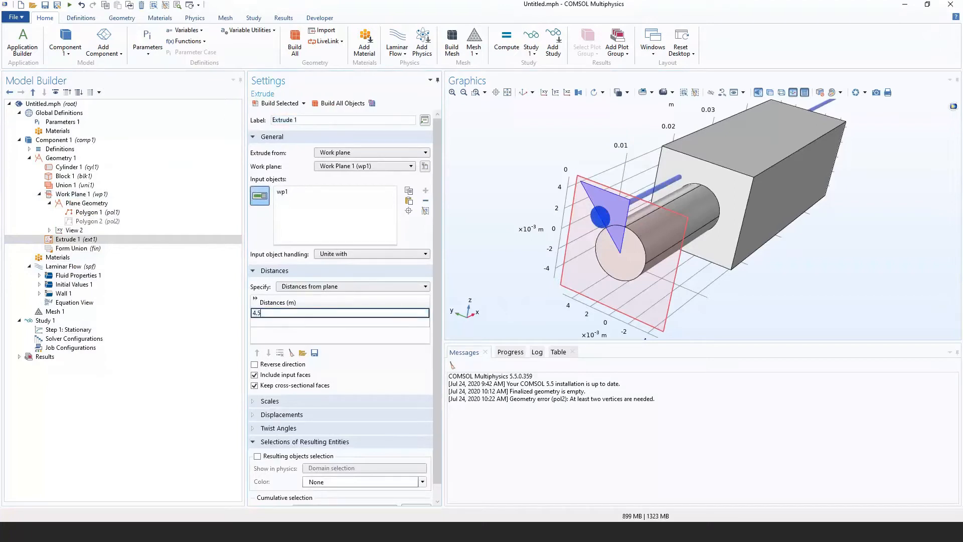
{"action": "type", "text": "e-2"}
{"action": "key", "text": "Return"}
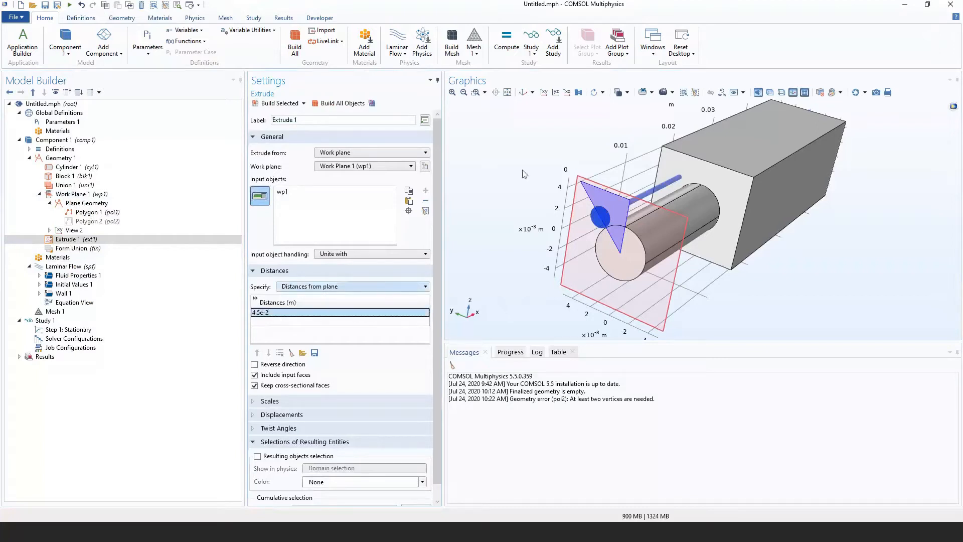
Turn on transparency for the 3D geometry to check the extrusion's direction through the channel.
{"action": "left_click_drag", "start_coordinate": [592, 143], "coordinate": [629, 145]}
{"action": "right_click_drag", "start_coordinate": [629, 145], "coordinate": [601, 208]}
{"action": "left_click", "coordinate": [770, 93]}
{"action": "left_click_drag", "start_coordinate": [601, 208], "coordinate": [595, 208]}
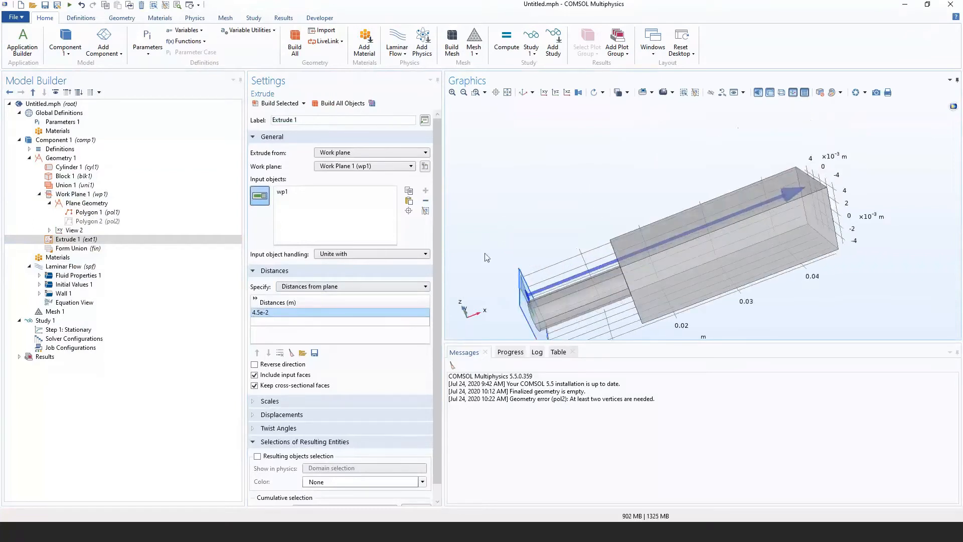
{"action": "right_click_drag", "start_coordinate": [516, 252], "coordinate": [545, 216]}
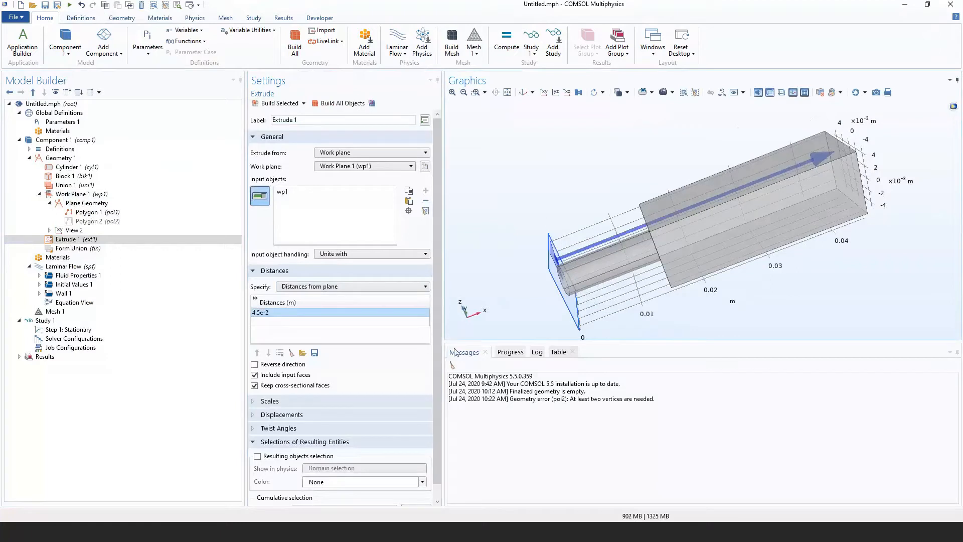
Try reversing the extrusion's direction and inspect it against the cylinder and block.
{"action": "left_click", "coordinate": [256, 365]}
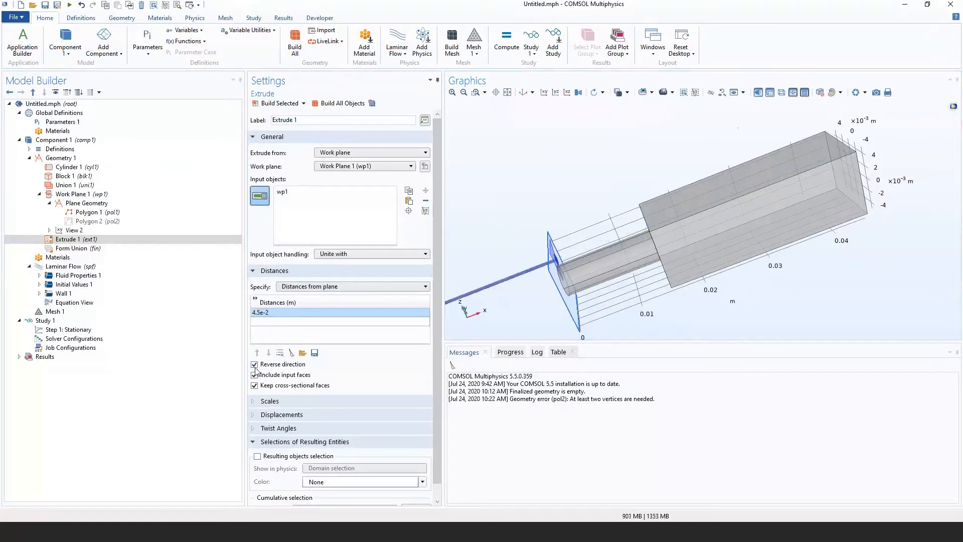
{"action": "scroll", "coordinate": [536, 195], "scroll_direction": "down", "scroll_amount": 7}
{"action": "scroll", "coordinate": [596, 245], "scroll_direction": "up", "scroll_amount": 4}
{"action": "right_click_drag", "start_coordinate": [535, 220], "coordinate": [632, 266]}
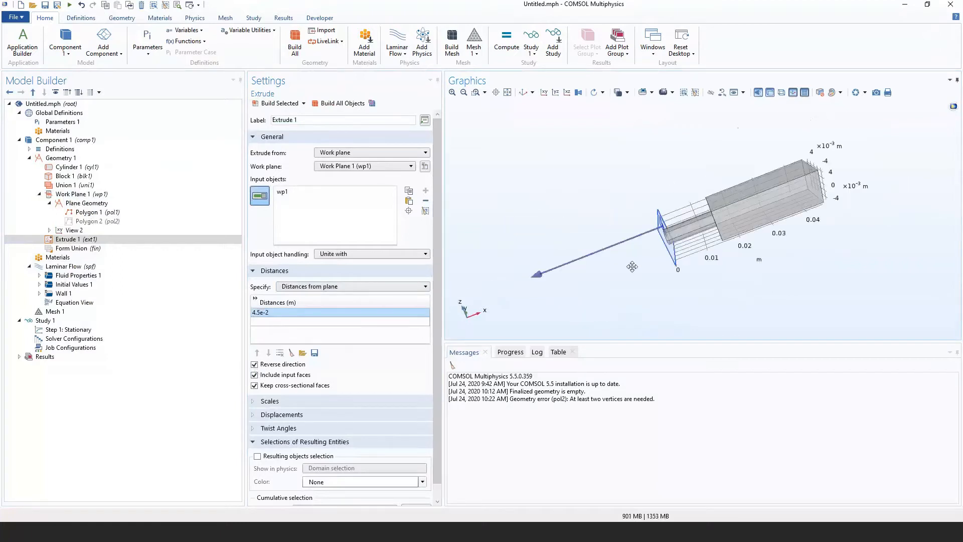
{"action": "left_click", "coordinate": [255, 365]}
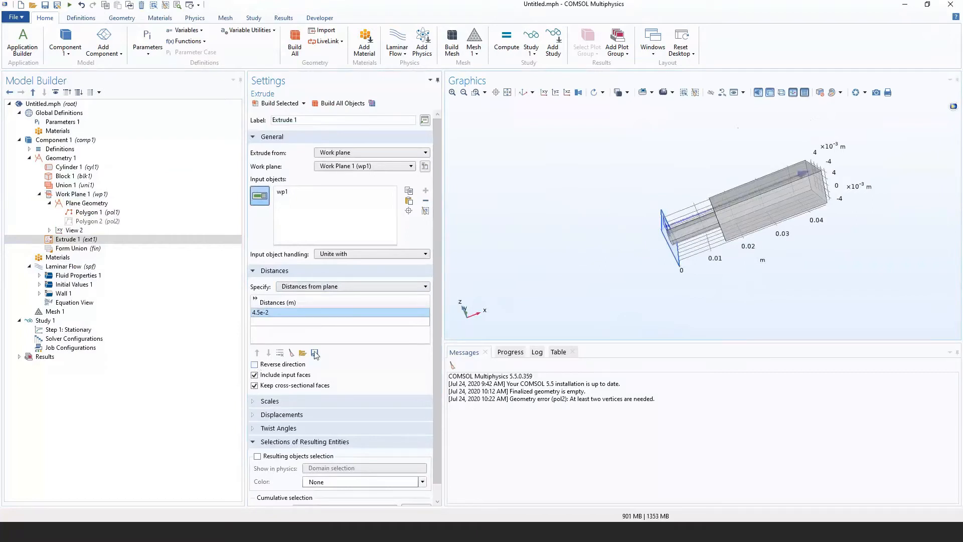
{"action": "right_click_drag", "start_coordinate": [708, 230], "coordinate": [702, 287]}
{"action": "scroll", "coordinate": [701, 288], "scroll_direction": "up", "scroll_amount": 4}
{"action": "right_click_drag", "start_coordinate": [656, 239], "coordinate": [570, 233]}
{"action": "left_click_drag", "start_coordinate": [570, 233], "coordinate": [590, 207]}
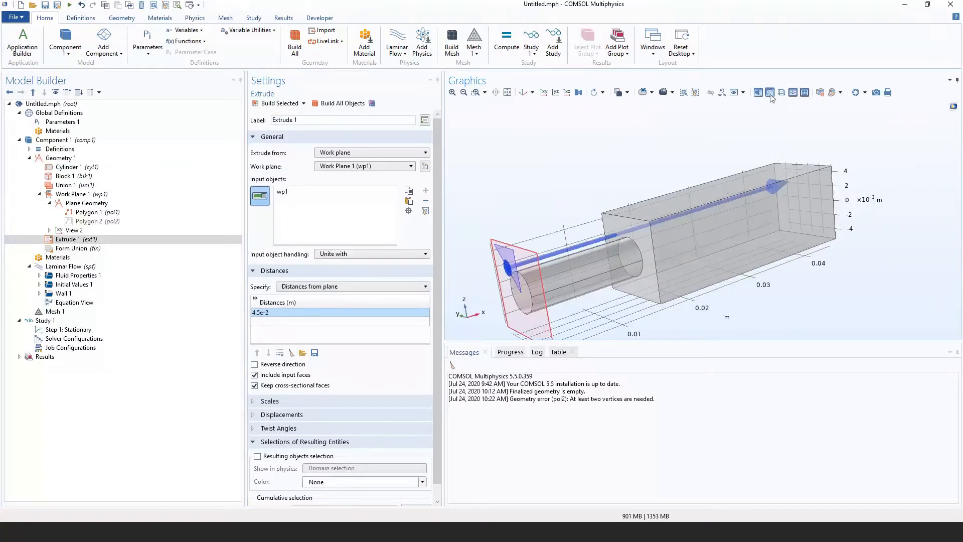
Turn off transparency and build the extrusion of the triangle along the cylinder and block.
{"action": "left_click", "coordinate": [770, 94]}
{"action": "left_click", "coordinate": [770, 94]}
{"action": "left_click", "coordinate": [770, 93]}
{"action": "left_click", "coordinate": [770, 94]}
{"action": "left_click", "coordinate": [770, 94]}
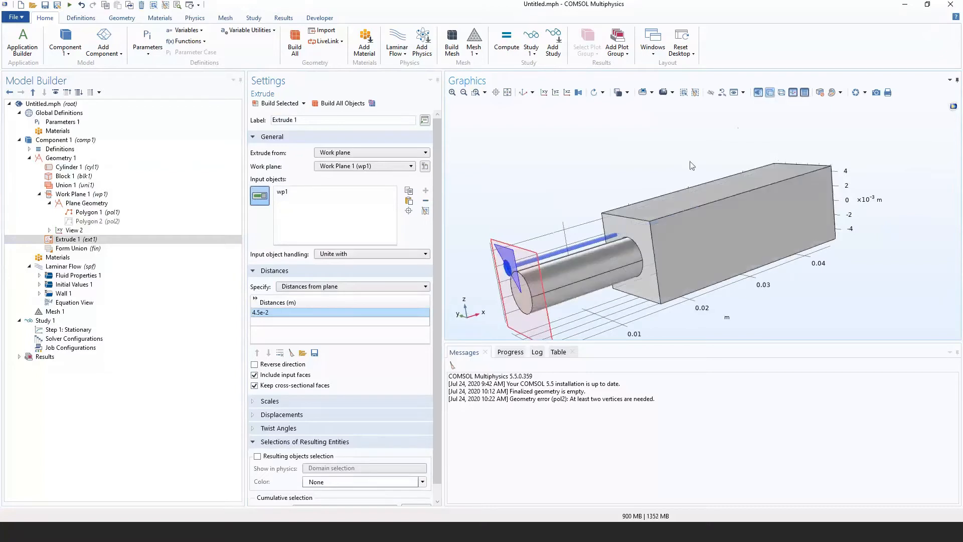
{"action": "left_click", "coordinate": [339, 103]}
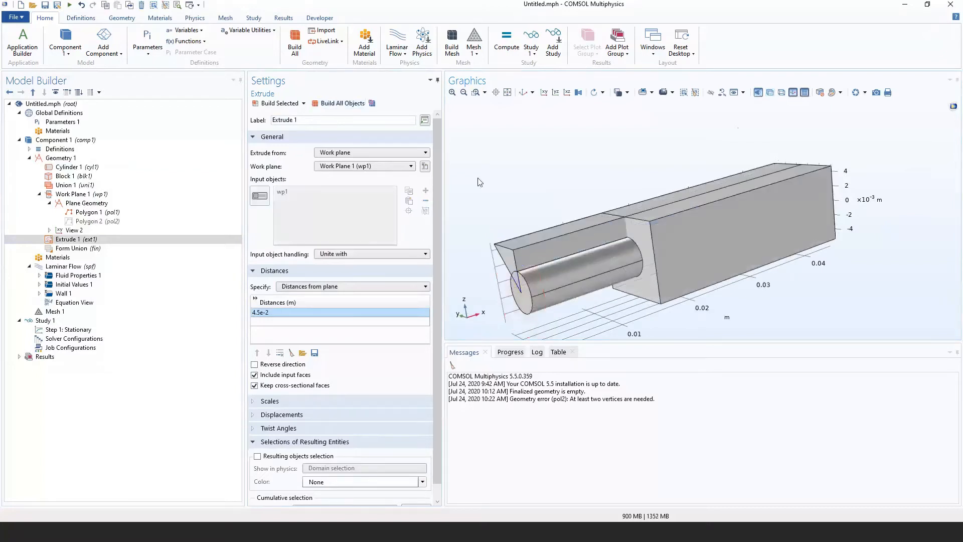
{"action": "right_click_drag", "start_coordinate": [553, 200], "coordinate": [573, 204]}
{"action": "left_click_drag", "start_coordinate": [572, 204], "coordinate": [707, 234]}
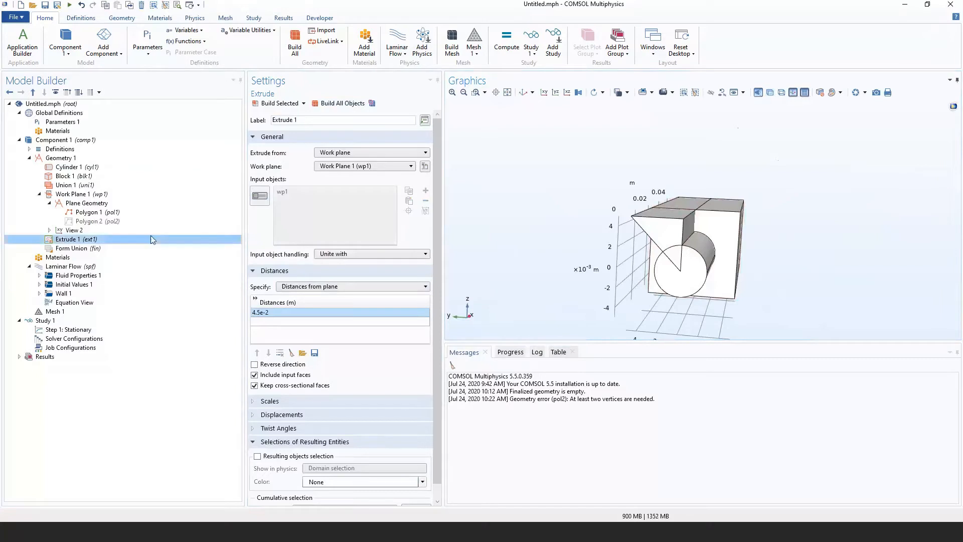
Add an Intersection of the cylinder-and-block union with the extruded wedge, and build all objects.
{"action": "right_click", "coordinate": [69, 160]}
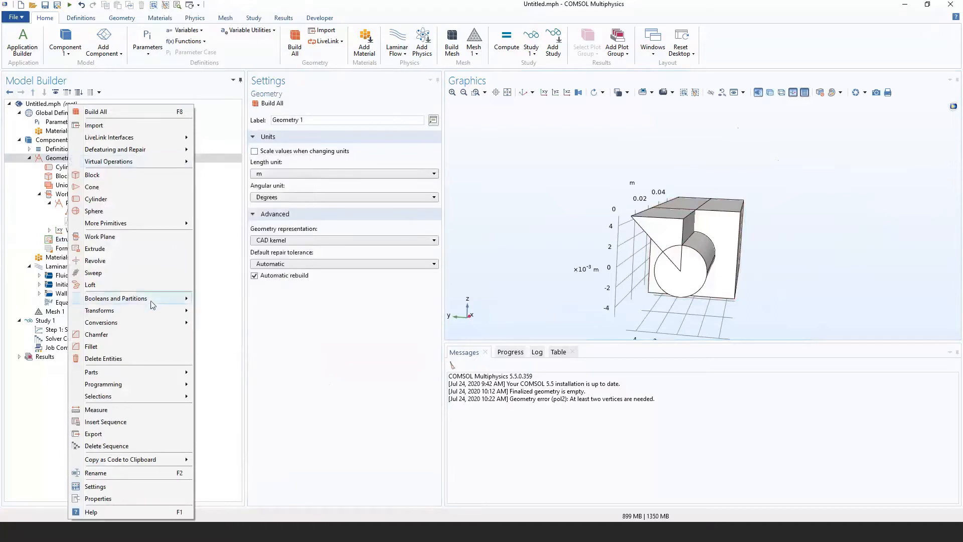
{"action": "mouse_move", "coordinate": [152, 303]}
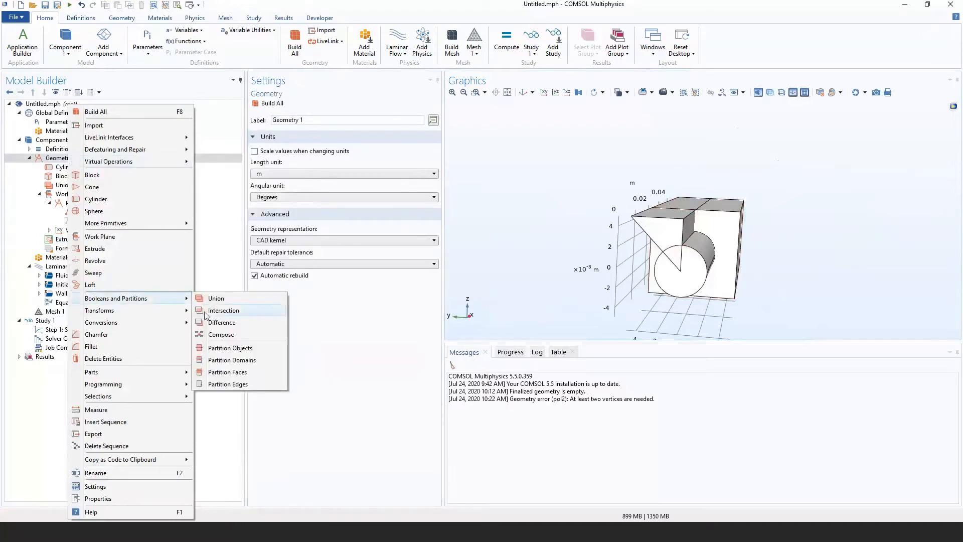
{"action": "left_click", "coordinate": [223, 310]}
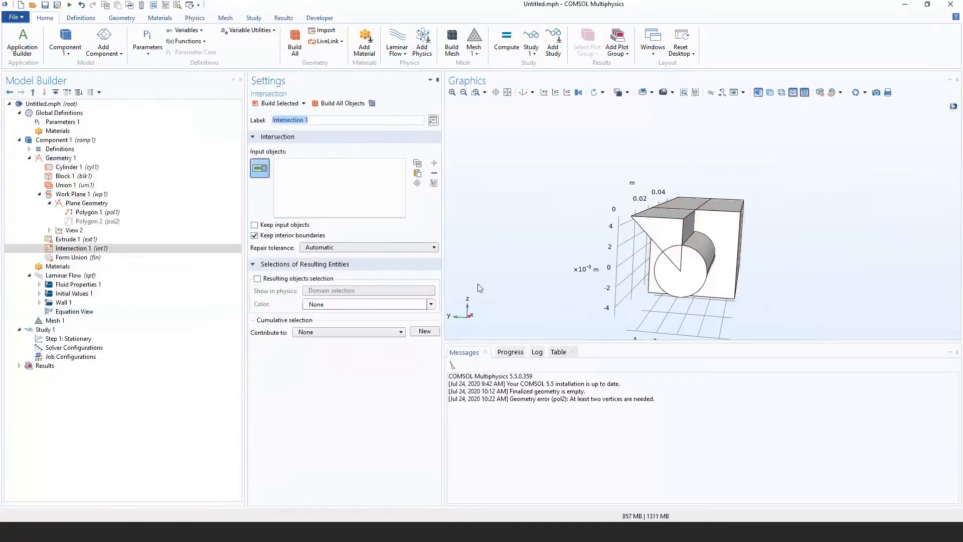
{"action": "left_click", "coordinate": [663, 220]}
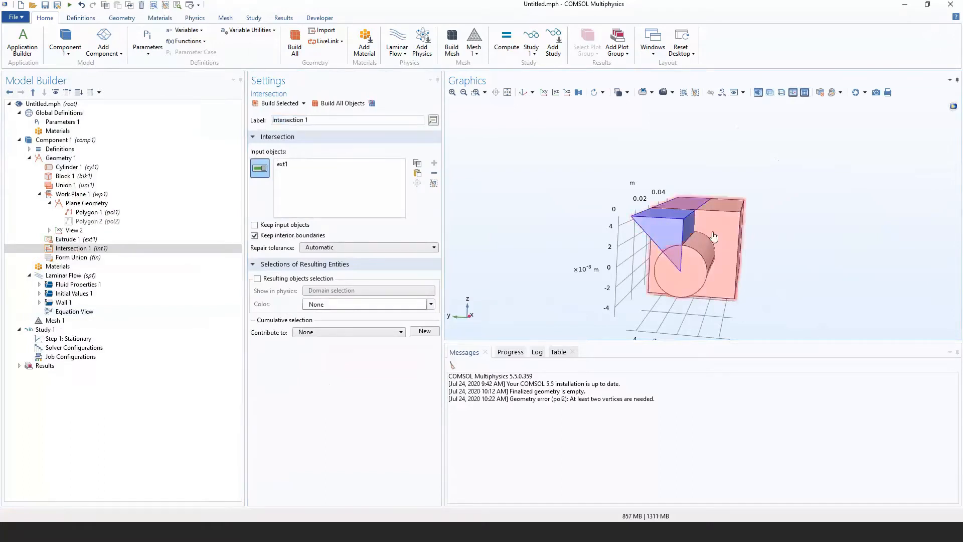
{"action": "left_click", "coordinate": [715, 237]}
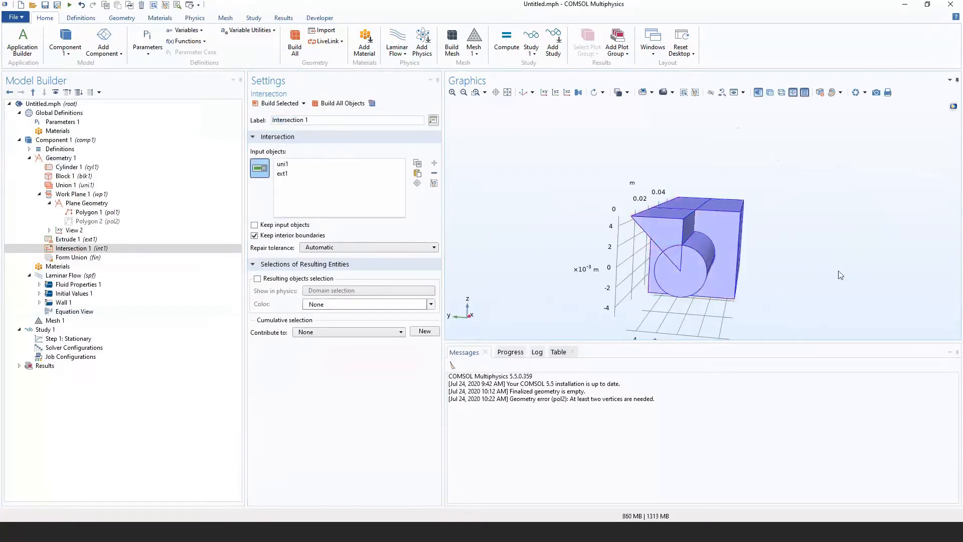
{"action": "left_click", "coordinate": [338, 106]}
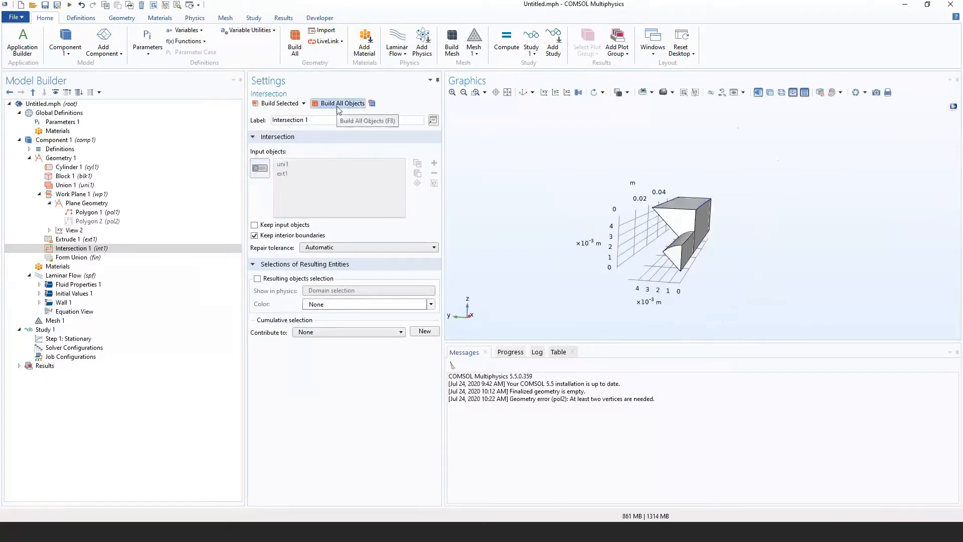
{"action": "left_click_drag", "start_coordinate": [579, 228], "coordinate": [535, 234]}
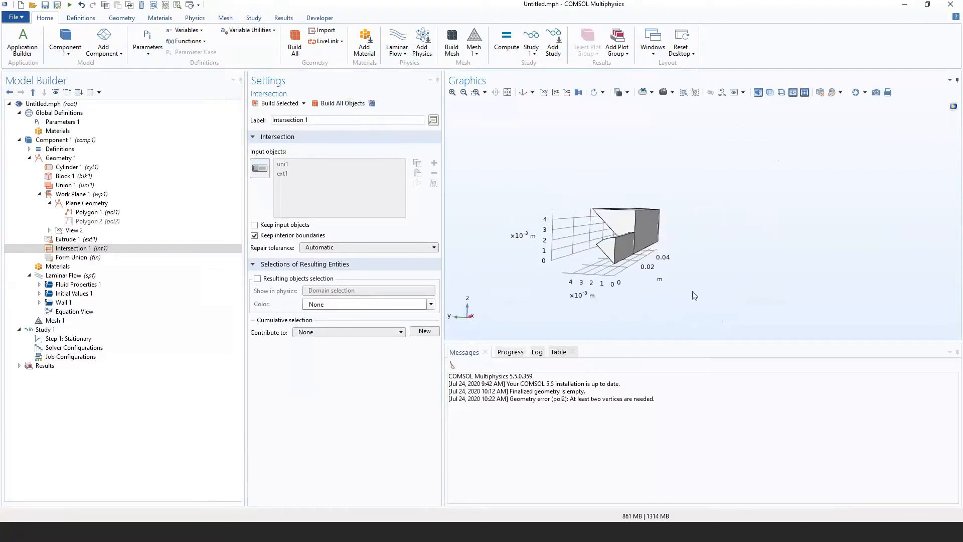
{"action": "mouse_move", "coordinate": [568, 277]}
{"action": "left_mouse_down"}
{"action": "mouse_move", "coordinate": [577, 245]}
{"action": "mouse_move", "coordinate": [553, 259]}
{"action": "mouse_move", "coordinate": [582, 269]}
{"action": "left_mouse_up"}
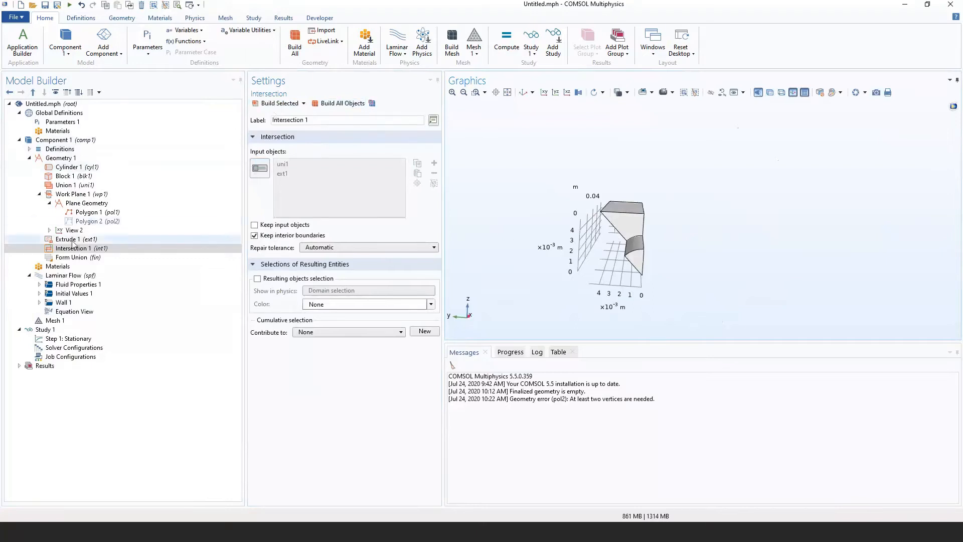
Review the geometry sequence by building up to Block 1 and Extrude 1 in turn, and rebuild all objects.
{"action": "left_click", "coordinate": [357, 107]}
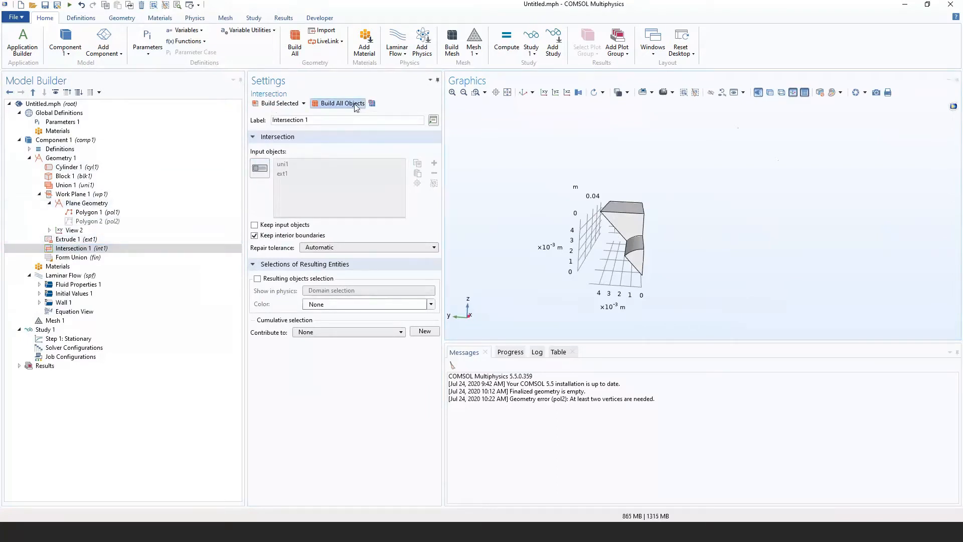
{"action": "left_click", "coordinate": [83, 177]}
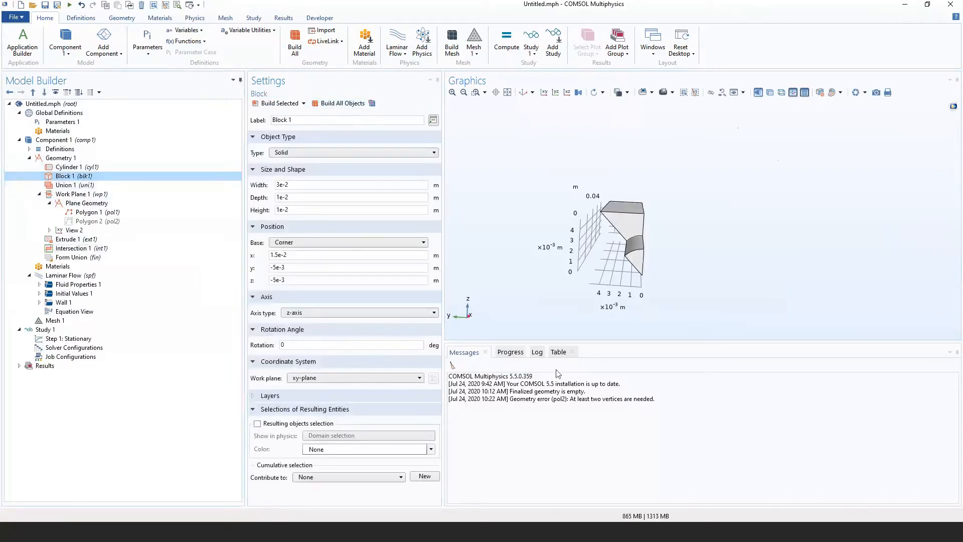
{"action": "left_click", "coordinate": [264, 107]}
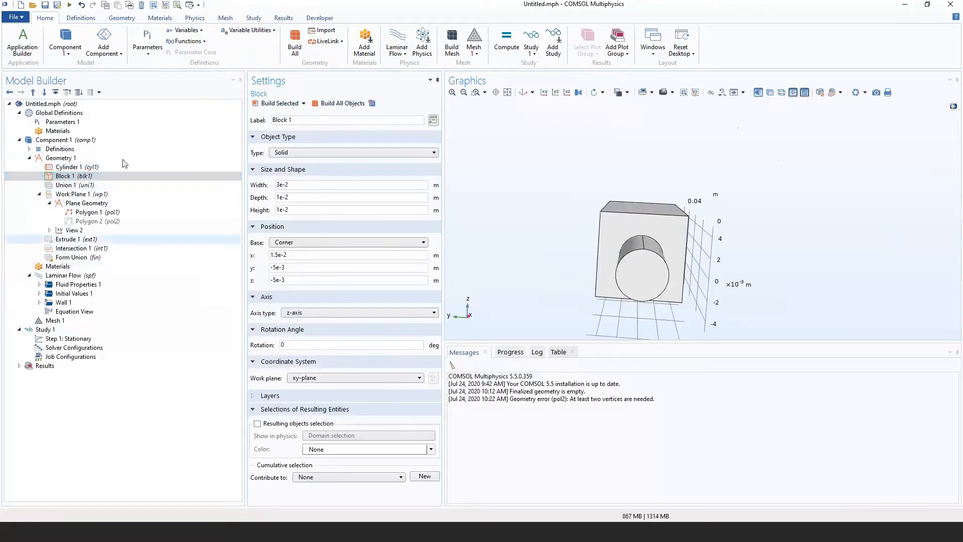
{"action": "left_click", "coordinate": [61, 240]}
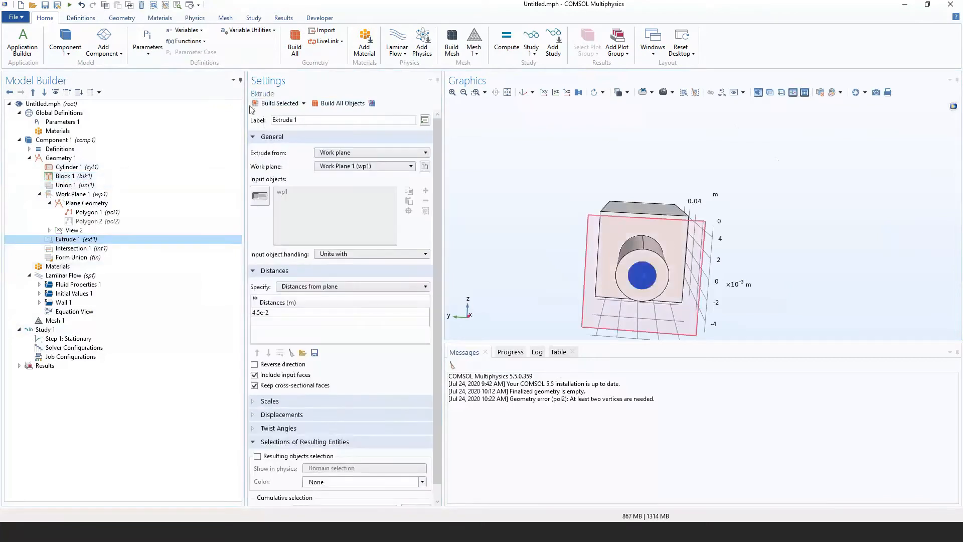
{"action": "key", "text": "F7"}
{"action": "left_click", "coordinate": [58, 241]}
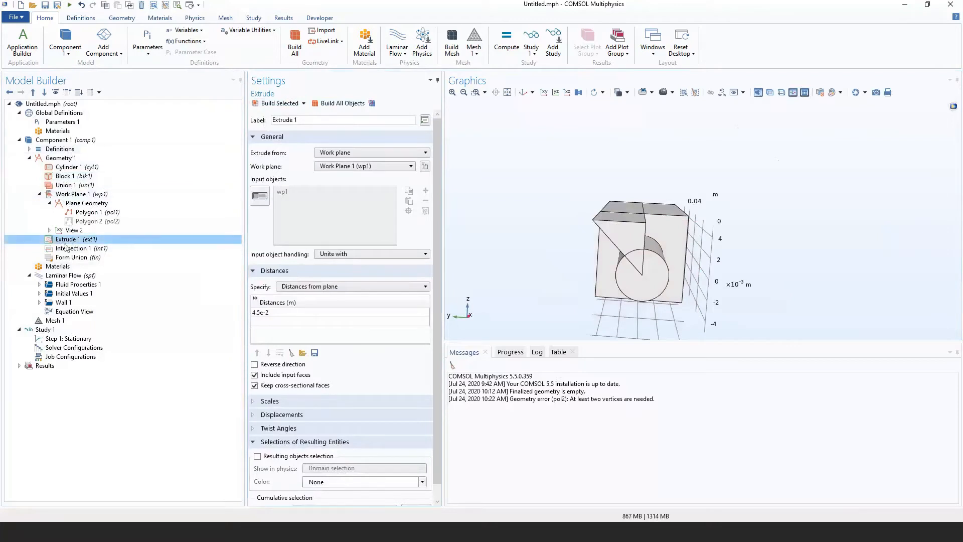
{"action": "left_click", "coordinate": [65, 176]}
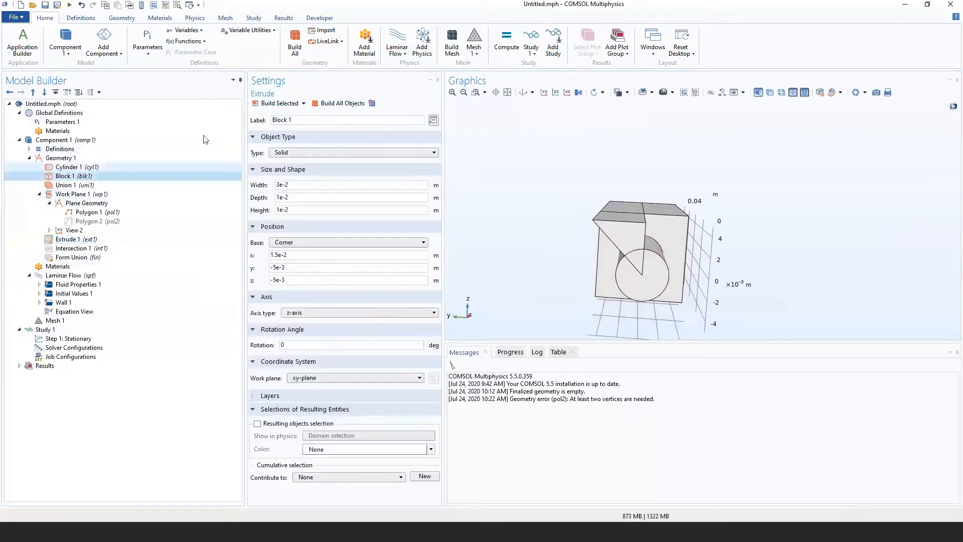
{"action": "left_click", "coordinate": [277, 103]}
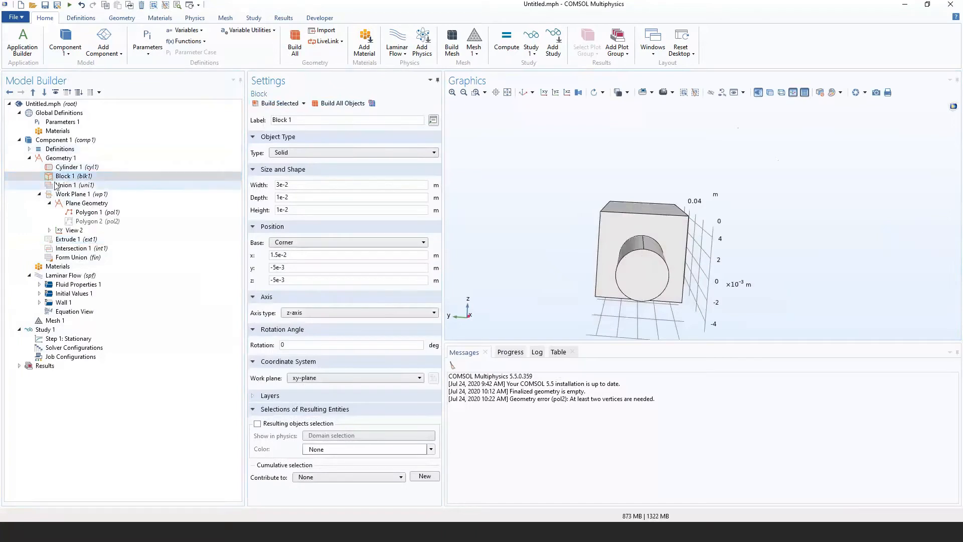
{"action": "left_click", "coordinate": [324, 107]}
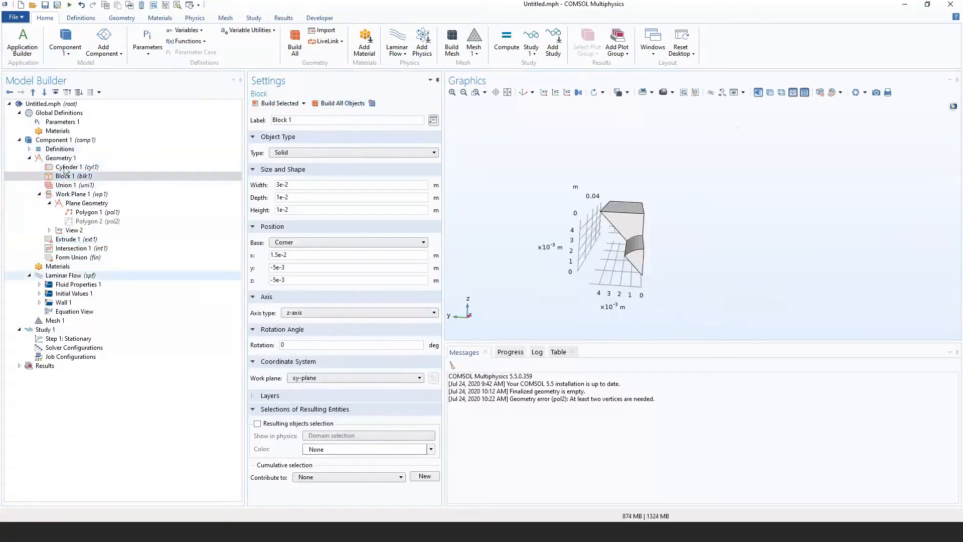
Collapse the Work Plane 1 branch and review the available Geometry 1 operations and Cylinder 1's radius setting.
{"action": "left_click", "coordinate": [49, 203]}
{"action": "left_click", "coordinate": [40, 194]}
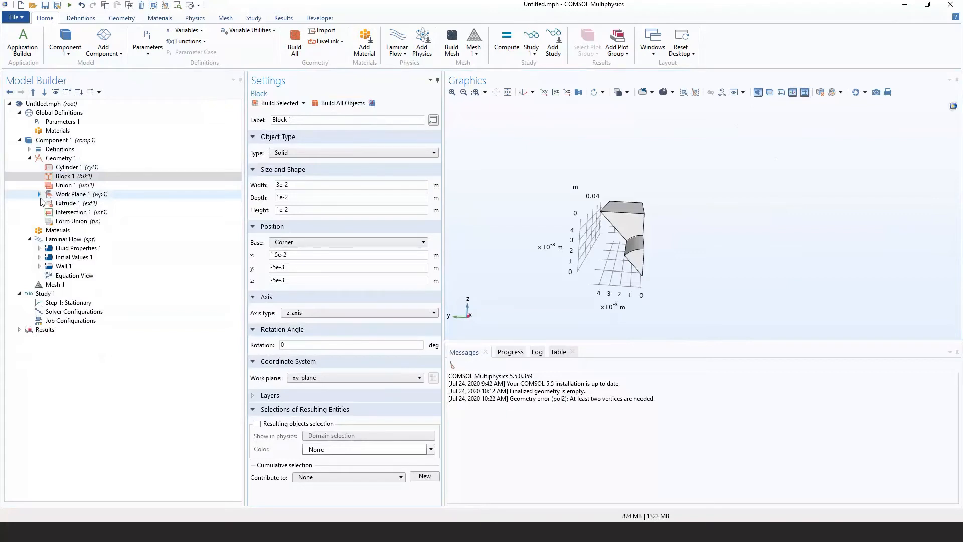
{"action": "left_click", "coordinate": [63, 159]}
{"action": "right_click", "coordinate": [62, 159]}
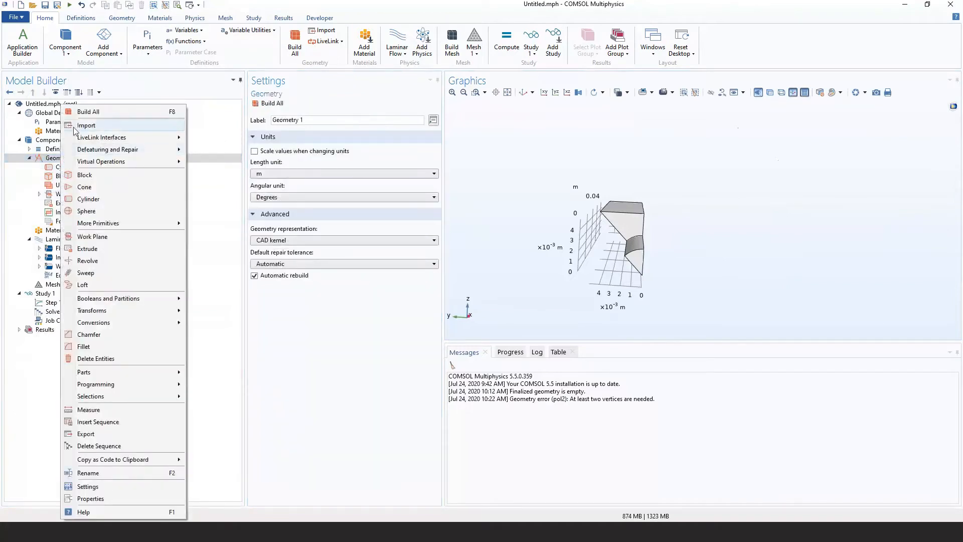
{"action": "left_click", "coordinate": [311, 338]}
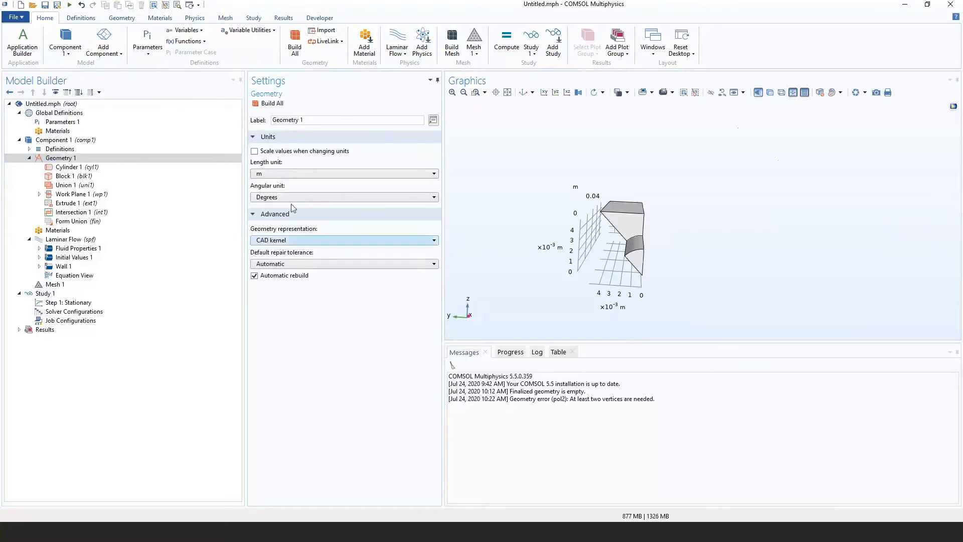
{"action": "left_click", "coordinate": [129, 167]}
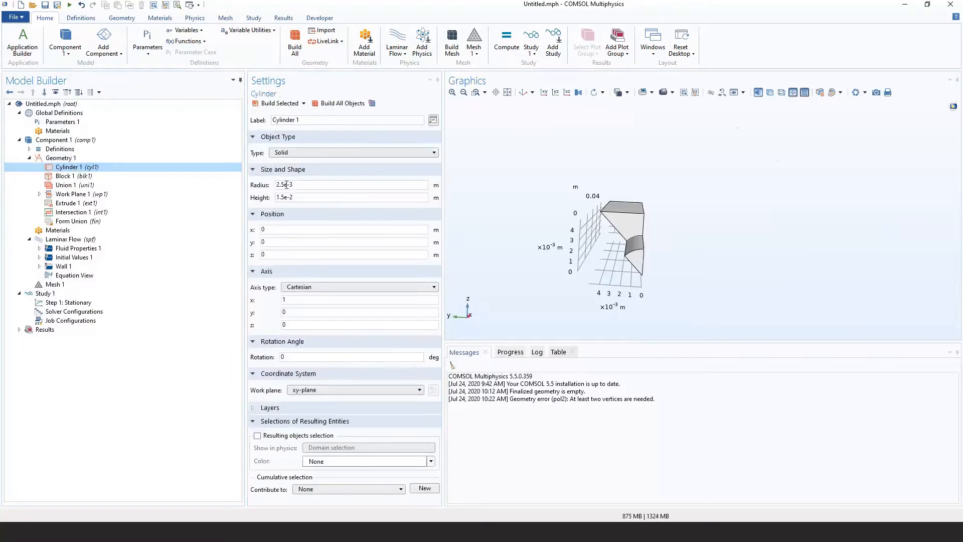
{"action": "left_click_drag", "start_coordinate": [298, 184], "coordinate": [269, 191]}
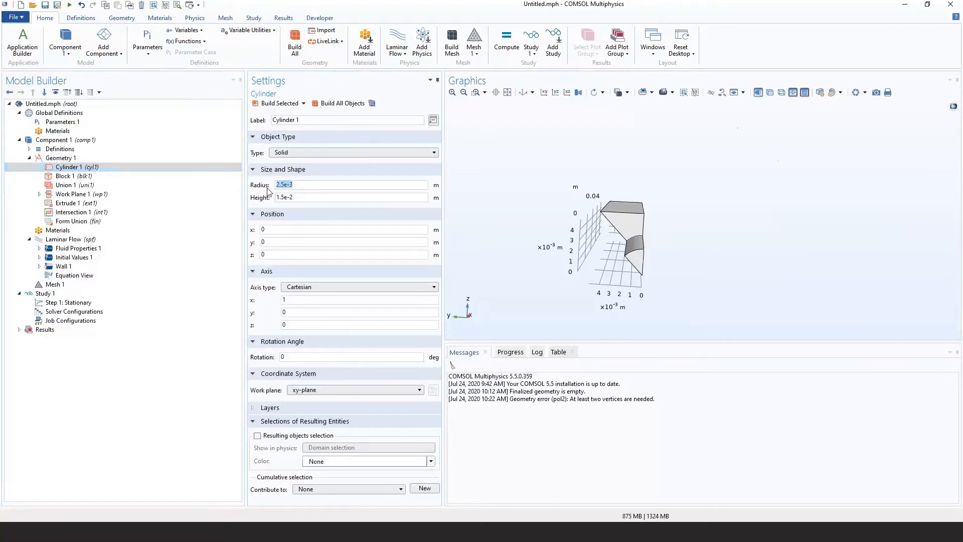
Add the built-in material Water, liquid to the component from the material library.
{"action": "left_click", "coordinate": [32, 234]}
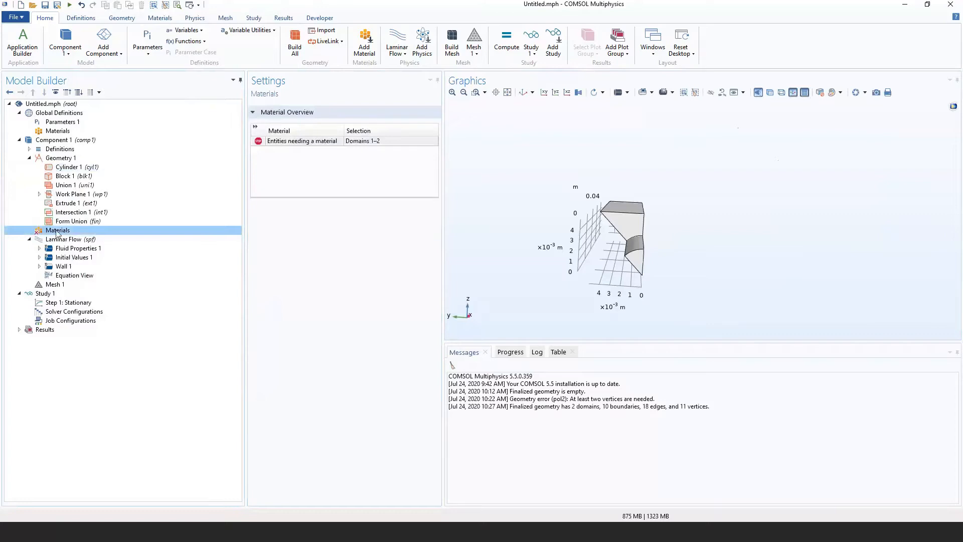
{"action": "right_click", "coordinate": [57, 232]}
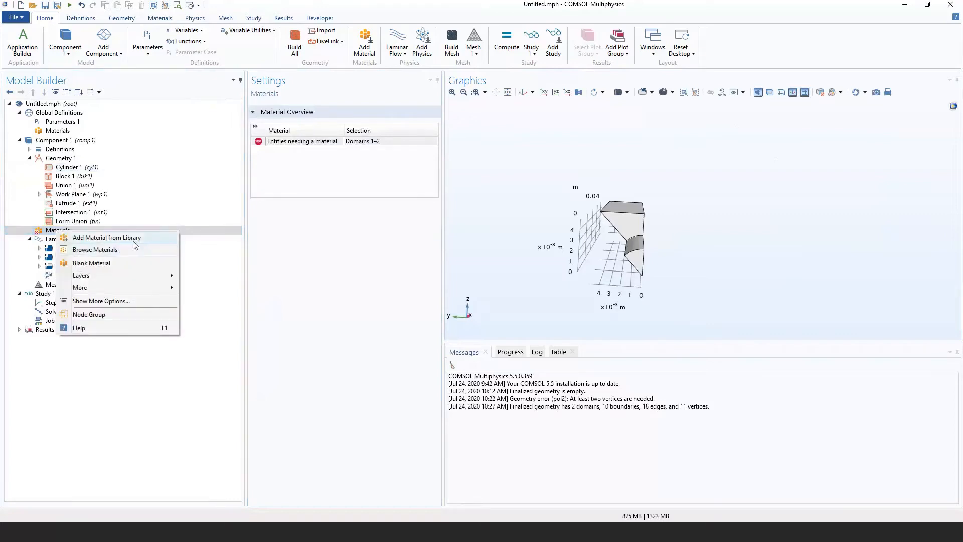
{"action": "left_click", "coordinate": [107, 237]}
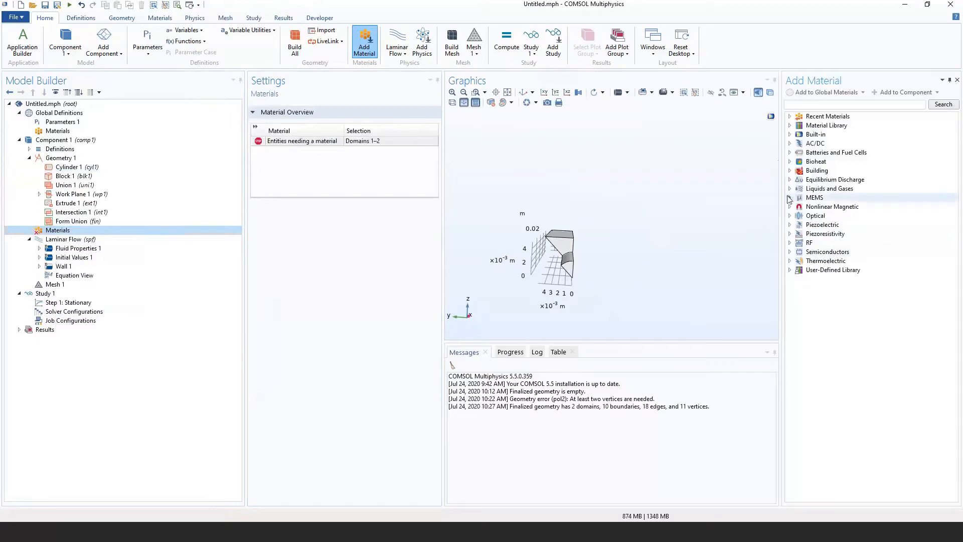
{"action": "left_click", "coordinate": [791, 135]}
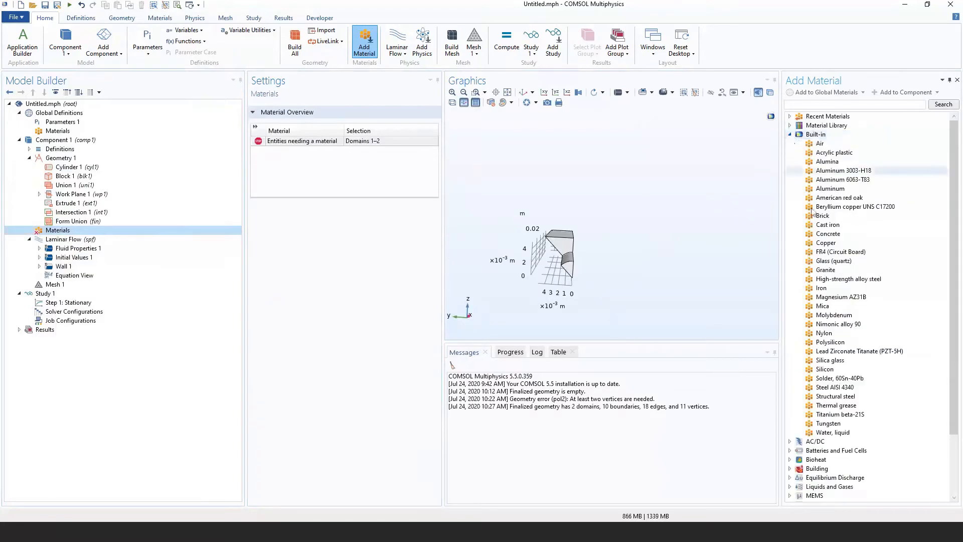
{"action": "left_click", "coordinate": [858, 434]}
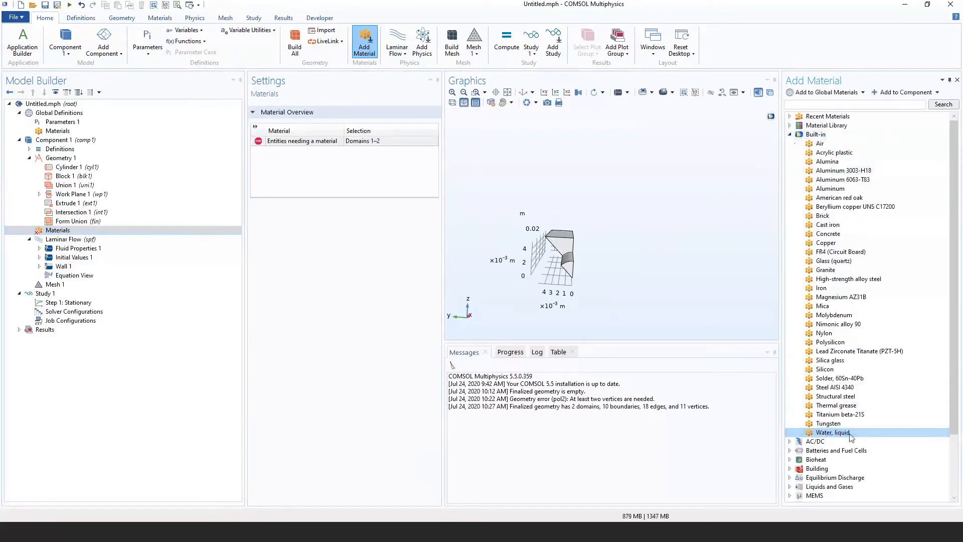
{"action": "double_click", "coordinate": [851, 435]}
Look through the Liquids and Gases material category and collapse the Built-in materials list.
{"action": "scroll", "coordinate": [844, 229], "scroll_direction": "down", "scroll_amount": 3}
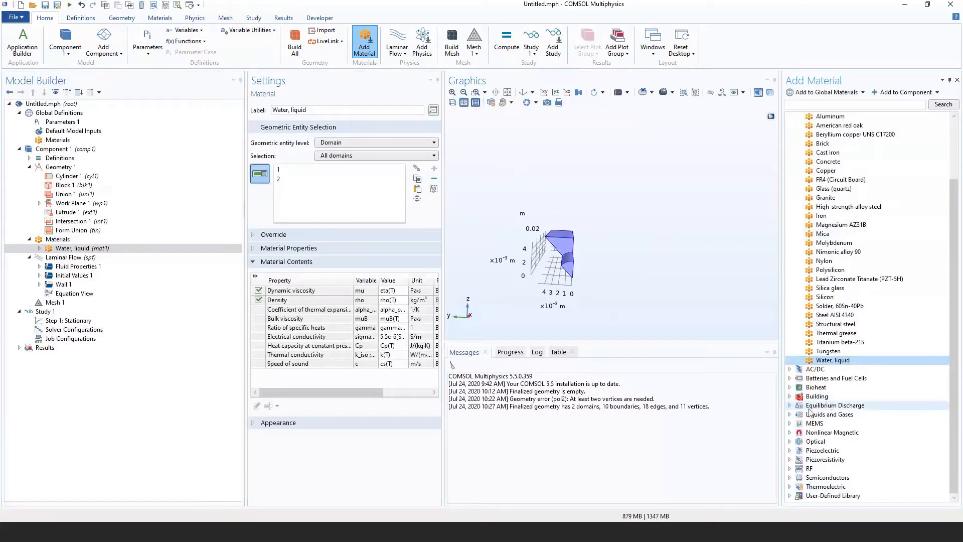
{"action": "left_click", "coordinate": [825, 417]}
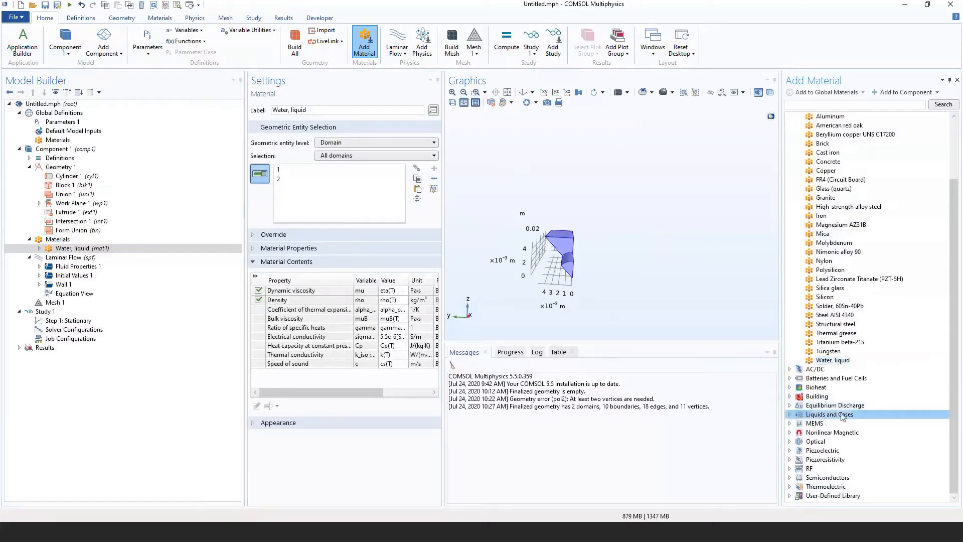
{"action": "left_click", "coordinate": [790, 414]}
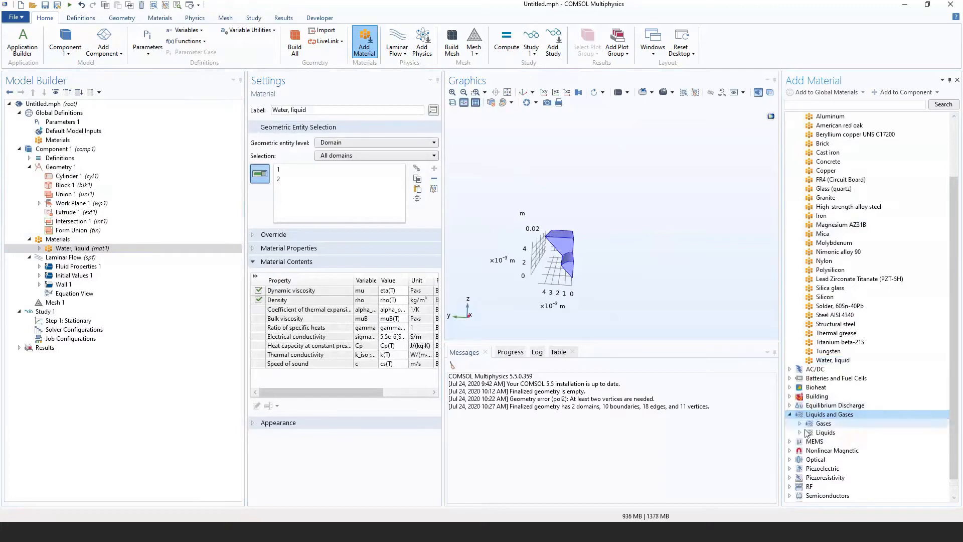
{"action": "left_click", "coordinate": [790, 414]}
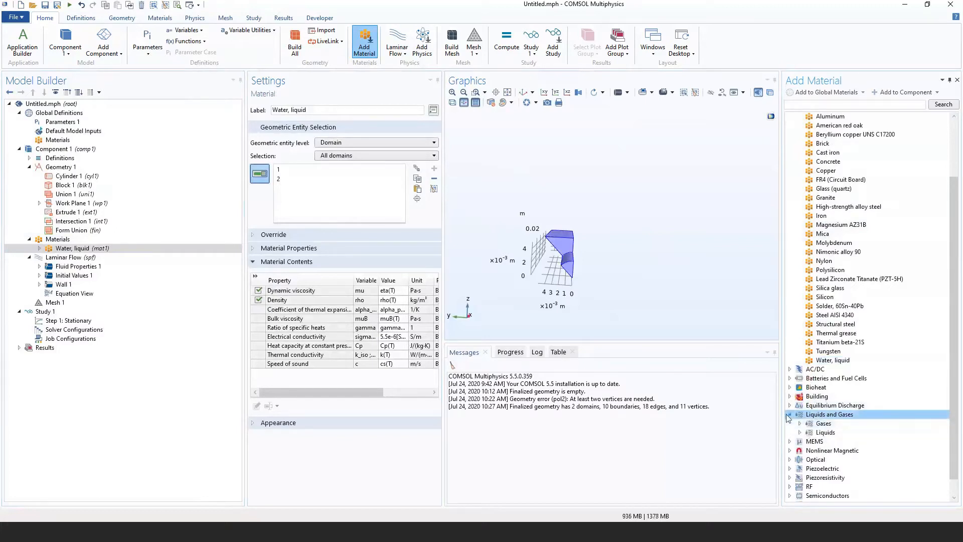
{"action": "scroll", "coordinate": [831, 157], "scroll_direction": "up", "scroll_amount": 3}
{"action": "left_click", "coordinate": [817, 134]}
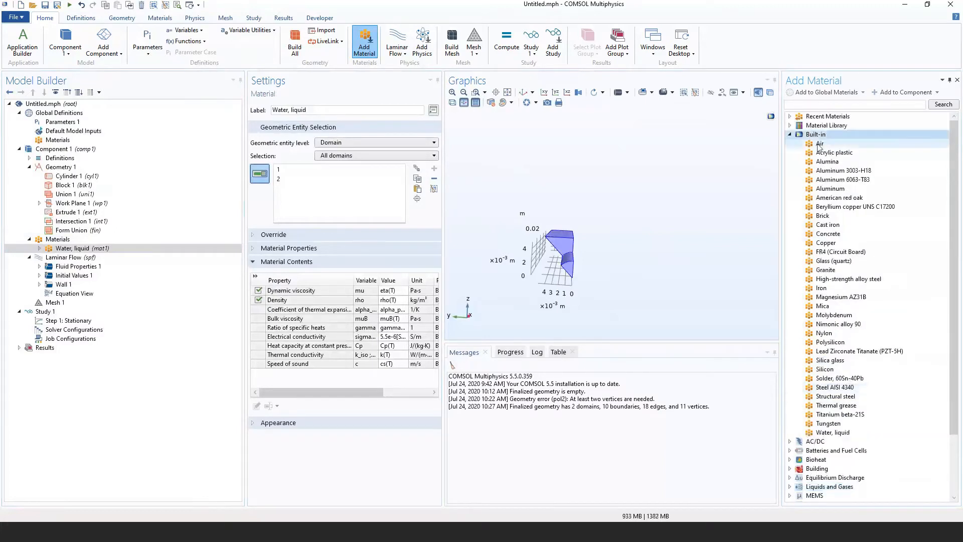
{"action": "left_click", "coordinate": [789, 135]}
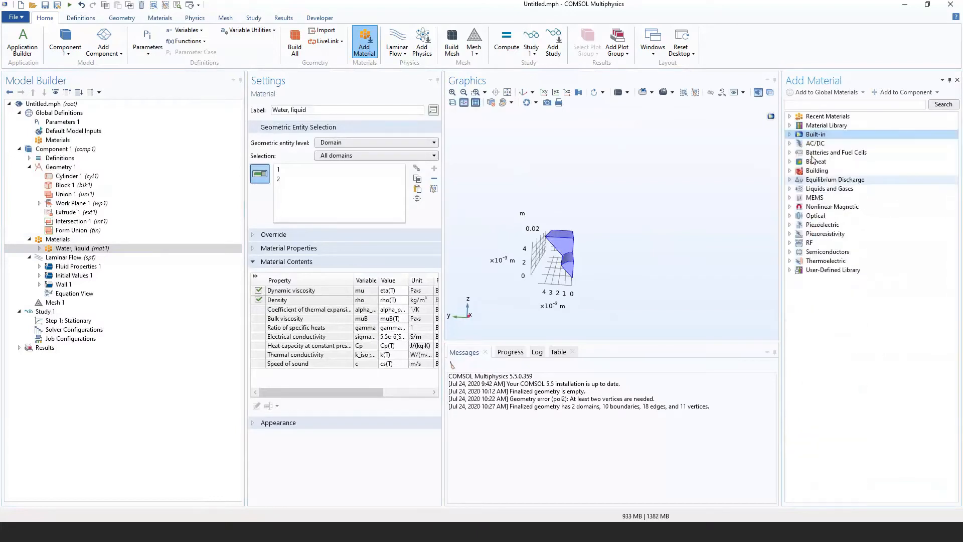
Look through the Material Library category's list of material groups and collapse it.
{"action": "left_click", "coordinate": [823, 126]}
{"action": "left_click", "coordinate": [791, 126]}
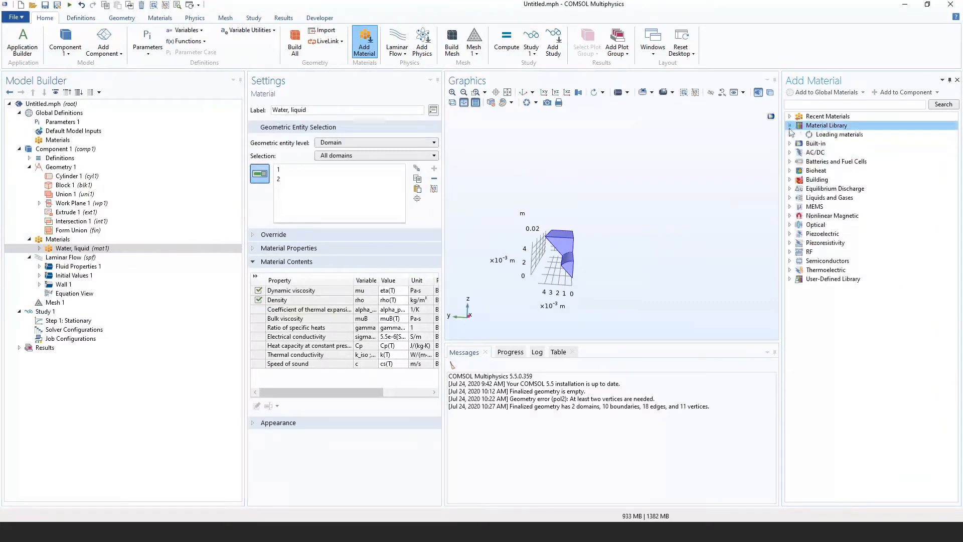
{"action": "scroll", "coordinate": [823, 191], "scroll_direction": "down", "scroll_amount": 6}
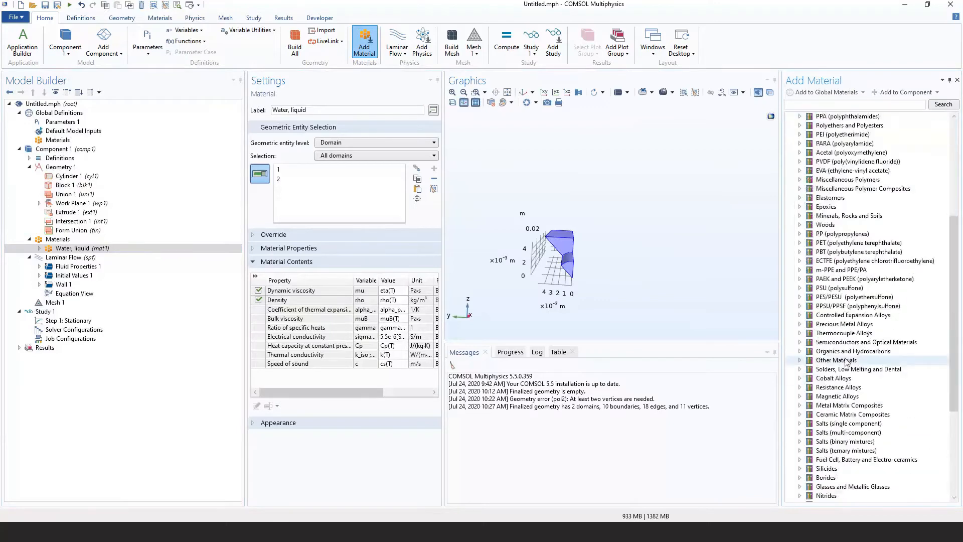
{"action": "scroll", "coordinate": [824, 195], "scroll_direction": "up", "scroll_amount": 6}
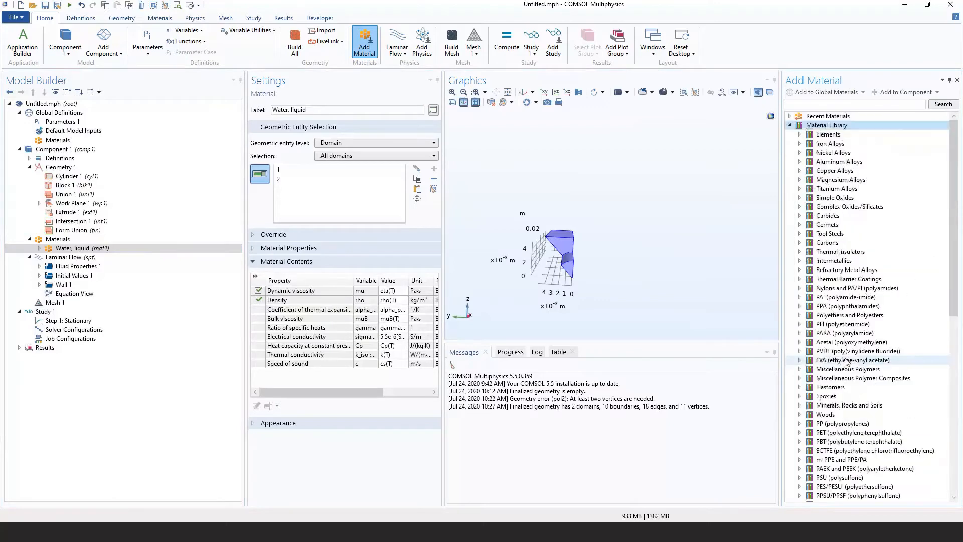
{"action": "left_click", "coordinate": [790, 126]}
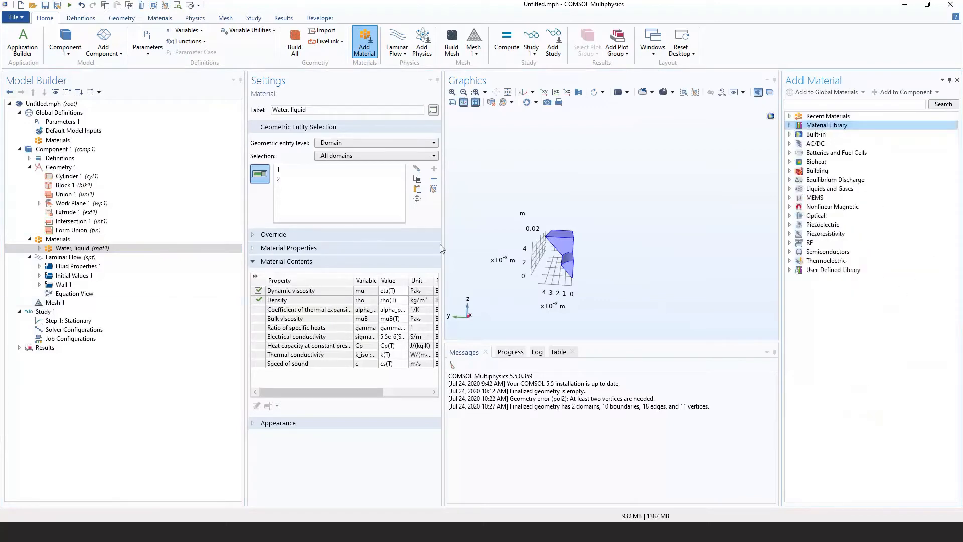
Examine the material contents of Water, liquid, from dynamic viscosity and density to ratio of specific heats, with the settings area widened.
{"action": "right_click_drag", "start_coordinate": [628, 208], "coordinate": [720, 209]}
{"action": "left_click_drag", "start_coordinate": [720, 210], "coordinate": [640, 237]}
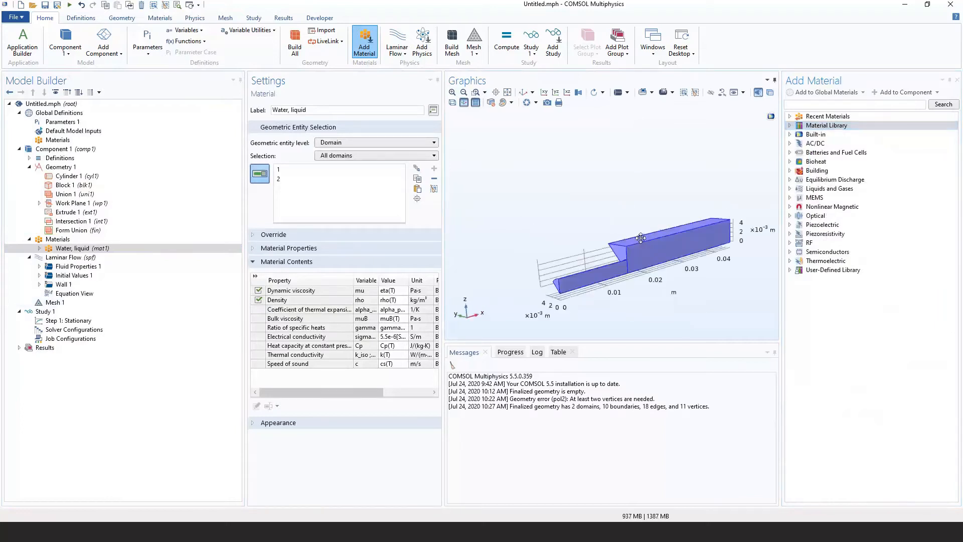
{"action": "left_click_drag", "start_coordinate": [446, 231], "coordinate": [480, 228]}
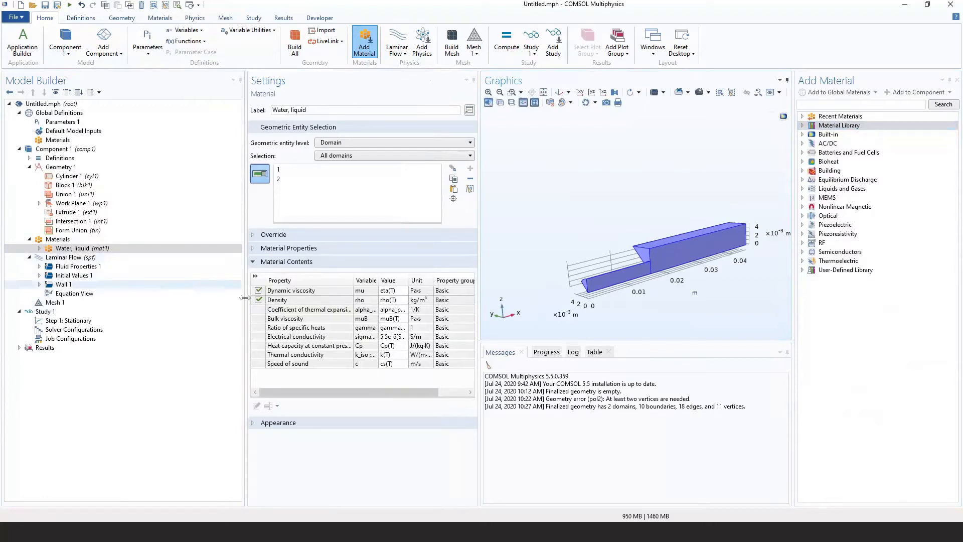
{"action": "left_click", "coordinate": [284, 291]}
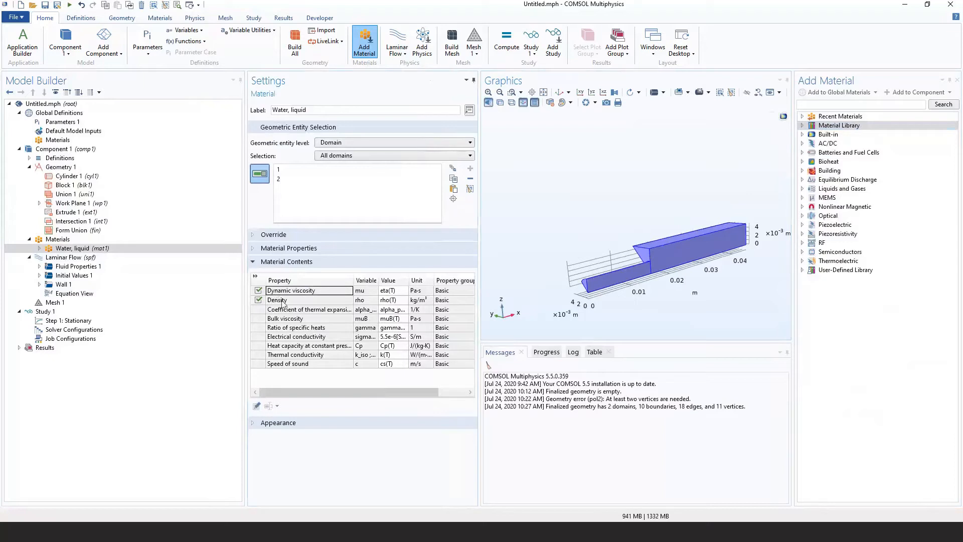
{"action": "left_click", "coordinate": [292, 302]}
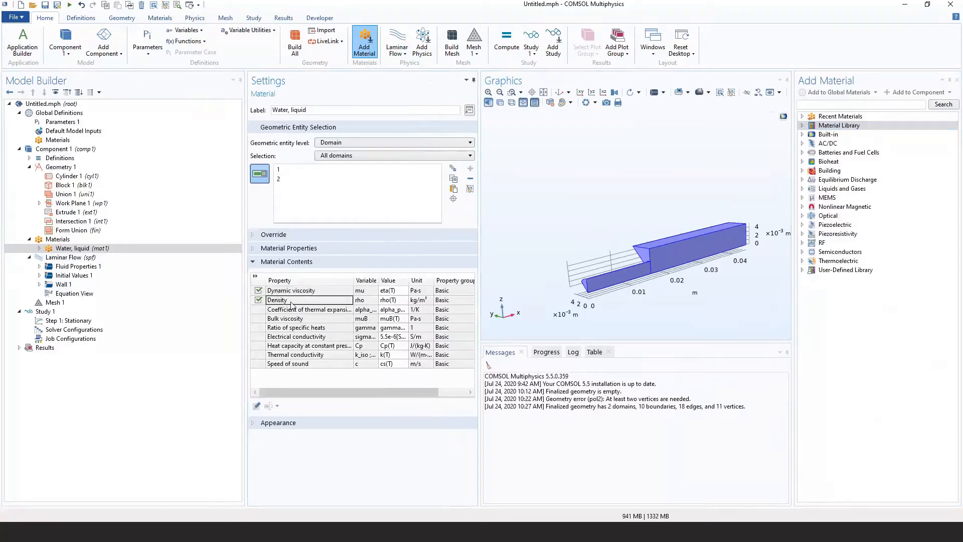
{"action": "left_click", "coordinate": [258, 300]}
{"action": "left_click", "coordinate": [258, 292]}
{"action": "left_click", "coordinate": [259, 300]}
{"action": "left_click", "coordinate": [294, 311]}
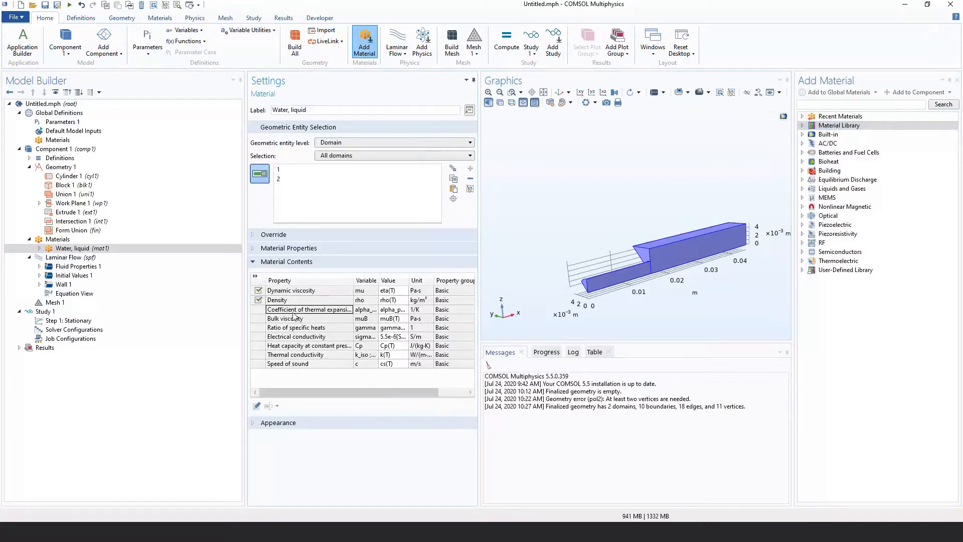
{"action": "left_click", "coordinate": [297, 319]}
{"action": "left_click", "coordinate": [288, 329]}
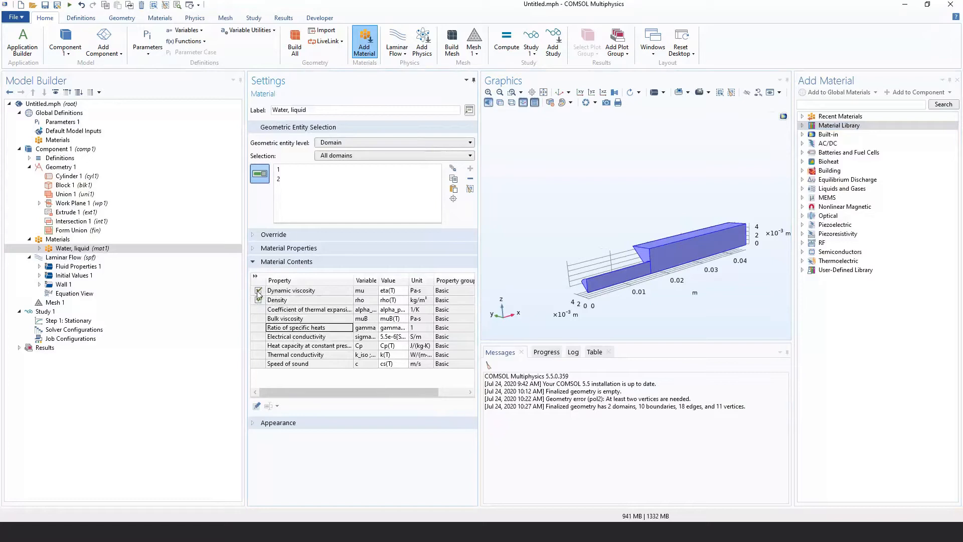
{"action": "left_click", "coordinate": [398, 292]}
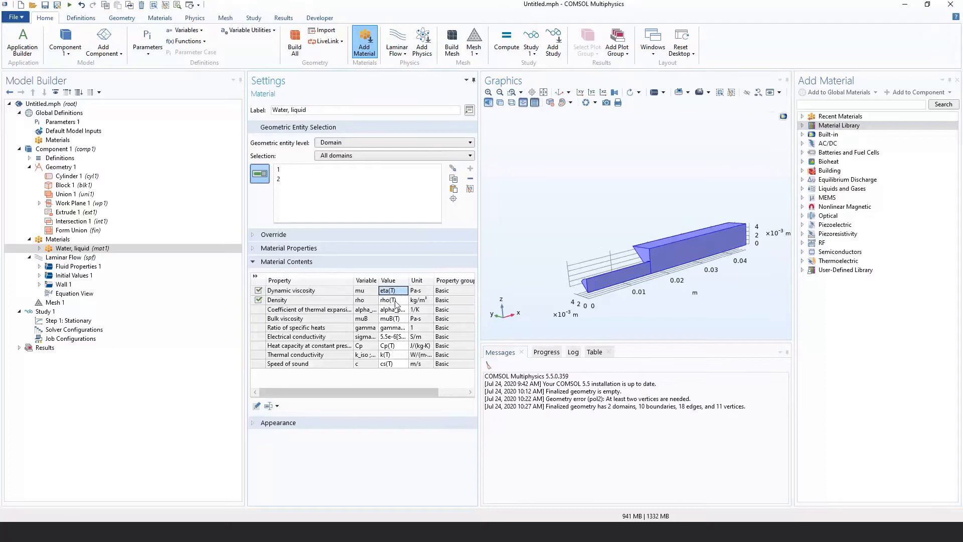
{"action": "double_click", "coordinate": [393, 292]}
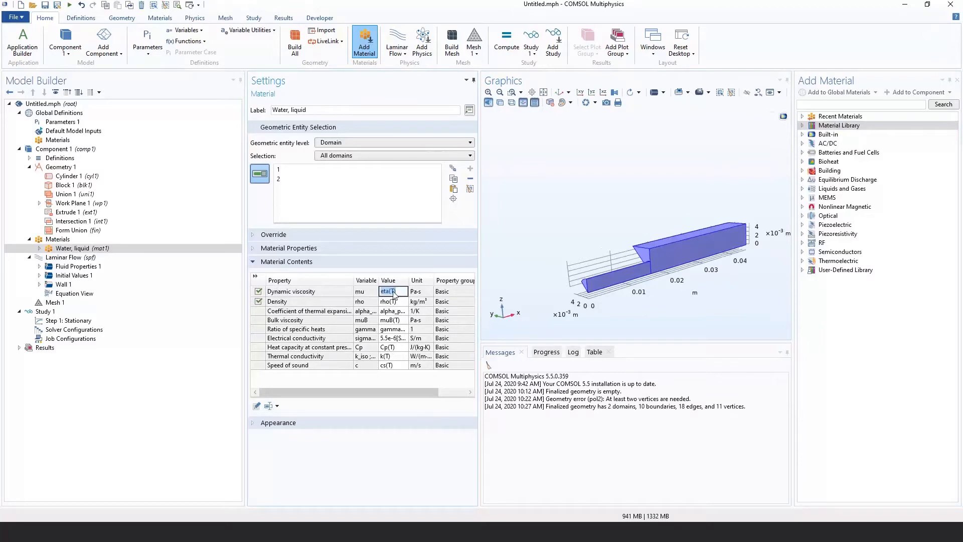
{"action": "type", "text": "5"}
{"action": "key", "text": "BackSpace"}
{"action": "type", "text": "var"}
{"action": "key", "text": "Escape"}
{"action": "left_click", "coordinate": [393, 291]}
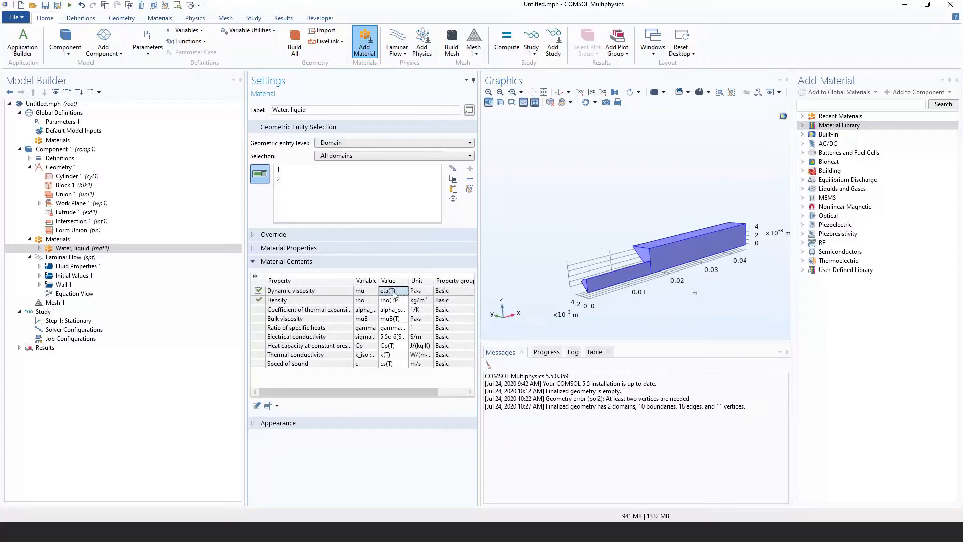
Look at the Parameters 1 table and add a Variables node under Component 1's Definitions.
{"action": "left_click", "coordinate": [60, 122]}
{"action": "left_click", "coordinate": [284, 166]}
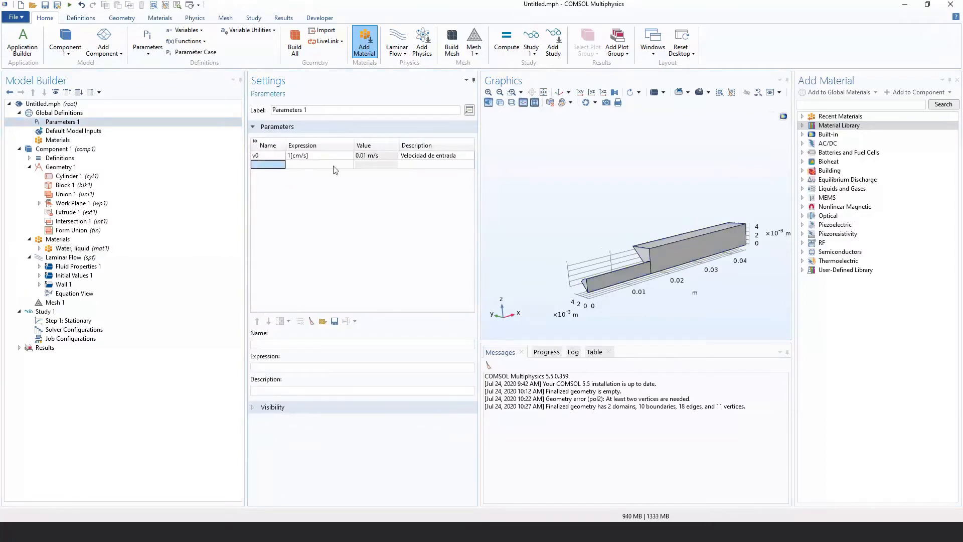
{"action": "left_click", "coordinate": [58, 158]}
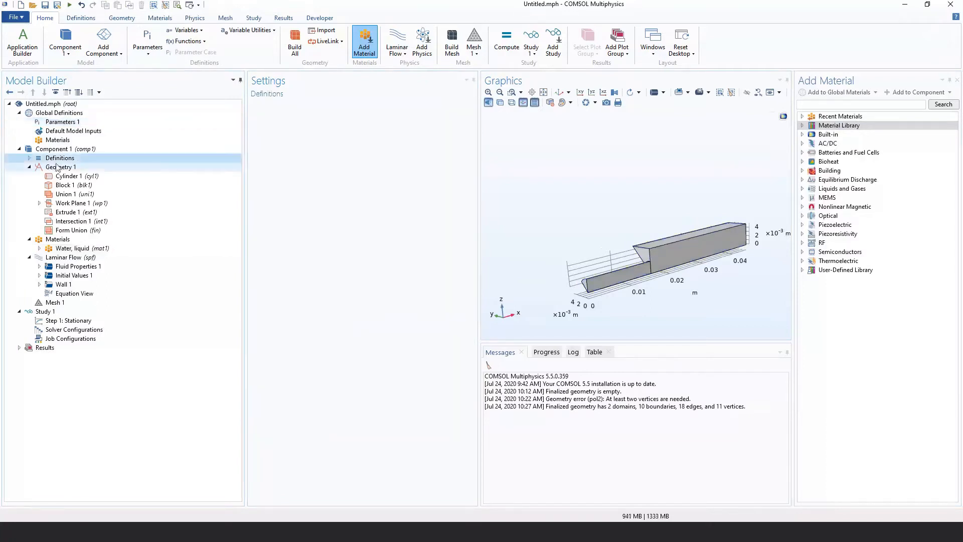
{"action": "right_click", "coordinate": [57, 161]}
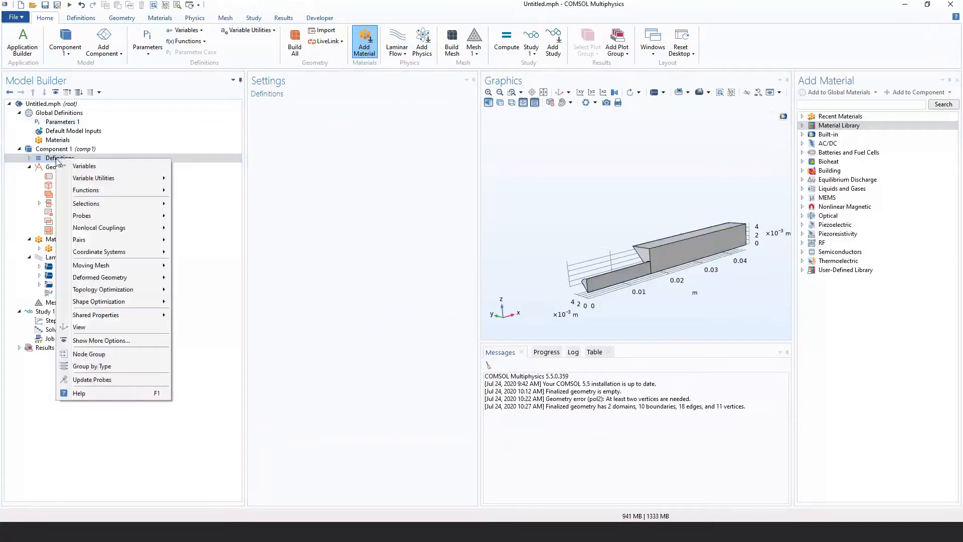
{"action": "left_click", "coordinate": [86, 167]}
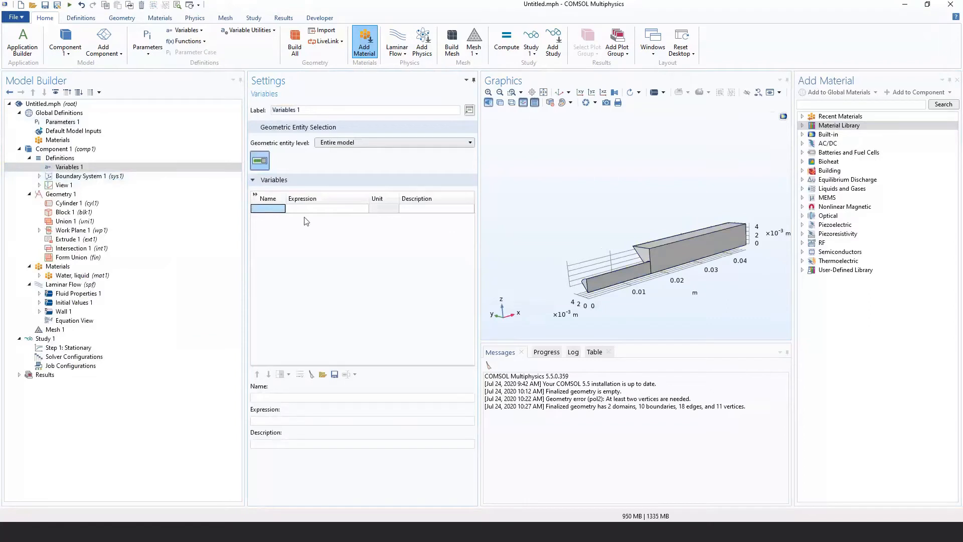
Define a variable named densidad with the expression 5000*T in Variables 1.
{"action": "type", "text": "densidad"}
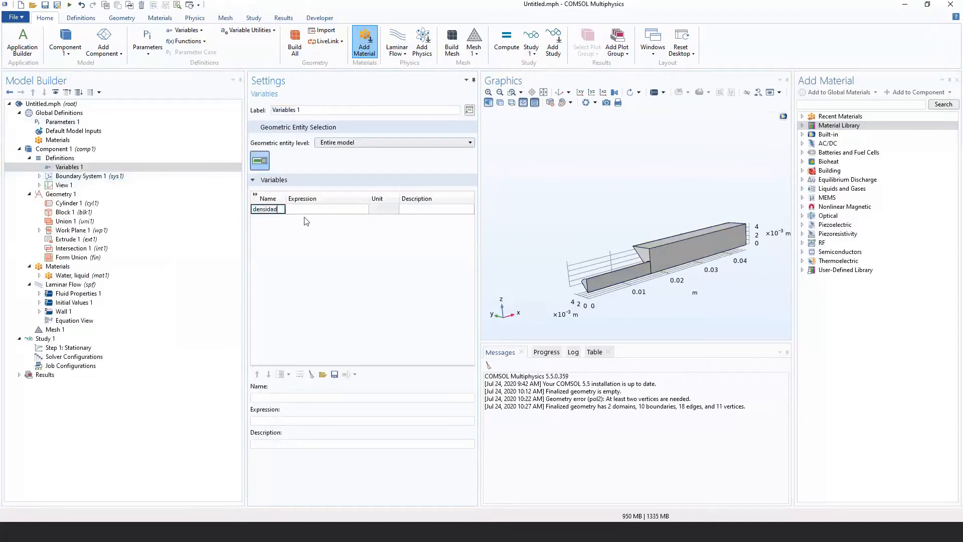
{"action": "left_click", "coordinate": [305, 210]}
{"action": "type", "text": "5000*T"}
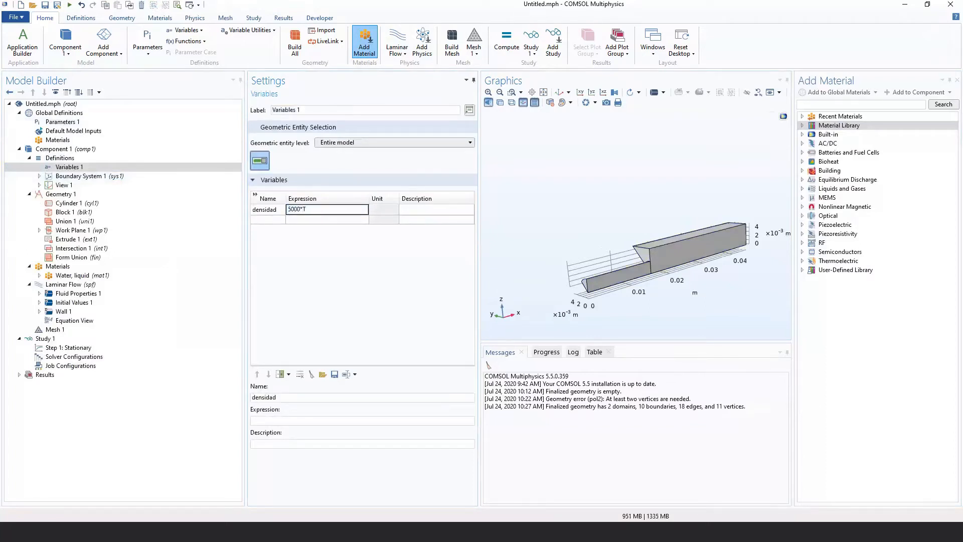
{"action": "key", "text": "Return"}
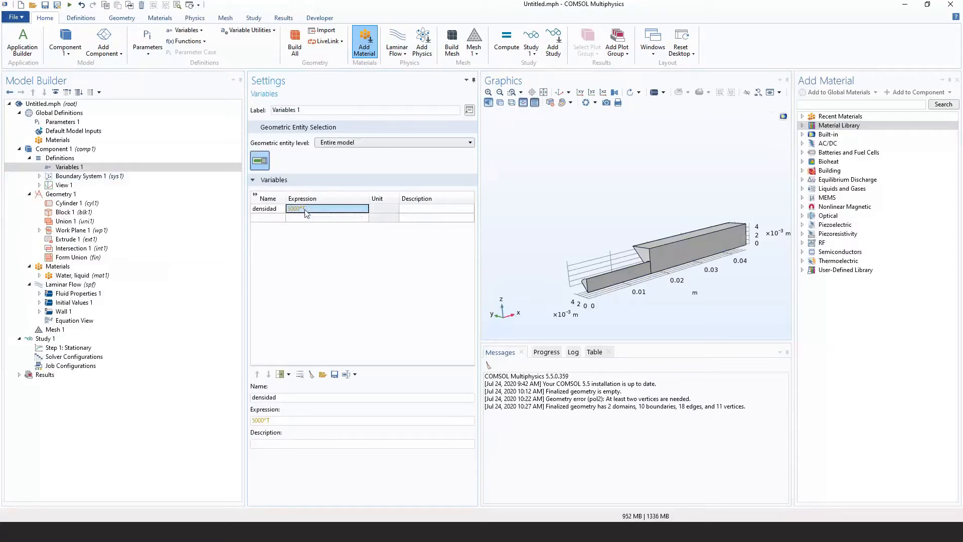
{"action": "left_click", "coordinate": [259, 209]}
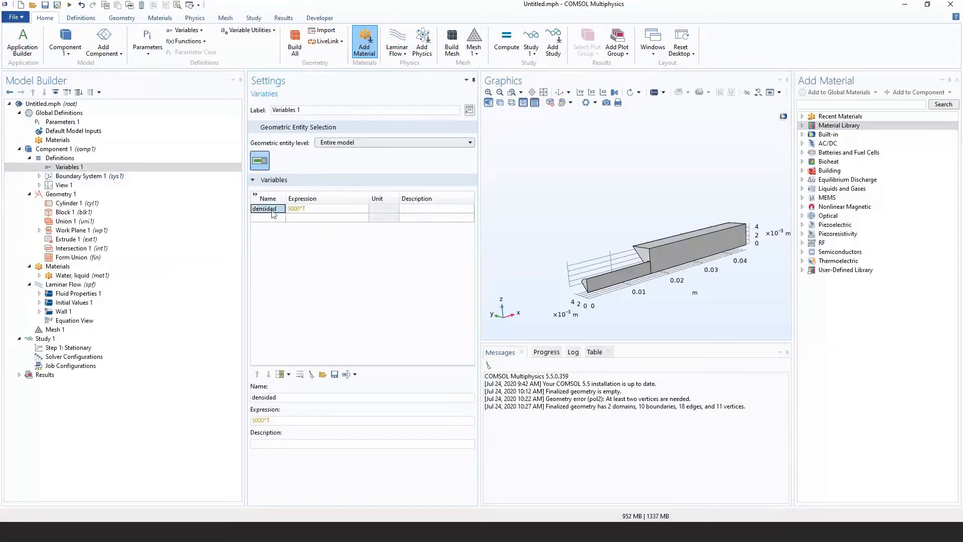
Try the variable densidad as the density value of Water, liquid, and restore the value to rho(T).
{"action": "left_click", "coordinate": [126, 276]}
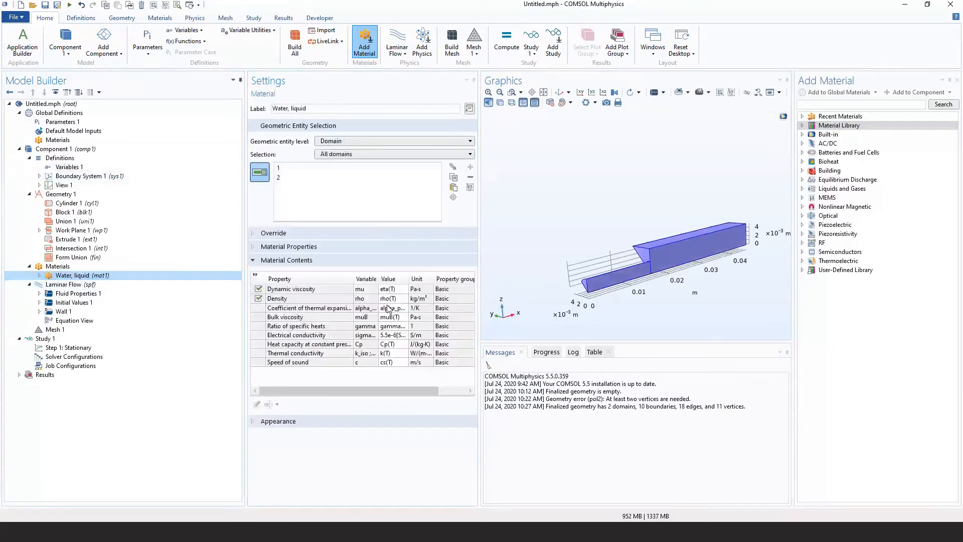
{"action": "left_click", "coordinate": [397, 298]}
{"action": "left_click", "coordinate": [403, 299]}
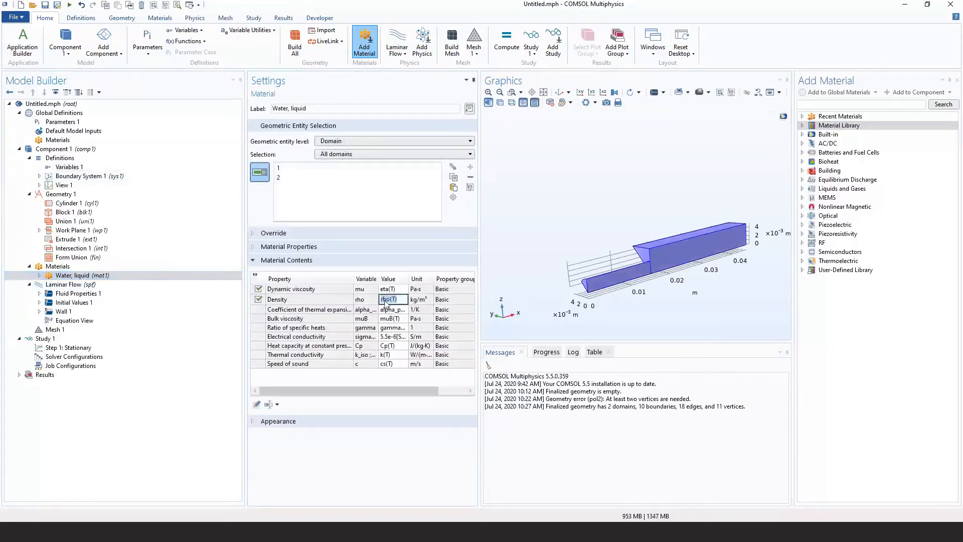
{"action": "type", "text": "densidad"}
{"action": "key", "text": "BackSpace"}
{"action": "key", "text": "BackSpace"}
{"action": "key", "text": "BackSpace"}
{"action": "key", "text": "BackSpace"}
{"action": "key", "text": "BackSpace"}
{"action": "key", "text": "BackSpace"}
{"action": "key", "text": "BackSpace"}
{"action": "key", "text": "BackSpace"}
{"action": "type", "text": "rho(T)"}
{"action": "key", "text": "Return"}
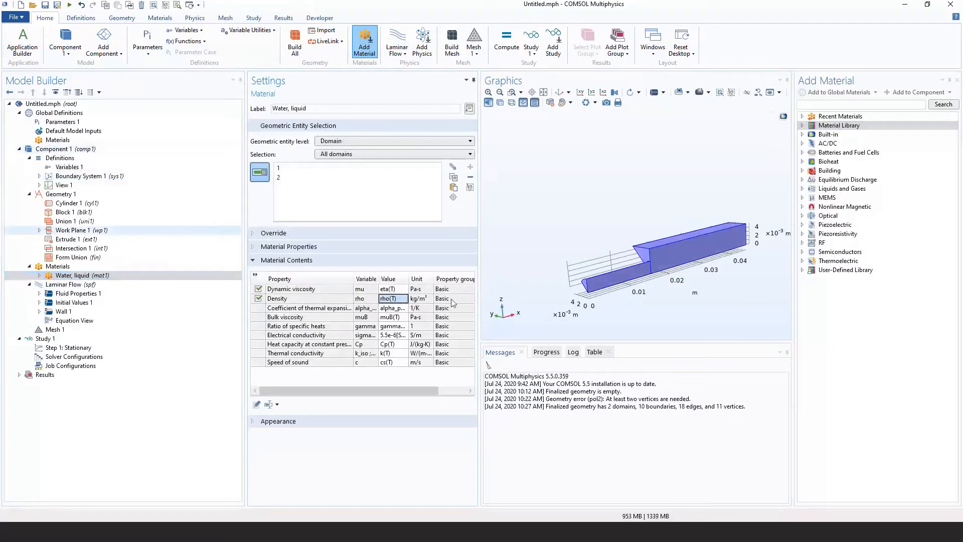
Plot the density function Piecewise 3 (rho) of Water, liquid and create a result plot group from it.
{"action": "left_click", "coordinate": [390, 289]}
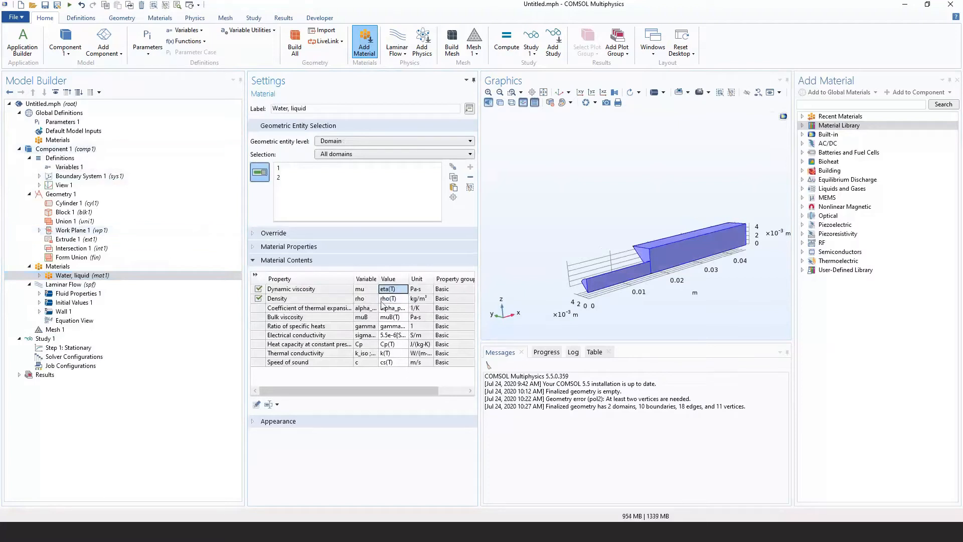
{"action": "left_click", "coordinate": [38, 279]}
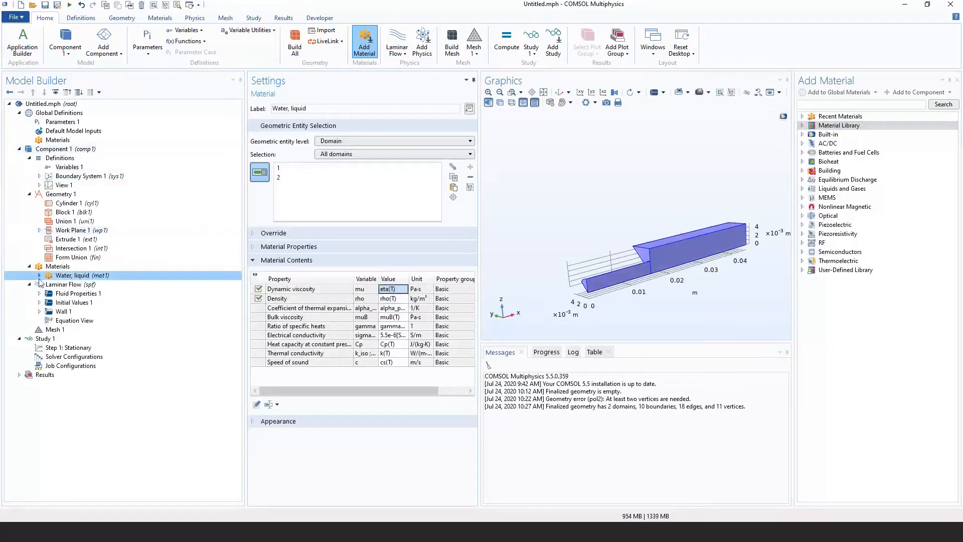
{"action": "left_click", "coordinate": [39, 275]}
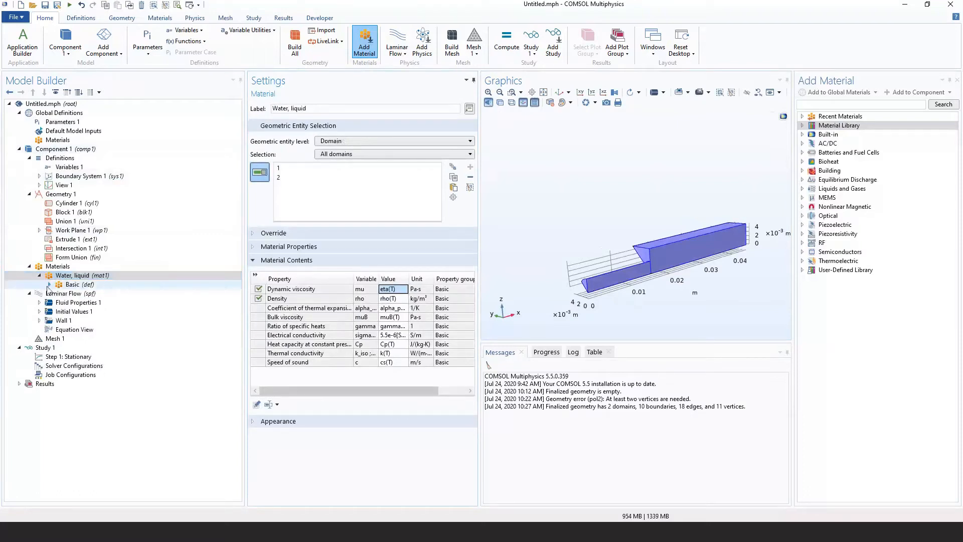
{"action": "left_click", "coordinate": [50, 284]}
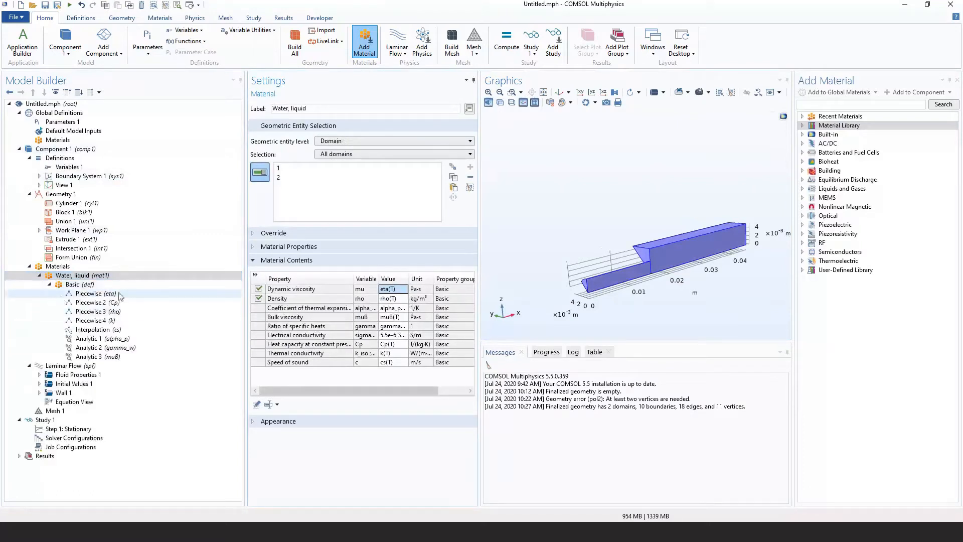
{"action": "left_click", "coordinate": [112, 312]}
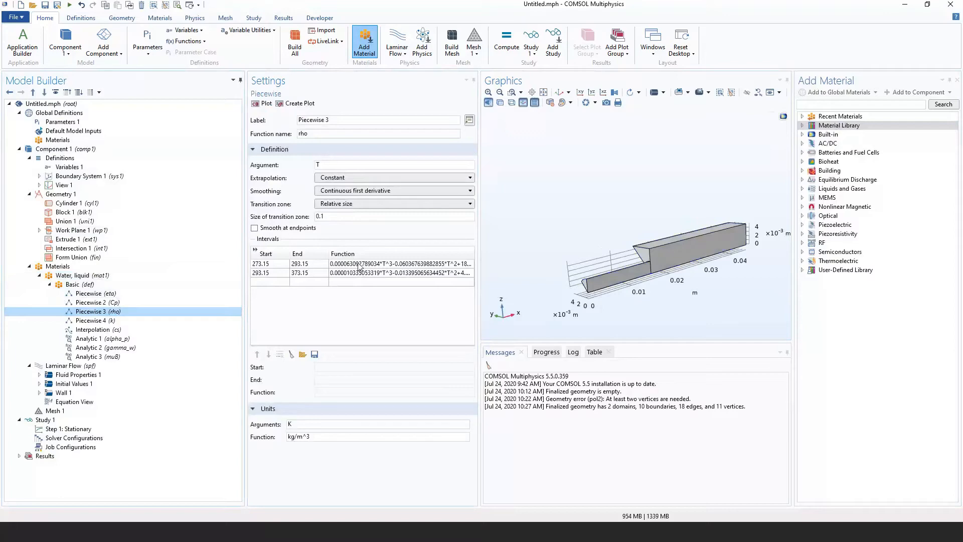
{"action": "left_click", "coordinate": [264, 103]}
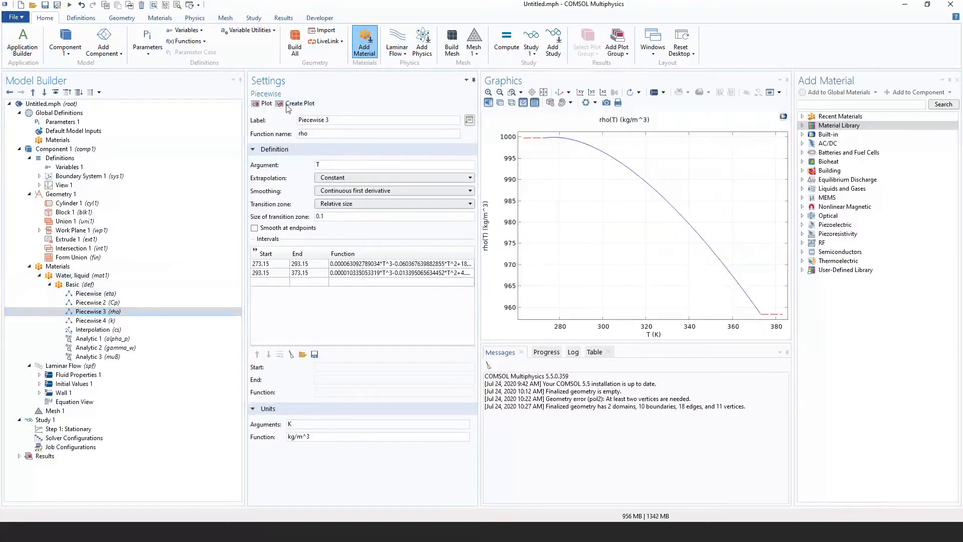
{"action": "left_click", "coordinate": [290, 104]}
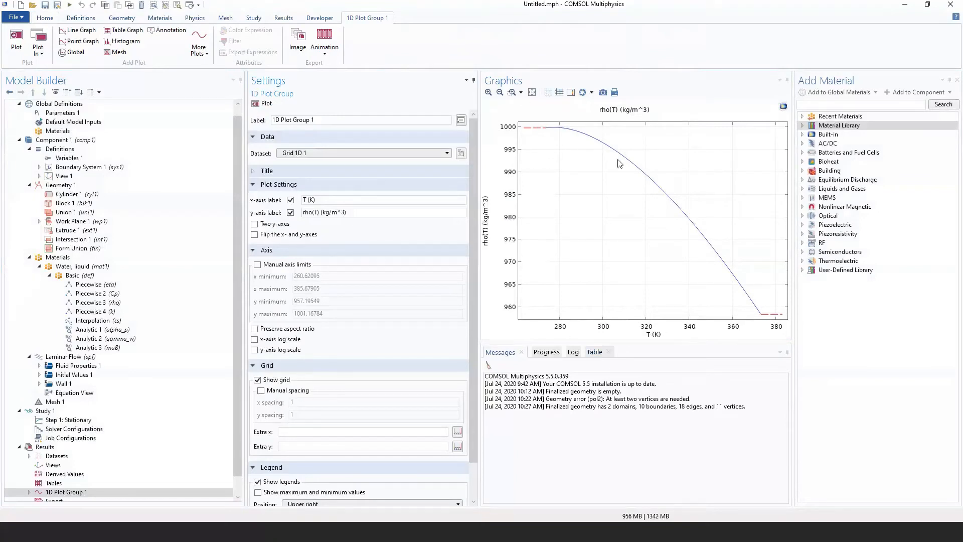
Close the material library and highlight domains 2 and 1 in turn in the geometric selection of Water, liquid.
{"action": "left_click", "coordinate": [50, 276]}
{"action": "left_click", "coordinate": [39, 275]}
{"action": "left_click", "coordinate": [81, 275]}
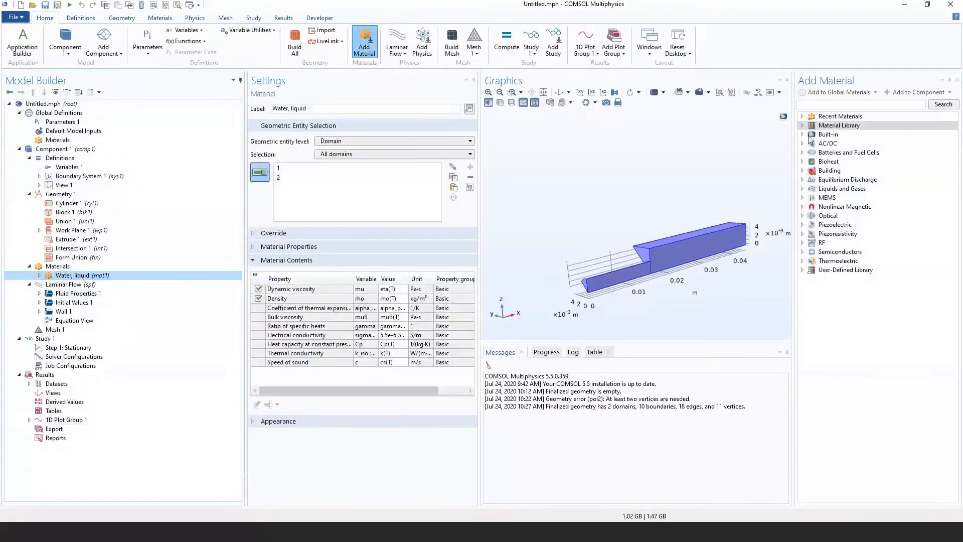
{"action": "left_click", "coordinate": [957, 79]}
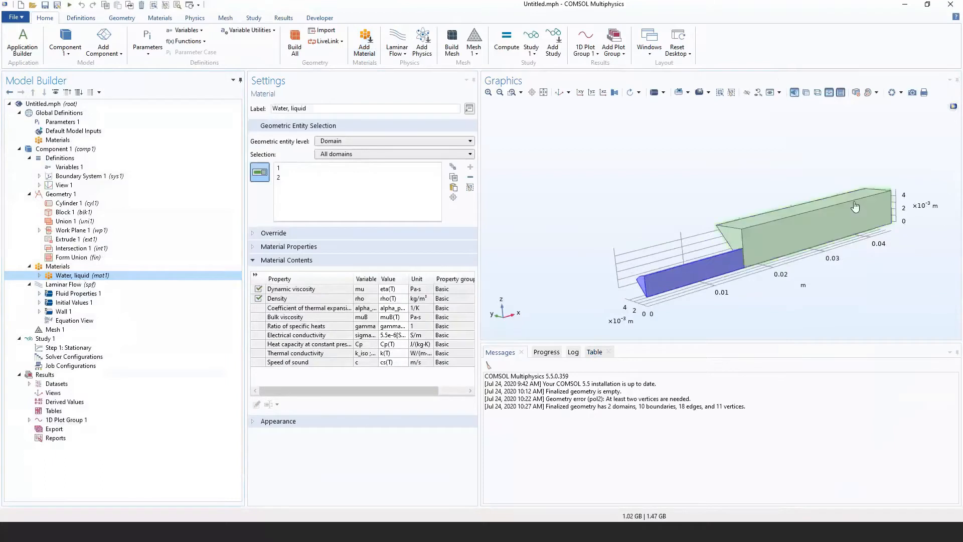
{"action": "left_click", "coordinate": [293, 175]}
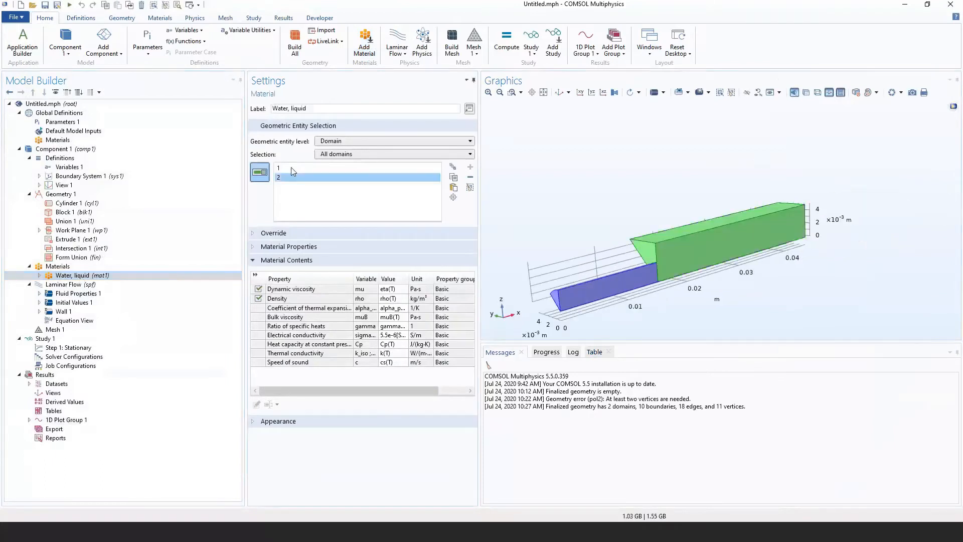
{"action": "left_click", "coordinate": [293, 168]}
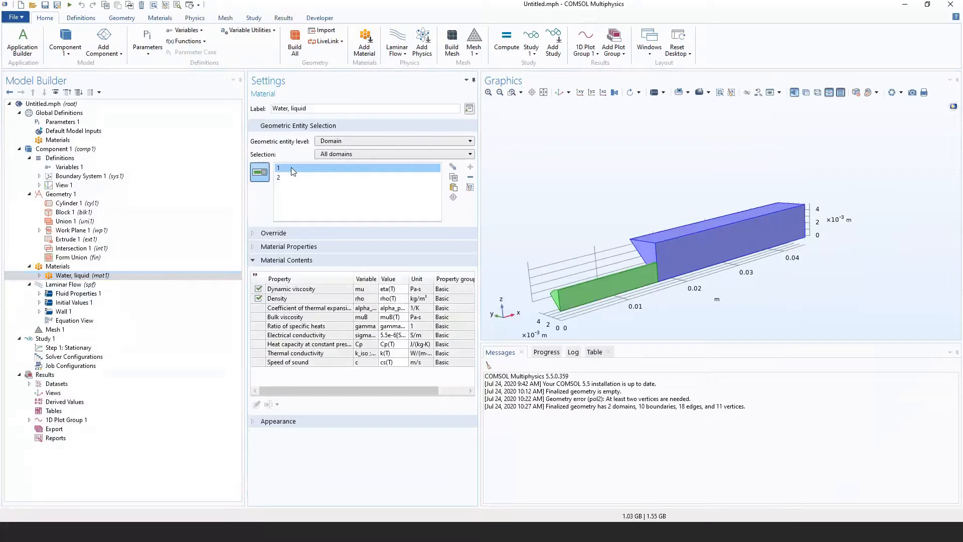
Remove domains 1 and 2 from the geometric selection of Water, liquid and add both back to it.
{"action": "left_click", "coordinate": [636, 285]}
{"action": "left_click", "coordinate": [699, 251]}
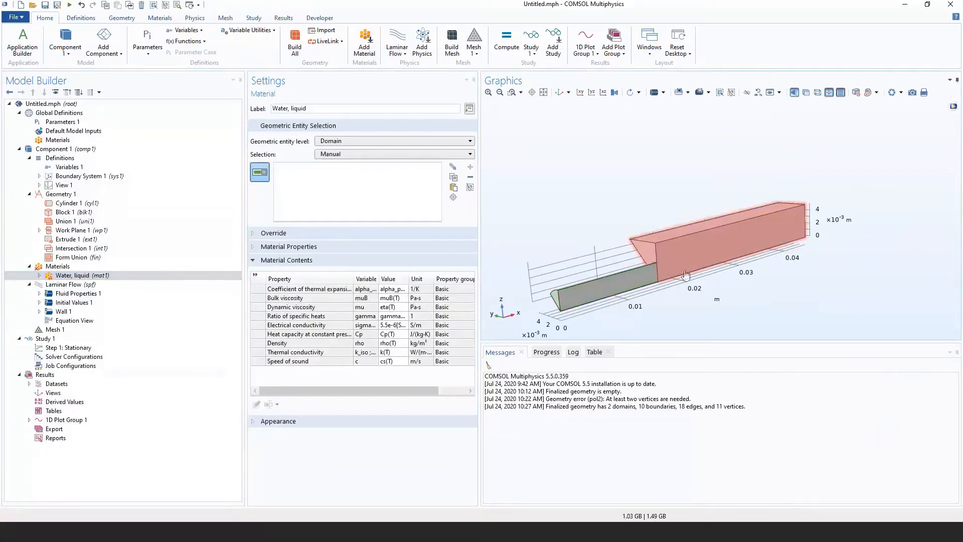
{"action": "left_click", "coordinate": [686, 275]}
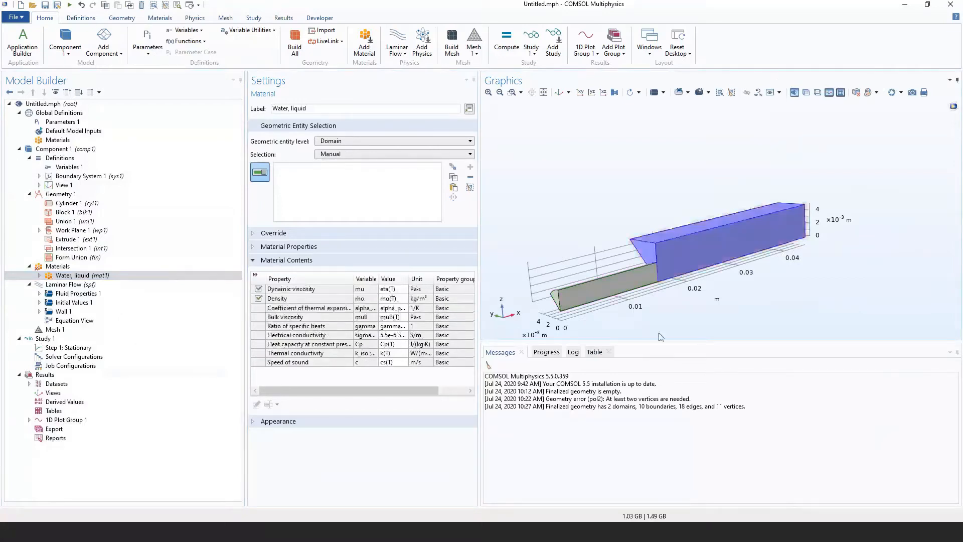
{"action": "left_click", "coordinate": [628, 285]}
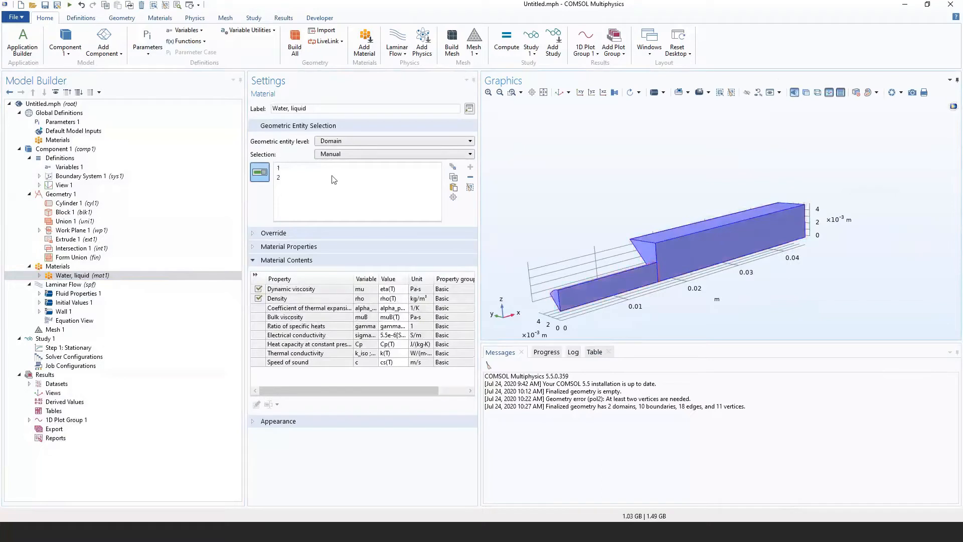
{"action": "left_click", "coordinate": [285, 177]}
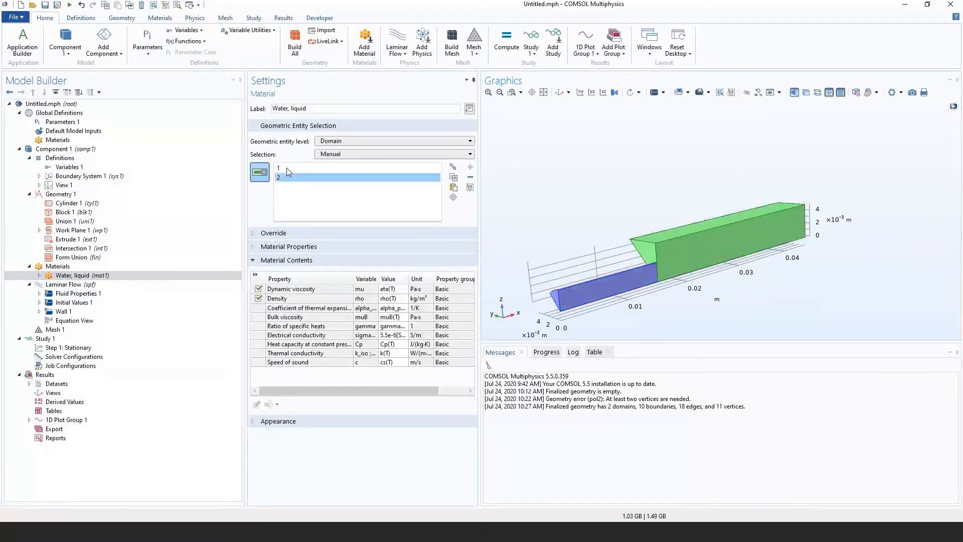
Examine the domain selection, the equations and the compressibility options of Laminar Flow, keeping Incompressible flow.
{"action": "left_click", "coordinate": [165, 285]}
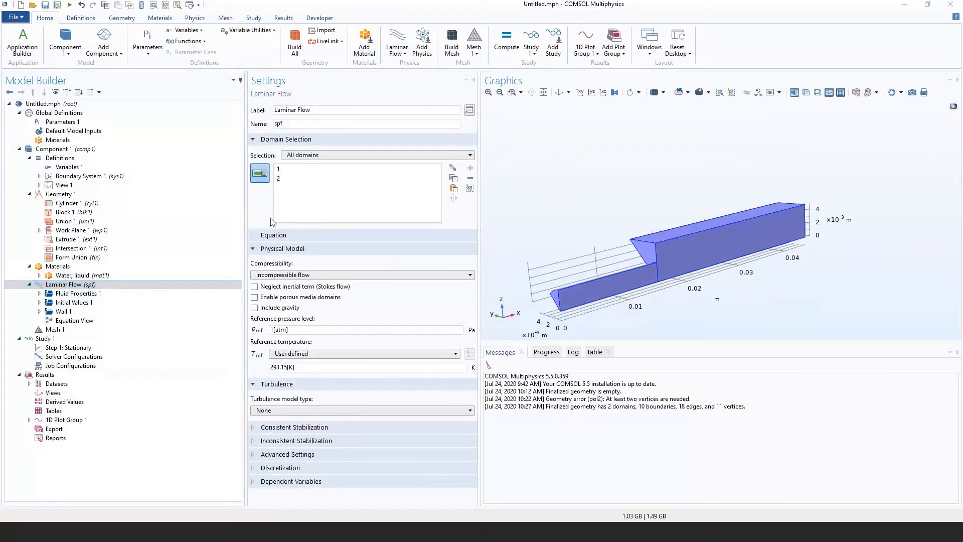
{"action": "left_click", "coordinate": [280, 180]}
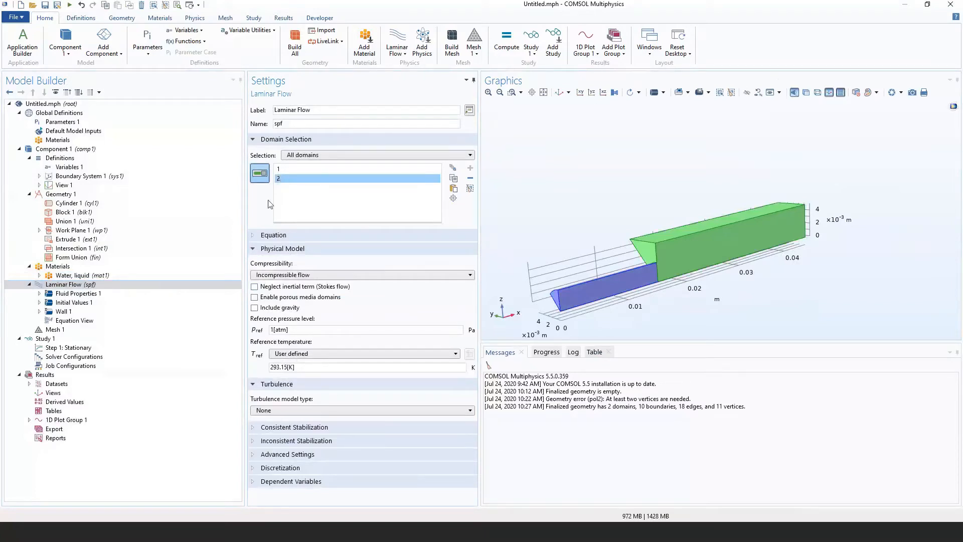
{"action": "left_click", "coordinate": [260, 235]}
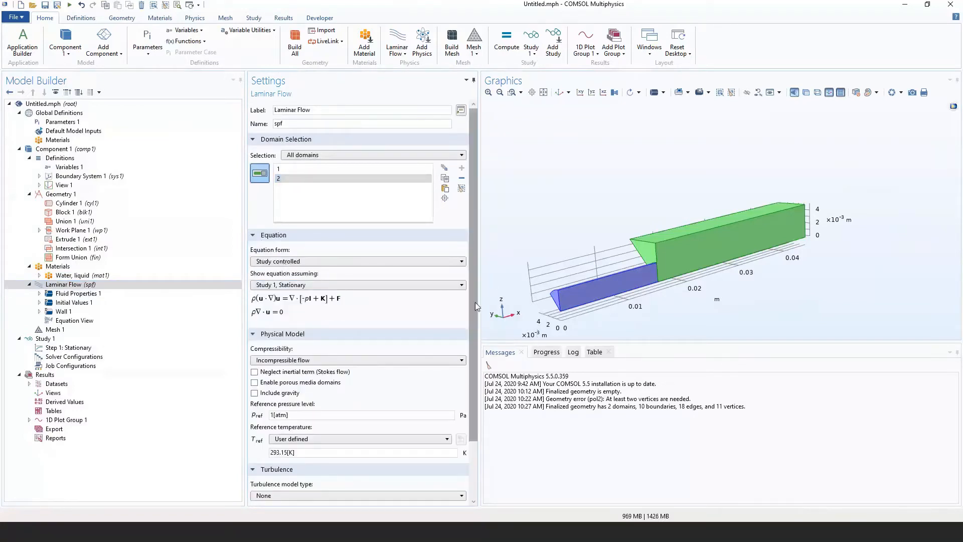
{"action": "scroll", "coordinate": [265, 273], "scroll_direction": "down", "scroll_amount": 2}
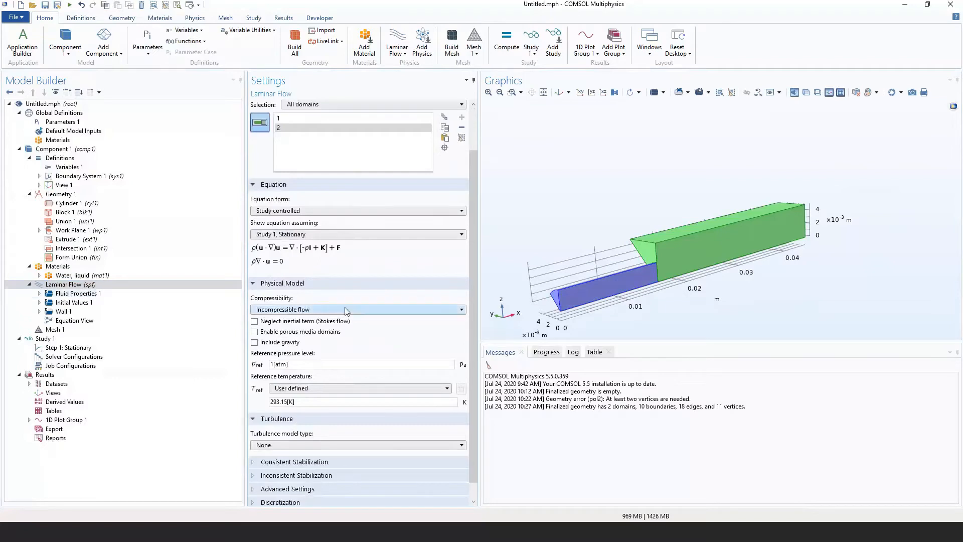
{"action": "left_click", "coordinate": [393, 309]}
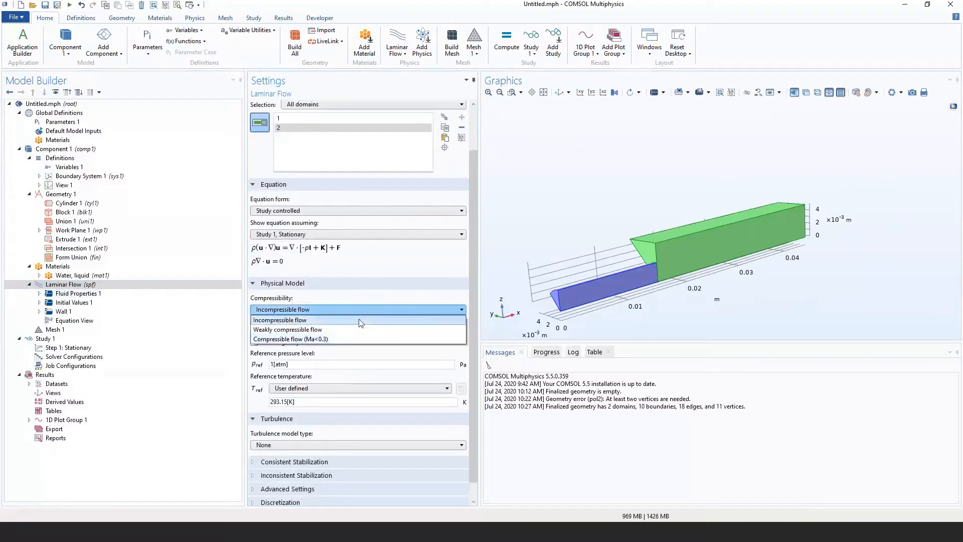
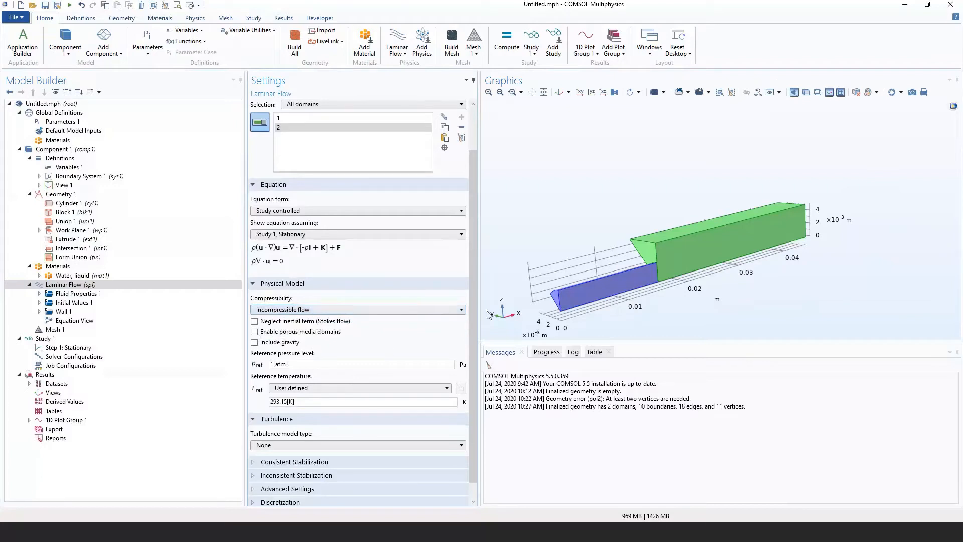
{"action": "scroll", "coordinate": [477, 314], "scroll_direction": "down", "scroll_amount": 1}
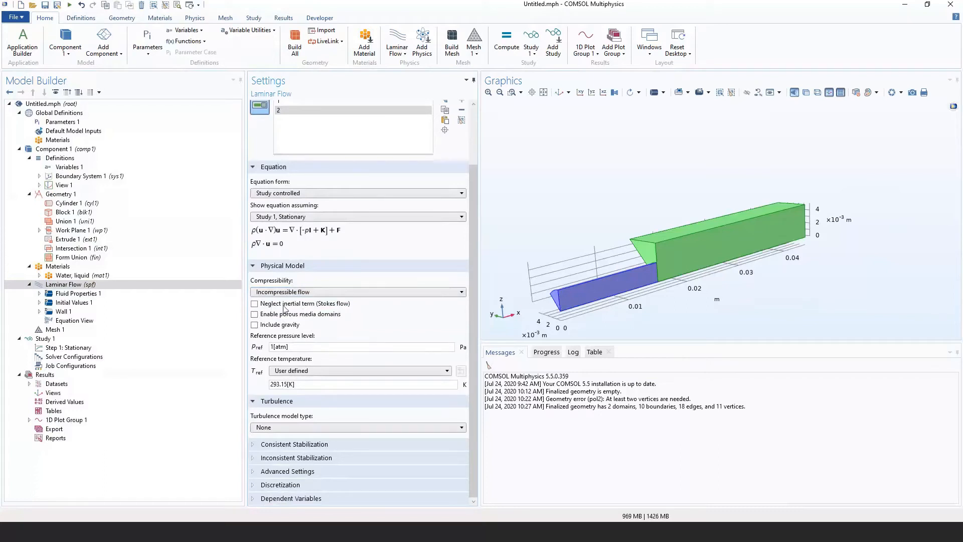
Review the reference pressure level, reference temperature and turbulence model type of Laminar Flow.
{"action": "double_click", "coordinate": [297, 347]}
{"action": "right_click_drag", "start_coordinate": [572, 245], "coordinate": [606, 248]}
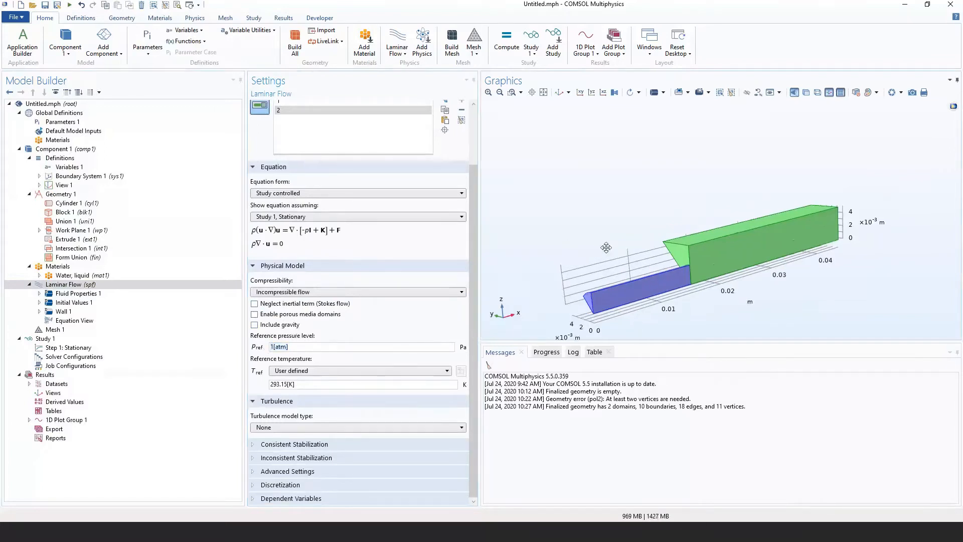
{"action": "scroll", "coordinate": [611, 266], "scroll_direction": "up", "scroll_amount": 1}
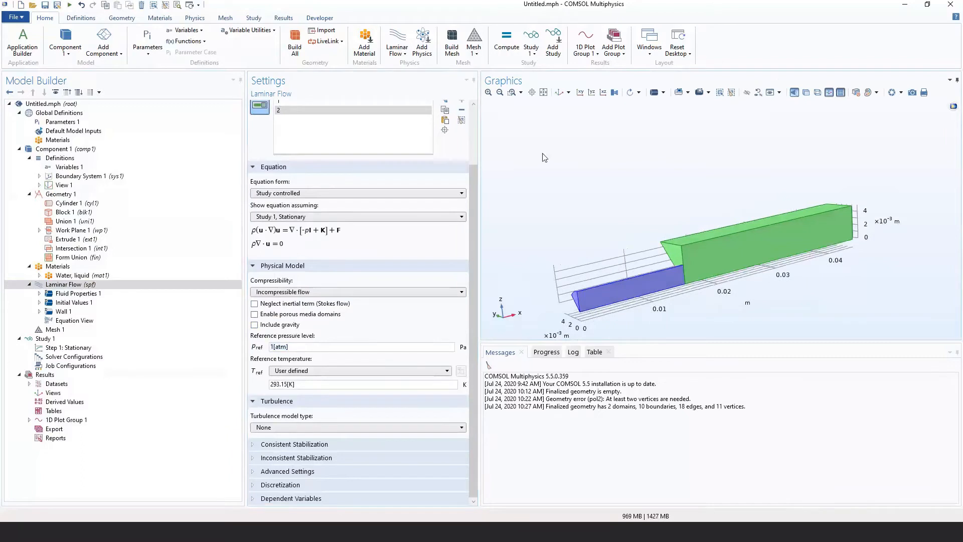
{"action": "left_click", "coordinate": [638, 281]}
{"action": "right_click_drag", "start_coordinate": [573, 270], "coordinate": [562, 244]}
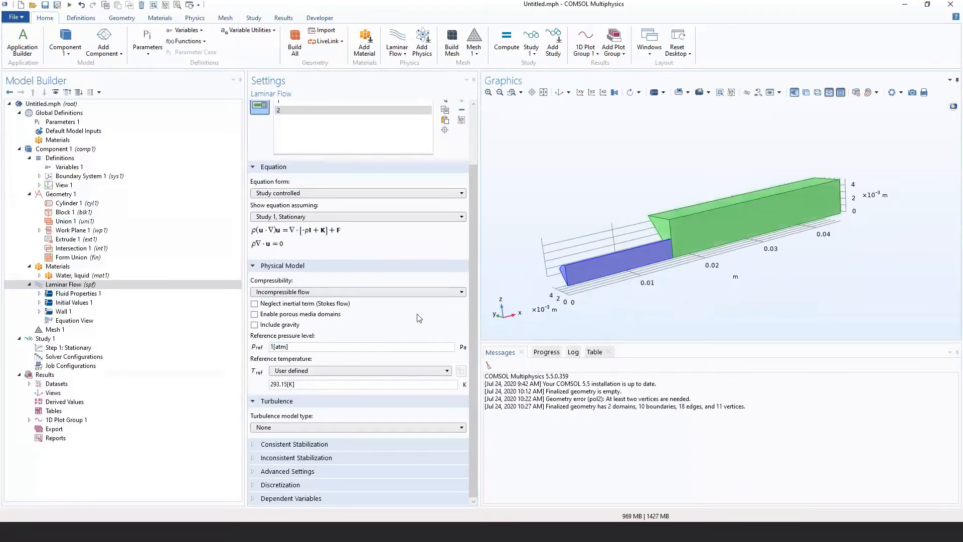
{"action": "left_click", "coordinate": [313, 346]}
{"action": "left_click_drag", "start_coordinate": [313, 346], "coordinate": [254, 343]}
{"action": "left_click", "coordinate": [543, 325]}
{"action": "left_click_drag", "start_coordinate": [299, 386], "coordinate": [262, 387]}
{"action": "left_click", "coordinate": [341, 425]}
{"action": "left_click", "coordinate": [310, 424]}
Expand the dependent variables of Laminar Flow and inspect the names of the velocity field, its components and the pressure.
{"action": "left_click", "coordinate": [284, 500]}
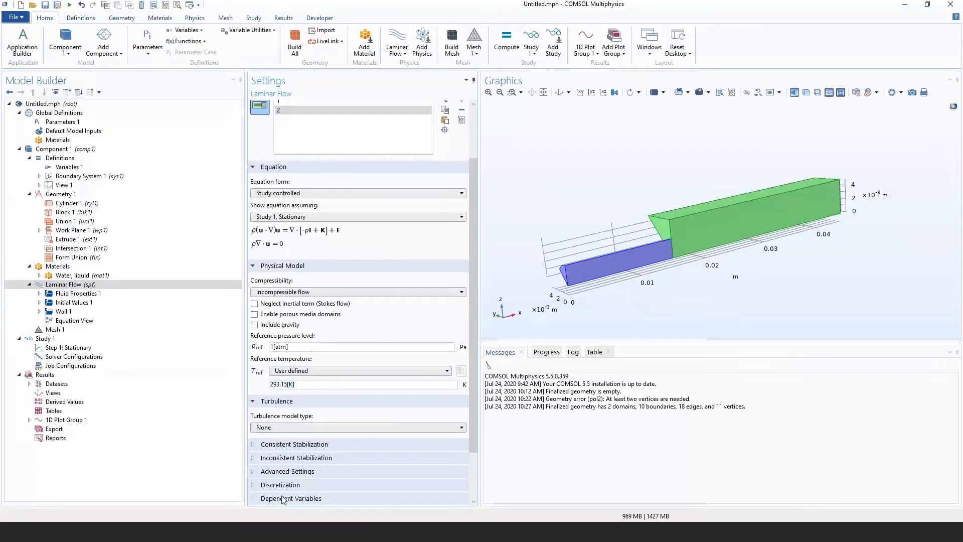
{"action": "left_click_drag", "start_coordinate": [474, 353], "coordinate": [469, 411]}
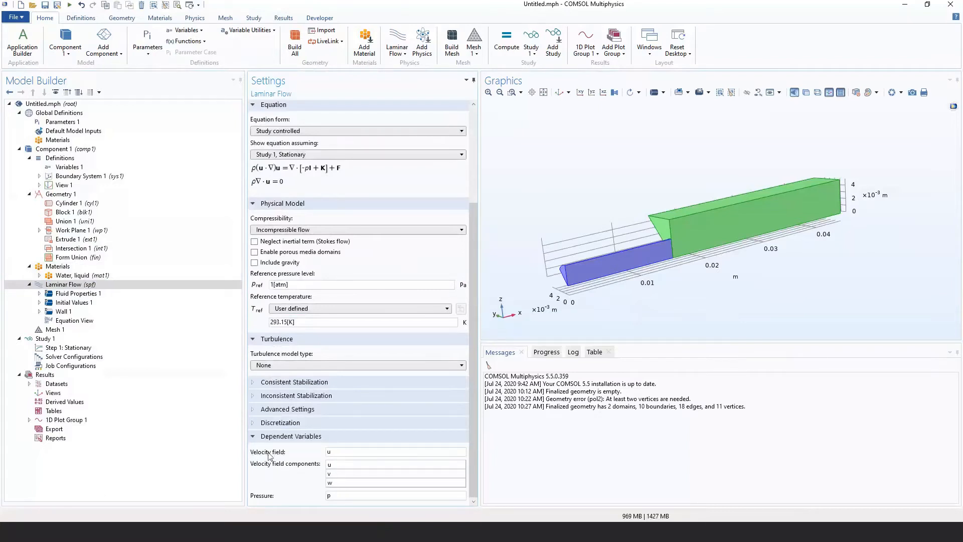
{"action": "left_click_drag", "start_coordinate": [332, 452], "coordinate": [326, 452]}
{"action": "left_click", "coordinate": [338, 450]}
{"action": "left_click", "coordinate": [333, 465]}
{"action": "key", "text": "Down"}
{"action": "key", "text": "Down"}
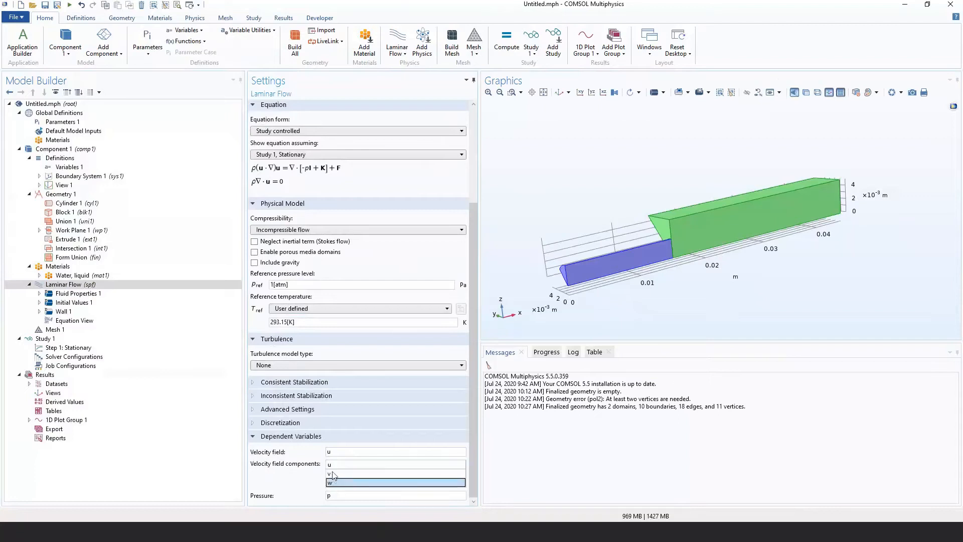
{"action": "left_click", "coordinate": [340, 496]}
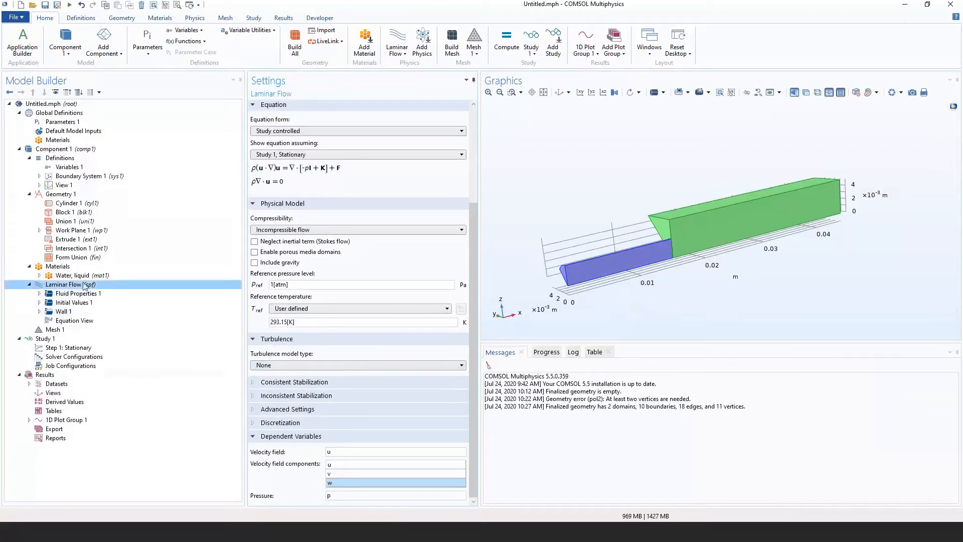
{"action": "left_click_drag", "start_coordinate": [473, 246], "coordinate": [441, 159]}
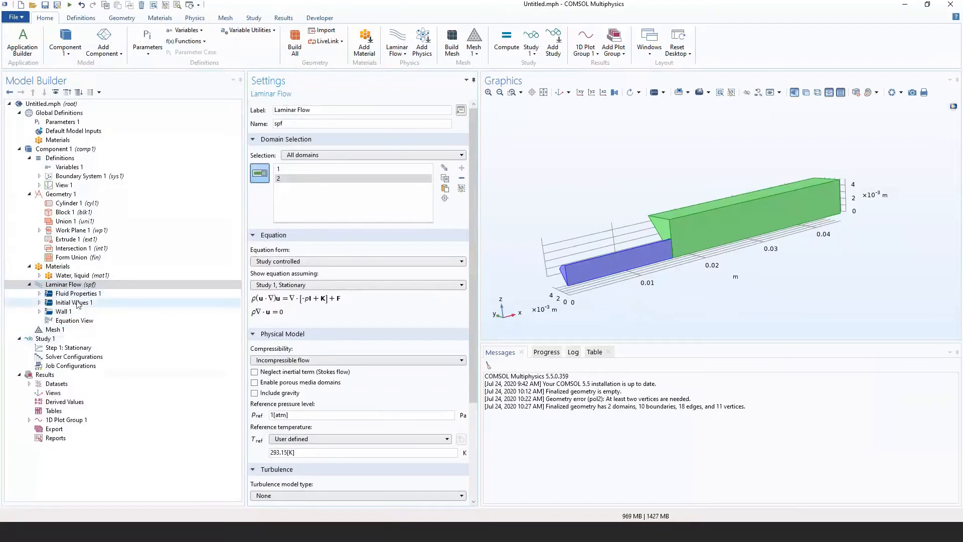
Add Inlet, Outlet and Symmetry boundary conditions to the Laminar Flow physics.
{"action": "left_click", "coordinate": [93, 285]}
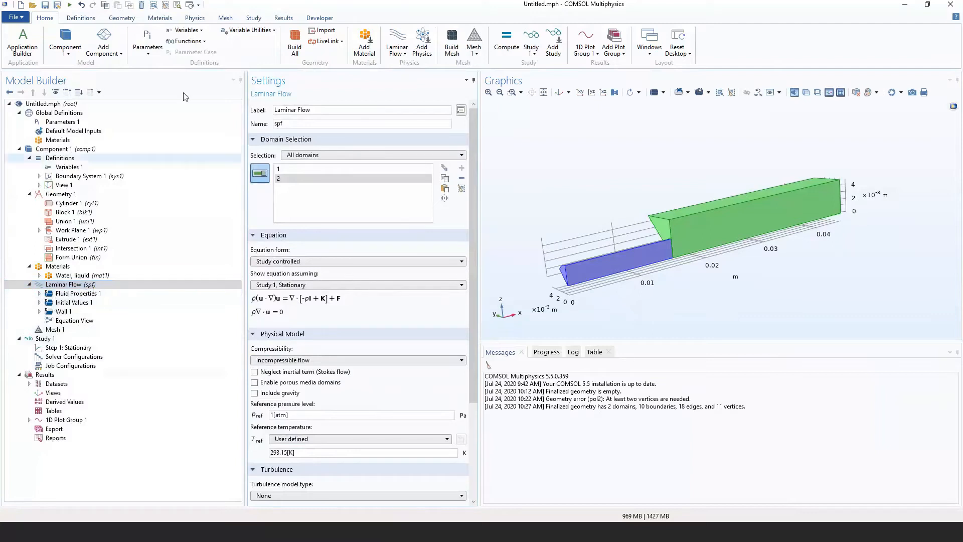
{"action": "left_click", "coordinate": [190, 19]}
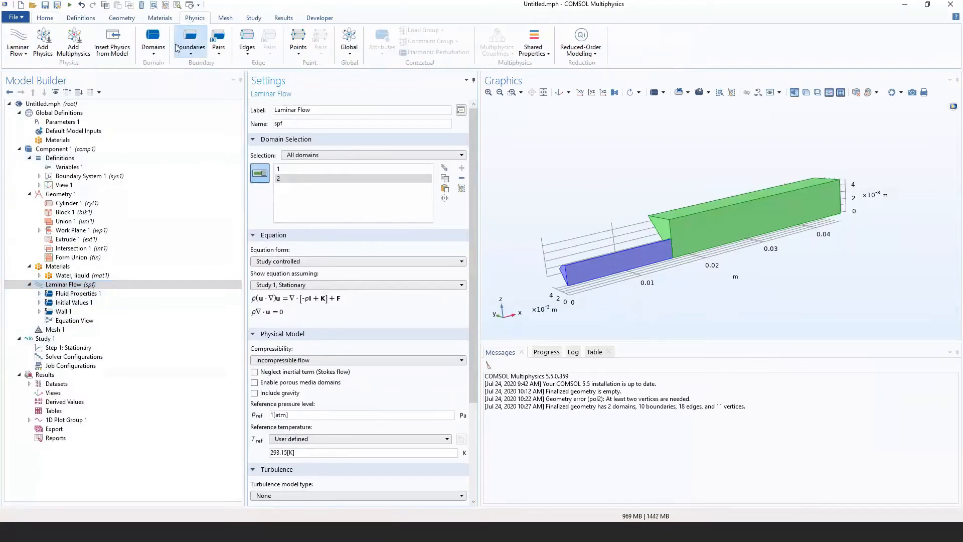
{"action": "right_click", "coordinate": [113, 284]}
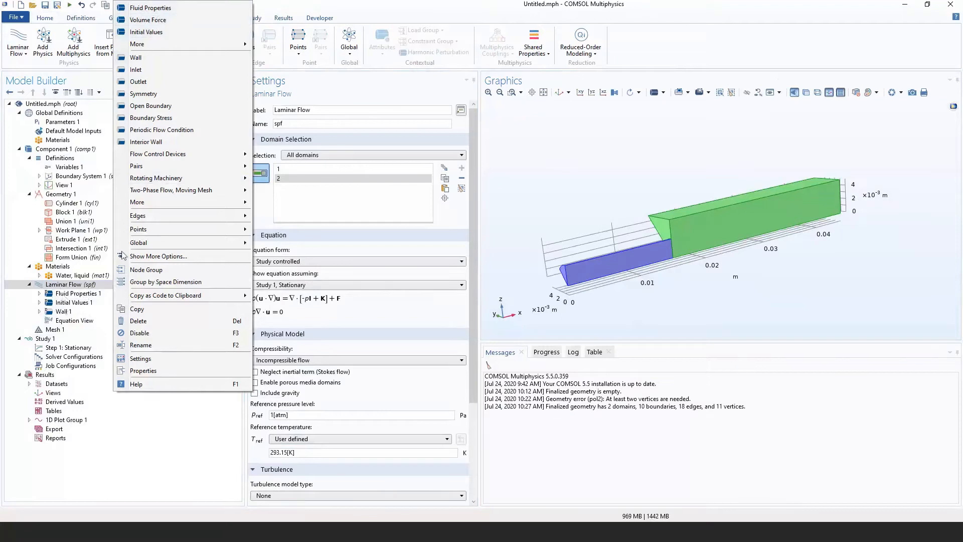
{"action": "mouse_move", "coordinate": [226, 49]}
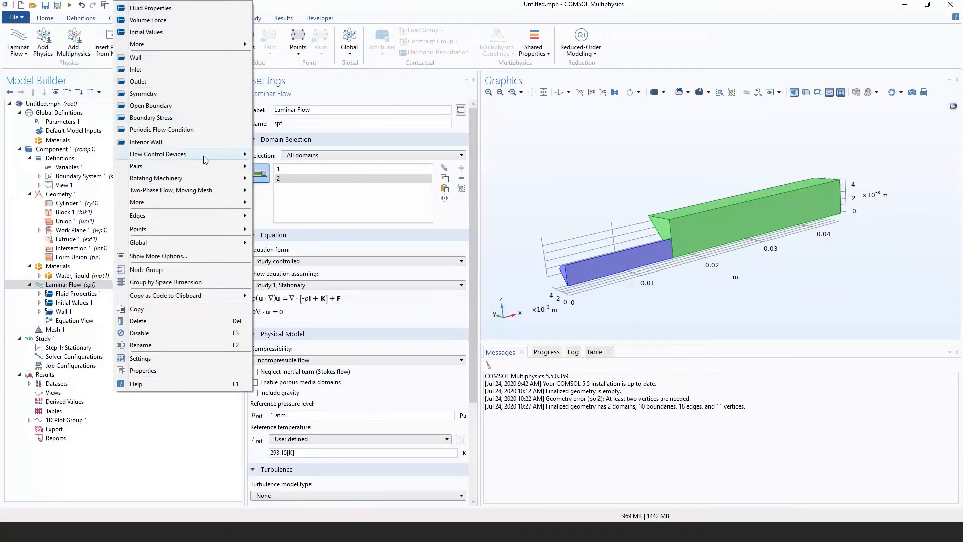
{"action": "mouse_move", "coordinate": [205, 159]}
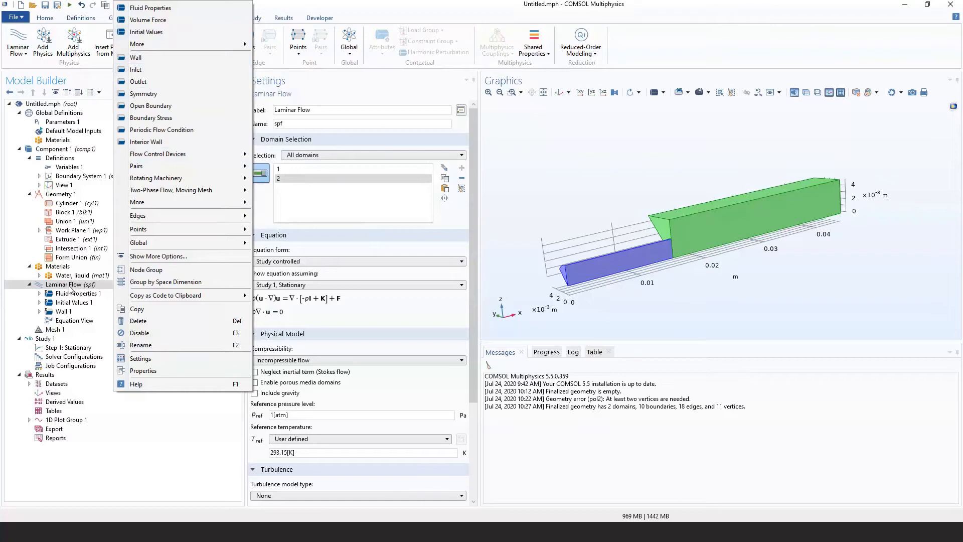
{"action": "left_click", "coordinate": [136, 70]}
{"action": "right_click", "coordinate": [86, 283]}
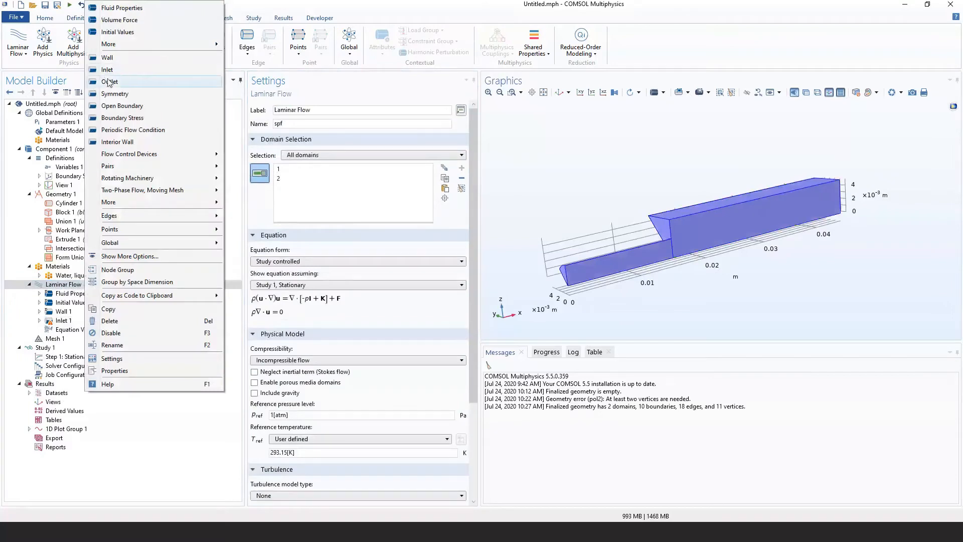
{"action": "left_click", "coordinate": [121, 82]}
{"action": "right_click", "coordinate": [82, 284]}
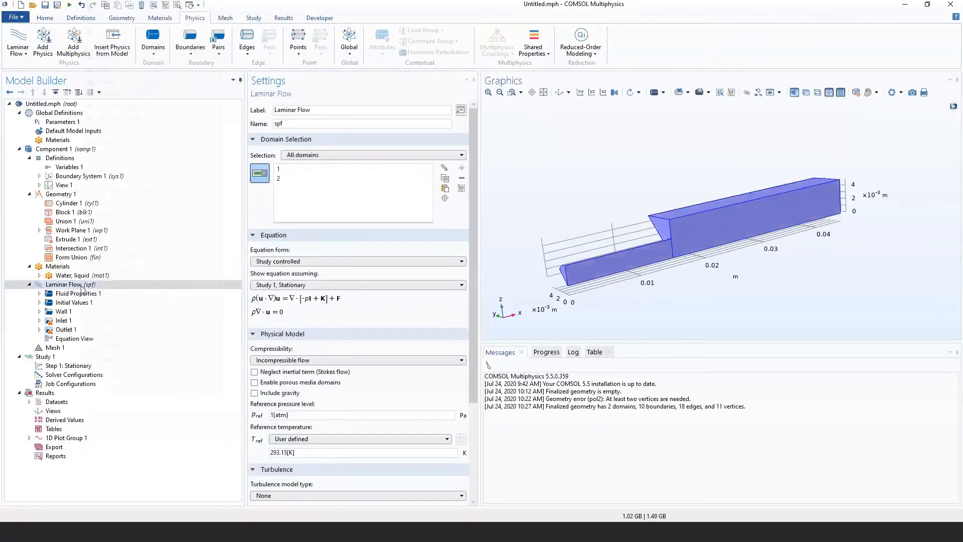
{"action": "left_click", "coordinate": [118, 94]}
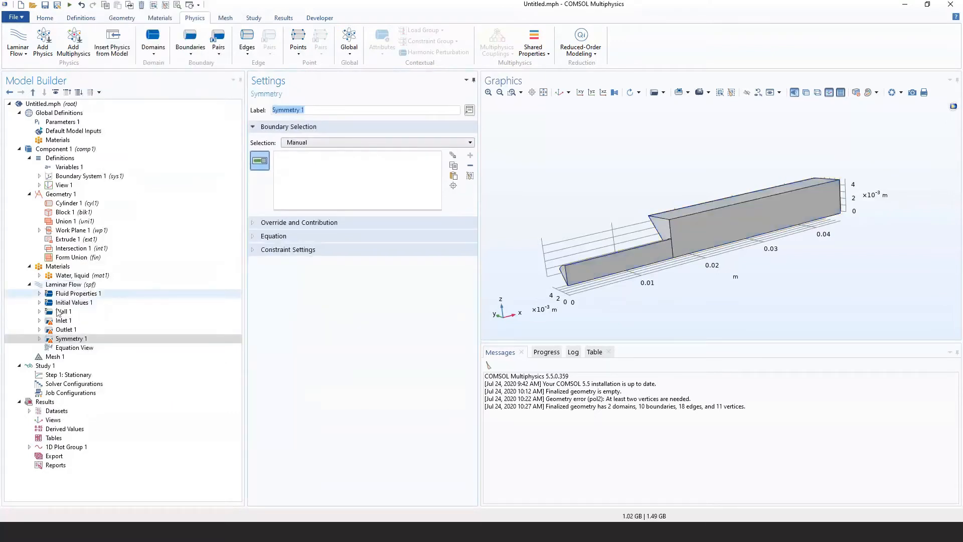
Try a User defined temperature in Fluid Properties 1, then restore Common model input and keep the density From material.
{"action": "left_click", "coordinate": [77, 294]}
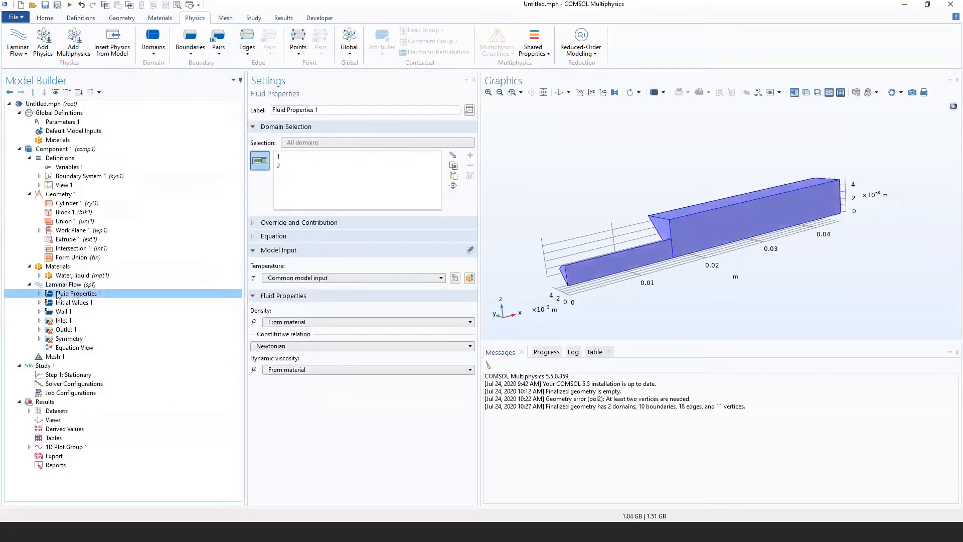
{"action": "left_click", "coordinate": [296, 238]}
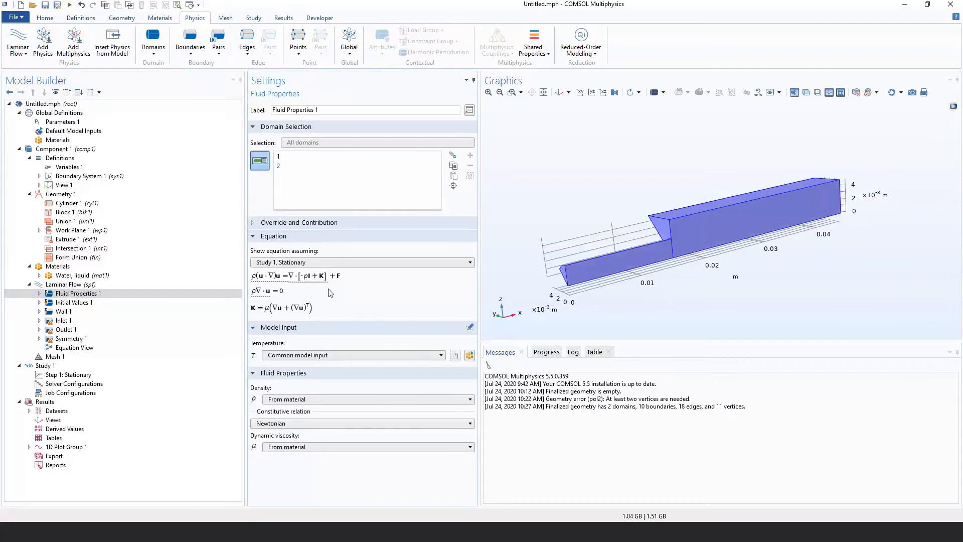
{"action": "left_click", "coordinate": [266, 353]}
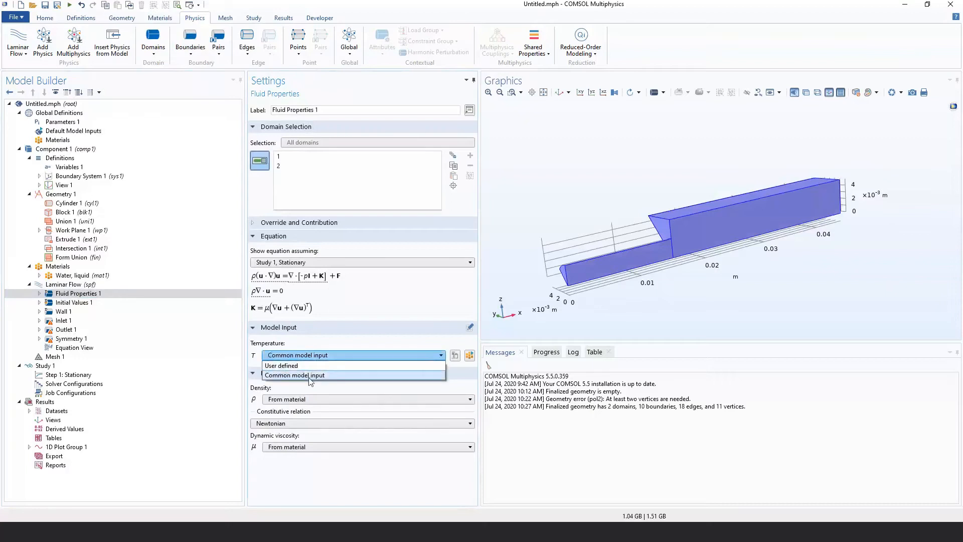
{"action": "left_click", "coordinate": [285, 368]}
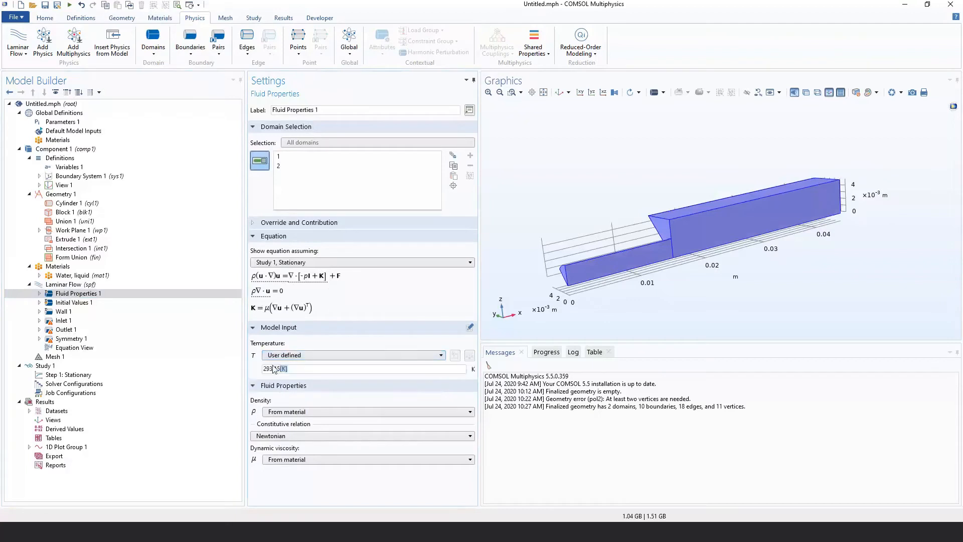
{"action": "left_click", "coordinate": [306, 355]}
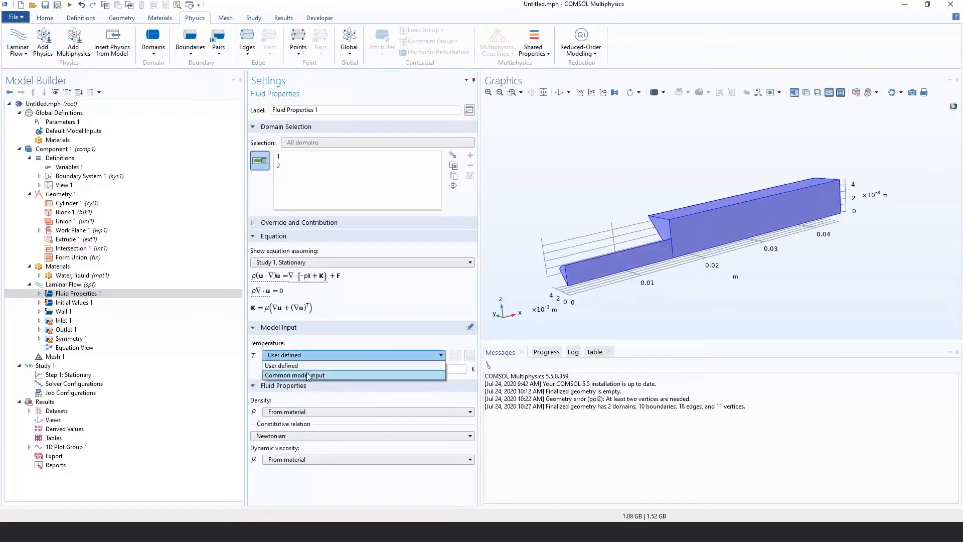
{"action": "left_click", "coordinate": [306, 372]}
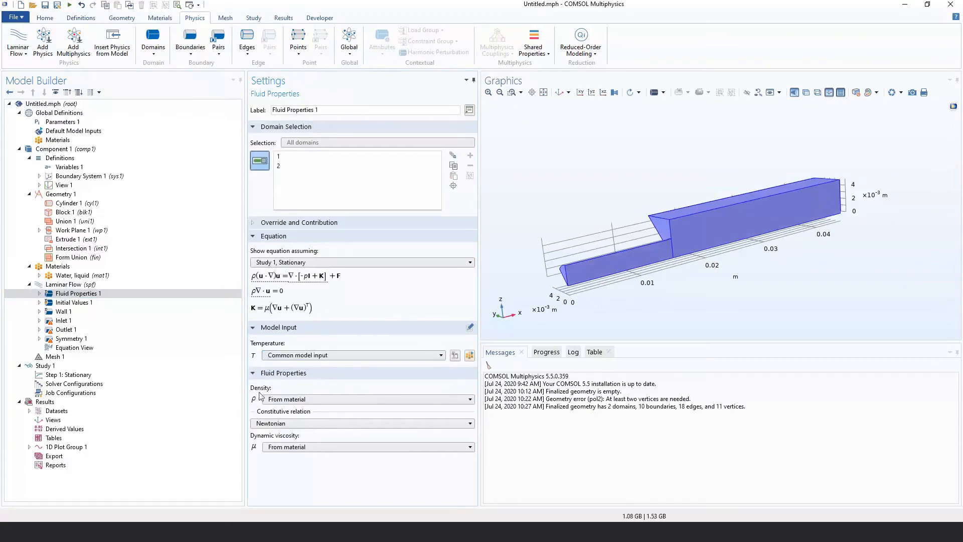
{"action": "left_click", "coordinate": [305, 400]}
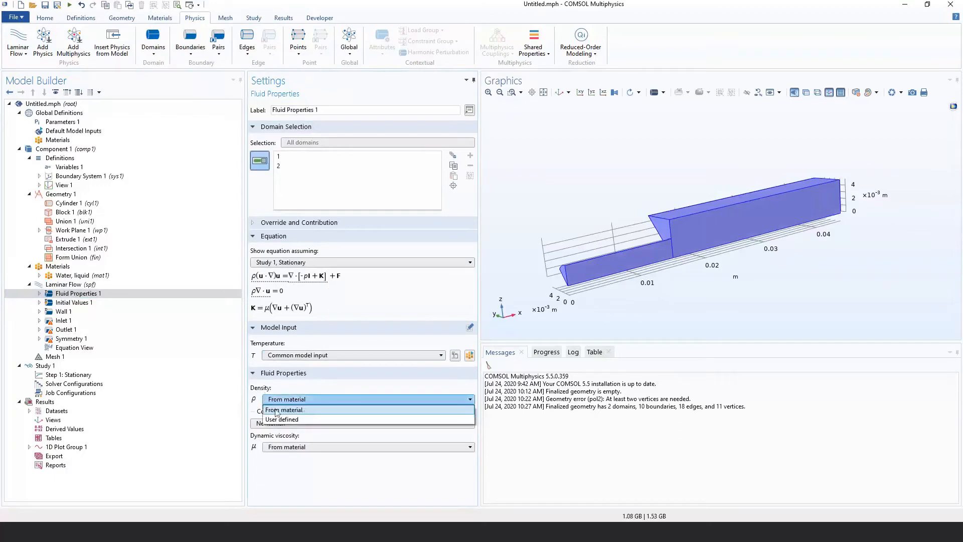
{"action": "left_click", "coordinate": [284, 410]}
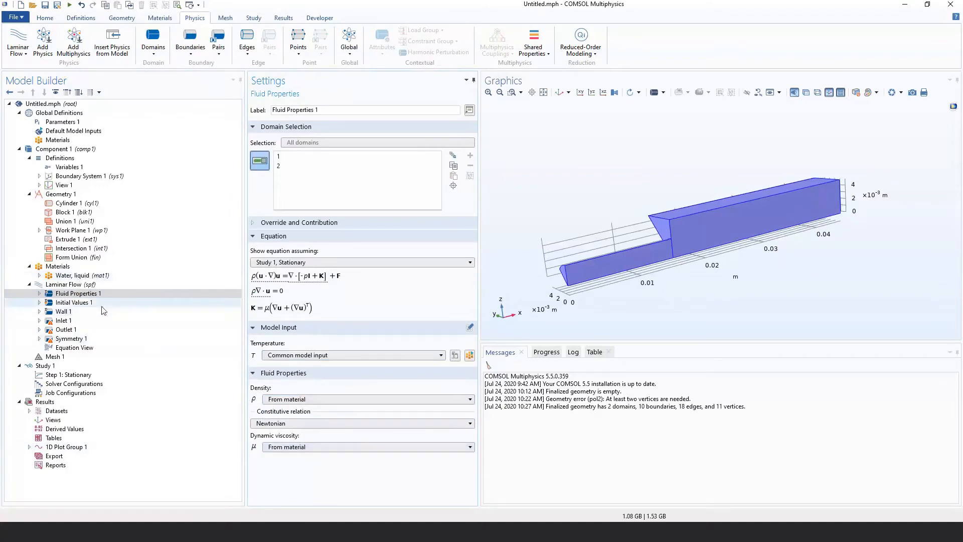
Review the initial velocity field components and the initial pressure in Initial Values 1.
{"action": "left_click", "coordinate": [74, 304]}
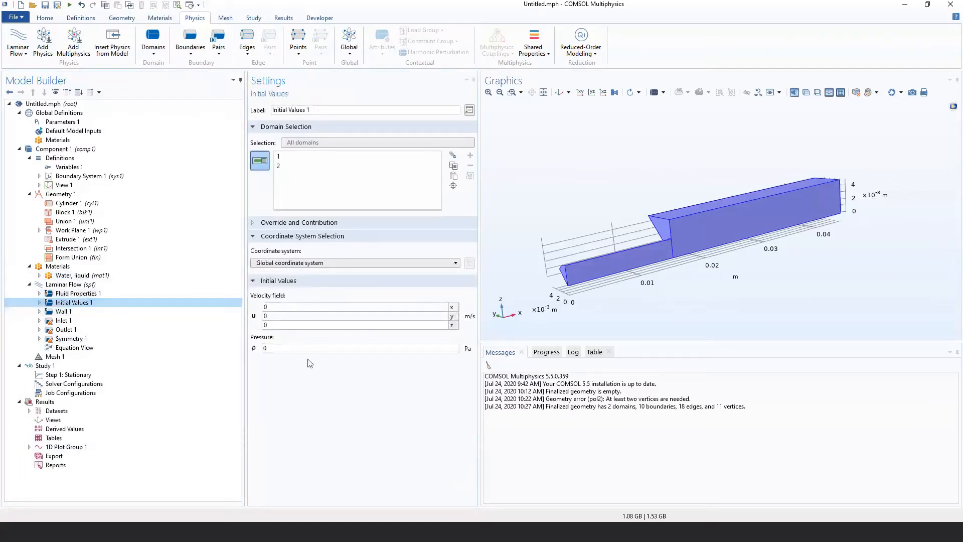
{"action": "left_click", "coordinate": [268, 307]}
{"action": "left_click", "coordinate": [268, 317]}
{"action": "left_click", "coordinate": [271, 348]}
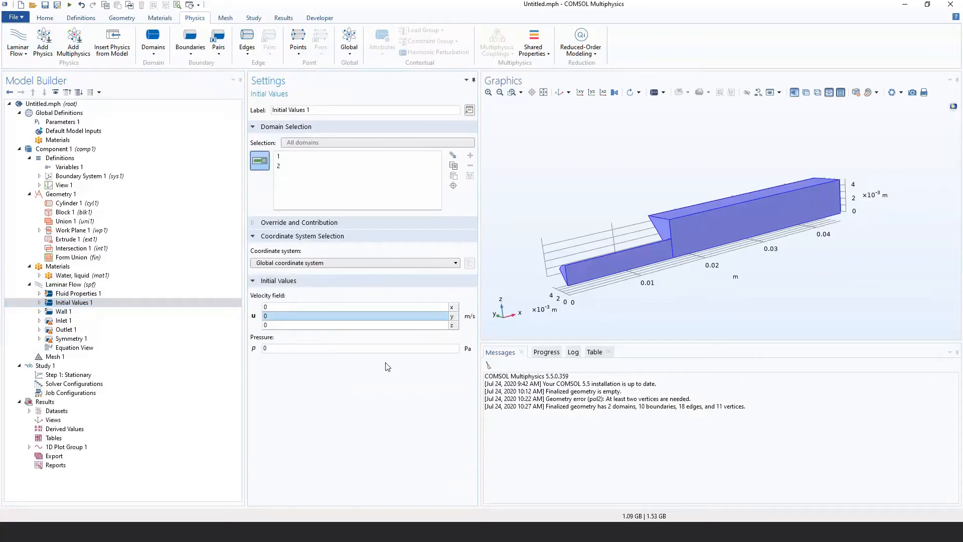
{"action": "left_click", "coordinate": [266, 307]}
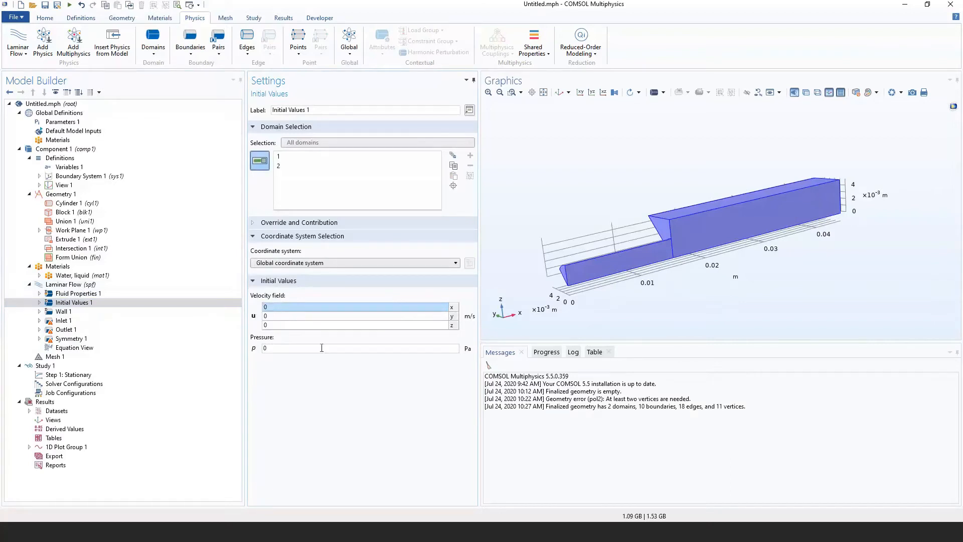
{"action": "left_click", "coordinate": [104, 304]}
Inspect the wall condition of Wall 1 and the boundaries it covers on the channel geometry.
{"action": "left_click", "coordinate": [82, 311]}
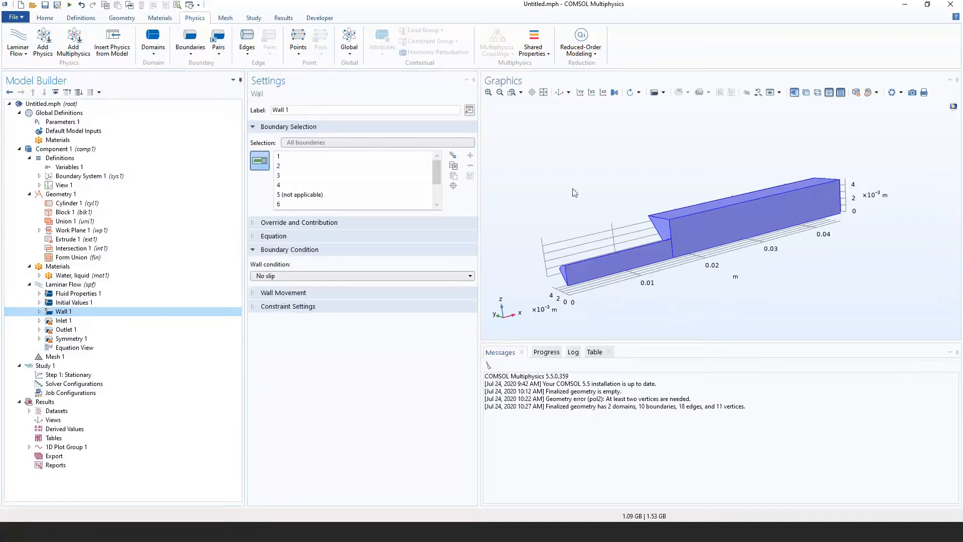
{"action": "right_click_drag", "start_coordinate": [575, 194], "coordinate": [536, 232]}
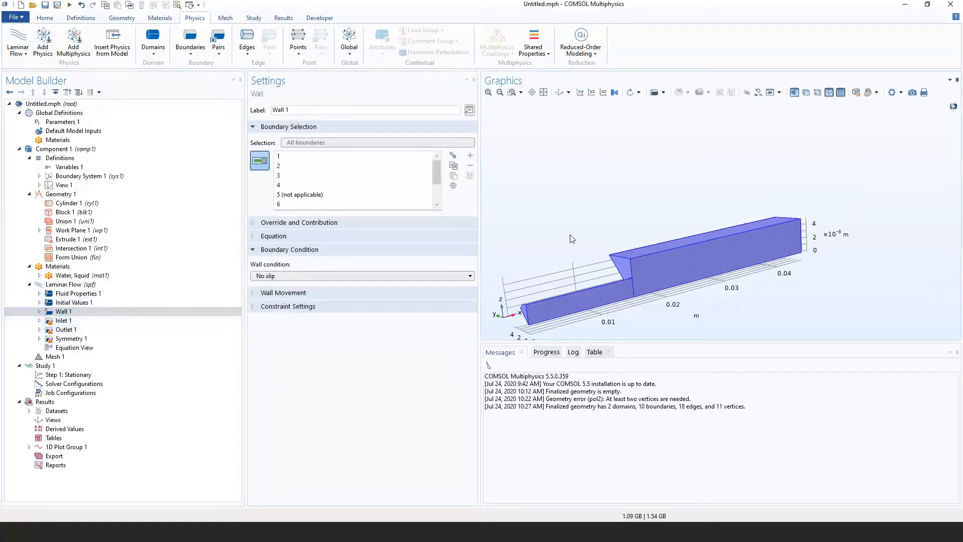
{"action": "left_click_drag", "start_coordinate": [572, 239], "coordinate": [591, 218]}
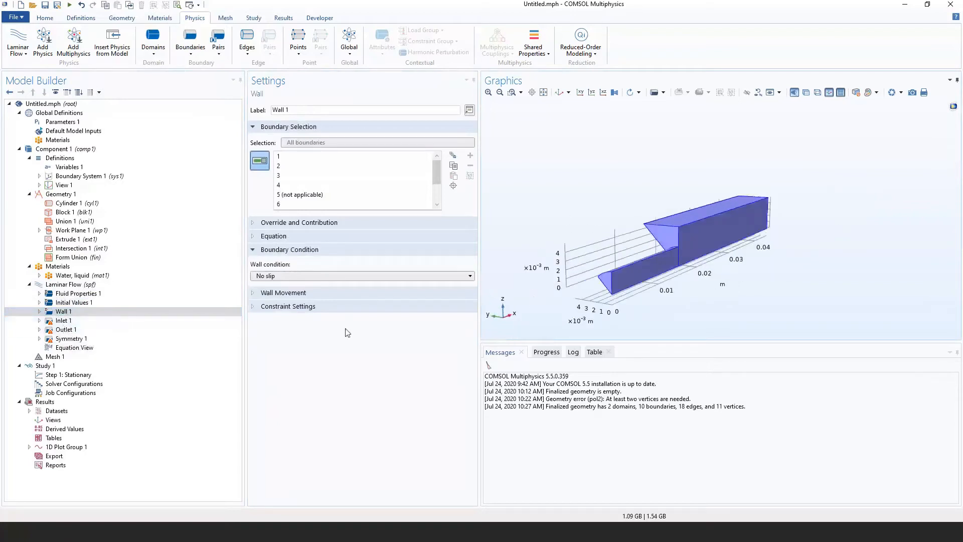
Assign the wedge-shaped end face of the narrow channel section to Inlet 1.
{"action": "left_click", "coordinate": [73, 324]}
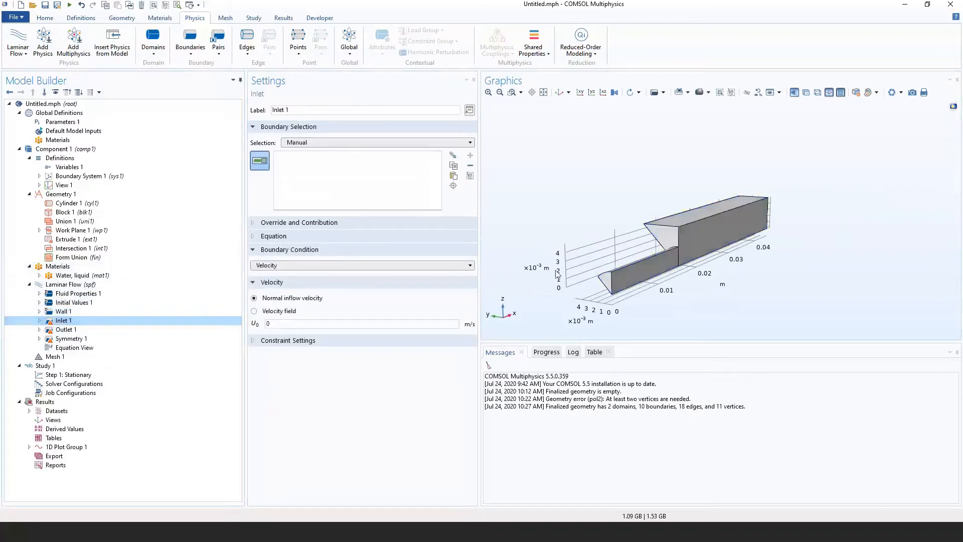
{"action": "scroll", "coordinate": [607, 283], "scroll_direction": "up", "scroll_amount": 5}
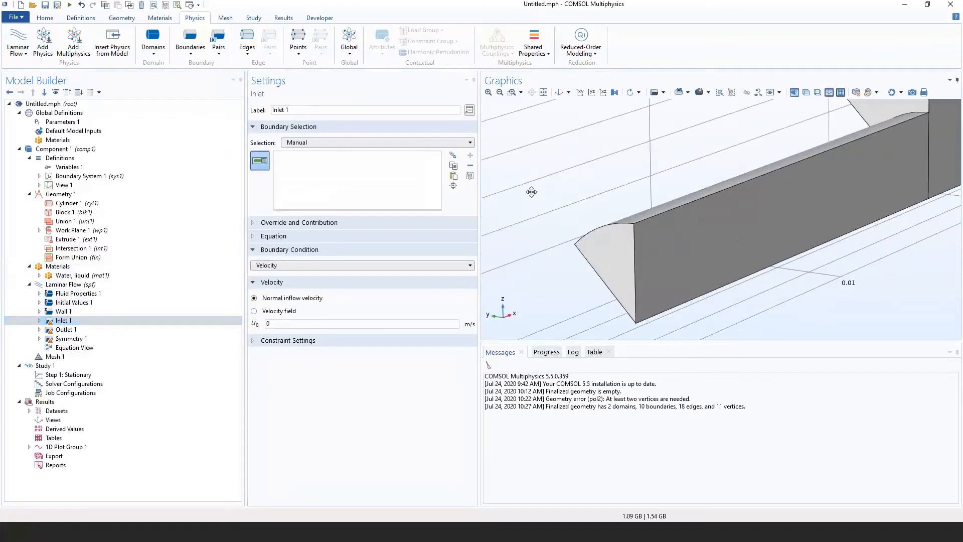
{"action": "left_click", "coordinate": [594, 246]}
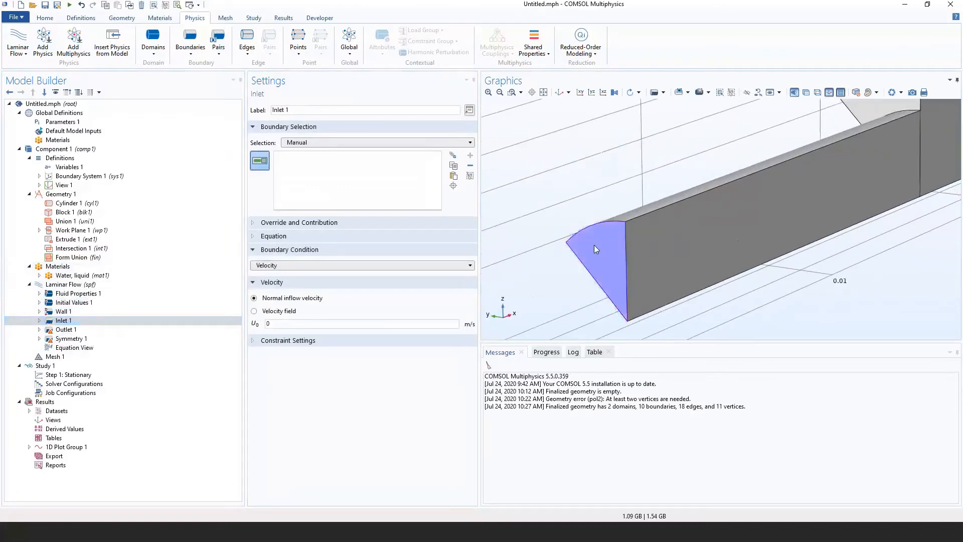
{"action": "scroll", "coordinate": [594, 244], "scroll_direction": "down", "scroll_amount": 5}
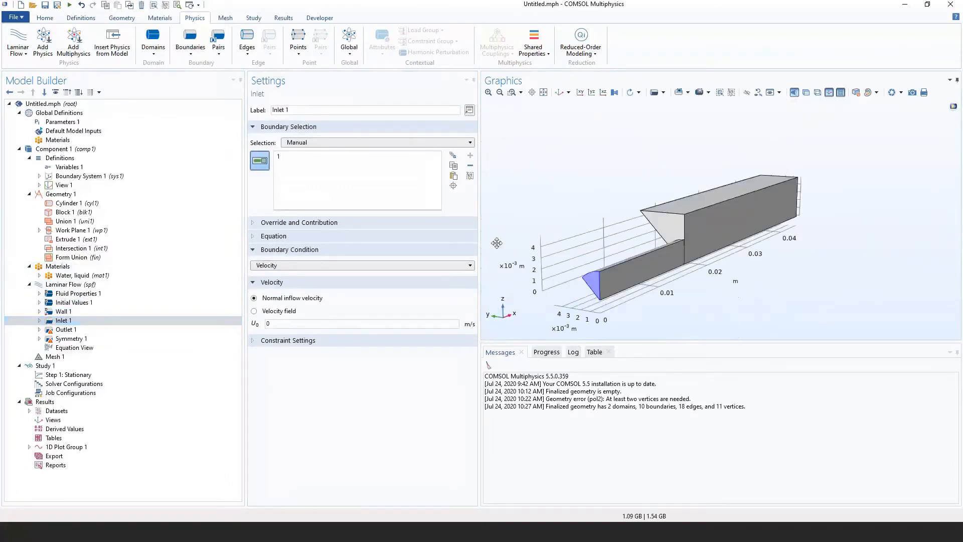
Try Fully developed flow on Inlet 1, going through Flow rate and Average pressure before reselecting Average velocity.
{"action": "left_click", "coordinate": [384, 266]}
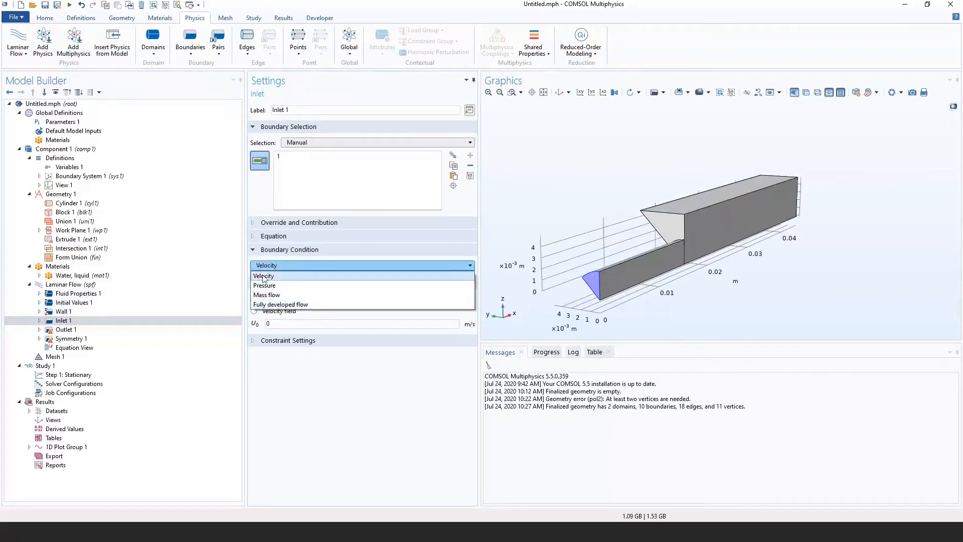
{"action": "left_click", "coordinate": [267, 305]}
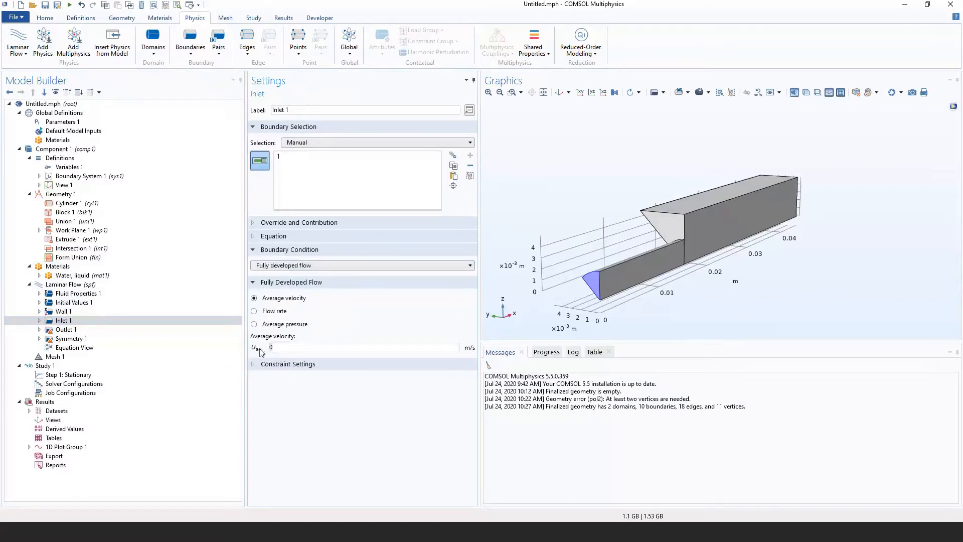
{"action": "left_click", "coordinate": [259, 312]}
{"action": "left_click", "coordinate": [268, 325]}
{"action": "left_click", "coordinate": [265, 299]}
{"action": "left_click", "coordinate": [269, 348]}
{"action": "scroll", "coordinate": [576, 274], "scroll_direction": "up", "scroll_amount": 5}
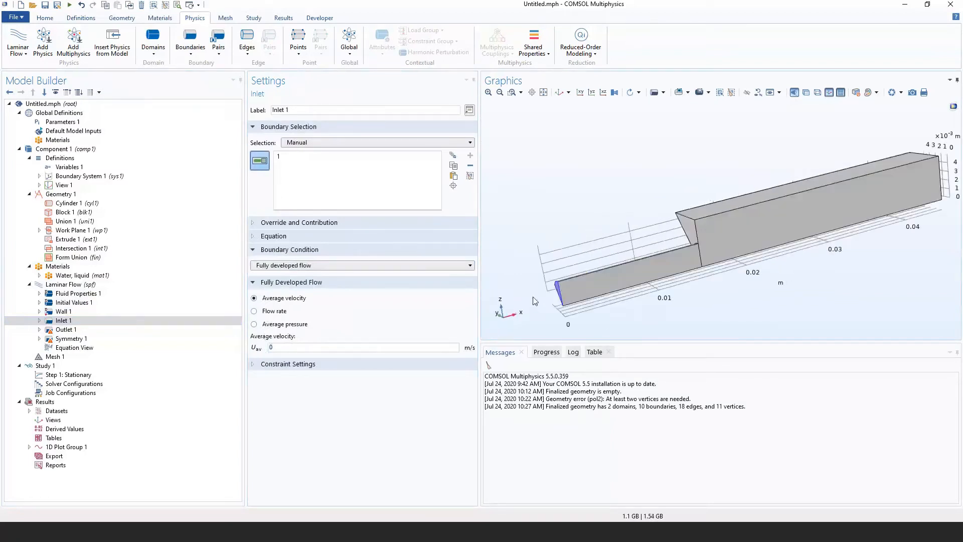
{"action": "right_click_drag", "start_coordinate": [520, 270], "coordinate": [612, 219]}
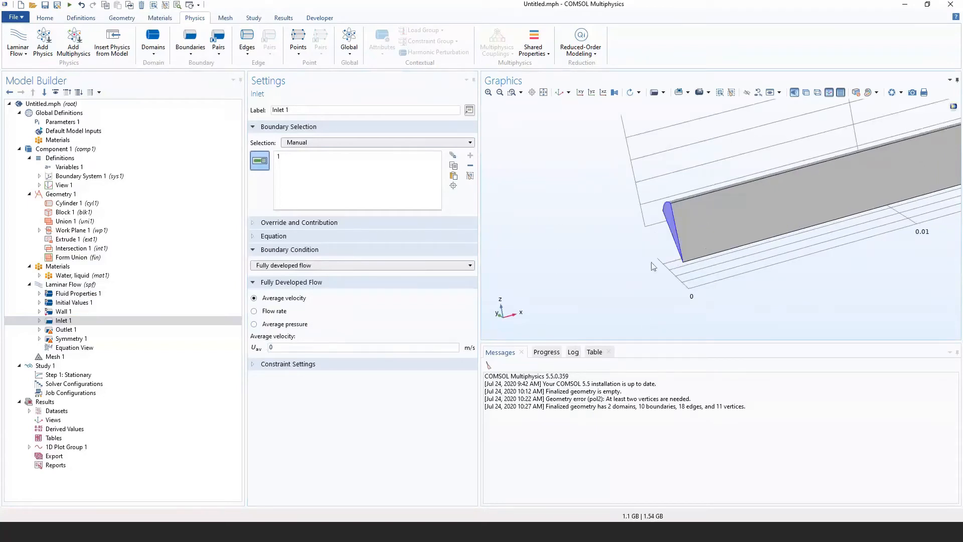
{"action": "right_click_drag", "start_coordinate": [651, 263], "coordinate": [563, 299]}
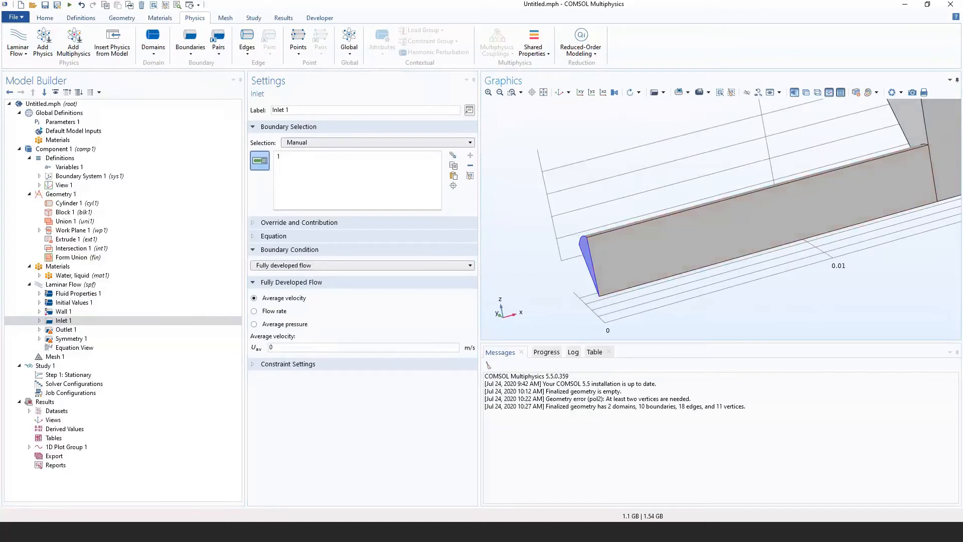
Switch the boundary condition of Inlet 1 back to Velocity with Normal inflow velocity.
{"action": "left_click", "coordinate": [323, 266]}
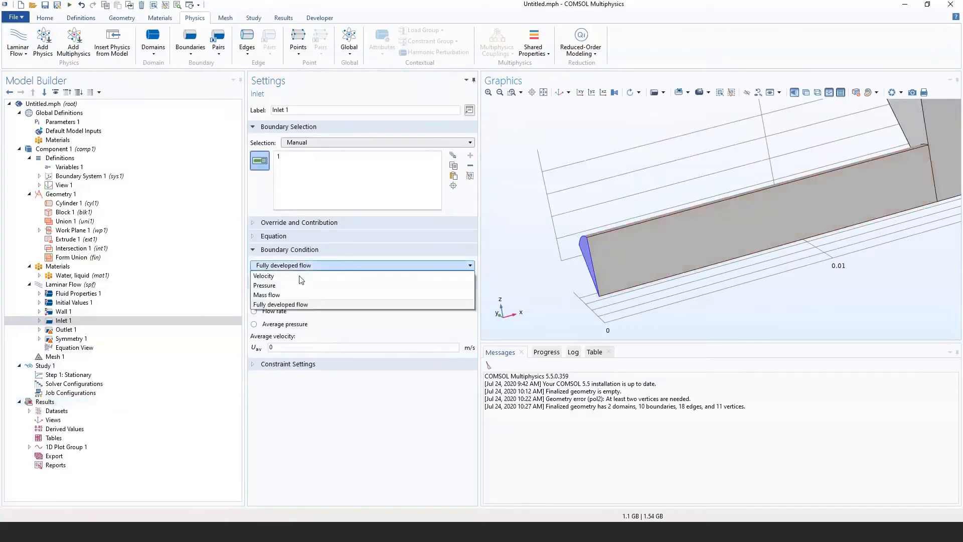
{"action": "left_click", "coordinate": [301, 275]}
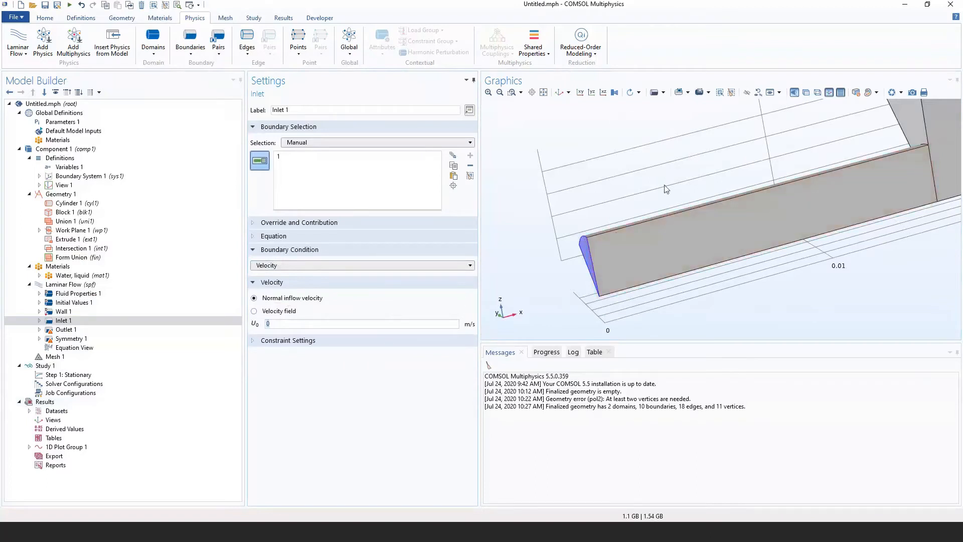
{"action": "scroll", "coordinate": [666, 189], "scroll_direction": "down", "scroll_amount": 5}
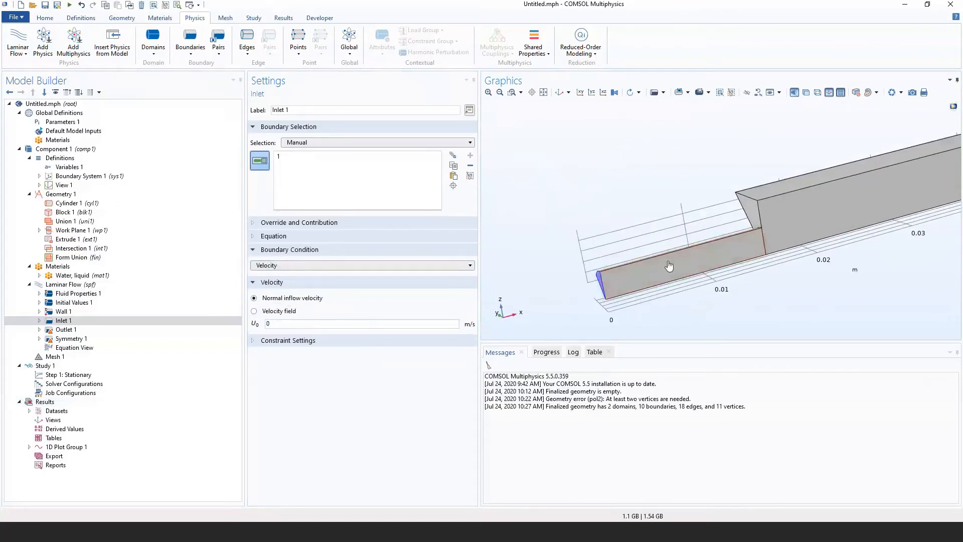
Set Inlet 1 to Fully developed flow and enter the parameter v0 as its average velocity.
{"action": "left_click", "coordinate": [358, 266]}
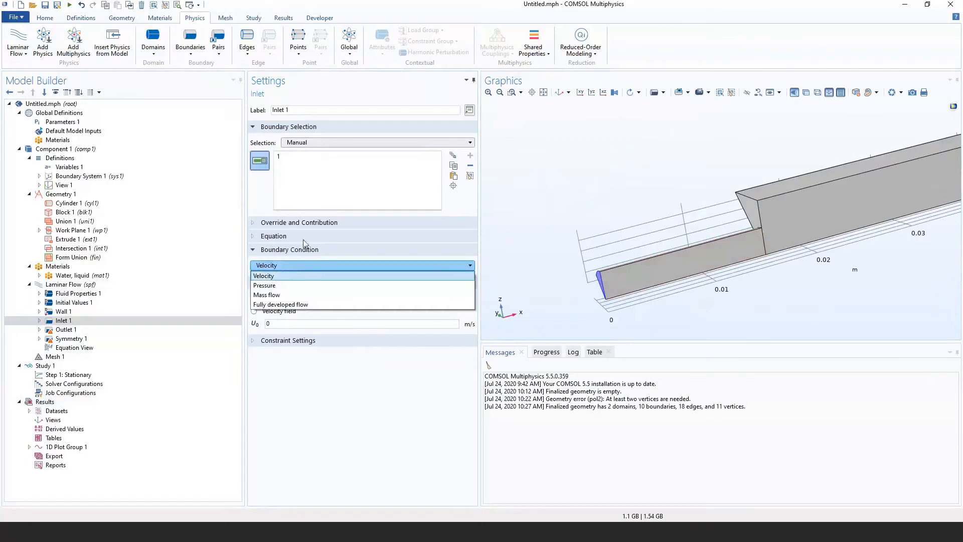
{"action": "left_click", "coordinate": [284, 304]}
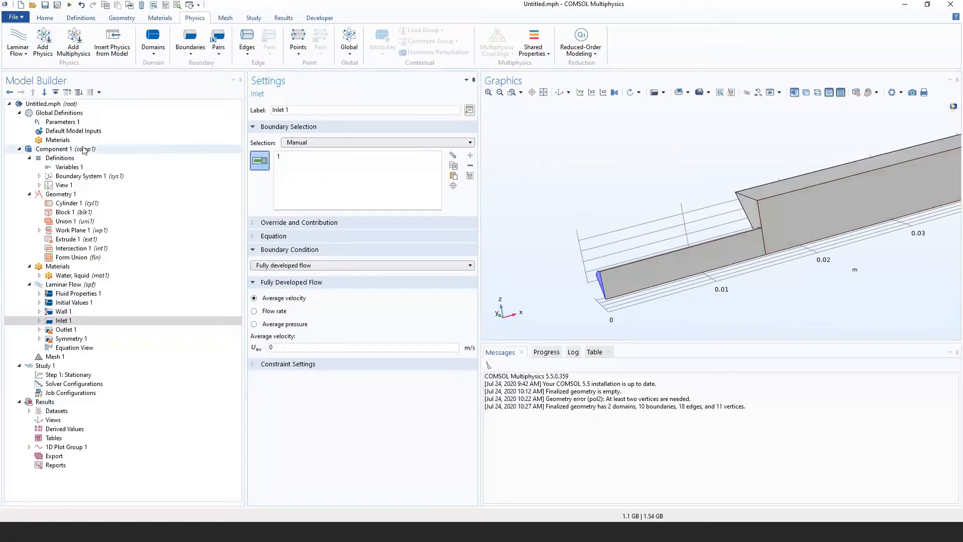
{"action": "left_click", "coordinate": [66, 123]}
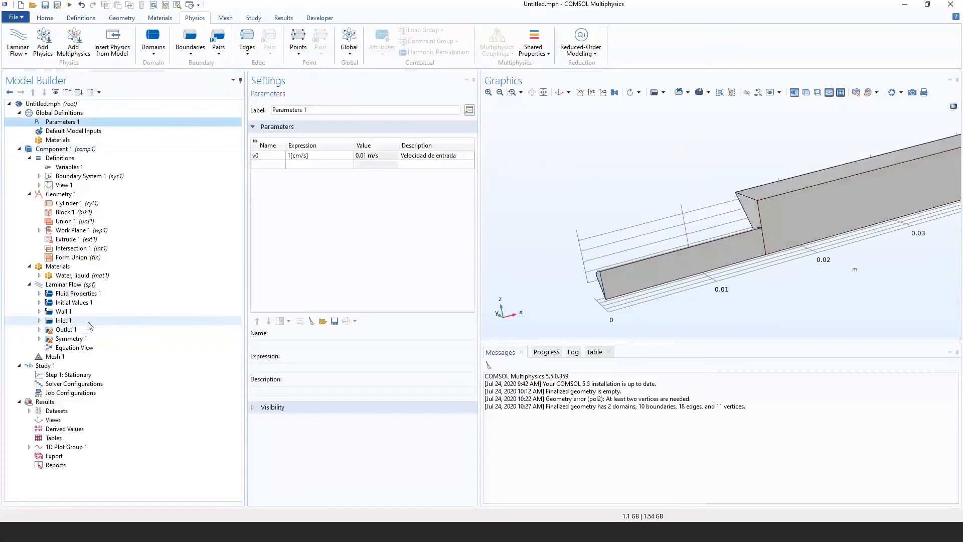
{"action": "left_click", "coordinate": [113, 320]}
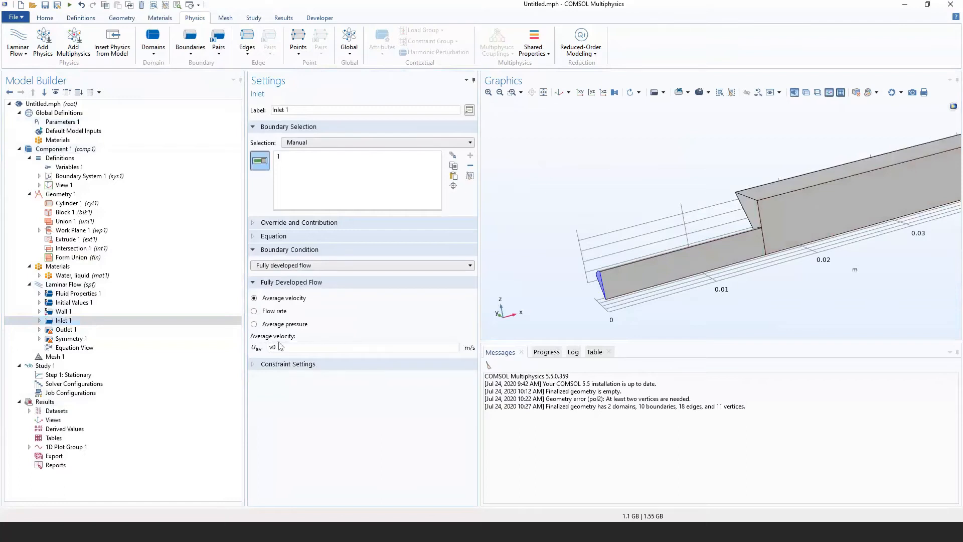
Try 1[cm/1] as the expression of parameter v0 and check the average velocity field of Inlet 1.
{"action": "left_click", "coordinate": [78, 124]}
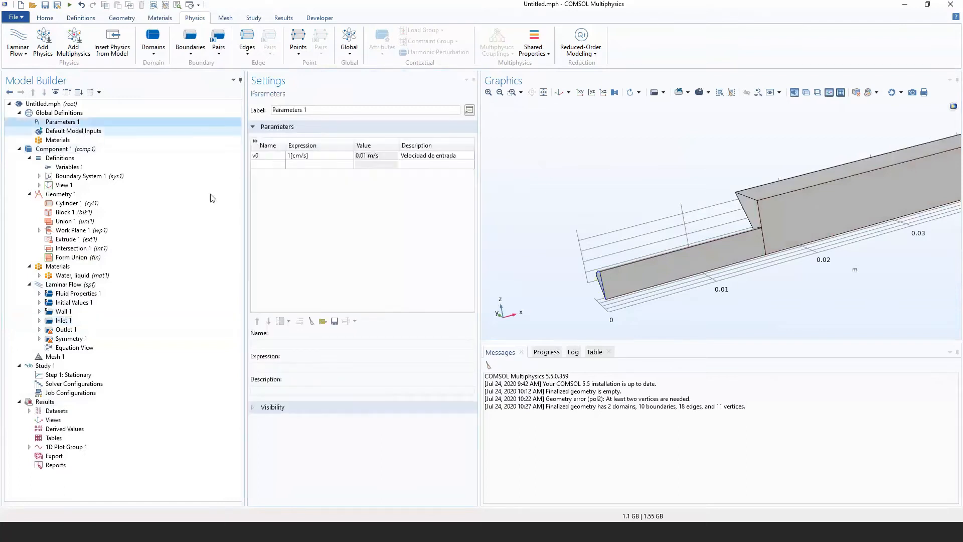
{"action": "left_click", "coordinate": [305, 156]}
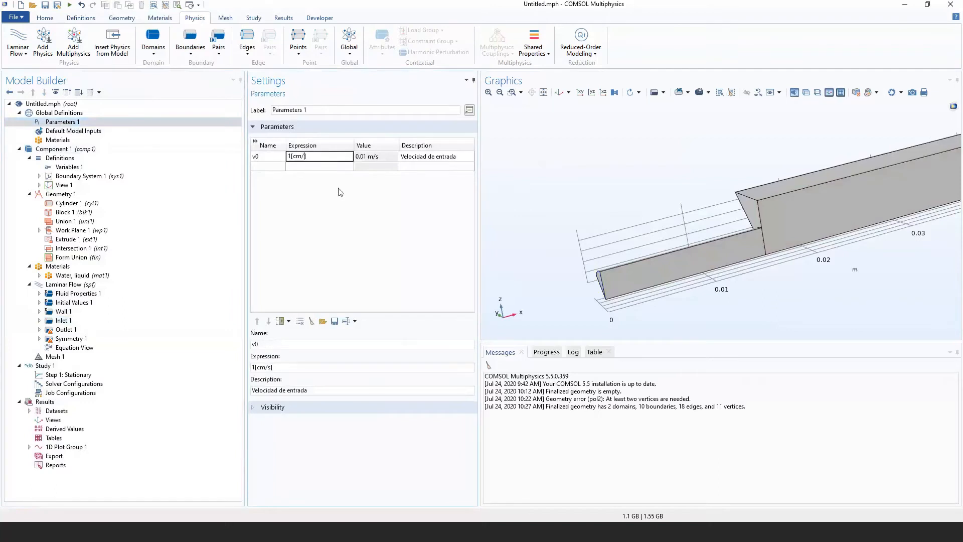
{"action": "type", "text": "1"}
{"action": "key", "text": "Return"}
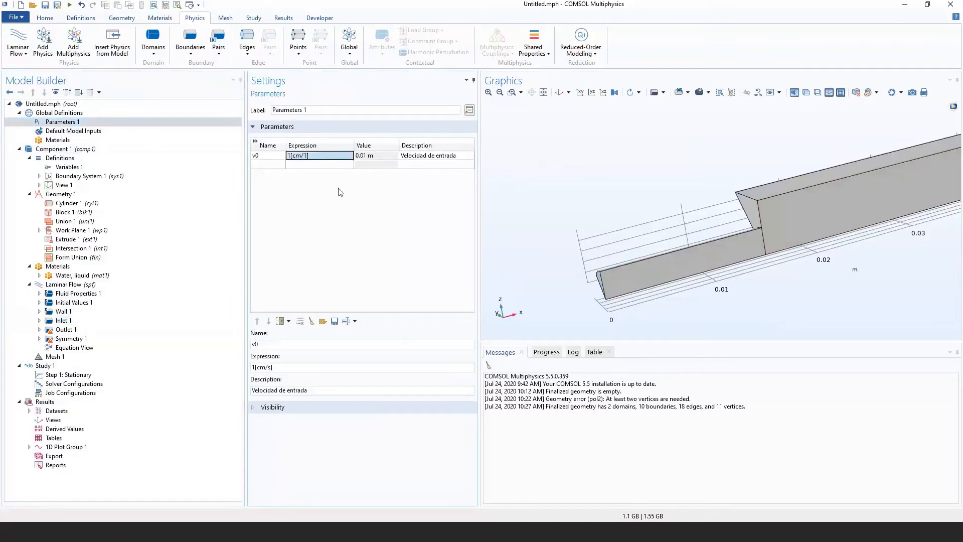
{"action": "left_click", "coordinate": [103, 321]}
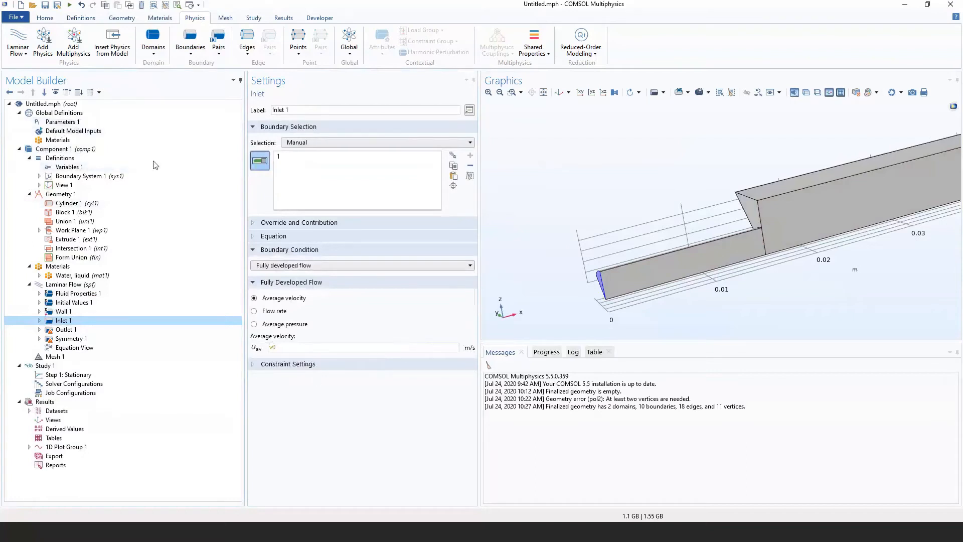
Restore the expression of parameter v0 to 1[cm/s] and recheck Inlet 1 and the parameter list.
{"action": "left_click", "coordinate": [60, 122]}
{"action": "left_click", "coordinate": [305, 158]}
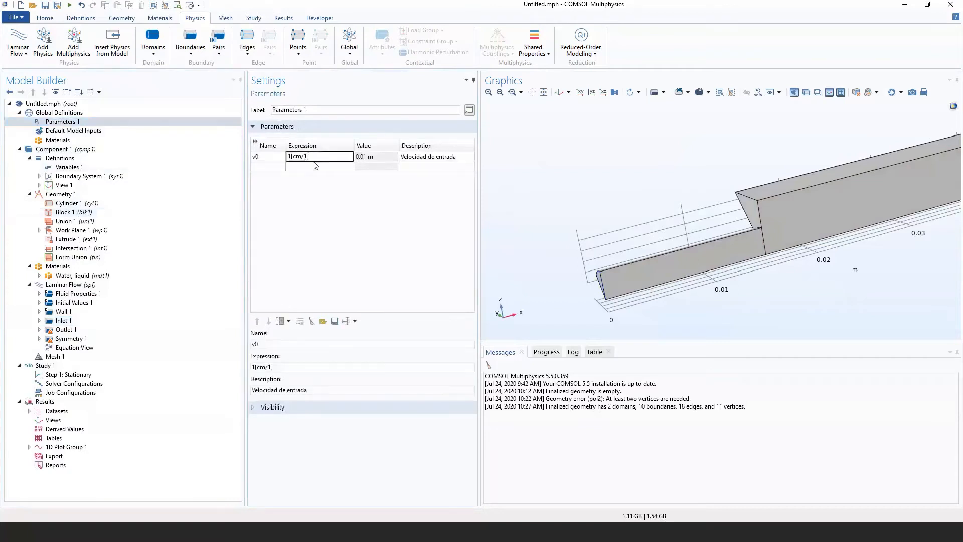
{"action": "key", "text": "BackSpace"}
{"action": "type", "text": "s"}
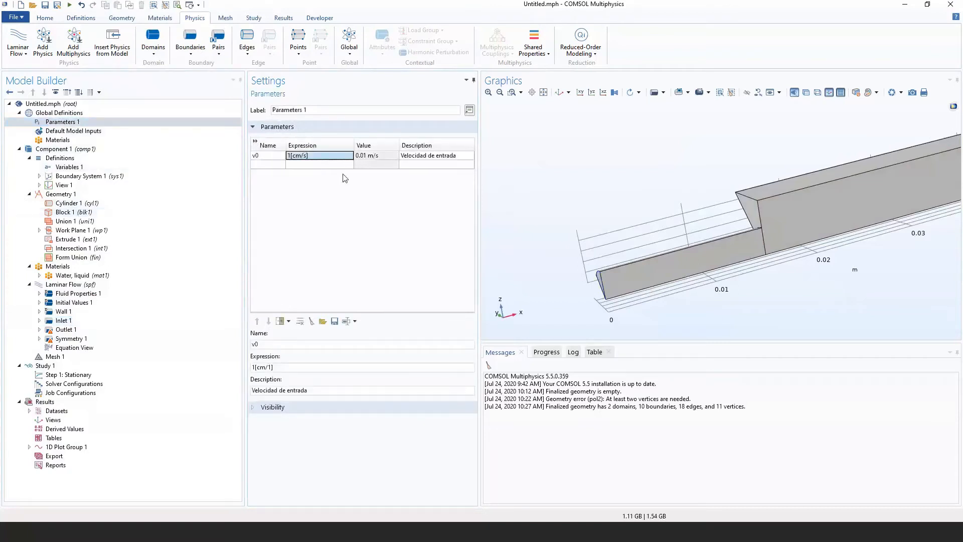
{"action": "left_click", "coordinate": [127, 320]}
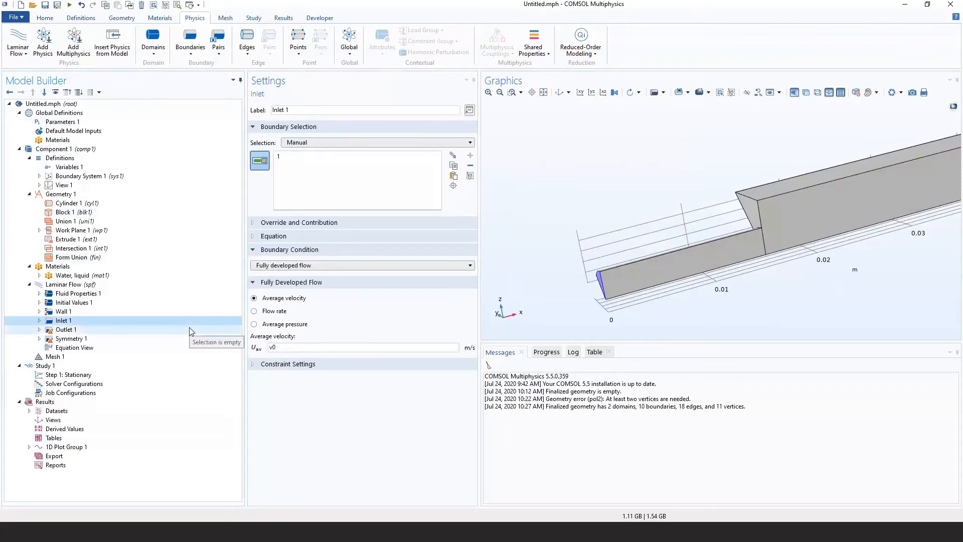
{"action": "left_click", "coordinate": [62, 122]}
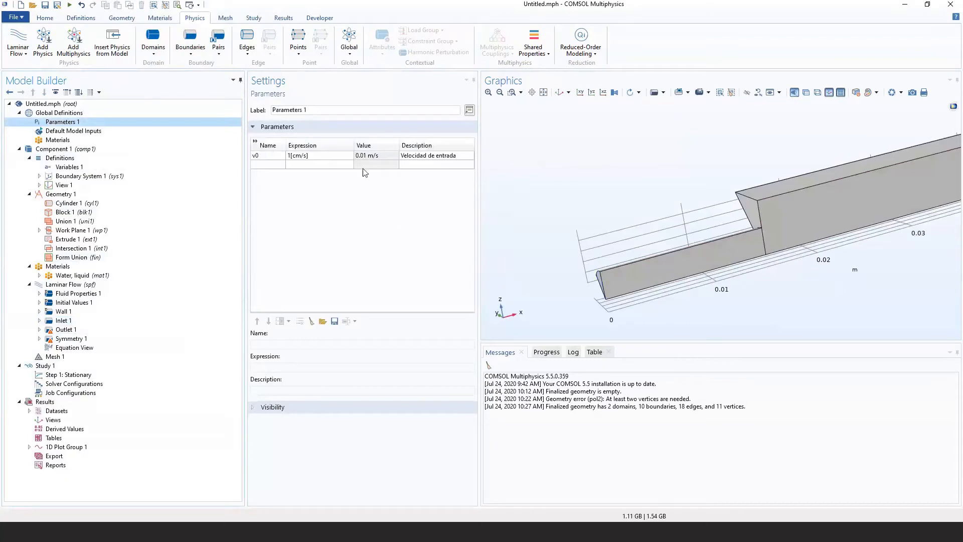
Assign the triangular end face of the wide channel section to Outlet 1.
{"action": "left_click", "coordinate": [110, 329]}
{"action": "scroll", "coordinate": [626, 148], "scroll_direction": "down", "scroll_amount": 3}
{"action": "left_click_drag", "start_coordinate": [721, 256], "coordinate": [681, 307]}
{"action": "scroll", "coordinate": [681, 307], "scroll_direction": "up", "scroll_amount": 3}
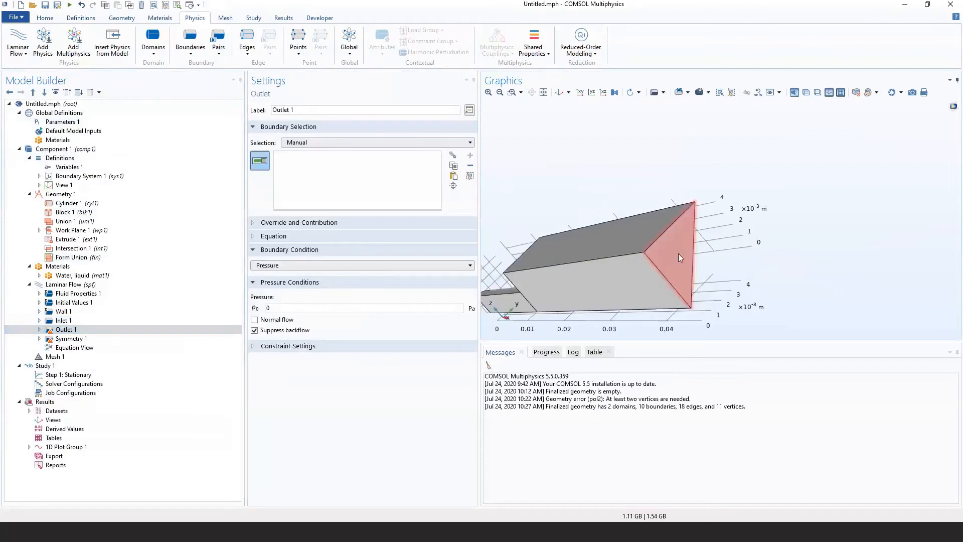
{"action": "left_click", "coordinate": [678, 254]}
{"action": "scroll", "coordinate": [643, 276], "scroll_direction": "down", "scroll_amount": 3}
{"action": "right_click_drag", "start_coordinate": [575, 293], "coordinate": [605, 295]}
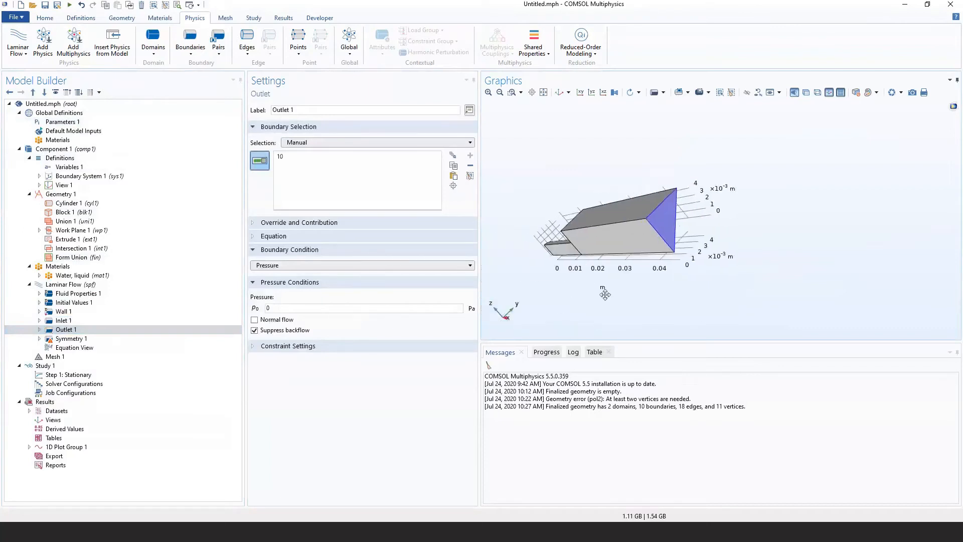
{"action": "left_click_drag", "start_coordinate": [606, 294], "coordinate": [669, 291]}
{"action": "right_click_drag", "start_coordinate": [669, 291], "coordinate": [723, 292]}
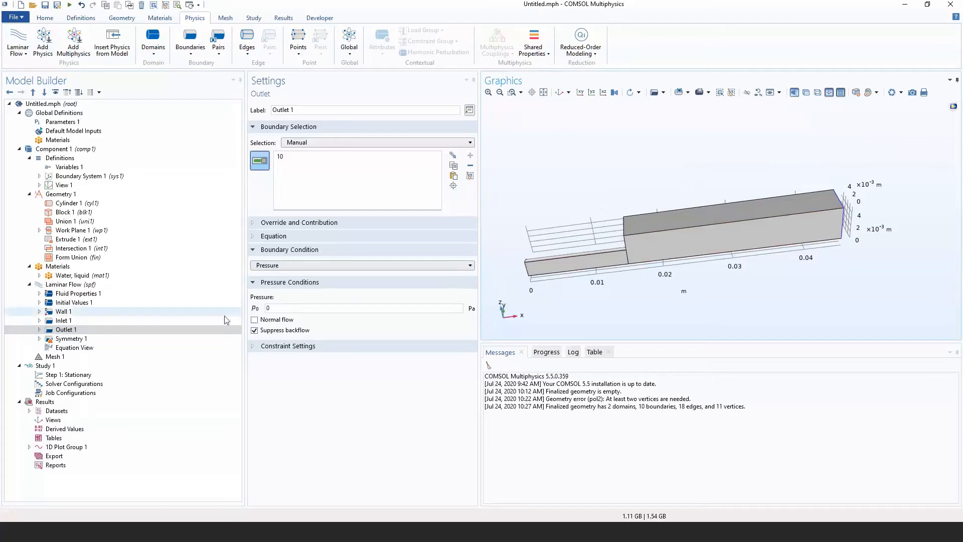
Review the boundary condition types available for Inlet 1, keeping Fully developed flow selected.
{"action": "left_click", "coordinate": [64, 320]}
{"action": "left_click", "coordinate": [289, 266]}
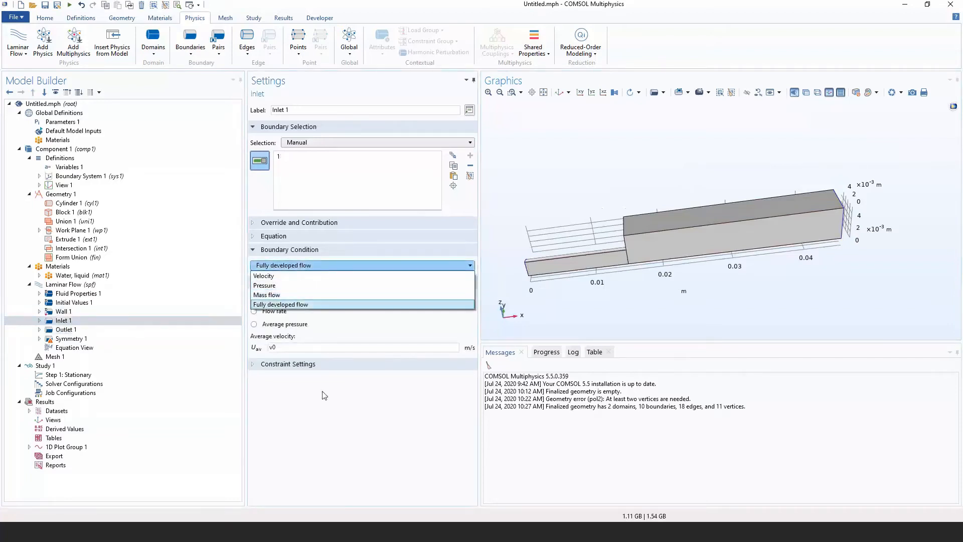
{"action": "left_click", "coordinate": [282, 305]}
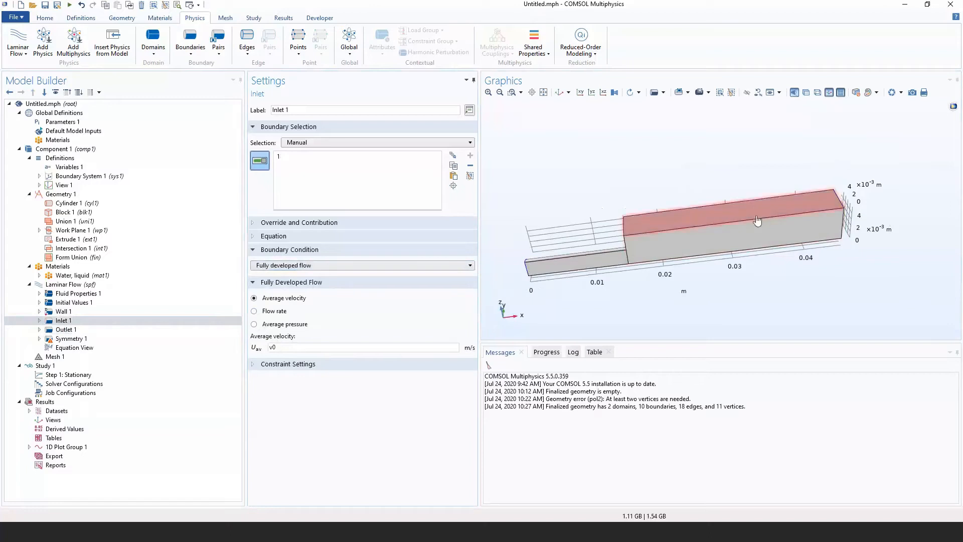
Enable Normal flow in the pressure condition of Outlet 1, checking its triangular end face.
{"action": "right_click_drag", "start_coordinate": [674, 296], "coordinate": [703, 304]}
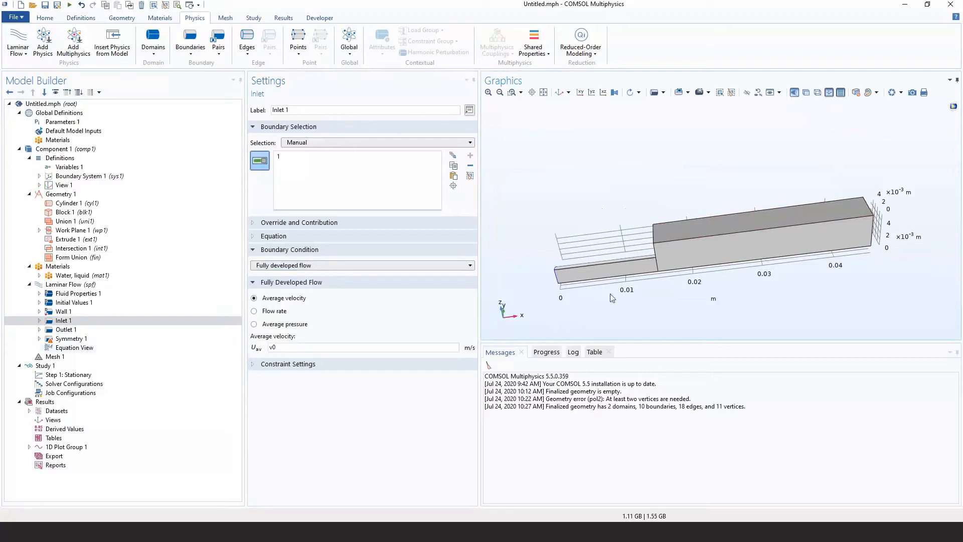
{"action": "left_click", "coordinate": [65, 329]}
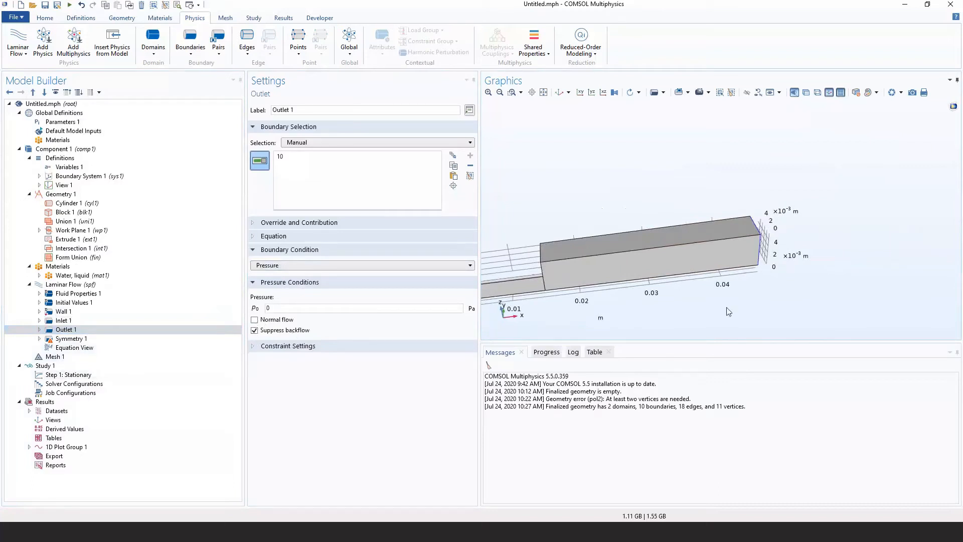
{"action": "right_click_drag", "start_coordinate": [763, 288], "coordinate": [749, 291]}
{"action": "scroll", "coordinate": [749, 292], "scroll_direction": "up", "scroll_amount": 4}
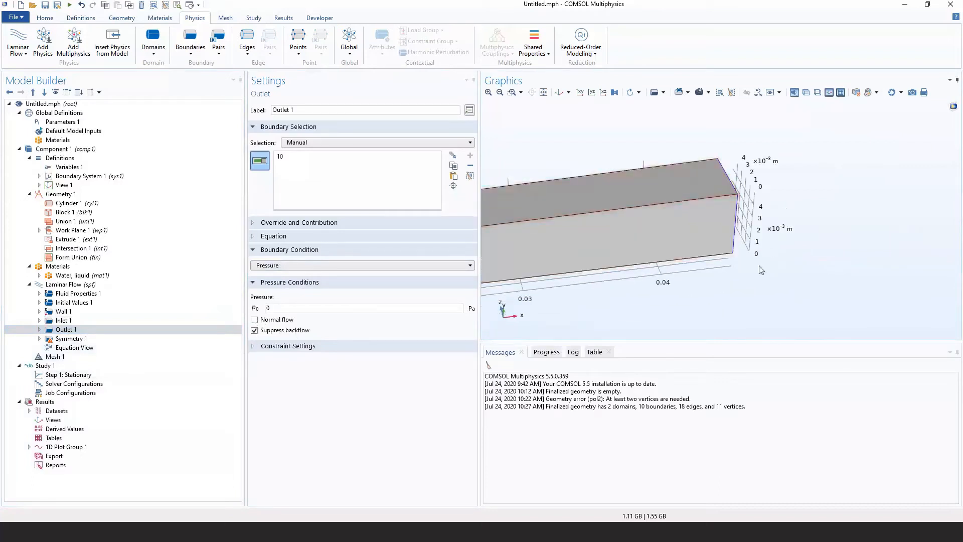
{"action": "left_click_drag", "start_coordinate": [759, 267], "coordinate": [706, 287]}
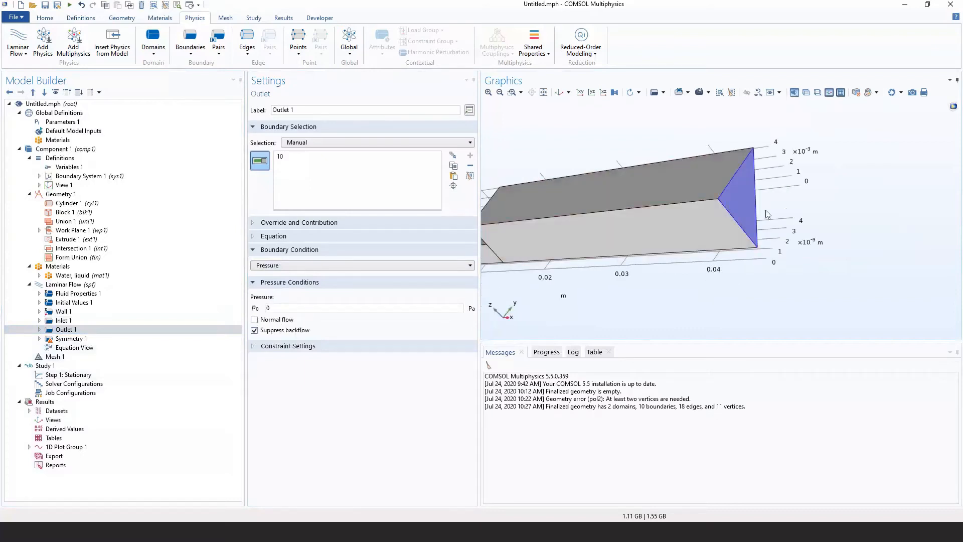
{"action": "scroll", "coordinate": [678, 115], "scroll_direction": "up", "scroll_amount": 4}
{"action": "scroll", "coordinate": [678, 118], "scroll_direction": "down", "scroll_amount": 4}
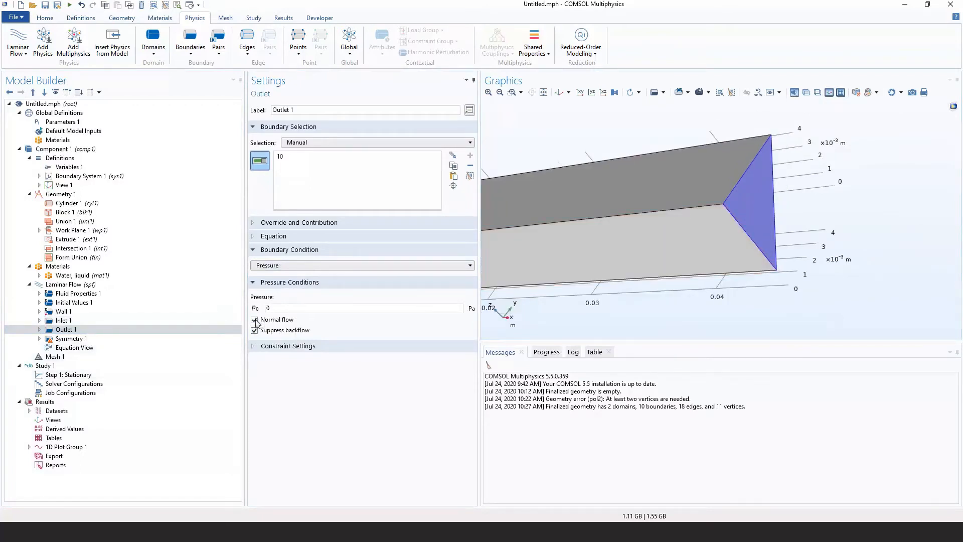
Inspect the outlet end of the channel and recheck the Normal flow option of Outlet 1, leaving it enabled.
{"action": "scroll", "coordinate": [760, 166], "scroll_direction": "down", "scroll_amount": 4}
{"action": "right_click_drag", "start_coordinate": [768, 269], "coordinate": [613, 293]}
{"action": "left_click_drag", "start_coordinate": [613, 293], "coordinate": [649, 290]}
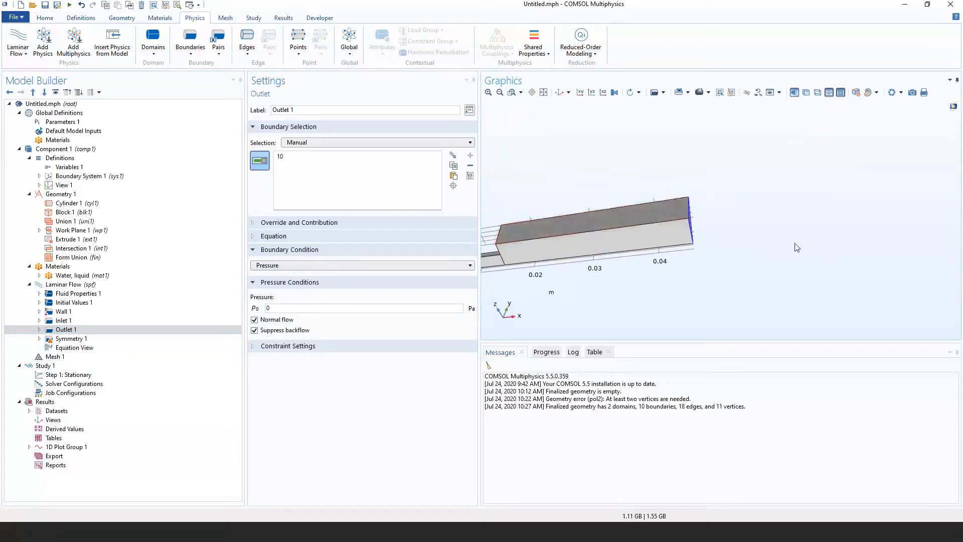
{"action": "left_click", "coordinate": [285, 320]}
{"action": "left_click", "coordinate": [269, 320]}
{"action": "middle_click_drag", "start_coordinate": [732, 266], "coordinate": [733, 296]}
{"action": "right_click_drag", "start_coordinate": [733, 296], "coordinate": [755, 286]}
{"action": "left_click", "coordinate": [559, 92]}
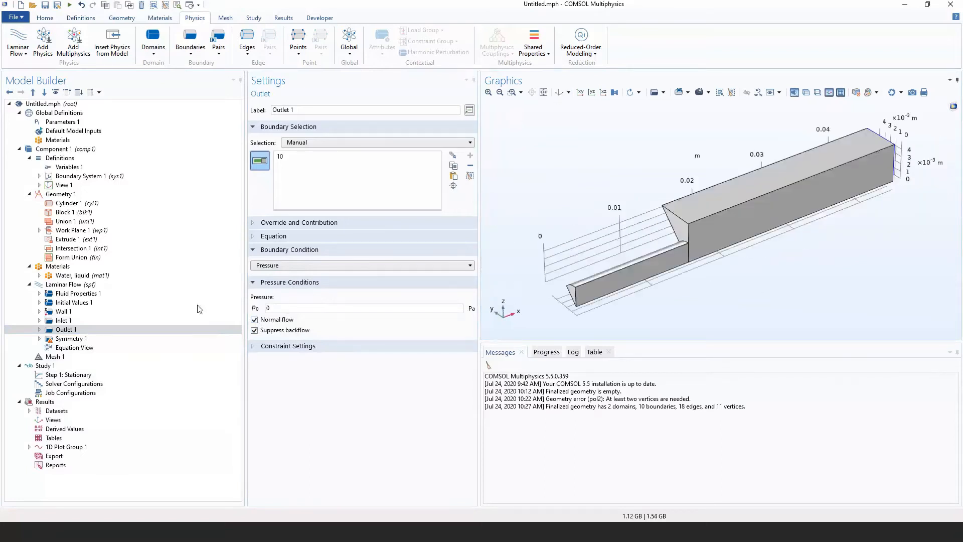
Build the geometry up to Block 1 to view the full cylinder and block from which the wedge is cut.
{"action": "left_click", "coordinate": [118, 340]}
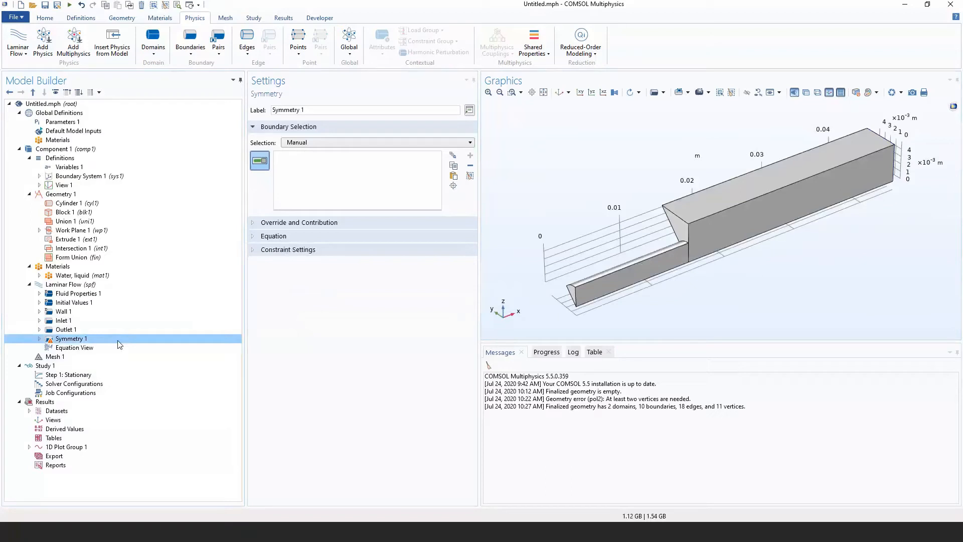
{"action": "left_click", "coordinate": [93, 212]}
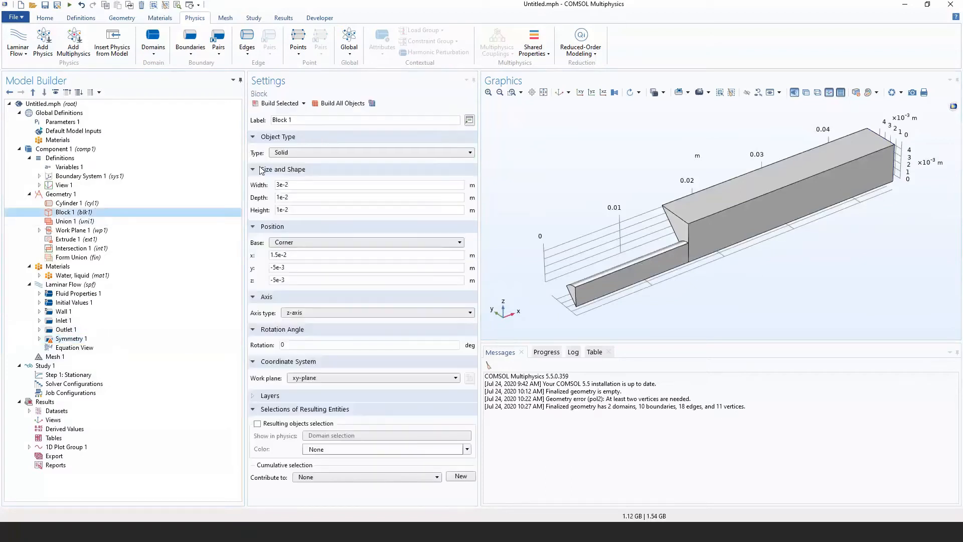
{"action": "left_click", "coordinate": [278, 103]}
{"action": "left_click_drag", "start_coordinate": [516, 177], "coordinate": [575, 146]}
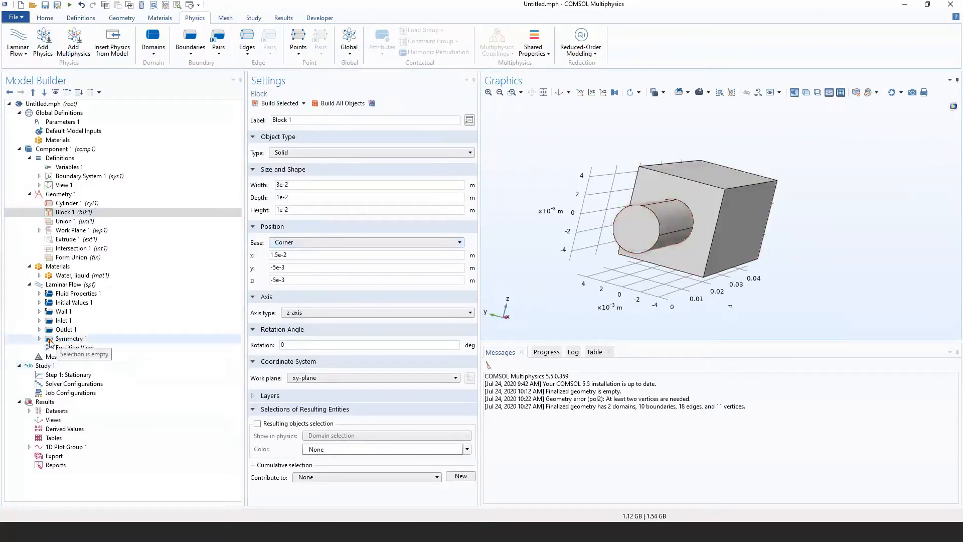
Return to Symmetry 1 and examine the flat side faces of the wedge for its boundary selection.
{"action": "left_click", "coordinate": [61, 339]}
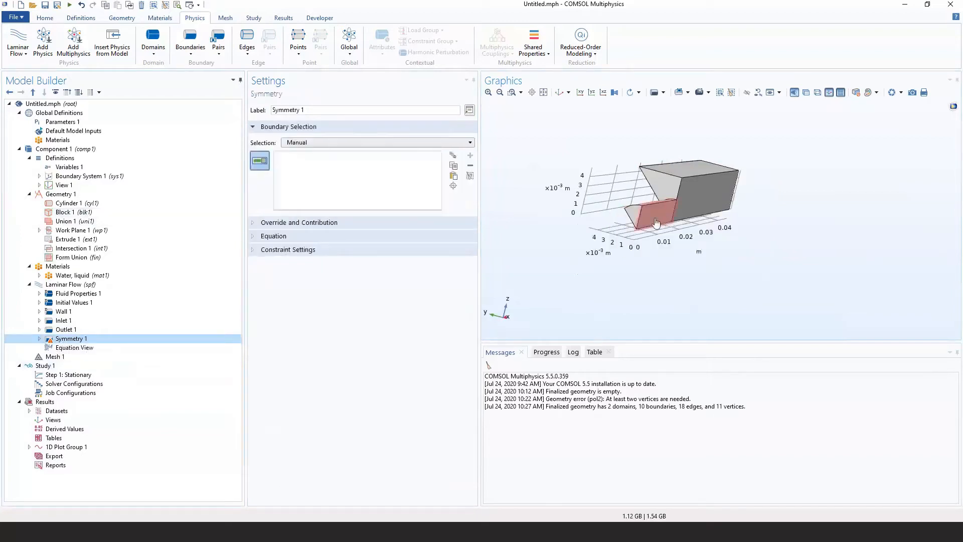
{"action": "scroll", "coordinate": [656, 222], "scroll_direction": "up", "scroll_amount": 5}
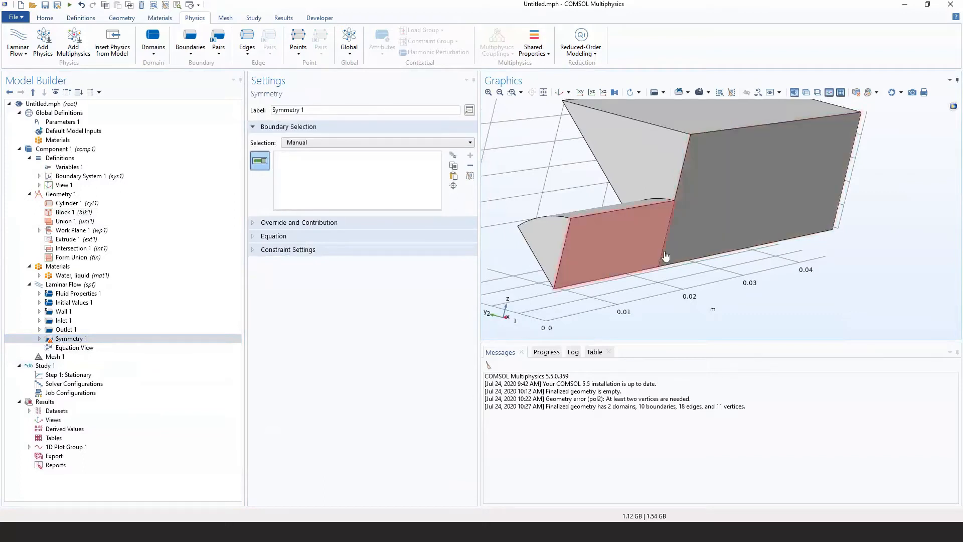
{"action": "left_click", "coordinate": [60, 342]}
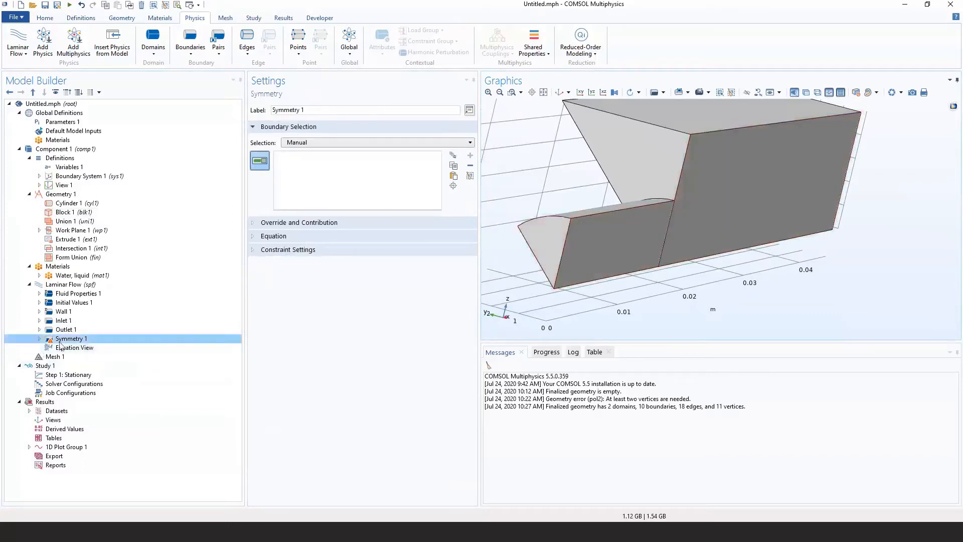
Assign the Symmetry condition to boundaries 2, 3, 6 and 7, the cut side faces of both channel sections.
{"action": "left_click", "coordinate": [620, 246]}
{"action": "left_click", "coordinate": [739, 217]}
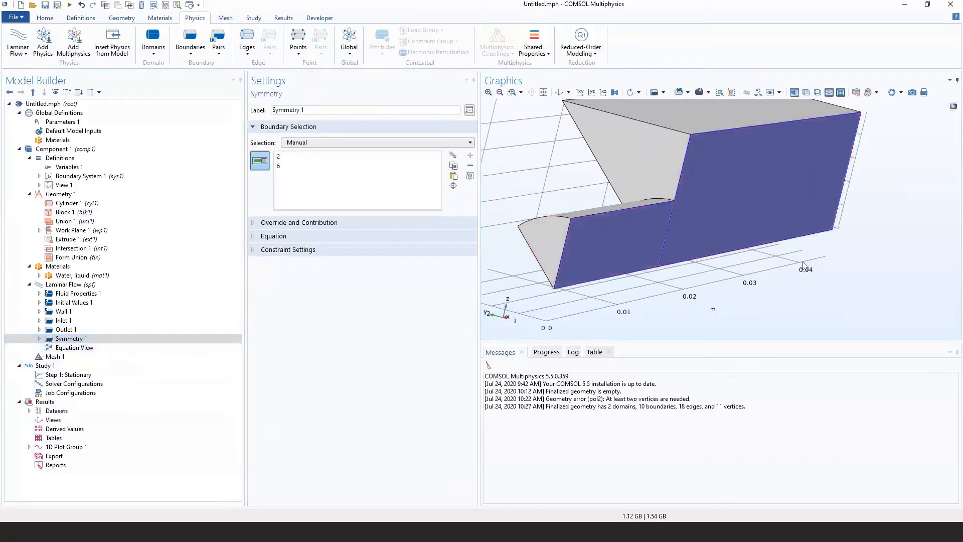
{"action": "right_click_drag", "start_coordinate": [803, 266], "coordinate": [791, 289]}
{"action": "scroll", "coordinate": [790, 286], "scroll_direction": "down", "scroll_amount": 3}
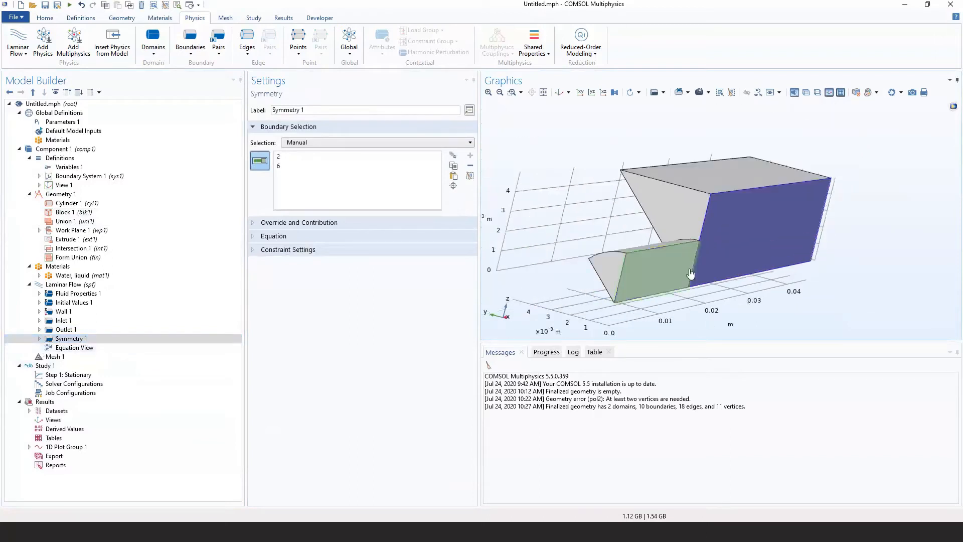
{"action": "mouse_move", "coordinate": [534, 236]}
{"action": "left_mouse_down"}
{"action": "mouse_move", "coordinate": [527, 230]}
{"action": "mouse_move", "coordinate": [536, 229]}
{"action": "left_mouse_up"}
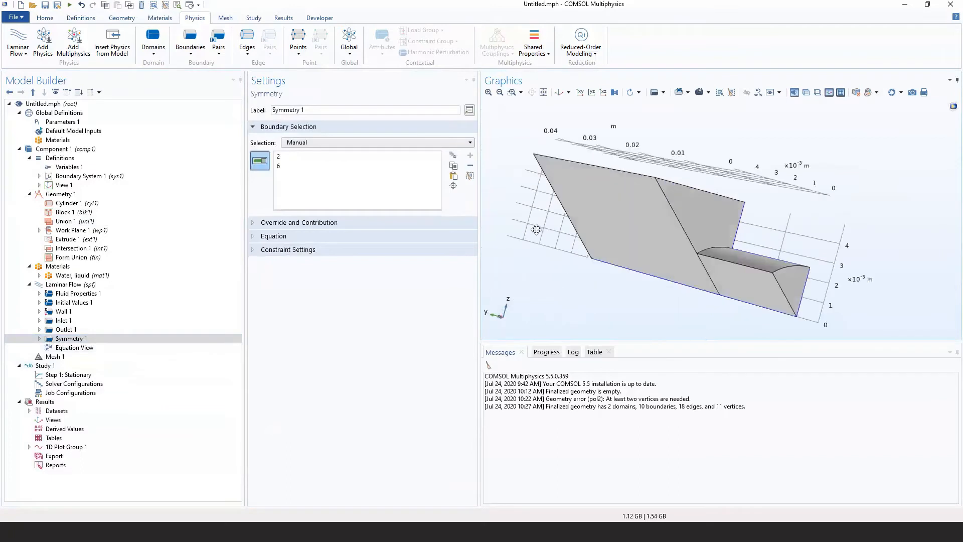
{"action": "left_click", "coordinate": [627, 226]}
{"action": "left_click", "coordinate": [747, 281]}
{"action": "left_click_drag", "start_coordinate": [590, 271], "coordinate": [565, 269]}
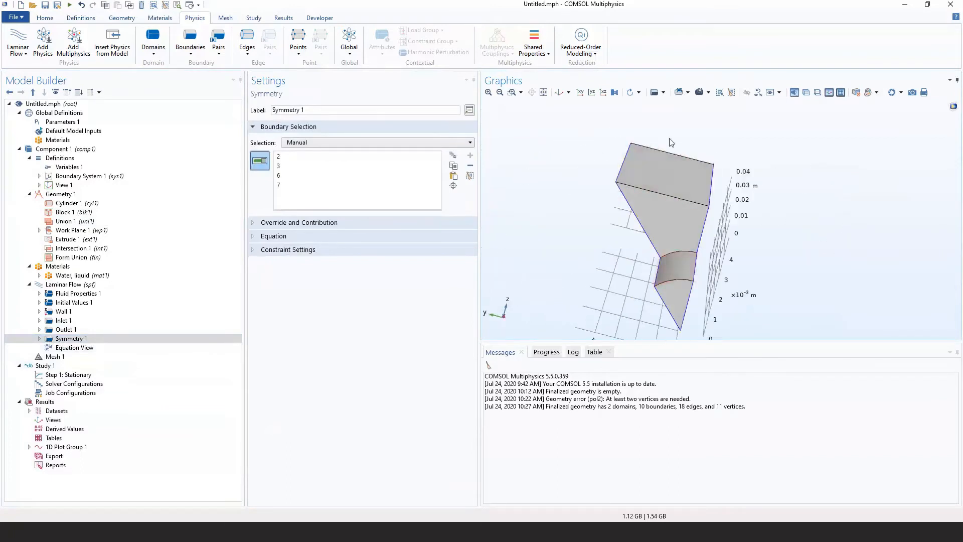
{"action": "left_click_drag", "start_coordinate": [652, 171], "coordinate": [582, 291]}
{"action": "left_click_drag", "start_coordinate": [514, 226], "coordinate": [548, 203]}
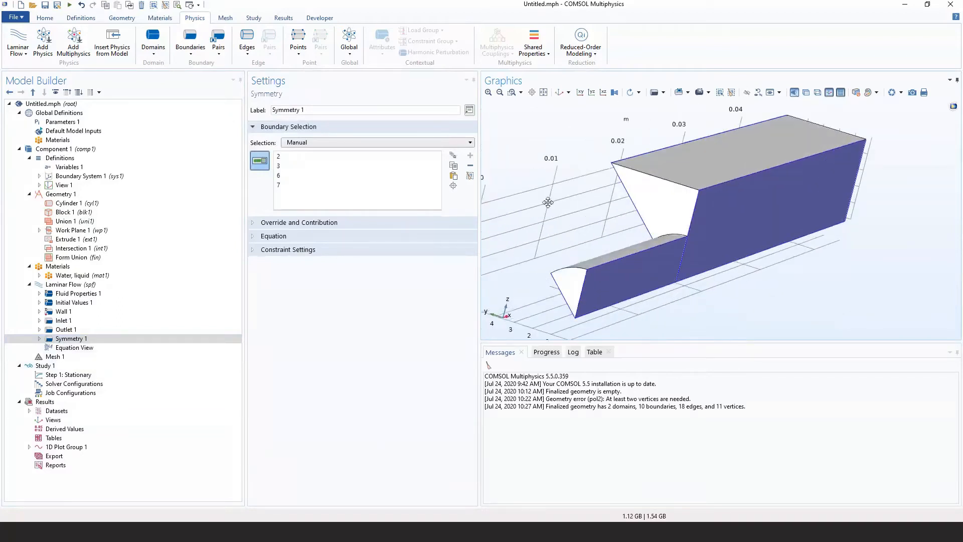
{"action": "right_click_drag", "start_coordinate": [548, 202], "coordinate": [559, 205]}
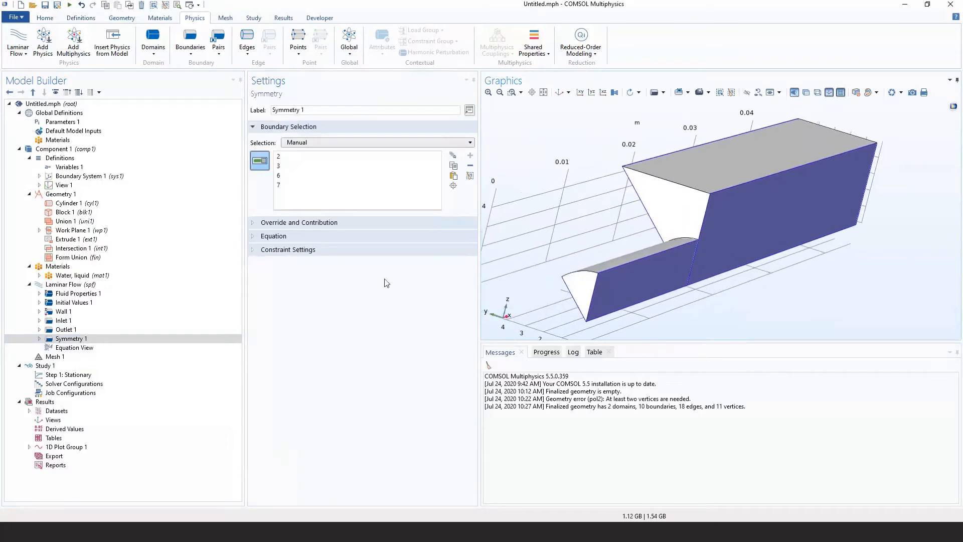
Build Mesh 1 as a physics-controlled mesh with the Extra coarse element size.
{"action": "left_click", "coordinate": [134, 357]}
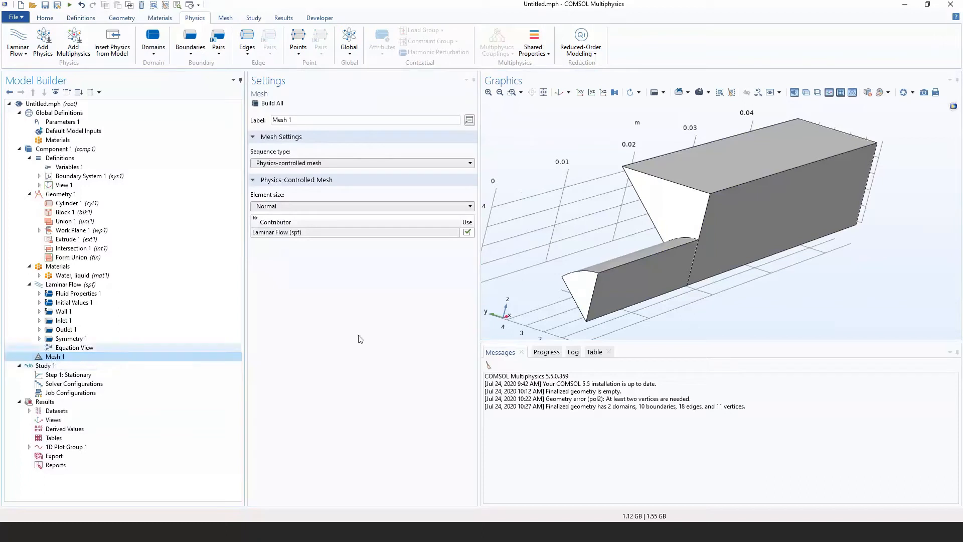
{"action": "left_click", "coordinate": [339, 164]}
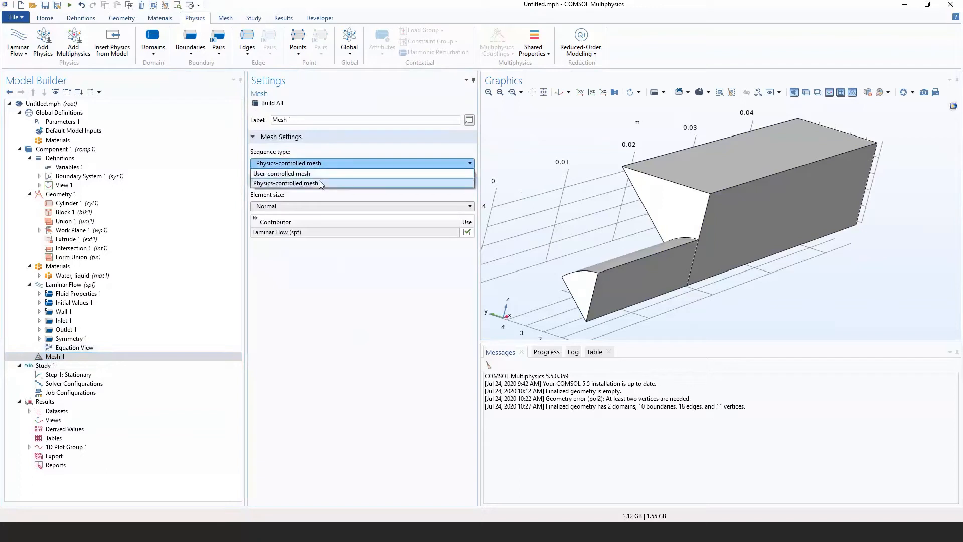
{"action": "left_click", "coordinate": [269, 183]}
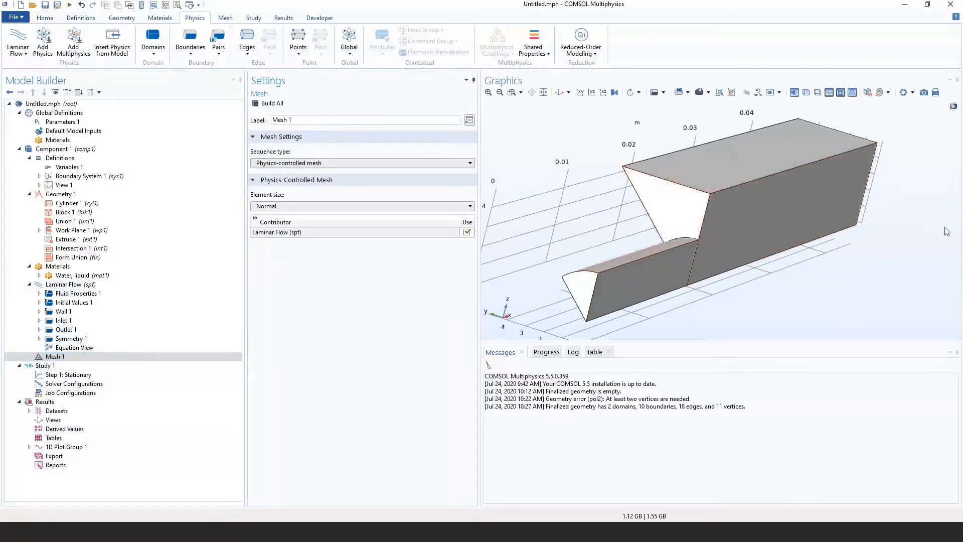
{"action": "left_click", "coordinate": [296, 208]}
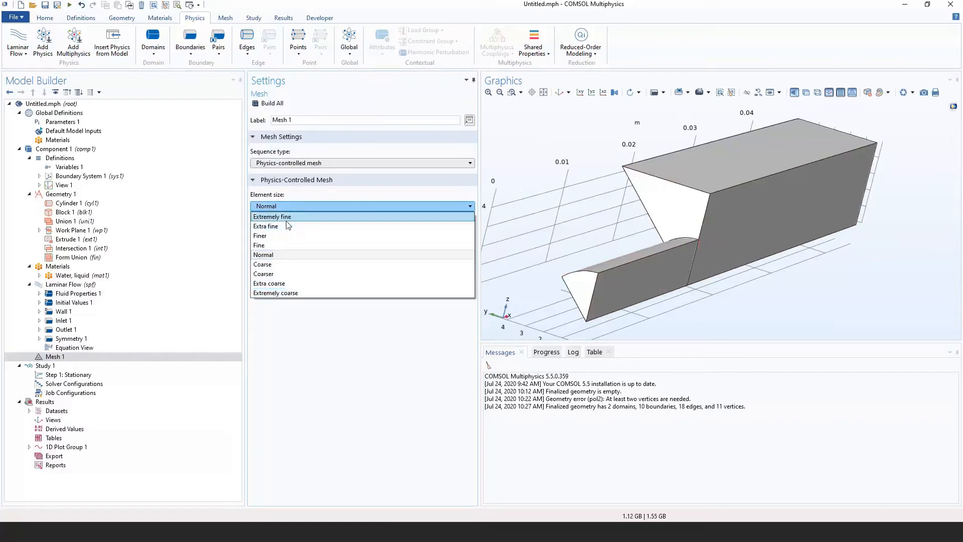
{"action": "left_click", "coordinate": [286, 284]}
{"action": "left_click", "coordinate": [282, 105]}
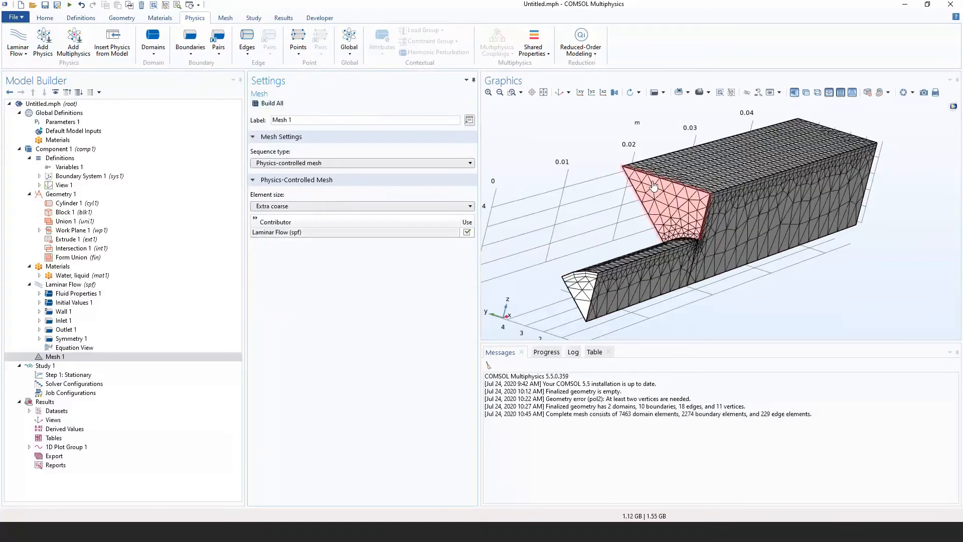
Examine the mesh at the inlet end of the narrow channel, including the layered elements along its curved wall.
{"action": "right_click_drag", "start_coordinate": [613, 193], "coordinate": [589, 192]}
{"action": "left_click_drag", "start_coordinate": [562, 252], "coordinate": [584, 217]}
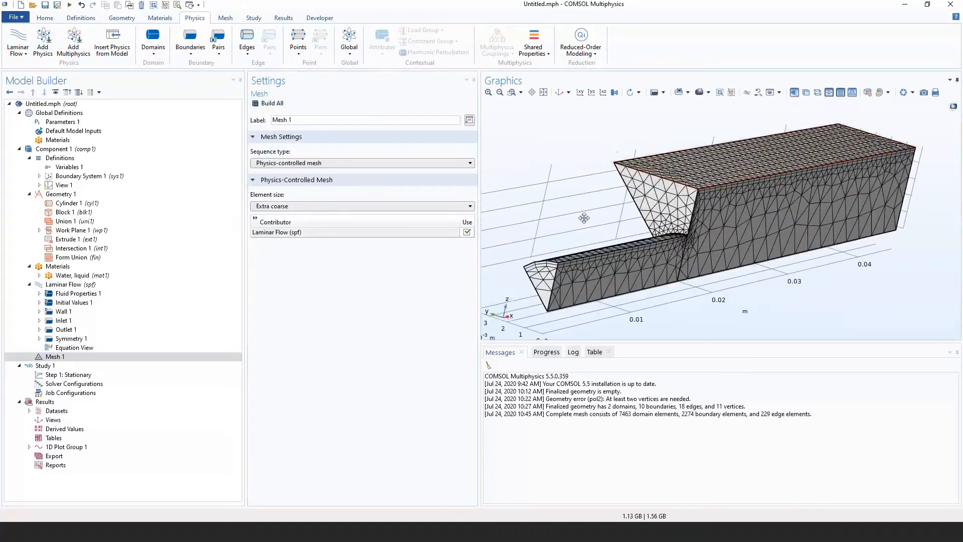
{"action": "scroll", "coordinate": [585, 218], "scroll_direction": "up", "scroll_amount": 5}
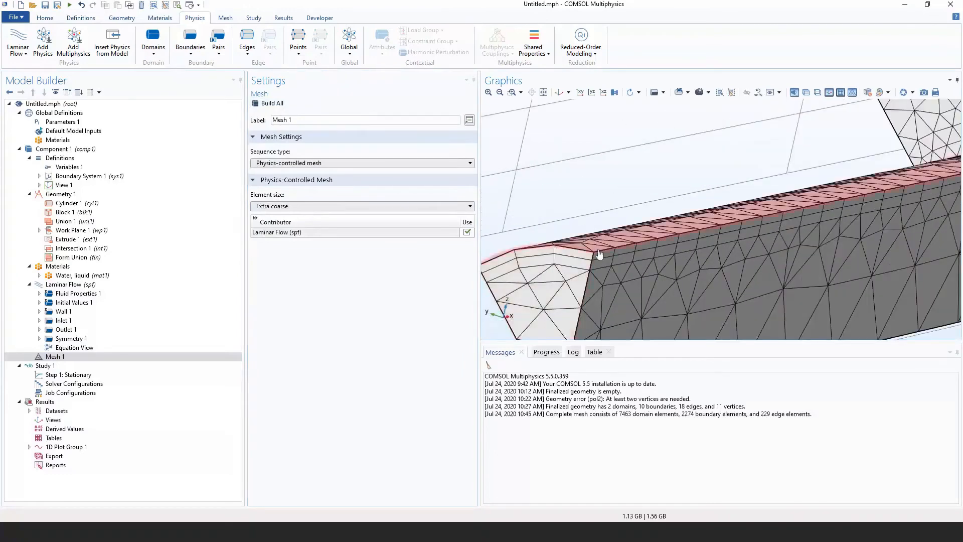
{"action": "scroll", "coordinate": [722, 139], "scroll_direction": "down", "scroll_amount": 2}
{"action": "scroll", "coordinate": [595, 217], "scroll_direction": "up", "scroll_amount": 3}
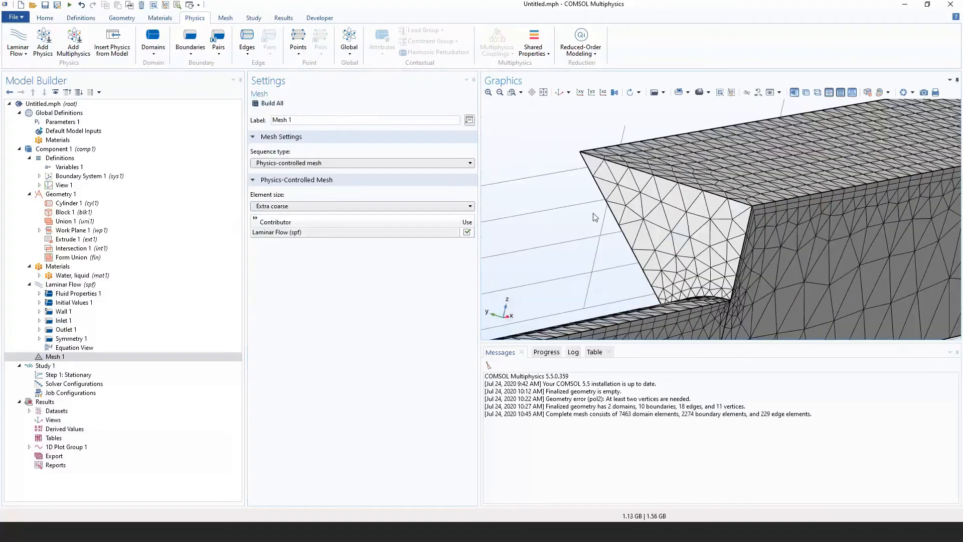
{"action": "left_click_drag", "start_coordinate": [596, 217], "coordinate": [554, 228]}
{"action": "right_click_drag", "start_coordinate": [583, 201], "coordinate": [790, 121]}
{"action": "right_click_drag", "start_coordinate": [556, 160], "coordinate": [803, 133]}
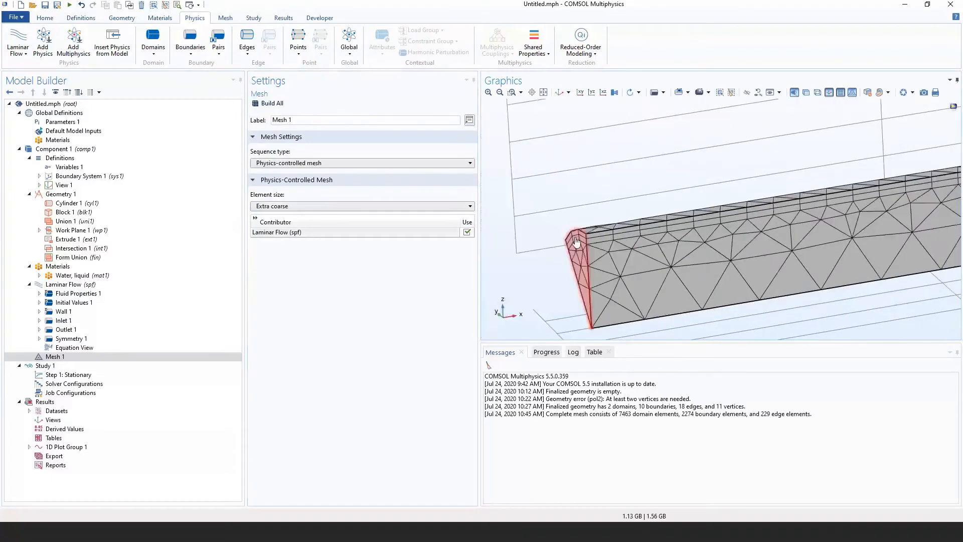
{"action": "scroll", "coordinate": [576, 240], "scroll_direction": "up", "scroll_amount": 3}
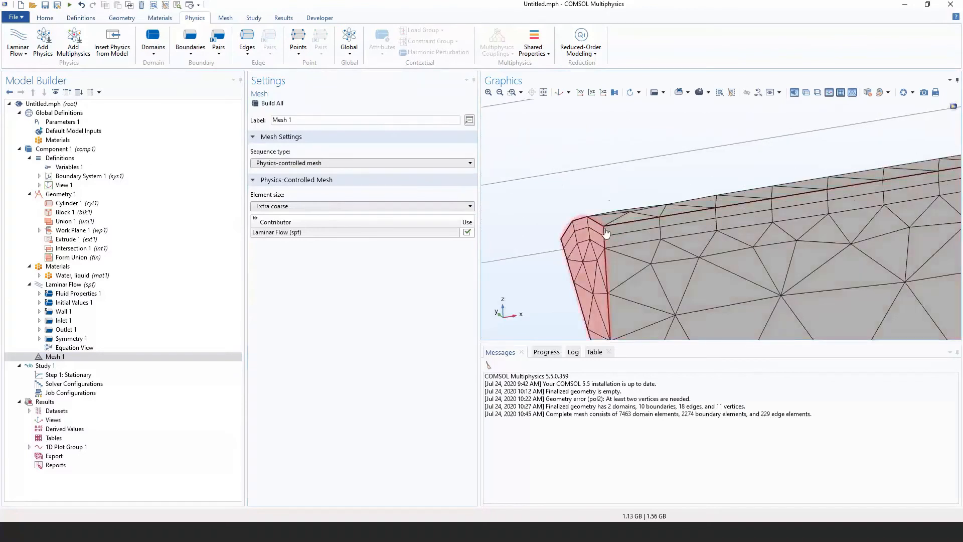
{"action": "scroll", "coordinate": [605, 231], "scroll_direction": "up", "scroll_amount": 2}
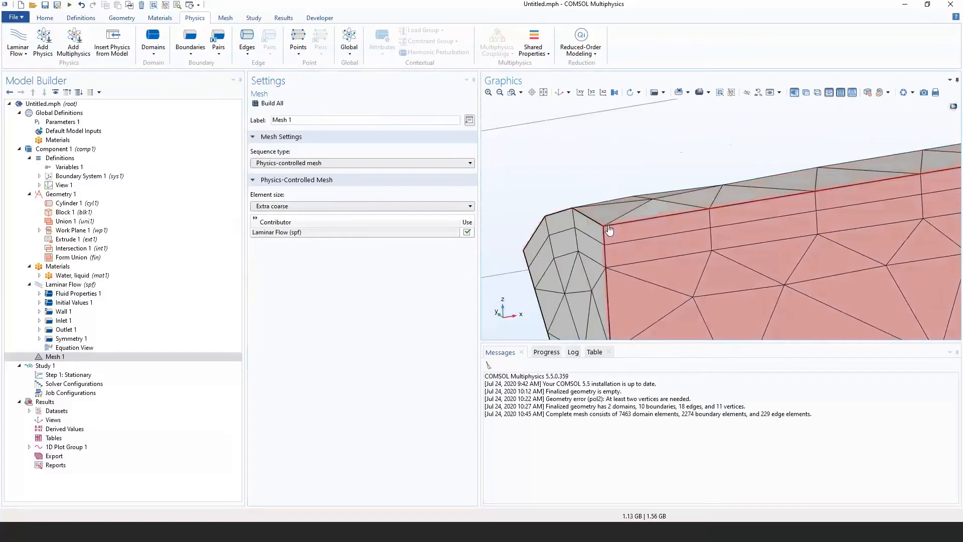
{"action": "scroll", "coordinate": [635, 266], "scroll_direction": "down", "scroll_amount": 2}
{"action": "scroll", "coordinate": [636, 264], "scroll_direction": "up", "scroll_amount": 2}
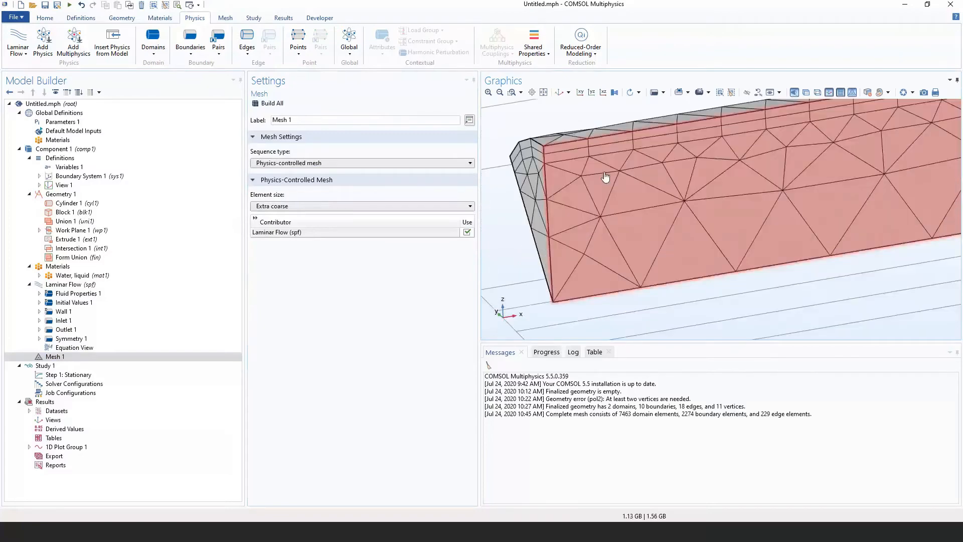
{"action": "scroll", "coordinate": [567, 190], "scroll_direction": "down", "scroll_amount": 2}
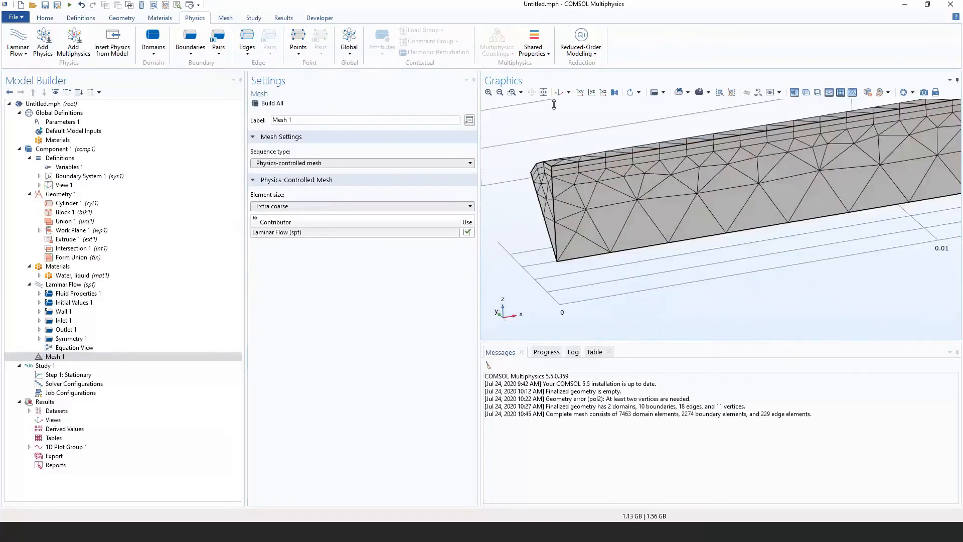
{"action": "scroll", "coordinate": [562, 200], "scroll_direction": "up", "scroll_amount": 3}
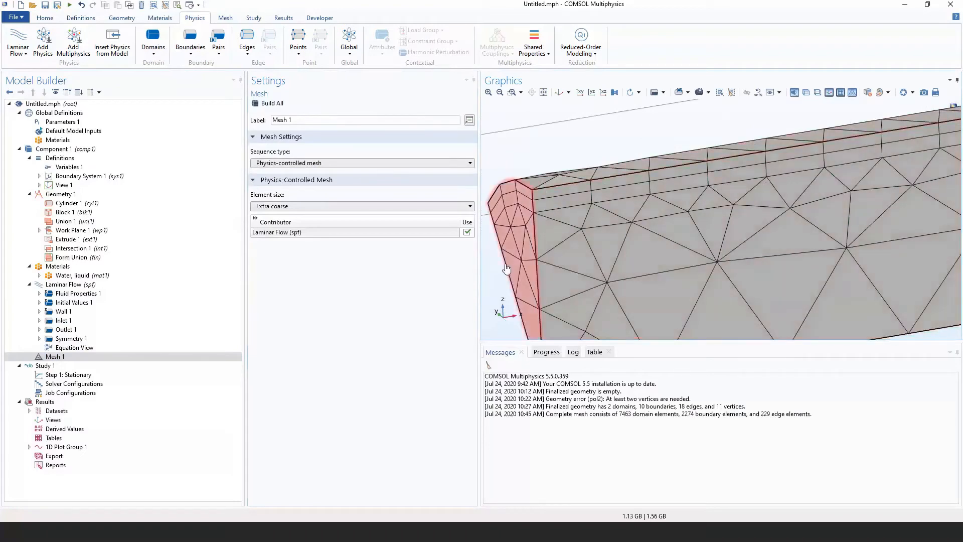
Examine the mesh where the narrow channel meets the larger block and along the block's side face.
{"action": "scroll", "coordinate": [629, 220], "scroll_direction": "down", "scroll_amount": 4}
{"action": "right_click_drag", "start_coordinate": [629, 219], "coordinate": [539, 349]}
{"action": "right_click_drag", "start_coordinate": [814, 158], "coordinate": [591, 231]}
{"action": "scroll", "coordinate": [686, 172], "scroll_direction": "down", "scroll_amount": 2}
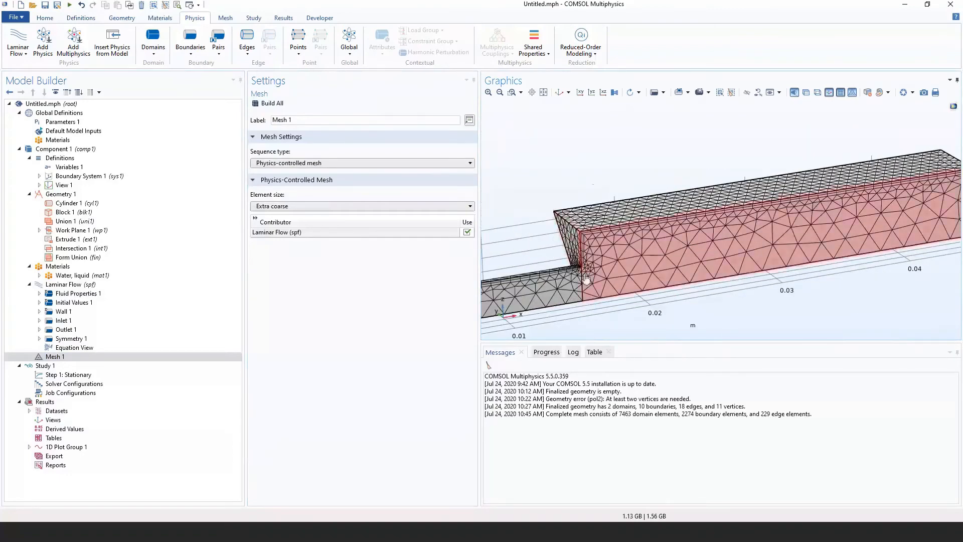
{"action": "middle_click_drag", "start_coordinate": [586, 279], "coordinate": [552, 255]}
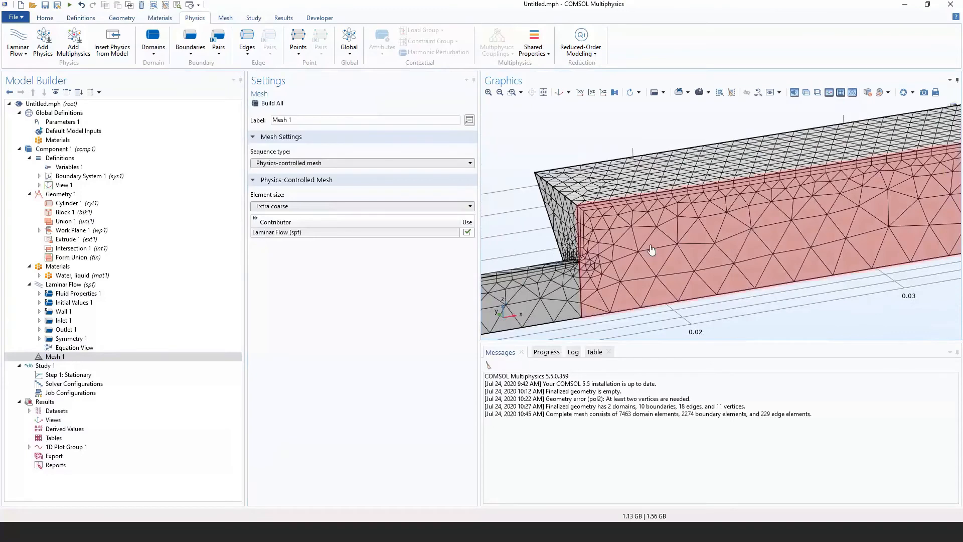
{"action": "scroll", "coordinate": [652, 250], "scroll_direction": "down", "scroll_amount": 6}
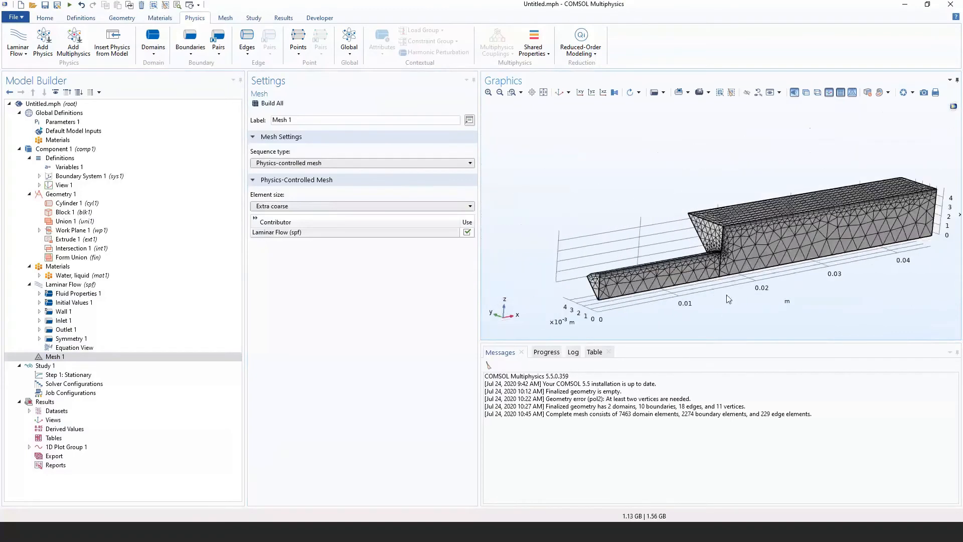
{"action": "right_click_drag", "start_coordinate": [728, 296], "coordinate": [700, 295]}
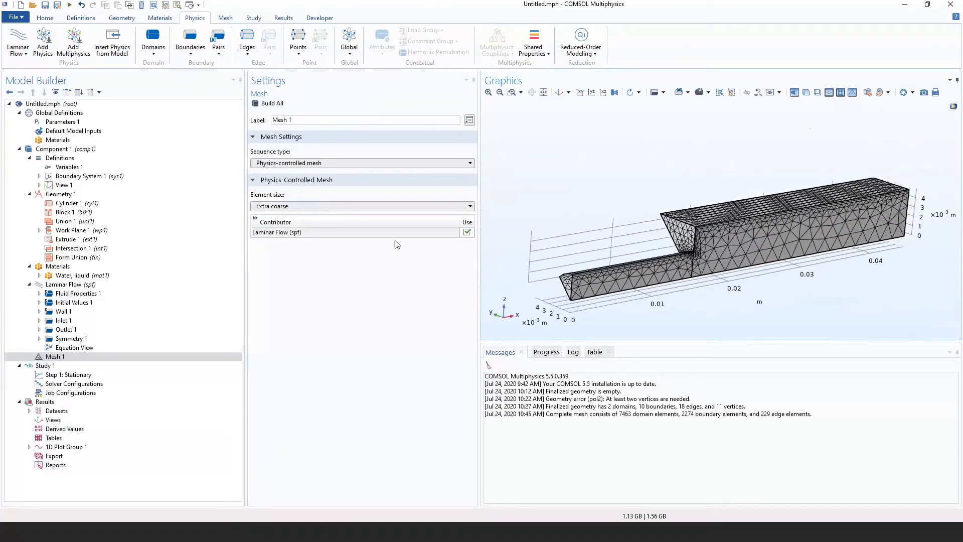
{"action": "left_click", "coordinate": [352, 207]}
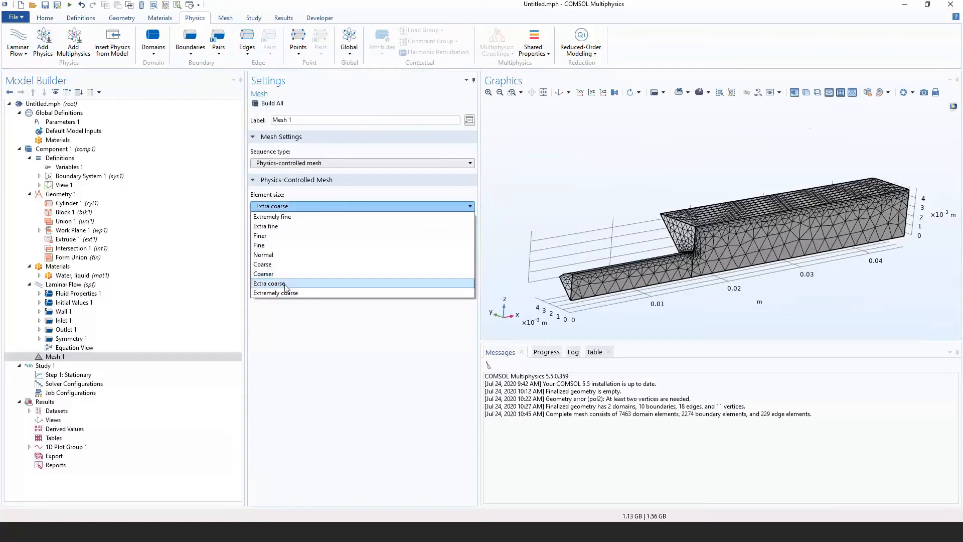
{"action": "left_click", "coordinate": [286, 284]}
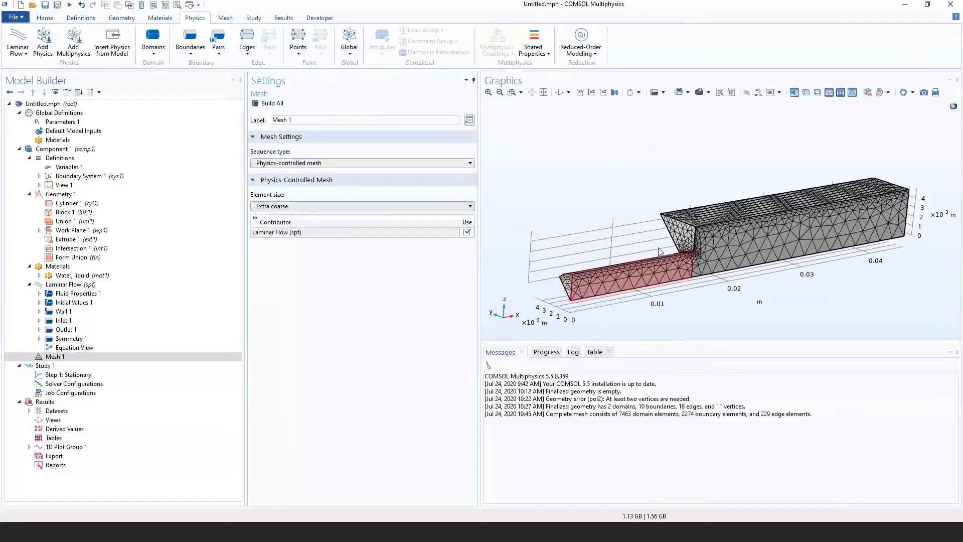
{"action": "right_click_drag", "start_coordinate": [691, 163], "coordinate": [598, 192]}
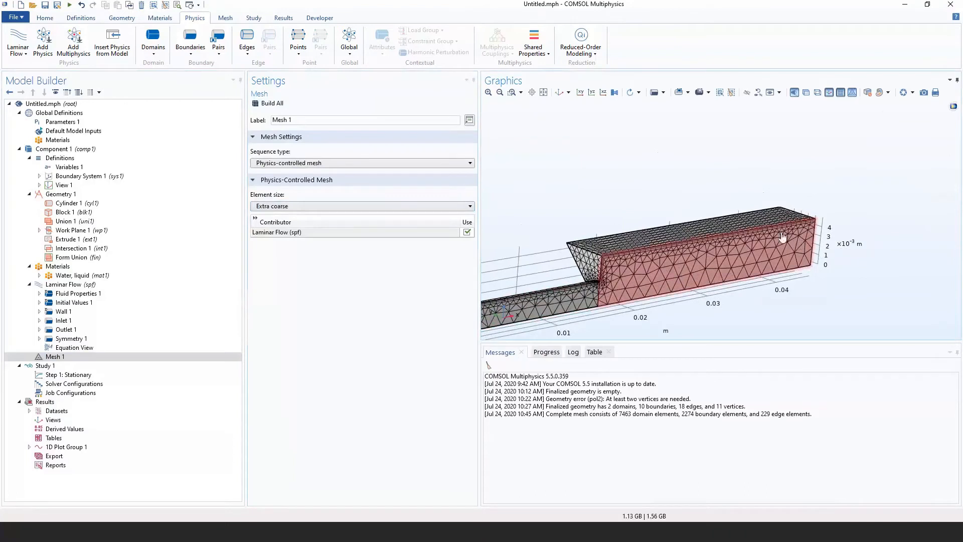
{"action": "right_click_drag", "start_coordinate": [739, 182], "coordinate": [821, 159]}
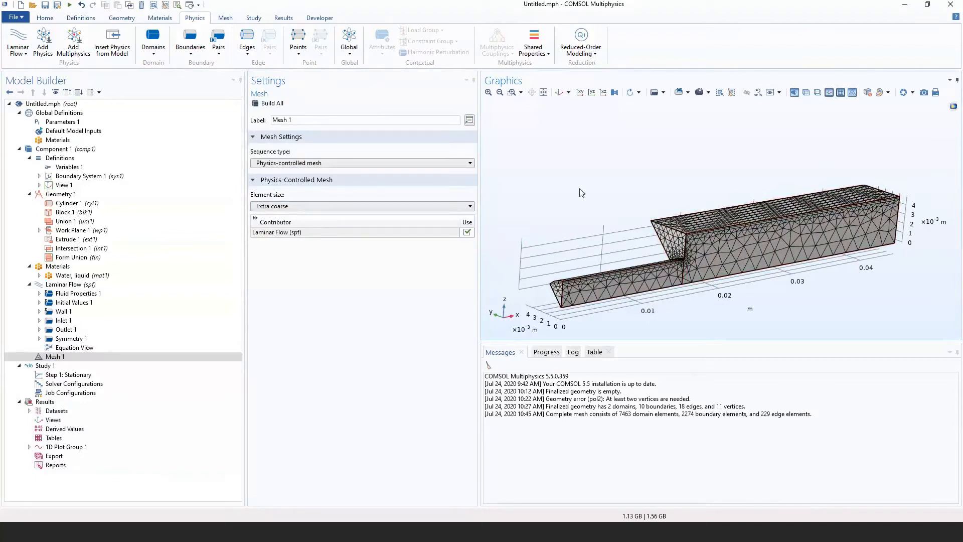
{"action": "left_click", "coordinate": [289, 206]}
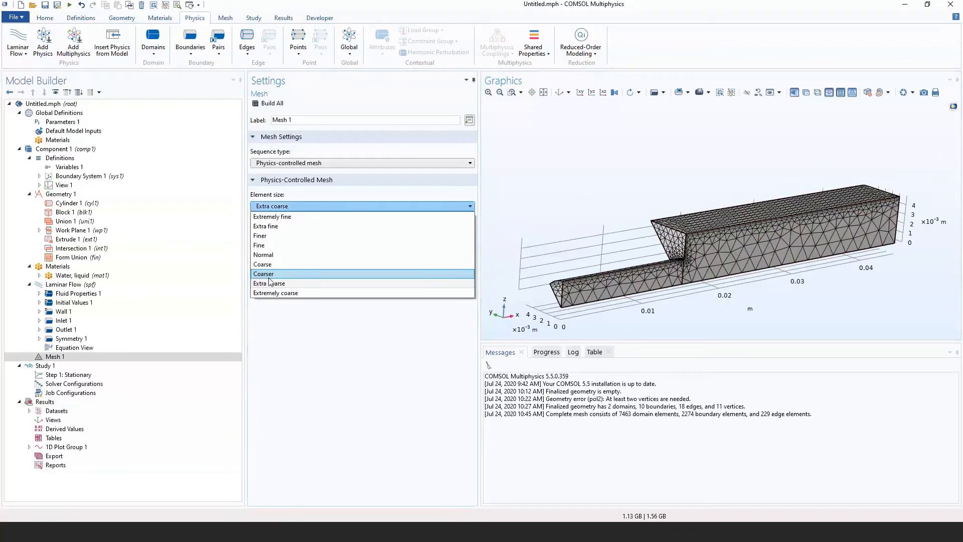
{"action": "left_click", "coordinate": [360, 344]}
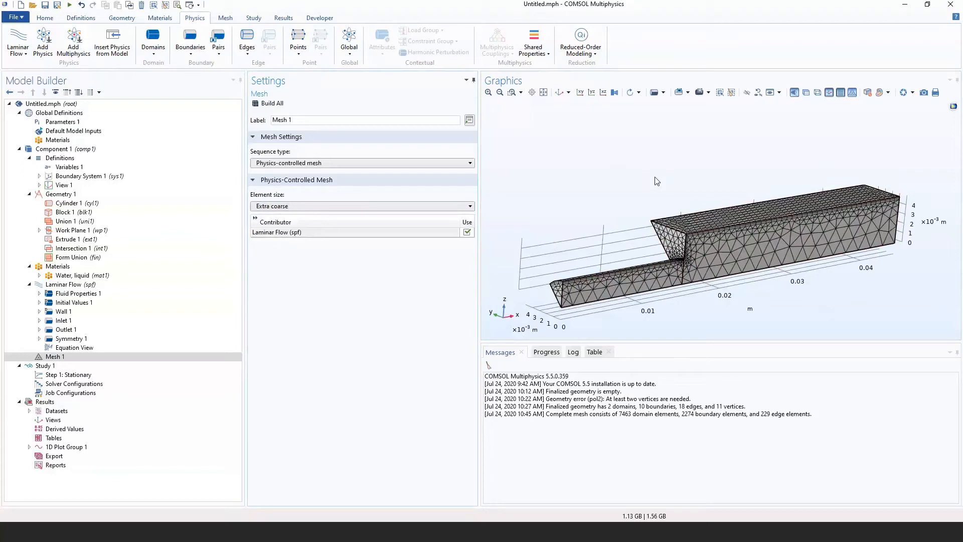
{"action": "left_click", "coordinate": [281, 206]}
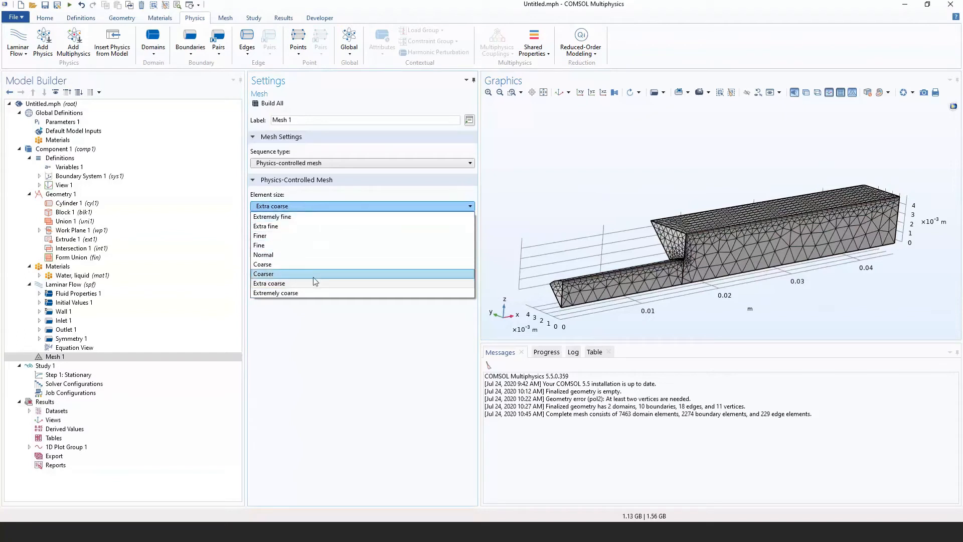
{"action": "left_click", "coordinate": [263, 206]}
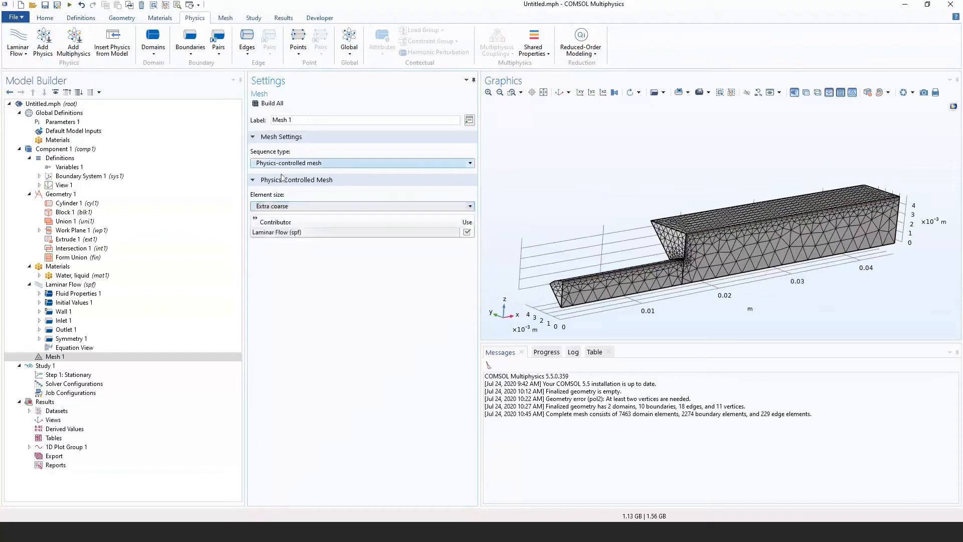
{"action": "left_click", "coordinate": [274, 206]}
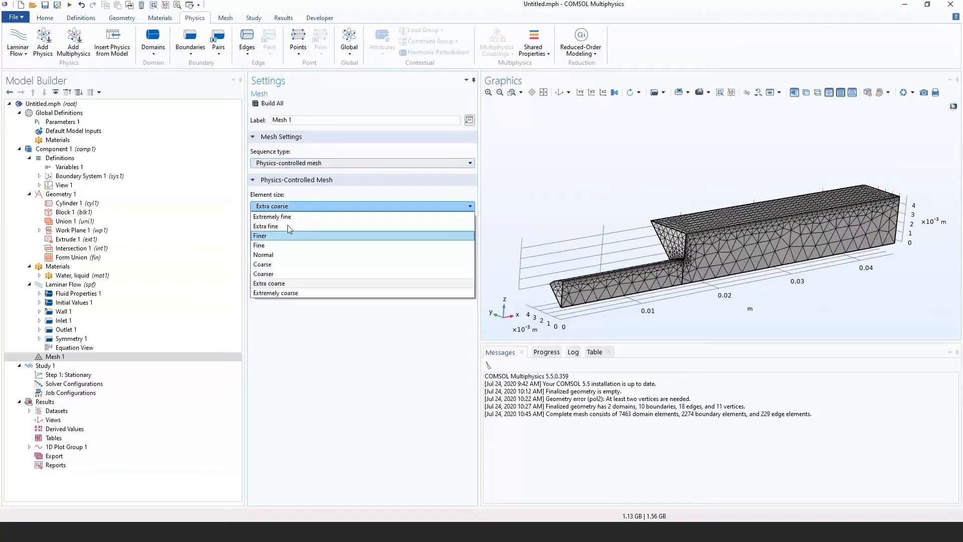
{"action": "left_click", "coordinate": [273, 156]}
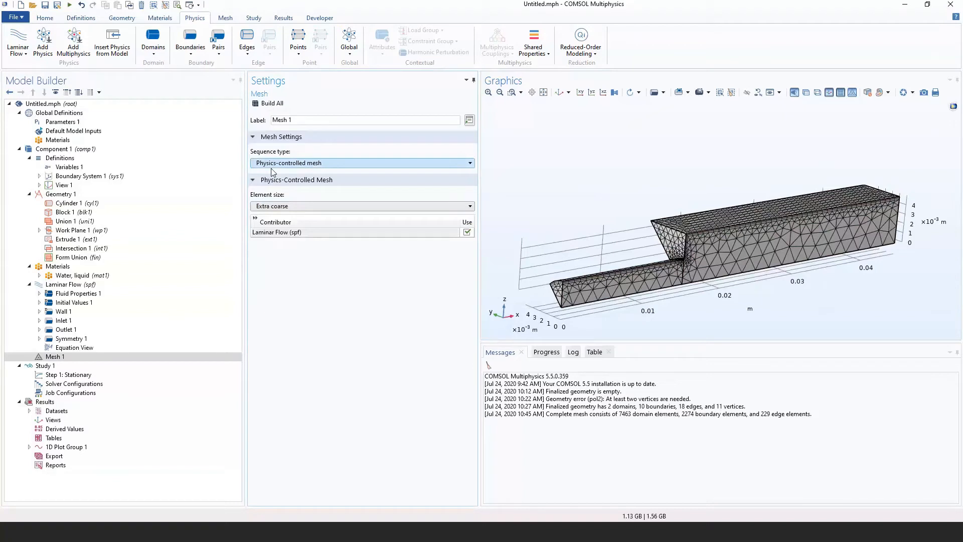
{"action": "left_click", "coordinate": [271, 163]}
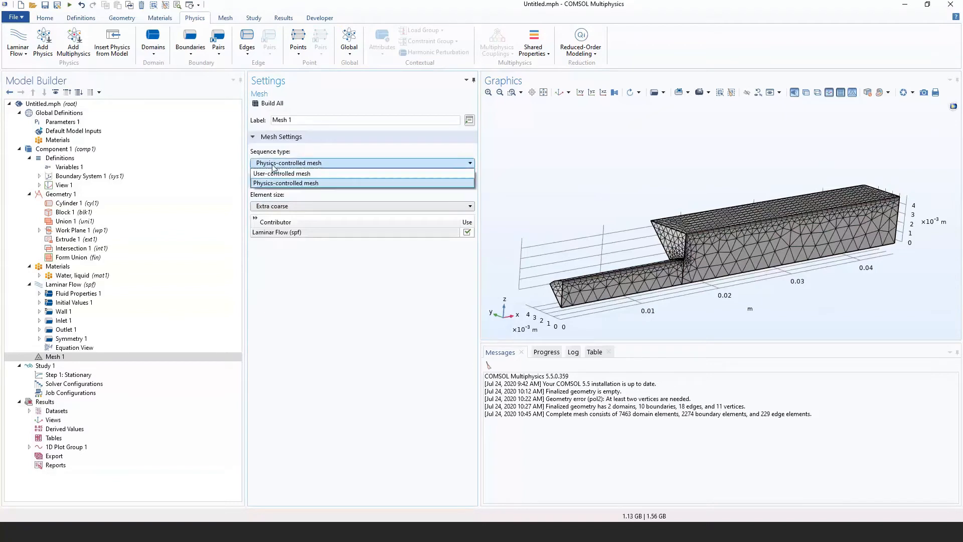
Switch Mesh 1 to a user-controlled mesh and delete its Size 1, Corner Refinement 1, Free Tetrahedral 1 and Boundary Layers 1 nodes.
{"action": "left_click", "coordinate": [304, 174]}
{"action": "scroll", "coordinate": [180, 274], "scroll_direction": "down", "scroll_amount": 1}
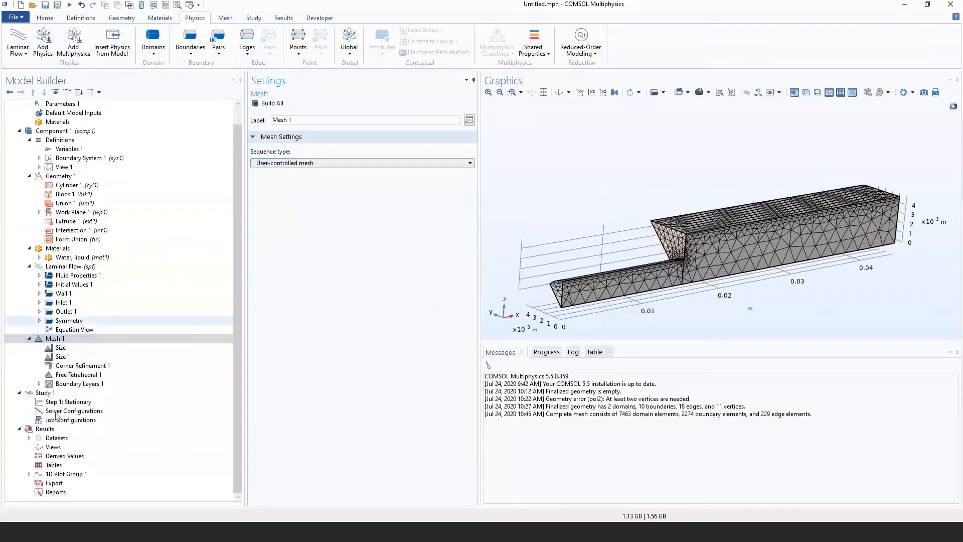
{"action": "left_click", "coordinate": [95, 383]}
{"action": "left_click_drag", "start_coordinate": [95, 384], "coordinate": [98, 361]}
{"action": "key", "text": "Delete"}
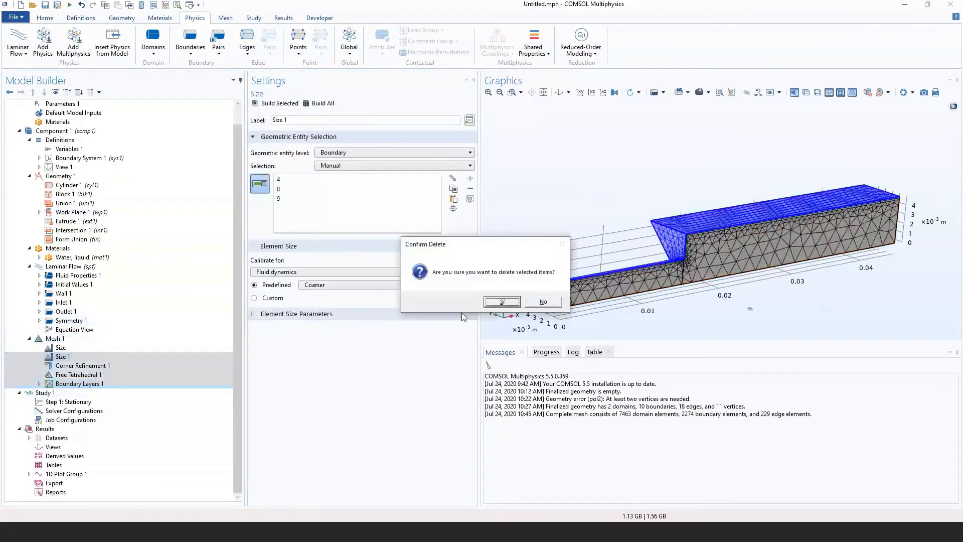
{"action": "left_click", "coordinate": [505, 301]}
Add a Free Tetrahedral operation to Mesh 1 covering the remaining domains.
{"action": "left_click", "coordinate": [98, 366]}
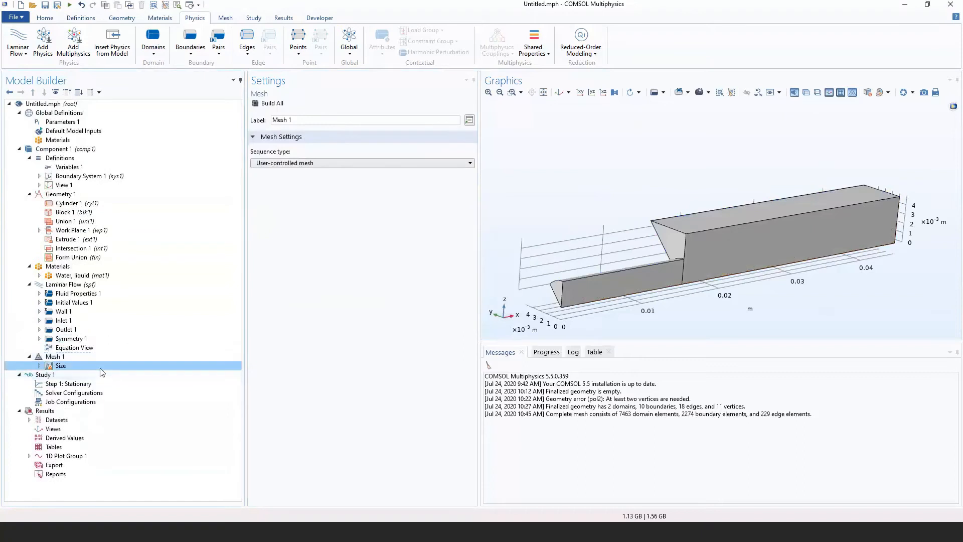
{"action": "left_click", "coordinate": [40, 366]}
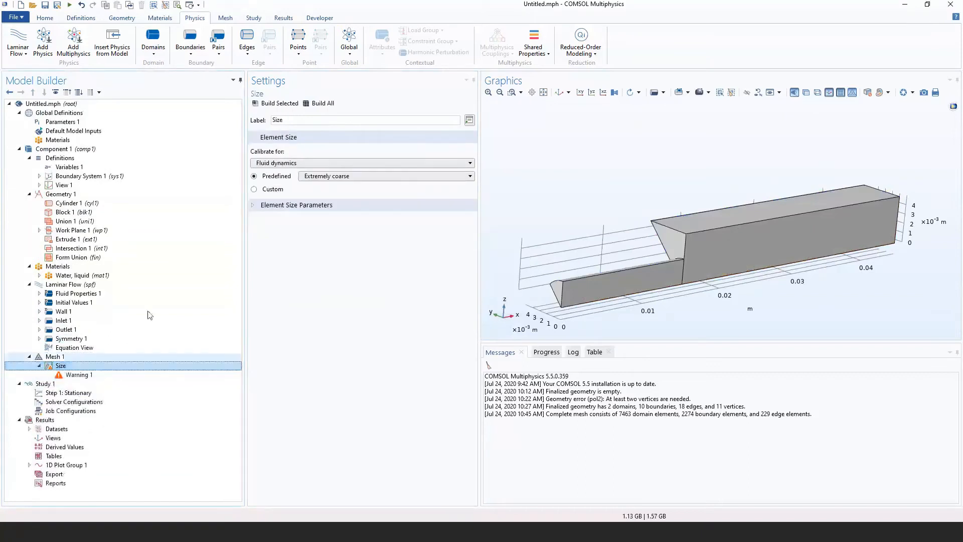
{"action": "left_click", "coordinate": [70, 358]}
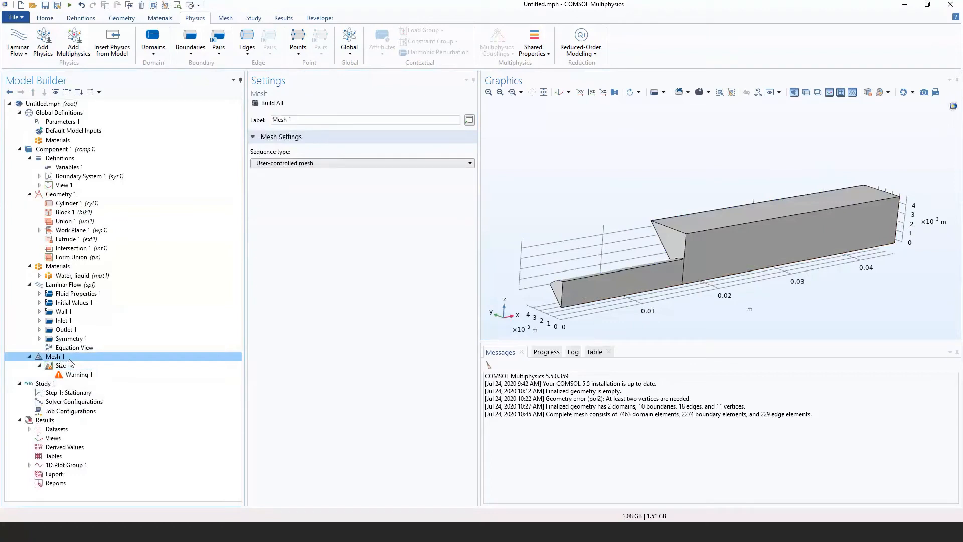
{"action": "right_click", "coordinate": [69, 359]}
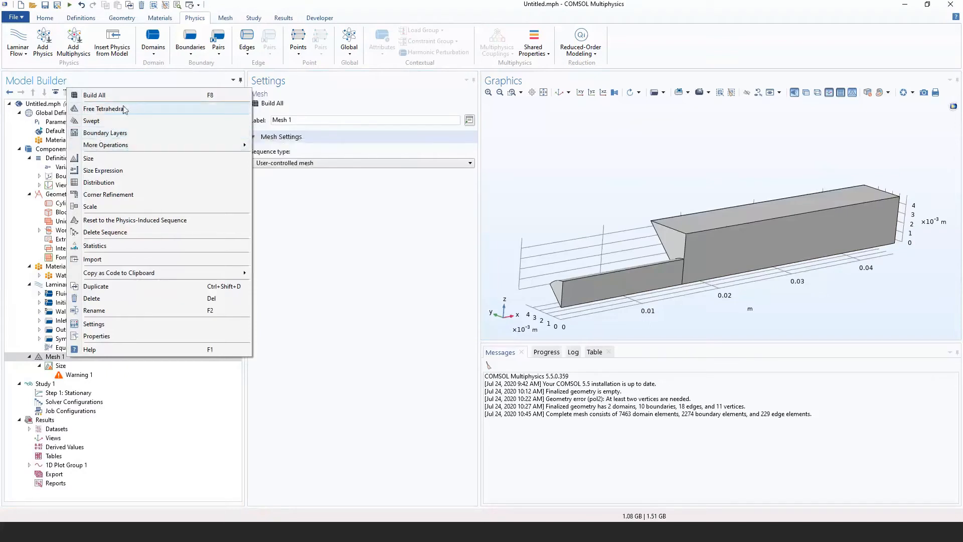
{"action": "left_click", "coordinate": [131, 109]}
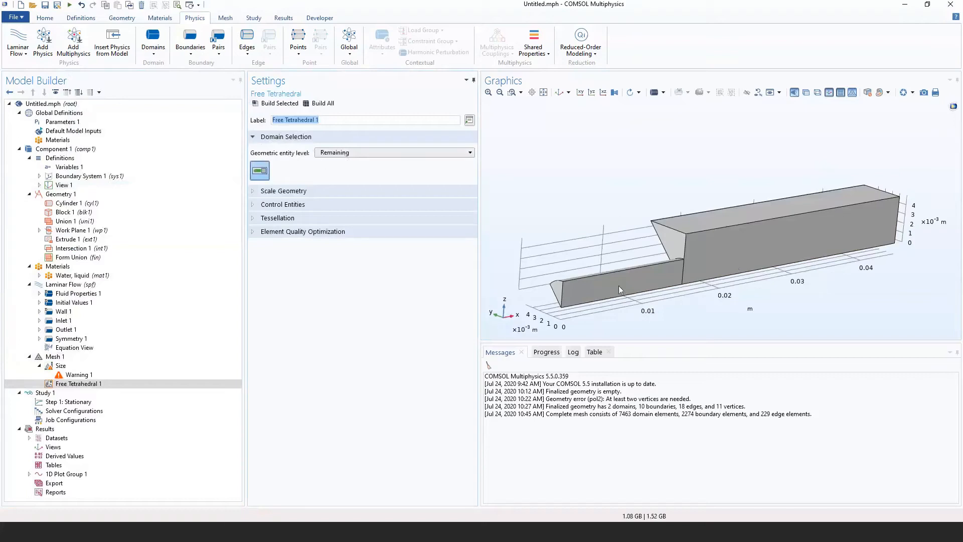
Build the tetrahedral mesh with the global Size calibrated for Fluid dynamics at the Extremely coarse predefined size.
{"action": "left_click", "coordinate": [315, 105]}
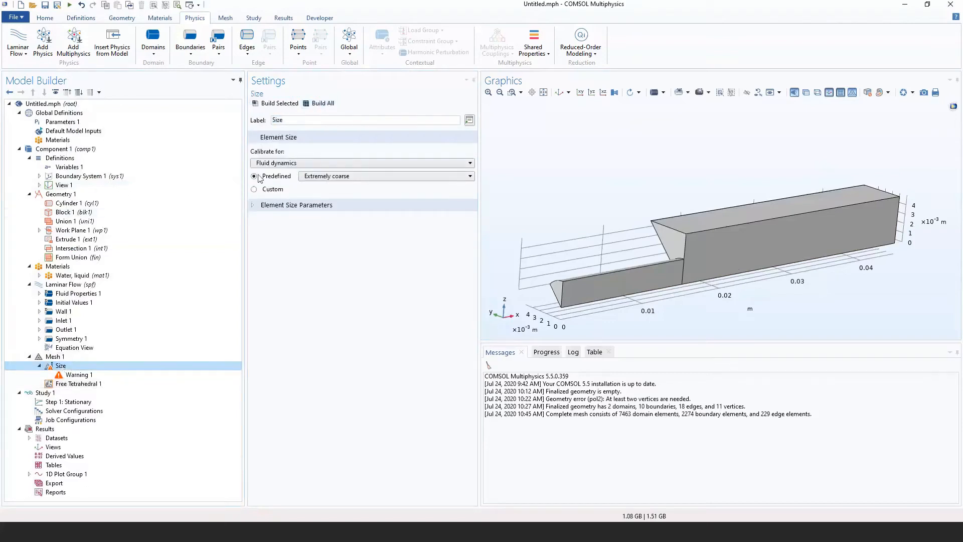
{"action": "left_click", "coordinate": [303, 162]}
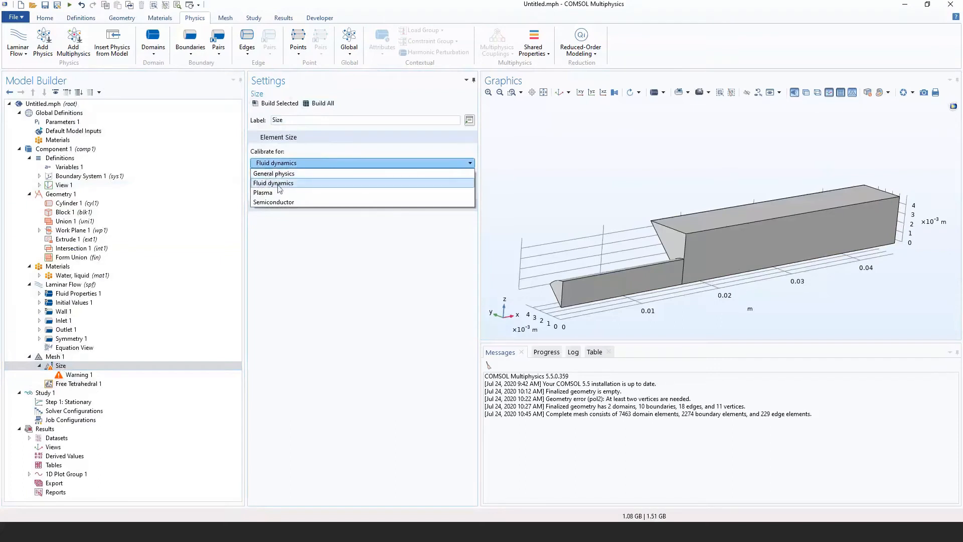
{"action": "left_click", "coordinate": [279, 184]}
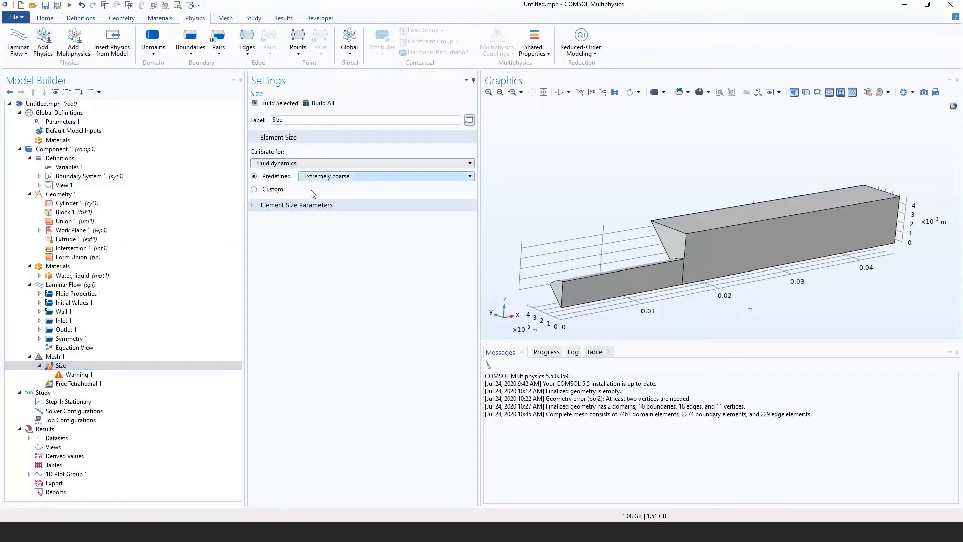
{"action": "left_click", "coordinate": [323, 103]}
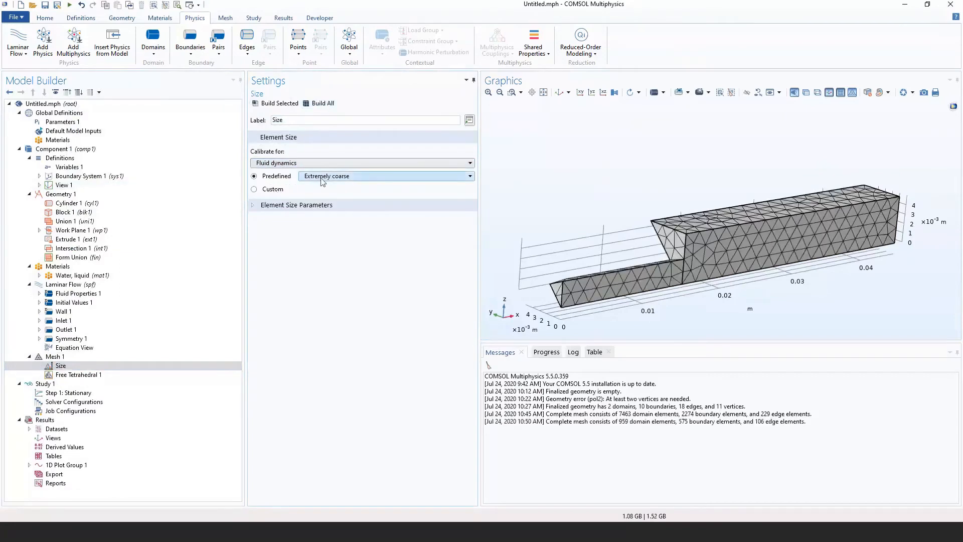
{"action": "left_click_drag", "start_coordinate": [692, 290], "coordinate": [710, 299]}
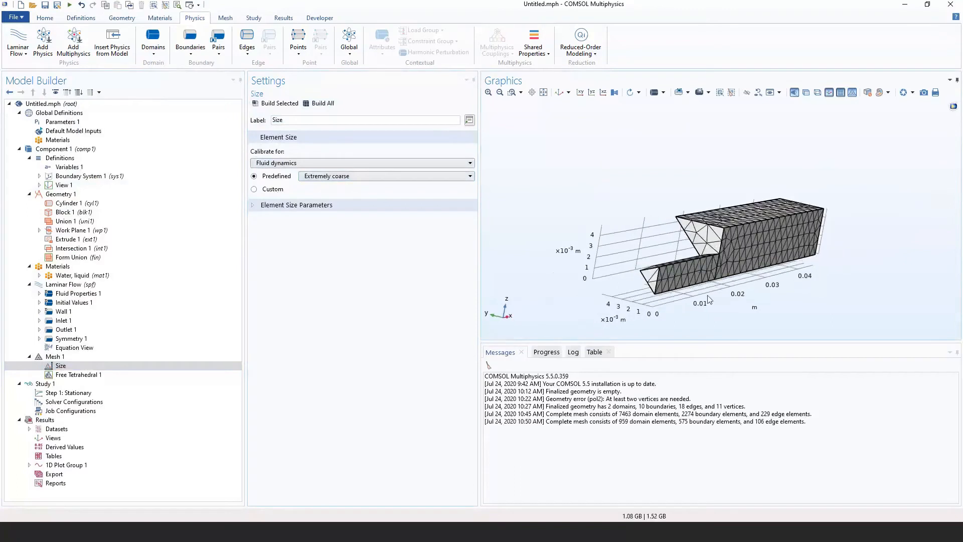
Try calibrating the global Size for General physics and rebuild the whole mesh.
{"action": "left_click", "coordinate": [306, 164]}
{"action": "left_click", "coordinate": [288, 174]}
{"action": "left_click", "coordinate": [322, 104]}
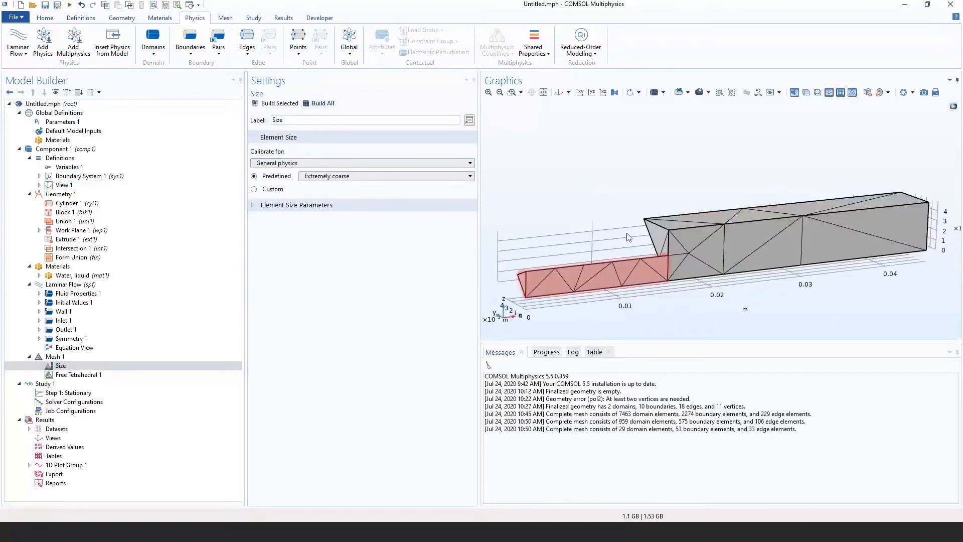
Set the global Size calibration back to Fluid dynamics and rebuild the whole mesh.
{"action": "left_click", "coordinate": [321, 163]}
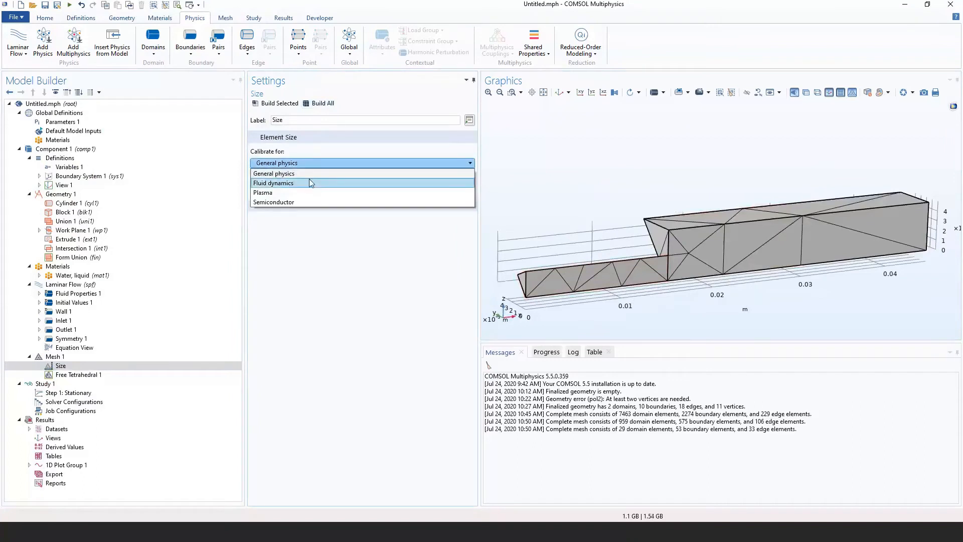
{"action": "left_click", "coordinate": [310, 183]}
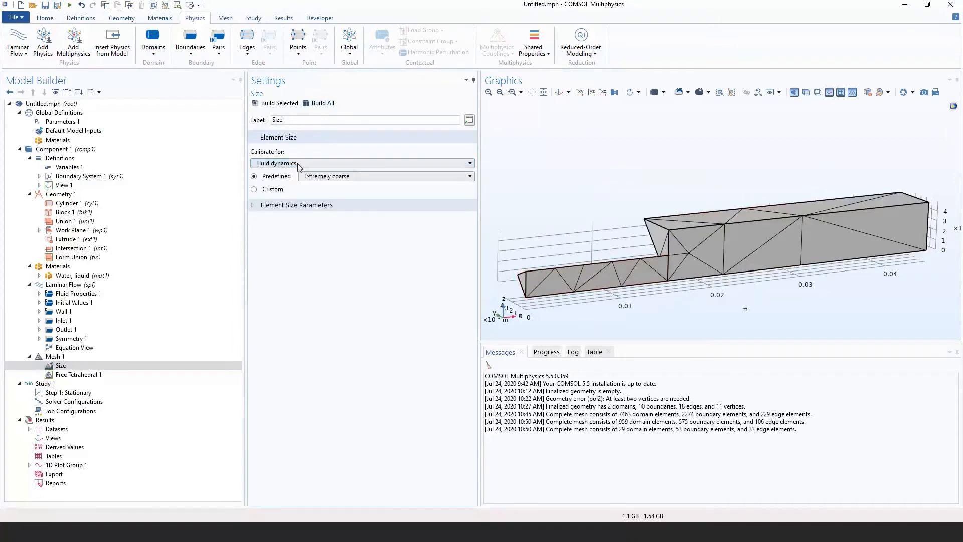
{"action": "left_click", "coordinate": [322, 103]}
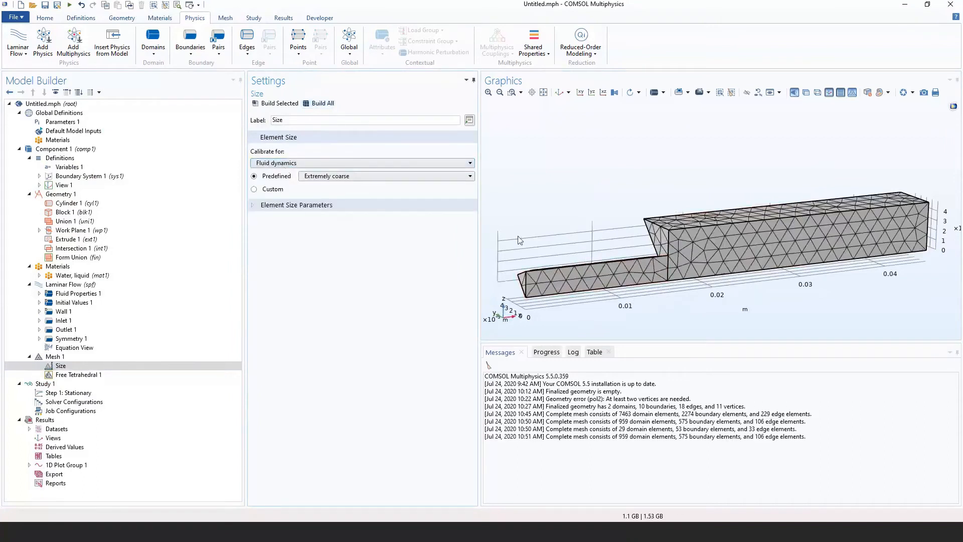
{"action": "left_click_drag", "start_coordinate": [529, 227], "coordinate": [607, 252]}
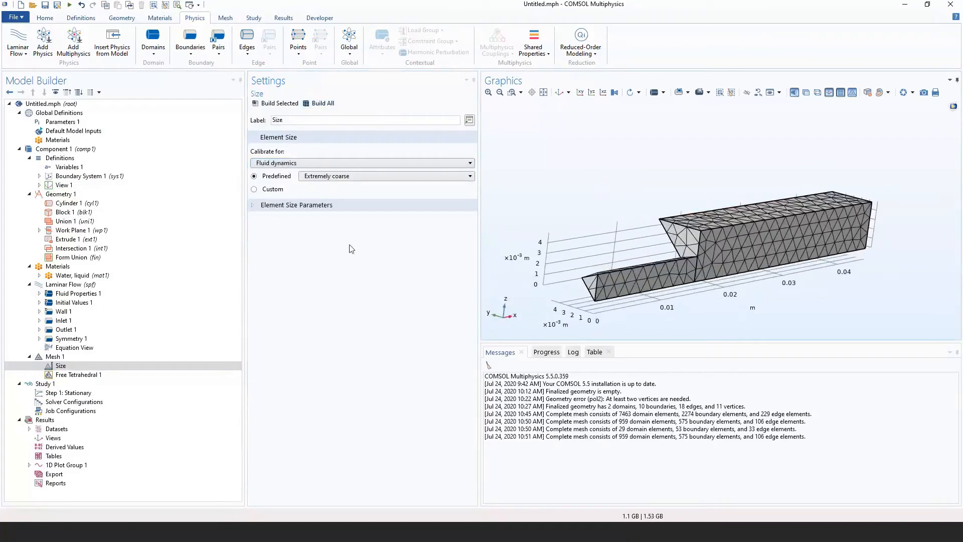
Set the global predefined element size to Normal and rebuild the mesh.
{"action": "left_click", "coordinate": [321, 176]}
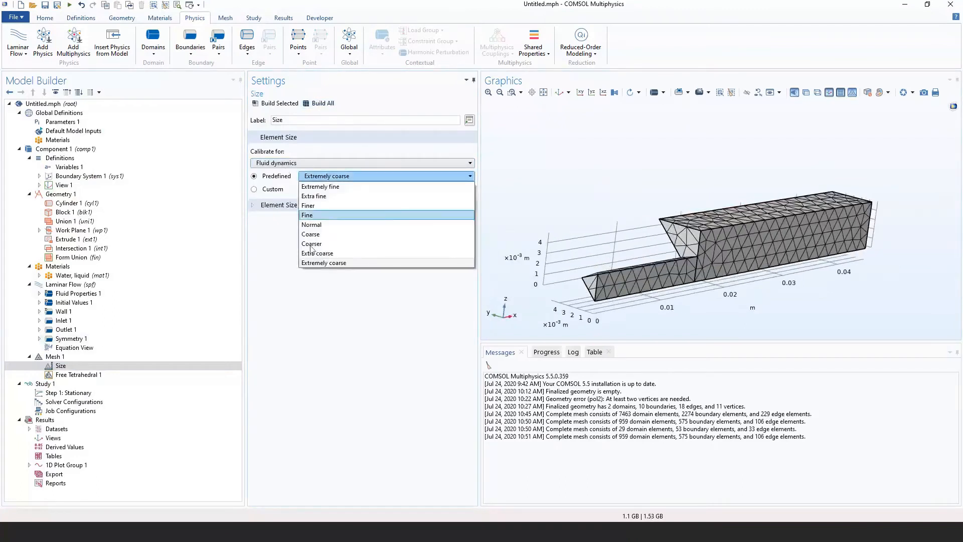
{"action": "left_click", "coordinate": [316, 233]}
{"action": "left_click", "coordinate": [322, 104]}
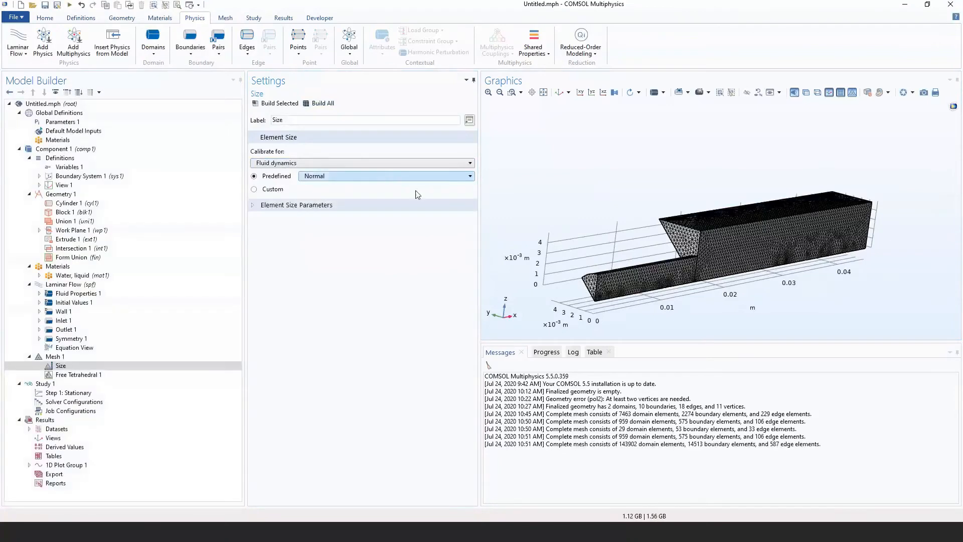
{"action": "scroll", "coordinate": [675, 264], "scroll_direction": "up", "scroll_amount": 3}
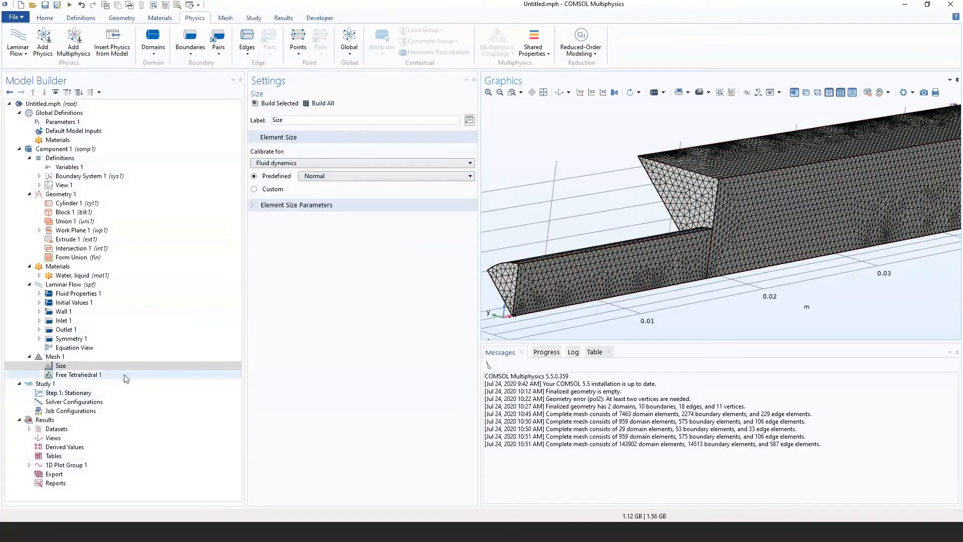
Add a Size attribute to Free Tetrahedral 1 and restrict it to domain 1, the narrow channel.
{"action": "left_click", "coordinate": [77, 376]}
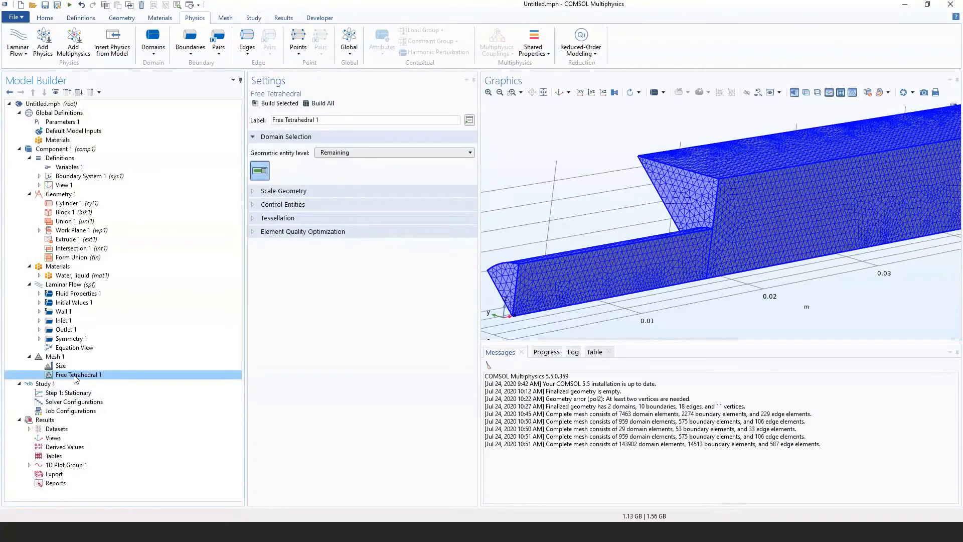
{"action": "right_click", "coordinate": [76, 379]}
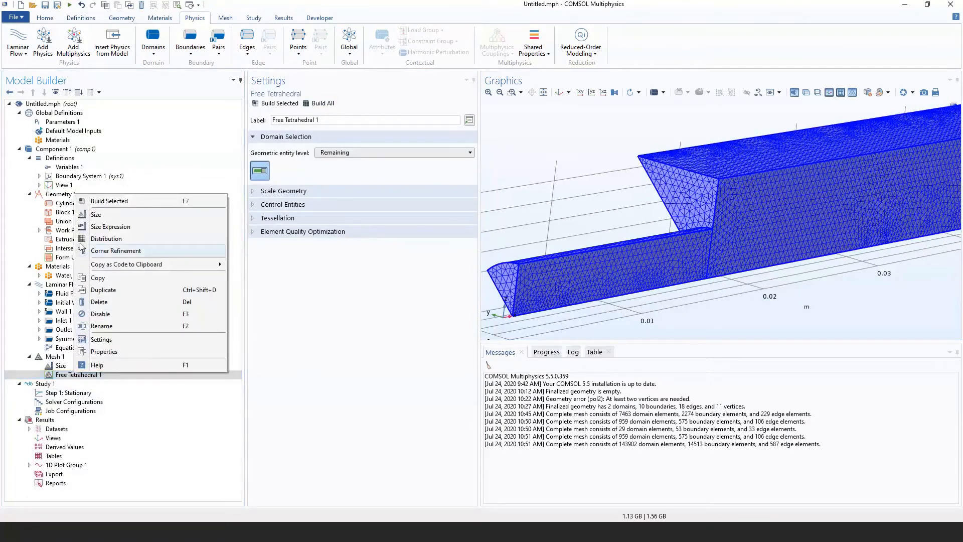
{"action": "left_click", "coordinate": [96, 215]}
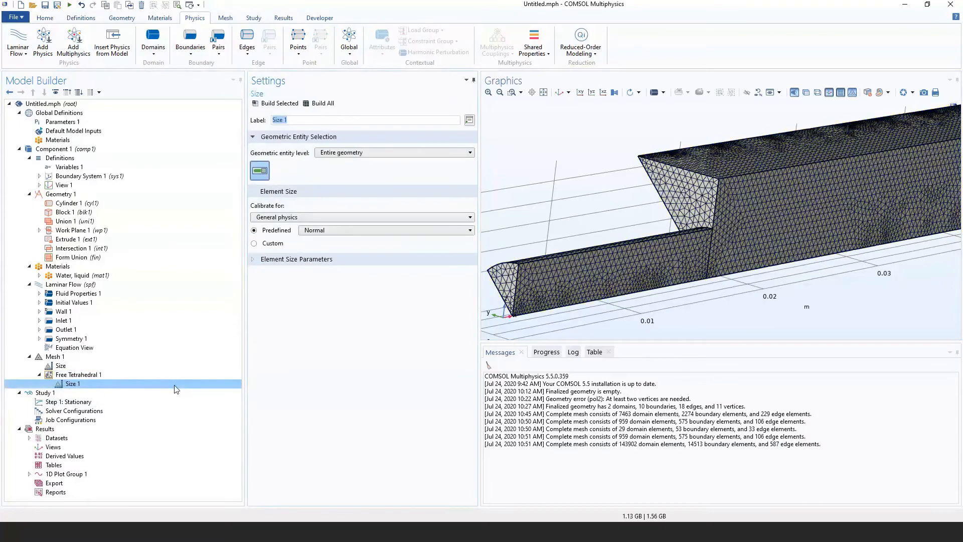
{"action": "left_click", "coordinate": [335, 152]}
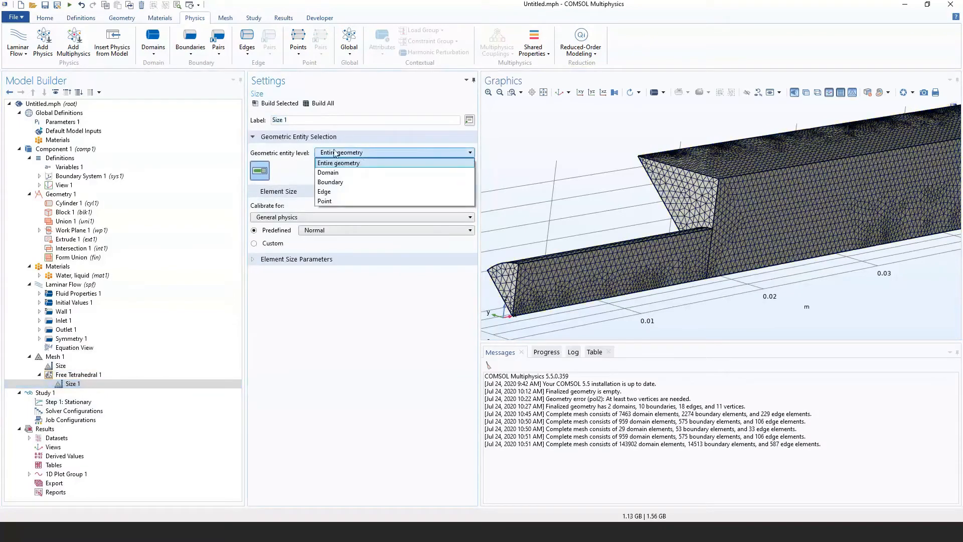
{"action": "left_click", "coordinate": [339, 172]}
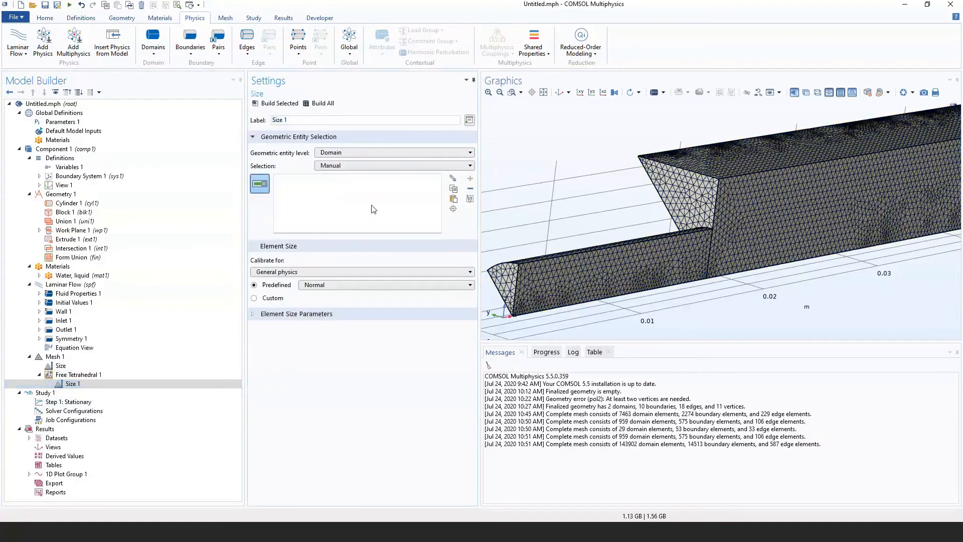
{"action": "left_click", "coordinate": [592, 273]}
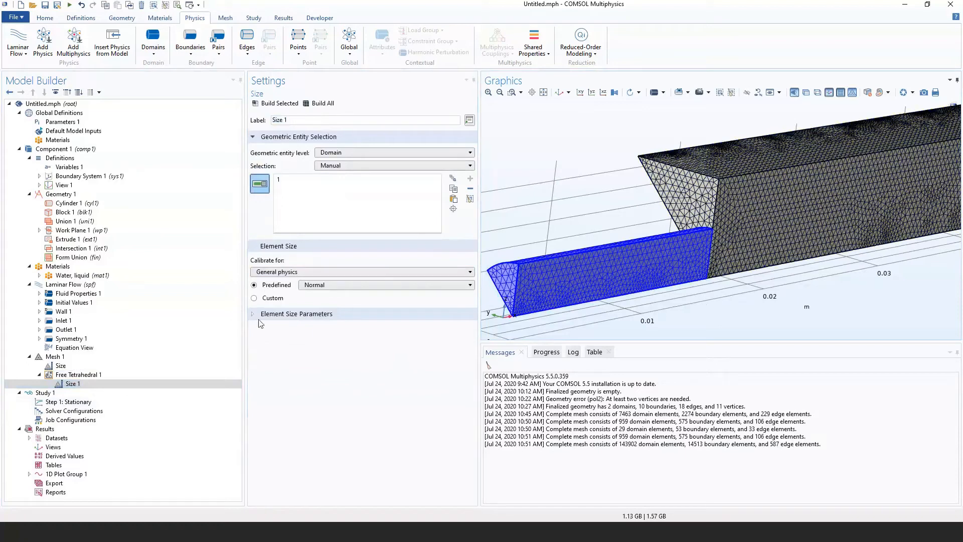
Set the narrow channel's predefined element size to Extremely coarse and rebuild the mesh.
{"action": "left_click", "coordinate": [326, 285]}
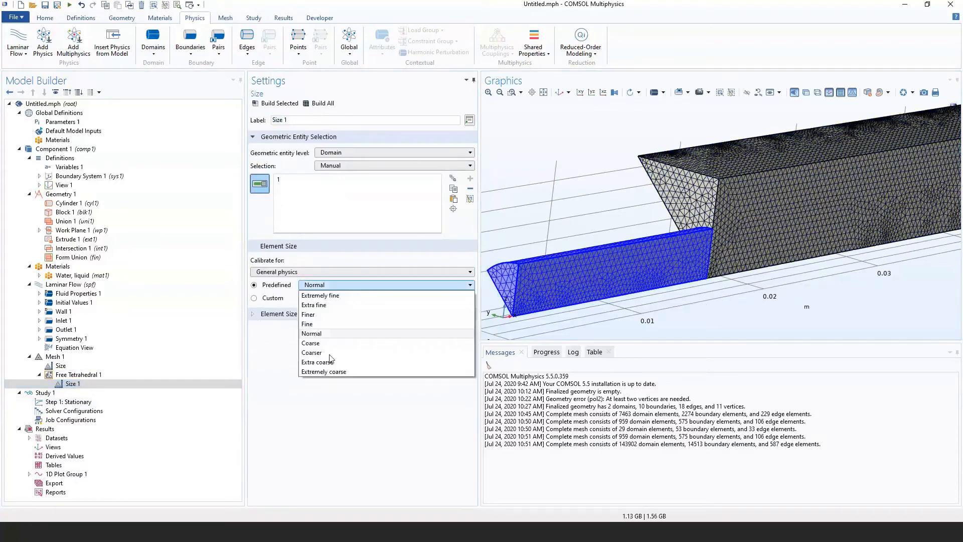
{"action": "left_click", "coordinate": [324, 372]}
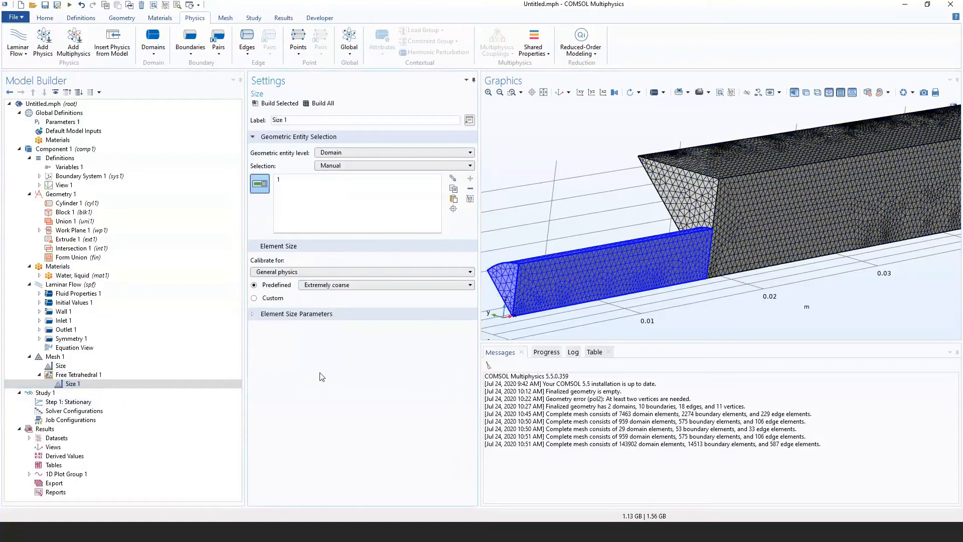
{"action": "left_click", "coordinate": [316, 109]}
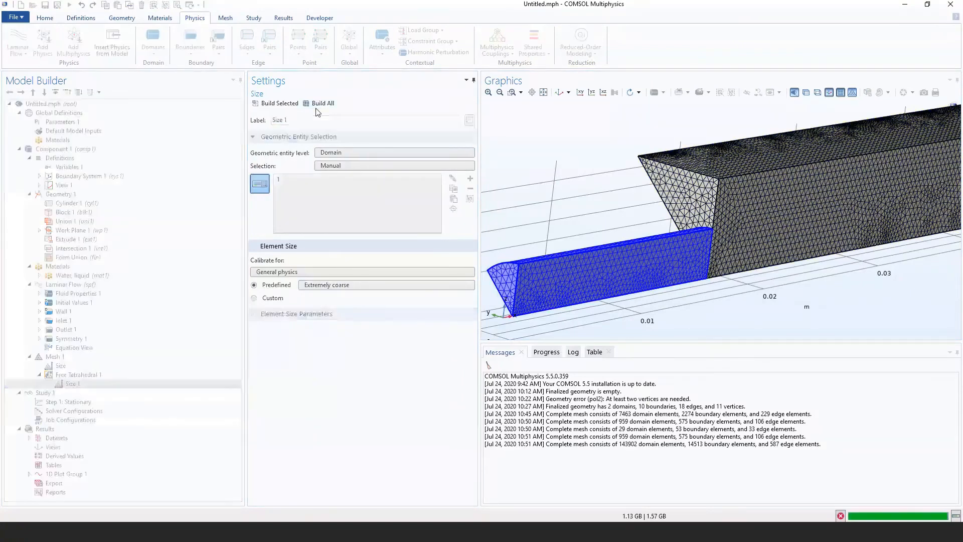
{"action": "right_click_drag", "start_coordinate": [575, 227], "coordinate": [627, 189]}
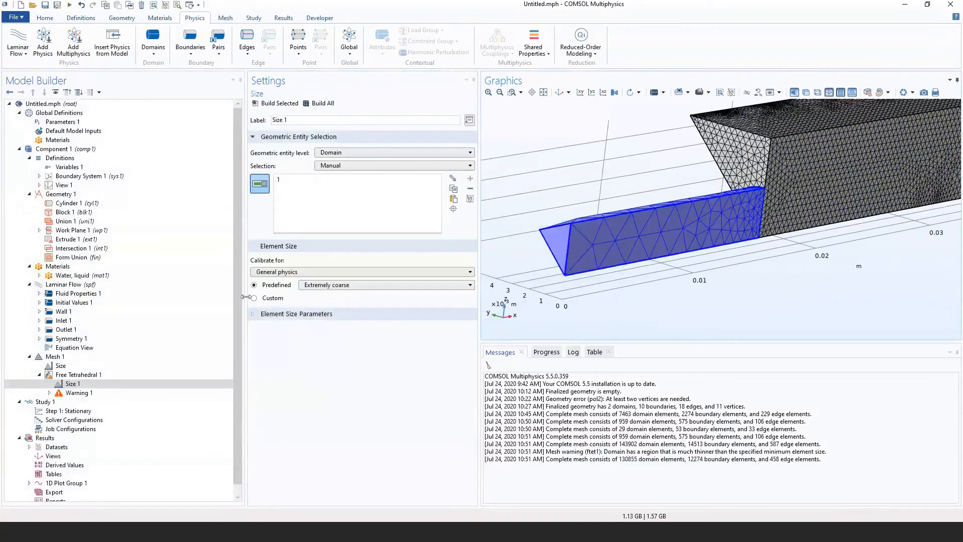
Compare the global Size settings and the larger block's mesh with the local Size 1 settings for the narrow channel.
{"action": "left_click", "coordinate": [86, 384]}
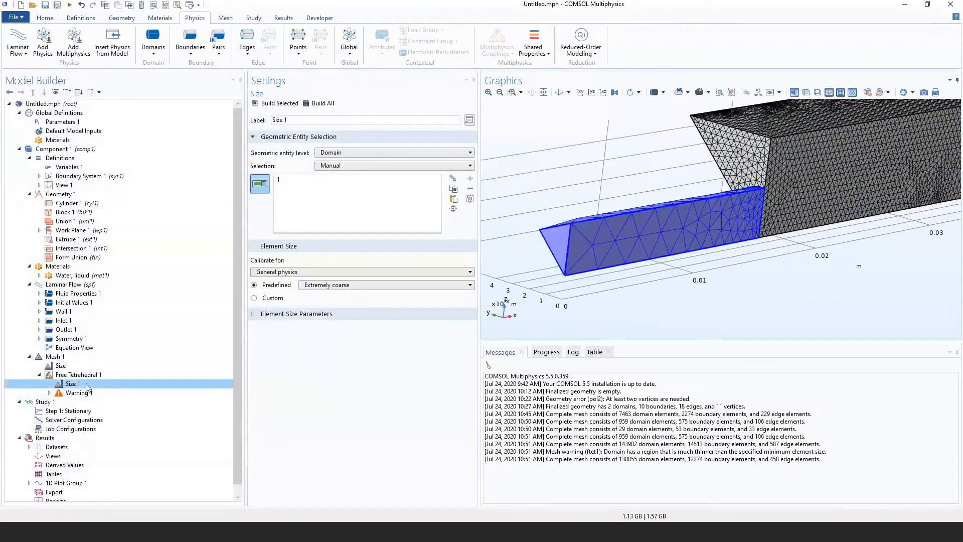
{"action": "left_click", "coordinate": [68, 367]}
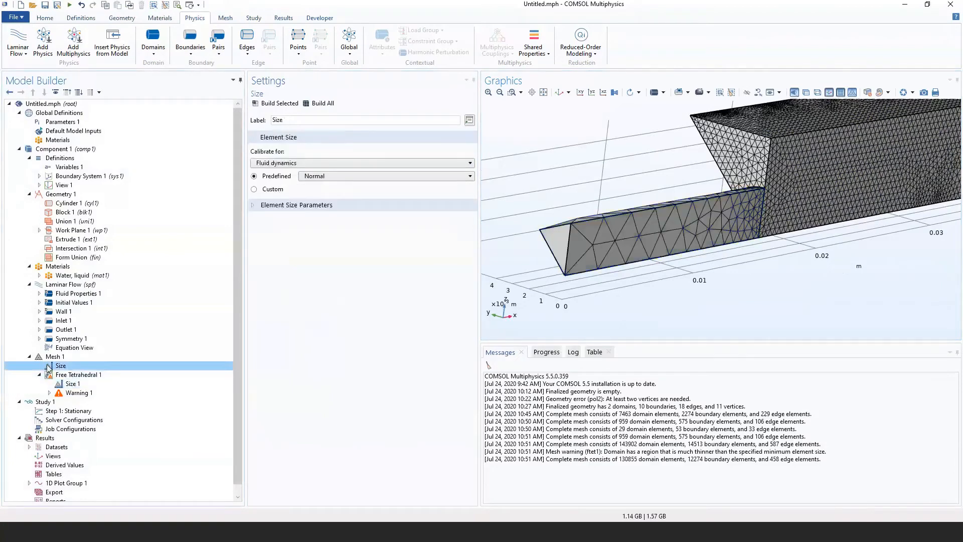
{"action": "right_click_drag", "start_coordinate": [677, 289], "coordinate": [448, 369]}
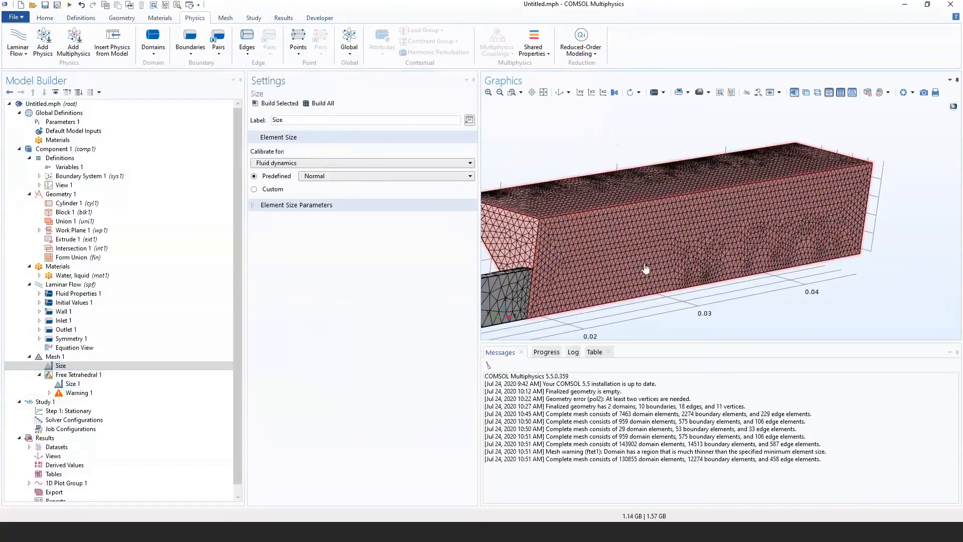
{"action": "left_click", "coordinate": [67, 367]}
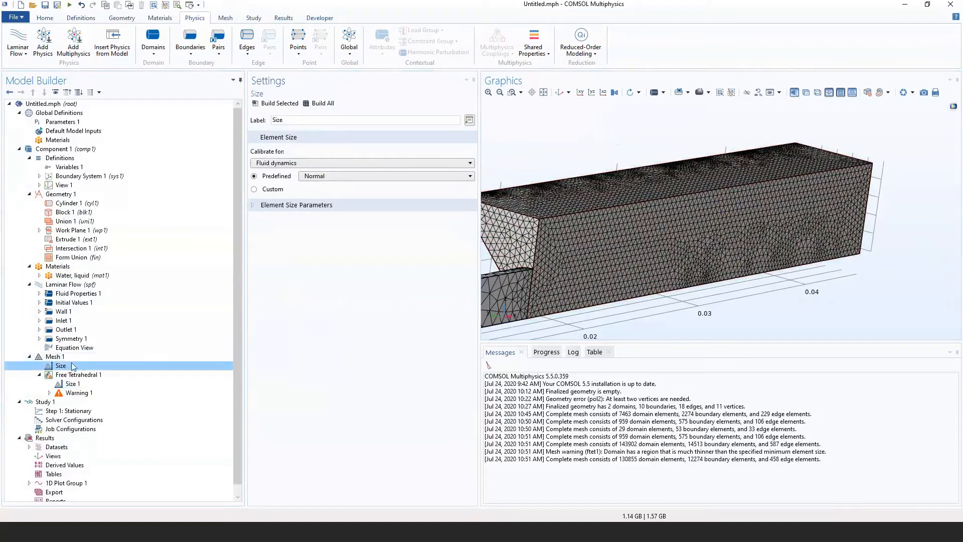
{"action": "left_click", "coordinate": [73, 375]}
{"action": "left_click", "coordinate": [70, 383]}
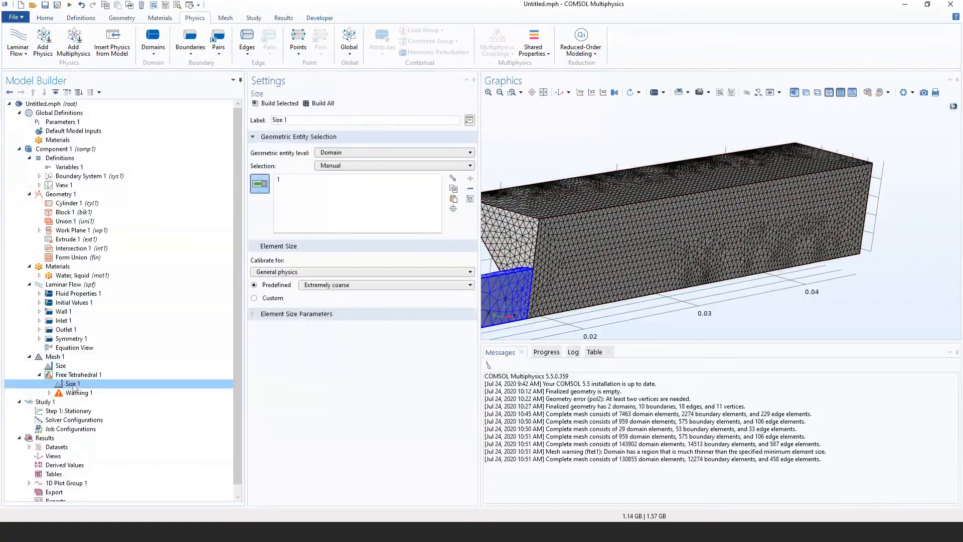
Enlarge the graphics area and examine the mesh of both domains against the global Size settings.
{"action": "right_click", "coordinate": [74, 385]}
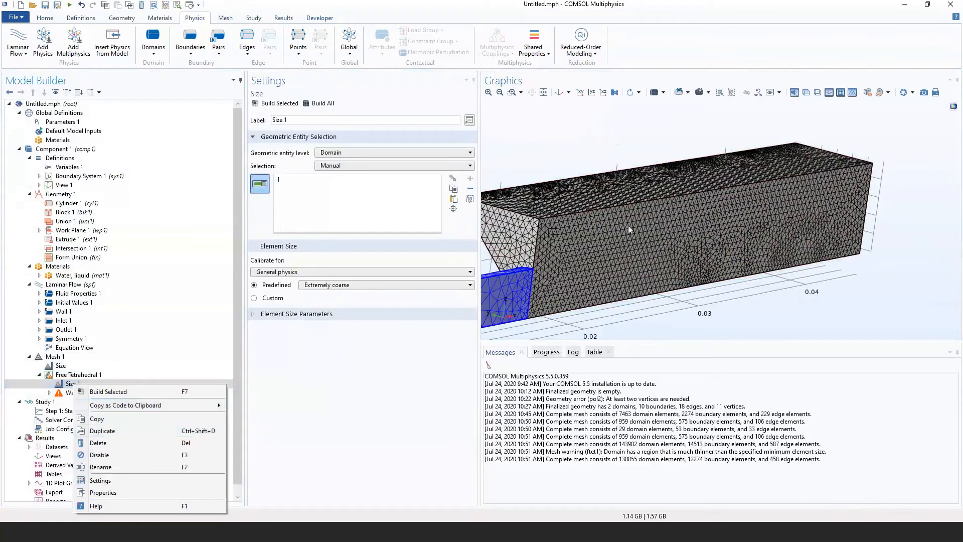
{"action": "left_click", "coordinate": [588, 168]}
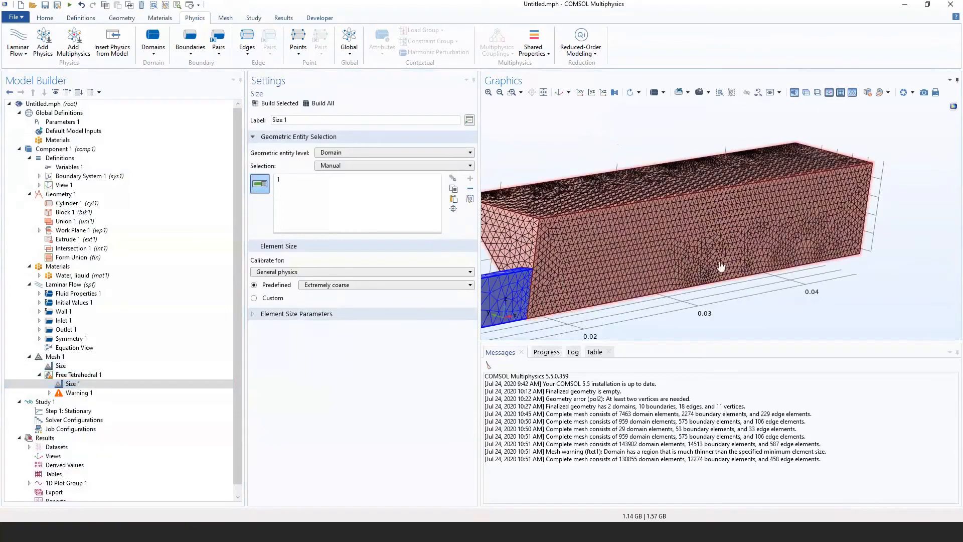
{"action": "left_click", "coordinate": [60, 367]}
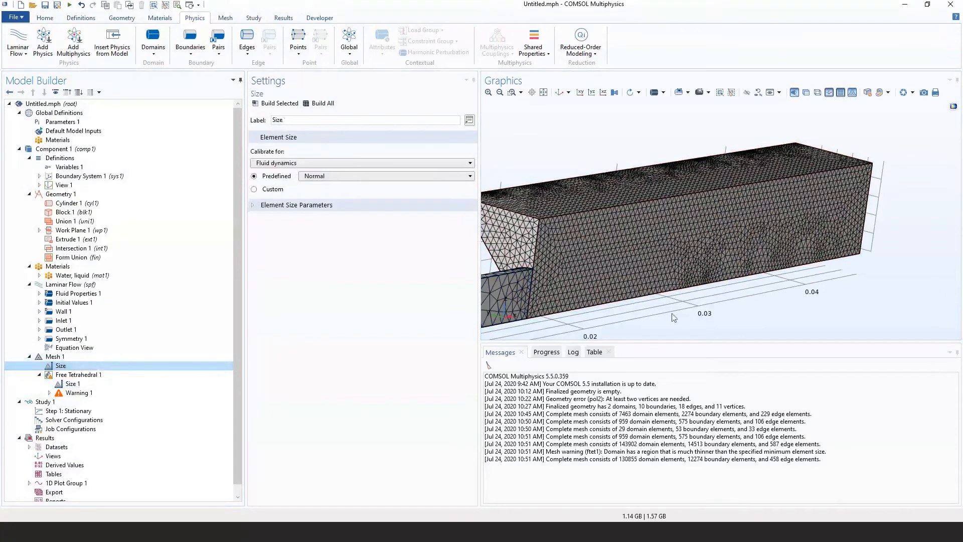
{"action": "right_click_drag", "start_coordinate": [593, 303], "coordinate": [742, 268]}
{"action": "scroll", "coordinate": [743, 272], "scroll_direction": "down", "scroll_amount": 3}
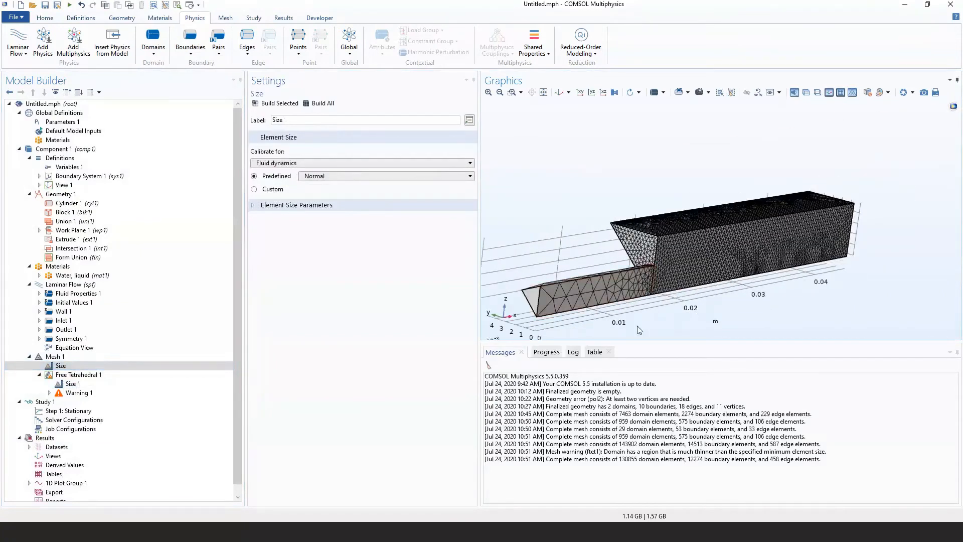
{"action": "left_click_drag", "start_coordinate": [645, 346], "coordinate": [644, 405]}
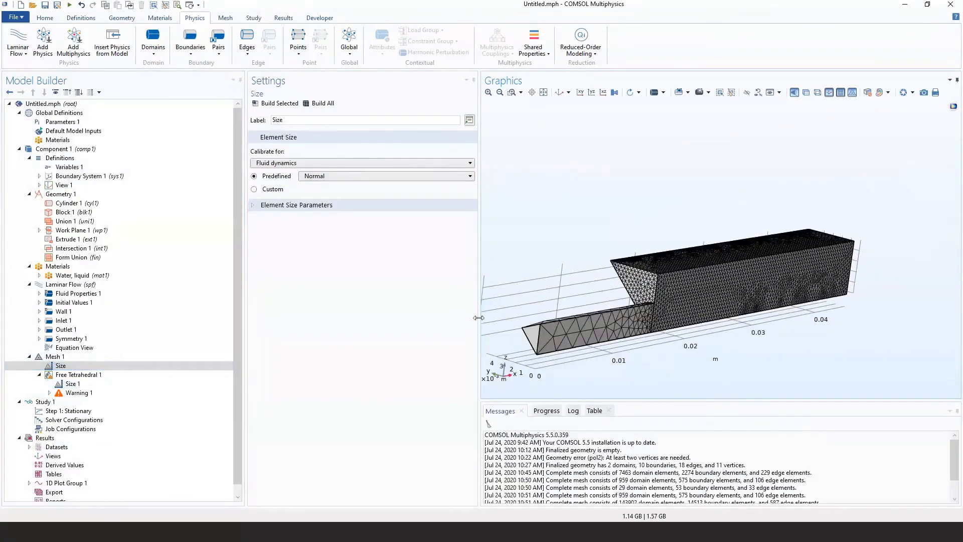
{"action": "left_click_drag", "start_coordinate": [478, 318], "coordinate": [410, 323]}
{"action": "scroll", "coordinate": [571, 350], "scroll_direction": "up", "scroll_amount": 2}
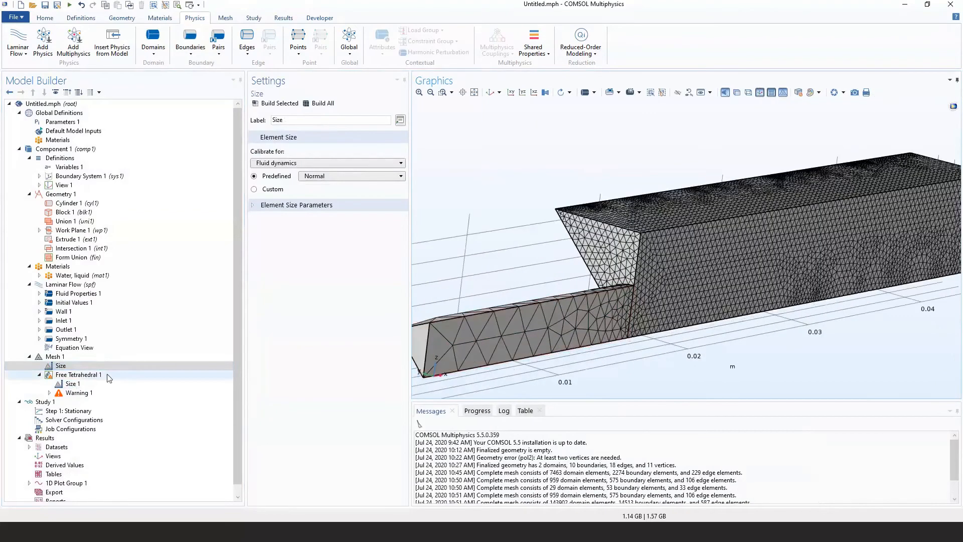
Examine the local Size 1 settings and the narrow channel's mesh up to its junction with the larger block.
{"action": "left_click", "coordinate": [72, 384]}
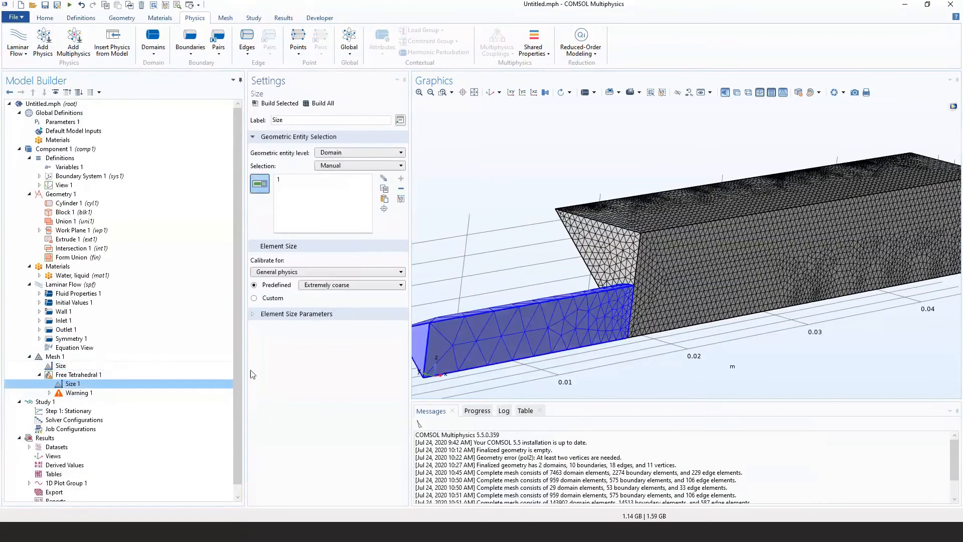
{"action": "right_click_drag", "start_coordinate": [492, 284], "coordinate": [564, 242]}
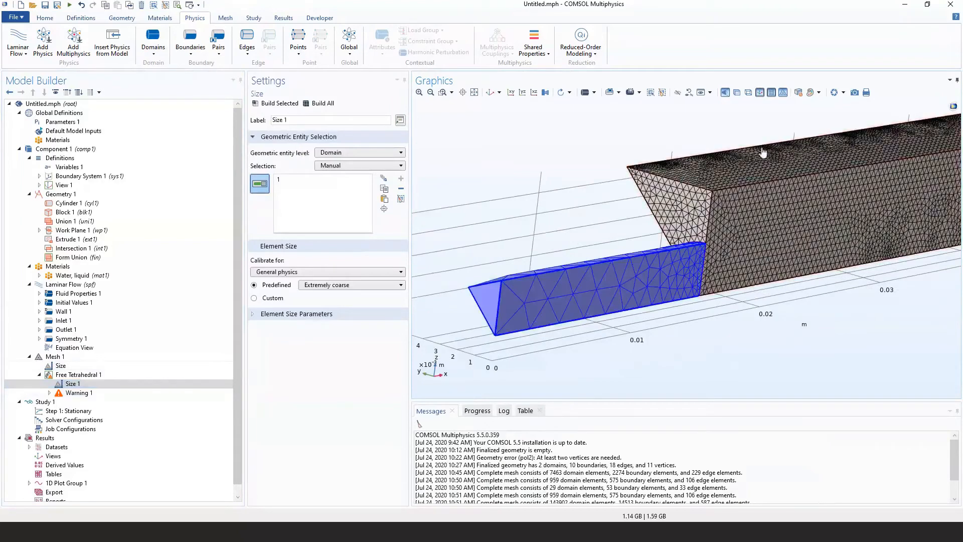
{"action": "right_click_drag", "start_coordinate": [742, 314], "coordinate": [623, 333]}
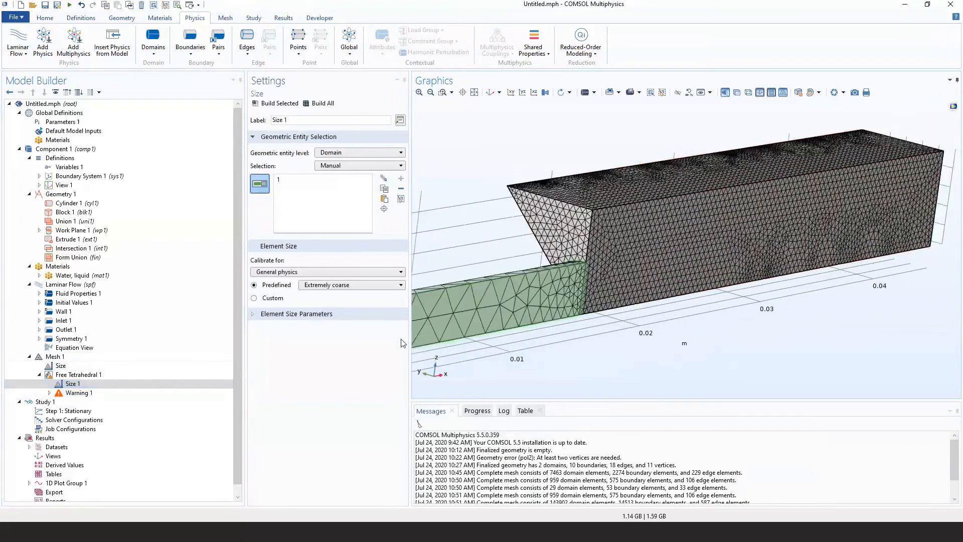
{"action": "right_click", "coordinate": [80, 384]}
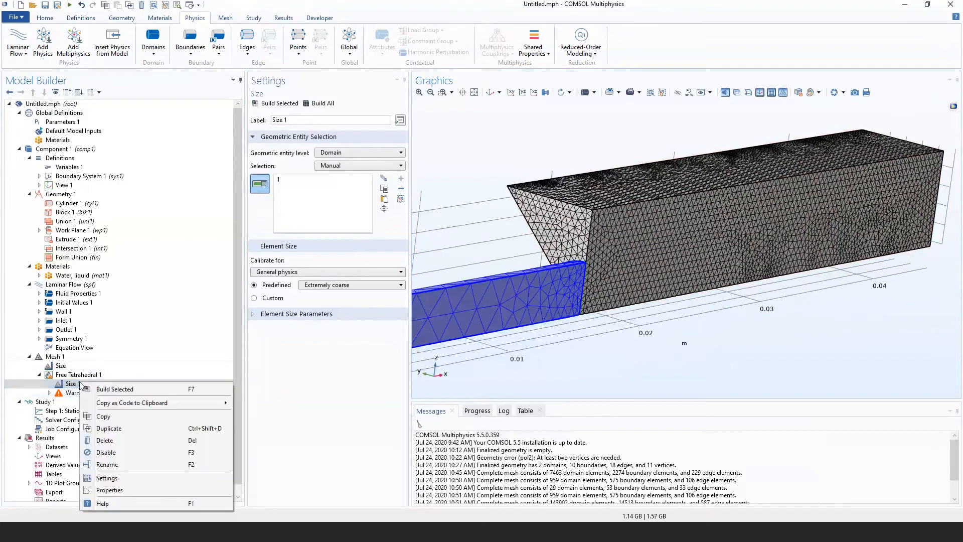
{"action": "left_click", "coordinate": [377, 210]}
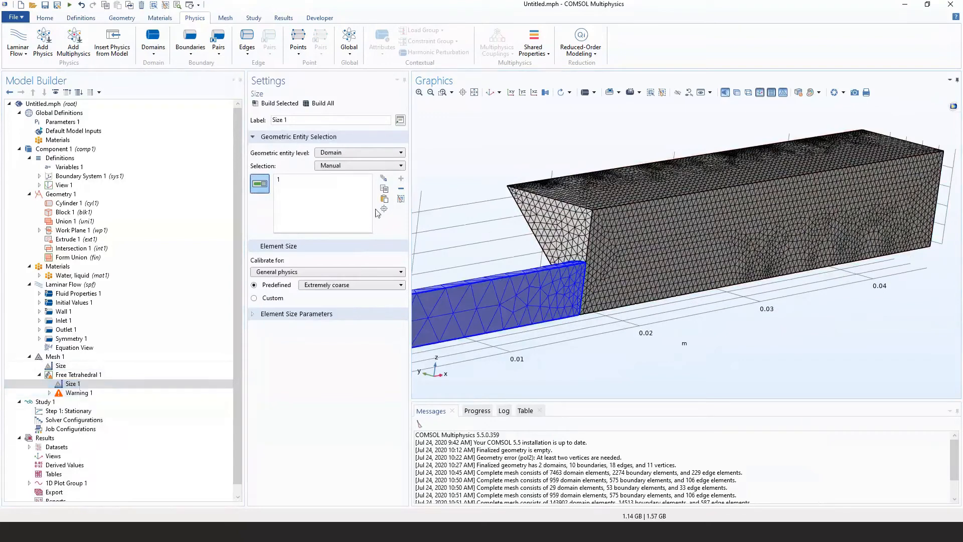
{"action": "right_click_drag", "start_coordinate": [523, 286], "coordinate": [614, 271]}
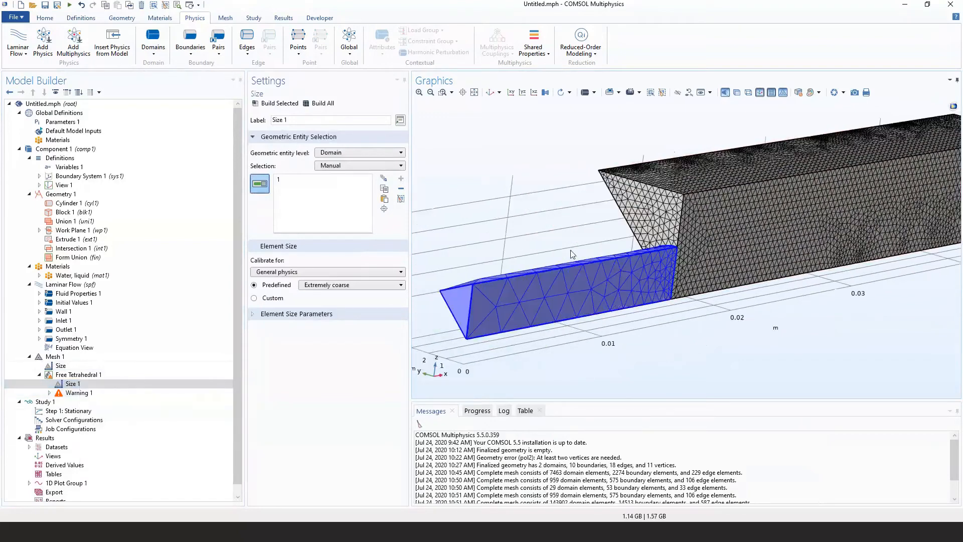
Duplicate Size 1 under Free Tetrahedral 1 and assign the copy to domain 2, the larger block, instead of domain 1.
{"action": "right_click", "coordinate": [95, 381]}
{"action": "left_click", "coordinate": [120, 429]}
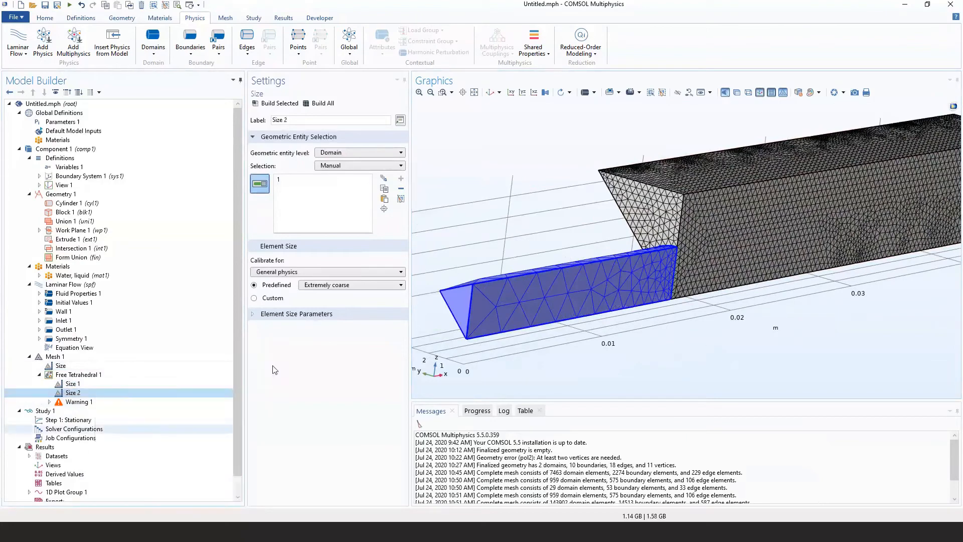
{"action": "left_click", "coordinate": [401, 199]}
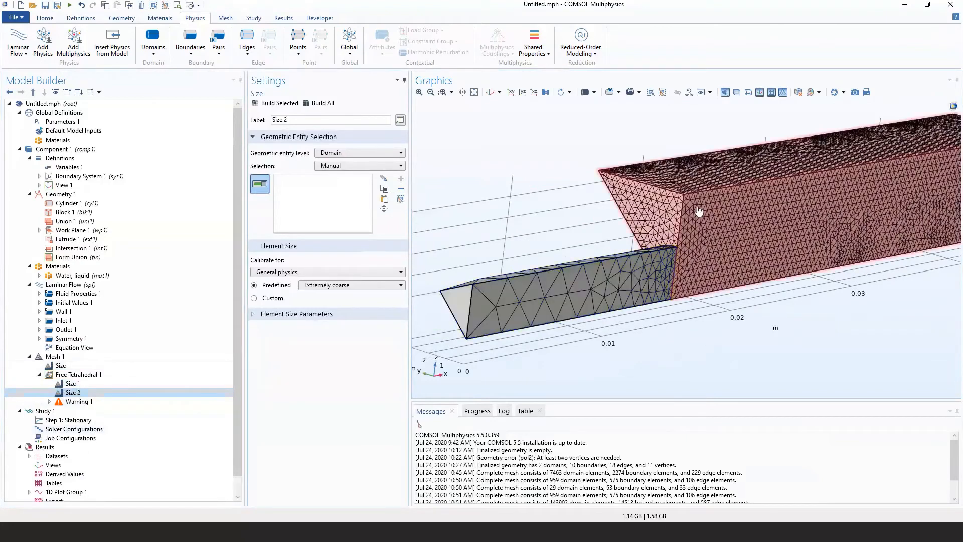
{"action": "left_click", "coordinate": [803, 210]}
Keep the larger block's local size at General physics, Extremely coarse, and rebuild the whole mesh.
{"action": "left_click", "coordinate": [332, 285]}
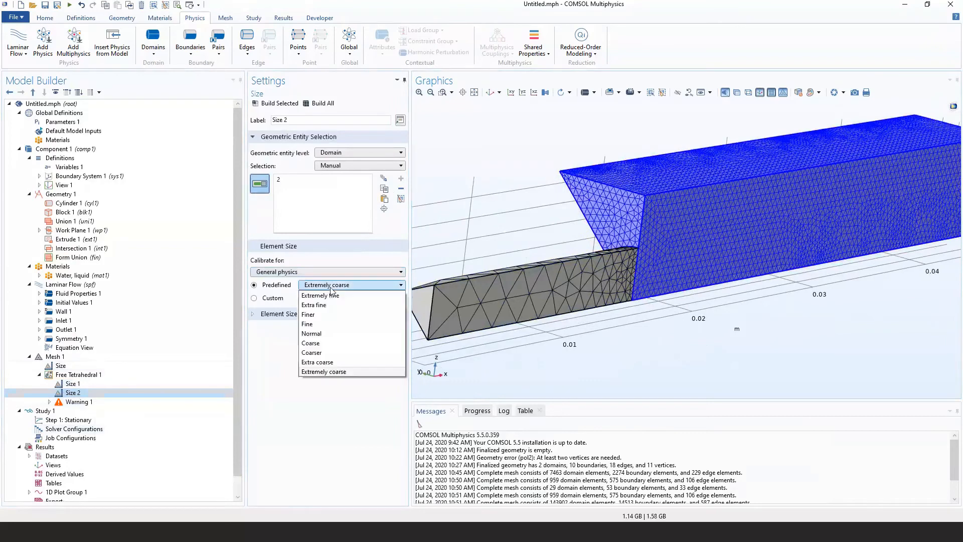
{"action": "left_click", "coordinate": [329, 275]}
{"action": "left_click", "coordinate": [330, 274]}
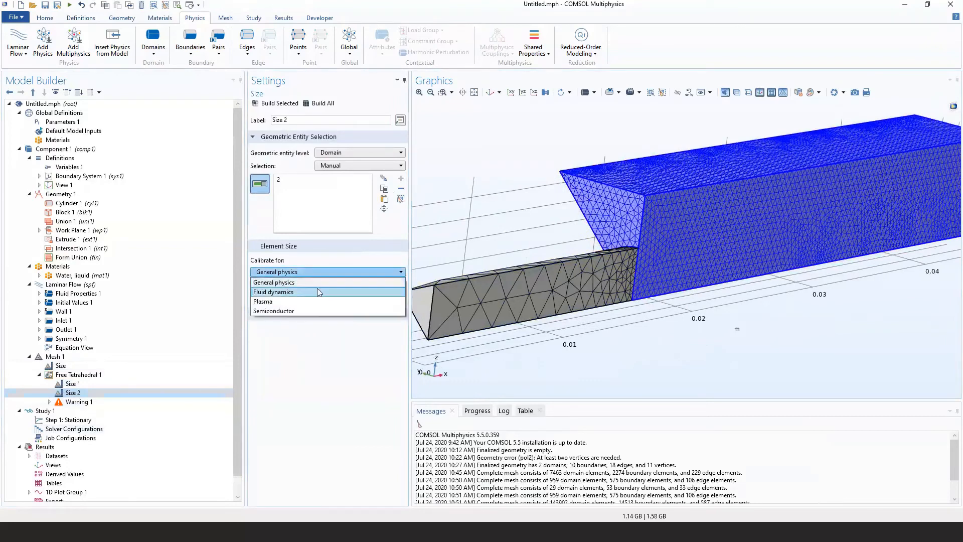
{"action": "left_click", "coordinate": [301, 282]}
{"action": "left_click", "coordinate": [331, 285]}
{"action": "left_click", "coordinate": [331, 285]}
{"action": "left_click", "coordinate": [320, 103]}
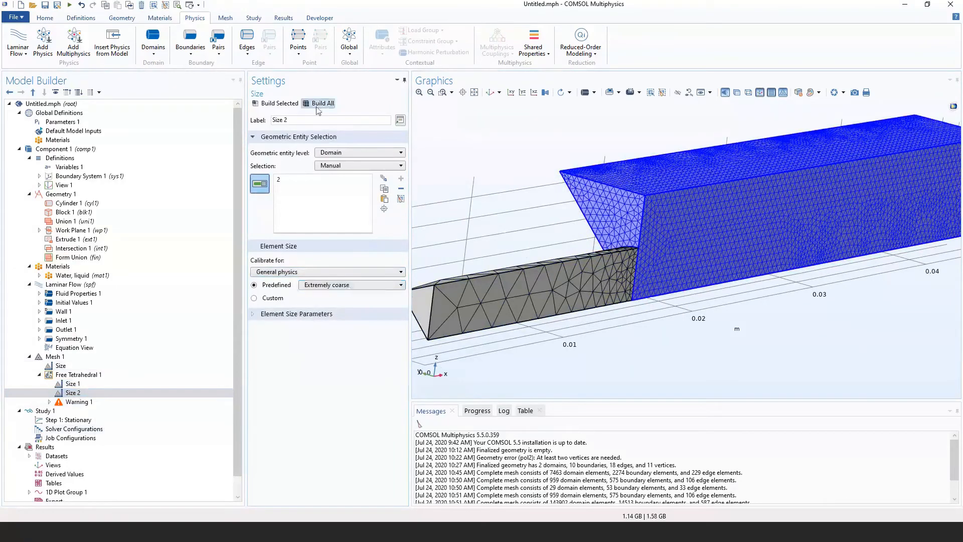
{"action": "right_click_drag", "start_coordinate": [600, 306], "coordinate": [649, 308]}
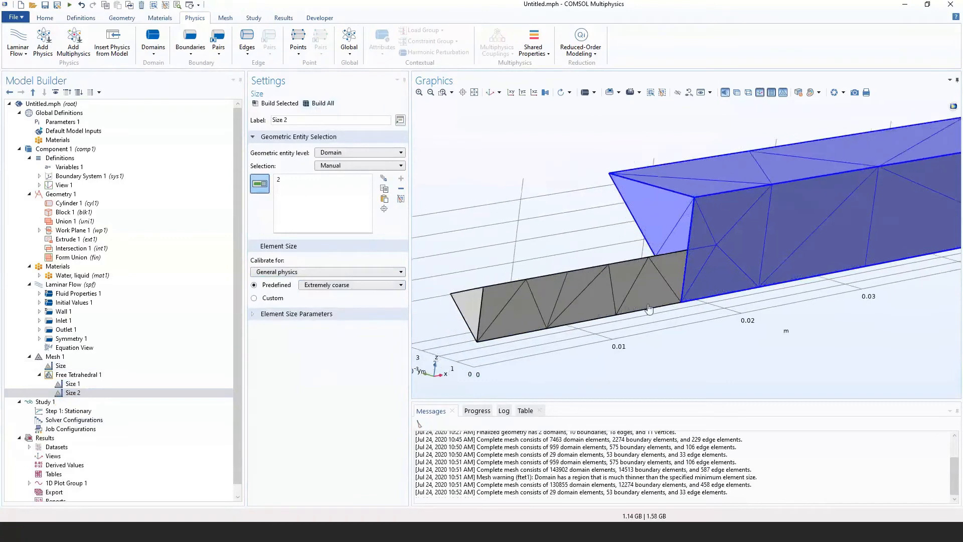
Set the larger block's predefined element size to Extra fine and rebuild the mesh.
{"action": "left_click", "coordinate": [349, 285]}
{"action": "left_click", "coordinate": [346, 305]}
{"action": "left_click", "coordinate": [319, 103]}
{"action": "right_click_drag", "start_coordinate": [544, 224], "coordinate": [506, 224]}
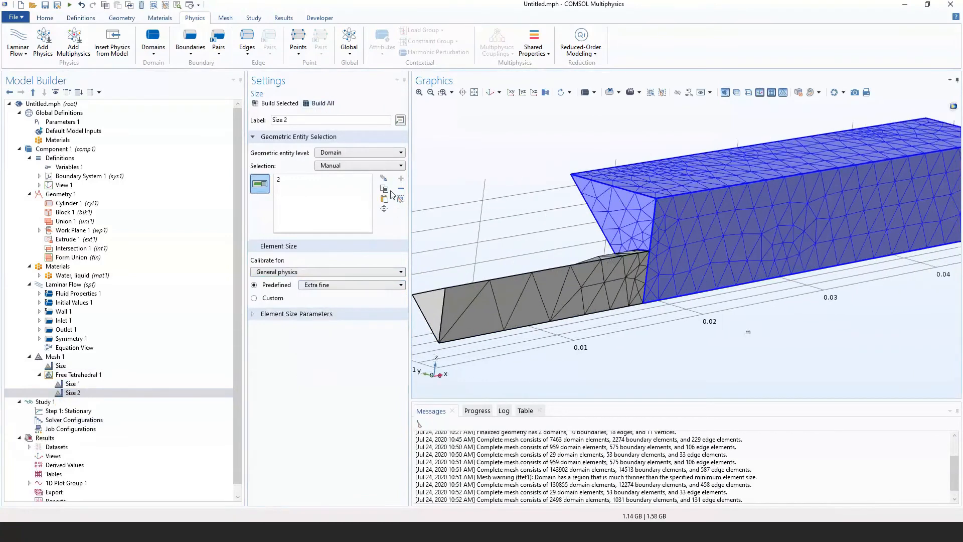
Calibrate the larger block's local size for Fluid dynamics and start a mesh rebuild, cancelling it while it runs.
{"action": "left_click", "coordinate": [297, 271]}
{"action": "left_click", "coordinate": [297, 291]}
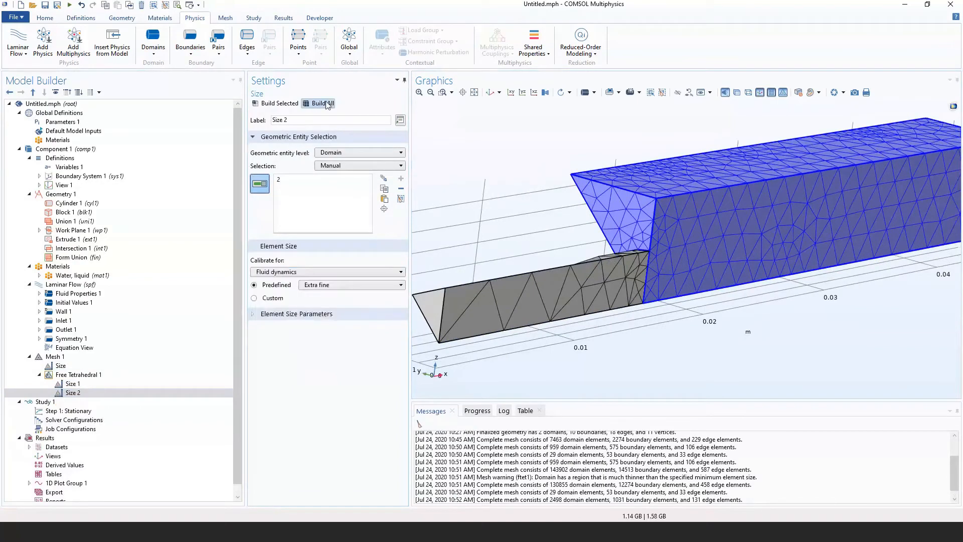
{"action": "left_click", "coordinate": [319, 103]}
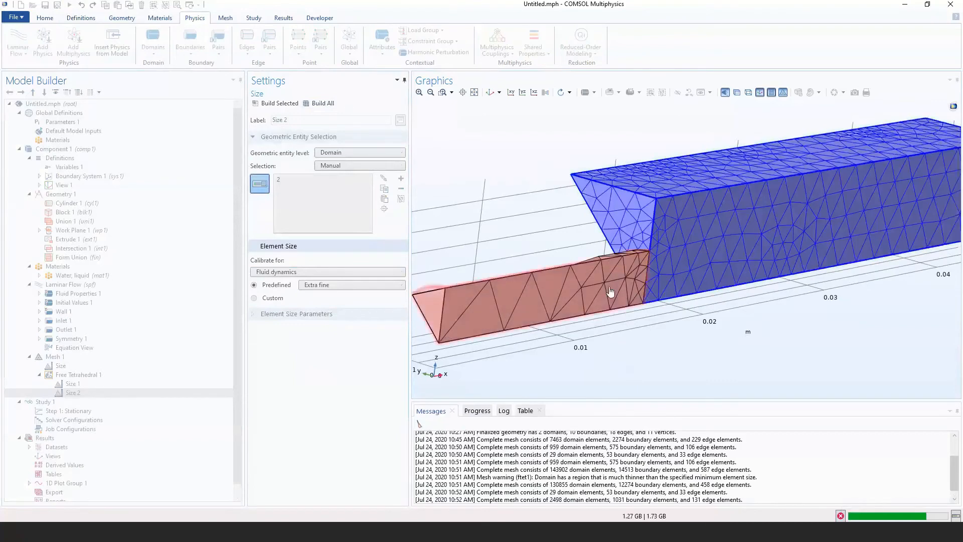
{"action": "scroll", "coordinate": [653, 281], "scroll_direction": "up", "scroll_amount": 8}
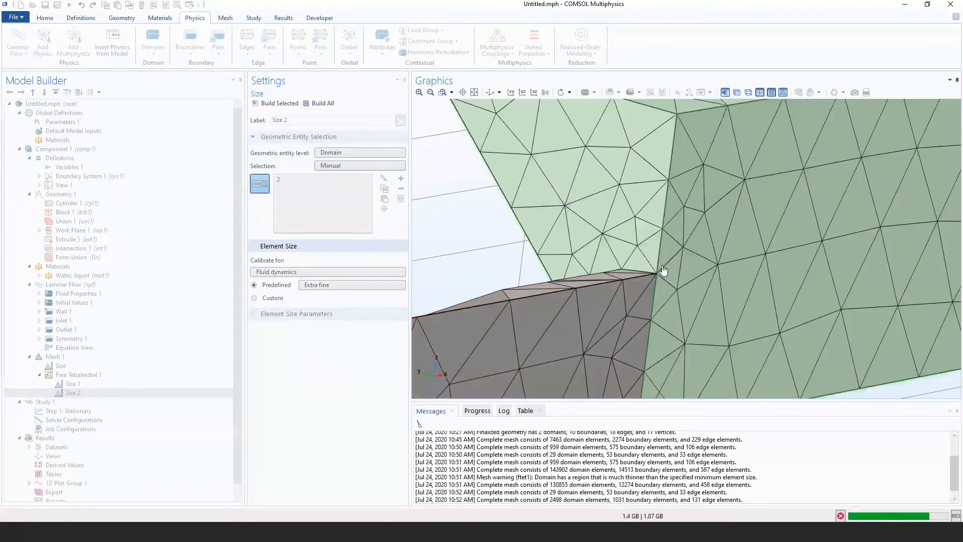
{"action": "scroll", "coordinate": [670, 224], "scroll_direction": "down", "scroll_amount": 2}
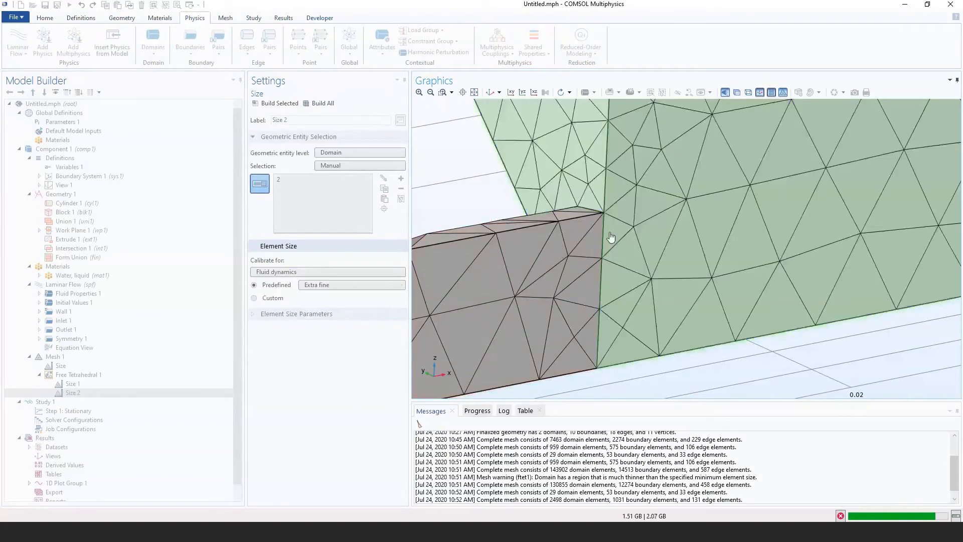
{"action": "scroll", "coordinate": [610, 237], "scroll_direction": "down", "scroll_amount": 5}
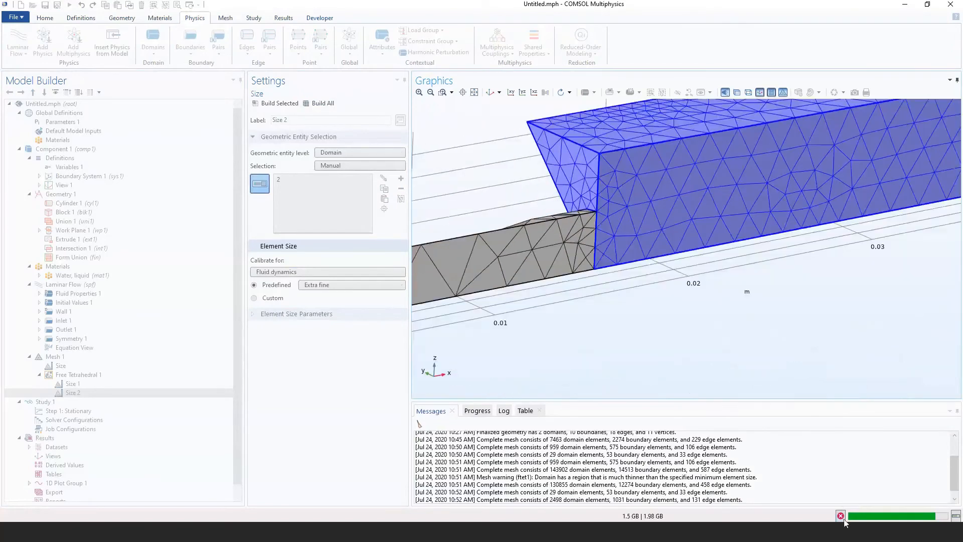
{"action": "left_click", "coordinate": [841, 516]}
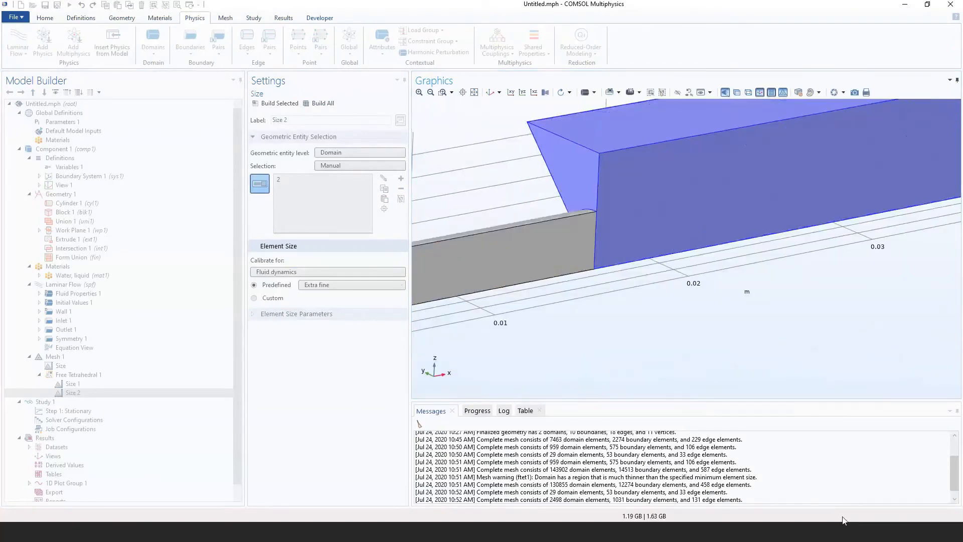
Set the larger block's predefined element size to Fine and rebuild the mesh.
{"action": "left_click", "coordinate": [363, 292]}
{"action": "left_click", "coordinate": [344, 302]}
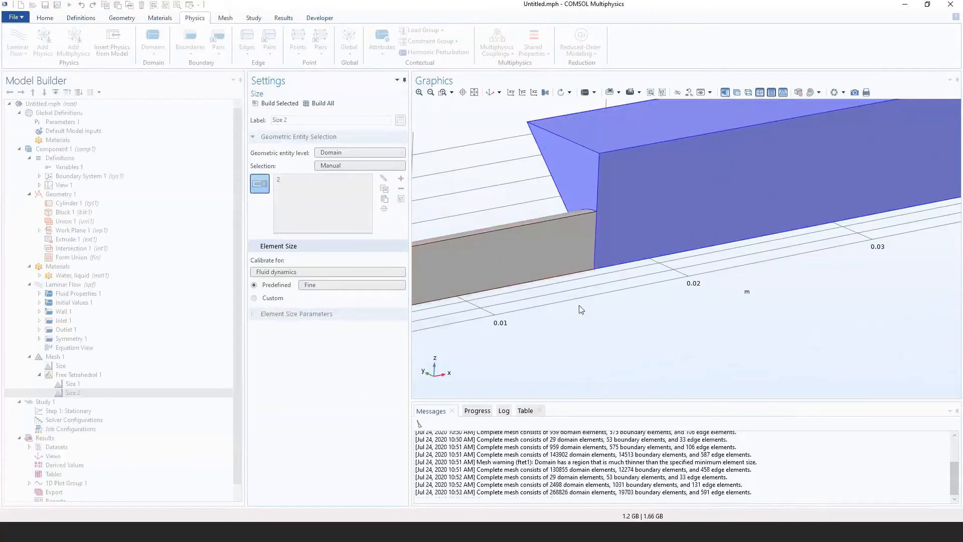
{"action": "left_click_drag", "start_coordinate": [581, 309], "coordinate": [663, 377]}
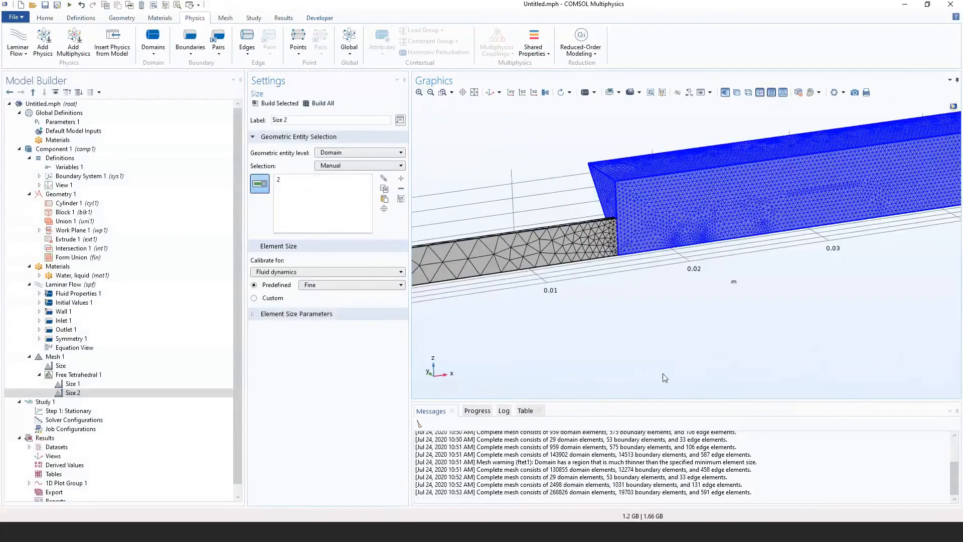
Inspect the mesh along both domains and the element transition where the narrow channel meets the larger block.
{"action": "right_click_drag", "start_coordinate": [953, 144], "coordinate": [718, 232]}
{"action": "right_click_drag", "start_coordinate": [610, 299], "coordinate": [736, 332]}
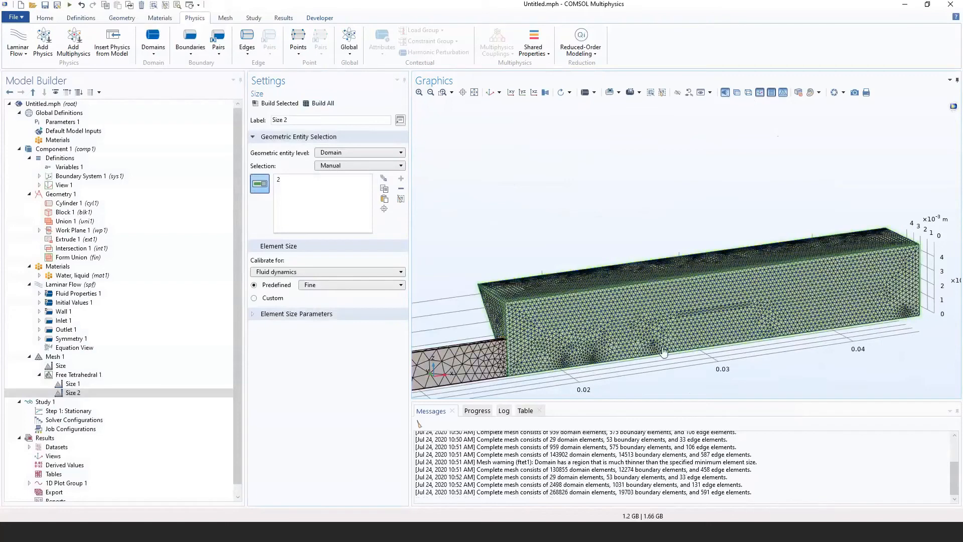
{"action": "right_click_drag", "start_coordinate": [621, 365], "coordinate": [778, 313]}
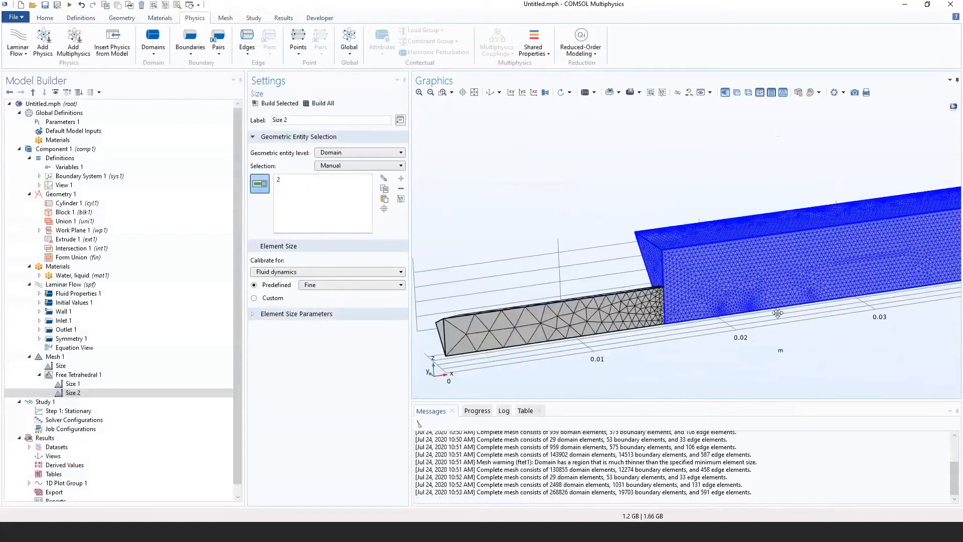
{"action": "scroll", "coordinate": [662, 301], "scroll_direction": "up", "scroll_amount": 6}
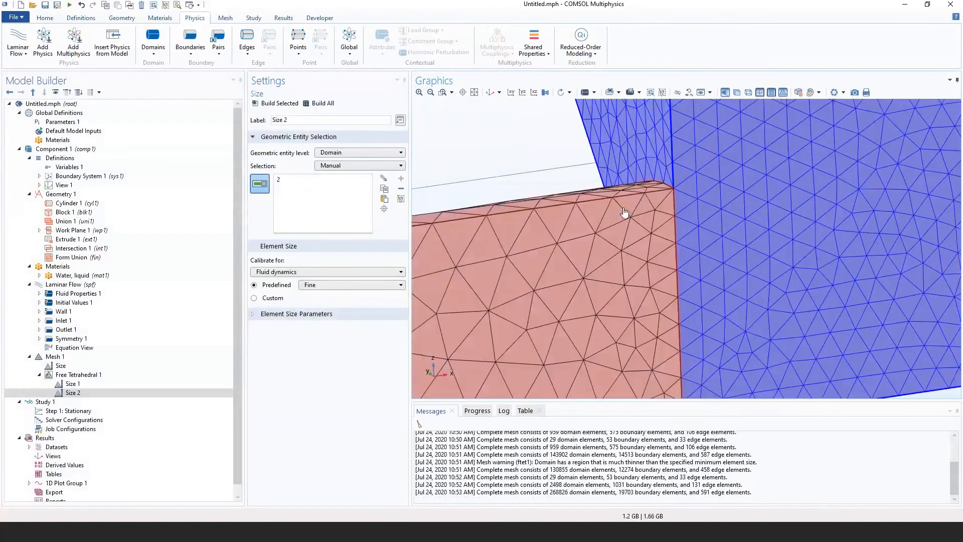
{"action": "scroll", "coordinate": [625, 213], "scroll_direction": "down", "scroll_amount": 5}
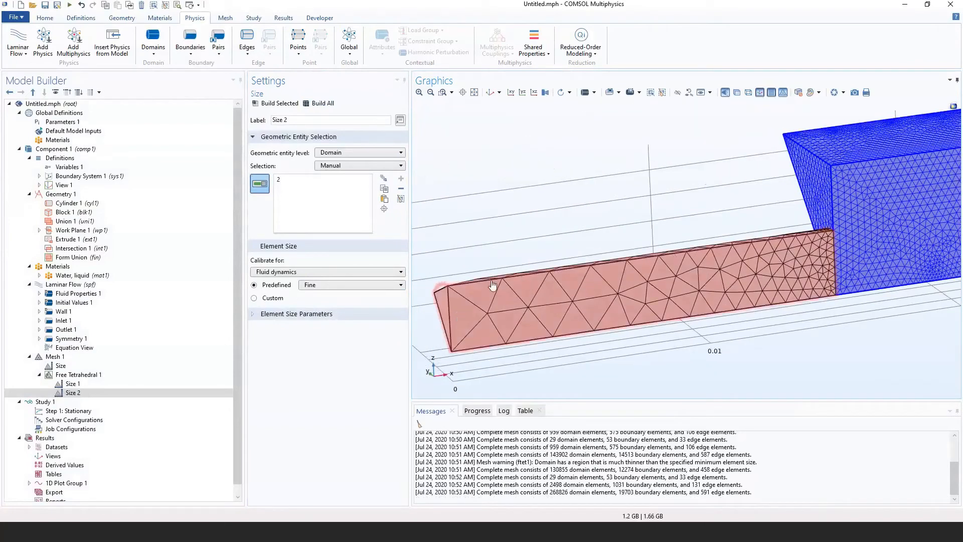
{"action": "left_click_drag", "start_coordinate": [651, 221], "coordinate": [673, 247]}
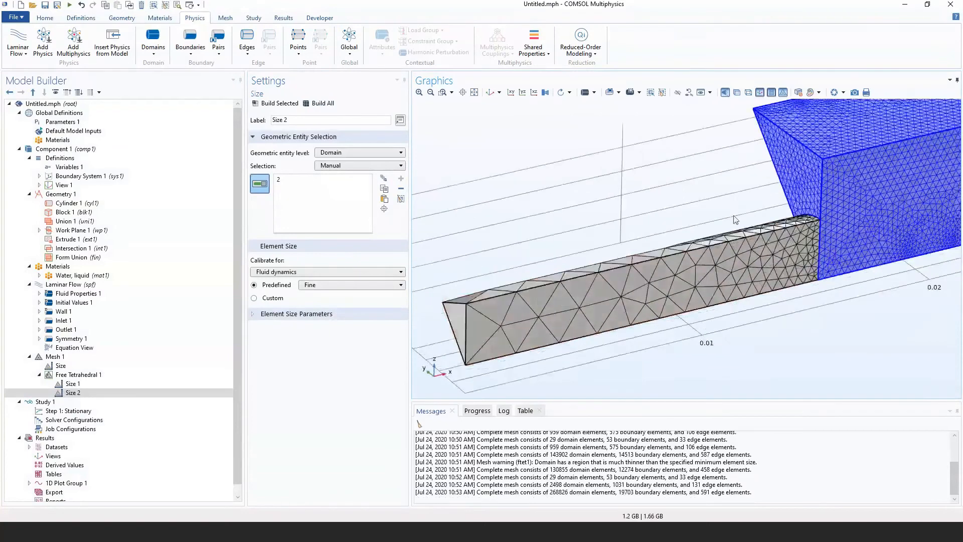
{"action": "right_click_drag", "start_coordinate": [833, 225], "coordinate": [730, 242]}
{"action": "scroll", "coordinate": [731, 241], "scroll_direction": "up", "scroll_amount": 6}
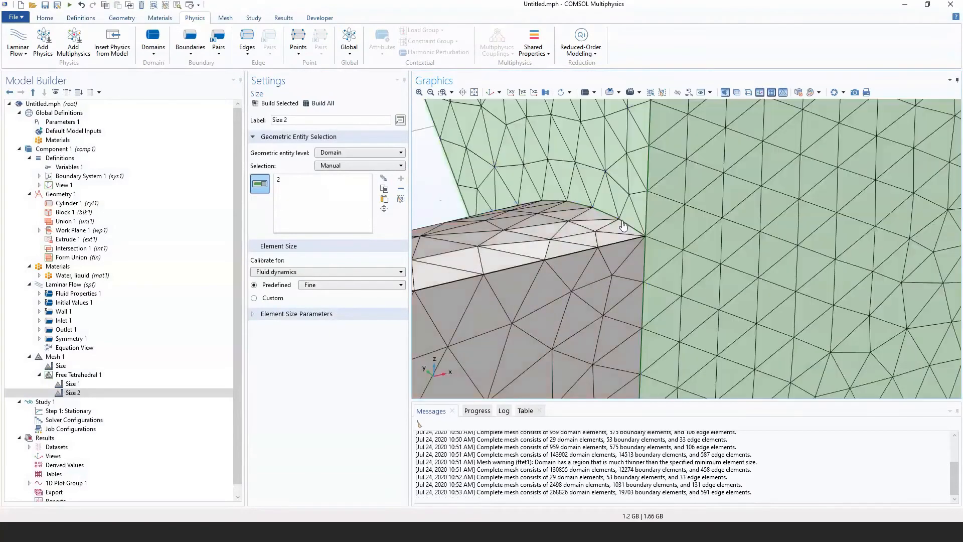
{"action": "scroll", "coordinate": [630, 229], "scroll_direction": "down", "scroll_amount": 2}
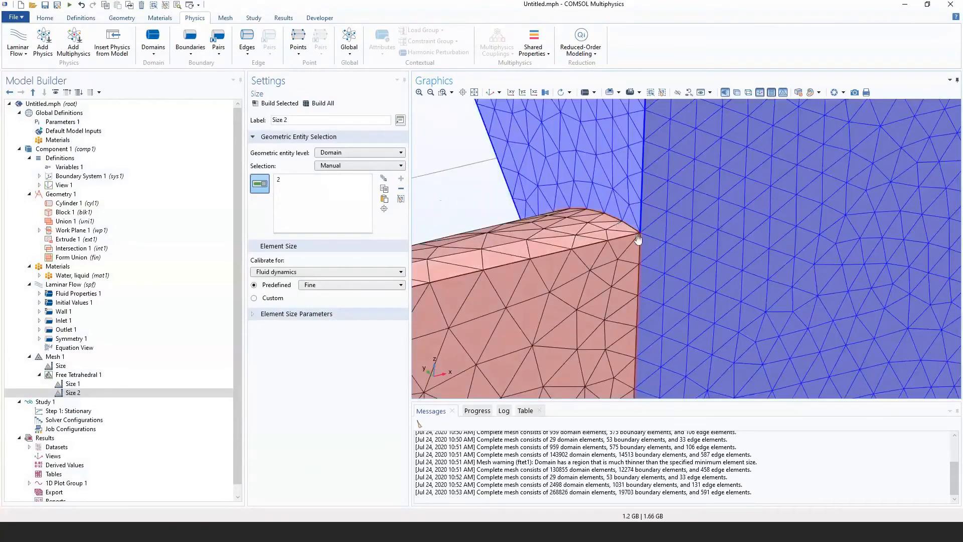
{"action": "scroll", "coordinate": [635, 246], "scroll_direction": "up", "scroll_amount": 4}
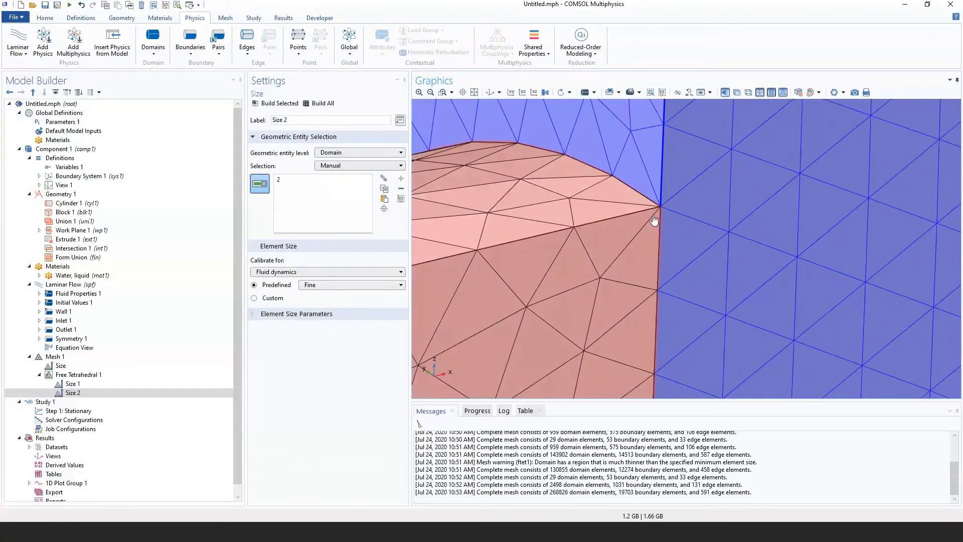
Examine the narrow channel's mesh from its junction with the larger block back toward the inlet.
{"action": "left_click_drag", "start_coordinate": [658, 299], "coordinate": [755, 242]}
{"action": "scroll", "coordinate": [735, 221], "scroll_direction": "down", "scroll_amount": 3}
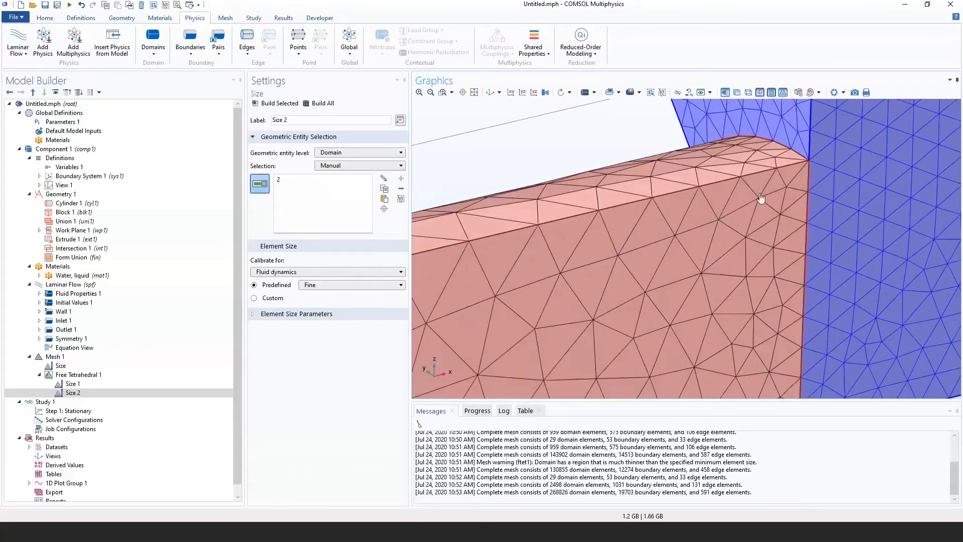
{"action": "right_click_drag", "start_coordinate": [761, 198], "coordinate": [883, 155]}
{"action": "right_click_drag", "start_coordinate": [637, 271], "coordinate": [751, 230]}
{"action": "scroll", "coordinate": [714, 316], "scroll_direction": "down", "scroll_amount": 4}
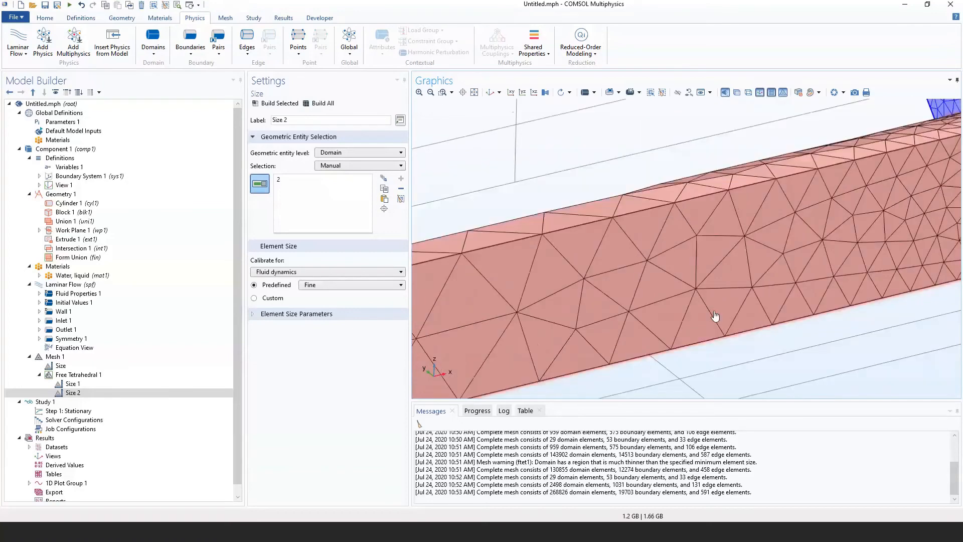
{"action": "right_click_drag", "start_coordinate": [492, 273], "coordinate": [633, 226]}
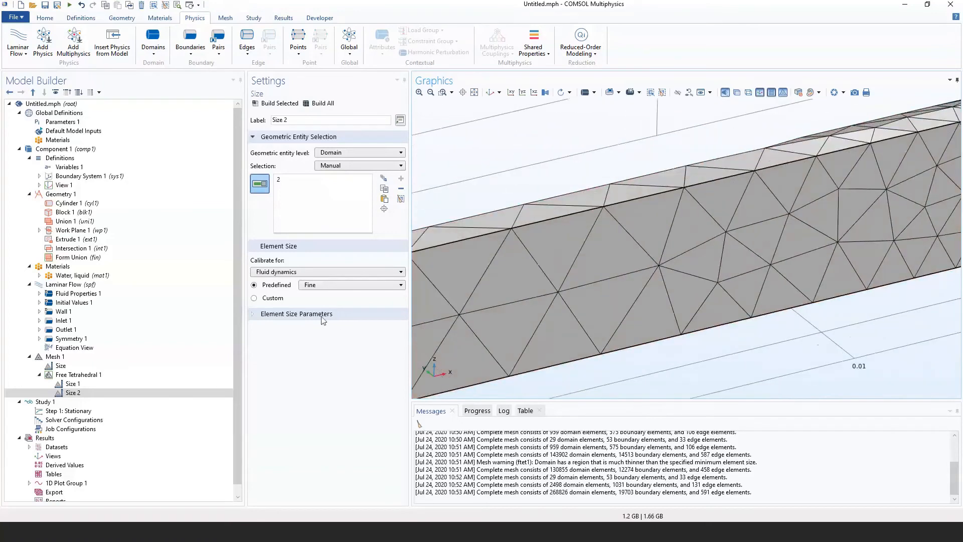
Review the larger block's element size parameters and compare them with the mesh at the channel's inlet end and along both domains.
{"action": "left_click", "coordinate": [271, 315]}
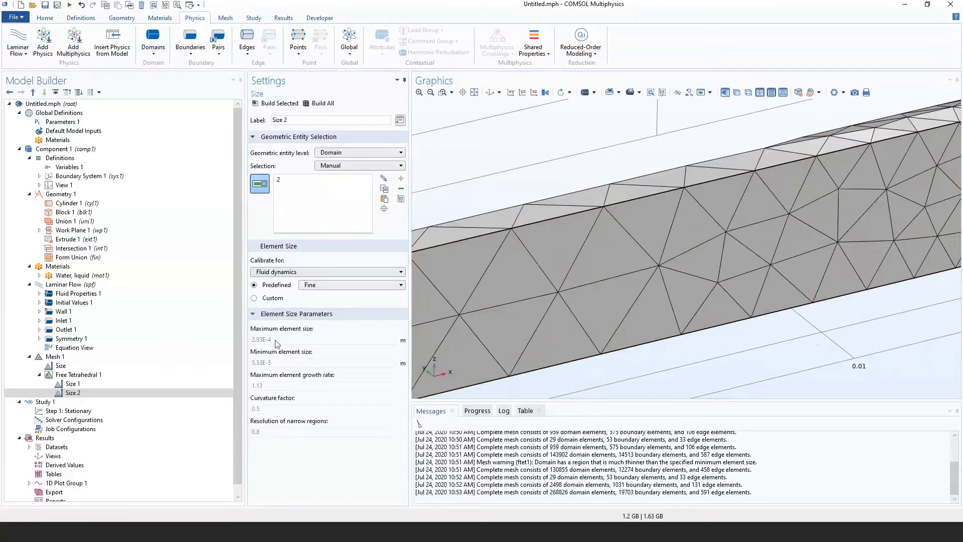
{"action": "scroll", "coordinate": [443, 328], "scroll_direction": "down", "scroll_amount": 5}
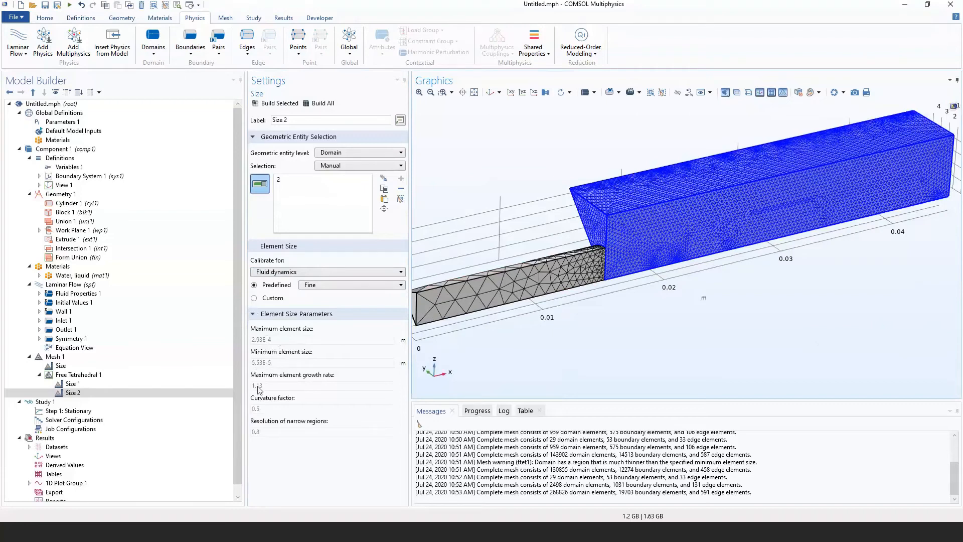
{"action": "scroll", "coordinate": [443, 339], "scroll_direction": "up", "scroll_amount": 3}
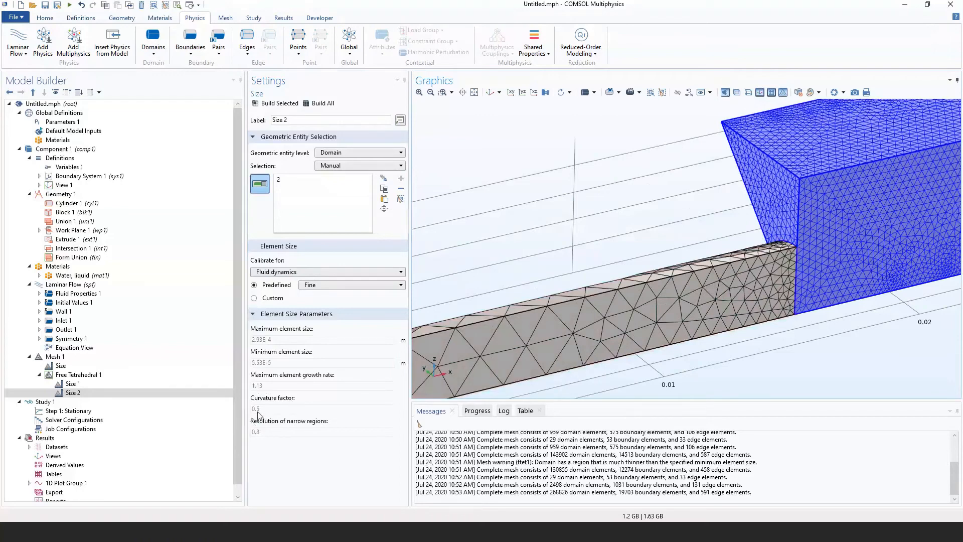
{"action": "right_click_drag", "start_coordinate": [534, 257], "coordinate": [666, 211]}
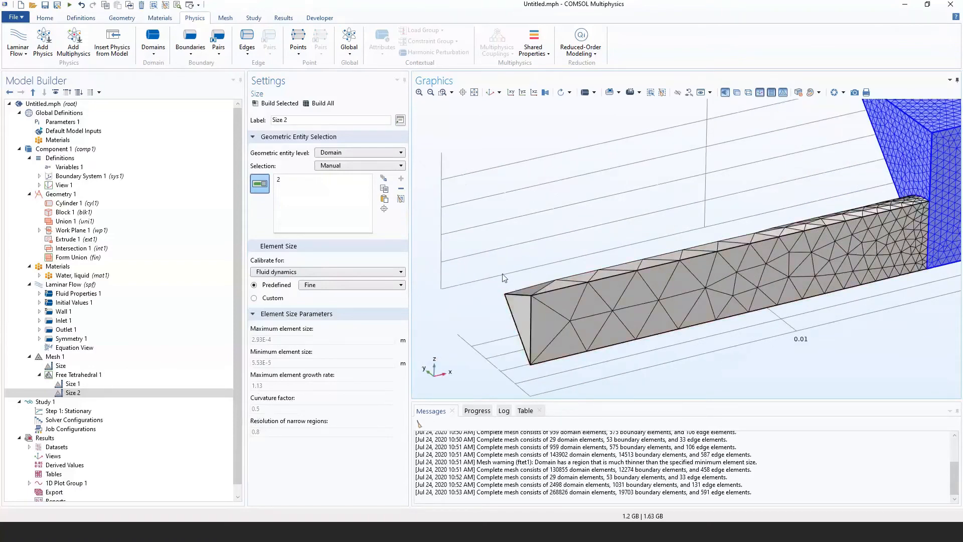
{"action": "right_click_drag", "start_coordinate": [553, 241], "coordinate": [570, 243]}
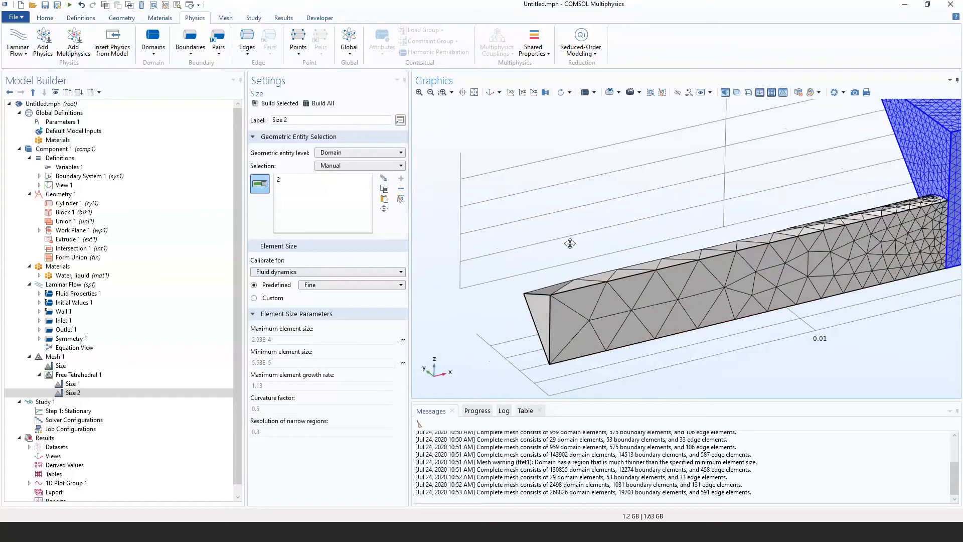
{"action": "scroll", "coordinate": [570, 243], "scroll_direction": "up", "scroll_amount": 2}
{"action": "scroll", "coordinate": [579, 270], "scroll_direction": "up", "scroll_amount": 3}
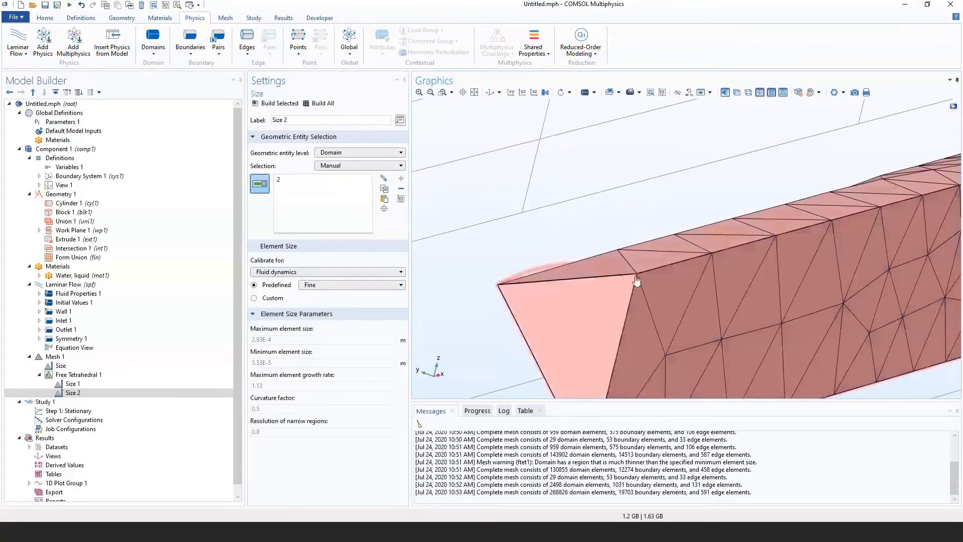
{"action": "scroll", "coordinate": [648, 162], "scroll_direction": "down", "scroll_amount": 5}
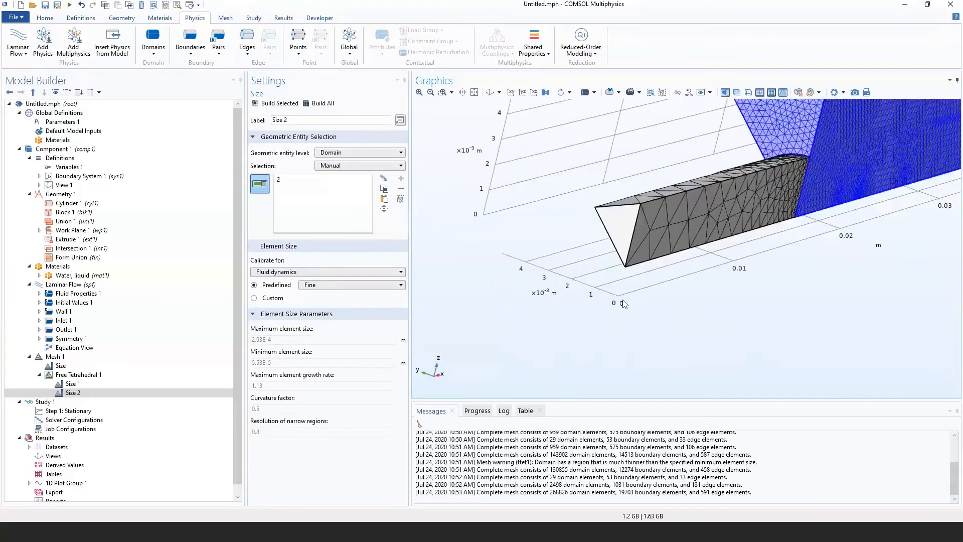
{"action": "right_click_drag", "start_coordinate": [647, 163], "coordinate": [552, 216]}
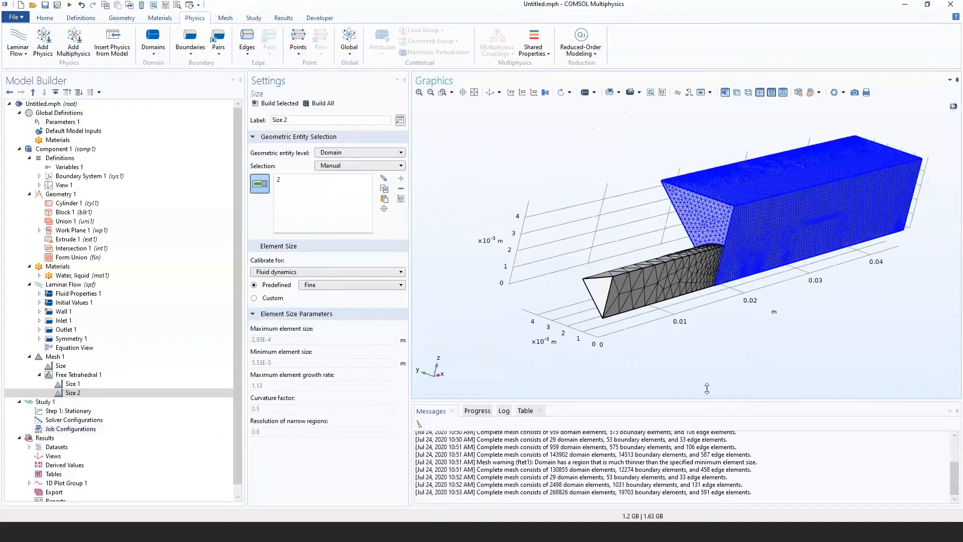
Move Size 2 ahead of Size 1 under Free Tetrahedral 1 and rebuild the whole mesh.
{"action": "left_click", "coordinate": [99, 394]}
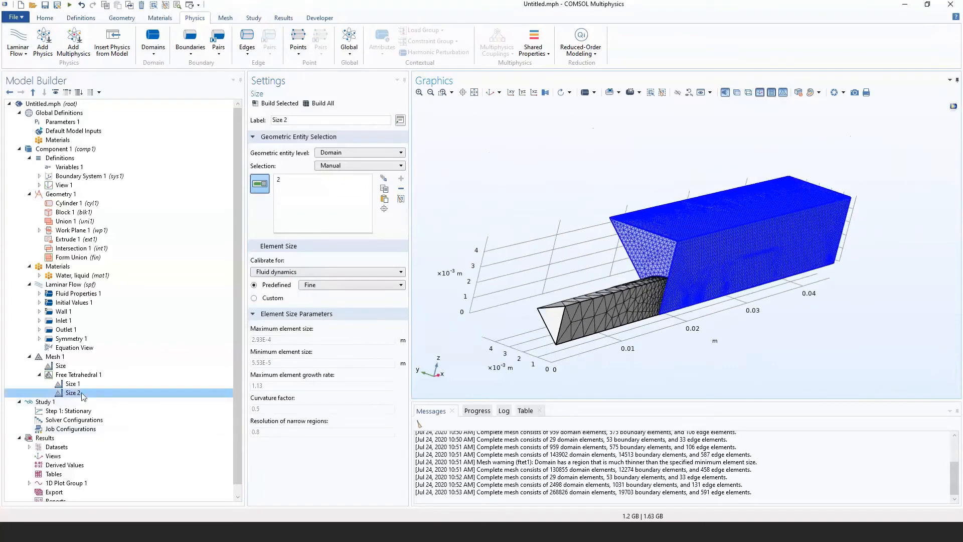
{"action": "left_click_drag", "start_coordinate": [98, 396], "coordinate": [65, 386]}
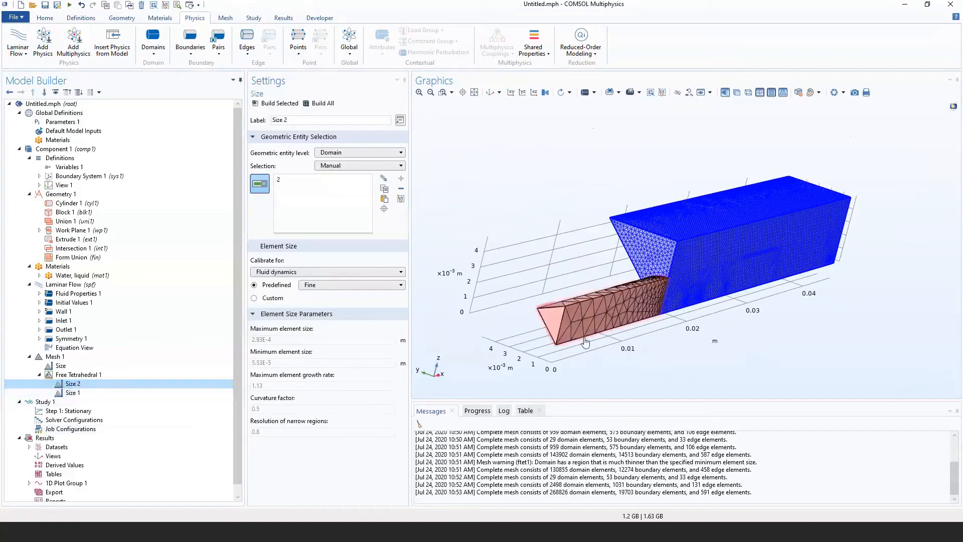
{"action": "scroll", "coordinate": [674, 330], "scroll_direction": "up", "scroll_amount": 3}
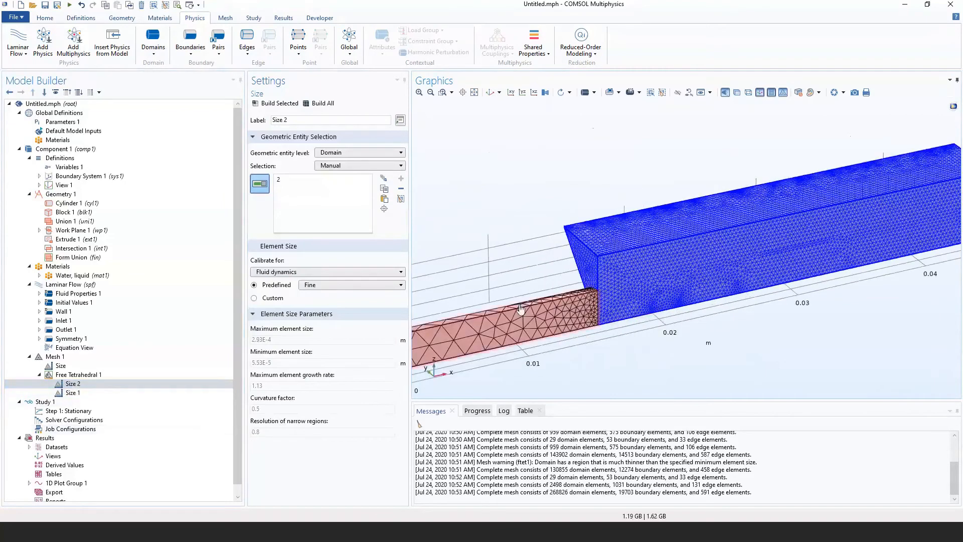
{"action": "left_click", "coordinate": [318, 103]}
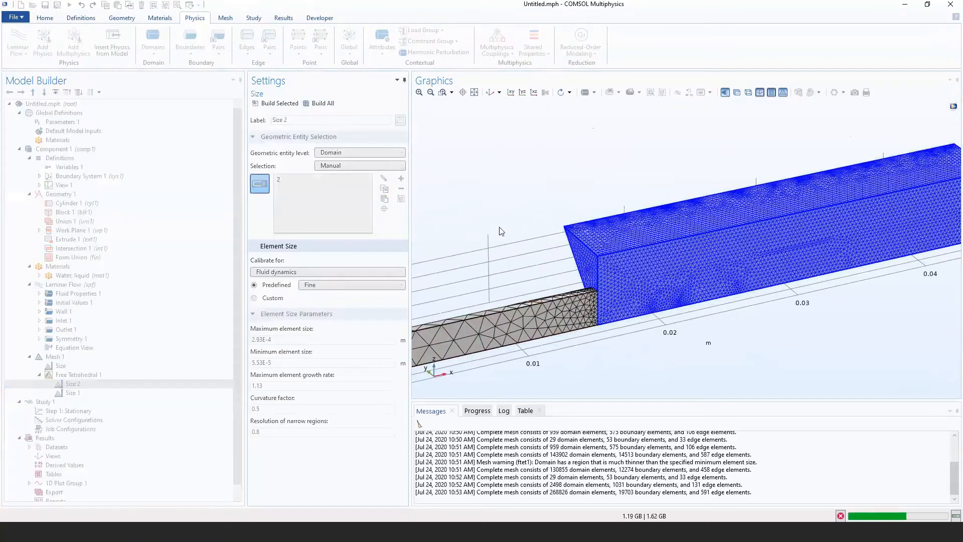
{"action": "right_click_drag", "start_coordinate": [499, 227], "coordinate": [587, 200]}
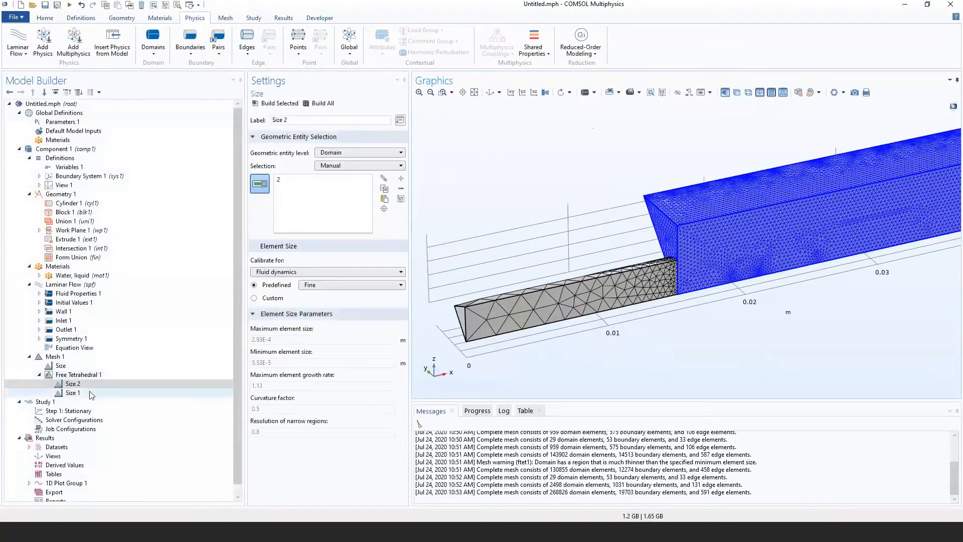
Add a second Free Tetrahedral operation to Mesh 1 and restrict it at Domain level to the narrow channel.
{"action": "left_click", "coordinate": [71, 375]}
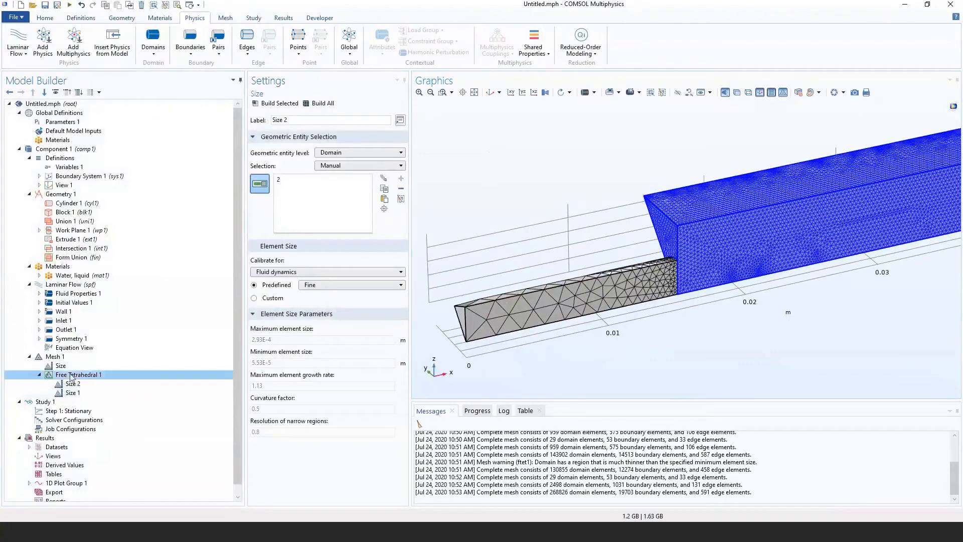
{"action": "right_click", "coordinate": [78, 358]}
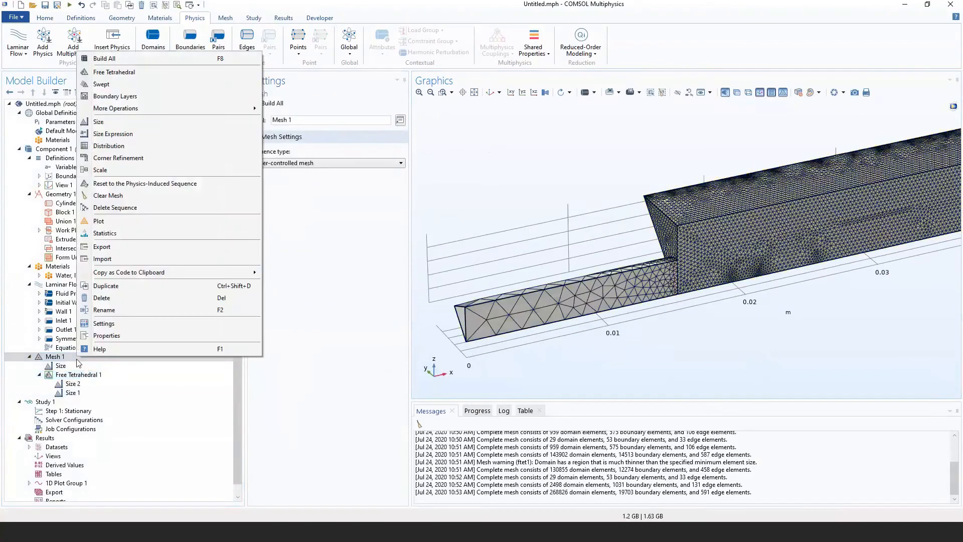
{"action": "left_click", "coordinate": [115, 72]}
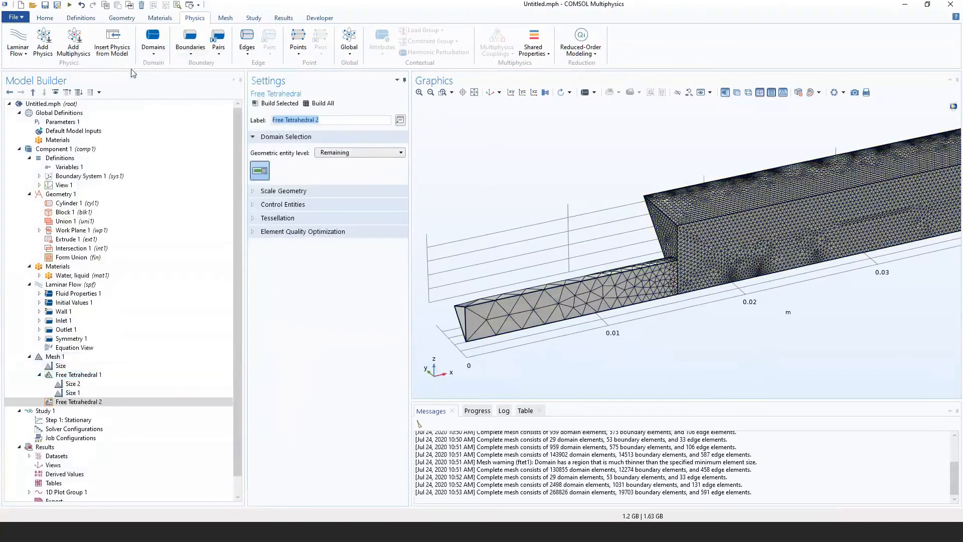
{"action": "left_click", "coordinate": [351, 152]}
{"action": "left_click", "coordinate": [331, 183]}
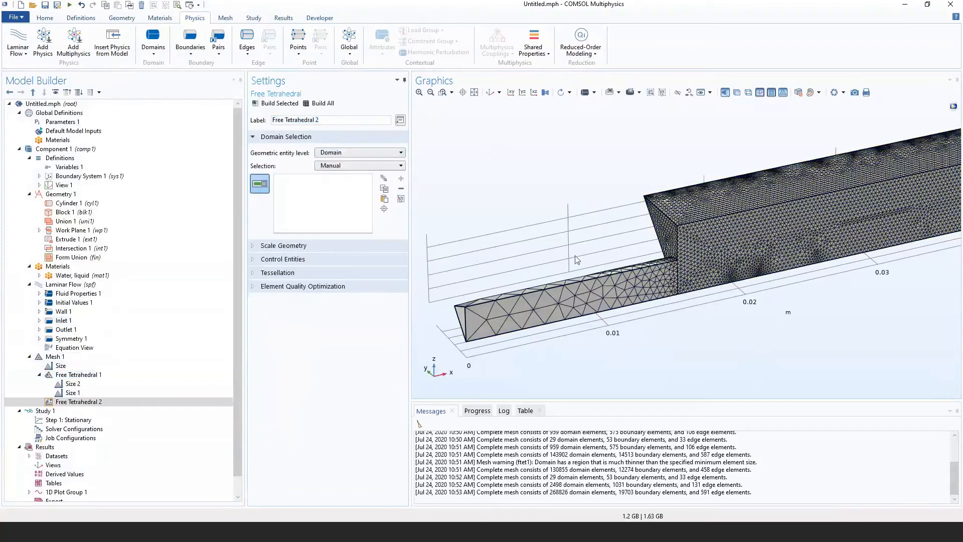
Restrict Free Tetrahedral 1 at Domain level to the larger block.
{"action": "left_click", "coordinate": [109, 377]}
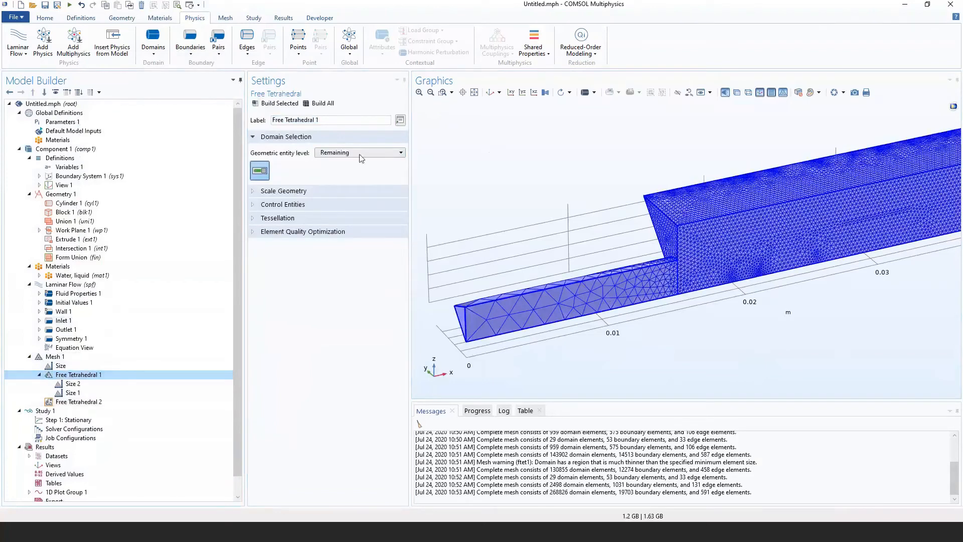
{"action": "left_click", "coordinate": [359, 152]}
{"action": "left_click", "coordinate": [351, 175]}
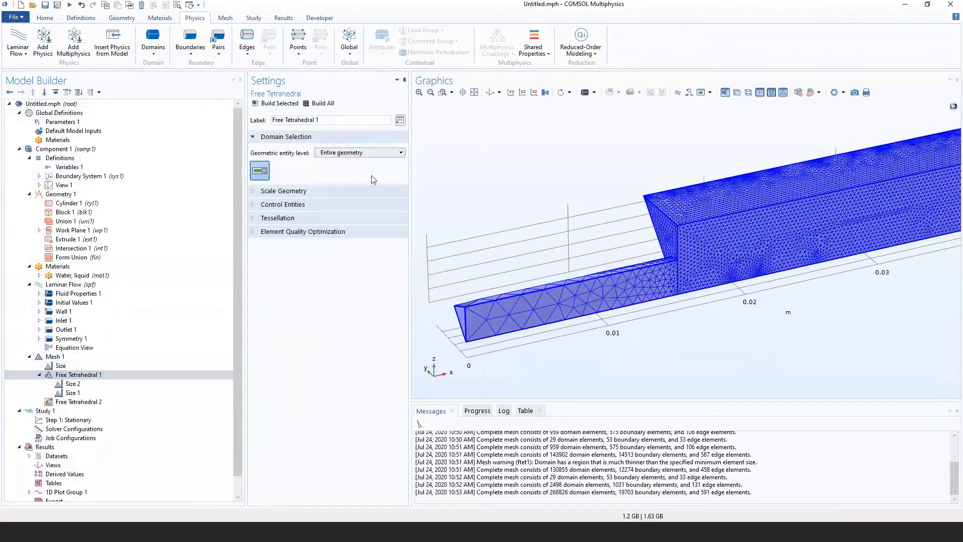
{"action": "left_click", "coordinate": [360, 152]}
{"action": "left_click", "coordinate": [336, 184]}
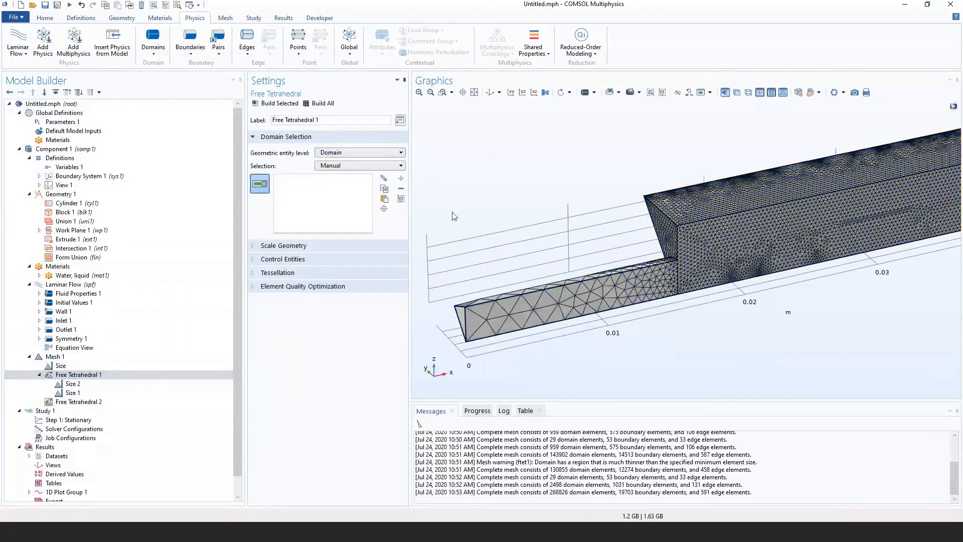
{"action": "left_click", "coordinate": [705, 252]}
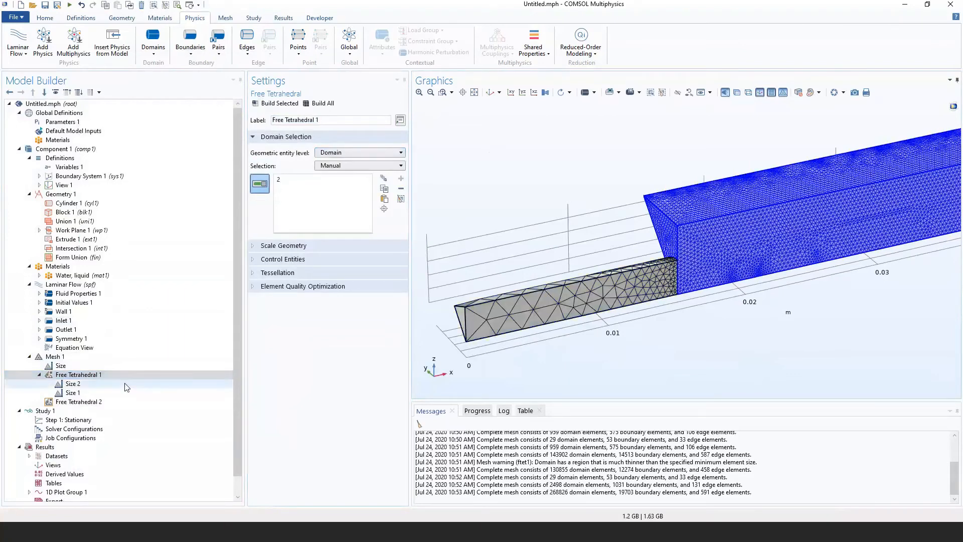
Delete the narrow channel's Size 1 node from Free Tetrahedral 1.
{"action": "left_click", "coordinate": [60, 377]}
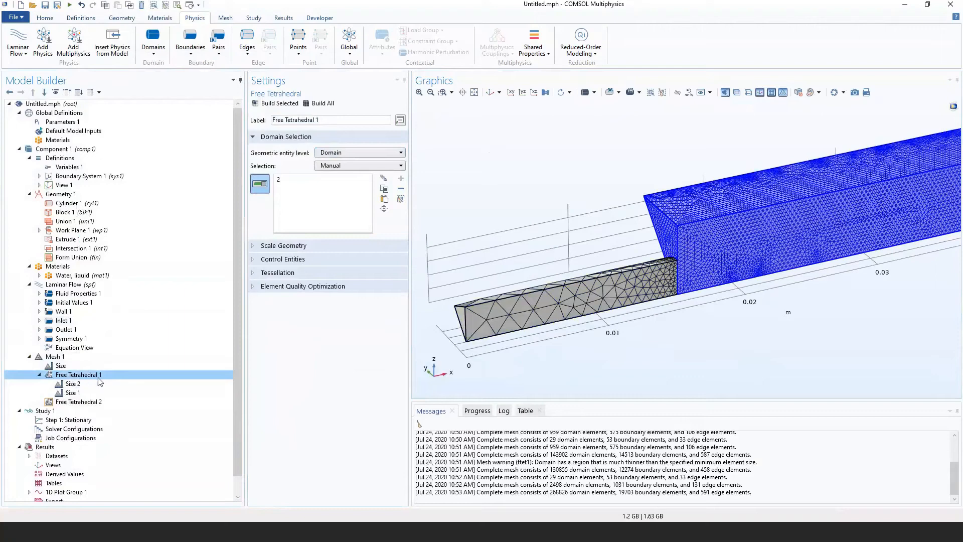
{"action": "left_click", "coordinate": [75, 393]}
{"action": "right_click", "coordinate": [81, 394]}
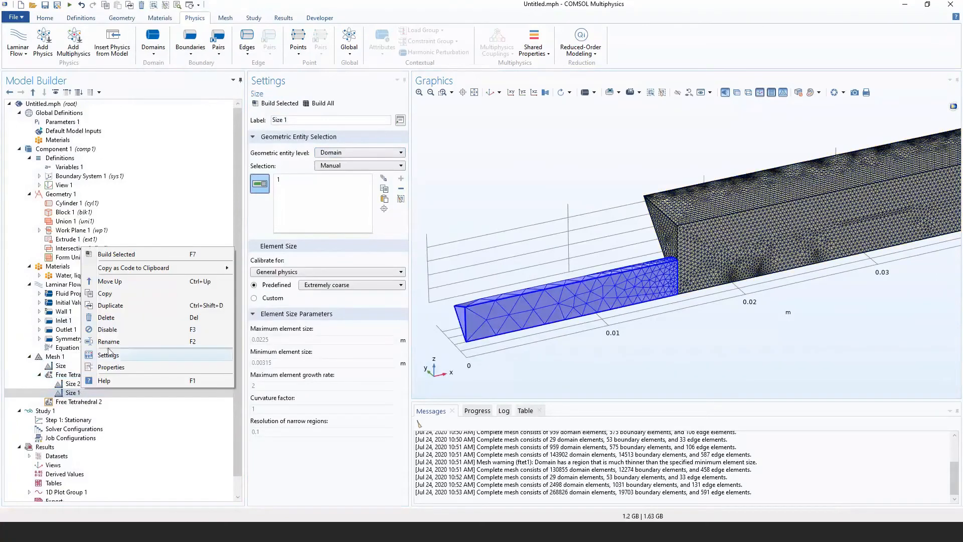
{"action": "left_click", "coordinate": [107, 317]}
{"action": "key", "text": "Return"}
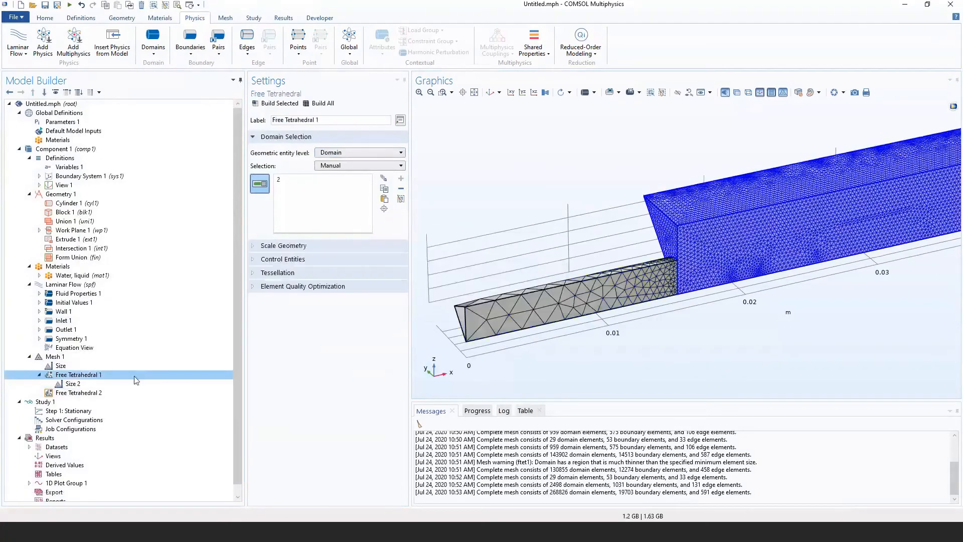
Set the larger block's predefined element size to Normal and rebuild the whole mesh.
{"action": "left_click", "coordinate": [70, 383]}
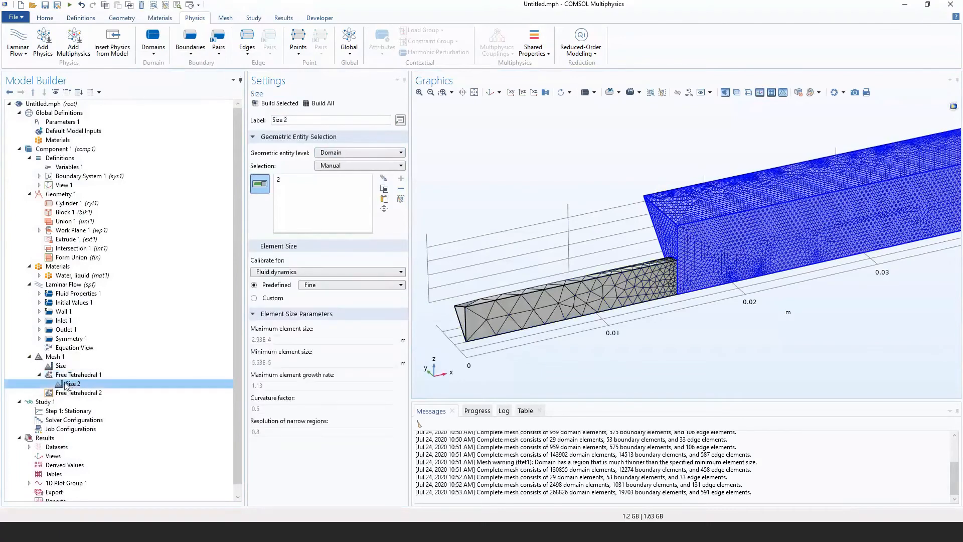
{"action": "left_click", "coordinate": [324, 285]}
{"action": "left_click", "coordinate": [311, 334]}
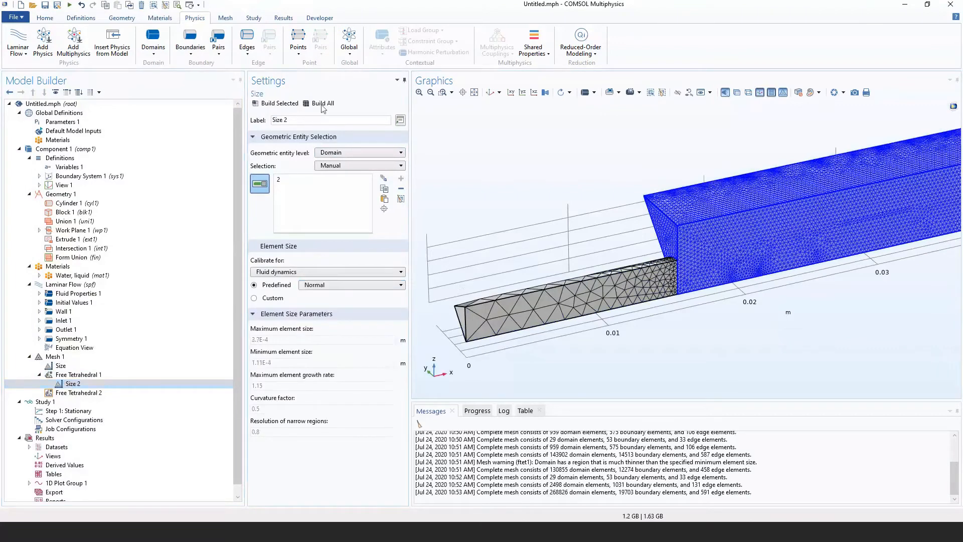
{"action": "left_click", "coordinate": [322, 103]}
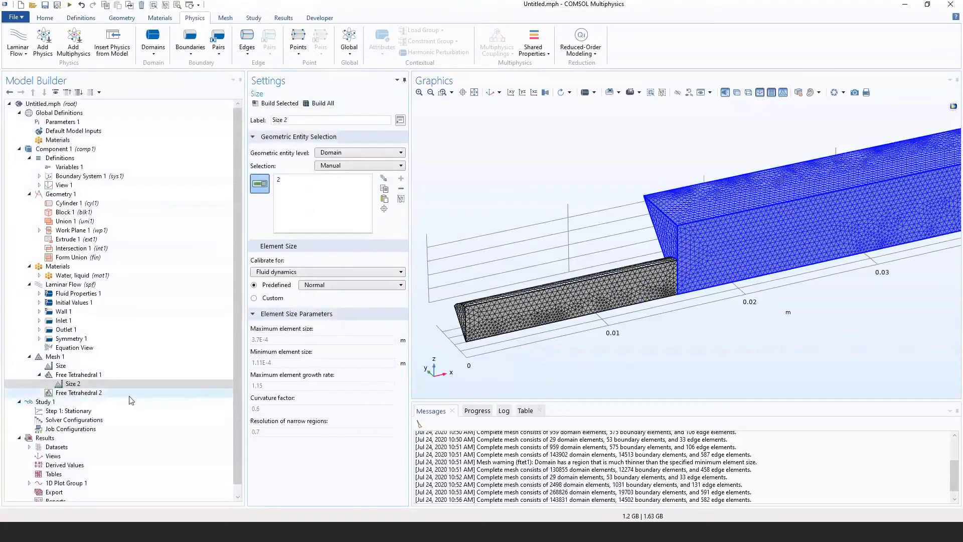
Add a Size node to Free Tetrahedral 2 with the predefined size Extremely coarse and rebuild the whole mesh.
{"action": "left_click", "coordinate": [103, 395]}
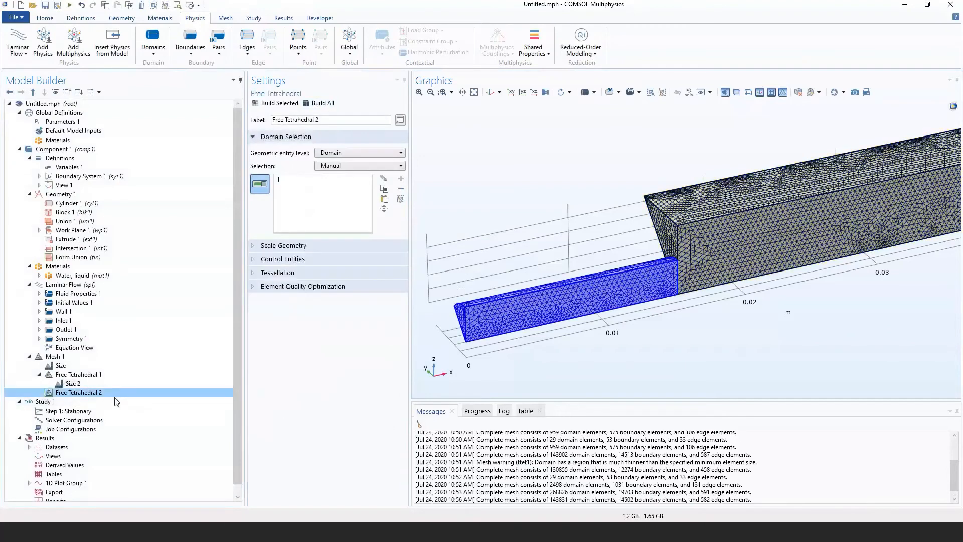
{"action": "right_click", "coordinate": [75, 391]}
{"action": "left_click", "coordinate": [97, 221]}
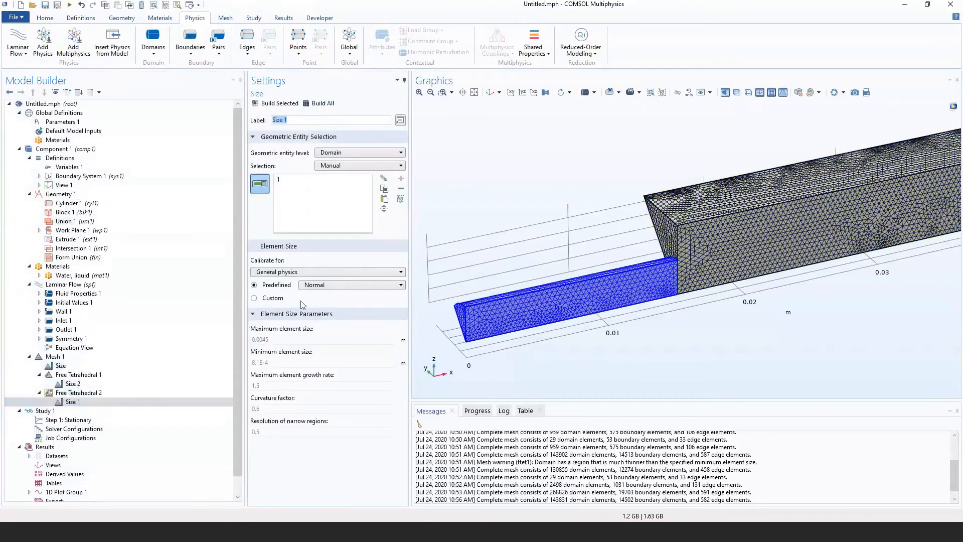
{"action": "left_click", "coordinate": [321, 285]}
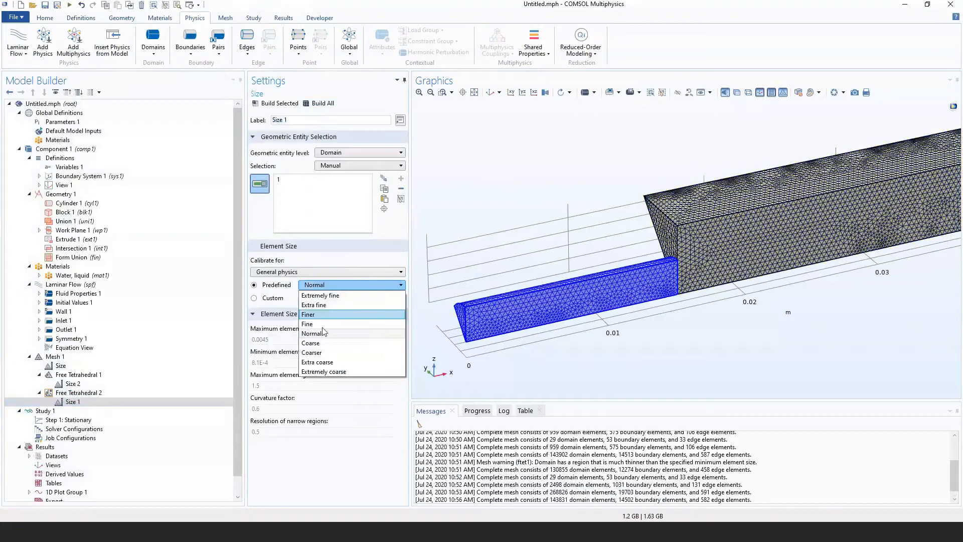
{"action": "left_click", "coordinate": [321, 372]}
{"action": "left_click", "coordinate": [80, 375]}
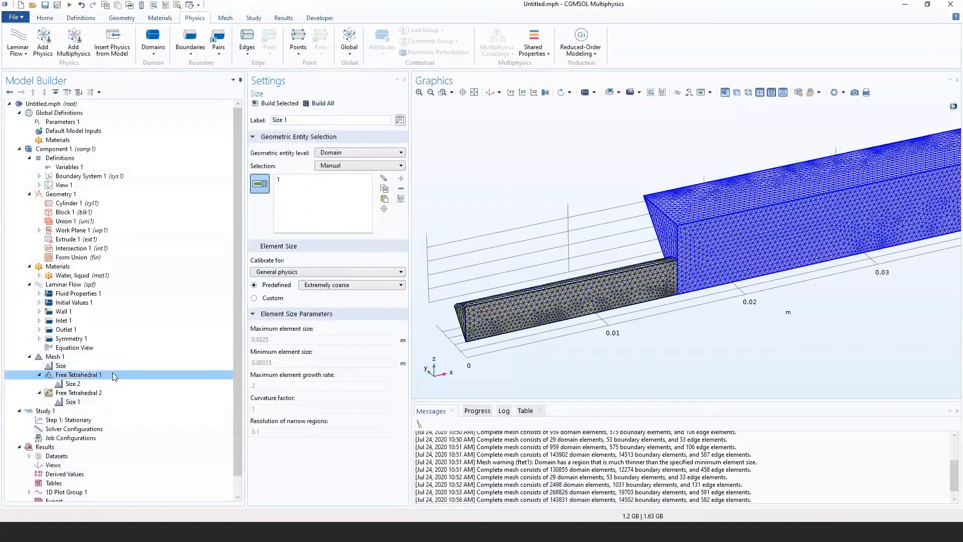
{"action": "left_click", "coordinate": [318, 103]}
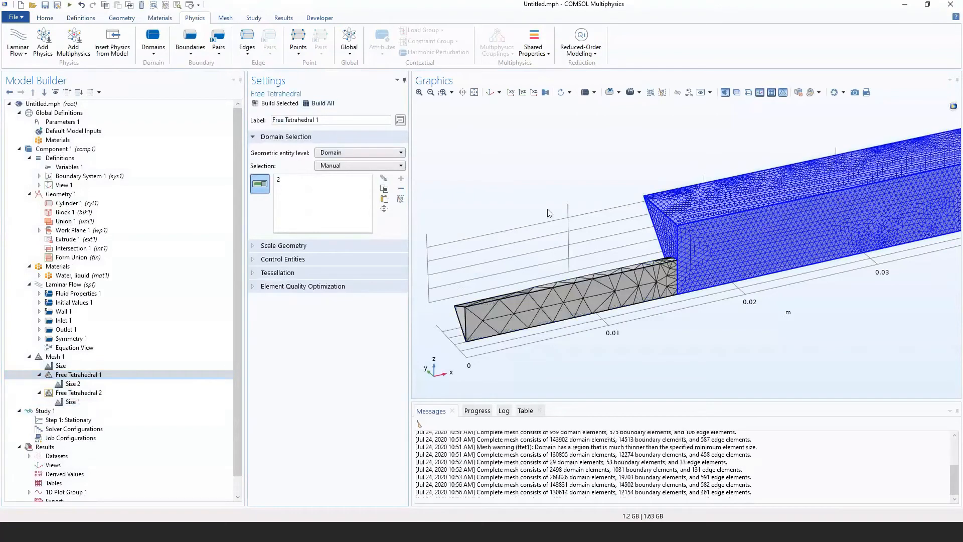
Move Free Tetrahedral 2 ahead of Free Tetrahedral 1 in the mesh sequence and rebuild the whole mesh.
{"action": "scroll", "coordinate": [672, 258], "scroll_direction": "up", "scroll_amount": 6}
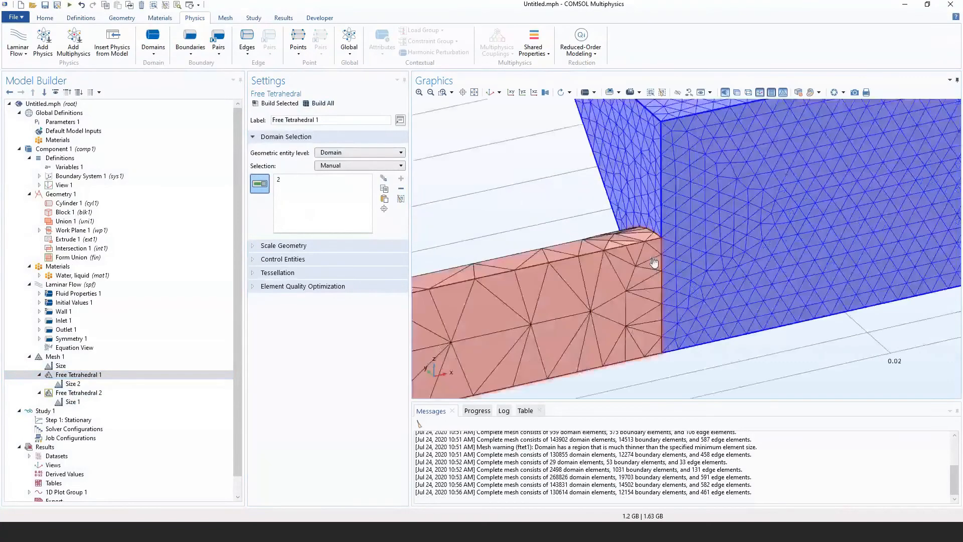
{"action": "scroll", "coordinate": [672, 258], "scroll_direction": "down", "scroll_amount": 8}
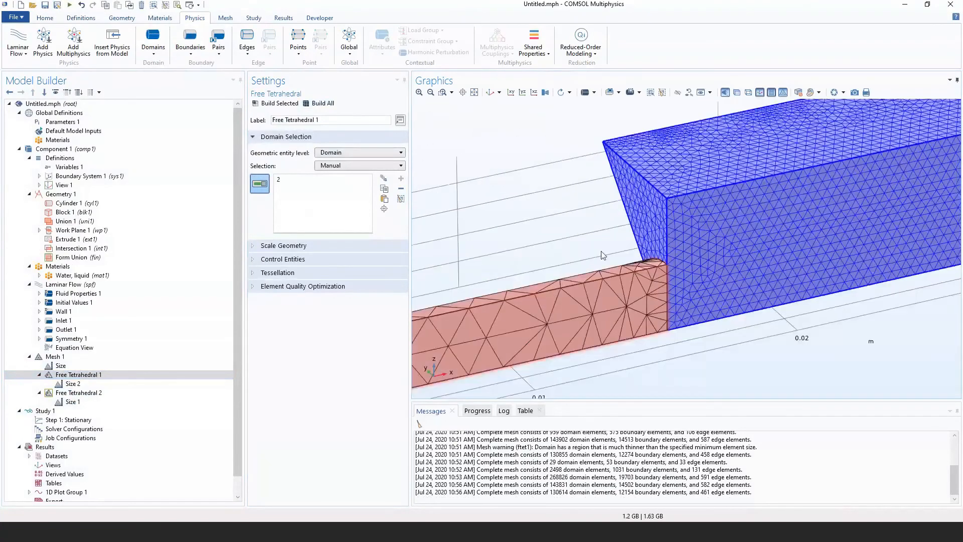
{"action": "scroll", "coordinate": [568, 282], "scroll_direction": "up", "scroll_amount": 3}
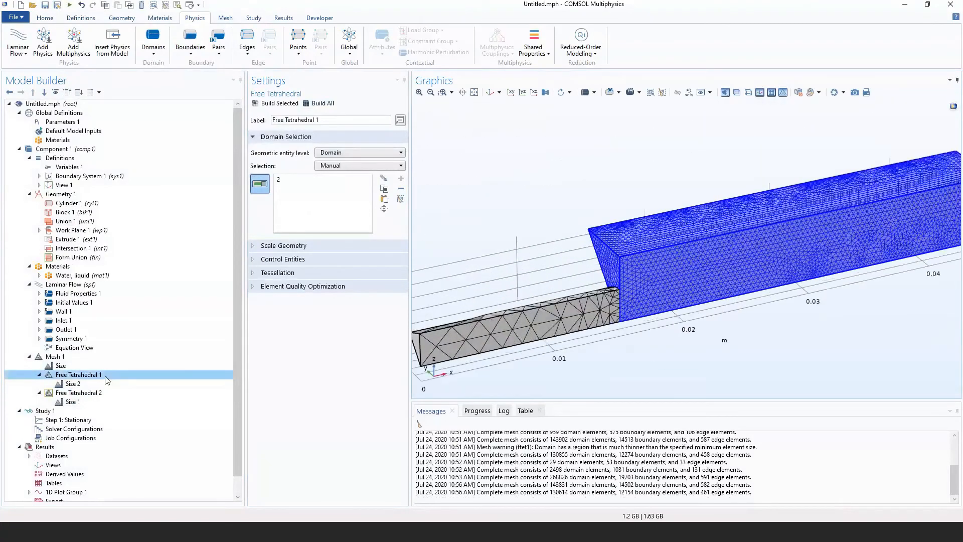
{"action": "left_click", "coordinate": [81, 393]}
{"action": "left_click_drag", "start_coordinate": [87, 396], "coordinate": [85, 382]}
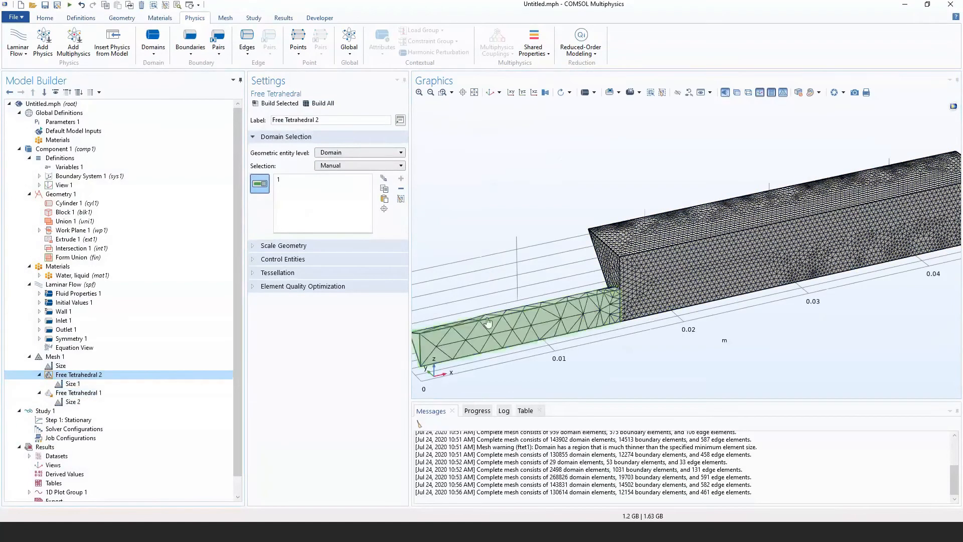
{"action": "left_click", "coordinate": [320, 105]}
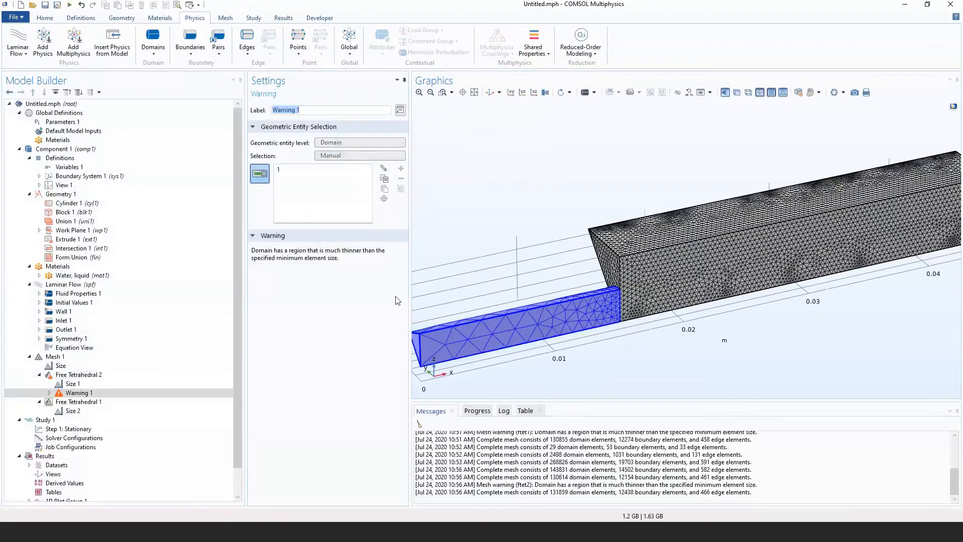
Examine the mesh where the narrow channel meets the larger block, Free Tetrahedral 2's warning text and the element size parameters of Size 1.
{"action": "scroll", "coordinate": [605, 306], "scroll_direction": "up", "scroll_amount": 5}
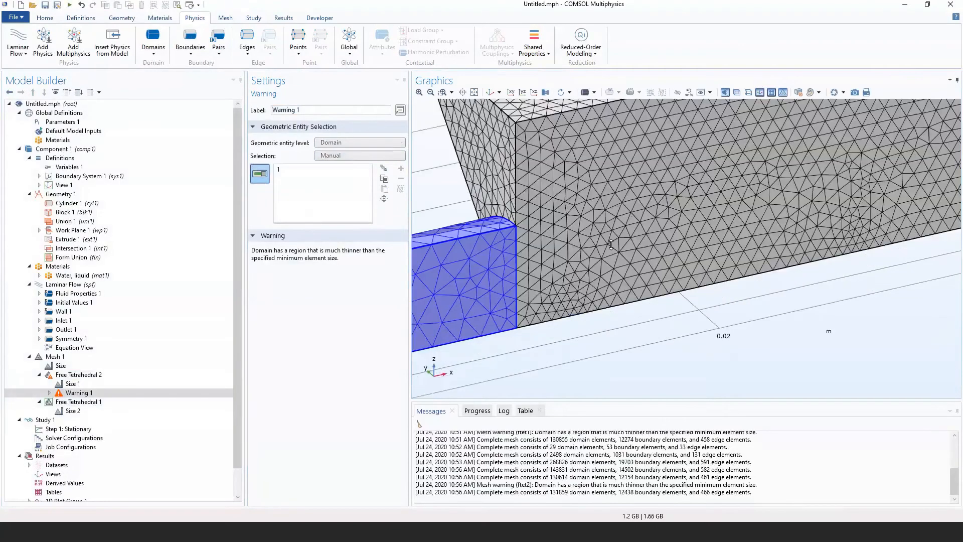
{"action": "scroll", "coordinate": [641, 244], "scroll_direction": "up", "scroll_amount": 5}
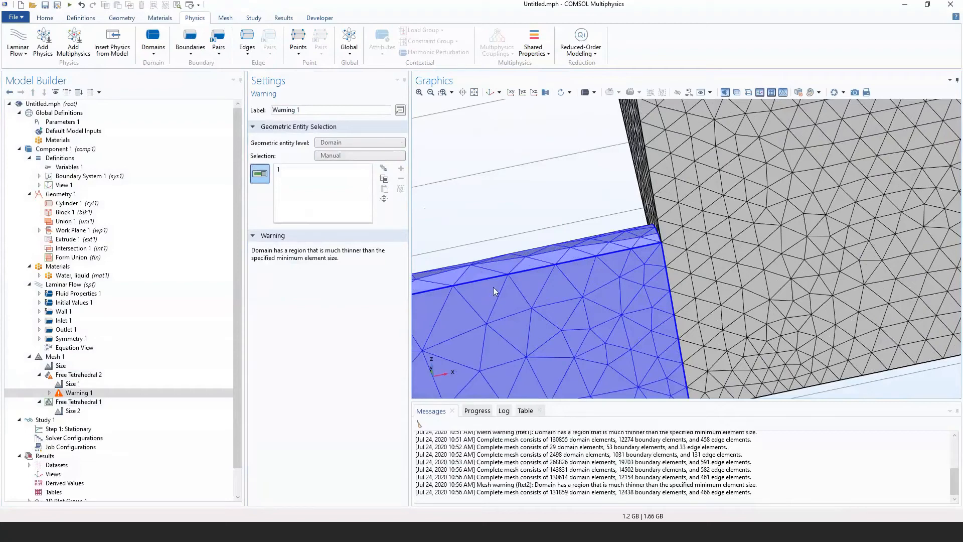
{"action": "left_click", "coordinate": [111, 384]}
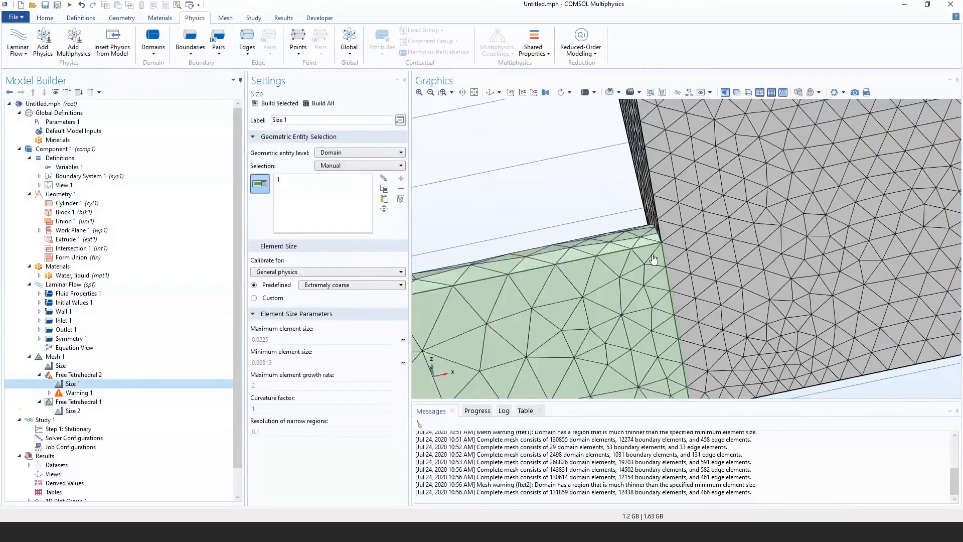
{"action": "key", "text": "F7"}
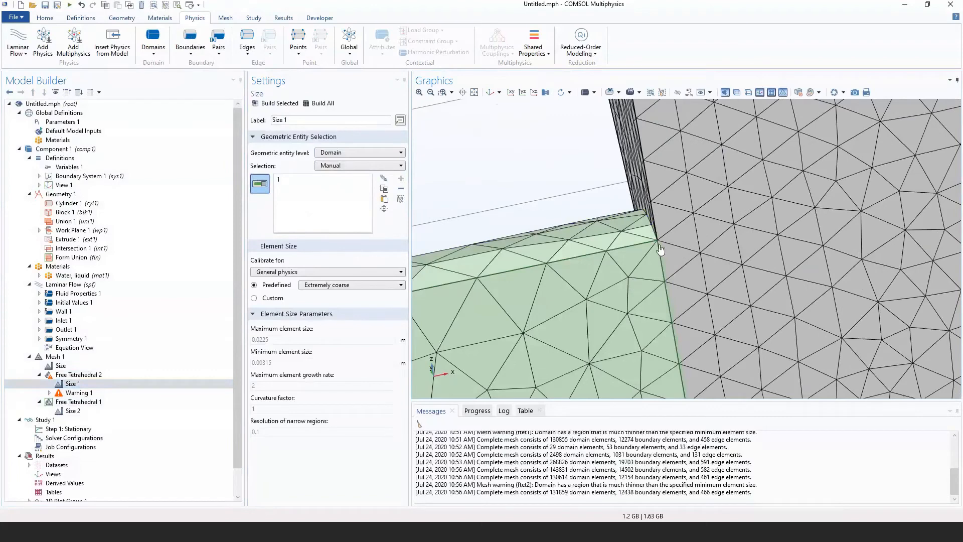
{"action": "scroll", "coordinate": [627, 281], "scroll_direction": "down", "scroll_amount": 5}
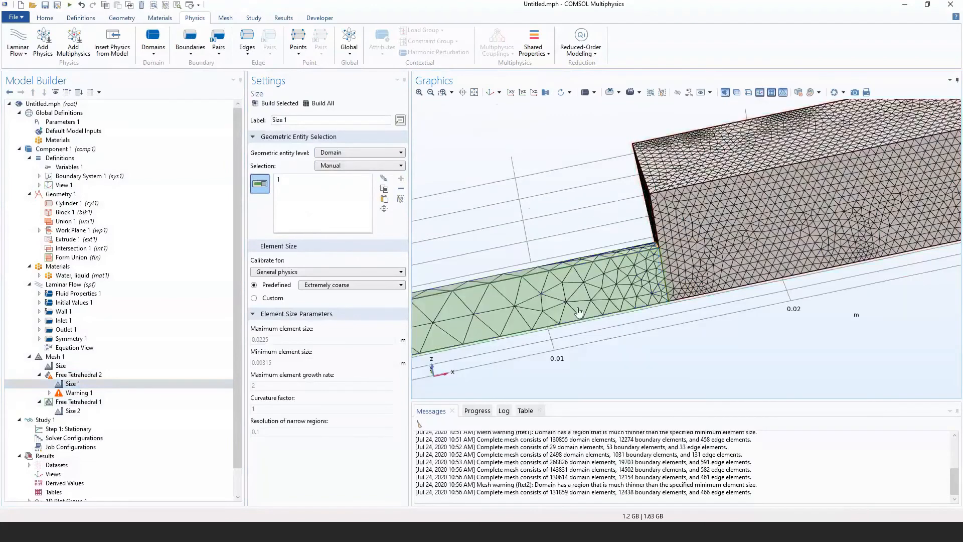
{"action": "left_click", "coordinate": [77, 393]}
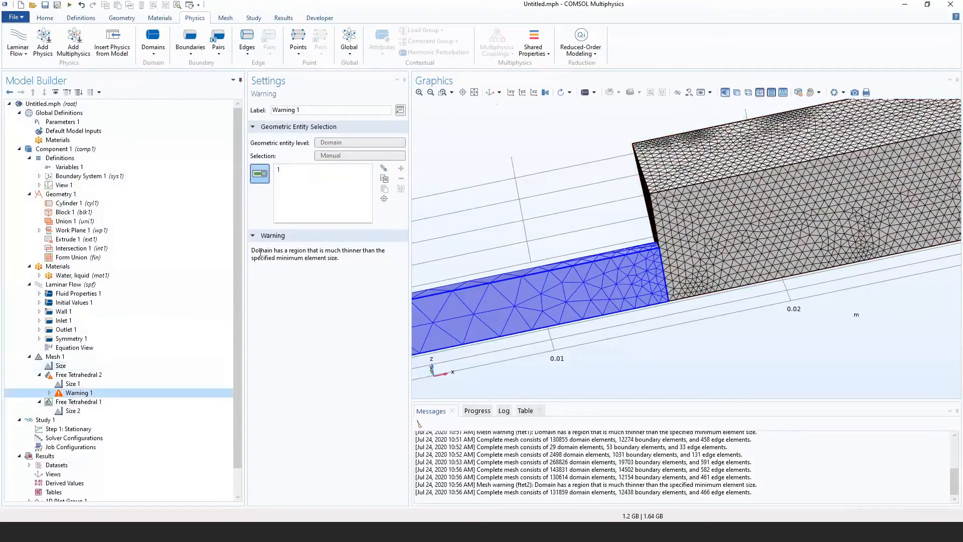
{"action": "left_click_drag", "start_coordinate": [254, 251], "coordinate": [355, 249]}
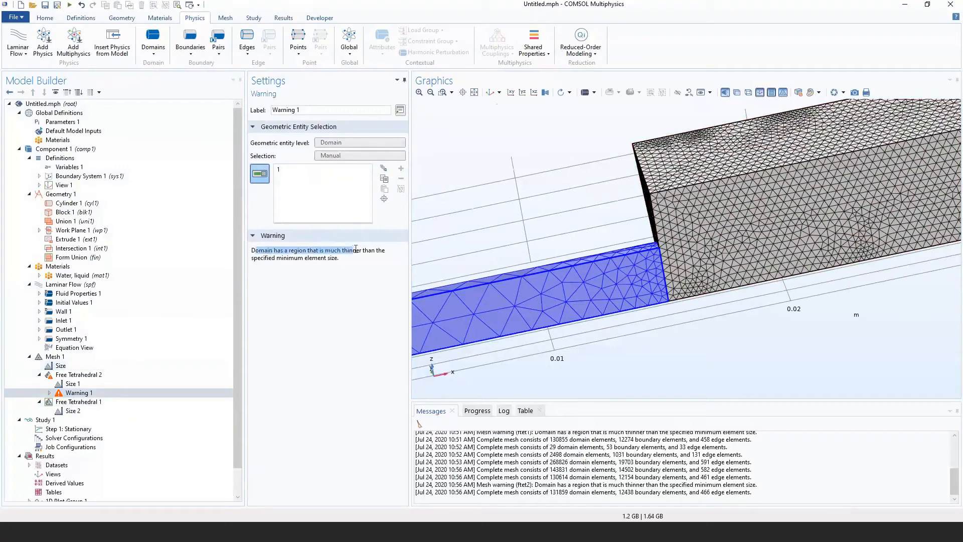
{"action": "left_click_drag", "start_coordinate": [262, 258], "coordinate": [281, 259]}
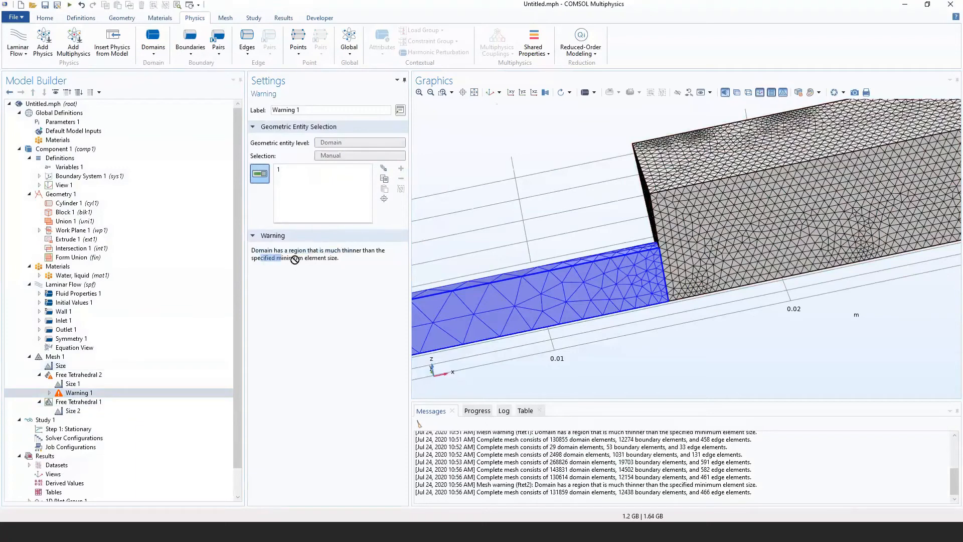
{"action": "scroll", "coordinate": [652, 276], "scroll_direction": "up", "scroll_amount": 3}
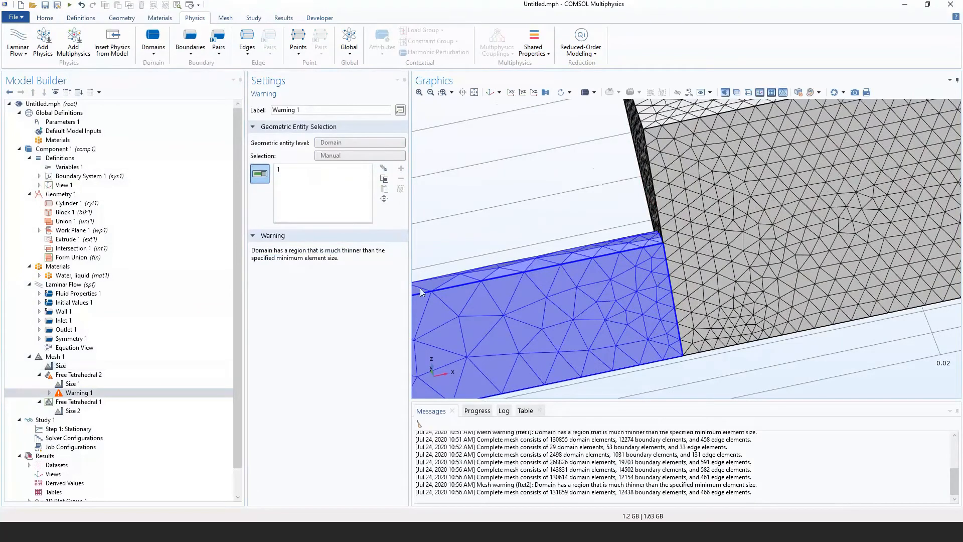
{"action": "left_click", "coordinate": [71, 383]}
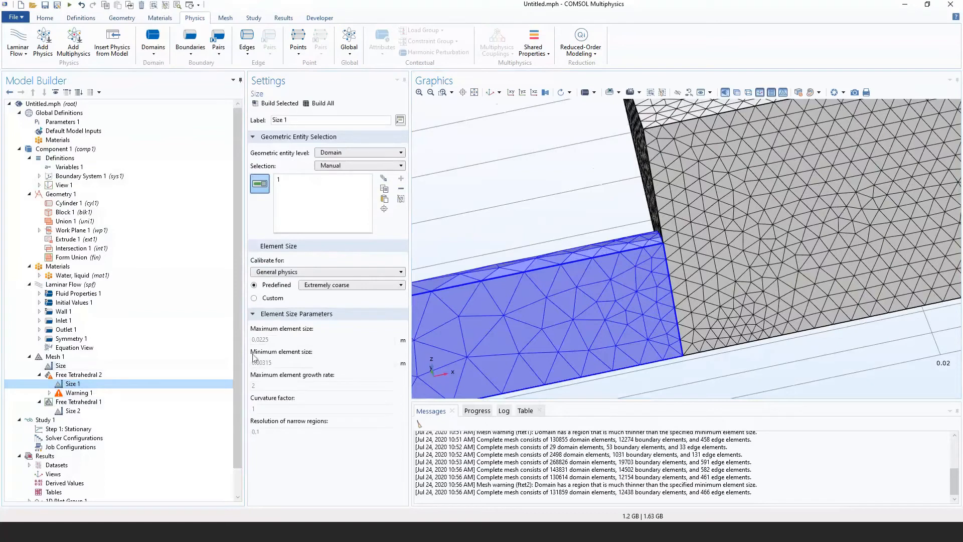
{"action": "scroll", "coordinate": [544, 317], "scroll_direction": "down", "scroll_amount": 5}
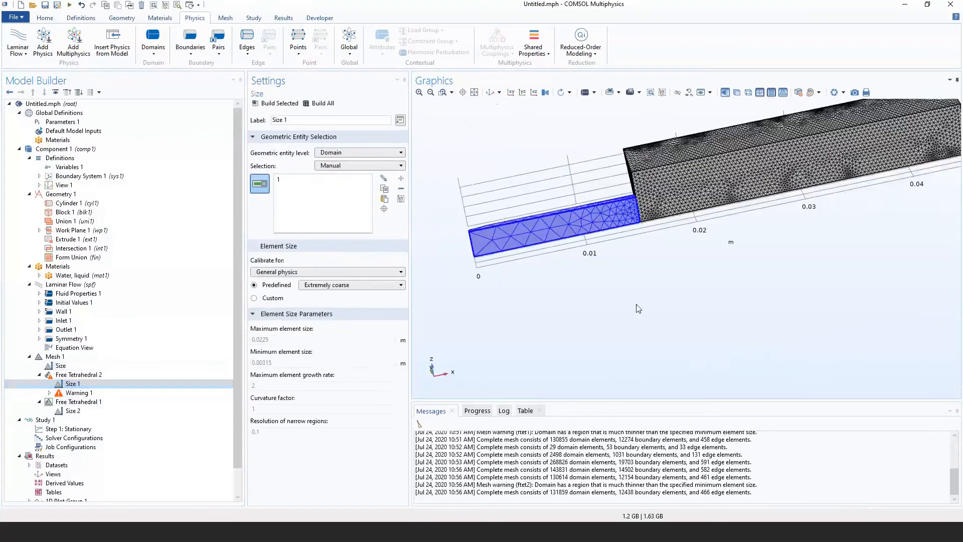
{"action": "left_click_drag", "start_coordinate": [544, 318], "coordinate": [435, 354]}
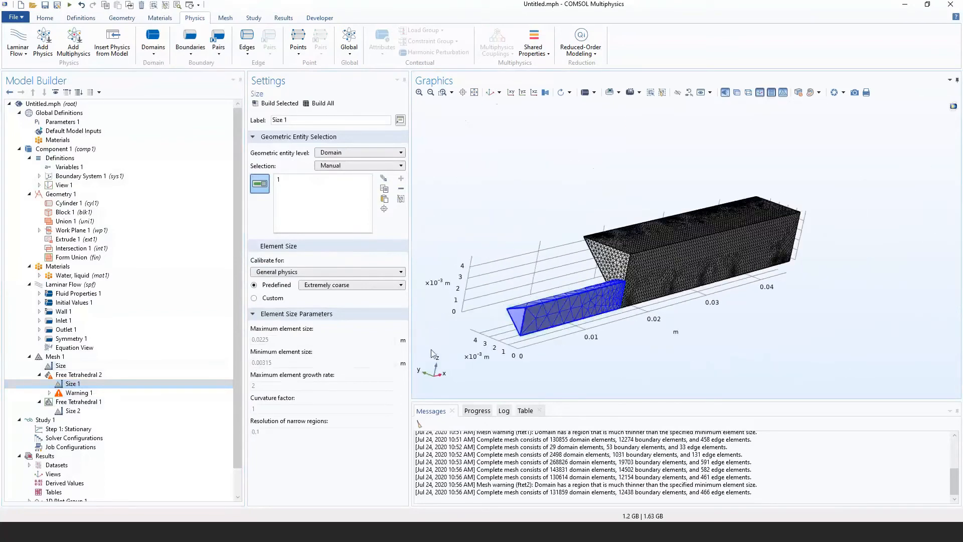
Build only up to Free Tetrahedral 2 and delete that node from the mesh sequence.
{"action": "left_click", "coordinate": [78, 375]}
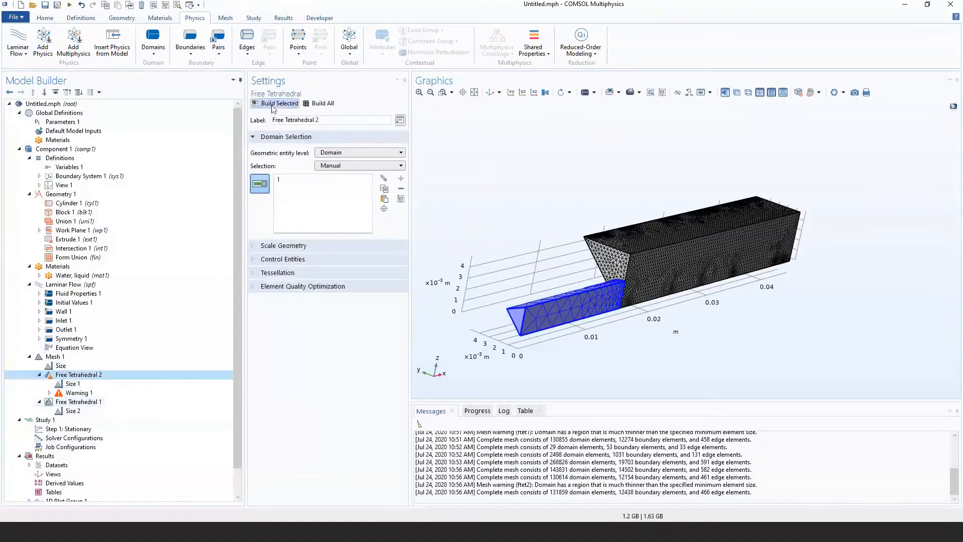
{"action": "left_click", "coordinate": [273, 103]}
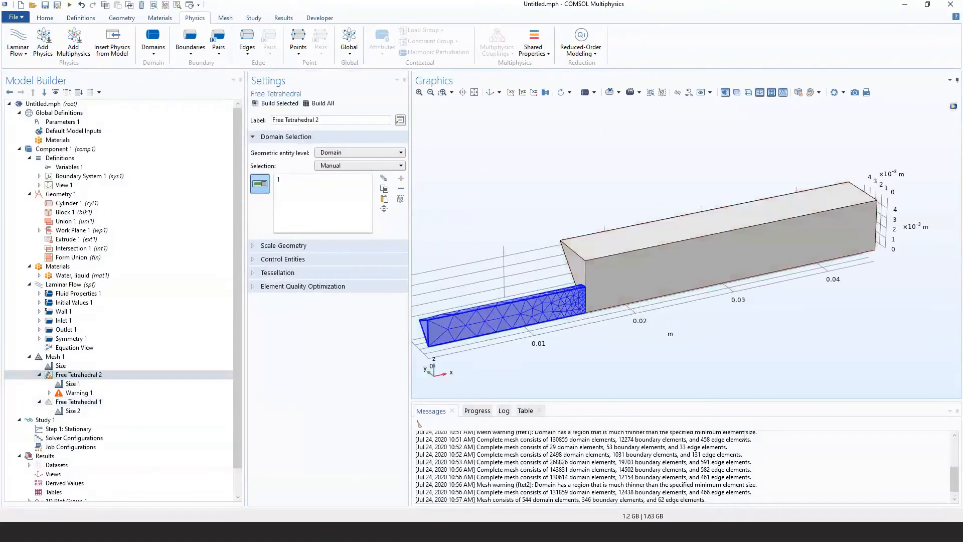
{"action": "right_click", "coordinate": [73, 375]}
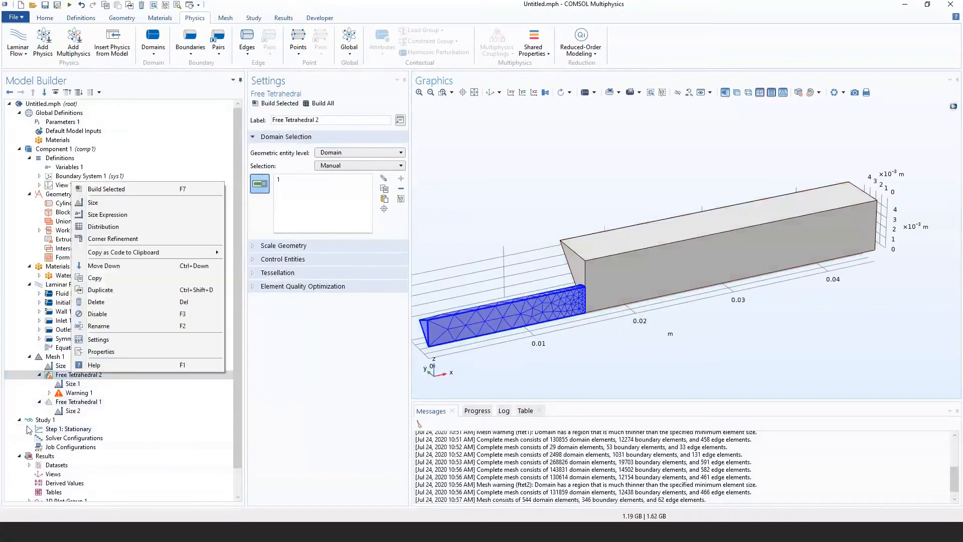
{"action": "left_click", "coordinate": [97, 303]}
{"action": "key", "text": "Return"}
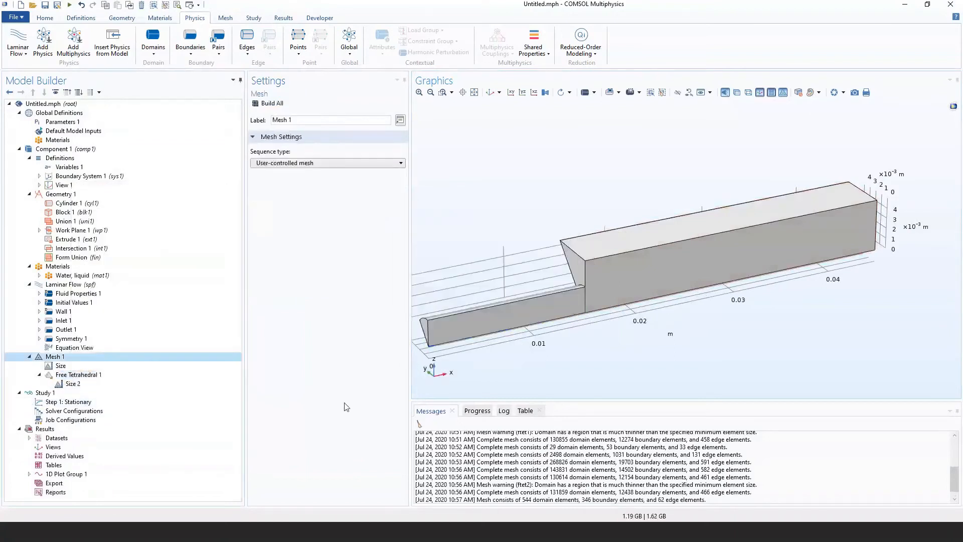
Delete Size 2 from Free Tetrahedral 1 and set the geometric entity level of Free Tetrahedral 1 to Entire geometry.
{"action": "left_click", "coordinate": [103, 374]}
{"action": "left_click", "coordinate": [75, 384]}
{"action": "right_click", "coordinate": [78, 384]}
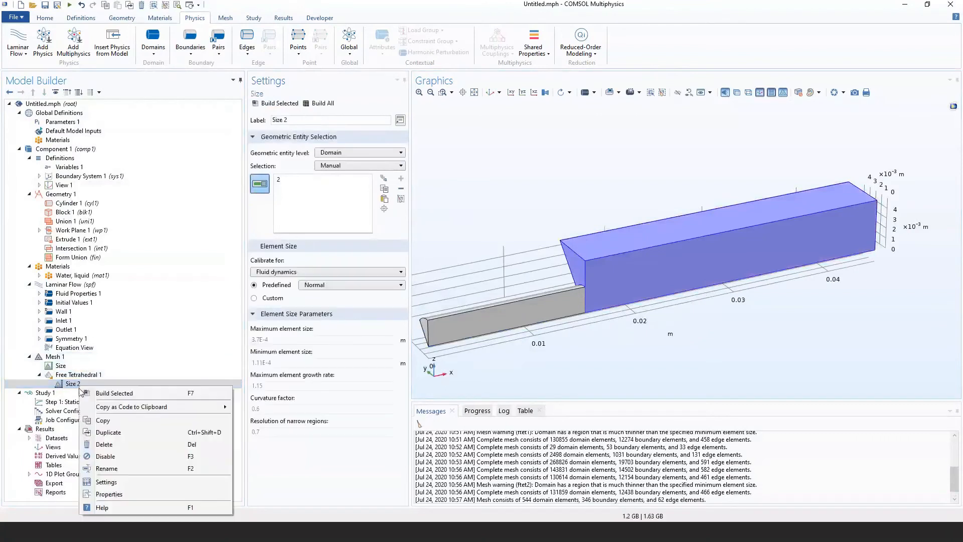
{"action": "left_click", "coordinate": [122, 445]}
{"action": "left_click", "coordinate": [471, 307]}
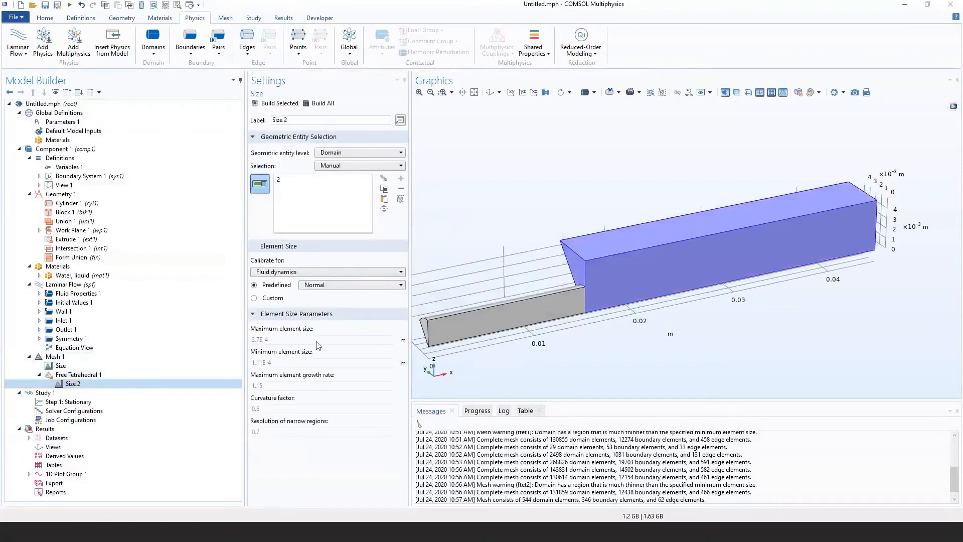
{"action": "left_click", "coordinate": [333, 152]}
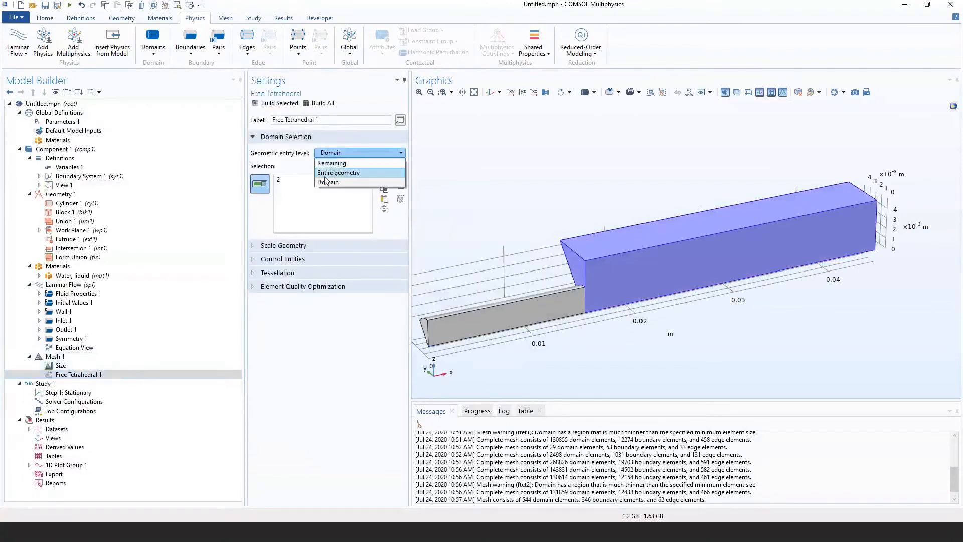
{"action": "left_click", "coordinate": [325, 172]}
Set the global mesh Size node to the predefined size Extra coarse and rebuild the whole mesh.
{"action": "left_click", "coordinate": [62, 366]}
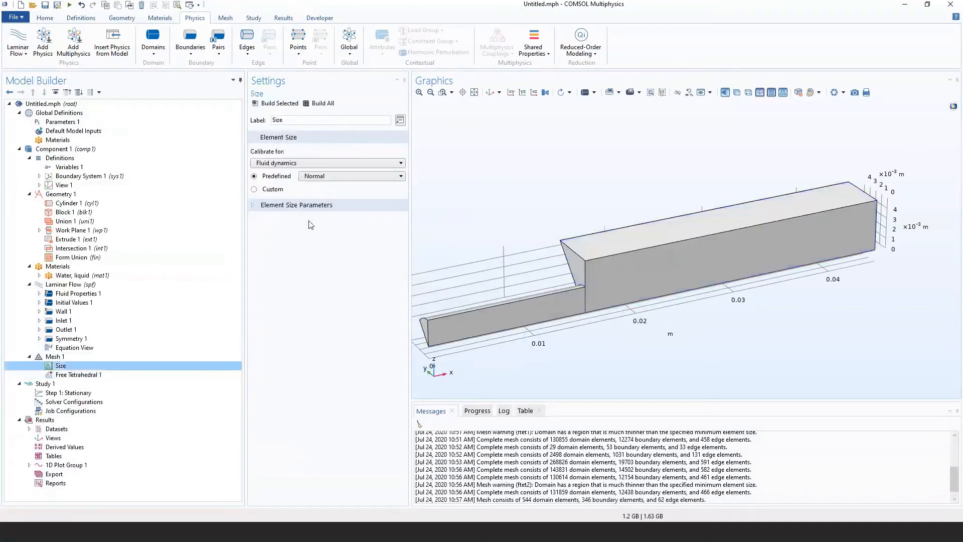
{"action": "left_click", "coordinate": [330, 177]}
{"action": "left_click", "coordinate": [317, 253]}
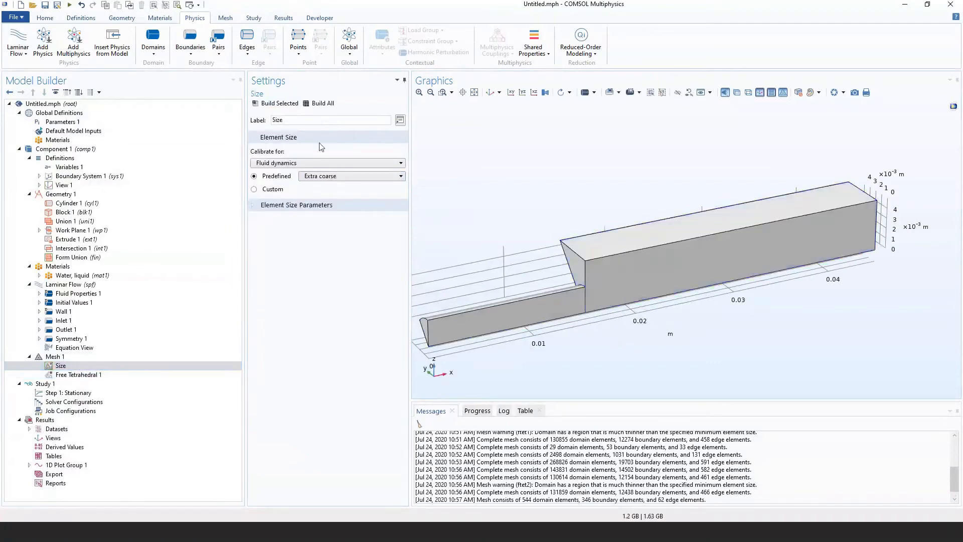
{"action": "left_click", "coordinate": [320, 103]}
Set the predefined element size of the global mesh Size node to Coarser and rebuild the whole mesh.
{"action": "left_click", "coordinate": [397, 176]}
{"action": "left_click", "coordinate": [360, 180]}
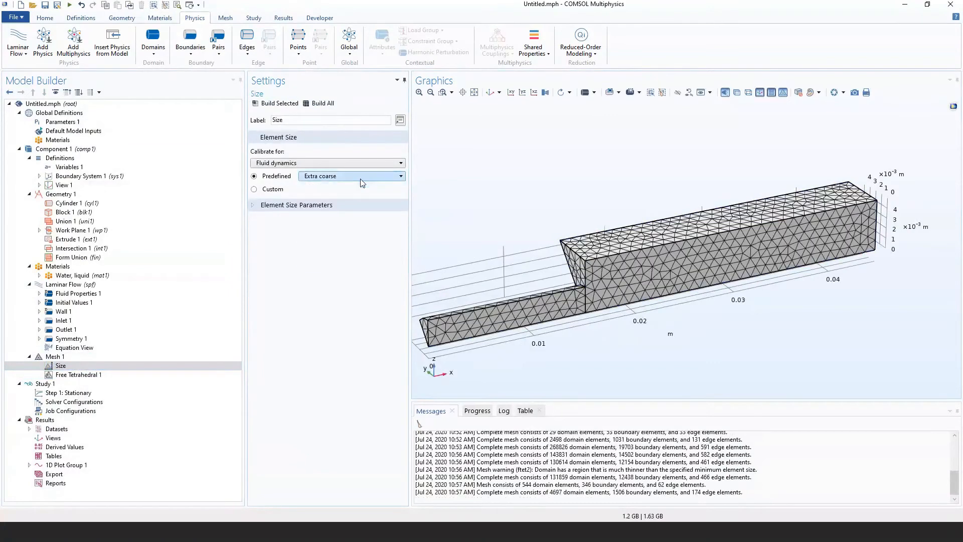
{"action": "left_click", "coordinate": [321, 104]}
{"action": "left_click_drag", "start_coordinate": [482, 217], "coordinate": [553, 222]}
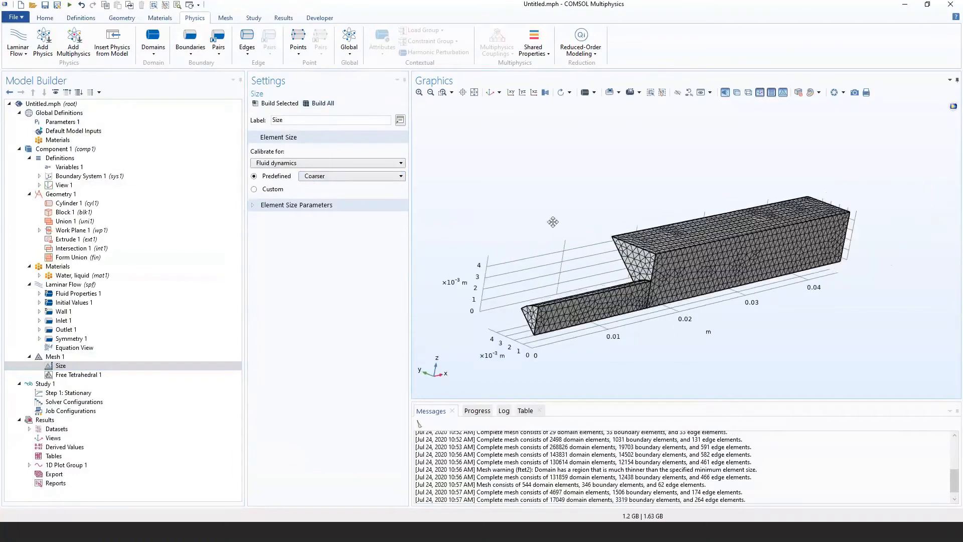
{"action": "left_click_drag", "start_coordinate": [497, 230], "coordinate": [468, 234]}
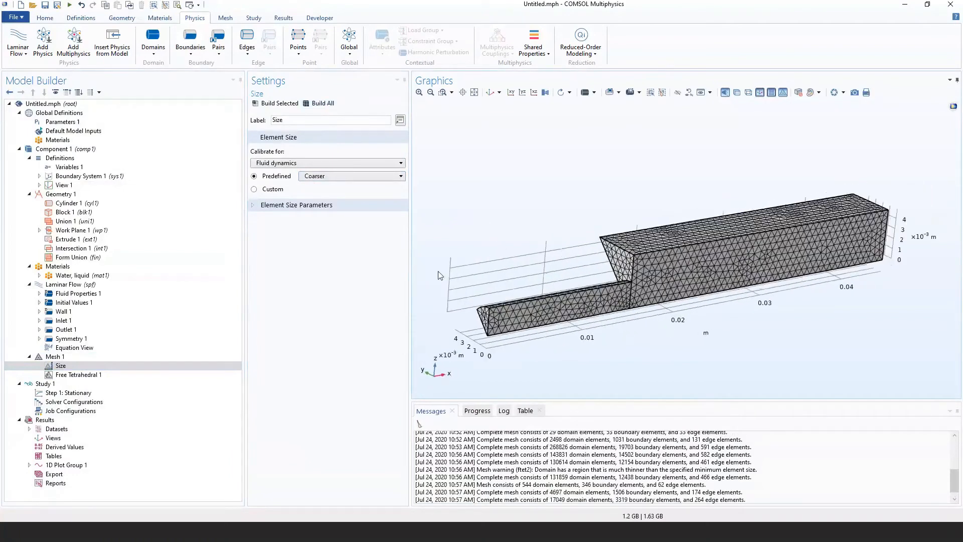
Review the mesh selection and the Values of Dependent Variables settings of the Stationary step in Study 1.
{"action": "left_click", "coordinate": [55, 385]}
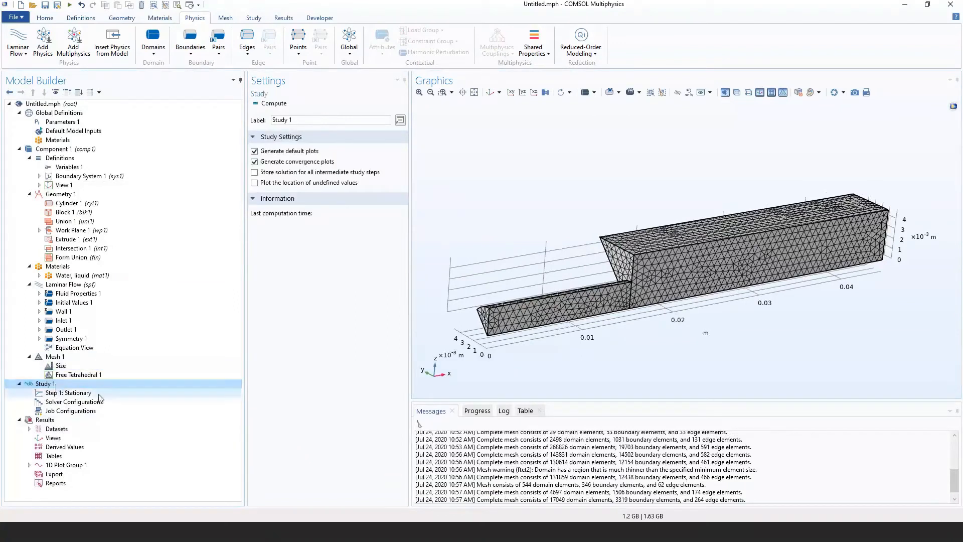
{"action": "left_click", "coordinate": [70, 395]}
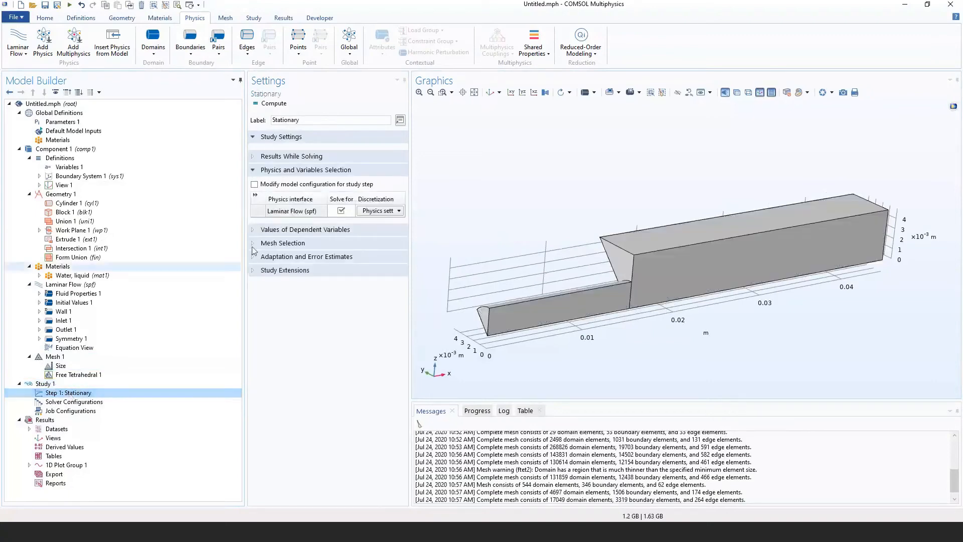
{"action": "left_click", "coordinate": [282, 243]}
{"action": "left_click", "coordinate": [378, 279]}
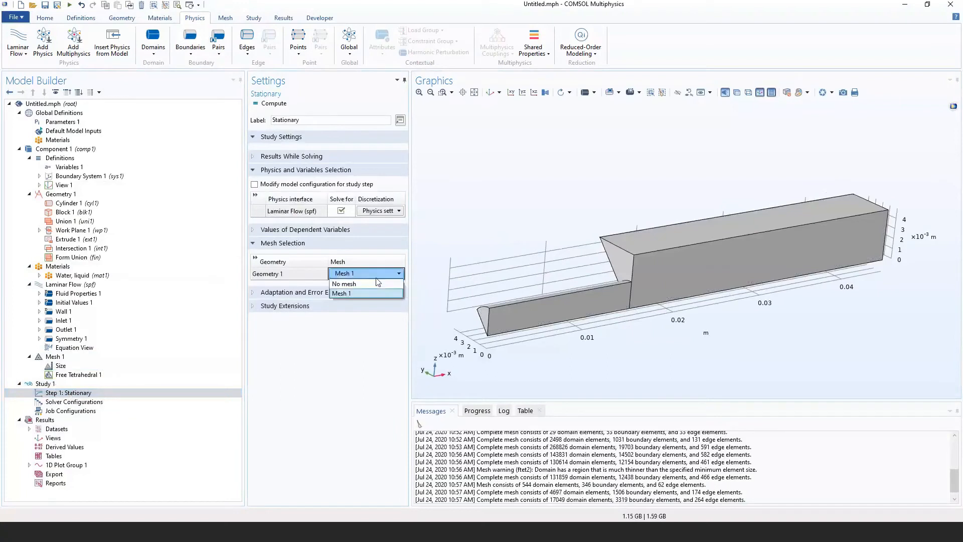
{"action": "left_click", "coordinate": [377, 278]}
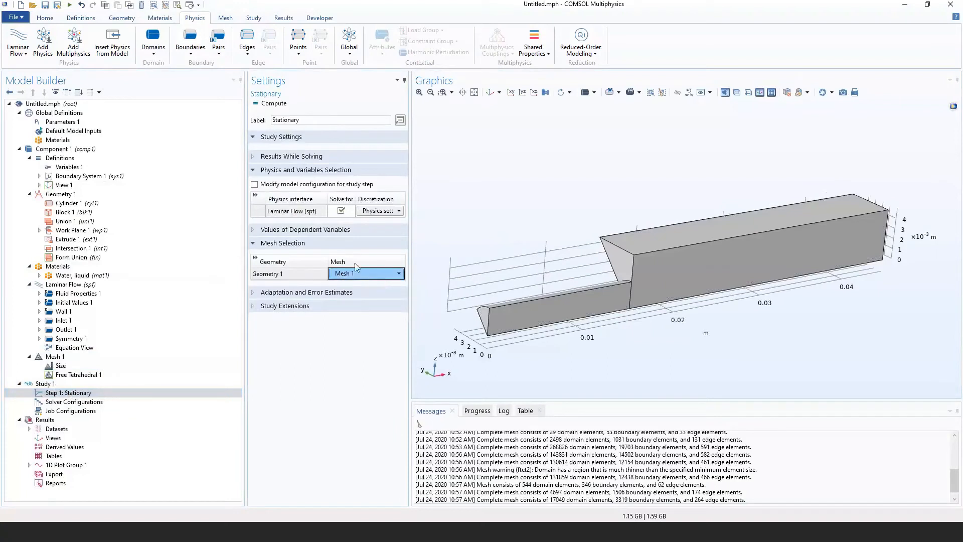
{"action": "left_click", "coordinate": [332, 230]}
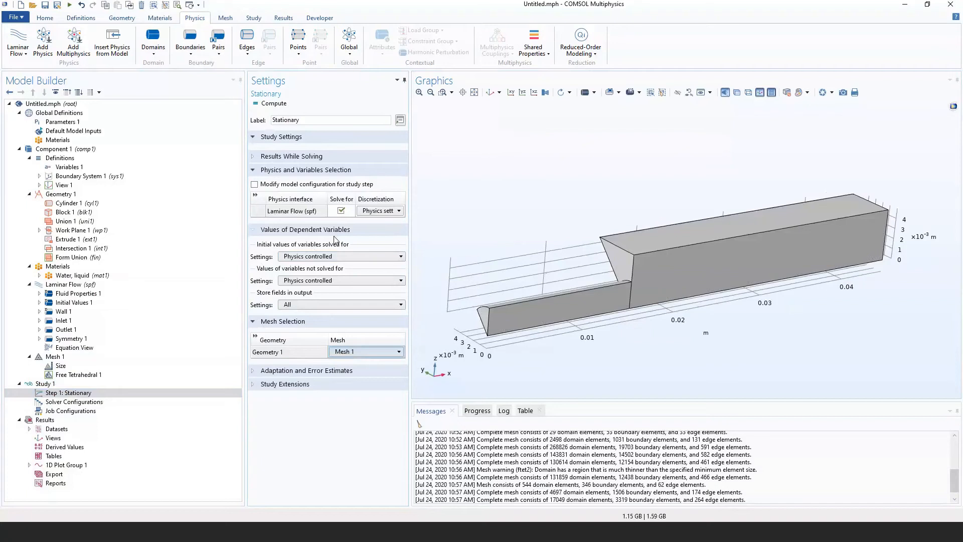
{"action": "left_click", "coordinate": [302, 258]}
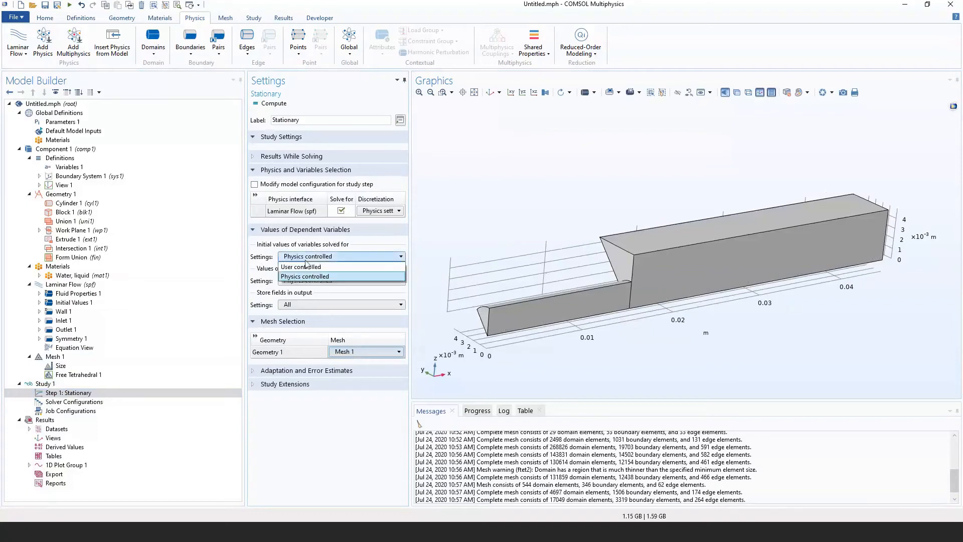
{"action": "left_click", "coordinate": [293, 251]}
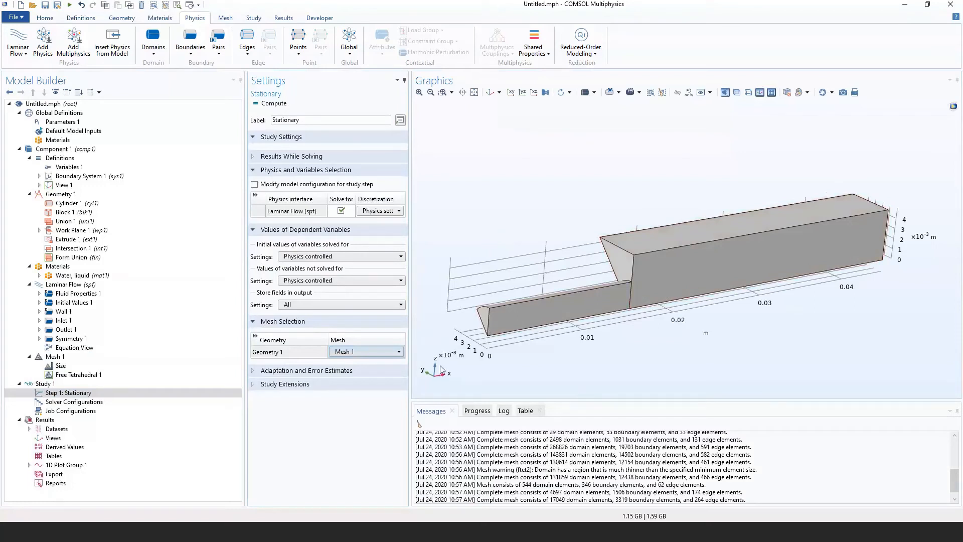
Add a Parametric Sweep to Study 1 over v0 (Velocidad de entrada) with the value list 1 2 3 in m/s.
{"action": "left_click", "coordinate": [80, 388]}
{"action": "right_click", "coordinate": [80, 389]}
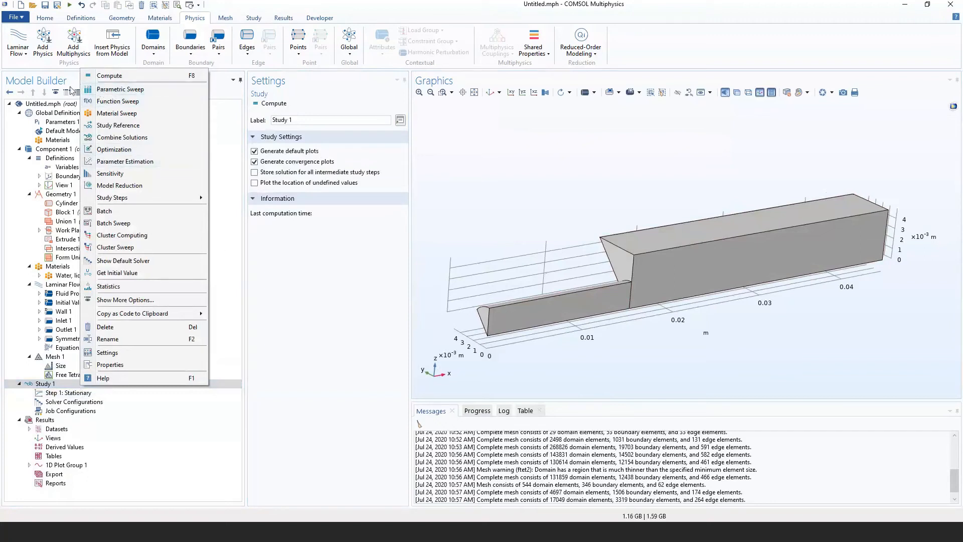
{"action": "left_click", "coordinate": [98, 91]}
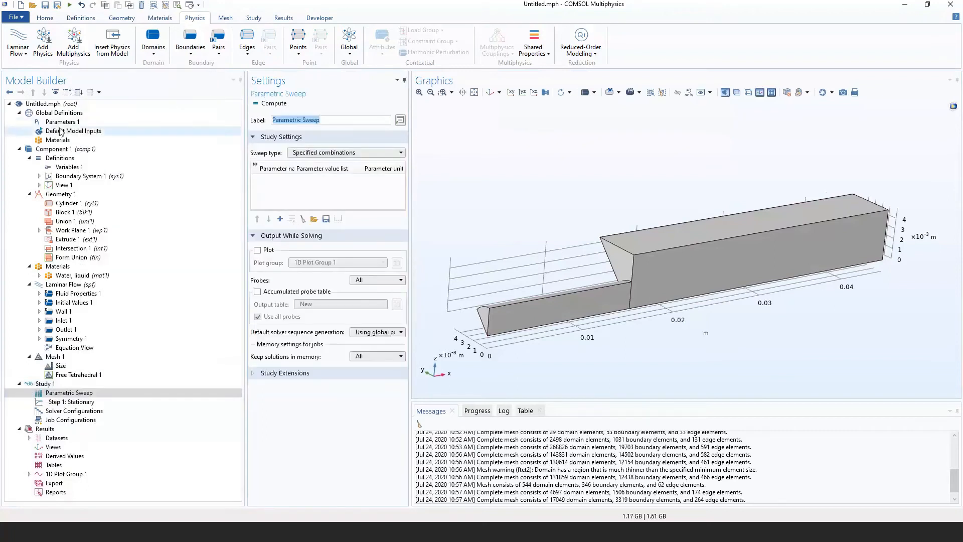
{"action": "left_click", "coordinate": [280, 219]}
{"action": "left_click", "coordinate": [281, 180]}
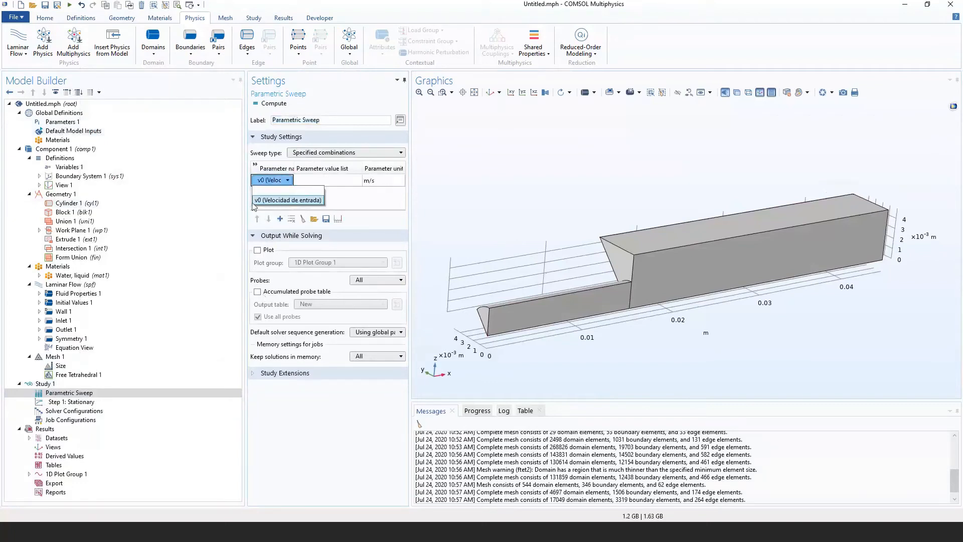
{"action": "left_click", "coordinate": [272, 201]}
{"action": "left_click", "coordinate": [305, 185]}
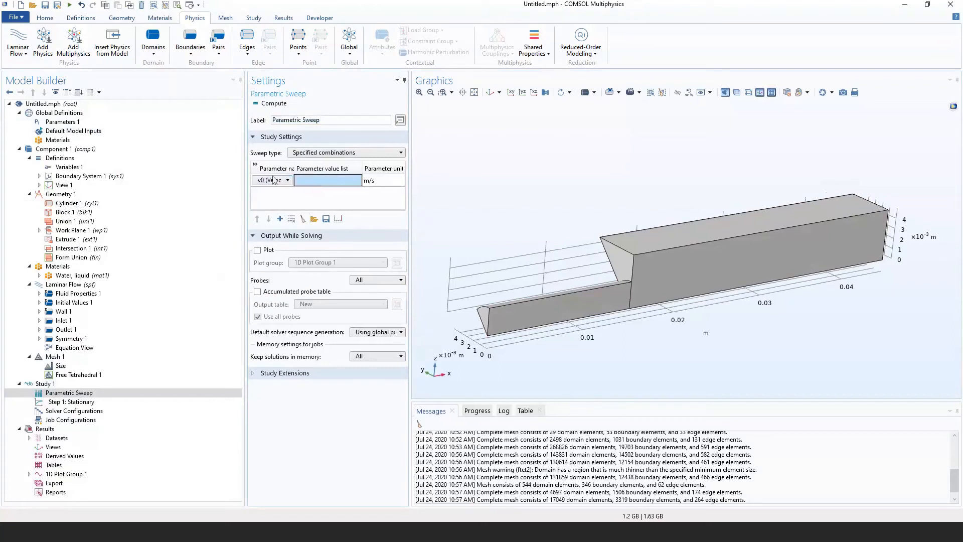
{"action": "left_click", "coordinate": [319, 180]}
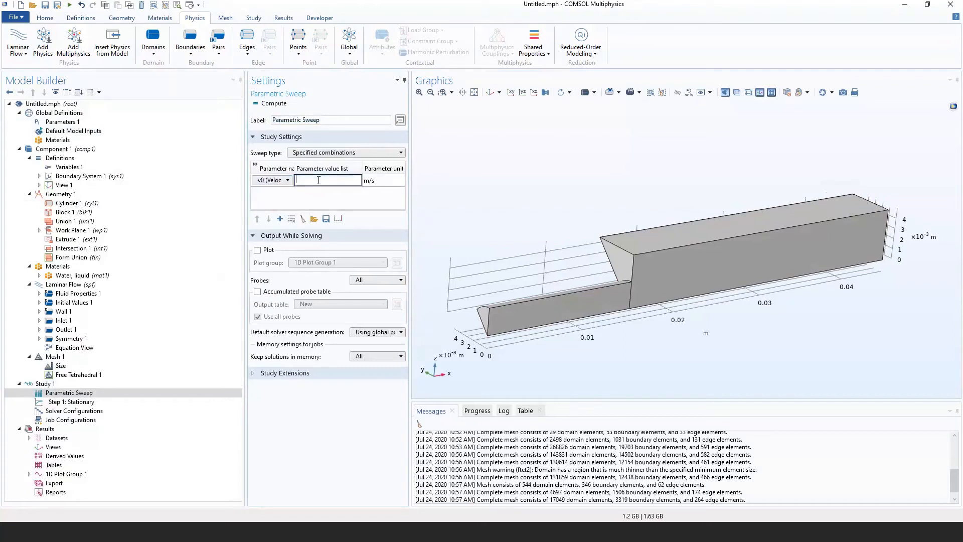
{"action": "type", "text": "1 2 3"}
{"action": "key", "text": "Return"}
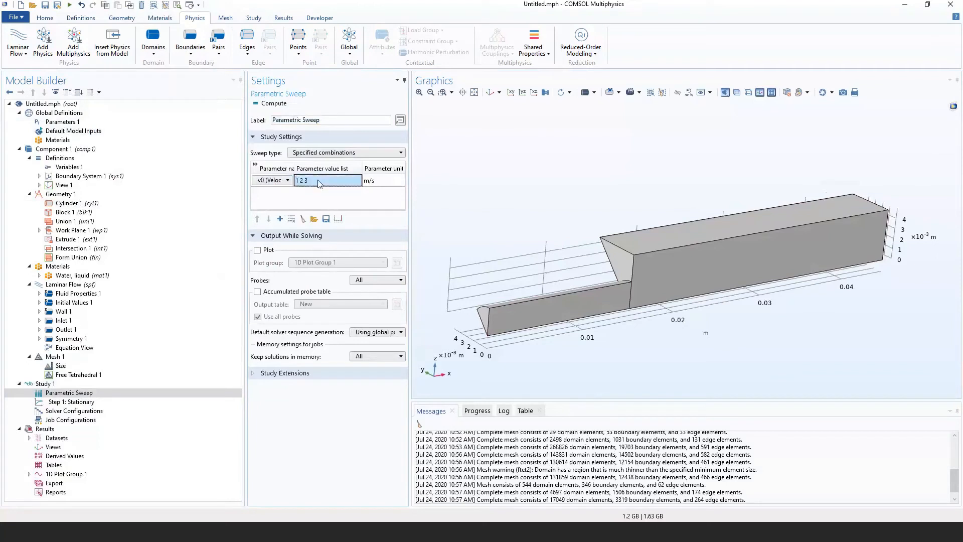
Examine the Range entry options for the sweep's parameter value list and close the dialog without applying a range.
{"action": "left_click", "coordinate": [338, 220]}
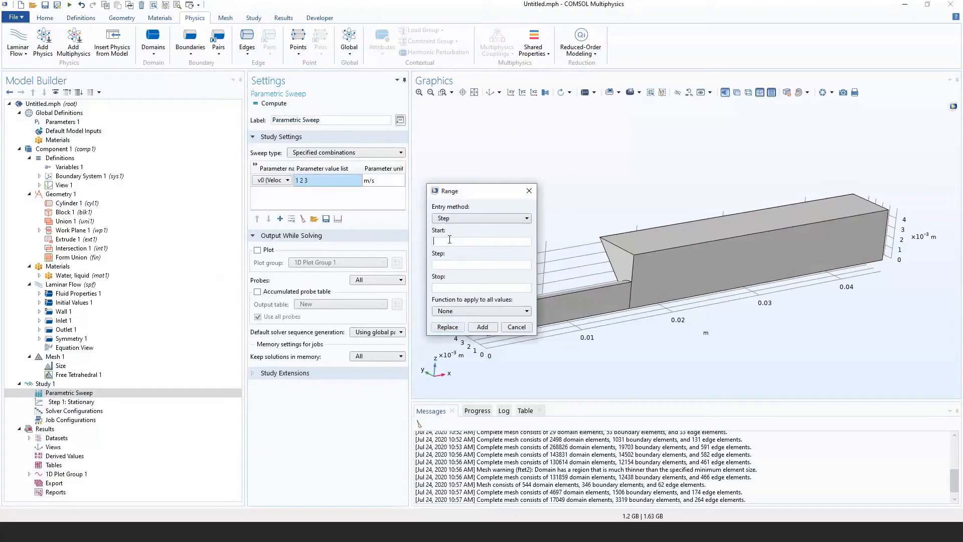
{"action": "left_click", "coordinate": [438, 266]}
{"action": "left_click", "coordinate": [529, 191]}
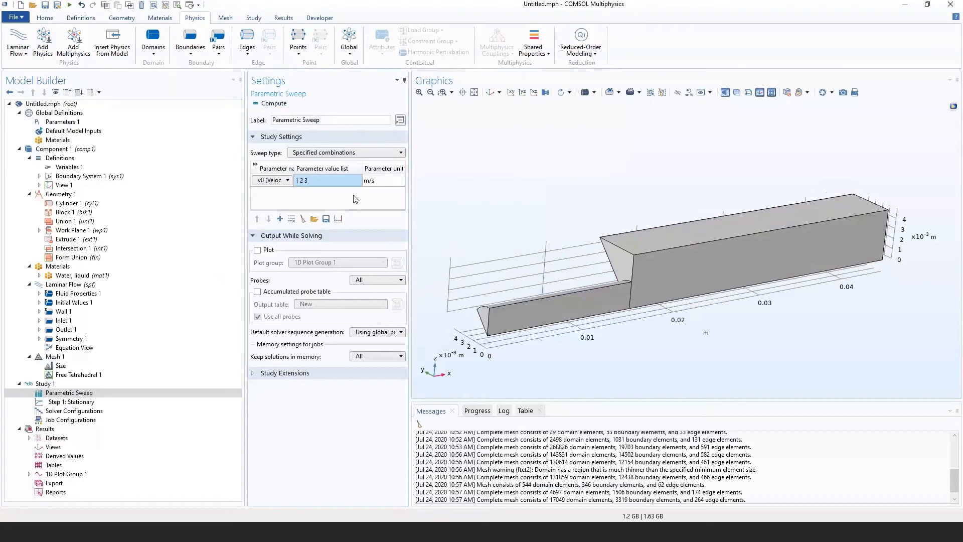
Remove the v0 row from the Parametric Sweep and delete the sweep from Study 1.
{"action": "double_click", "coordinate": [302, 182]}
{"action": "left_click", "coordinate": [299, 181]}
{"action": "left_click", "coordinate": [292, 219]}
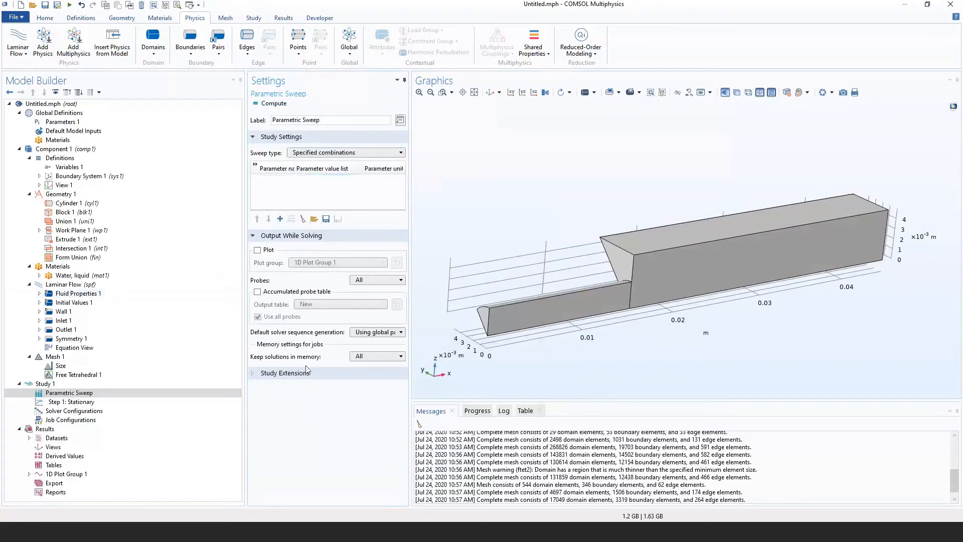
{"action": "left_click", "coordinate": [87, 394]}
{"action": "right_click", "coordinate": [87, 395]}
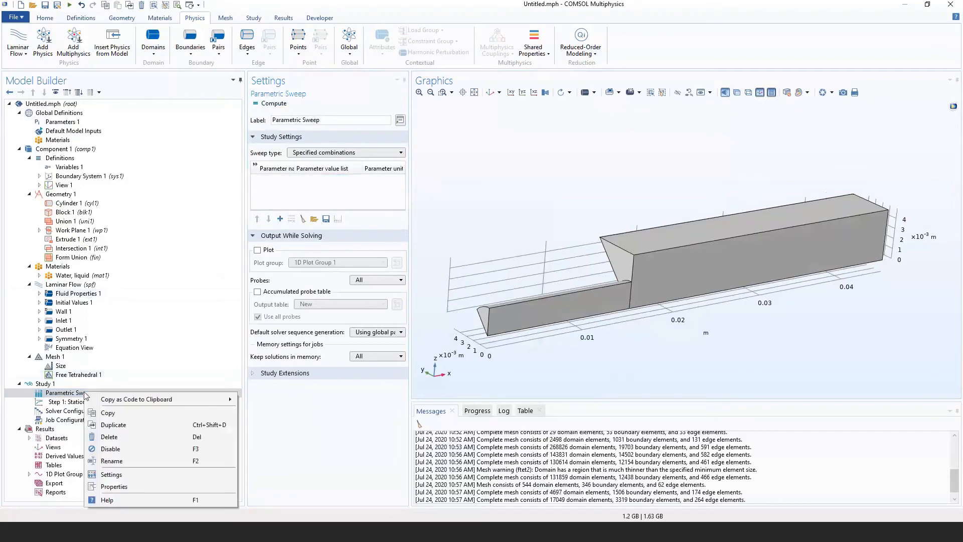
{"action": "left_click", "coordinate": [119, 441]}
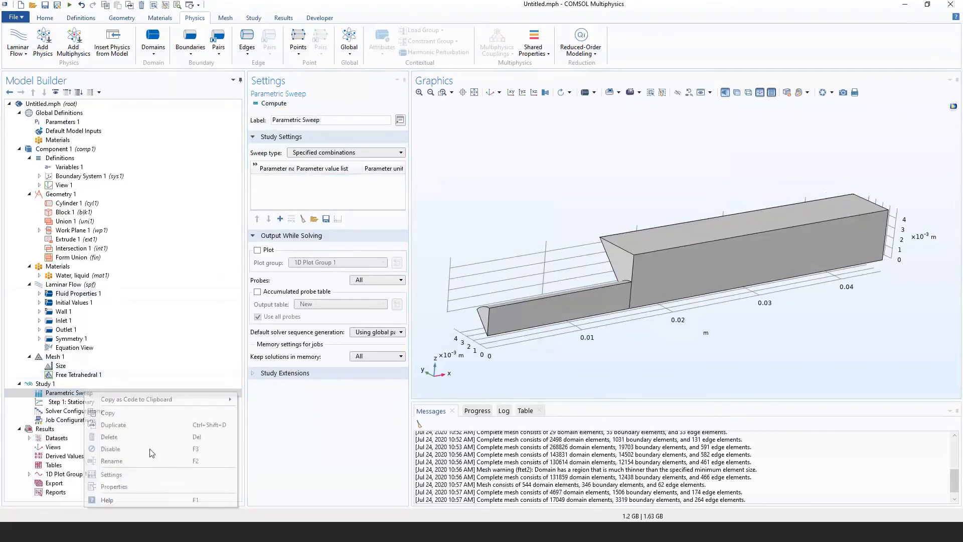
{"action": "key", "text": "Return"}
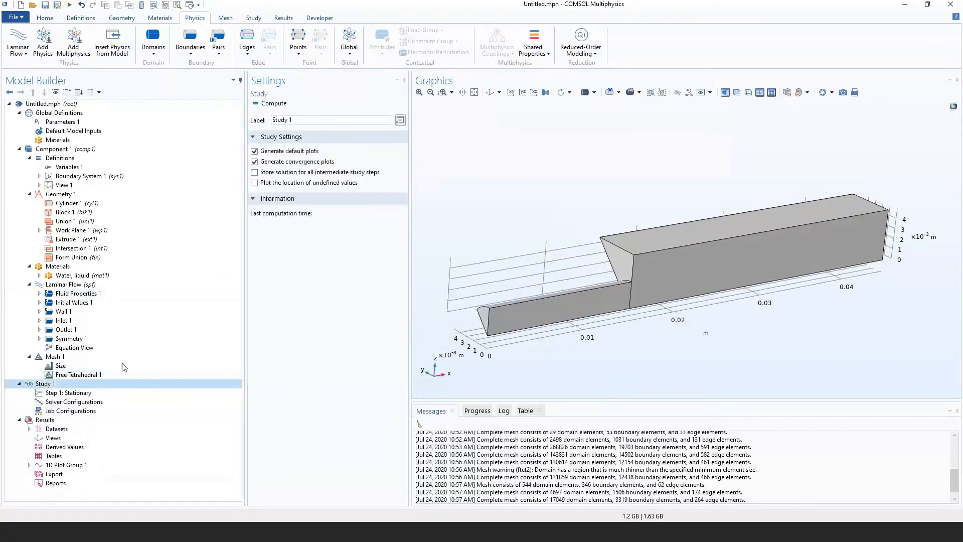
Check the Solver Configurations commands and the Study entries in Show More Options, cancelling the dialog without changes.
{"action": "left_click", "coordinate": [74, 403]}
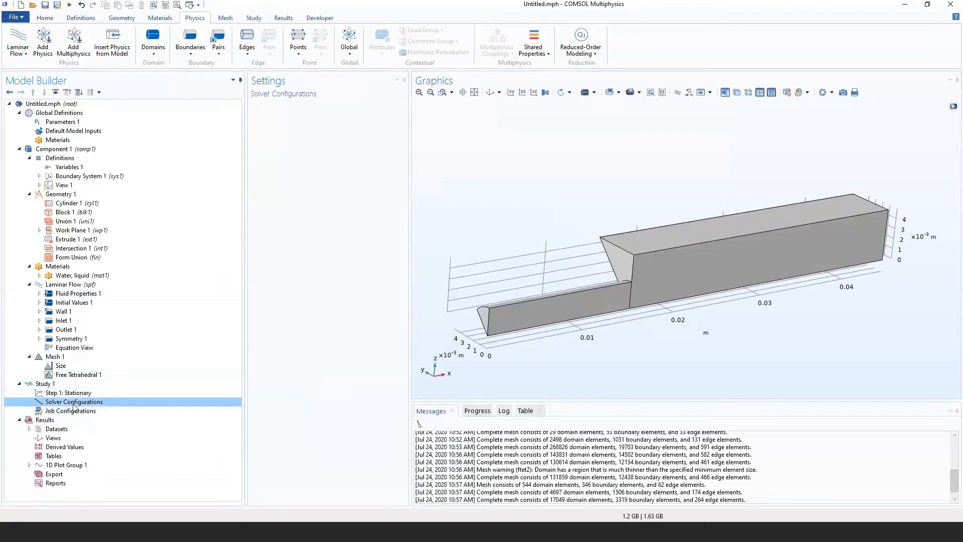
{"action": "right_click", "coordinate": [74, 406]}
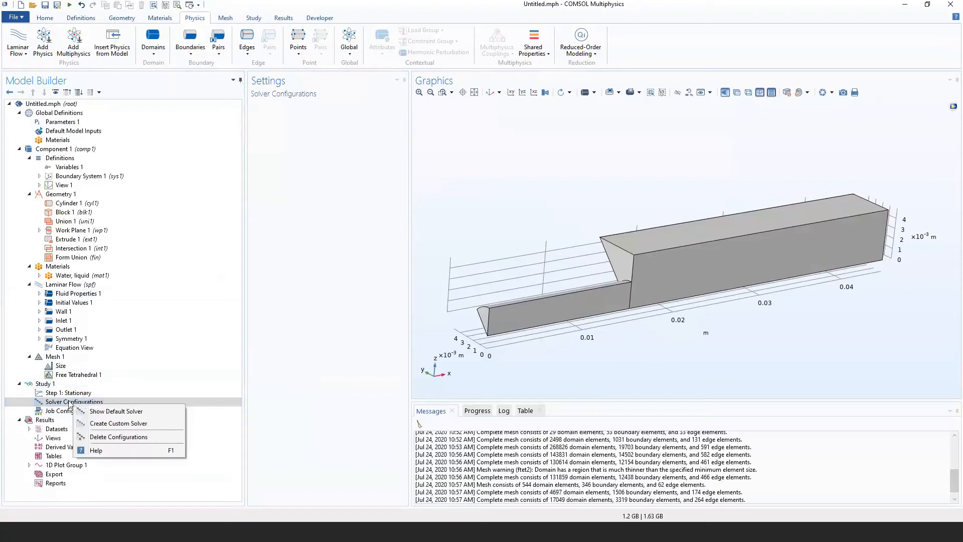
{"action": "left_click", "coordinate": [62, 424]}
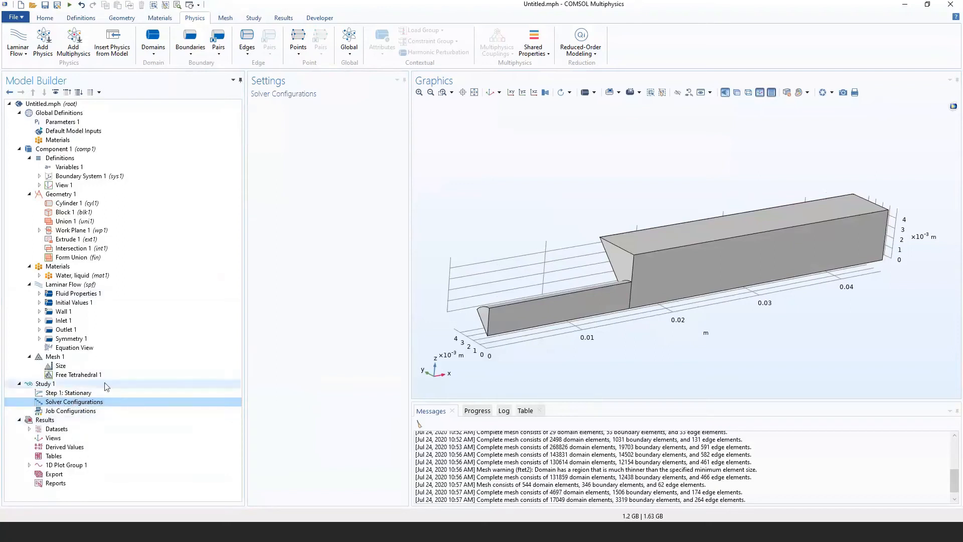
{"action": "left_click", "coordinate": [55, 94]}
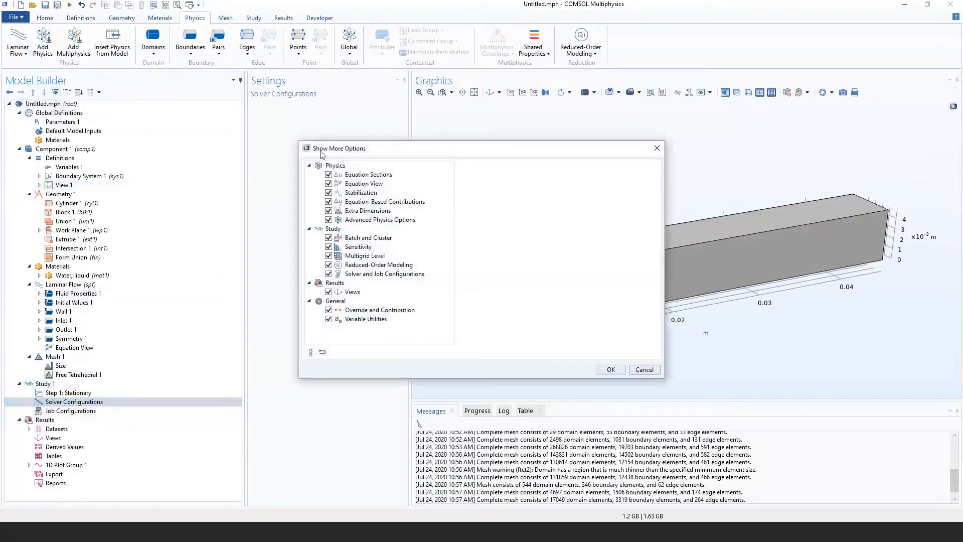
{"action": "left_click_drag", "start_coordinate": [322, 154], "coordinate": [268, 160]}
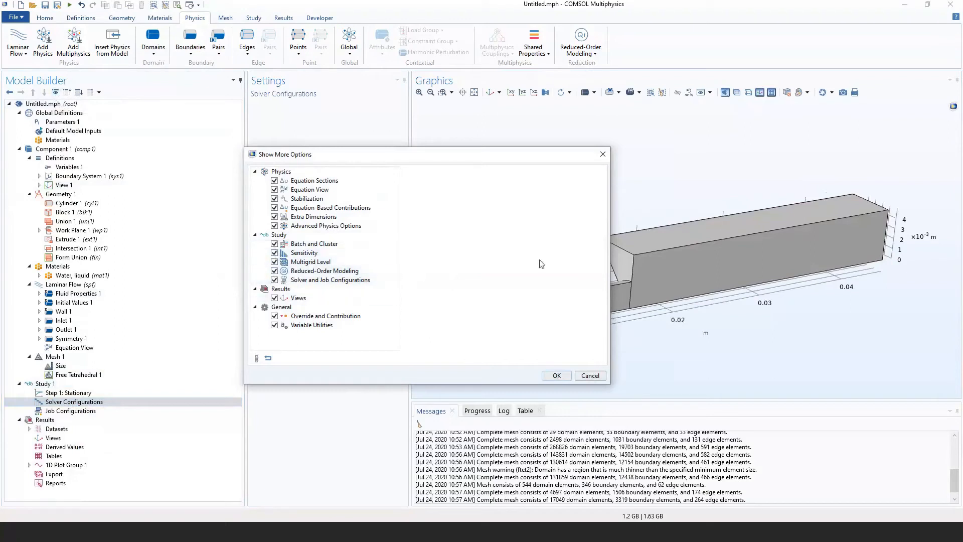
{"action": "left_click", "coordinate": [275, 245]}
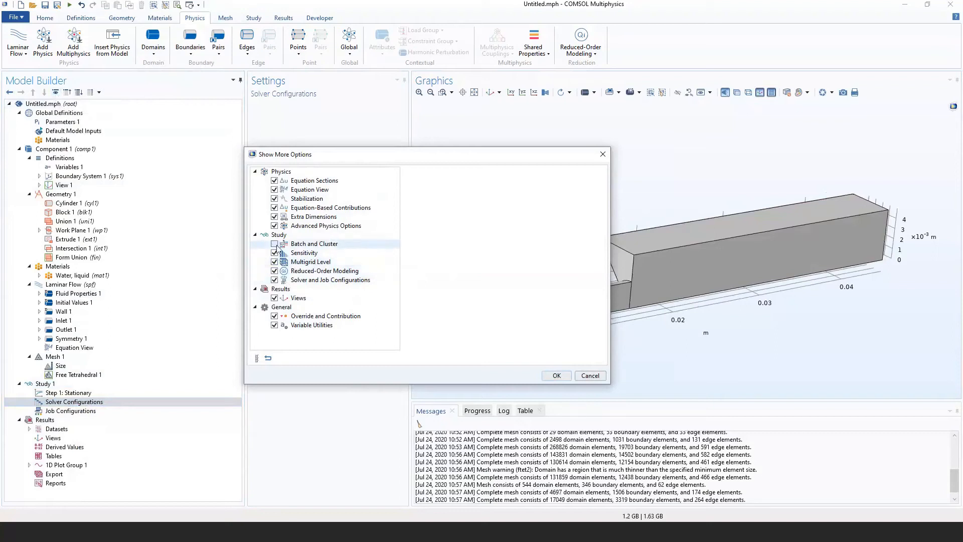
{"action": "left_click", "coordinate": [275, 244]}
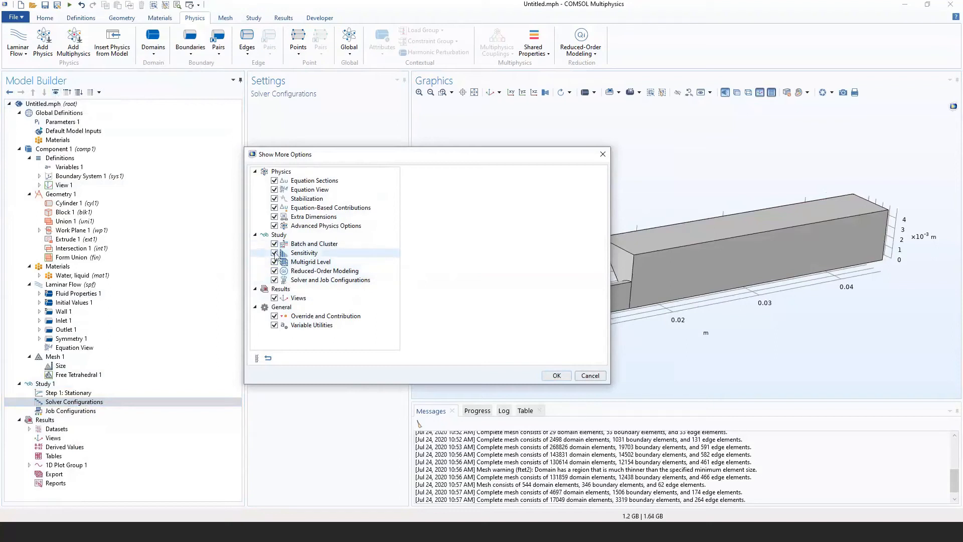
{"action": "left_click", "coordinate": [591, 376]}
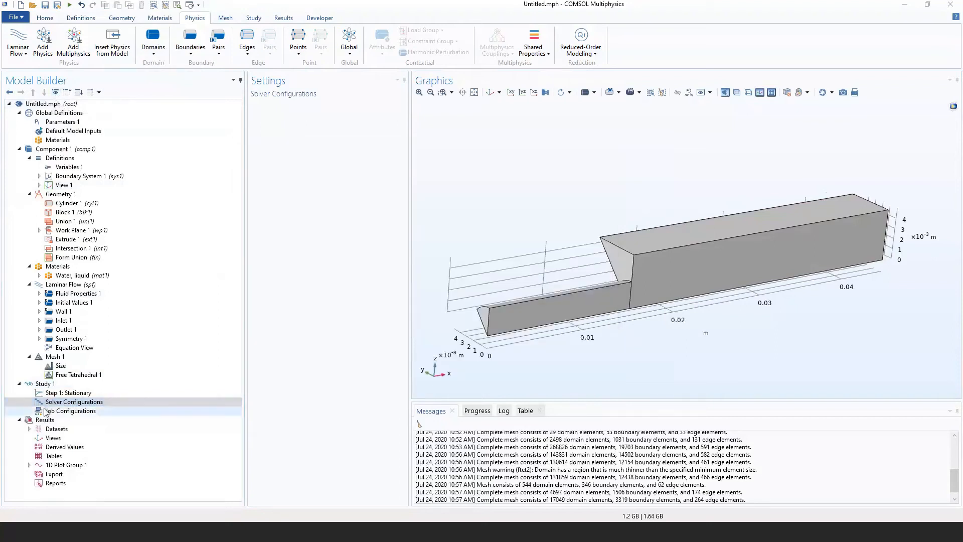
Show the default solver for Study 1 and expand its Solution 1 sequence.
{"action": "left_click", "coordinate": [69, 403]}
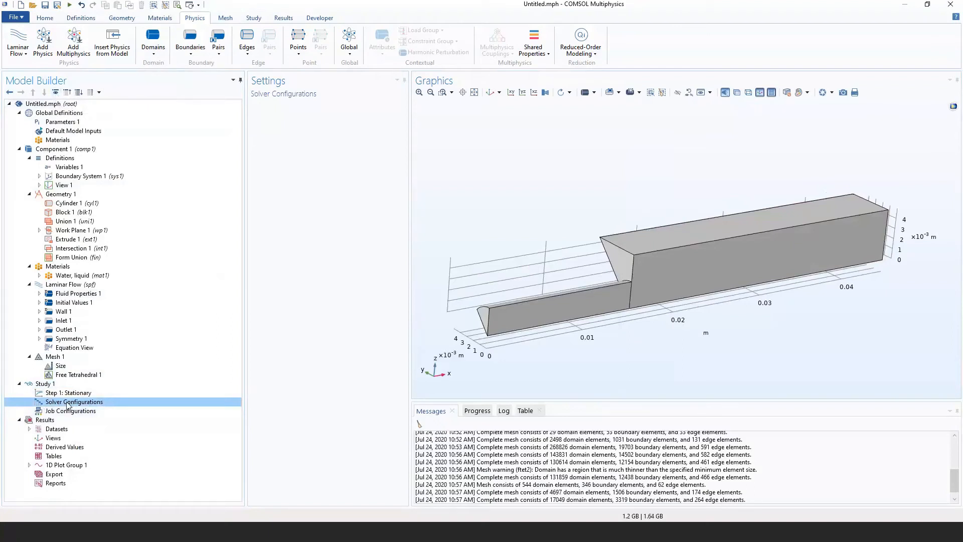
{"action": "right_click", "coordinate": [68, 403]}
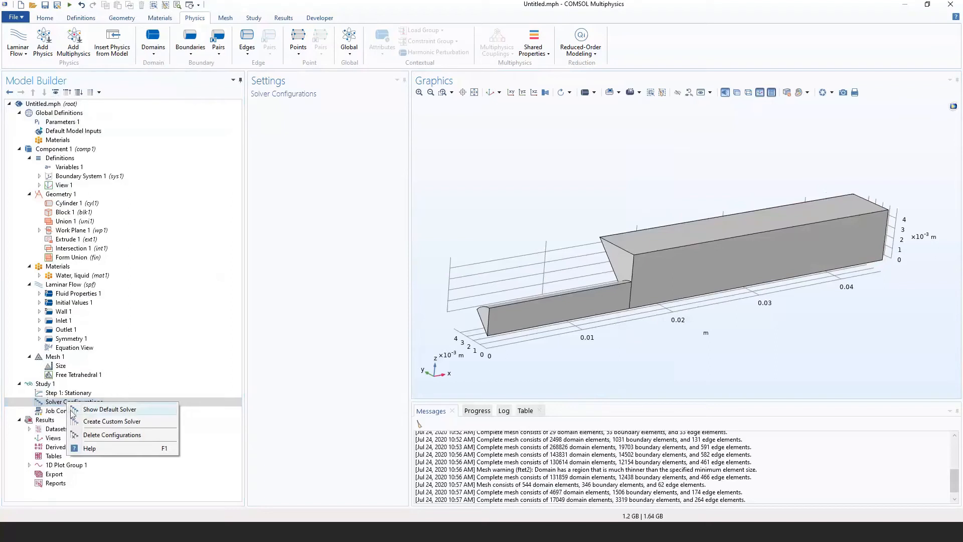
{"action": "left_click", "coordinate": [159, 412]}
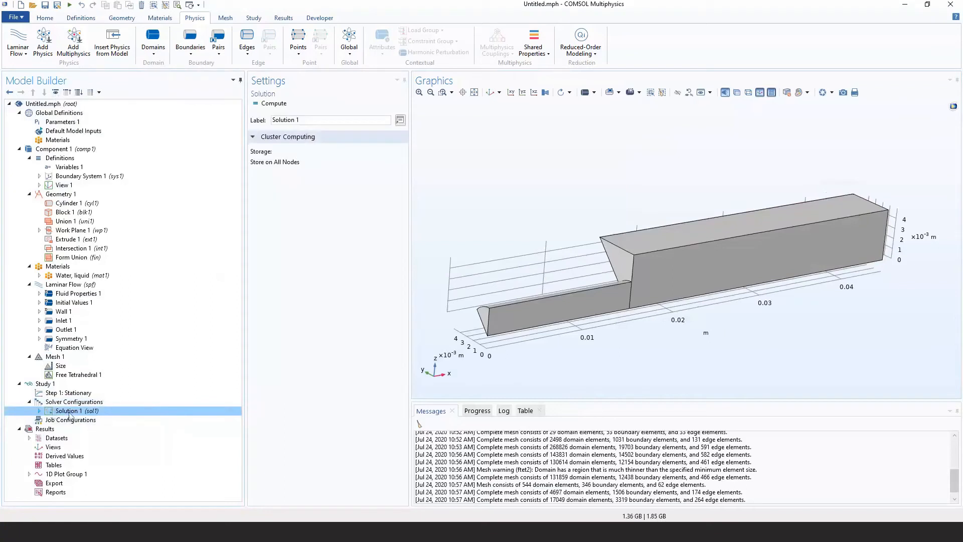
{"action": "left_click", "coordinate": [40, 411]}
{"action": "scroll", "coordinate": [42, 414], "scroll_direction": "down", "scroll_amount": 1}
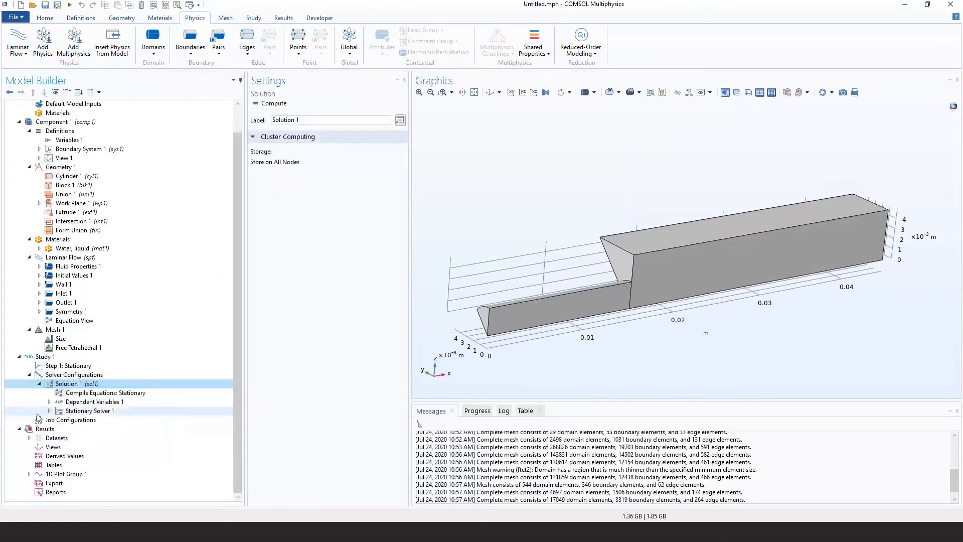
Expand Stationary Solver 1 and examine the settings of its Direct node.
{"action": "left_click", "coordinate": [71, 412]}
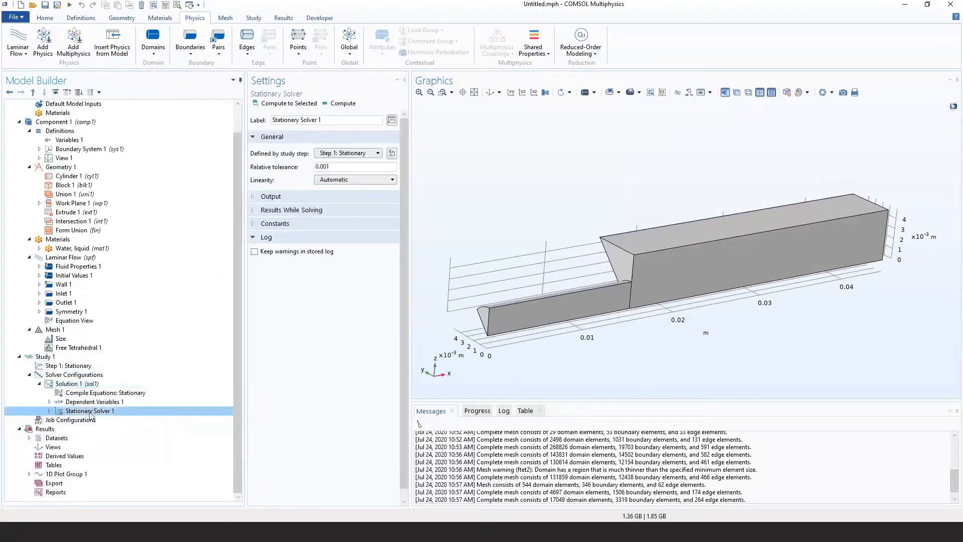
{"action": "left_click", "coordinate": [49, 411]}
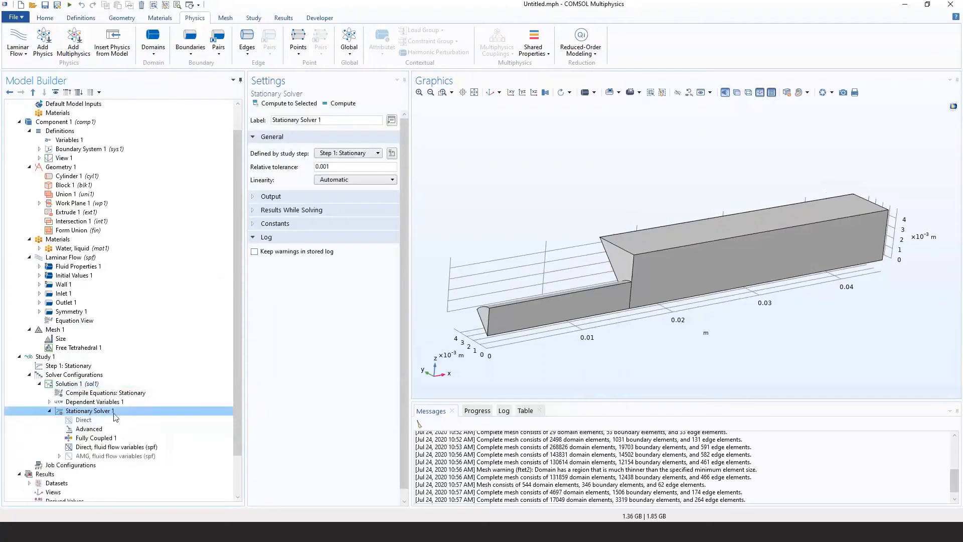
{"action": "scroll", "coordinate": [84, 430], "scroll_direction": "down", "scroll_amount": 1}
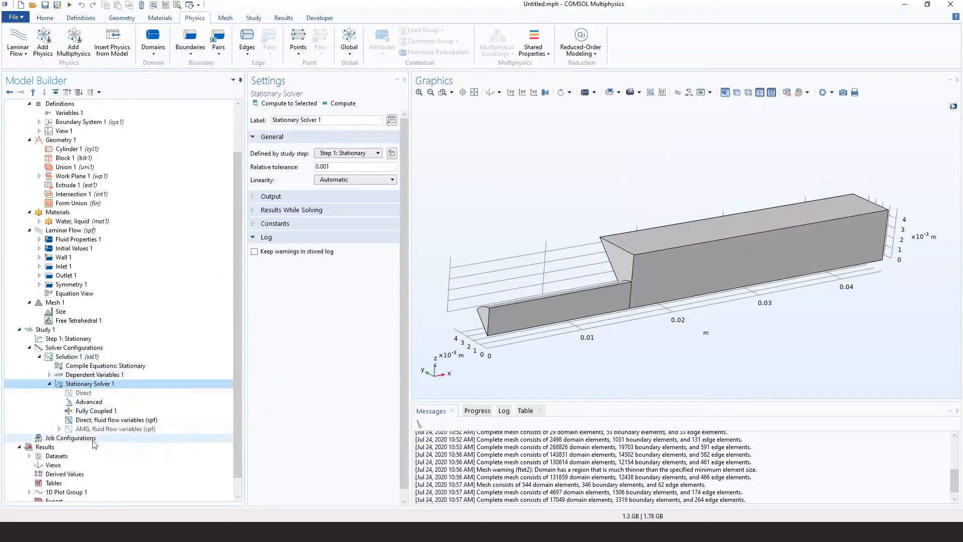
{"action": "right_click", "coordinate": [107, 391]}
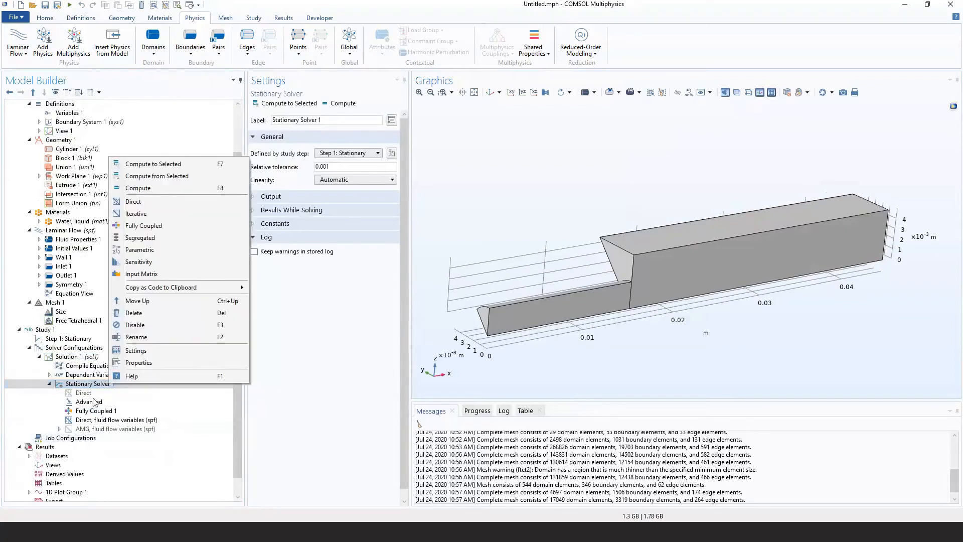
{"action": "left_click", "coordinate": [133, 202]}
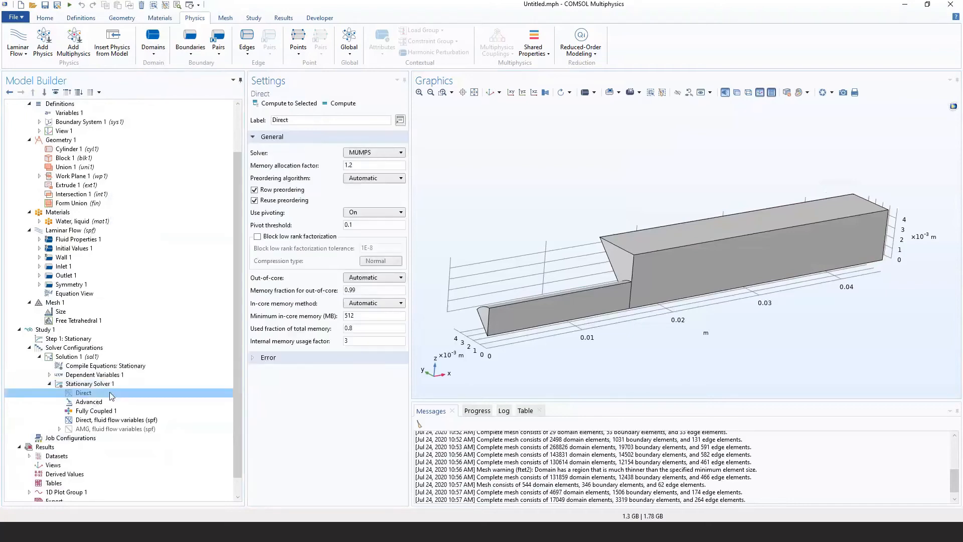
{"action": "left_click_drag", "start_coordinate": [410, 159], "coordinate": [463, 166]}
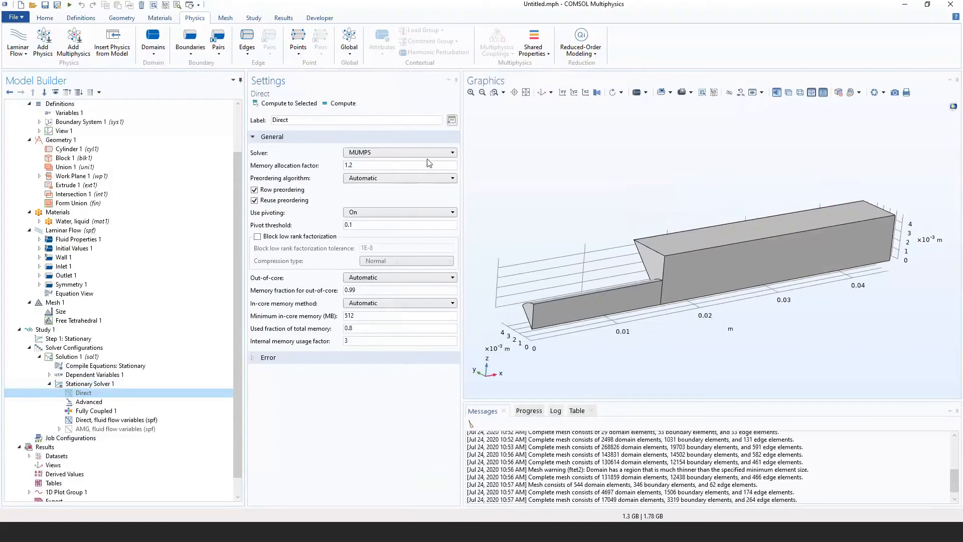
Check the solver types available for Stationary Solver 1 and view the Direct, fluid flow variables (spf) settings.
{"action": "right_click", "coordinate": [101, 384]}
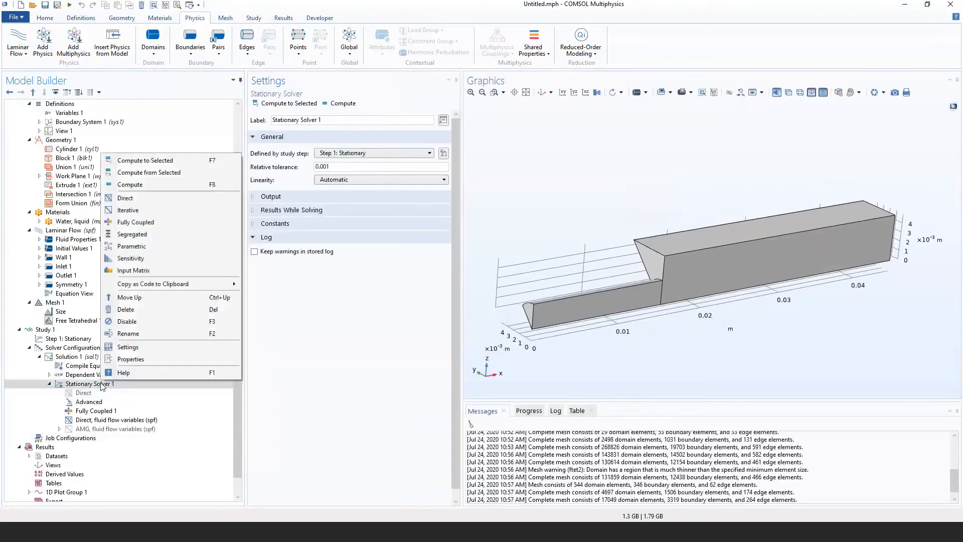
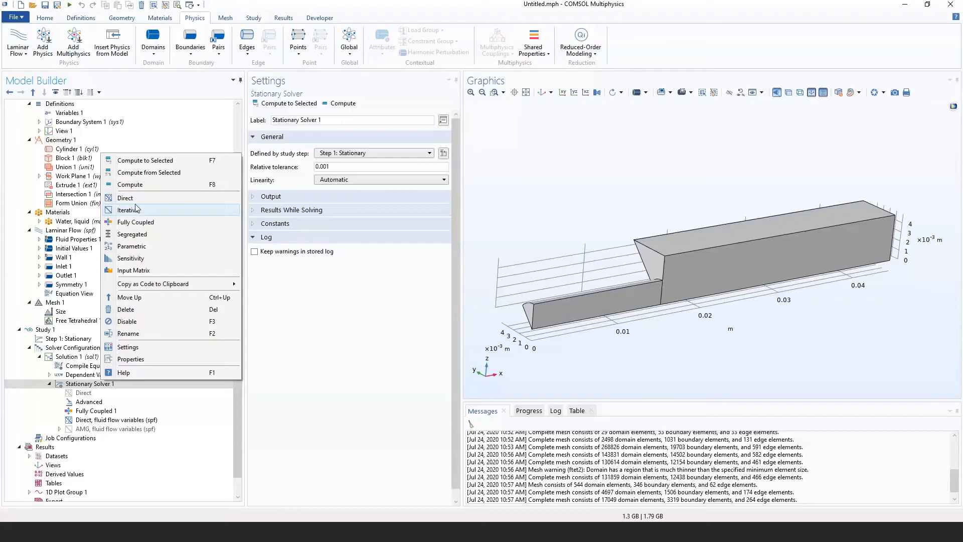
{"action": "left_click", "coordinate": [82, 385]}
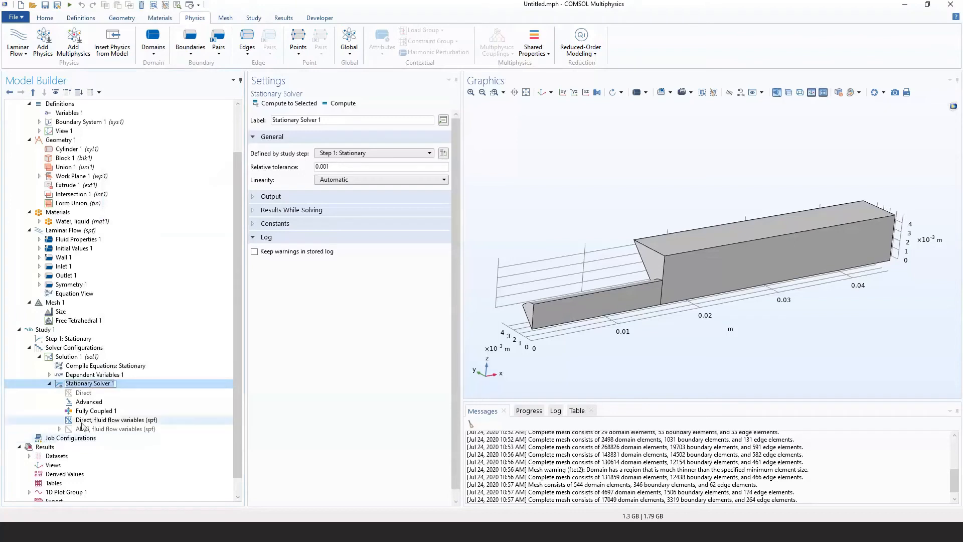
{"action": "left_click", "coordinate": [123, 422]}
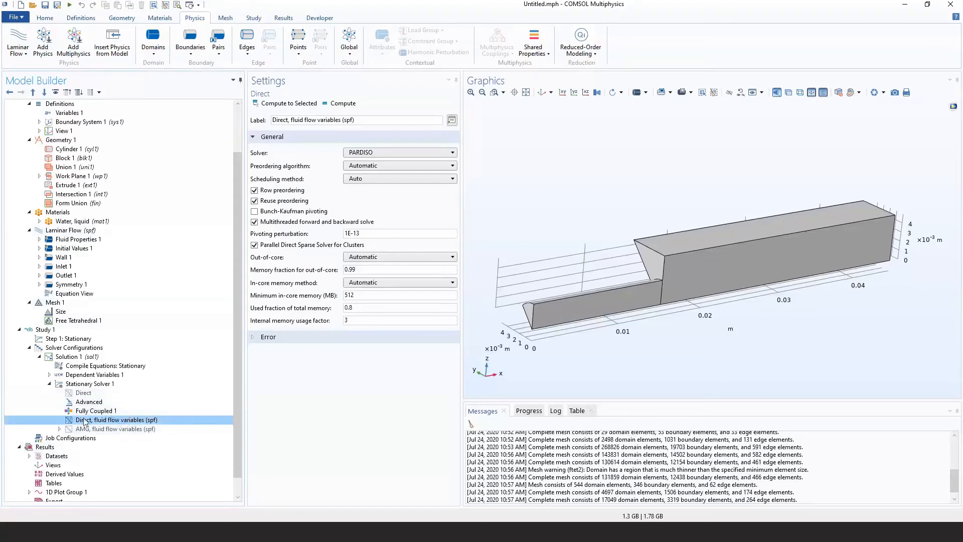
Add an Iterative solver to Stationary Solver 1 and check its solver choices, keeping GMRES.
{"action": "right_click", "coordinate": [86, 385]}
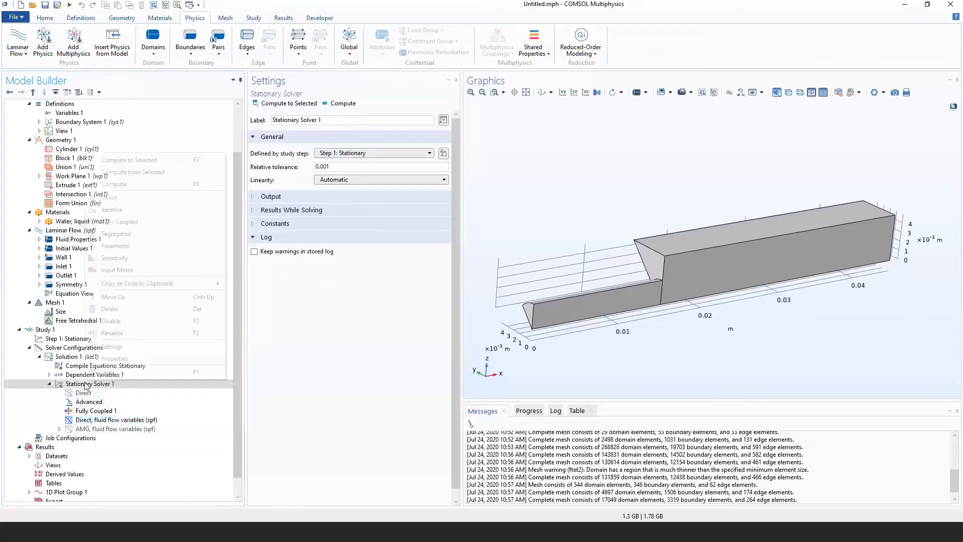
{"action": "left_click", "coordinate": [102, 211]}
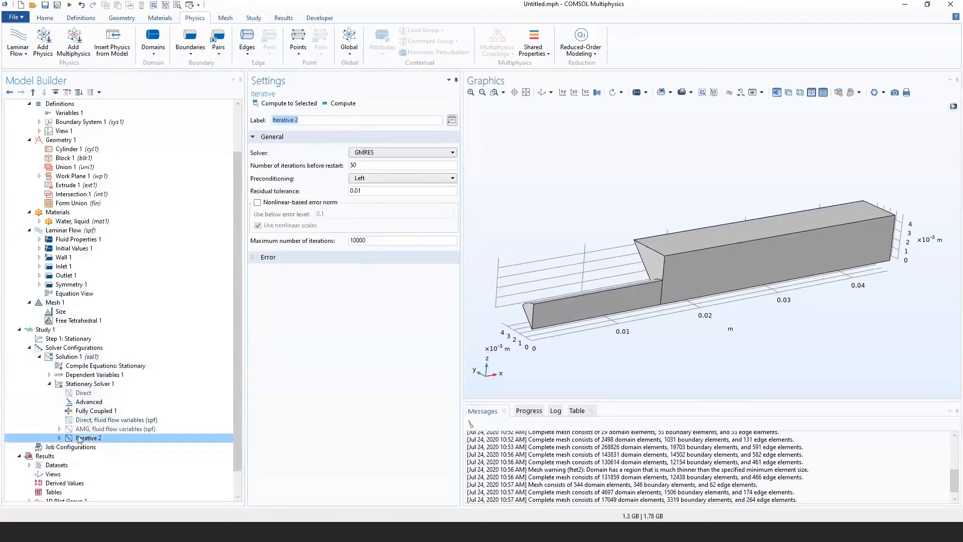
{"action": "left_click", "coordinate": [377, 153]}
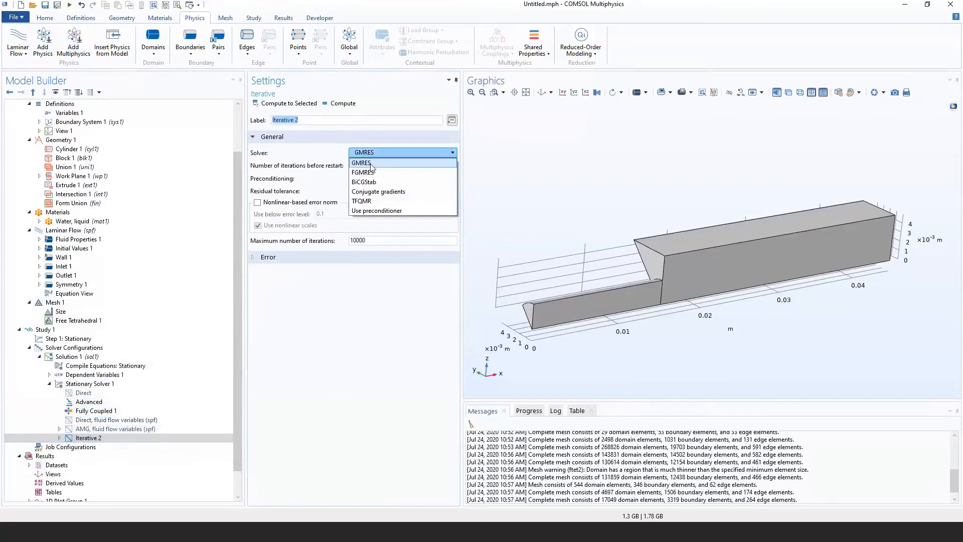
{"action": "left_click", "coordinate": [319, 153]}
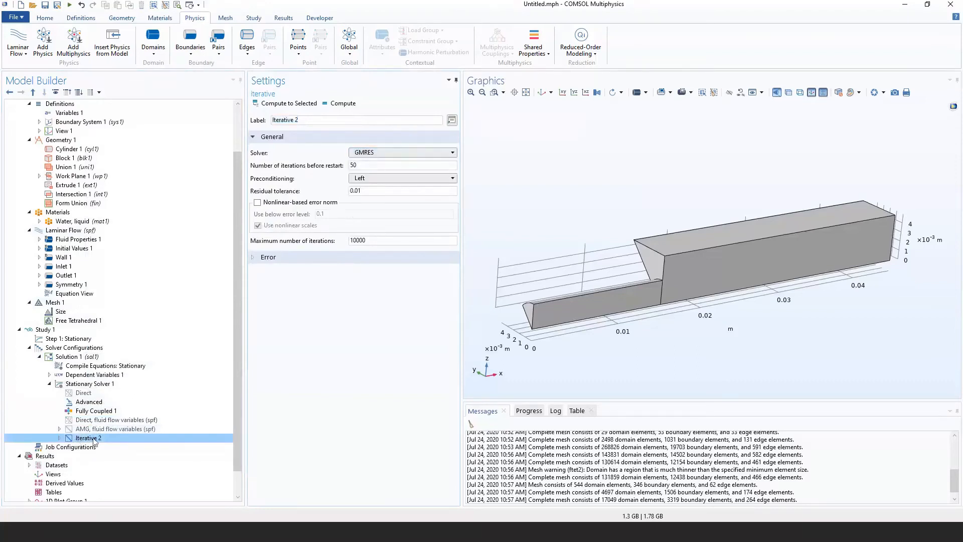
Enable the Direct, fluid flow variables (spf) solver again in place of the added iterative one.
{"action": "left_click", "coordinate": [83, 422]}
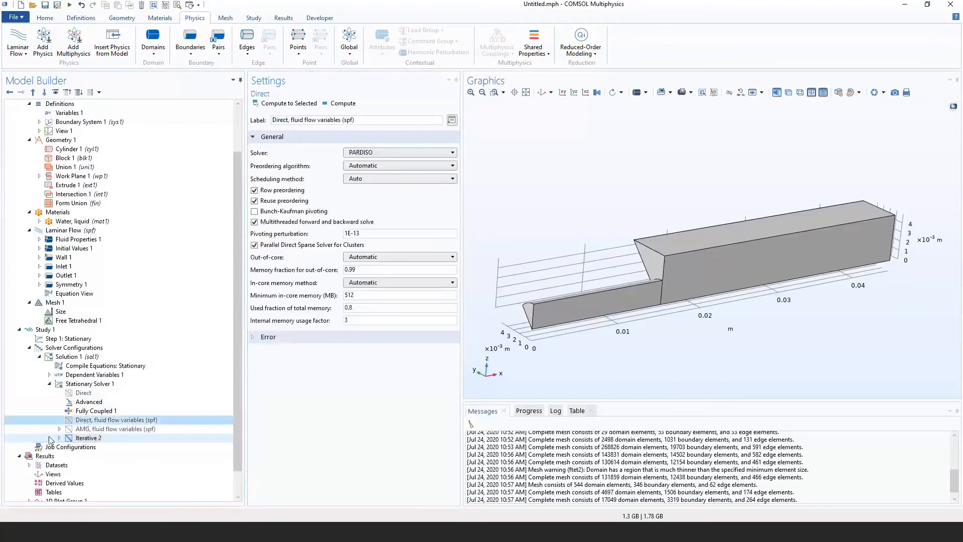
{"action": "right_click", "coordinate": [92, 422]}
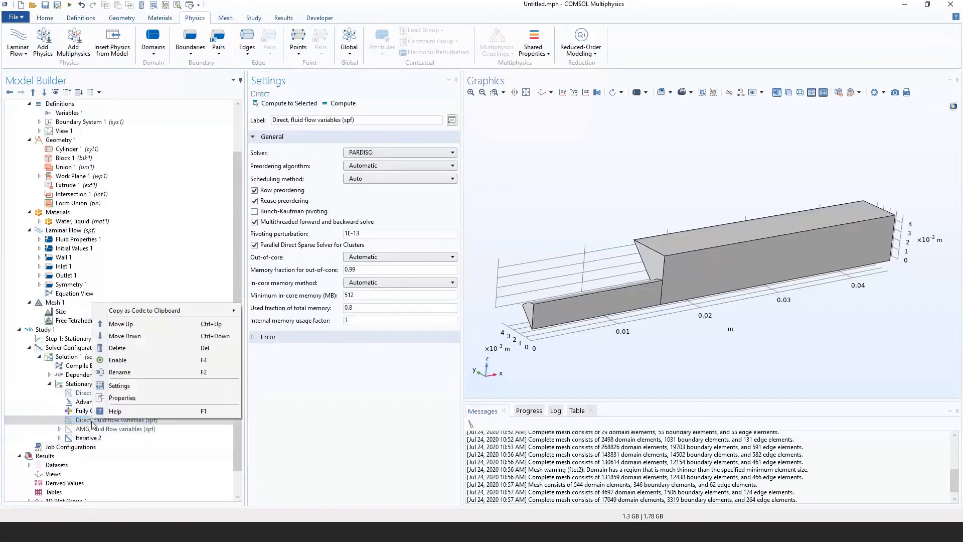
{"action": "left_click", "coordinate": [113, 360]}
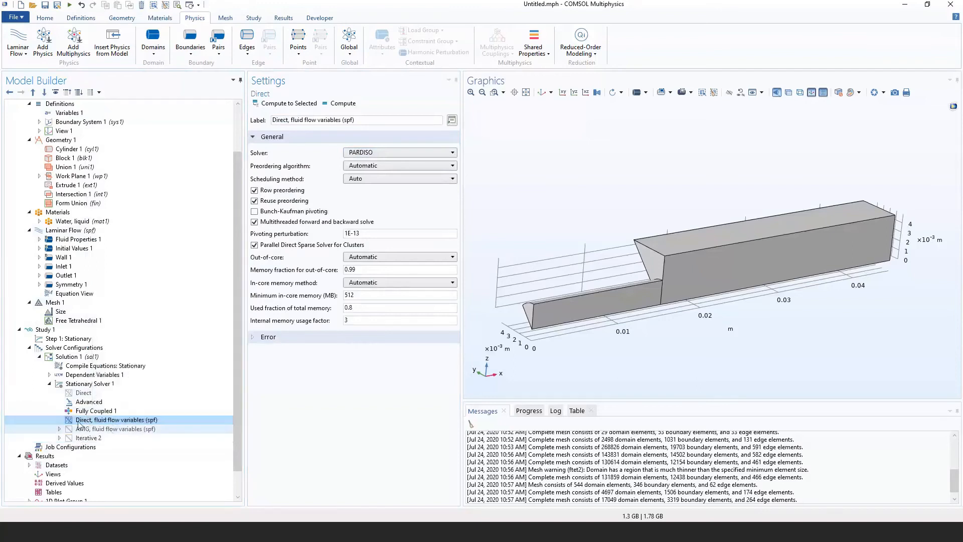
Compare the Direct and Direct, fluid flow variables (spf) settings, and view the linear solver chosen in Fully Coupled 1.
{"action": "left_click", "coordinate": [84, 393]}
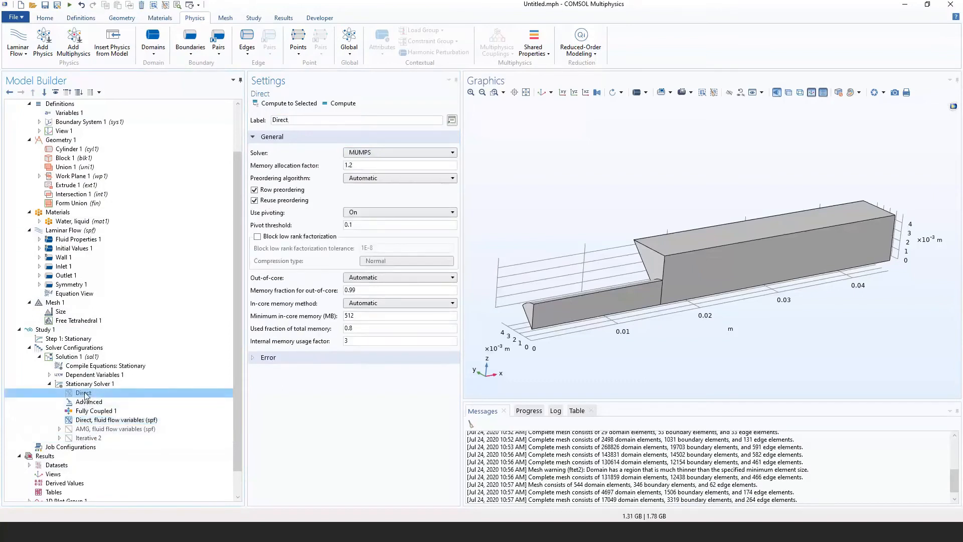
{"action": "left_click", "coordinate": [112, 421]}
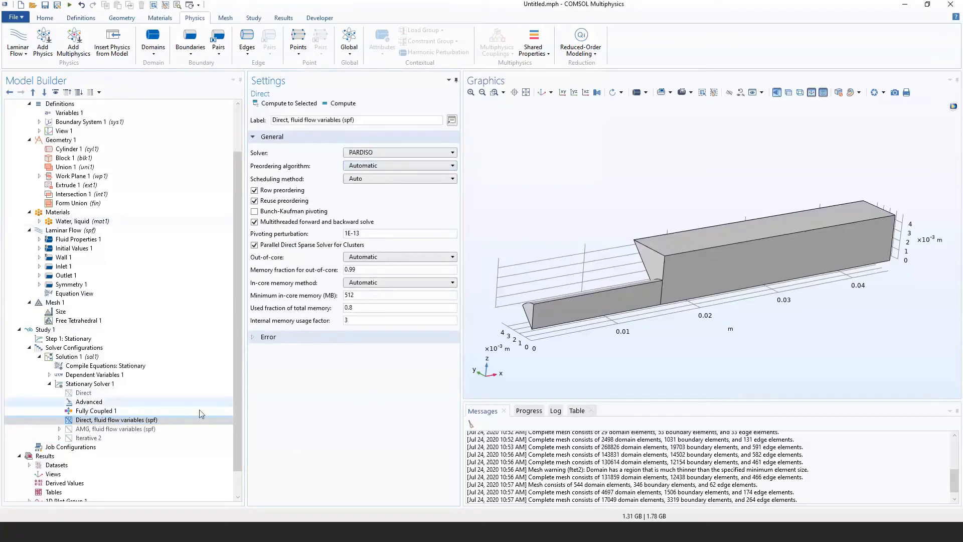
{"action": "left_click", "coordinate": [84, 393]}
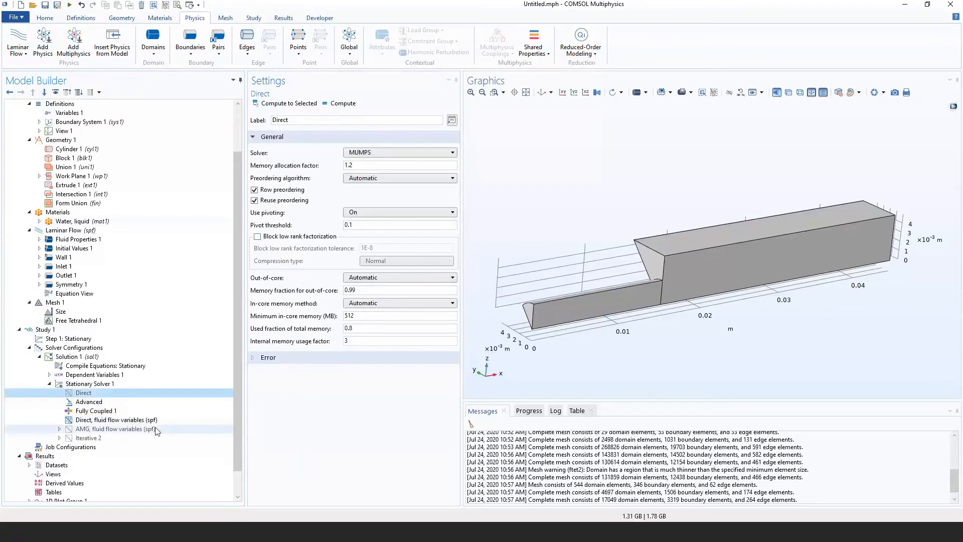
{"action": "left_click", "coordinate": [117, 420]}
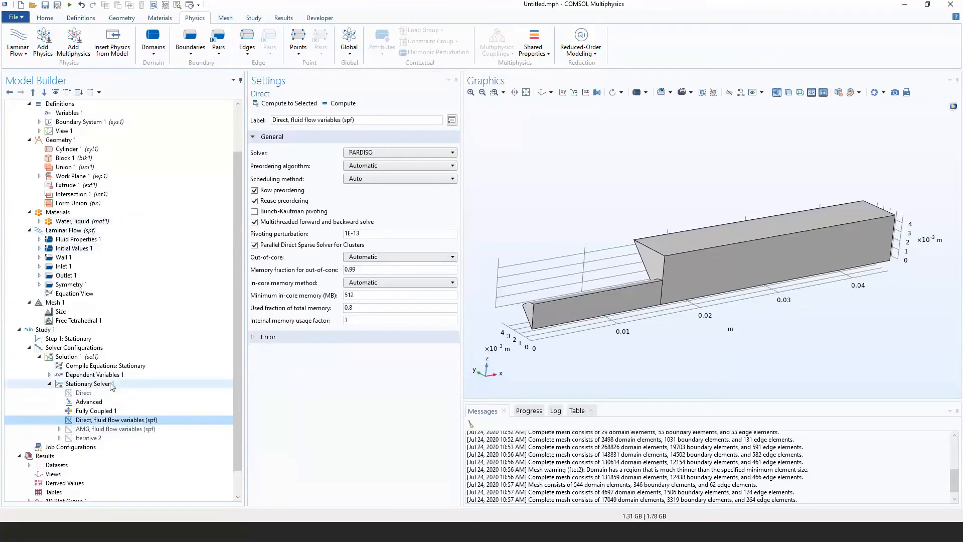
{"action": "left_click", "coordinate": [70, 412]}
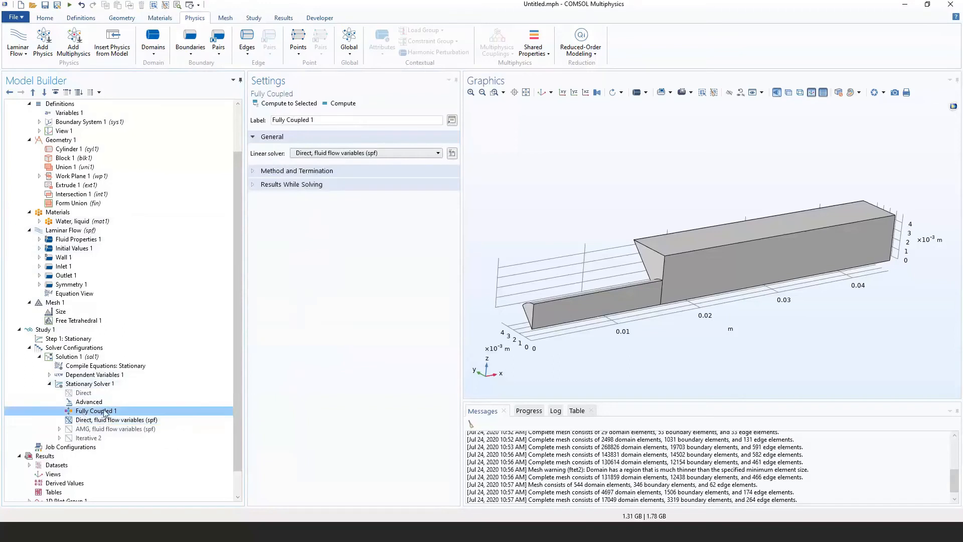
Add a Segregated solver to Stationary Solver 1.
{"action": "right_click", "coordinate": [102, 385]}
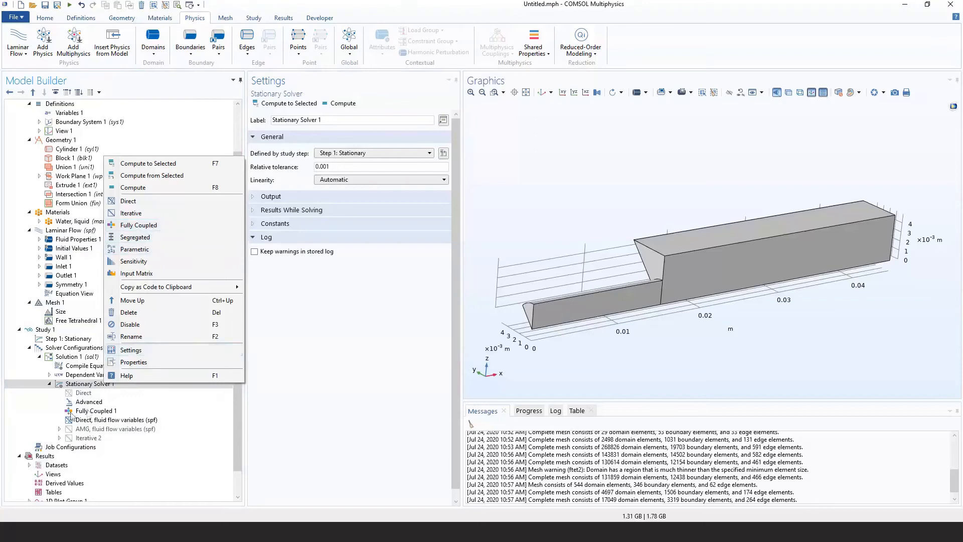
{"action": "left_click", "coordinate": [71, 411]}
{"action": "right_click", "coordinate": [71, 411]}
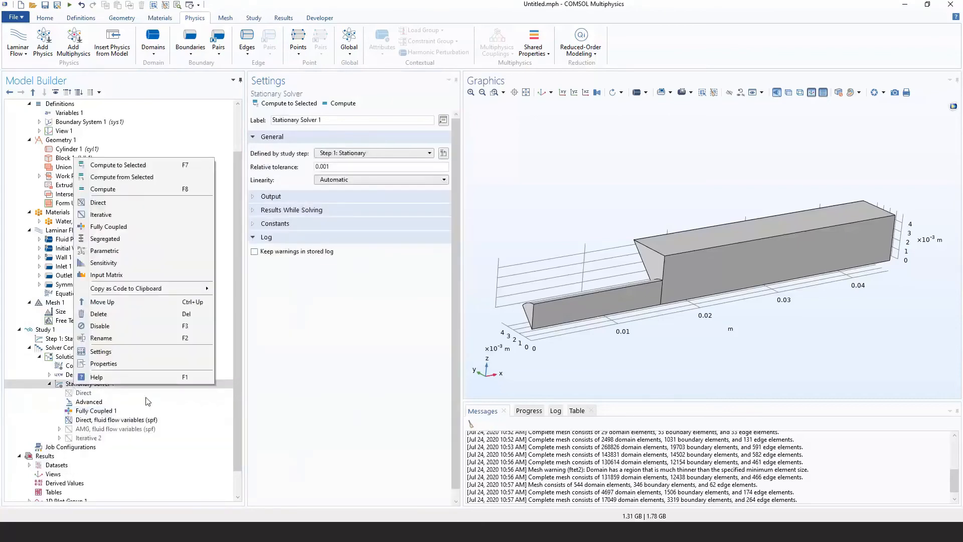
{"action": "left_click", "coordinate": [120, 239]}
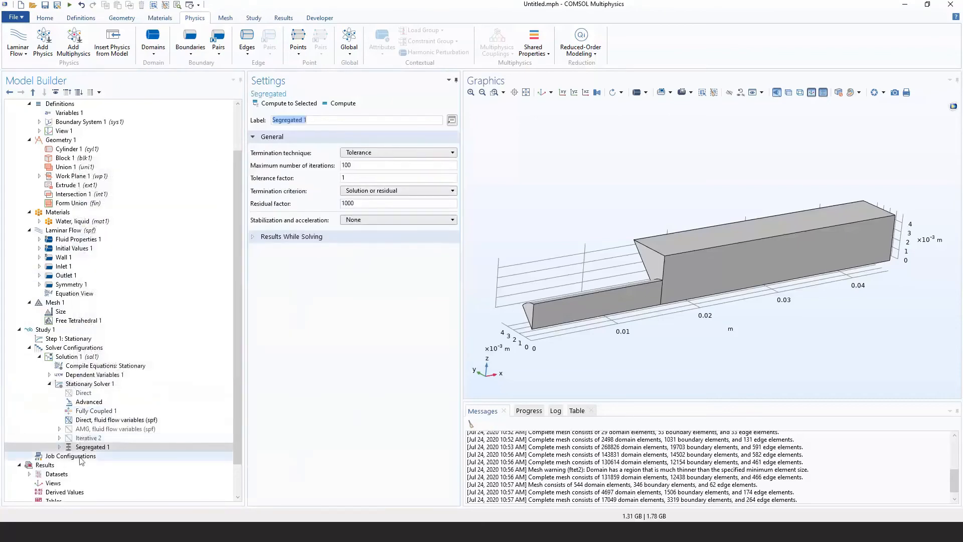
Enable Fully Coupled 1 again in place of the segregated solver.
{"action": "left_click", "coordinate": [84, 412]}
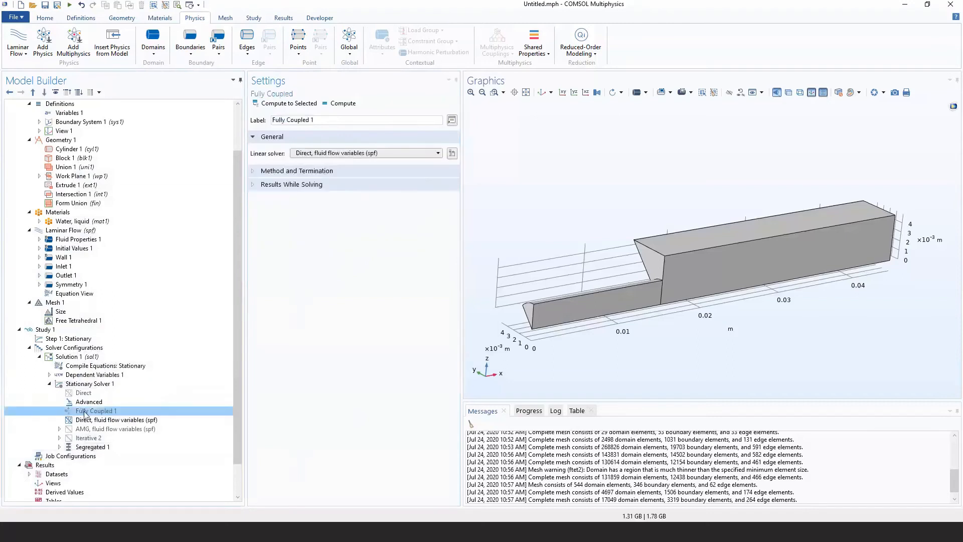
{"action": "right_click", "coordinate": [84, 412]}
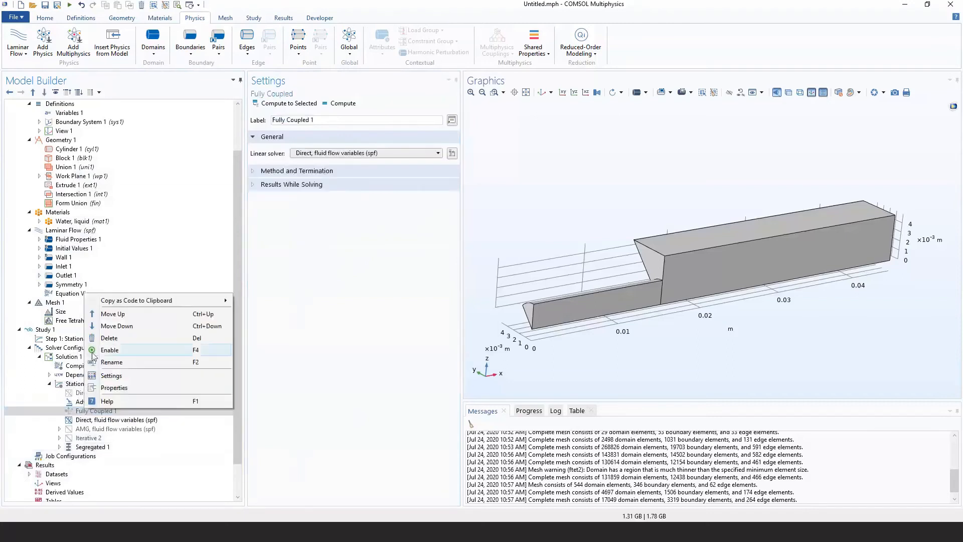
{"action": "left_click", "coordinate": [110, 350]}
Delete the added segregated solver from Stationary Solver 1.
{"action": "left_click", "coordinate": [125, 445]}
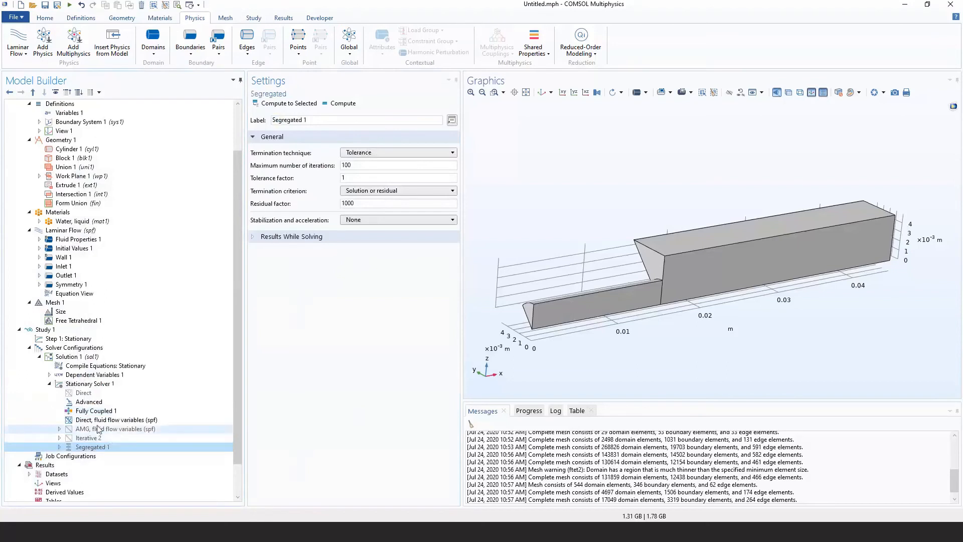
{"action": "right_click", "coordinate": [158, 444]}
{"action": "left_click", "coordinate": [188, 372]}
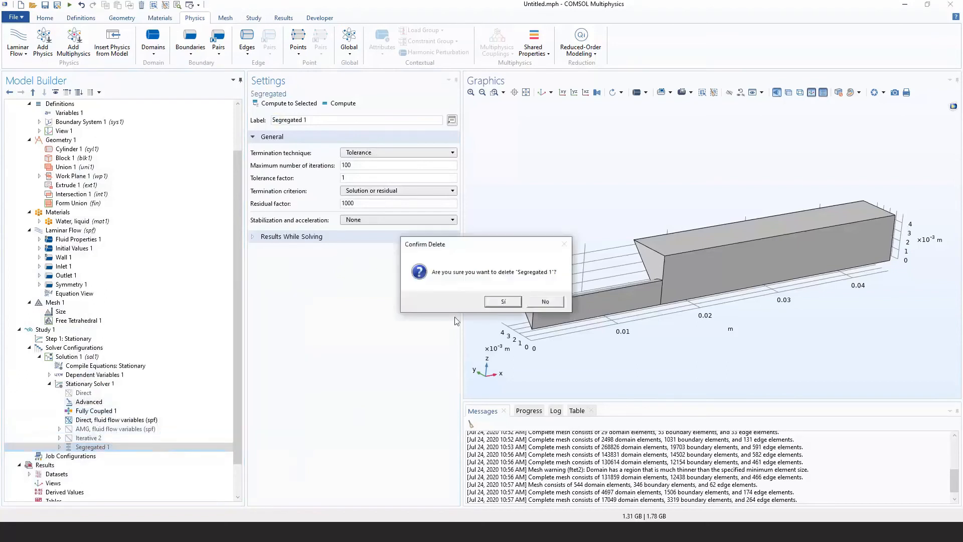
{"action": "left_click", "coordinate": [489, 305]}
Delete the added iterative solver from Stationary Solver 1.
{"action": "left_click", "coordinate": [76, 437]}
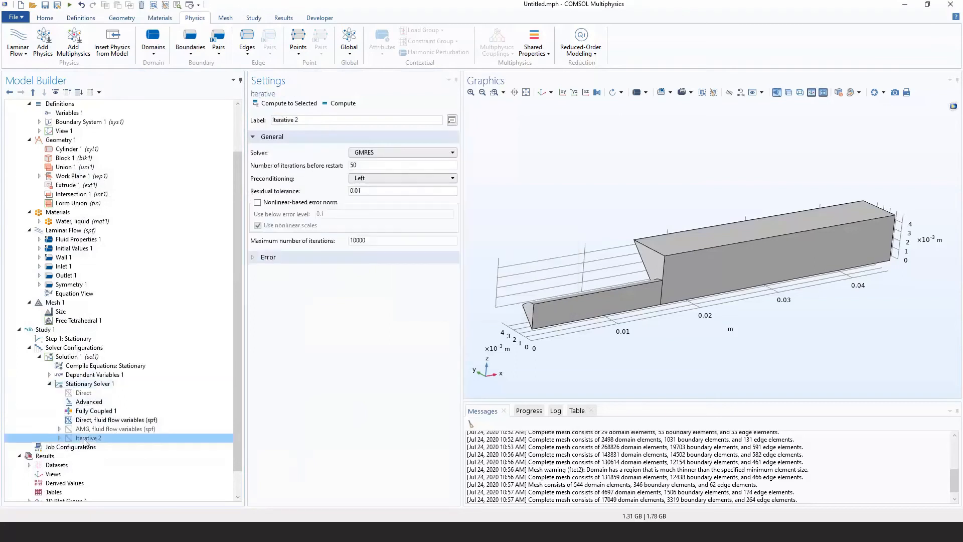
{"action": "right_click", "coordinate": [76, 438]}
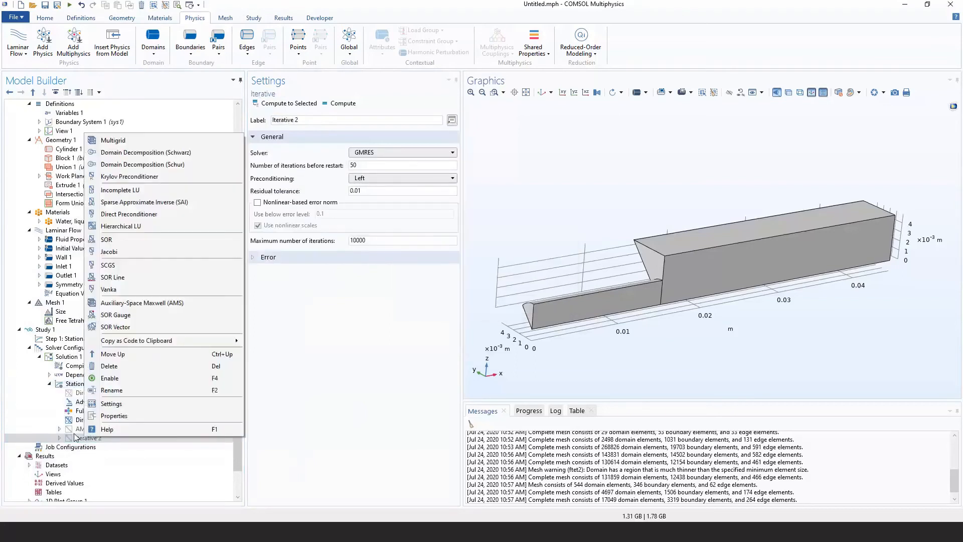
{"action": "left_click", "coordinate": [140, 370]}
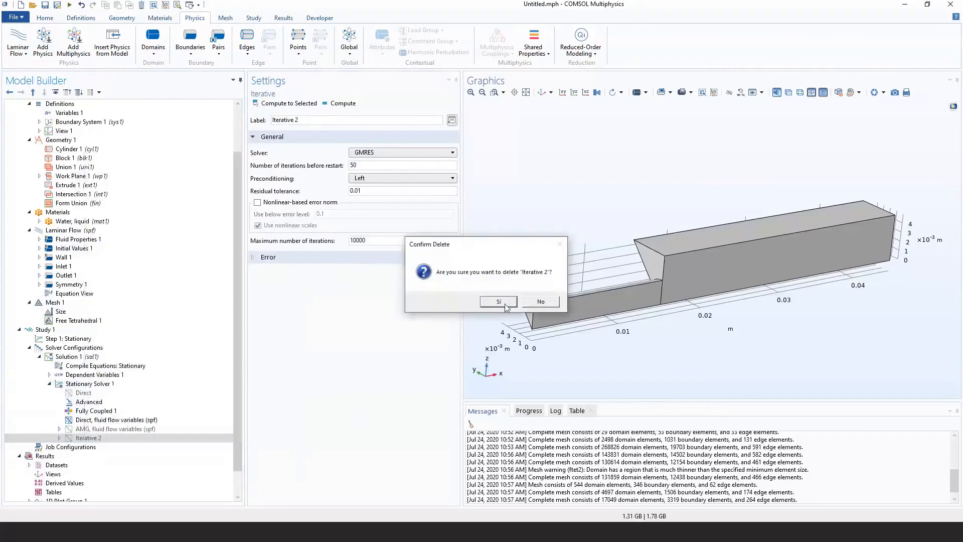
{"action": "key", "text": "Return"}
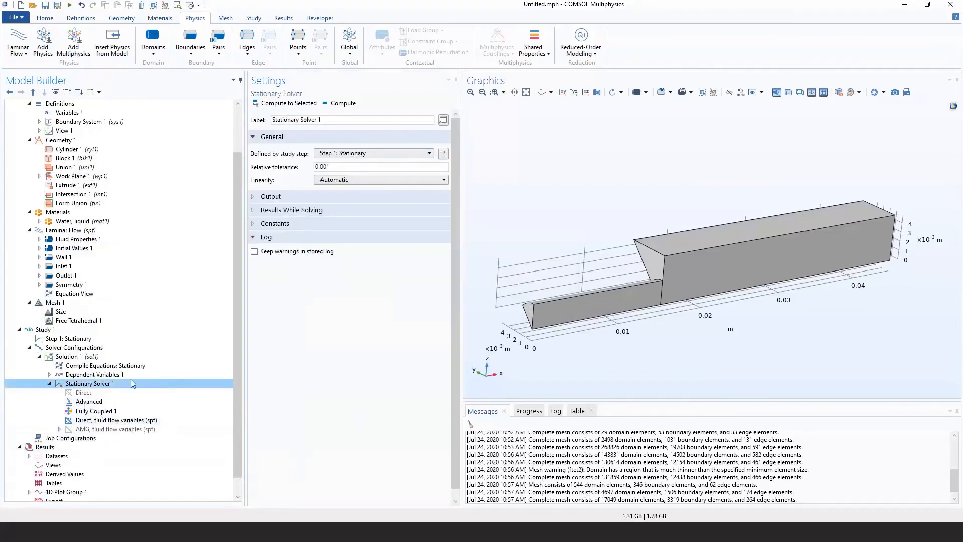
Collapse Stationary Solver 1 and Solver Configurations, and show the Study 1 settings.
{"action": "left_click", "coordinate": [50, 384]}
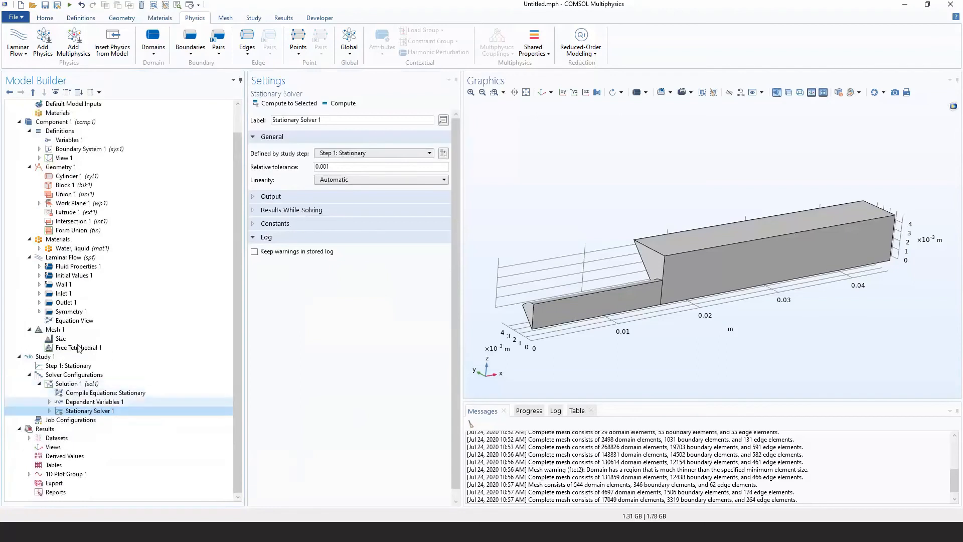
{"action": "left_click", "coordinate": [29, 375]}
{"action": "left_click", "coordinate": [68, 387]}
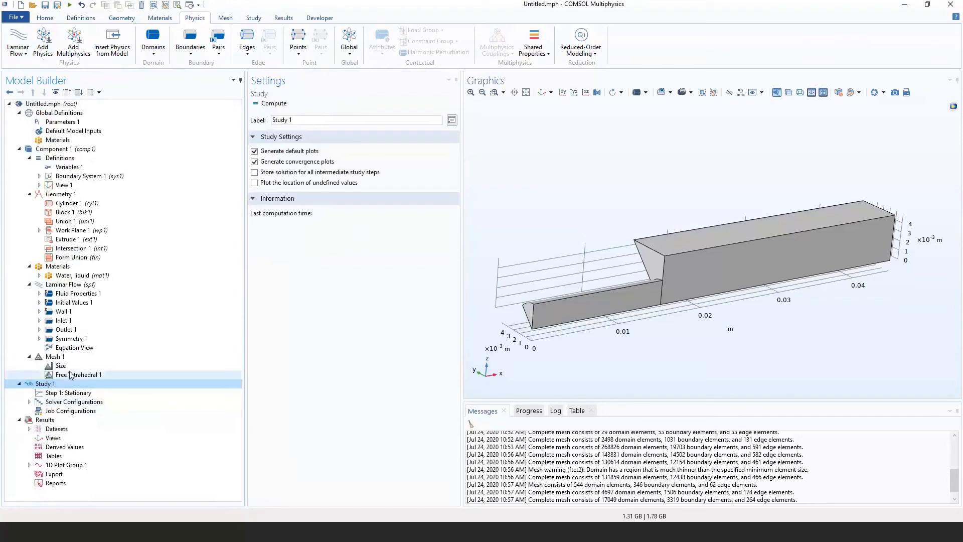
Check the mesh size settings, then compute Study 1 with its solver progress shown in an enlarged pane.
{"action": "left_click", "coordinate": [70, 367]}
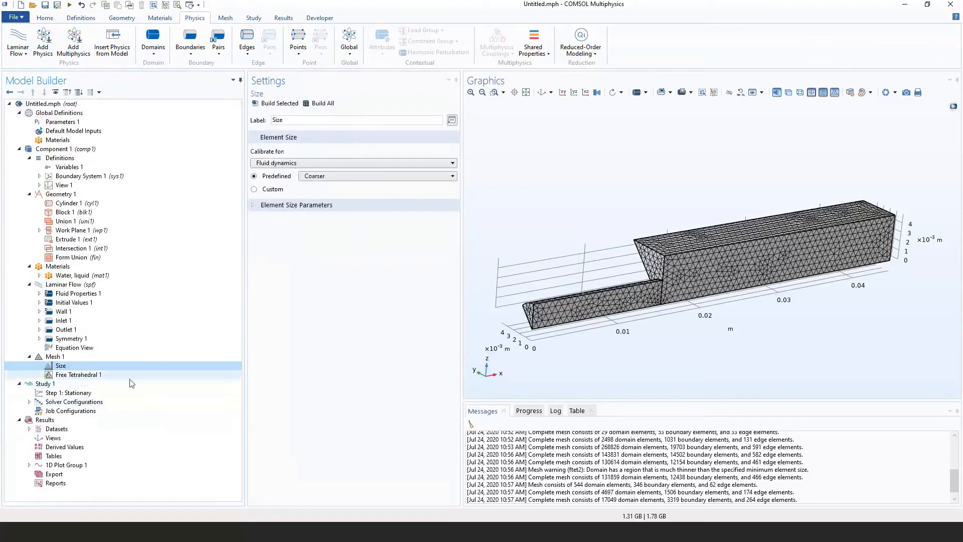
{"action": "left_click", "coordinate": [51, 385]}
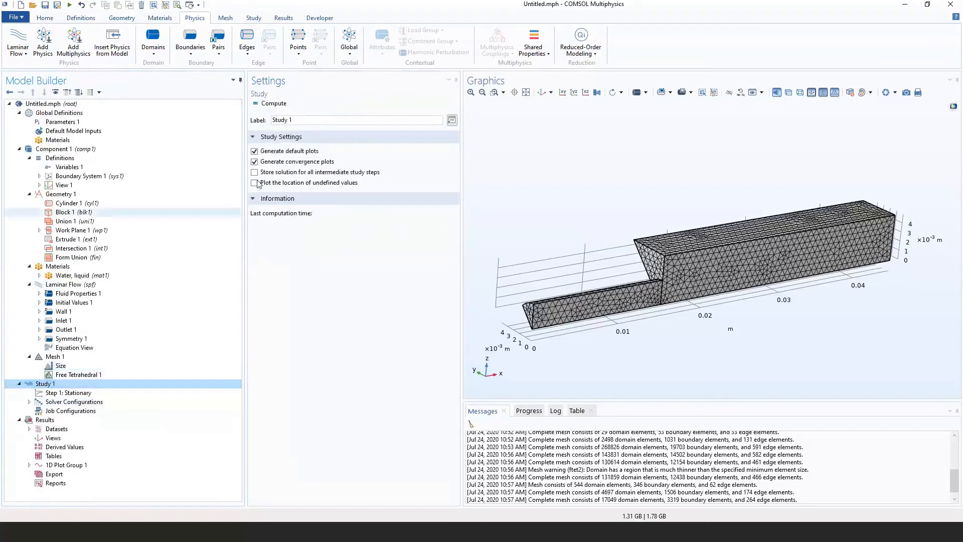
{"action": "left_click", "coordinate": [271, 105]}
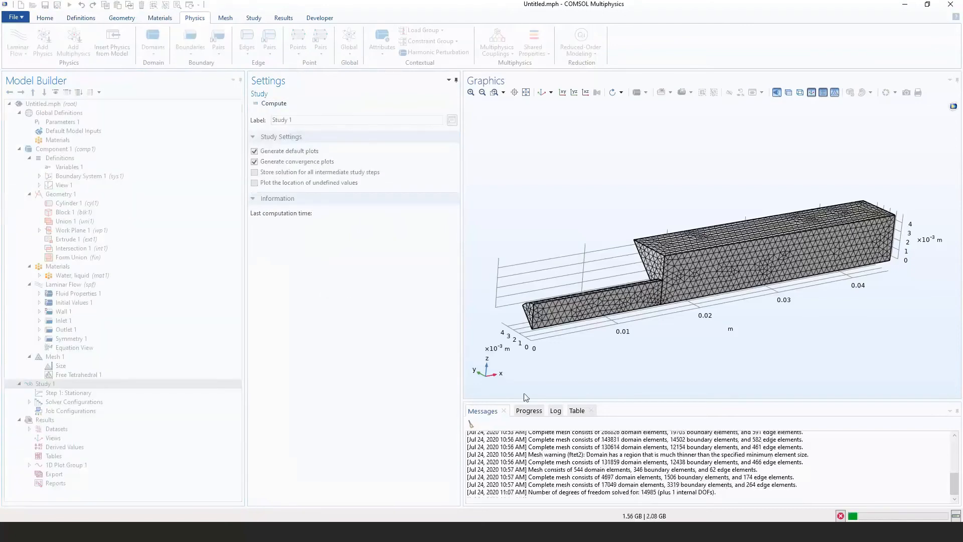
{"action": "left_click", "coordinate": [528, 413]}
{"action": "left_click_drag", "start_coordinate": [546, 400], "coordinate": [551, 349]}
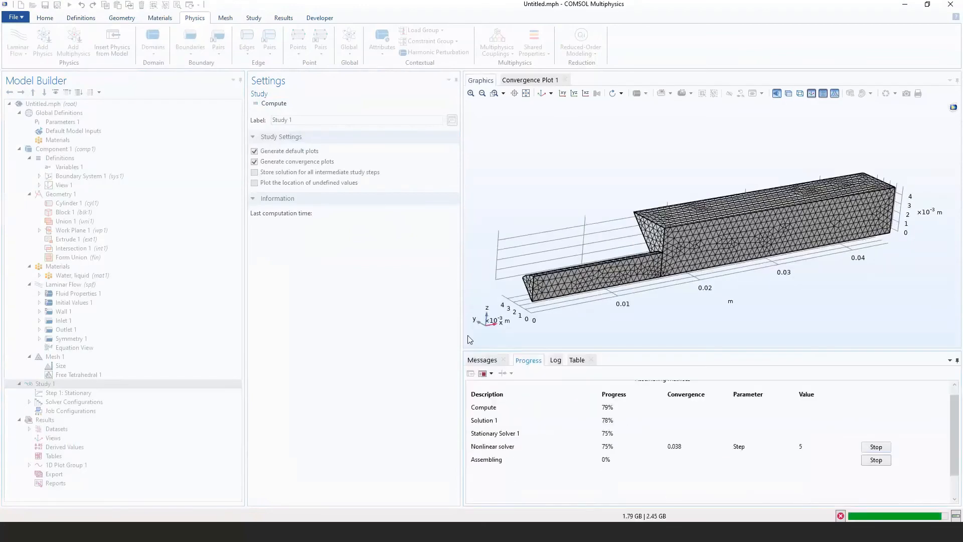
{"action": "left_click_drag", "start_coordinate": [460, 324], "coordinate": [433, 326]}
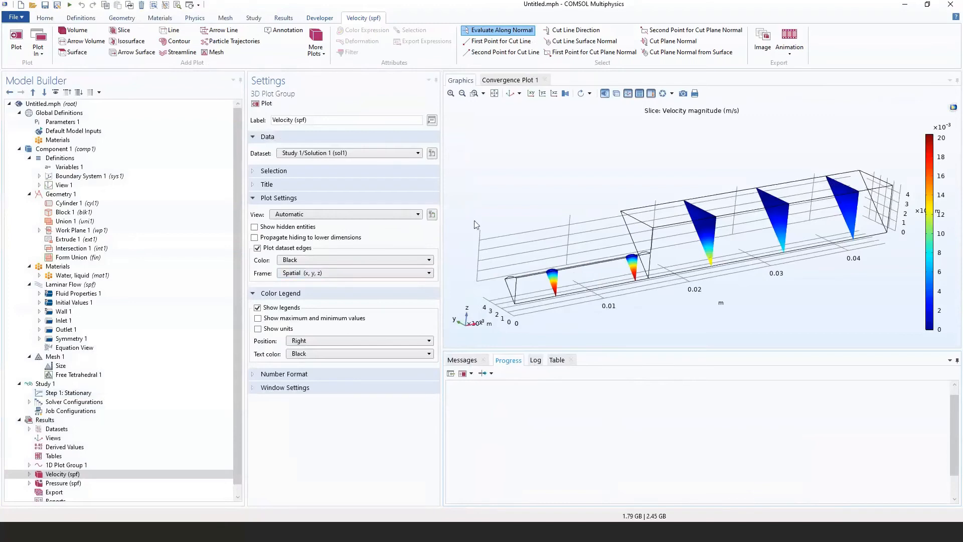
Examine the nonlinear solver's convergence plot and return to the Velocity (spf) slice plot.
{"action": "left_click", "coordinate": [503, 82]}
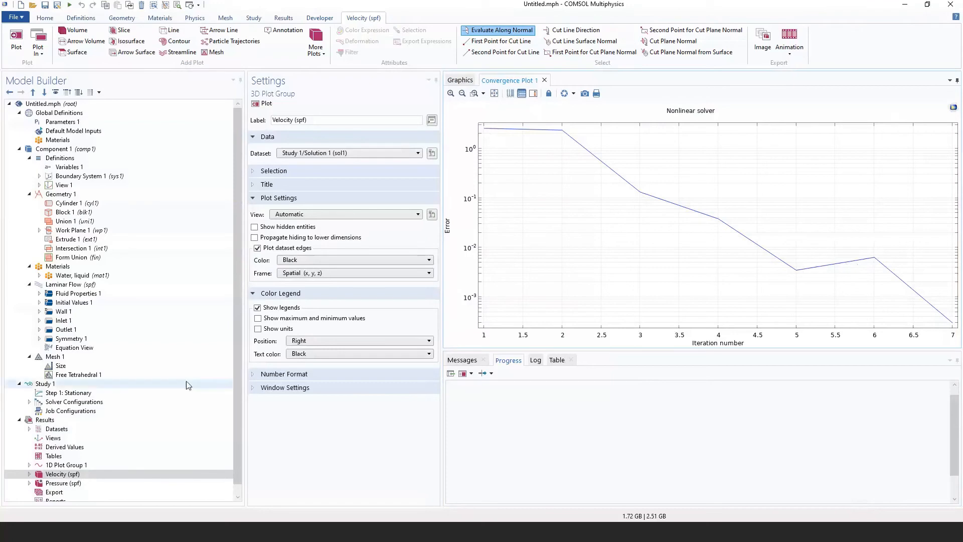
{"action": "scroll", "coordinate": [186, 381], "scroll_direction": "down", "scroll_amount": 1}
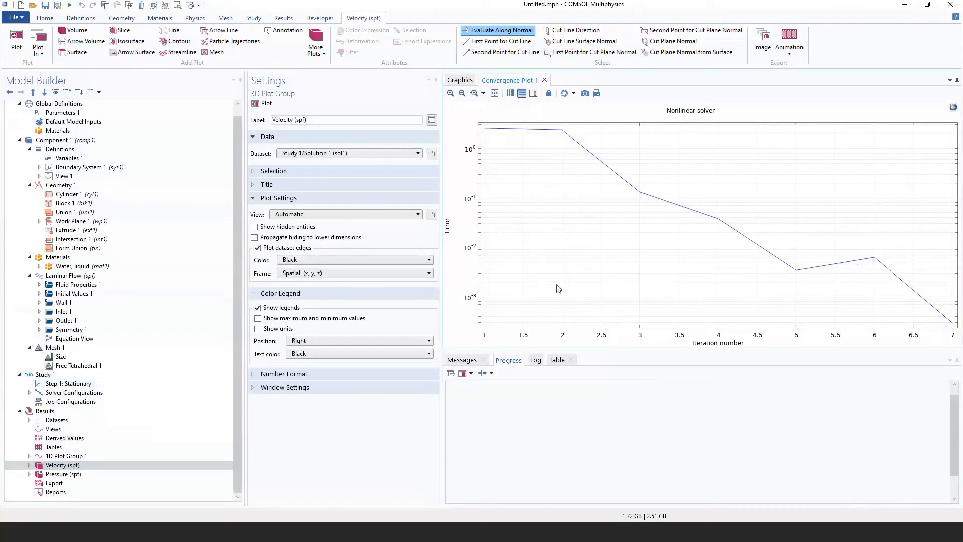
{"action": "left_click", "coordinate": [461, 81]}
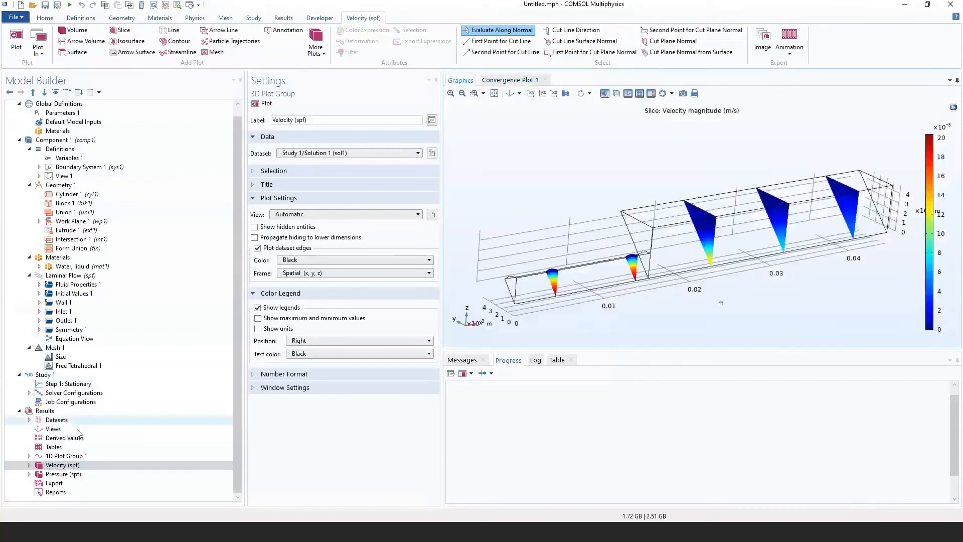
{"action": "left_click", "coordinate": [72, 466]}
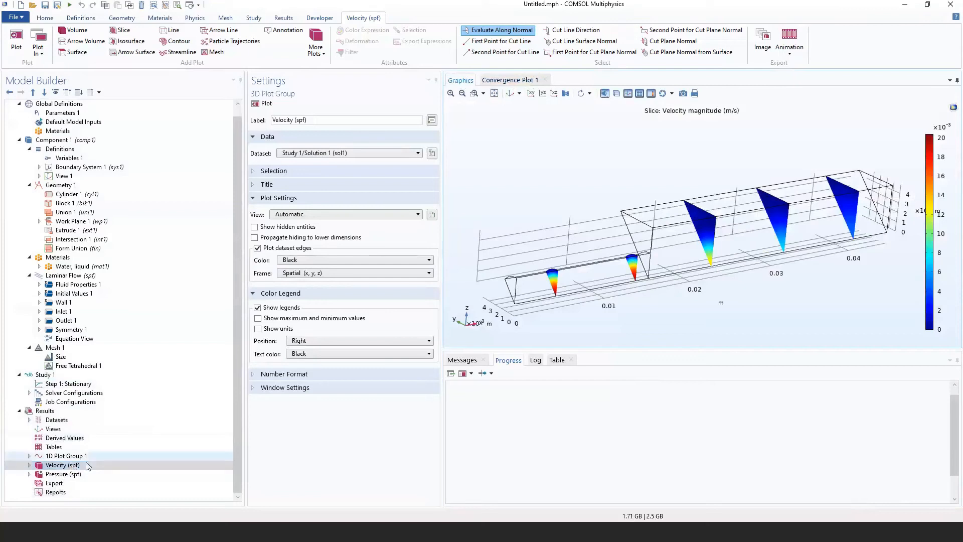
{"action": "left_click", "coordinate": [75, 465]}
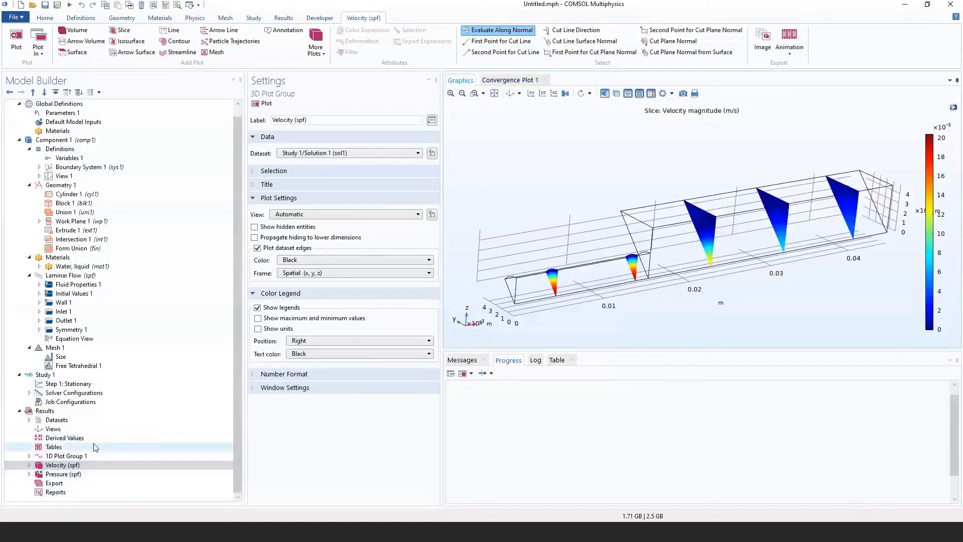
Add a Volume Maximum evaluation under Derived Values with the expression spf.U.
{"action": "left_click", "coordinate": [74, 439]}
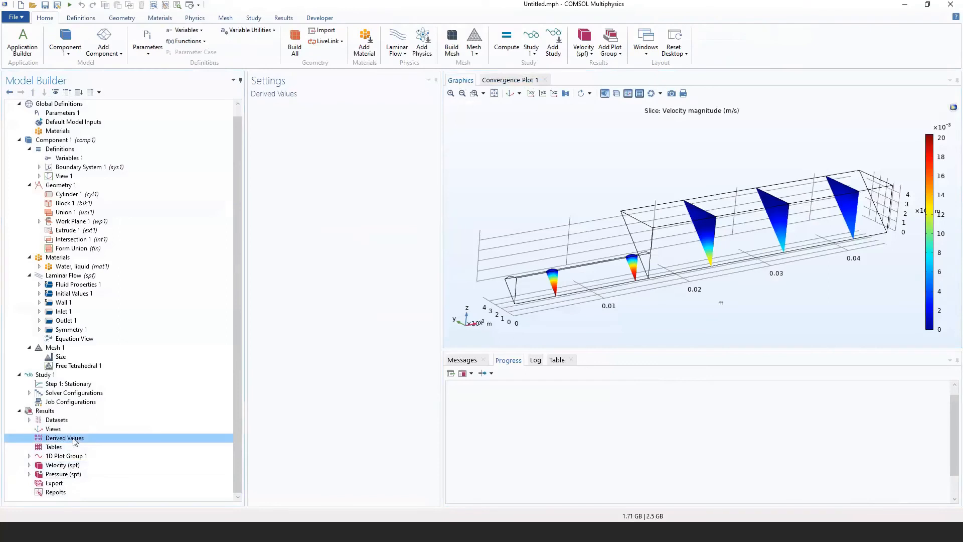
{"action": "right_click", "coordinate": [74, 439]}
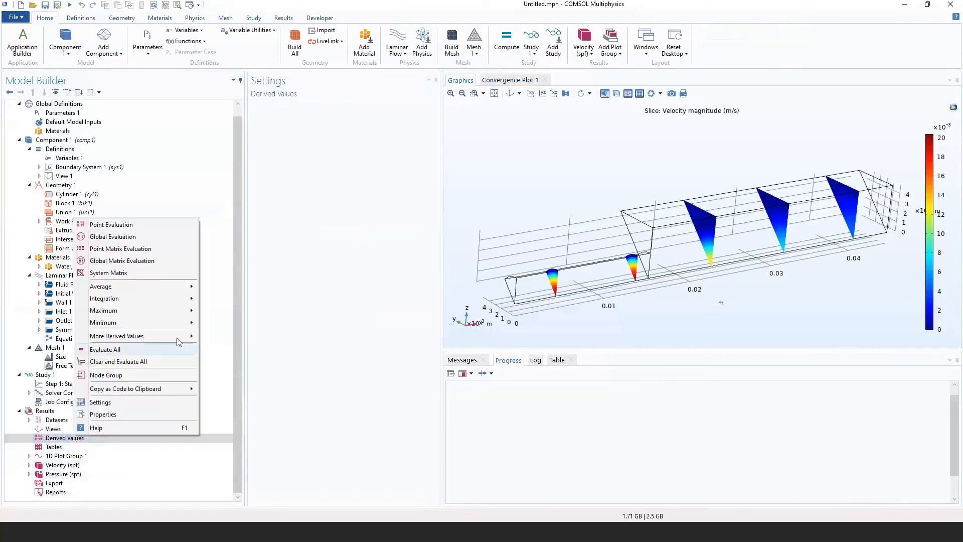
{"action": "mouse_move", "coordinate": [182, 290]}
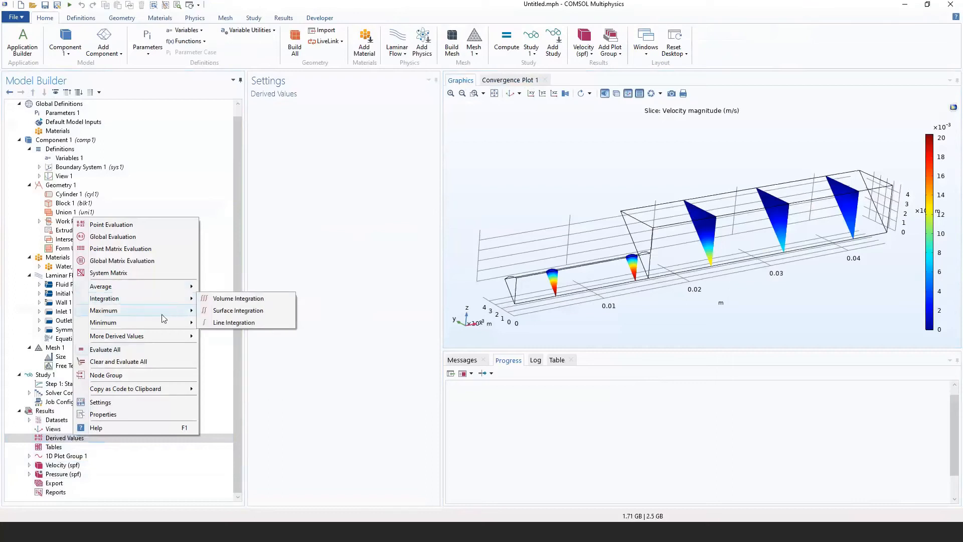
{"action": "mouse_move", "coordinate": [166, 315]}
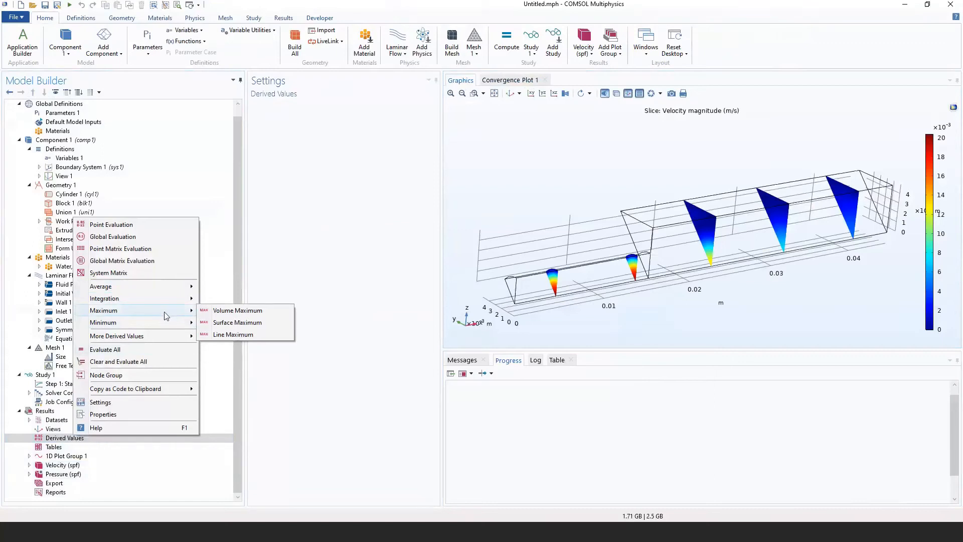
{"action": "left_click", "coordinate": [229, 311]}
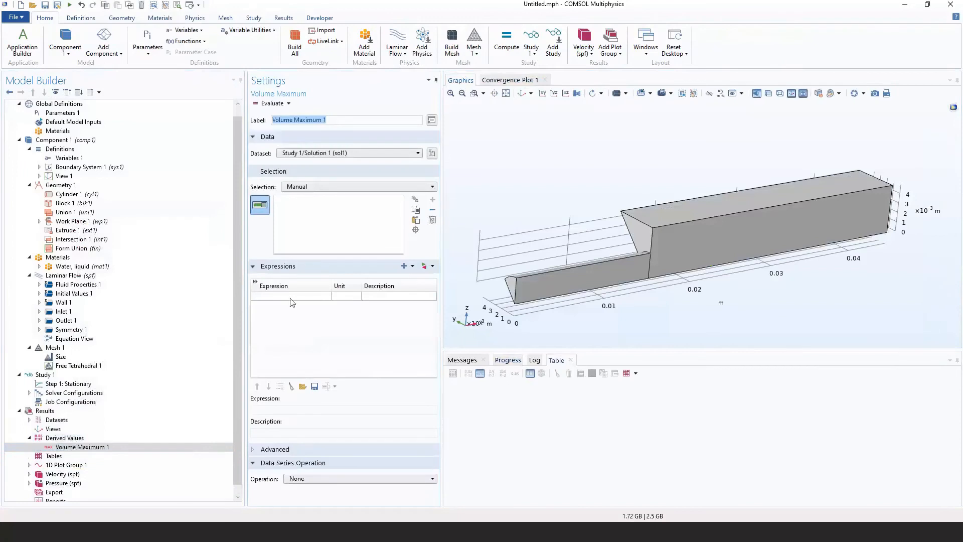
{"action": "left_click", "coordinate": [291, 297]}
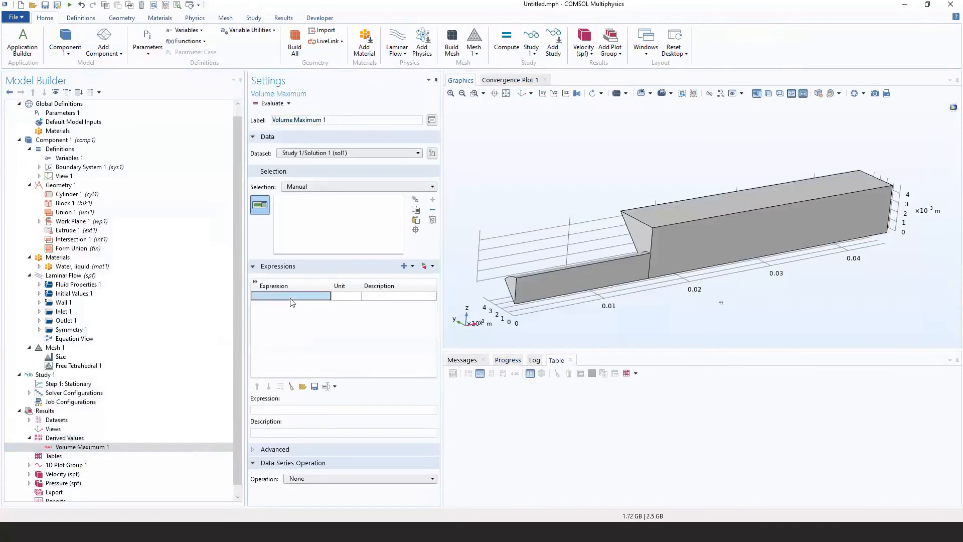
{"action": "type", "text": "spf.U"}
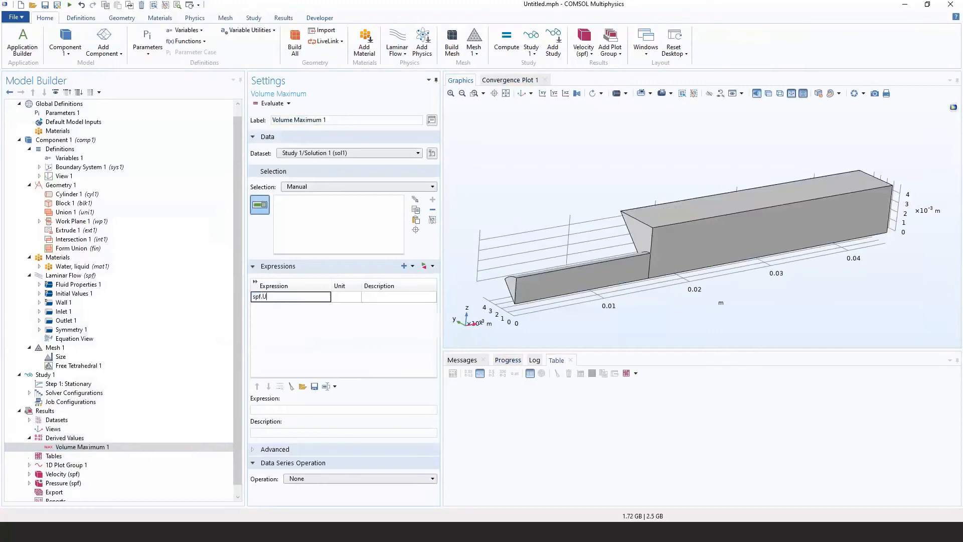
{"action": "key", "text": "Return"}
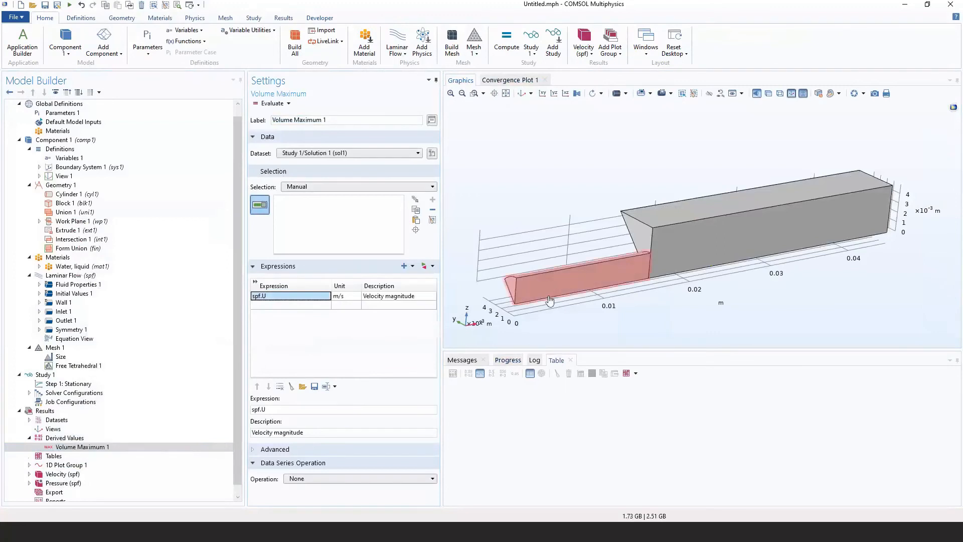
Select the narrow channel section, domain 1, and evaluate its maximum velocity magnitude.
{"action": "left_click", "coordinate": [611, 269]}
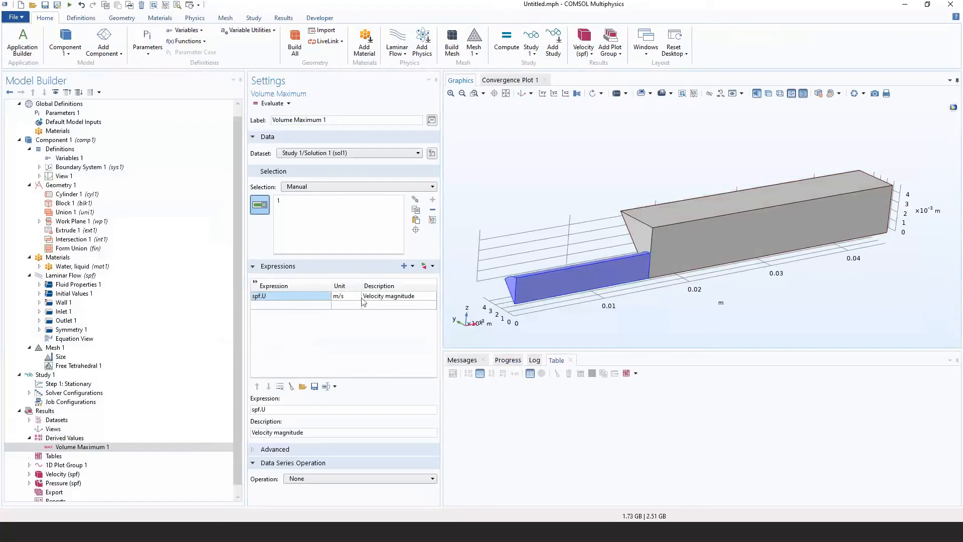
{"action": "left_click", "coordinate": [272, 103]}
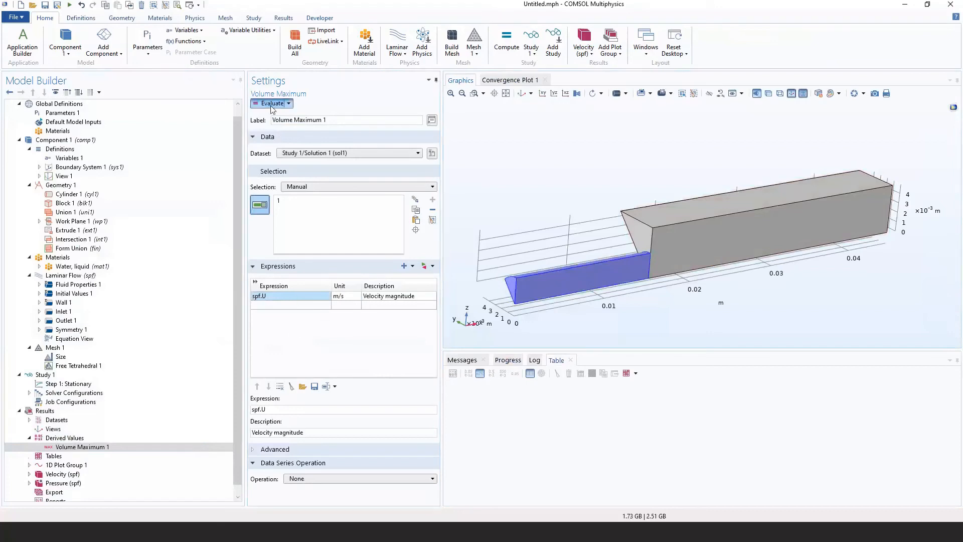
{"action": "left_click", "coordinate": [466, 399]}
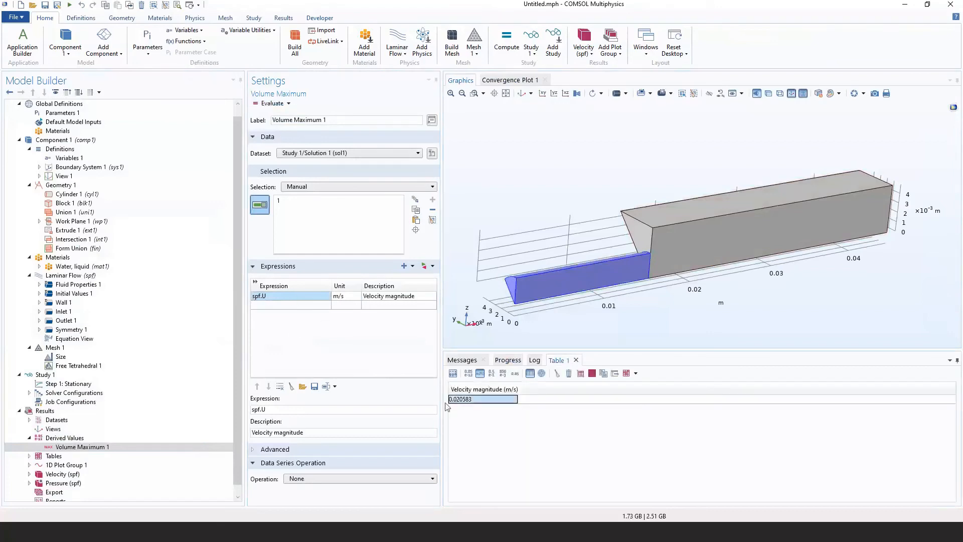
Replace the selection with the wide channel section, domain 2, and evaluate its maximum velocity magnitude.
{"action": "left_click", "coordinate": [431, 219]}
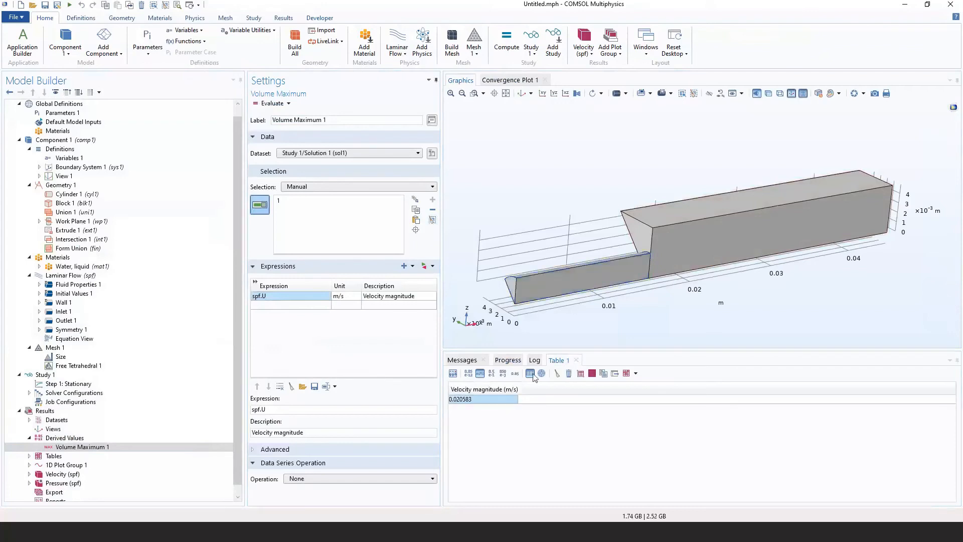
{"action": "left_click", "coordinate": [718, 256]}
{"action": "left_click", "coordinate": [272, 103]}
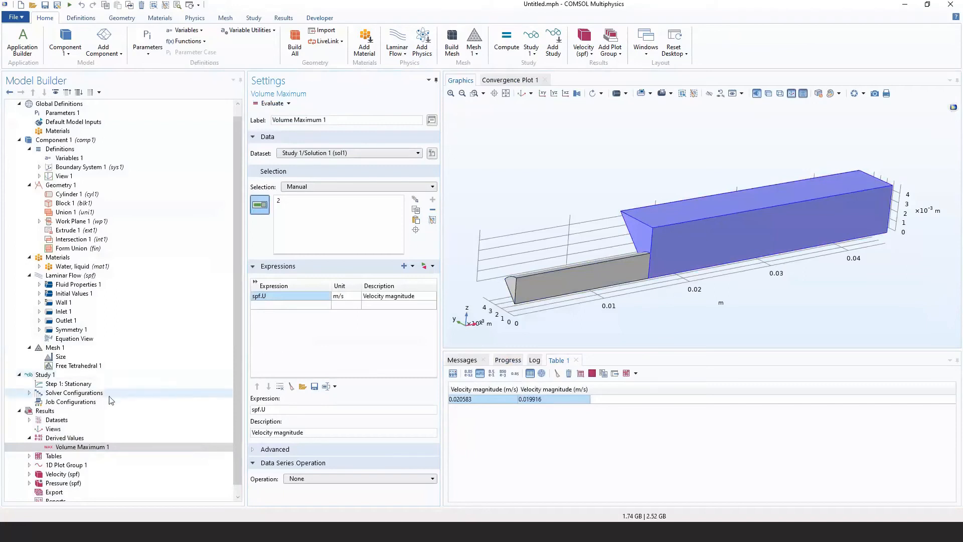
Add a Volume Average of spf.U over domains 1 and 2 and evaluate it.
{"action": "right_click", "coordinate": [106, 437]}
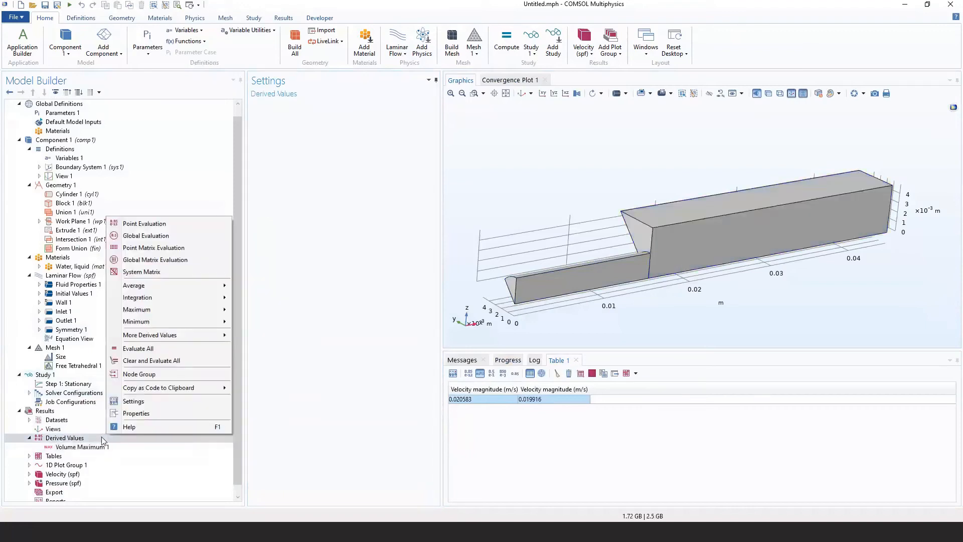
{"action": "left_click", "coordinate": [259, 287]}
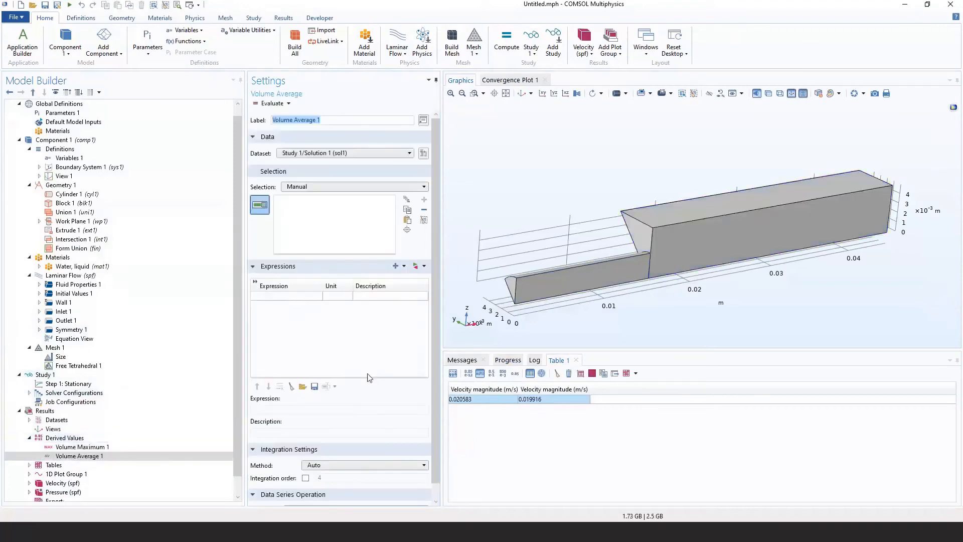
{"action": "left_click", "coordinate": [278, 299]}
{"action": "type", "text": "spf"}
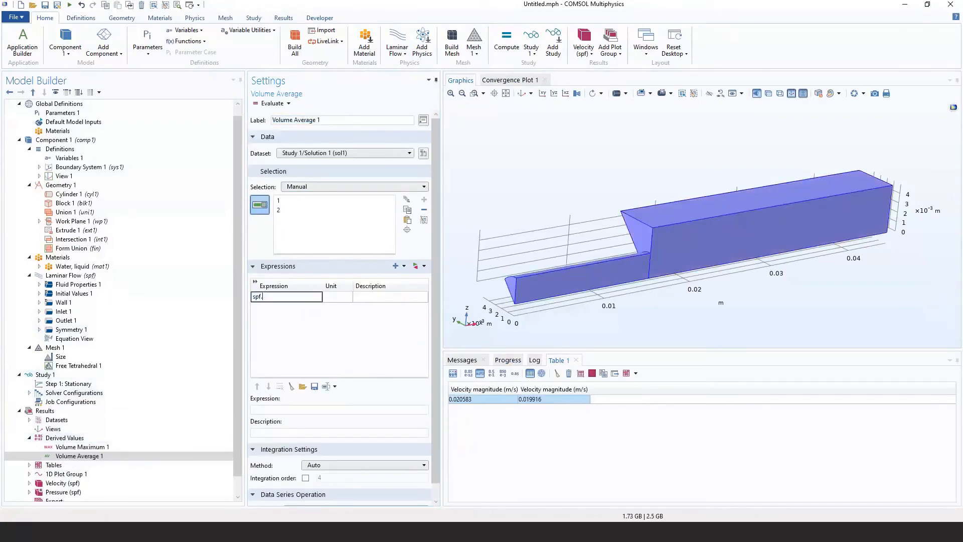
{"action": "type", "text": ".U"}
{"action": "key", "text": "Return"}
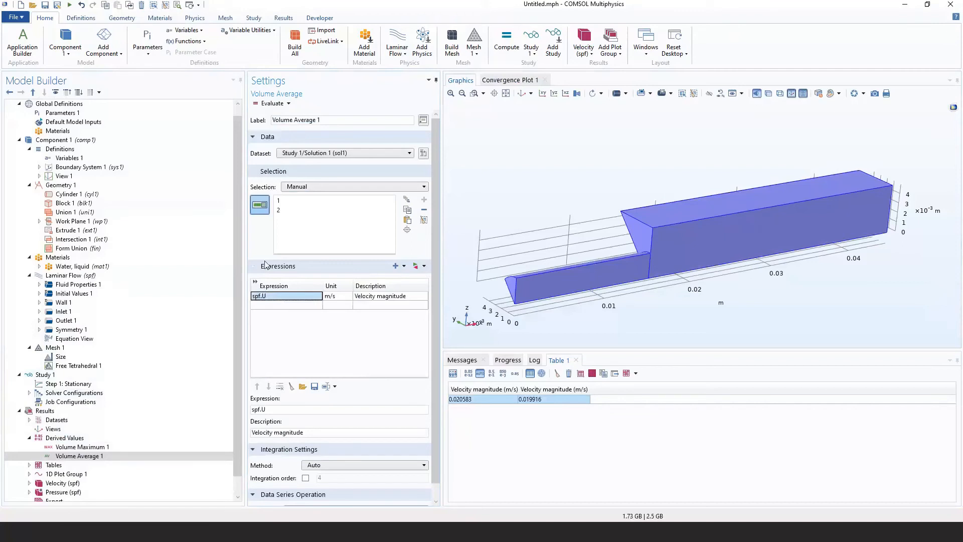
{"action": "left_click", "coordinate": [271, 103]}
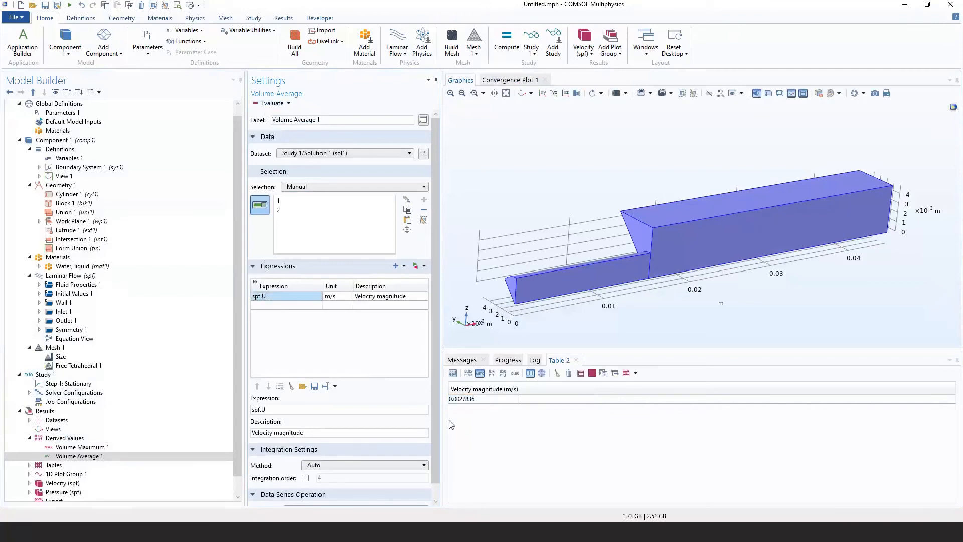
{"action": "left_click", "coordinate": [511, 401]}
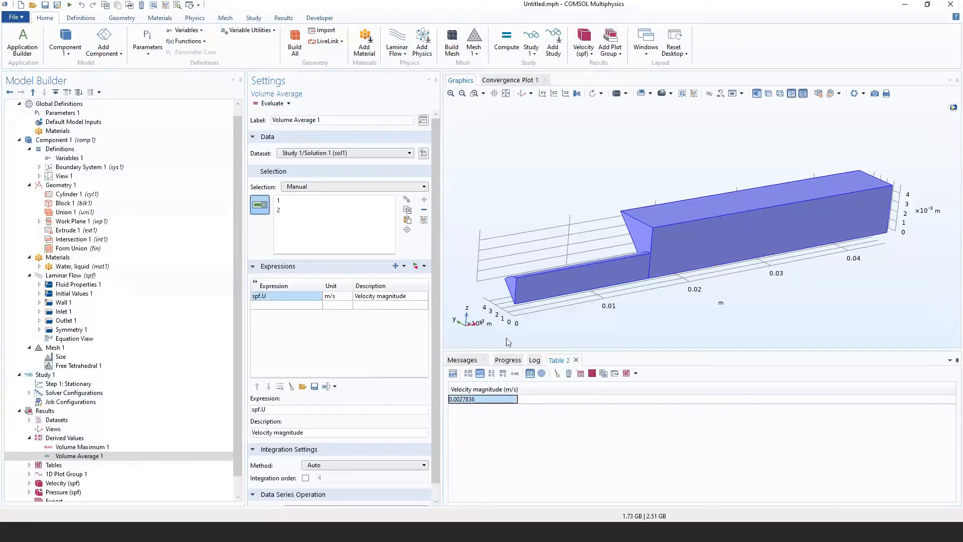
Look through the available Laminar Flow expressions for velocity and pressure, including the velocity field components, for the volume average.
{"action": "left_click", "coordinate": [268, 297]}
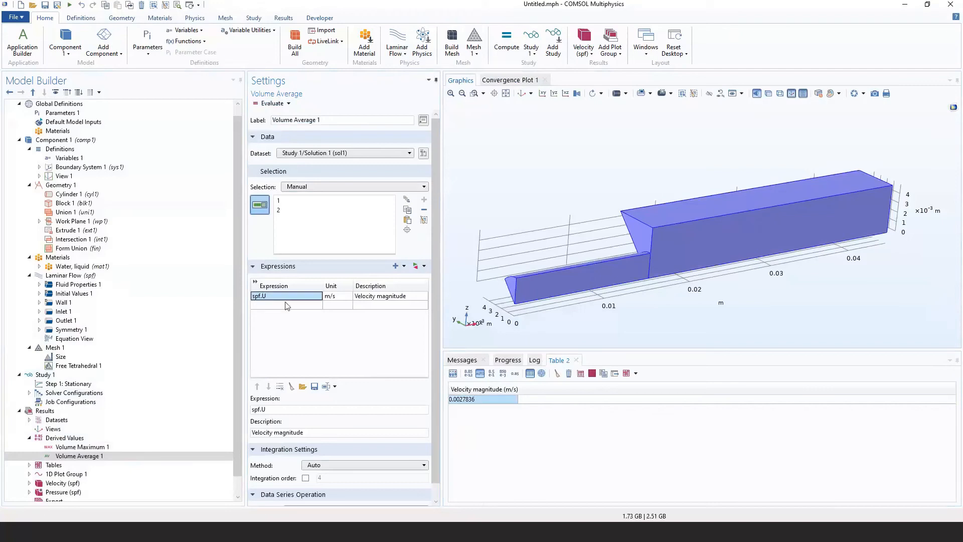
{"action": "left_click", "coordinate": [269, 297]}
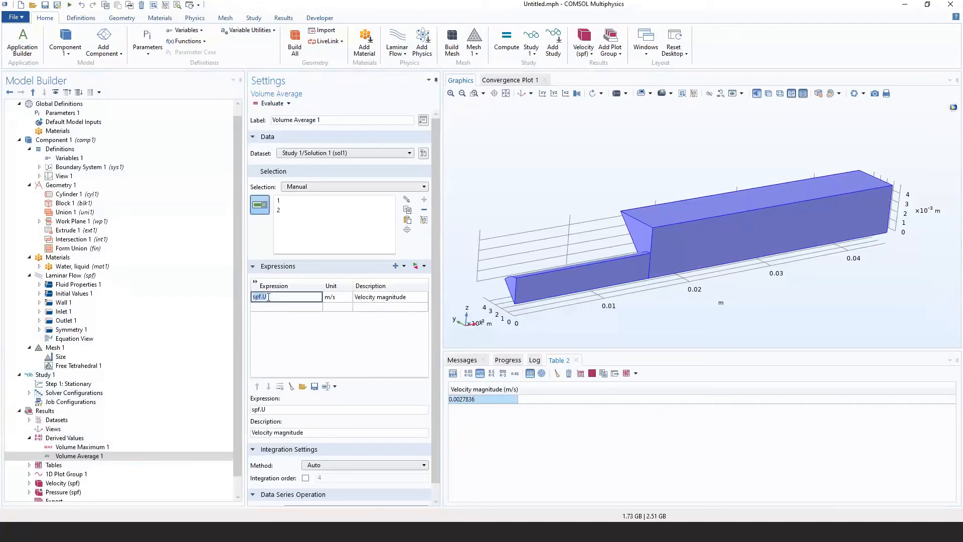
{"action": "left_click", "coordinate": [420, 270]}
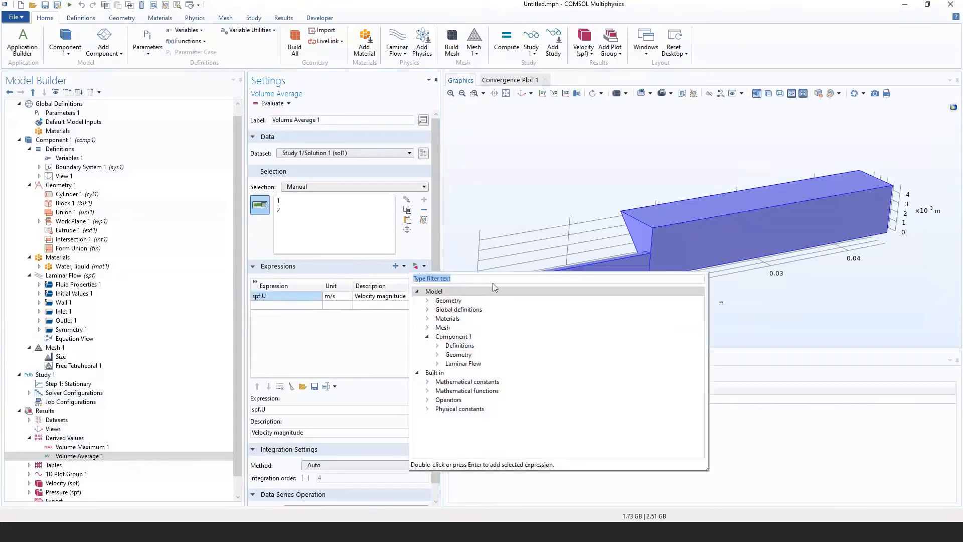
{"action": "left_click", "coordinate": [463, 367]}
{"action": "left_click", "coordinate": [438, 363]}
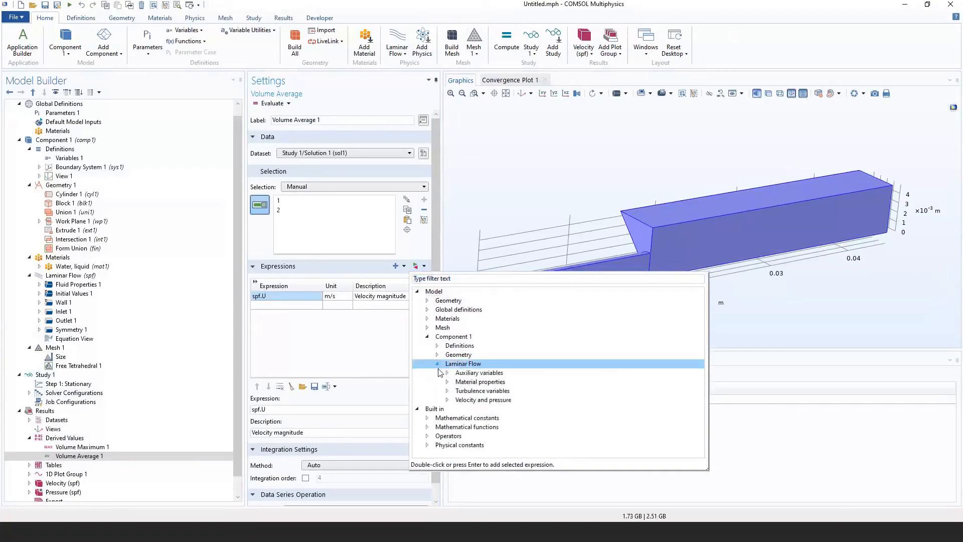
{"action": "left_click", "coordinate": [447, 400]}
{"action": "scroll", "coordinate": [448, 403], "scroll_direction": "down", "scroll_amount": 1}
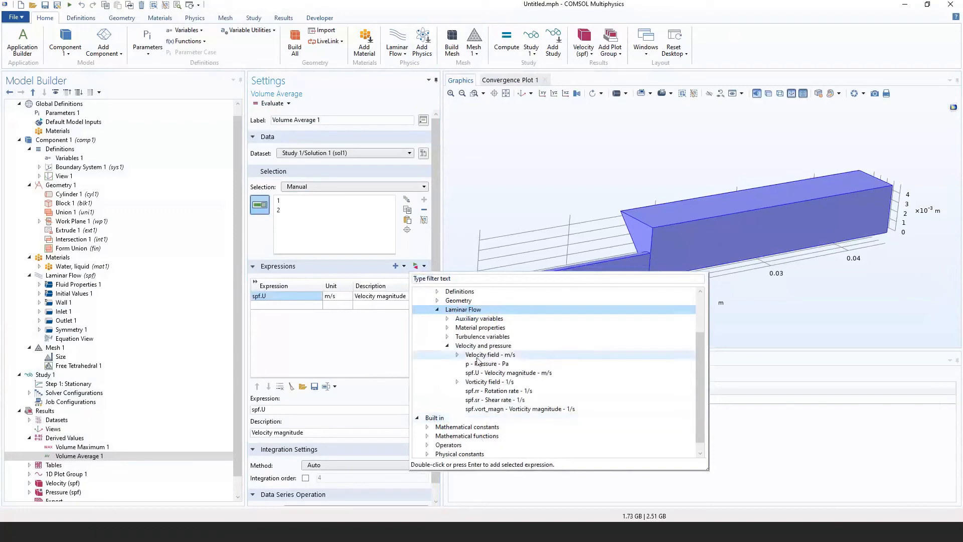
{"action": "left_click", "coordinate": [458, 355]}
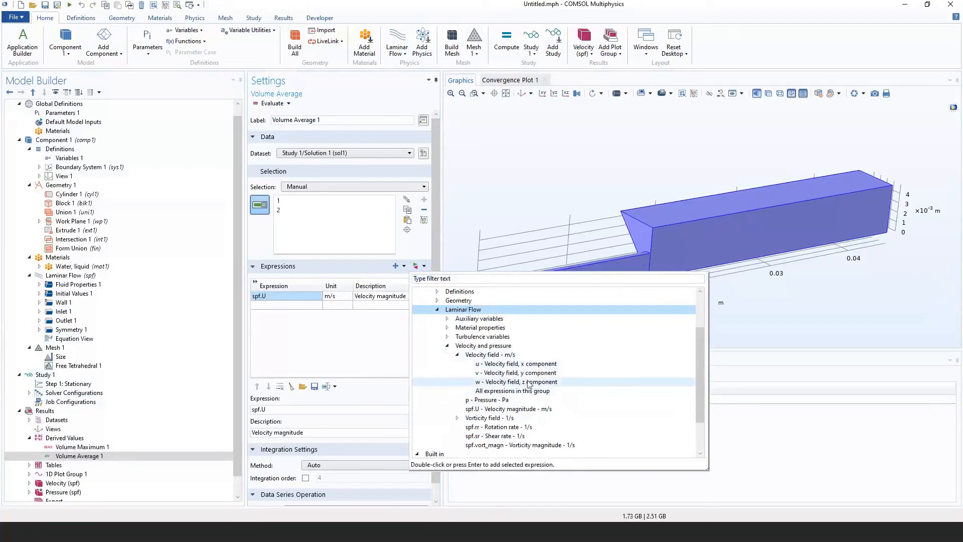
{"action": "scroll", "coordinate": [490, 377], "scroll_direction": "down", "scroll_amount": 1}
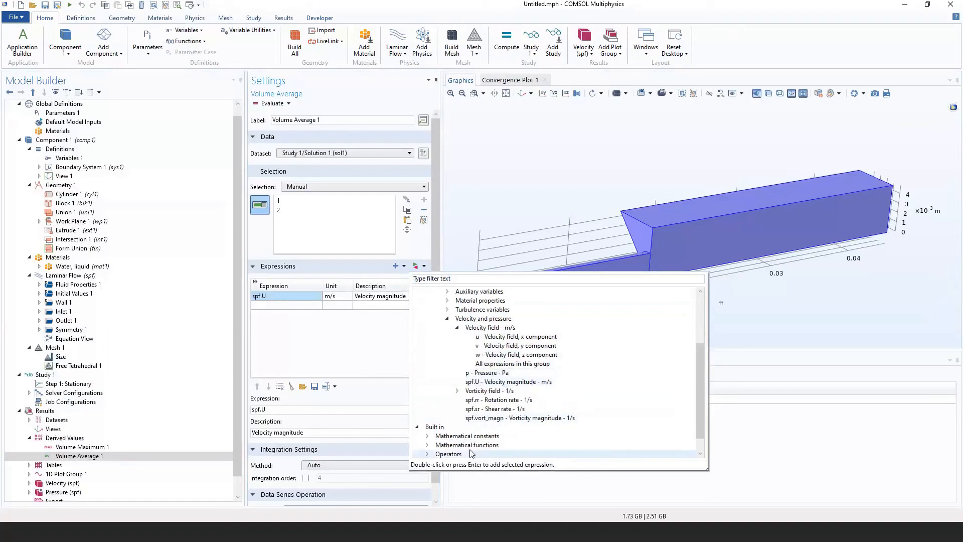
{"action": "scroll", "coordinate": [499, 421], "scroll_direction": "down", "scroll_amount": 1}
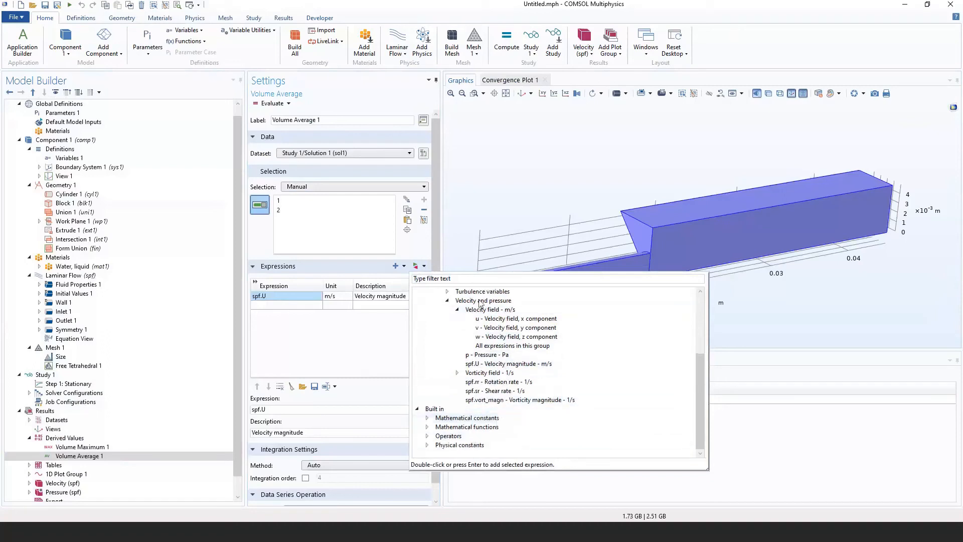
{"action": "left_click", "coordinate": [357, 355]}
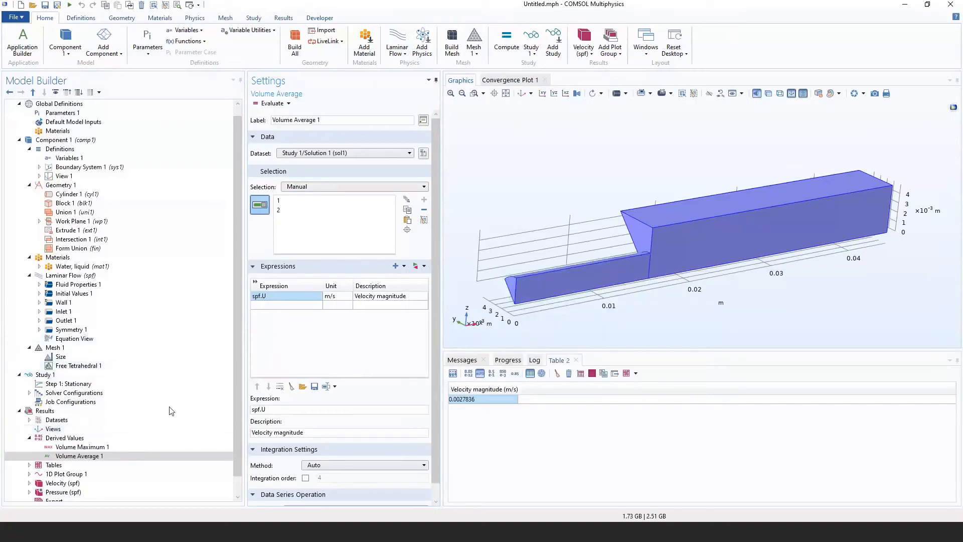
Add a Surface Integration under Derived Values on the narrow channel's inlet face, boundary 1, and clear the old results table.
{"action": "right_click", "coordinate": [73, 440]}
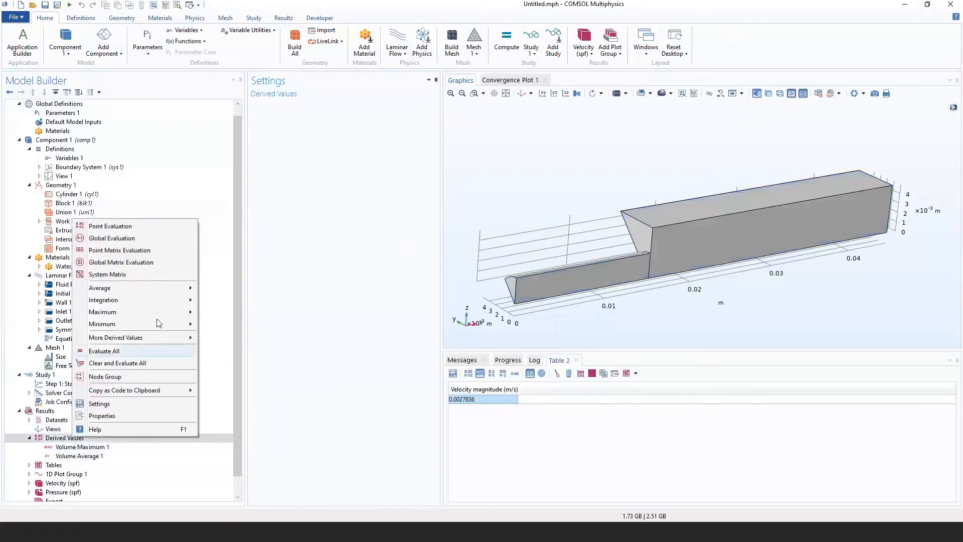
{"action": "mouse_move", "coordinate": [166, 301]}
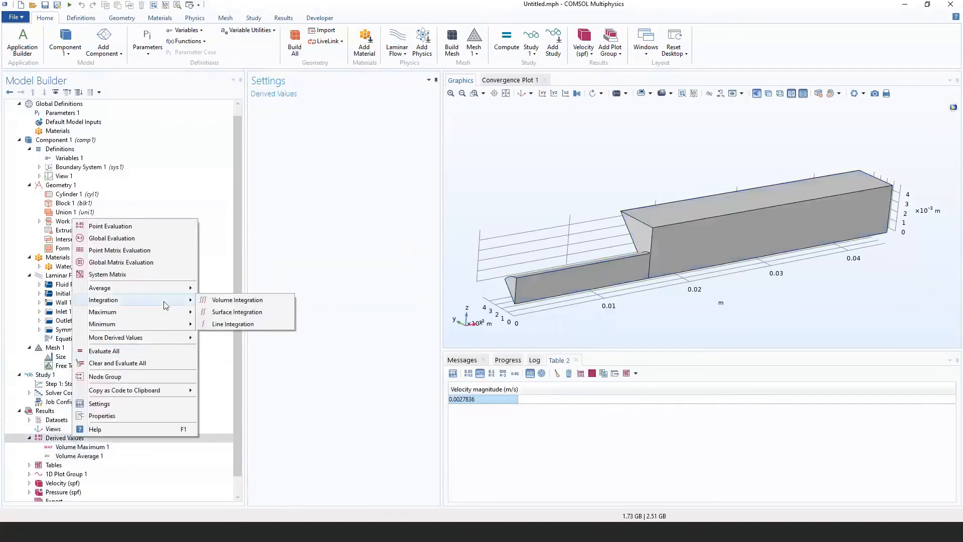
{"action": "left_click", "coordinate": [221, 314]}
{"action": "left_click", "coordinate": [558, 375]}
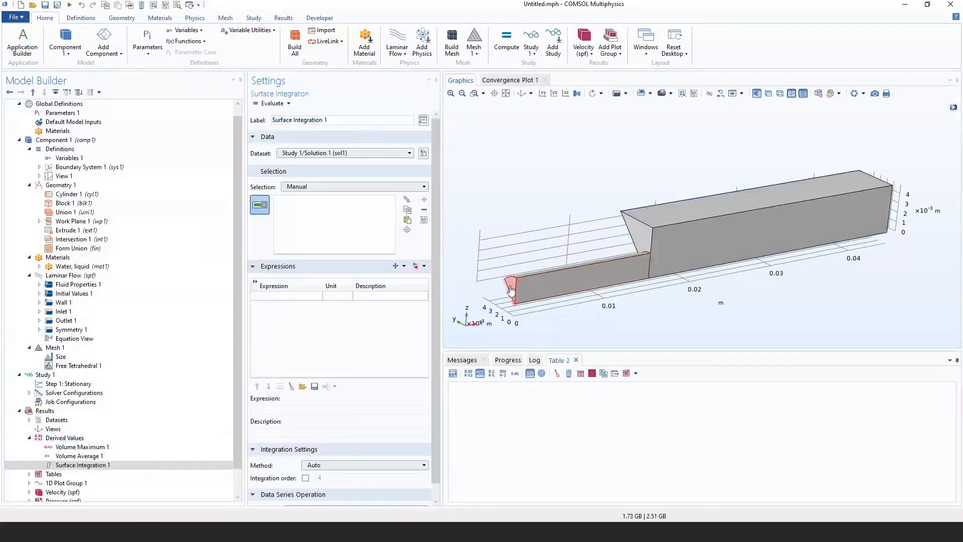
{"action": "left_click", "coordinate": [510, 290]}
Set the surface integration expression to spf.rho*u and evaluate the mass flow rate through the inlet face.
{"action": "left_click", "coordinate": [281, 297]}
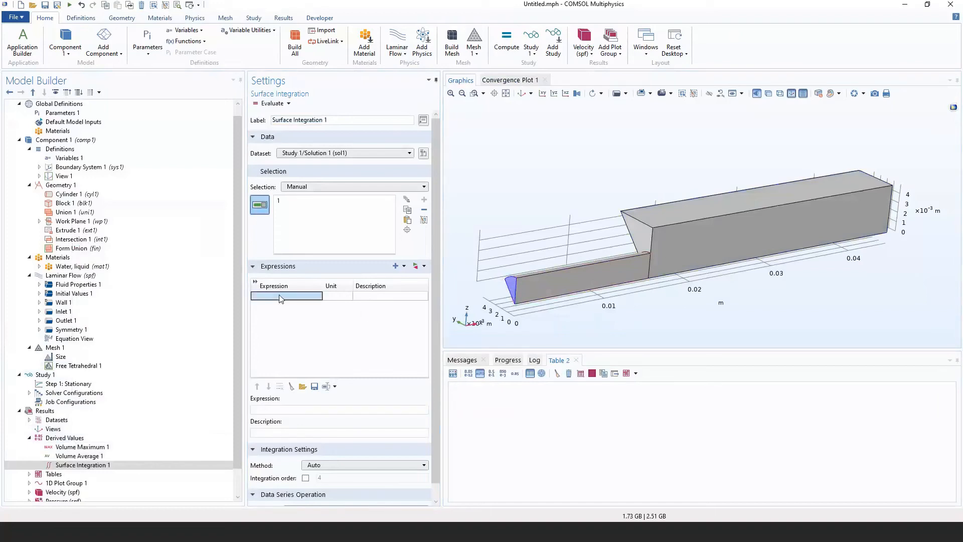
{"action": "type", "text": "spf.r"}
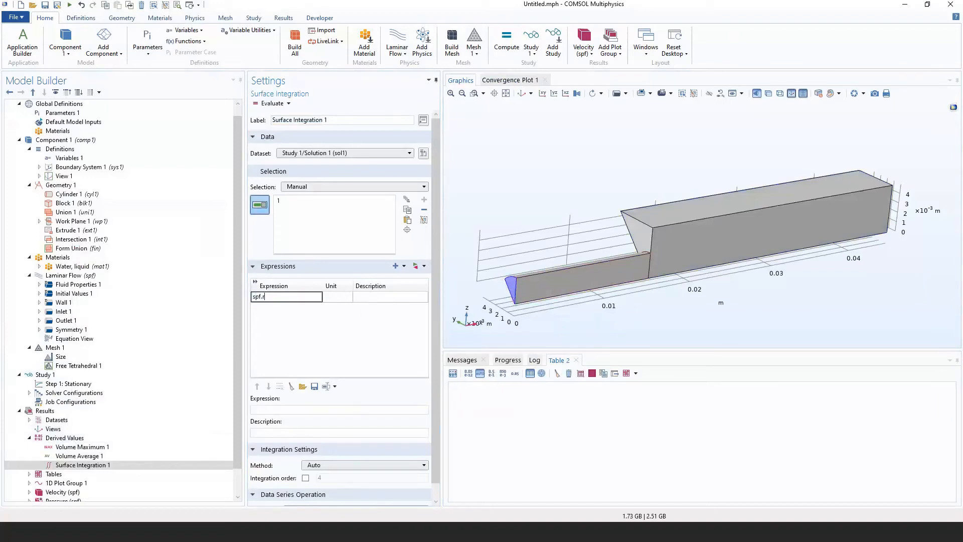
{"action": "type", "text": "ho*"}
{"action": "left_click", "coordinate": [559, 190]}
{"action": "left_click", "coordinate": [526, 225]}
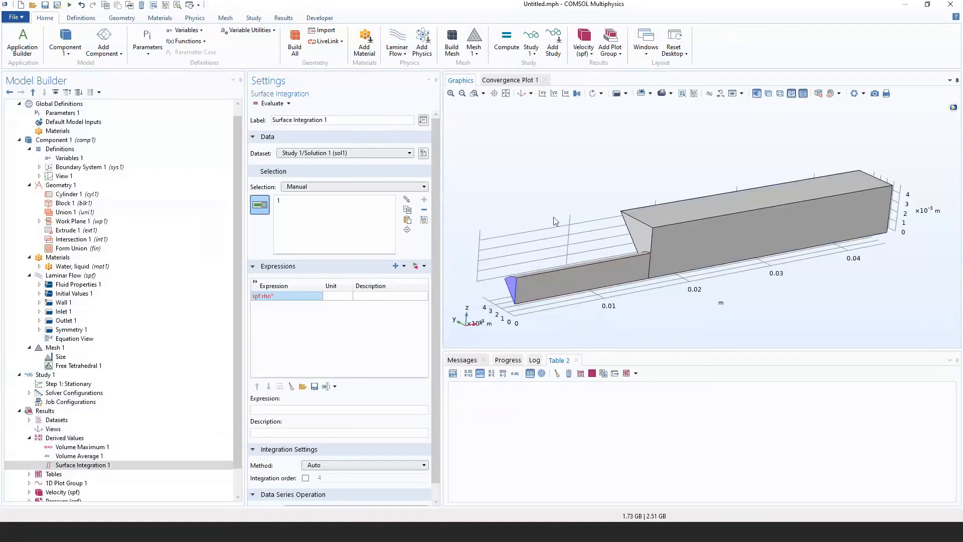
{"action": "right_click_drag", "start_coordinate": [555, 222], "coordinate": [611, 224]}
{"action": "mouse_move", "coordinate": [611, 224]}
{"action": "left_mouse_down"}
{"action": "mouse_move", "coordinate": [588, 225]}
{"action": "mouse_move", "coordinate": [597, 210]}
{"action": "left_mouse_up"}
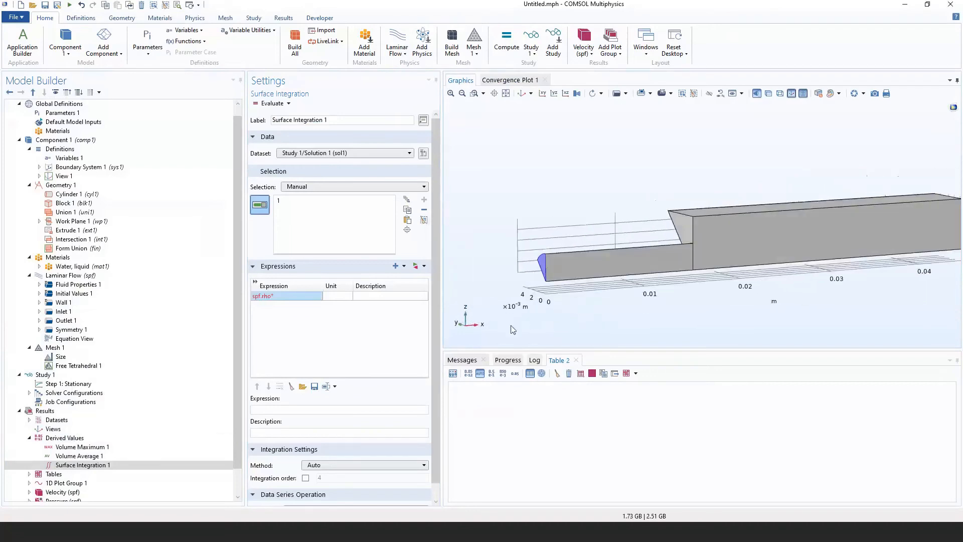
{"action": "left_click_drag", "start_coordinate": [511, 326], "coordinate": [537, 308]}
{"action": "left_click", "coordinate": [302, 295]}
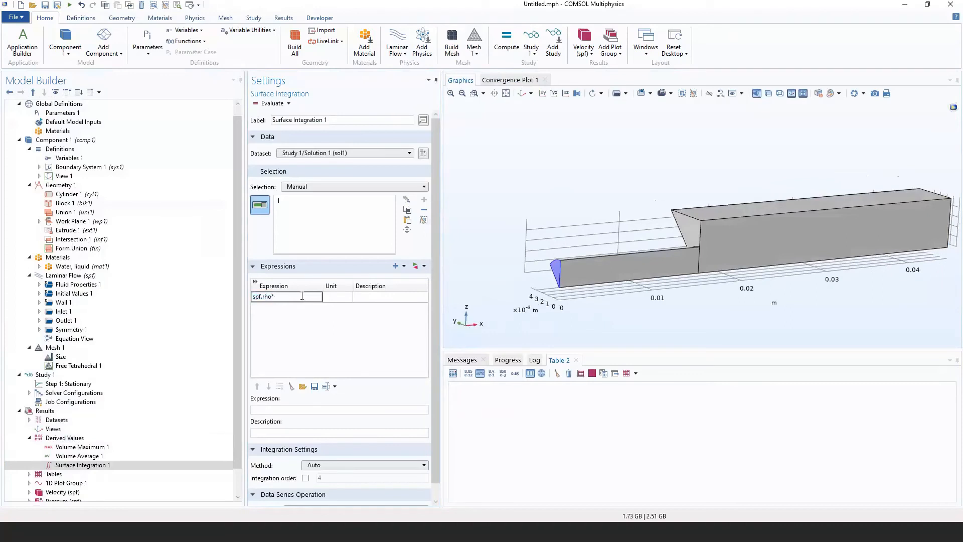
{"action": "type", "text": "u"}
{"action": "key", "text": "Return"}
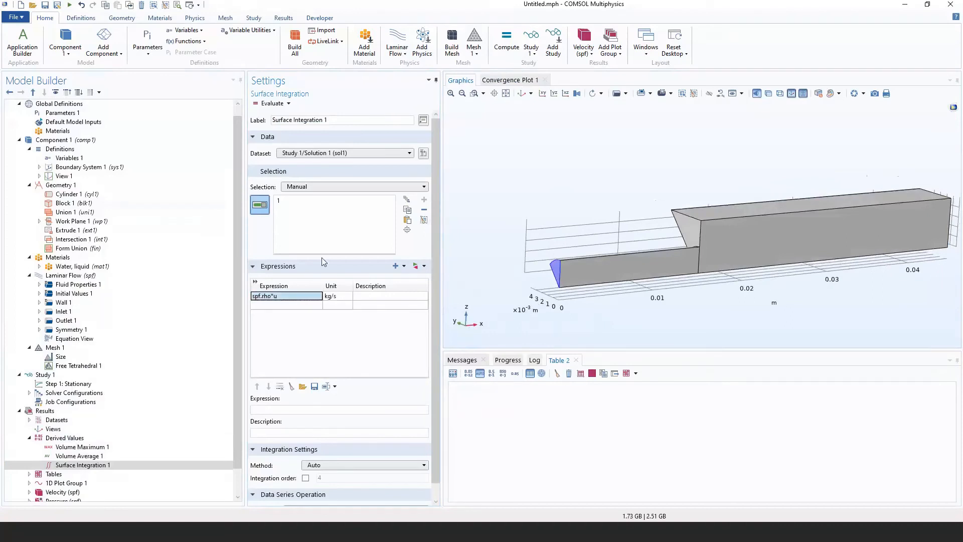
{"action": "left_click", "coordinate": [273, 103]}
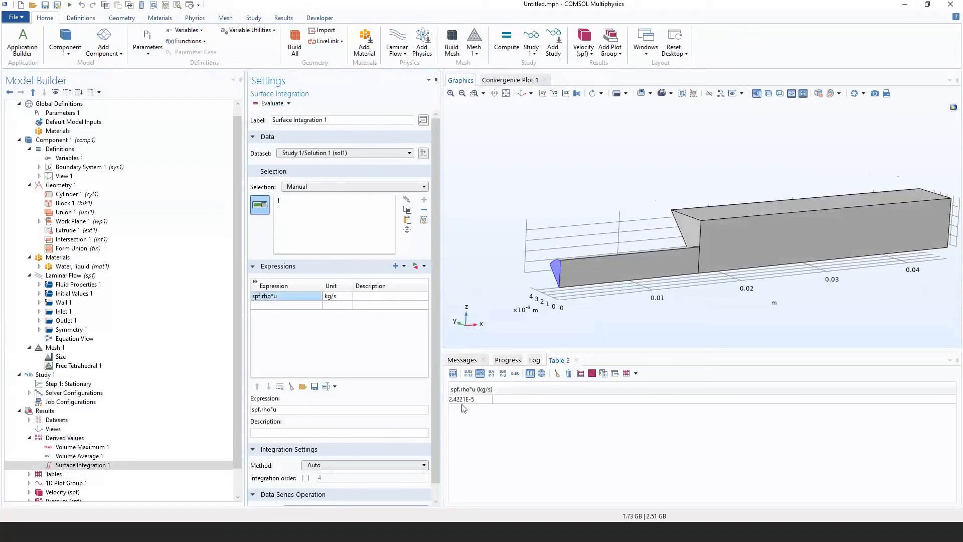
Replace the inlet selection with the wide channel's outlet face, boundary 10, and evaluate its mass flow rate.
{"action": "left_click", "coordinate": [559, 279]}
{"action": "scroll", "coordinate": [756, 225], "scroll_direction": "up", "scroll_amount": 6}
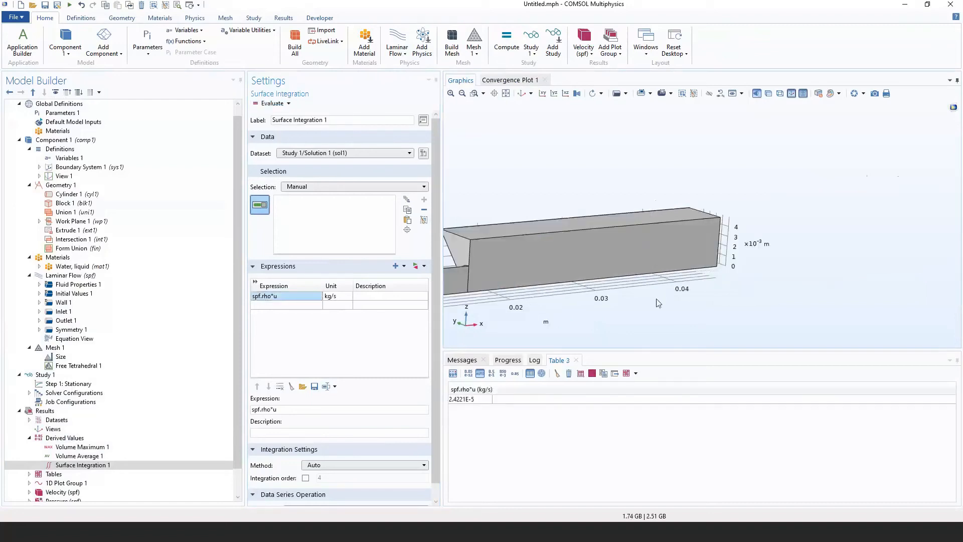
{"action": "left_click_drag", "start_coordinate": [754, 225], "coordinate": [730, 262]}
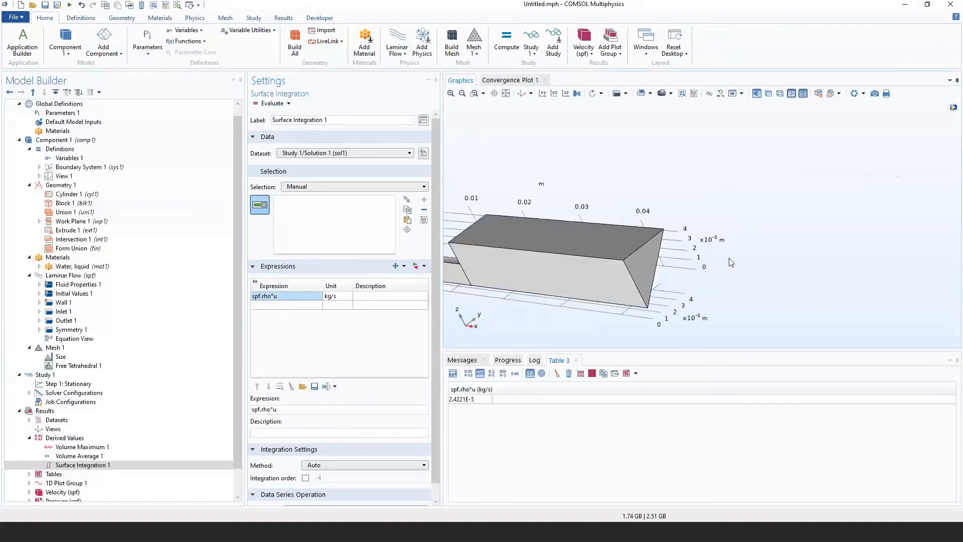
{"action": "left_click", "coordinate": [639, 265]}
{"action": "left_click", "coordinate": [272, 103]}
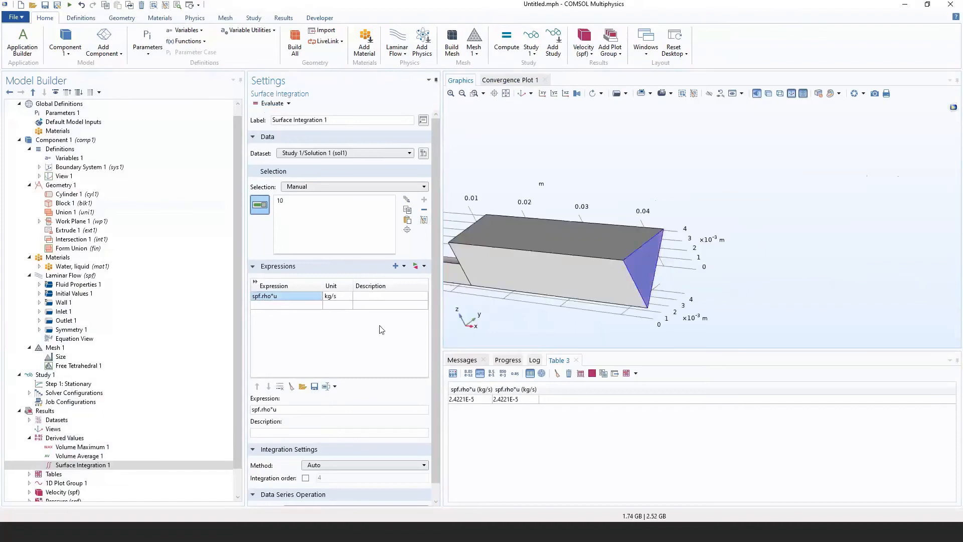
Display the inlet and outlet mass flow results in Table 3 with full precision.
{"action": "right_click_drag", "start_coordinate": [489, 333], "coordinate": [529, 311]}
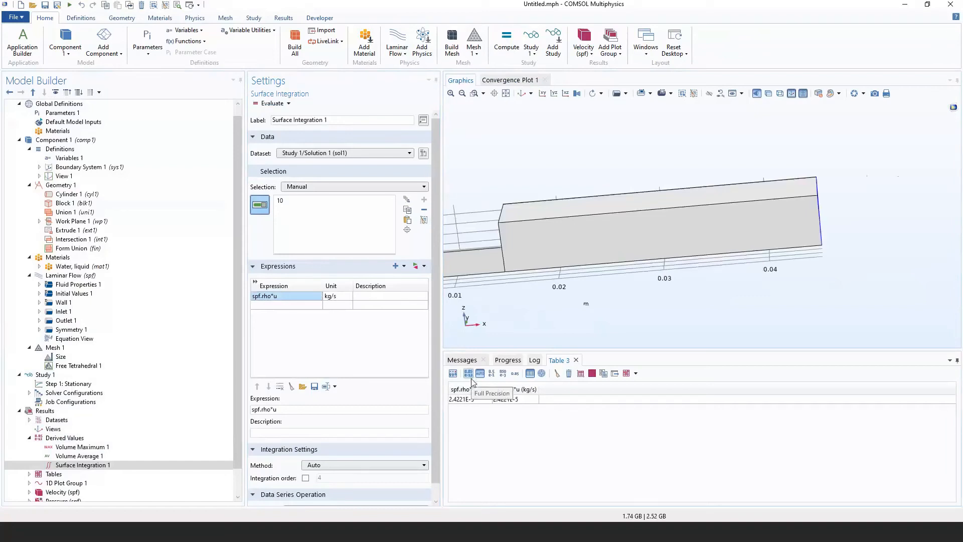
{"action": "left_click", "coordinate": [484, 400]}
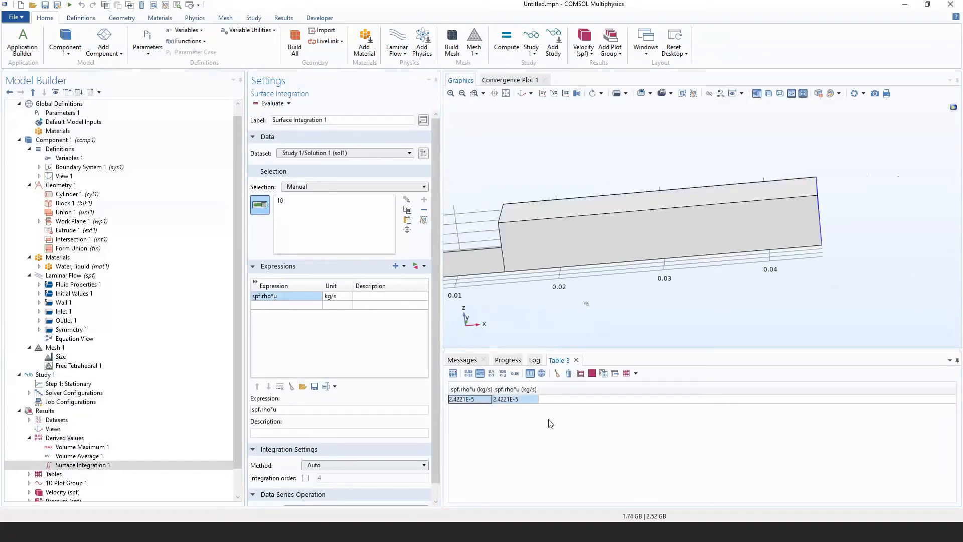
{"action": "left_click", "coordinate": [468, 374]}
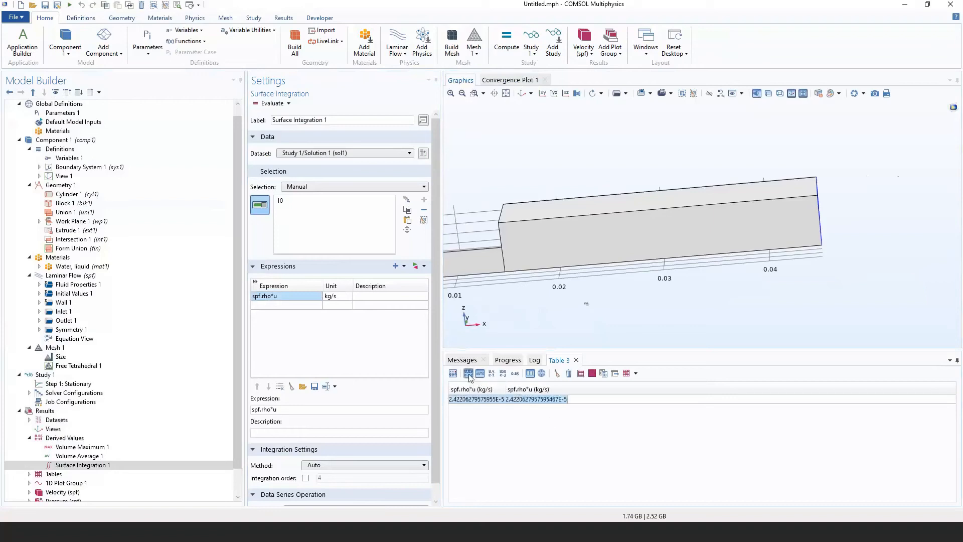
Widen both spf.rho*u columns in Table 3 to compare the mass flow results, and switch off full precision.
{"action": "left_click_drag", "start_coordinate": [505, 387], "coordinate": [521, 387]}
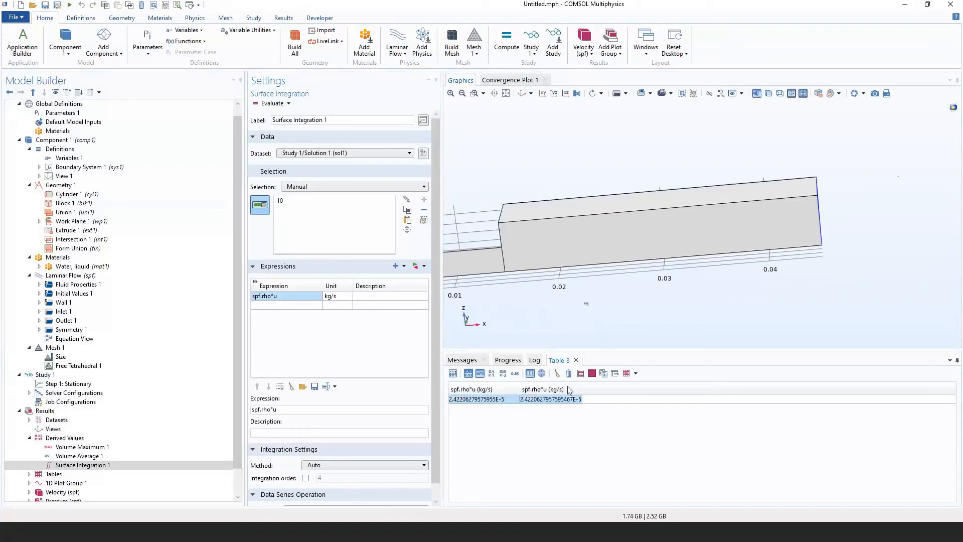
{"action": "left_click_drag", "start_coordinate": [582, 387], "coordinate": [594, 387]}
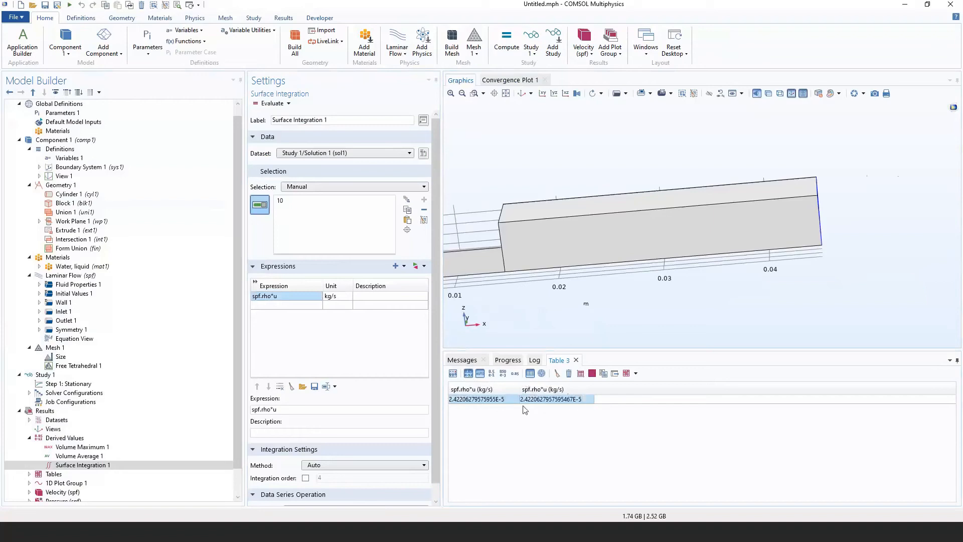
{"action": "left_click", "coordinate": [486, 401]}
{"action": "scroll", "coordinate": [675, 338], "scroll_direction": "down", "scroll_amount": 3}
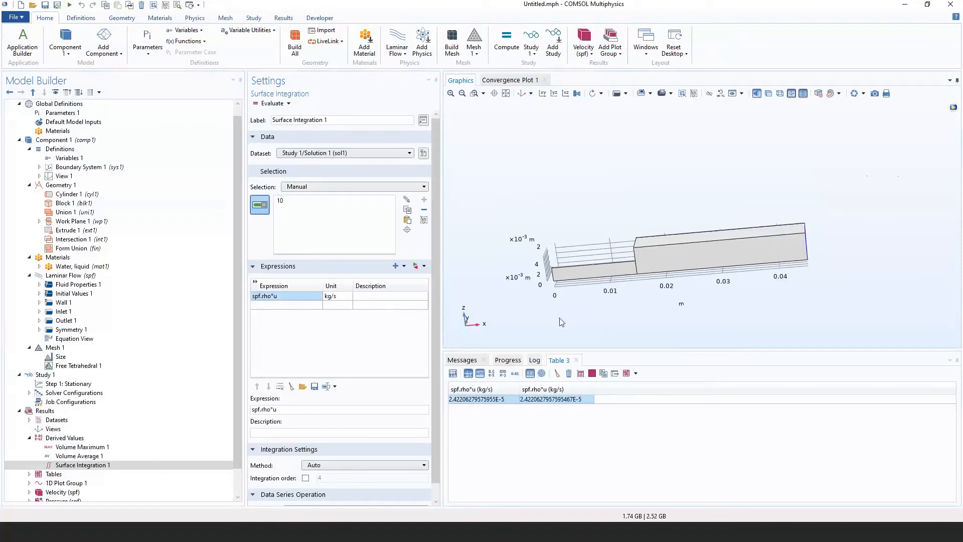
{"action": "right_click_drag", "start_coordinate": [557, 321], "coordinate": [546, 332]}
{"action": "left_click_drag", "start_coordinate": [546, 333], "coordinate": [577, 325]}
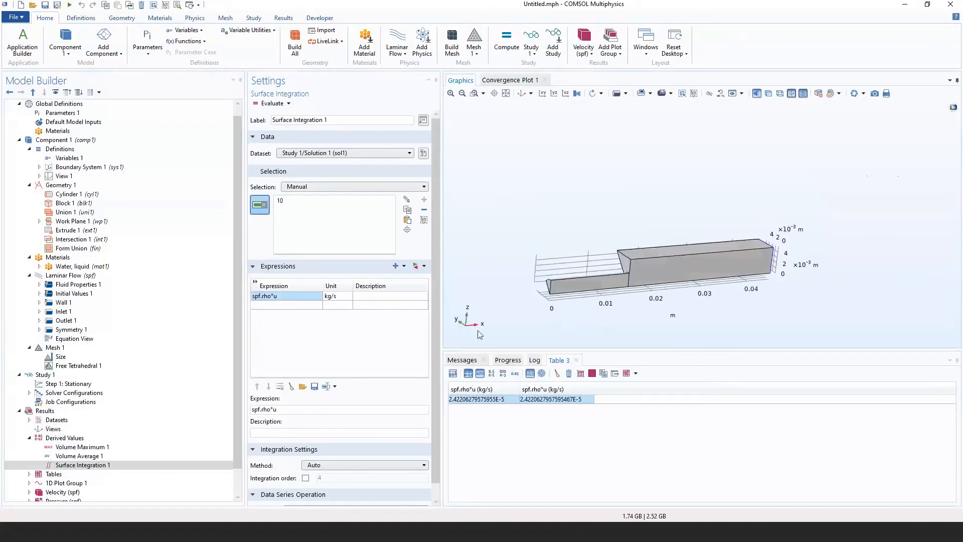
{"action": "left_click", "coordinate": [468, 374]}
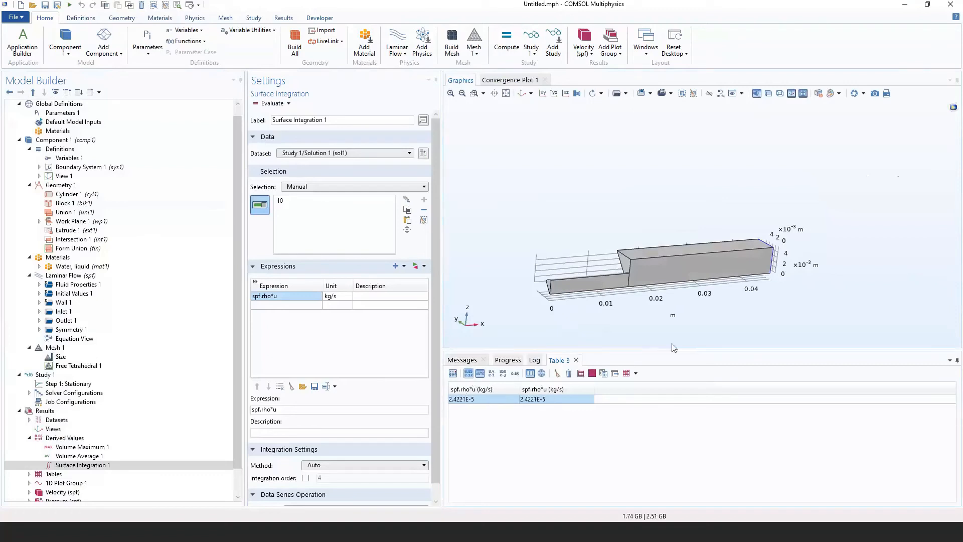
Display the Velocity (spf) plot and clear Table 3.
{"action": "scroll", "coordinate": [128, 432], "scroll_direction": "down", "scroll_amount": 1}
{"action": "left_click", "coordinate": [123, 438]}
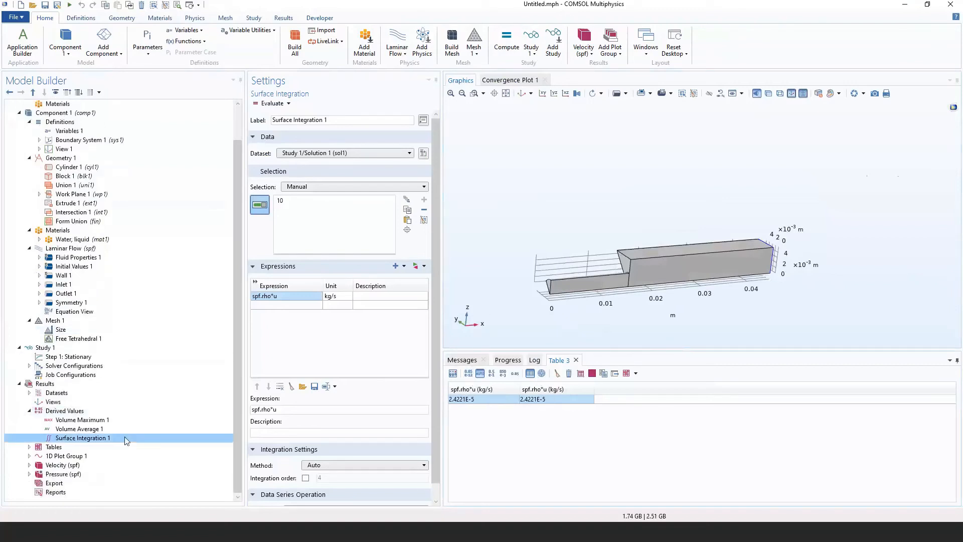
{"action": "left_click", "coordinate": [96, 457]}
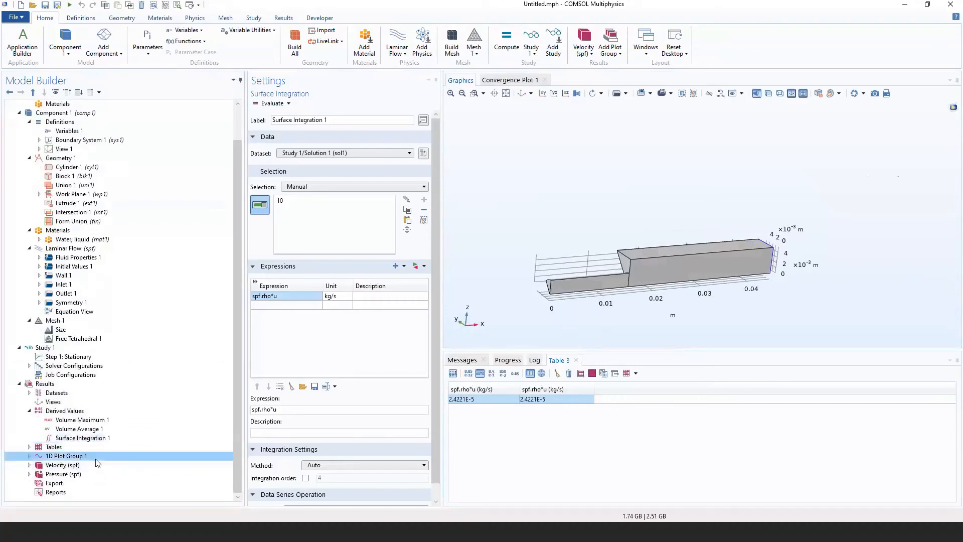
{"action": "left_click", "coordinate": [92, 465]}
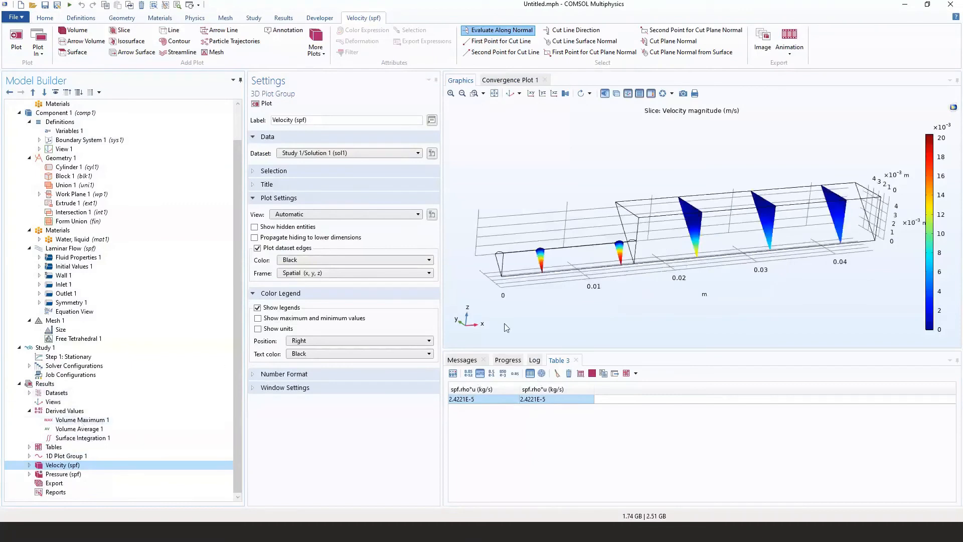
{"action": "left_click", "coordinate": [557, 374]}
Orbit the velocity slice plot to an oblique view from the inlet end and turn off the scene light.
{"action": "right_click_drag", "start_coordinate": [542, 267], "coordinate": [515, 274]}
{"action": "left_click_drag", "start_coordinate": [515, 274], "coordinate": [605, 227]}
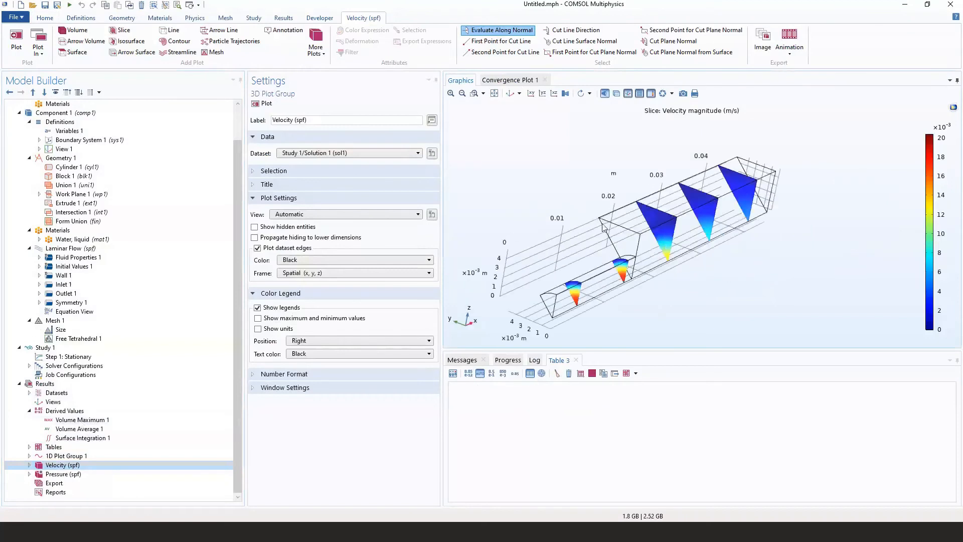
{"action": "left_click", "coordinate": [603, 97]}
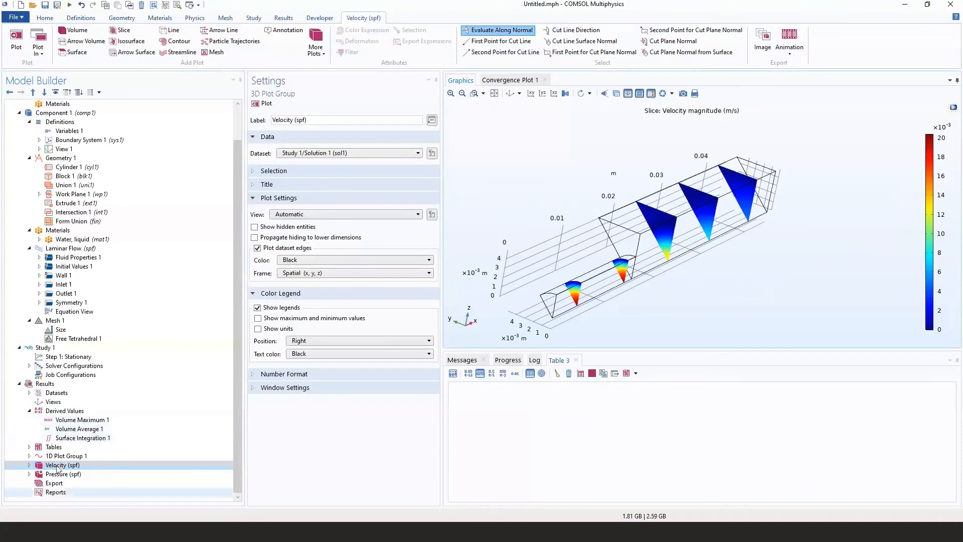
Add a new 3D plot group to the results and insert a Slice plot in it.
{"action": "right_click", "coordinate": [44, 384]}
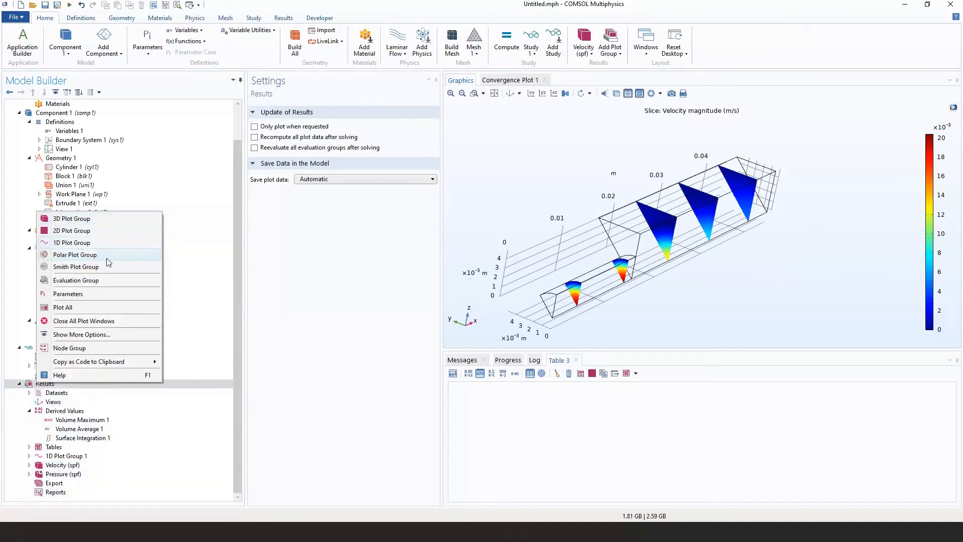
{"action": "left_click", "coordinate": [97, 221]}
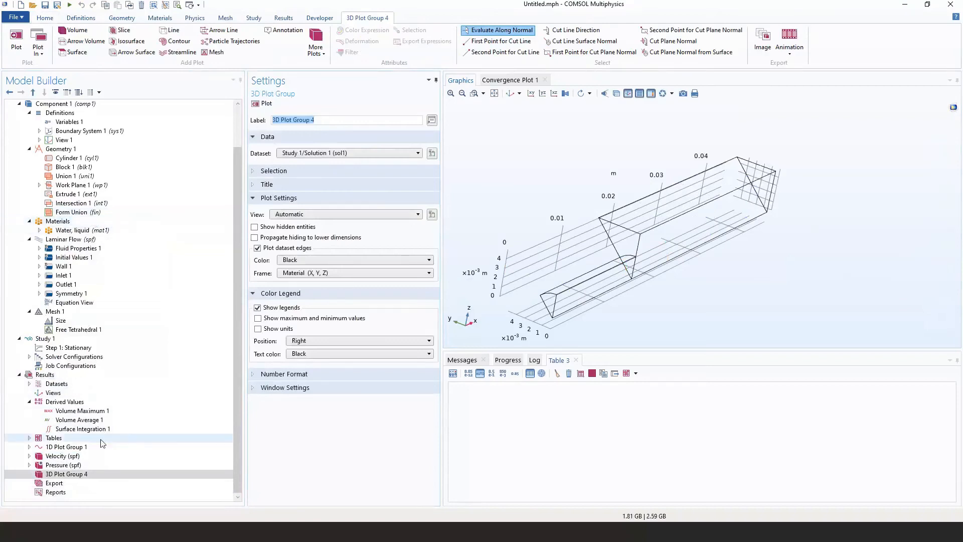
{"action": "left_click", "coordinate": [78, 476]}
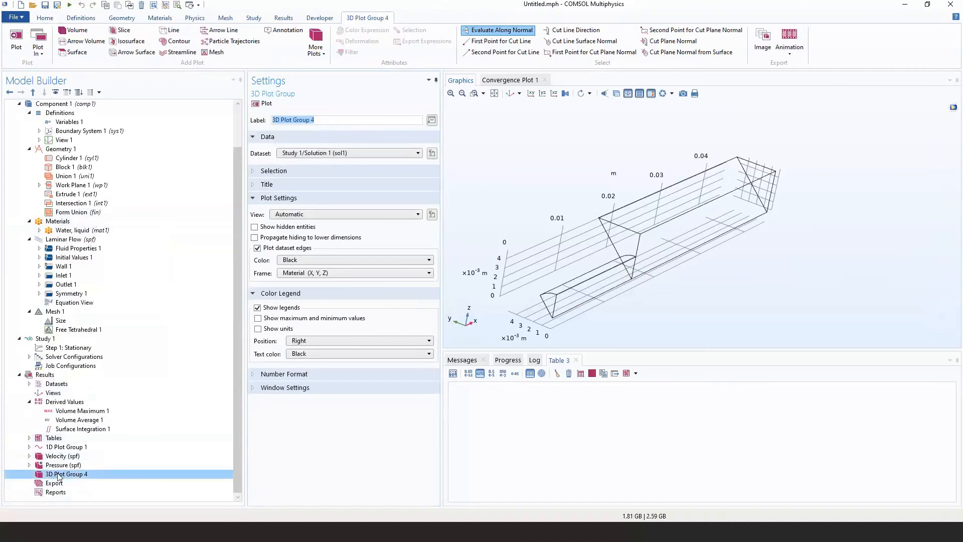
{"action": "right_click", "coordinate": [59, 477]}
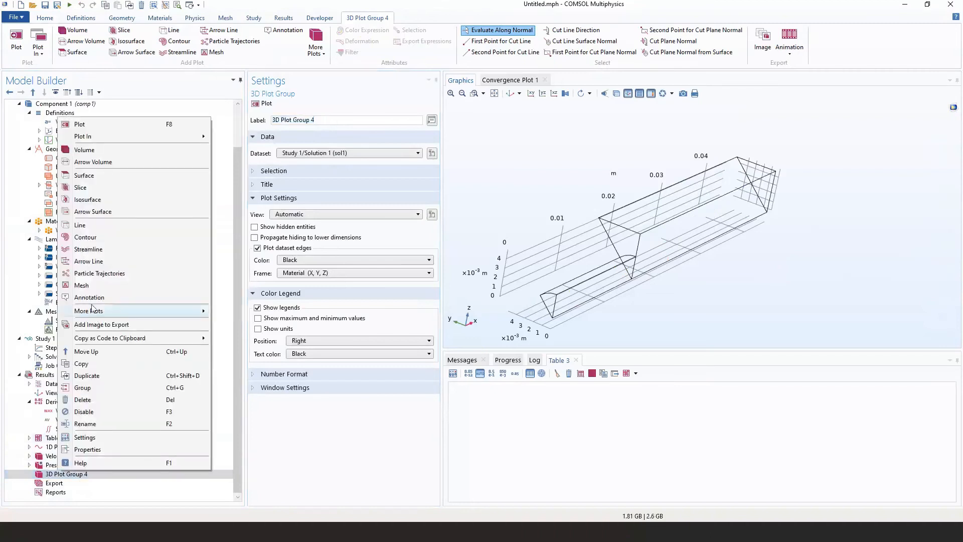
{"action": "left_click", "coordinate": [81, 189]}
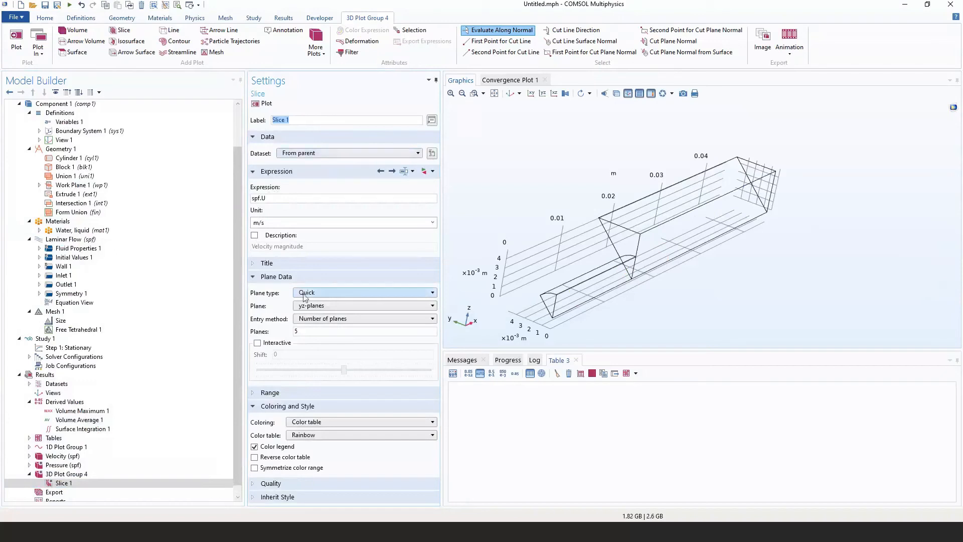
{"action": "left_click", "coordinate": [70, 485]}
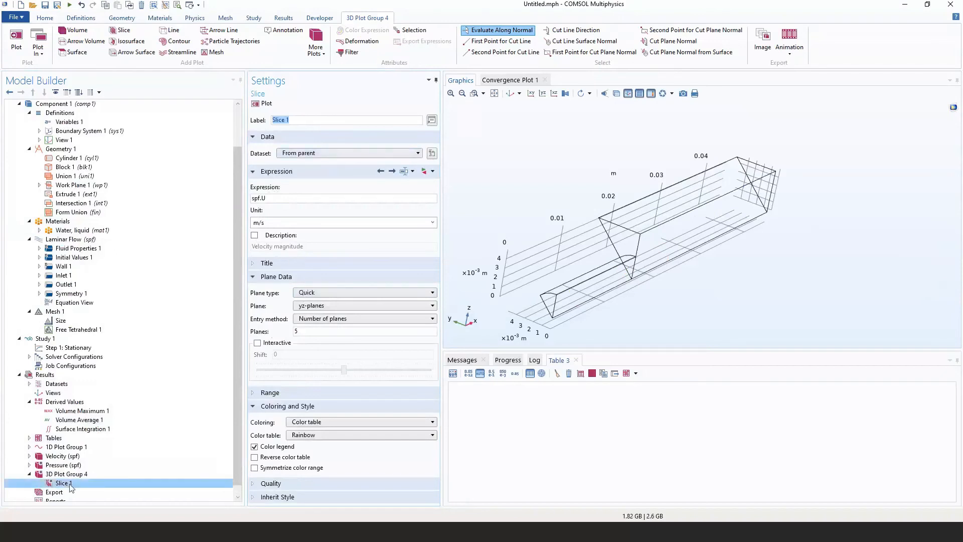
{"action": "scroll", "coordinate": [125, 411], "scroll_direction": "down", "scroll_amount": 1}
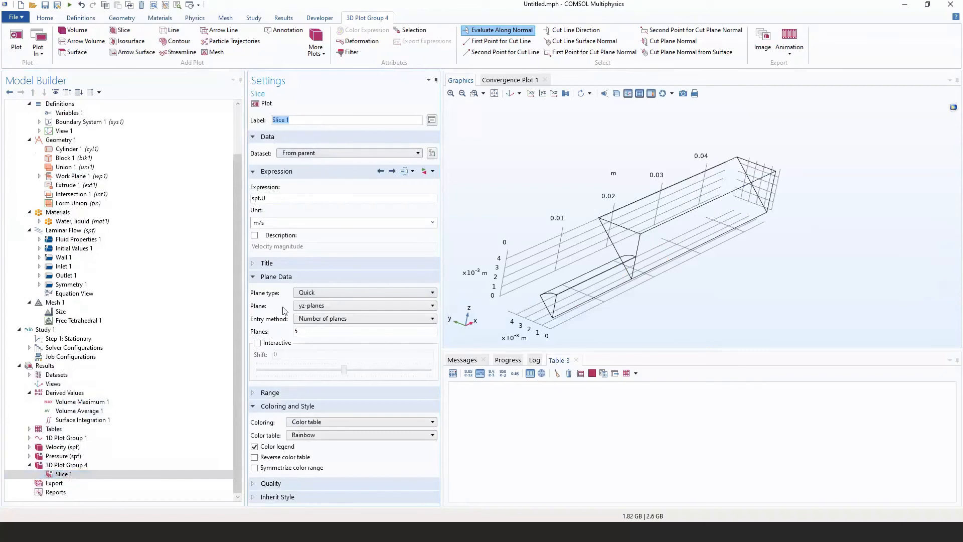
Set the slice to zx-planes with 1 plane and plot the velocity magnitude.
{"action": "left_click", "coordinate": [336, 306]}
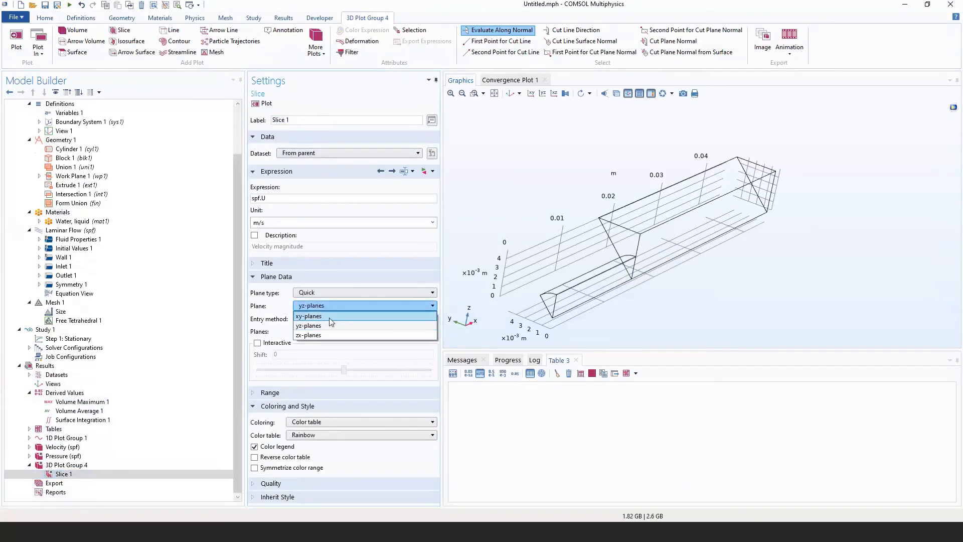
{"action": "left_click", "coordinate": [322, 335]}
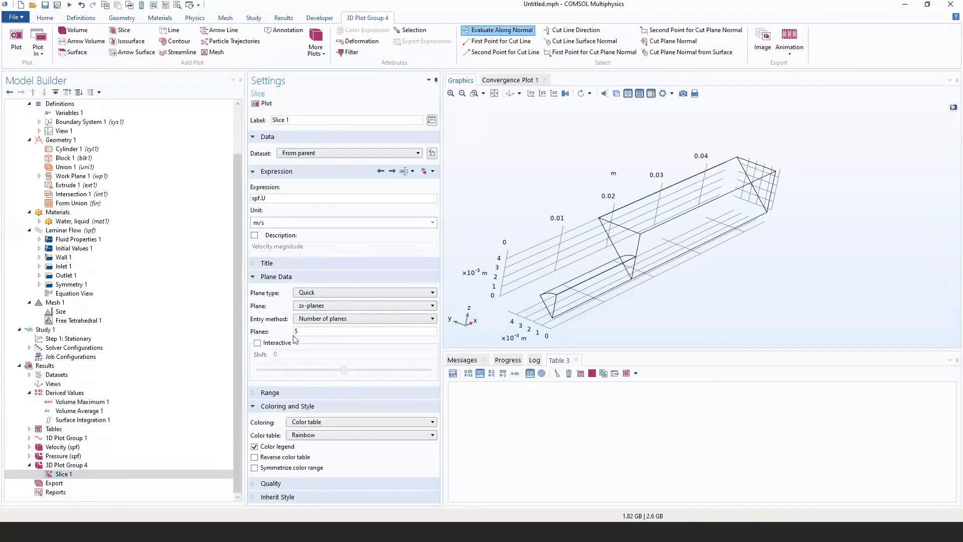
{"action": "left_click_drag", "start_coordinate": [297, 333], "coordinate": [279, 335]}
{"action": "type", "text": "1"}
{"action": "left_click", "coordinate": [261, 103]}
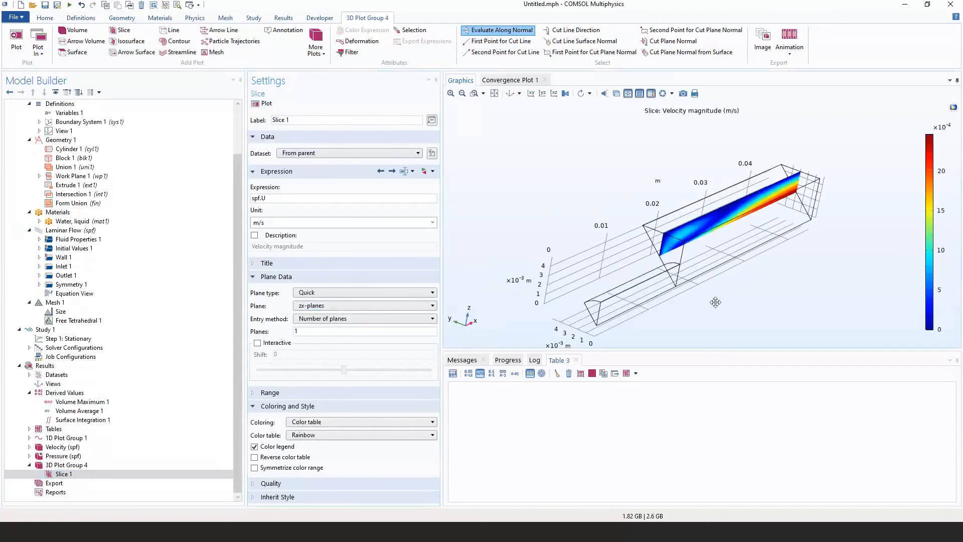
{"action": "left_click_drag", "start_coordinate": [709, 296], "coordinate": [631, 283]}
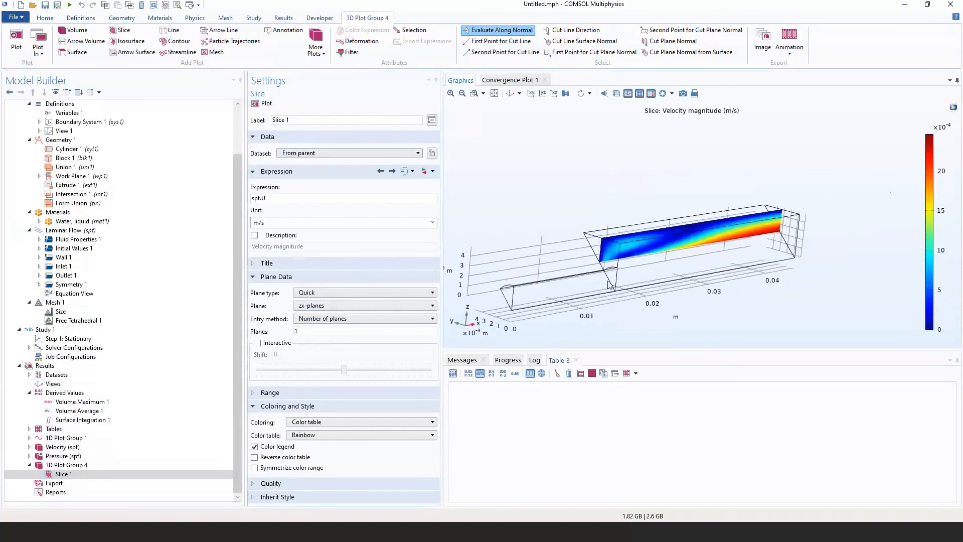
Enable interactive positioning for the slice and shift its plane to -0.0024 to reach the symmetry side.
{"action": "left_click", "coordinate": [258, 343]}
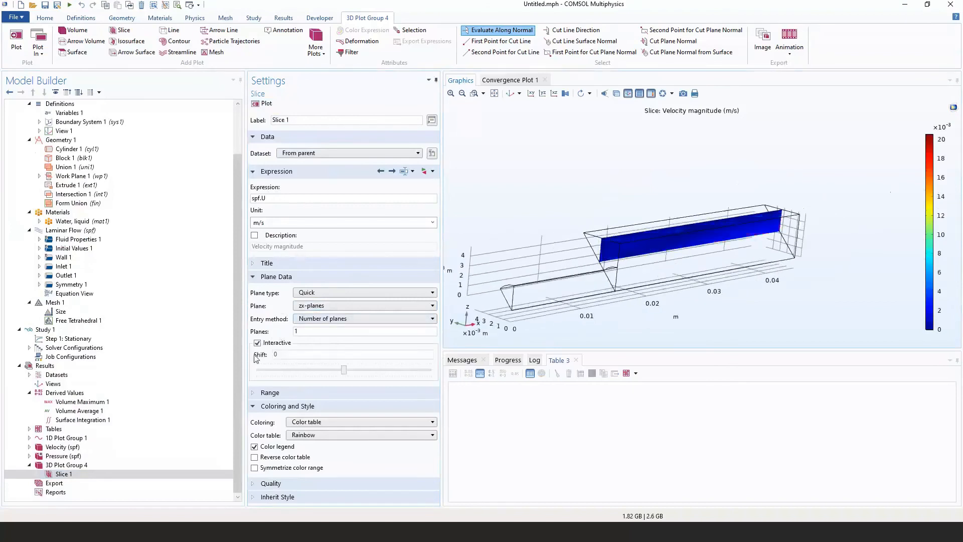
{"action": "left_click_drag", "start_coordinate": [348, 370], "coordinate": [262, 378]}
{"action": "left_click_drag", "start_coordinate": [605, 307], "coordinate": [633, 297]}
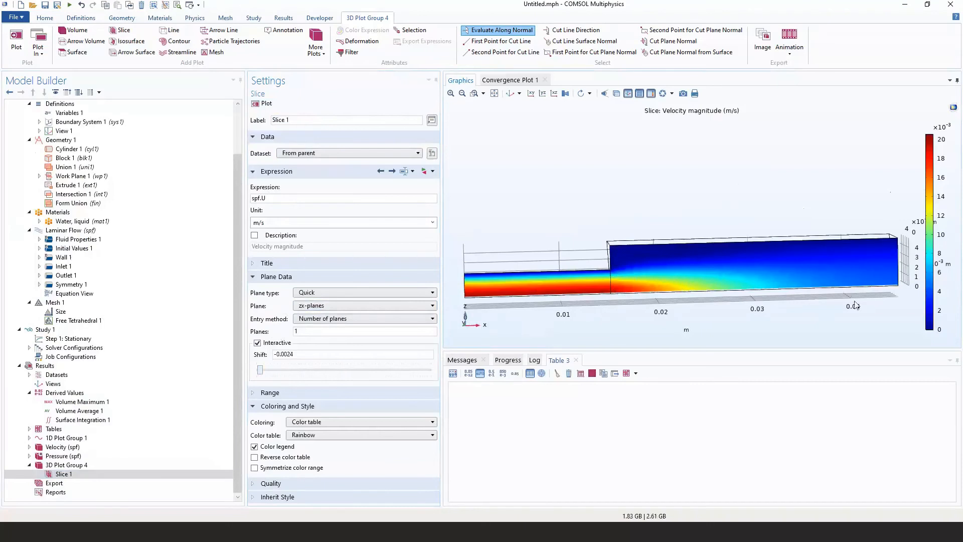
Try a manual color range with a maximum of 0.01 on the slice plot.
{"action": "left_click", "coordinate": [266, 392]}
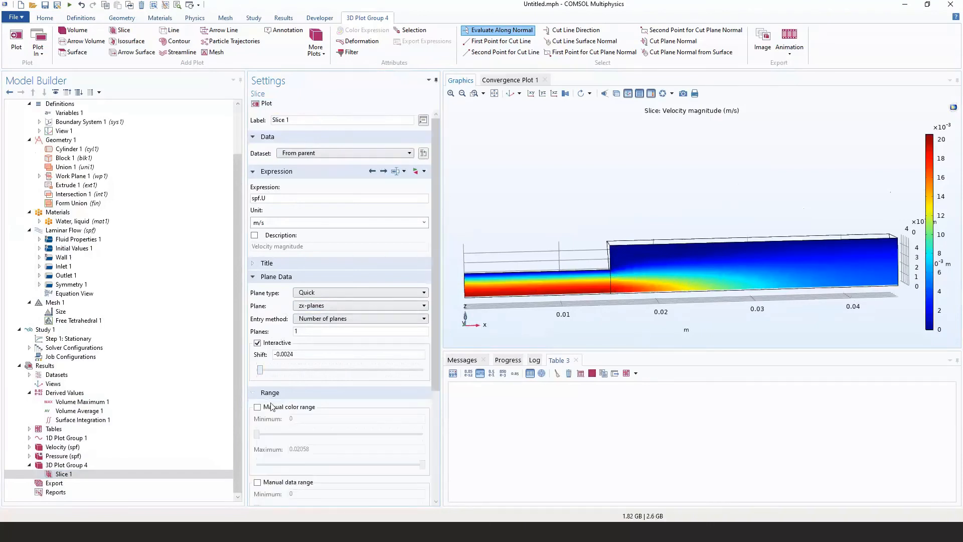
{"action": "scroll", "coordinate": [284, 344], "scroll_direction": "down", "scroll_amount": 3}
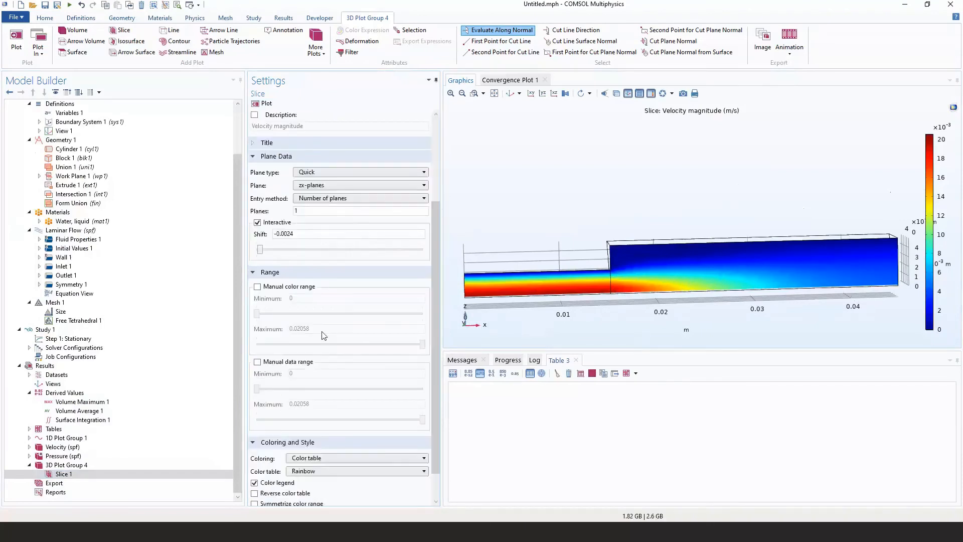
{"action": "left_click", "coordinate": [257, 287]}
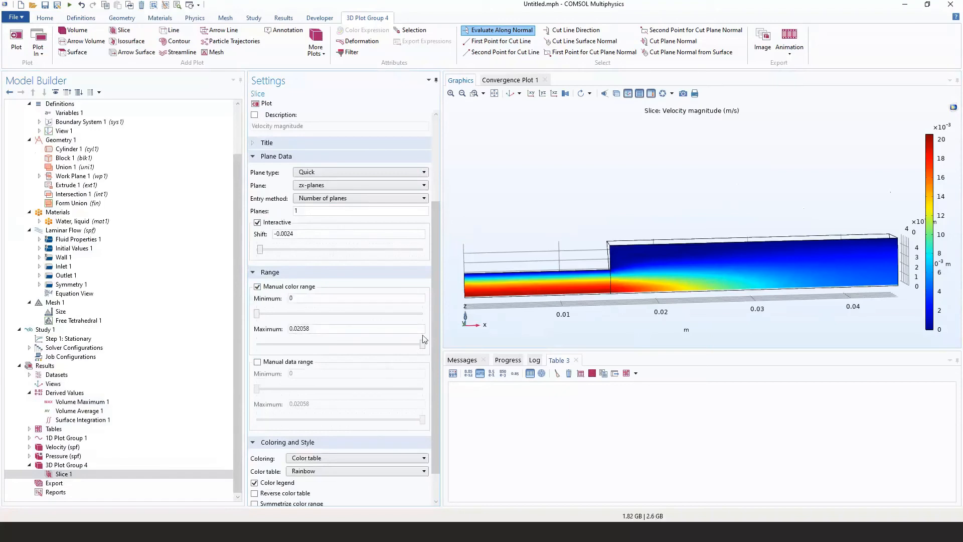
{"action": "left_click_drag", "start_coordinate": [423, 347], "coordinate": [340, 346]}
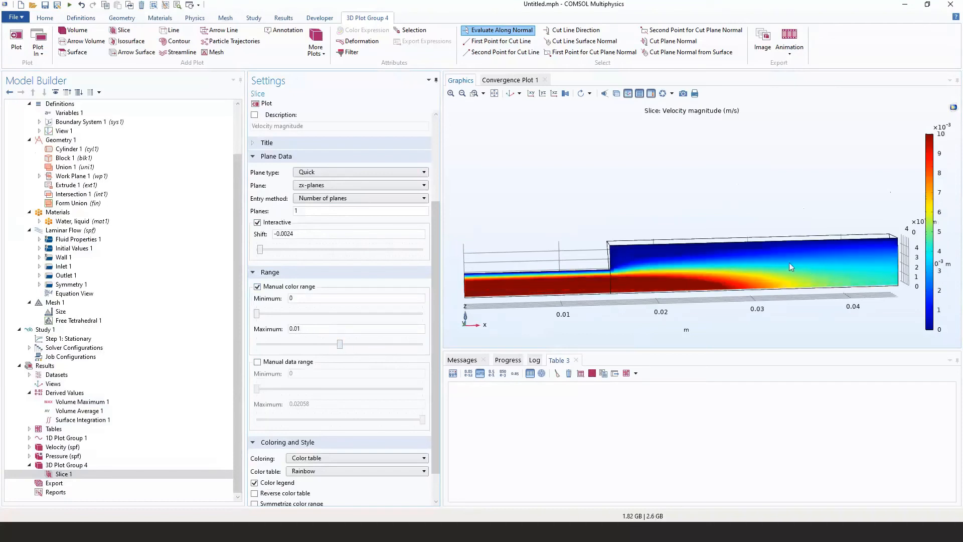
{"action": "left_click", "coordinate": [257, 286]}
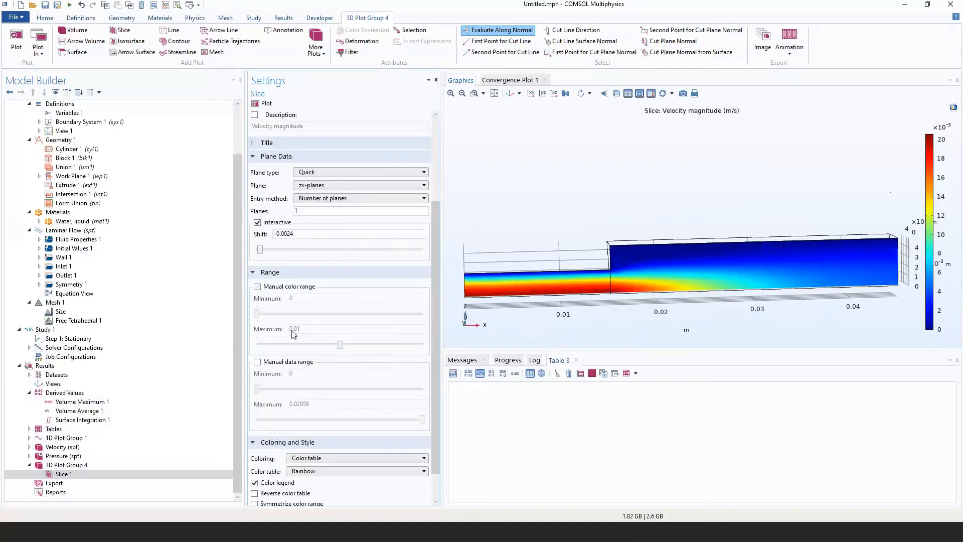
Set the slice's color table to JupiterAuroraBorealis and inspect the recolored velocity field around the channel expansion.
{"action": "scroll", "coordinate": [432, 330], "scroll_direction": "down", "scroll_amount": 1}
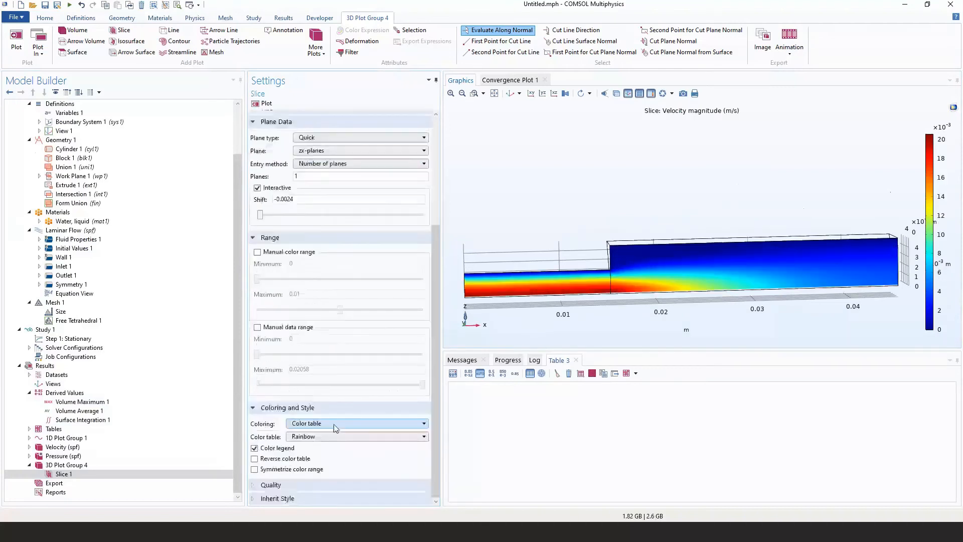
{"action": "left_click", "coordinate": [333, 424]}
{"action": "left_click", "coordinate": [333, 423]}
{"action": "left_click", "coordinate": [331, 436]}
{"action": "left_click", "coordinate": [331, 436]}
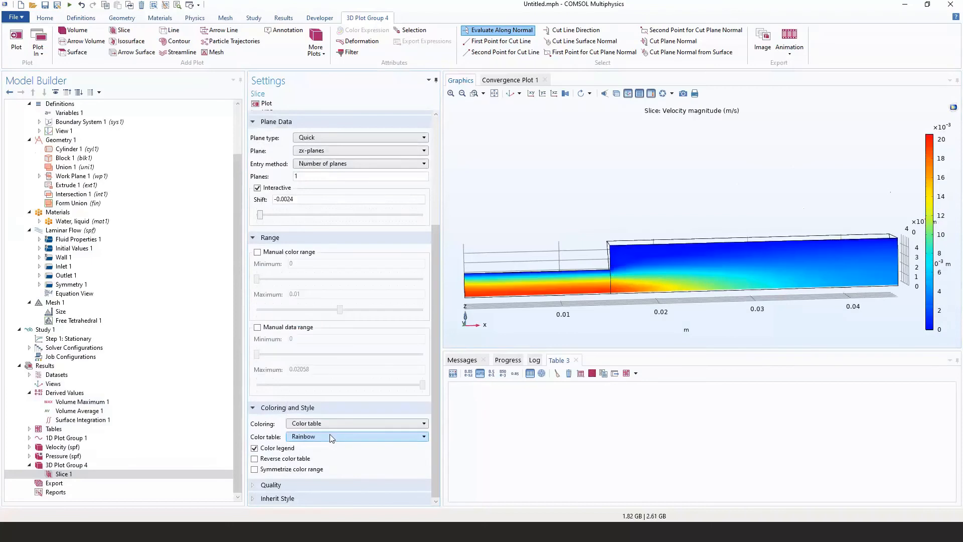
{"action": "scroll", "coordinate": [330, 435], "scroll_direction": "up", "scroll_amount": 2}
{"action": "scroll", "coordinate": [330, 435], "scroll_direction": "down", "scroll_amount": 2}
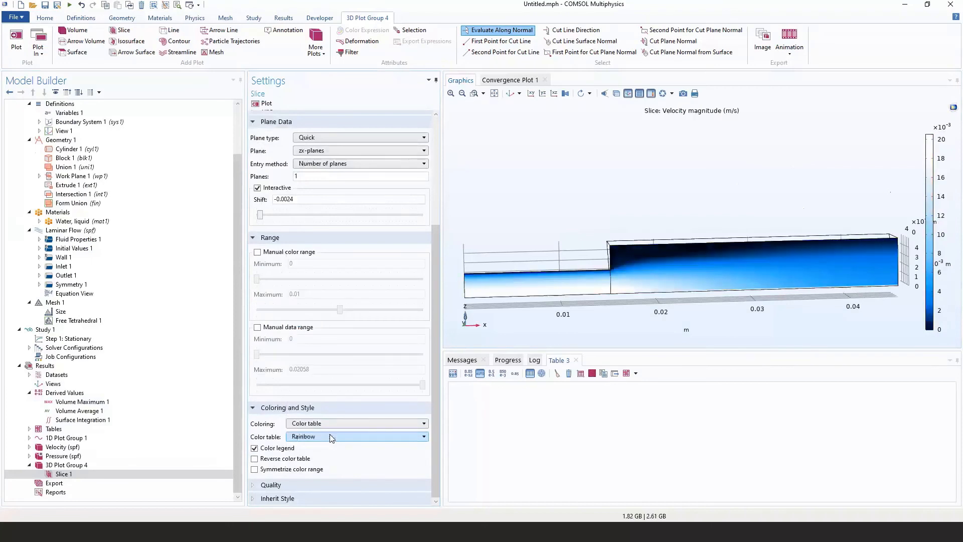
{"action": "scroll", "coordinate": [329, 435], "scroll_direction": "up", "scroll_amount": 4}
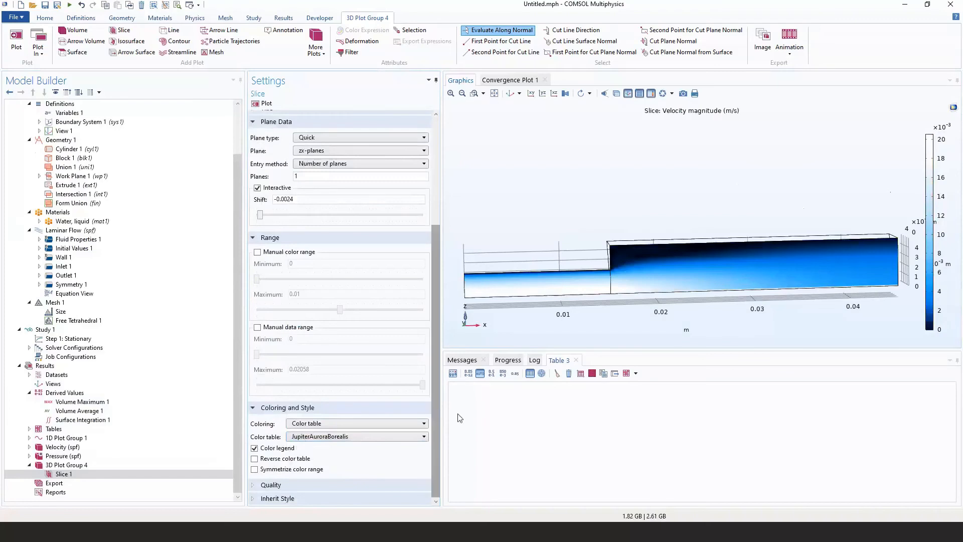
{"action": "scroll", "coordinate": [602, 261], "scroll_direction": "up", "scroll_amount": 5}
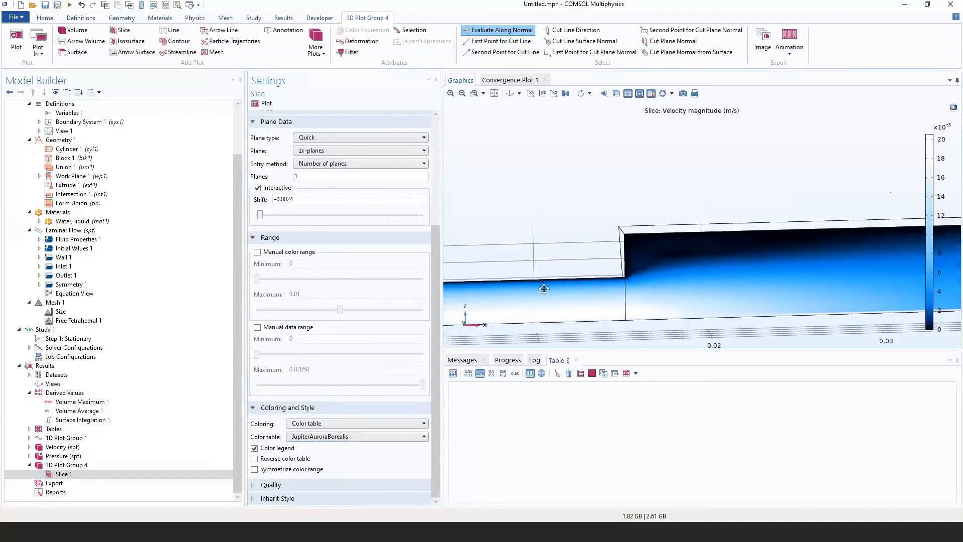
{"action": "scroll", "coordinate": [734, 242], "scroll_direction": "down", "scroll_amount": 3}
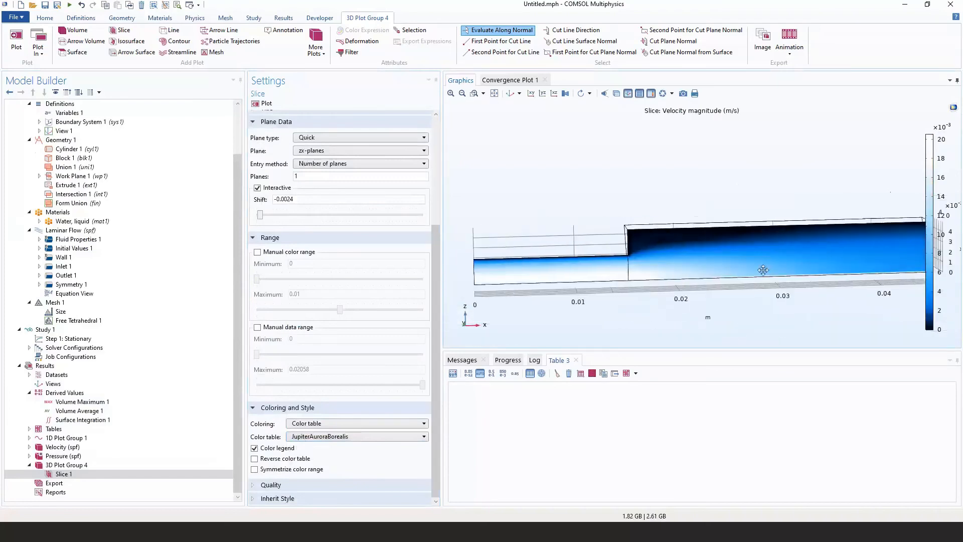
{"action": "left_click_drag", "start_coordinate": [637, 256], "coordinate": [564, 276]}
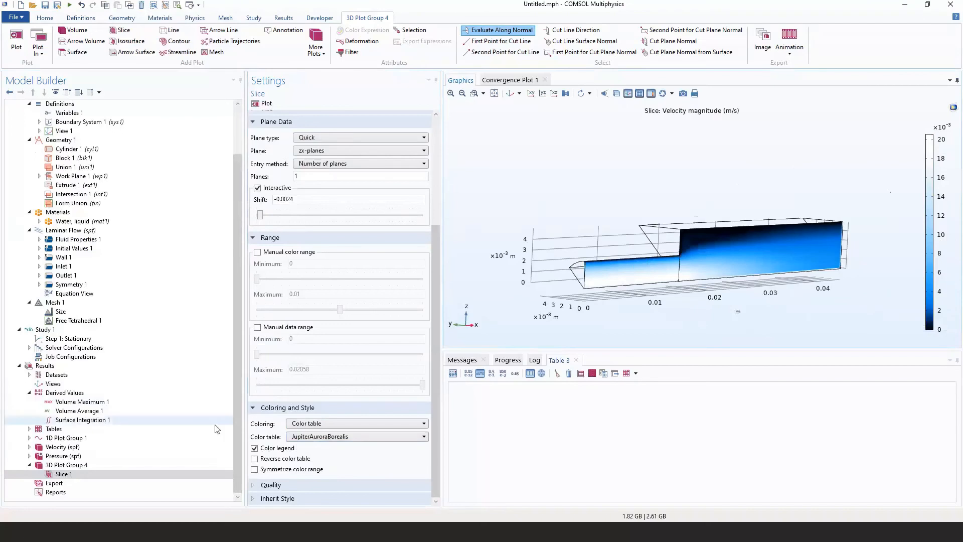
Add an Arrow Volume plot of the velocity field to 3D Plot Group 4 with logarithmic arrow length and plot it.
{"action": "right_click", "coordinate": [167, 467]}
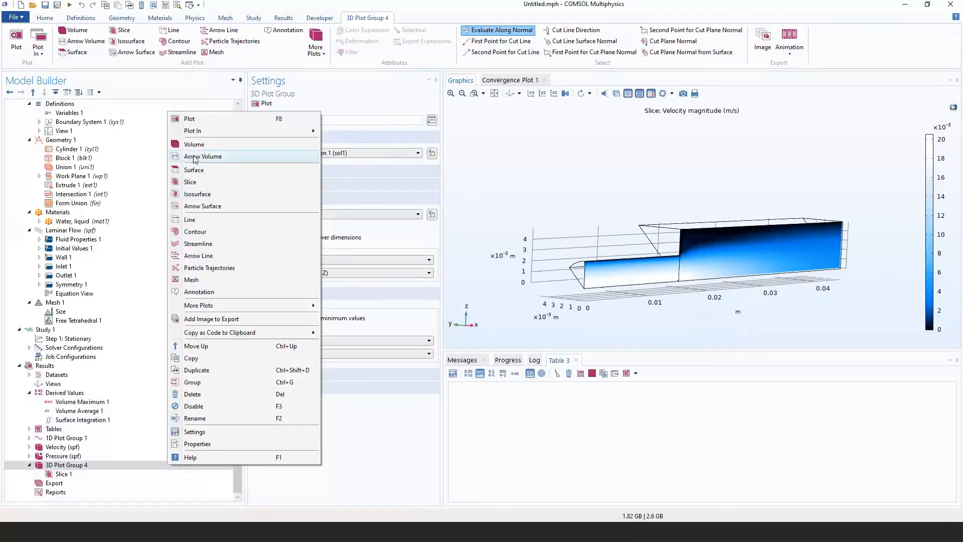
{"action": "left_click", "coordinate": [210, 157]}
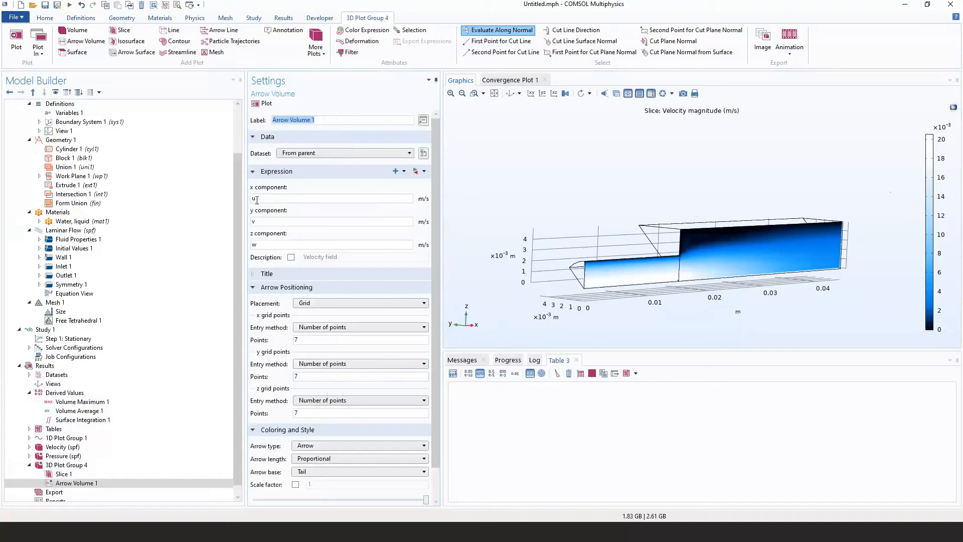
{"action": "left_click", "coordinate": [255, 221]}
{"action": "scroll", "coordinate": [436, 226], "scroll_direction": "down", "scroll_amount": 1}
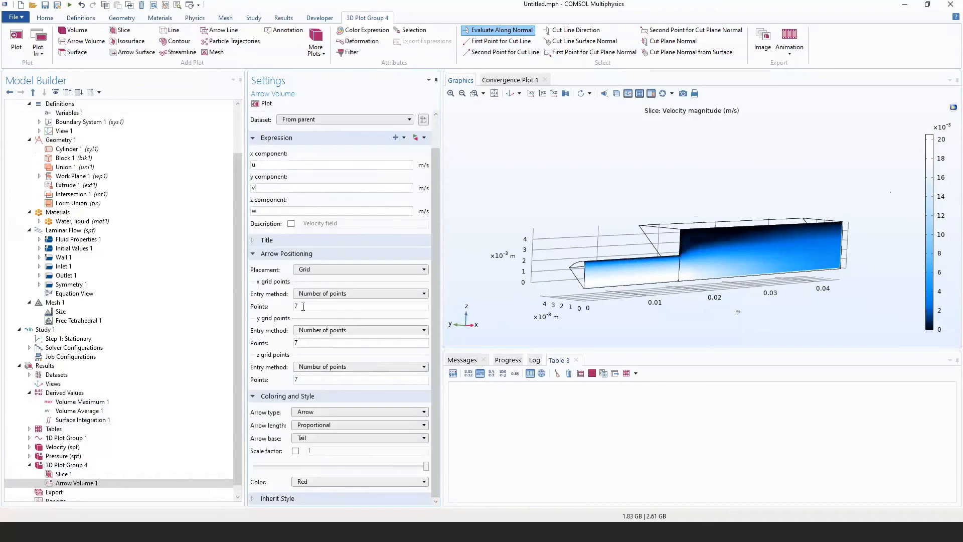
{"action": "left_click_drag", "start_coordinate": [302, 306], "coordinate": [293, 315]}
{"action": "left_click", "coordinate": [310, 413]}
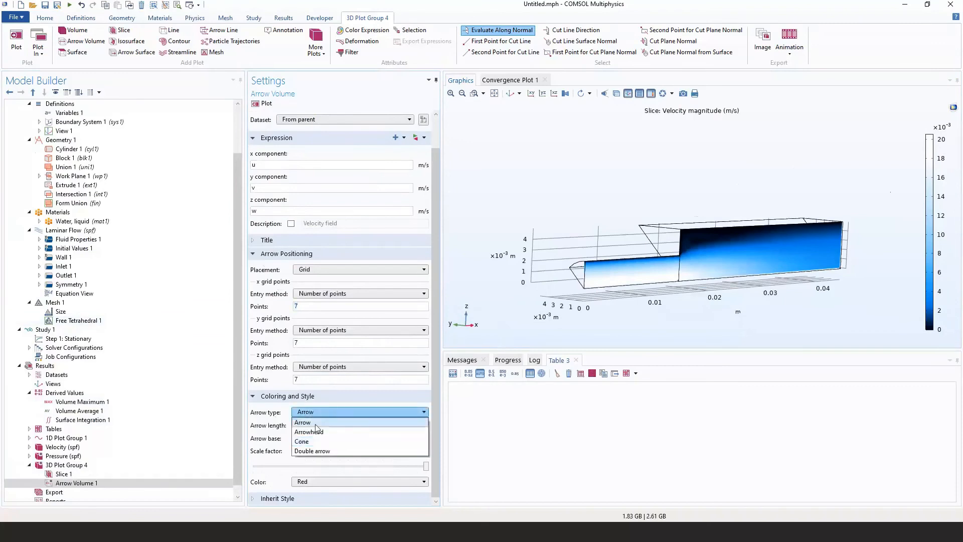
{"action": "left_click", "coordinate": [327, 425]}
{"action": "left_click", "coordinate": [326, 426]}
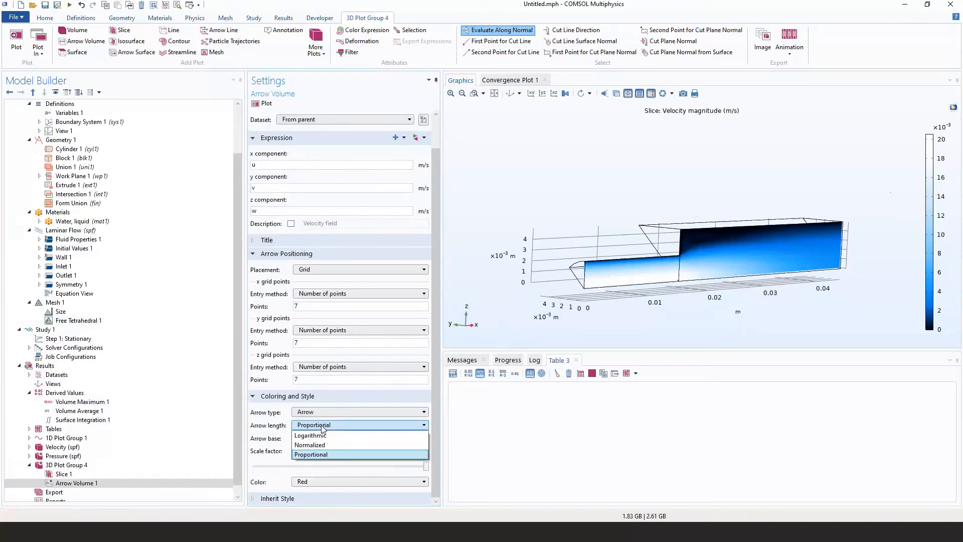
{"action": "left_click", "coordinate": [311, 435]}
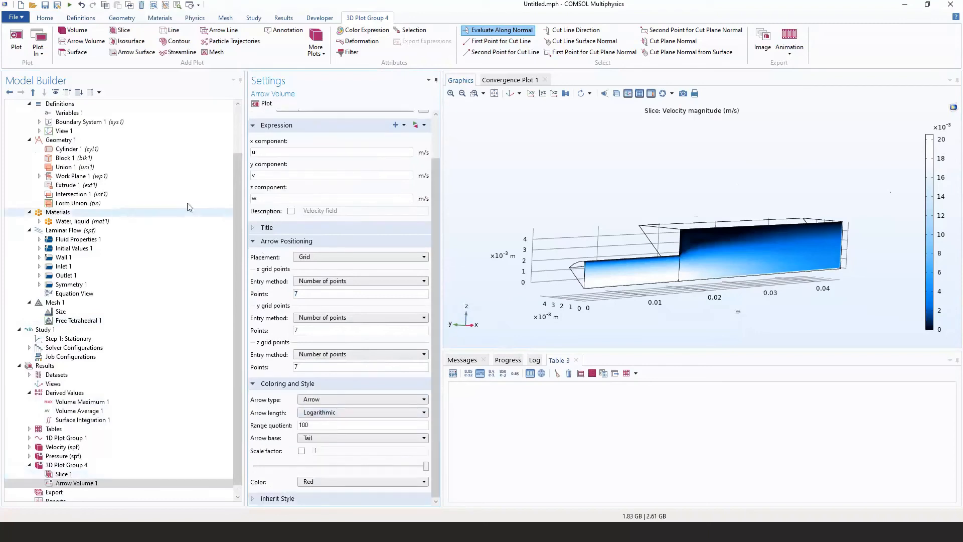
{"action": "left_click", "coordinate": [267, 105]}
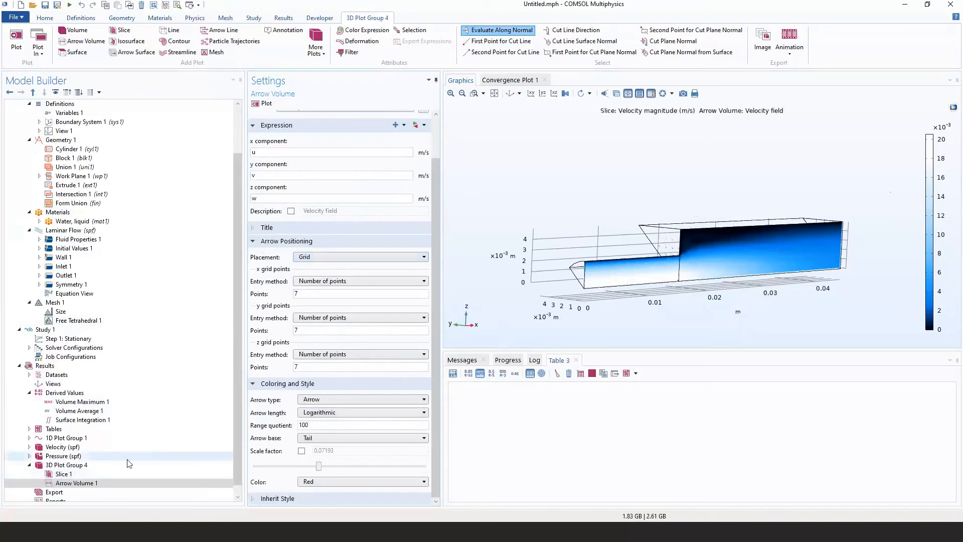
Disable the slice in 3D Plot Group 4 and return to the arrow volume settings.
{"action": "left_click", "coordinate": [119, 475]}
{"action": "key", "text": "F3"}
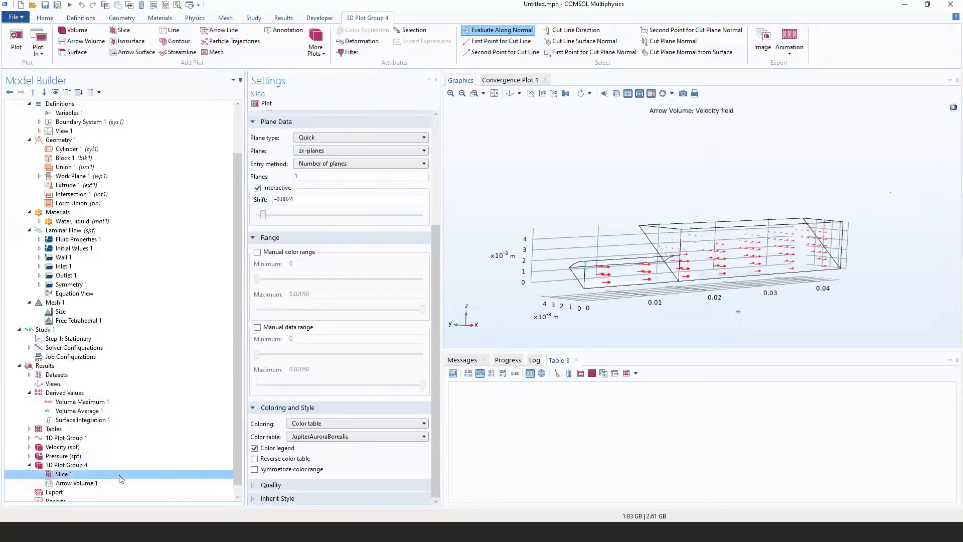
{"action": "left_click", "coordinate": [115, 484]}
Examine the velocity arrows in the narrow inlet channel and around the expansion.
{"action": "mouse_move", "coordinate": [626, 305]}
{"action": "left_mouse_down"}
{"action": "mouse_move", "coordinate": [579, 309]}
{"action": "mouse_move", "coordinate": [570, 327]}
{"action": "mouse_move", "coordinate": [620, 302]}
{"action": "left_mouse_up"}
{"action": "scroll", "coordinate": [620, 301], "scroll_direction": "up", "scroll_amount": 3}
{"action": "right_click_drag", "start_coordinate": [516, 311], "coordinate": [577, 297]}
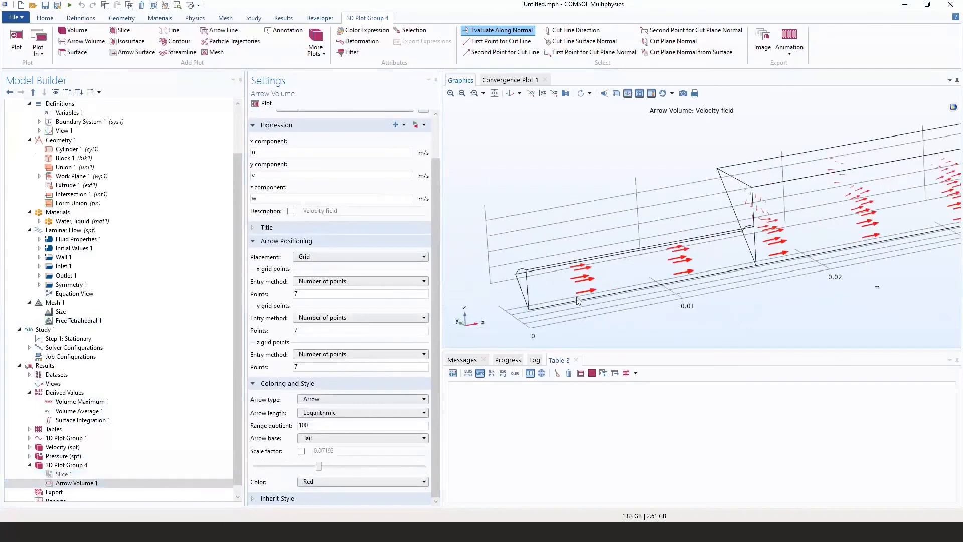
{"action": "scroll", "coordinate": [572, 298], "scroll_direction": "up", "scroll_amount": 3}
{"action": "left_click_drag", "start_coordinate": [568, 301], "coordinate": [723, 290]}
{"action": "right_click_drag", "start_coordinate": [723, 290], "coordinate": [648, 297]}
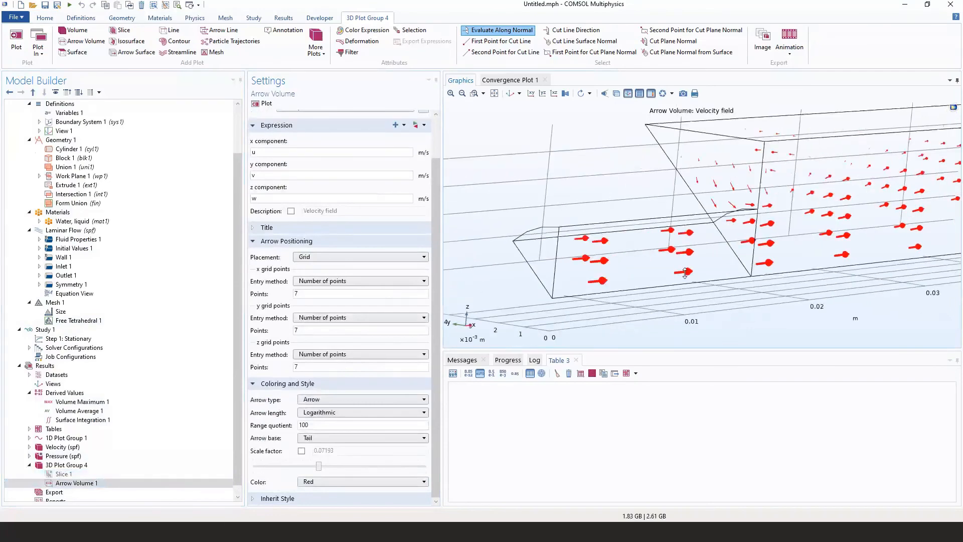
{"action": "scroll", "coordinate": [649, 299], "scroll_direction": "down", "scroll_amount": 2}
{"action": "left_click_drag", "start_coordinate": [701, 301], "coordinate": [652, 303]}
{"action": "right_click_drag", "start_coordinate": [585, 272], "coordinate": [701, 257]}
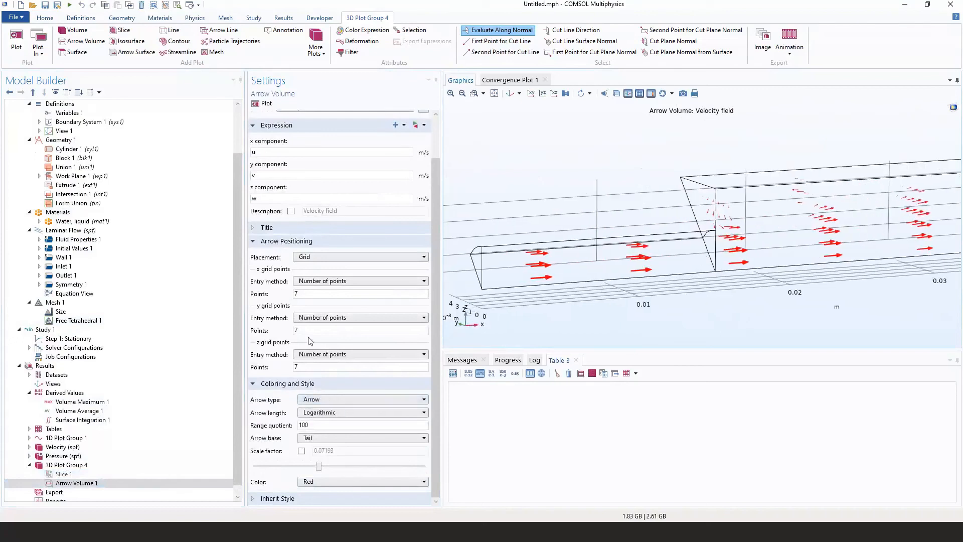
Try 70 and 50 x grid points for the arrow volume, replotting each time.
{"action": "left_click", "coordinate": [304, 293]}
{"action": "type", "text": "0"}
{"action": "left_click", "coordinate": [266, 104]}
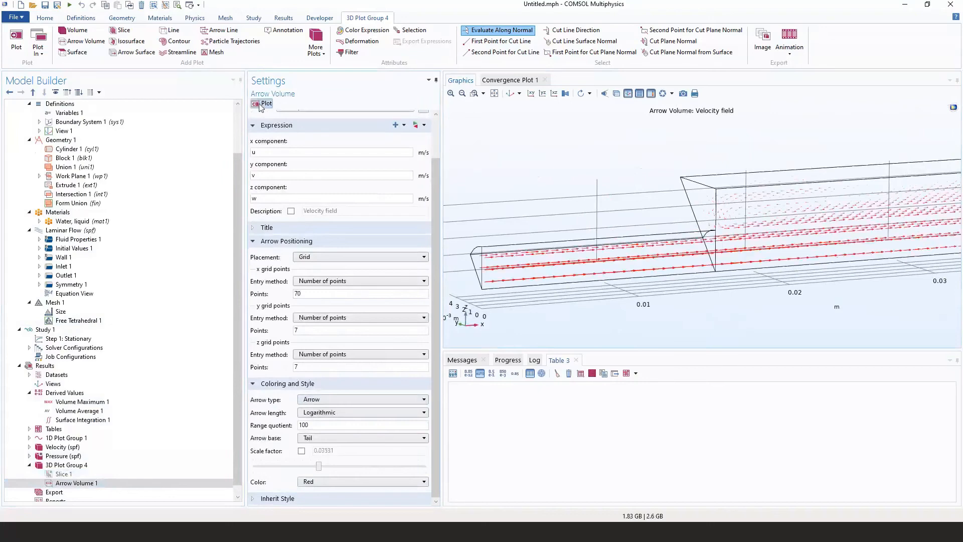
{"action": "right_click_drag", "start_coordinate": [803, 228], "coordinate": [661, 243]}
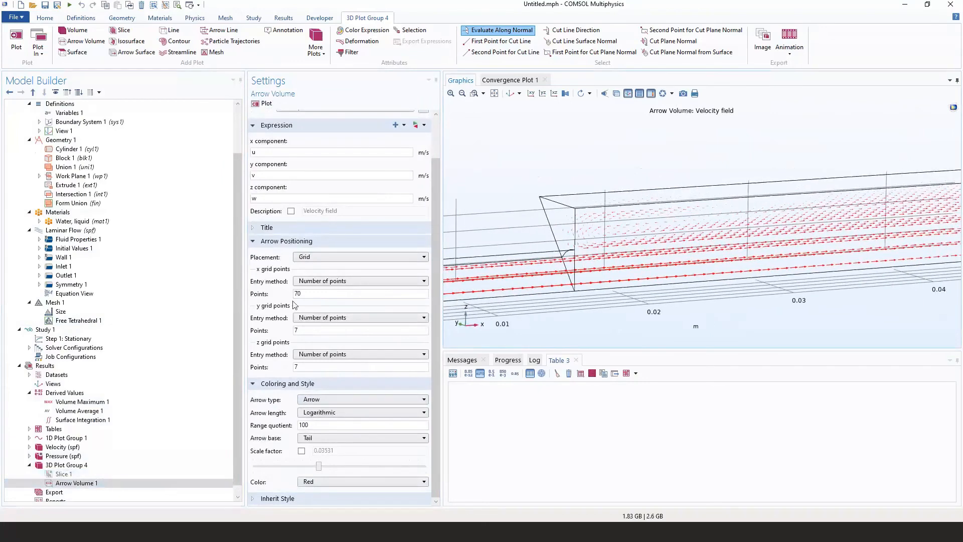
{"action": "double_click", "coordinate": [297, 294]}
{"action": "type", "text": "50"}
{"action": "left_click", "coordinate": [265, 103]}
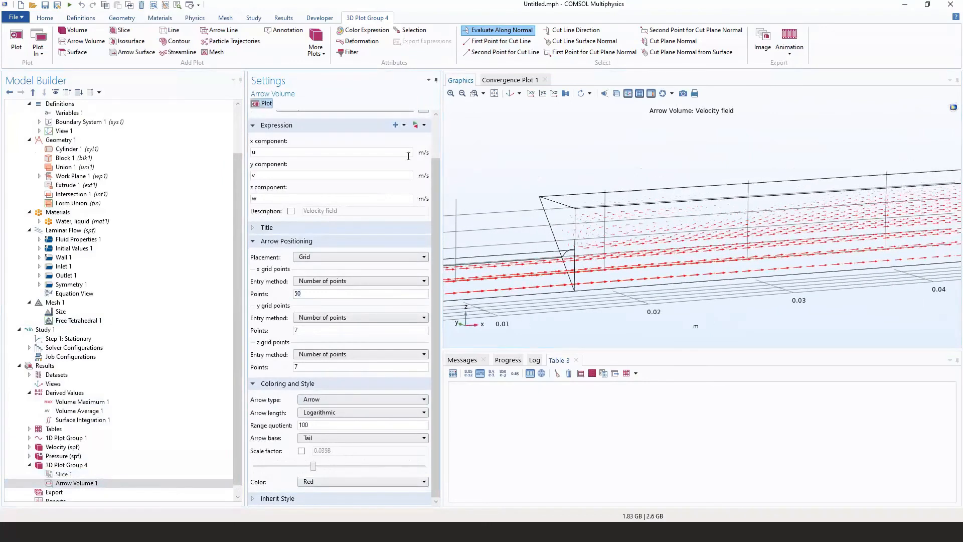
Try a denser arrow grid with 40 x points, 20 y points and 20 z points, and replot the arrows.
{"action": "double_click", "coordinate": [298, 293]}
{"action": "type", "text": "40"}
{"action": "left_click", "coordinate": [257, 104]}
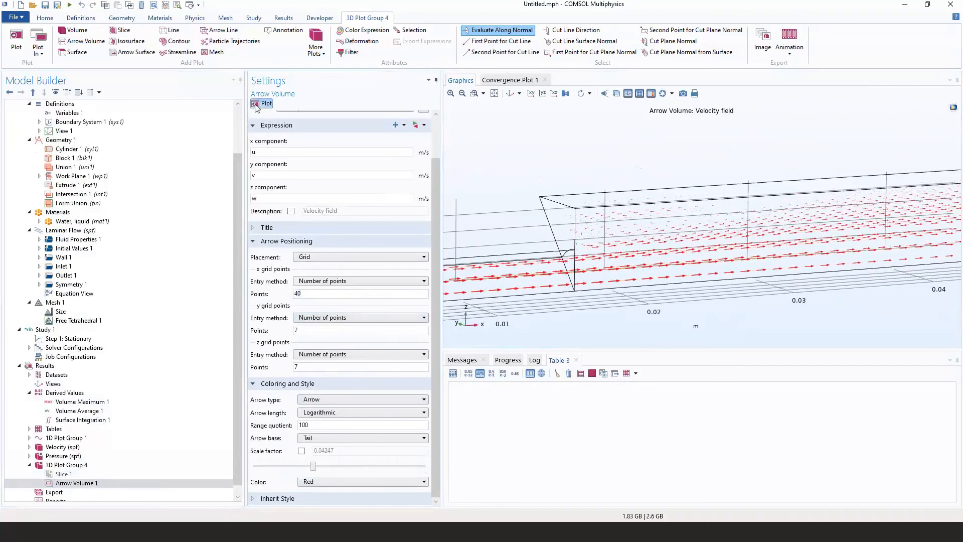
{"action": "left_click", "coordinate": [322, 331]}
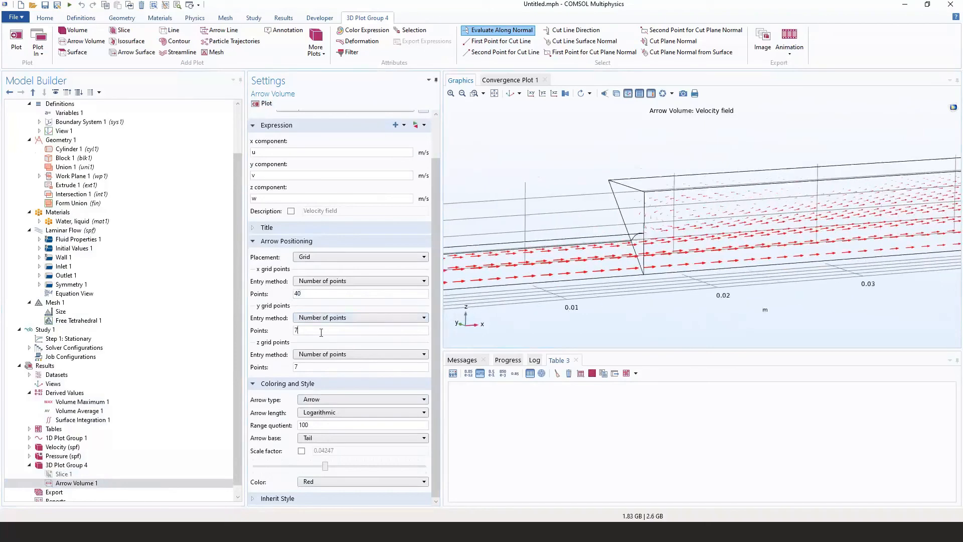
{"action": "type", "text": "20"}
{"action": "key", "text": "Return"}
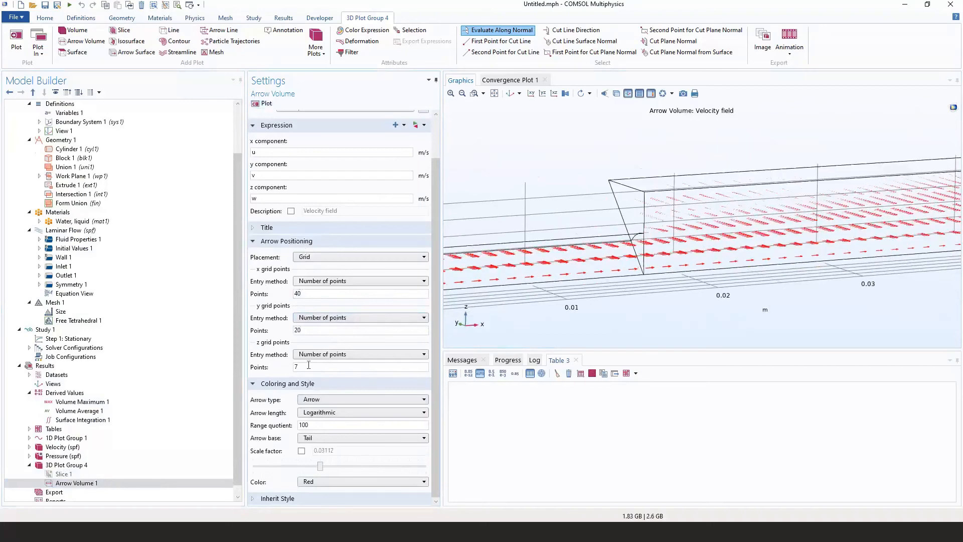
{"action": "double_click", "coordinate": [306, 367]}
{"action": "type", "text": "20"}
{"action": "left_click", "coordinate": [260, 105]}
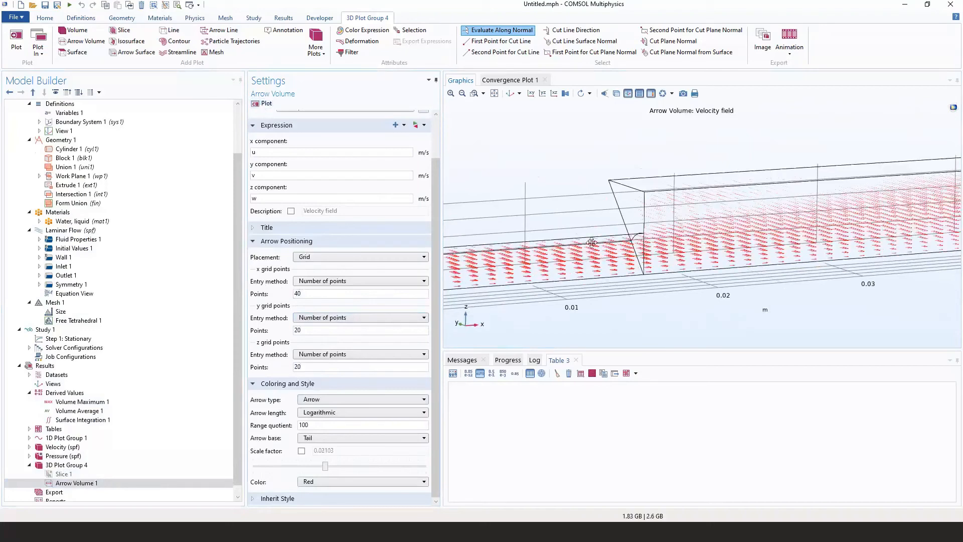
Enlarge the graphics view and examine the arrow directions behind the expansion and farther down the wide channel.
{"action": "double_click", "coordinate": [453, 82]}
{"action": "scroll", "coordinate": [402, 291], "scroll_direction": "up", "scroll_amount": 3}
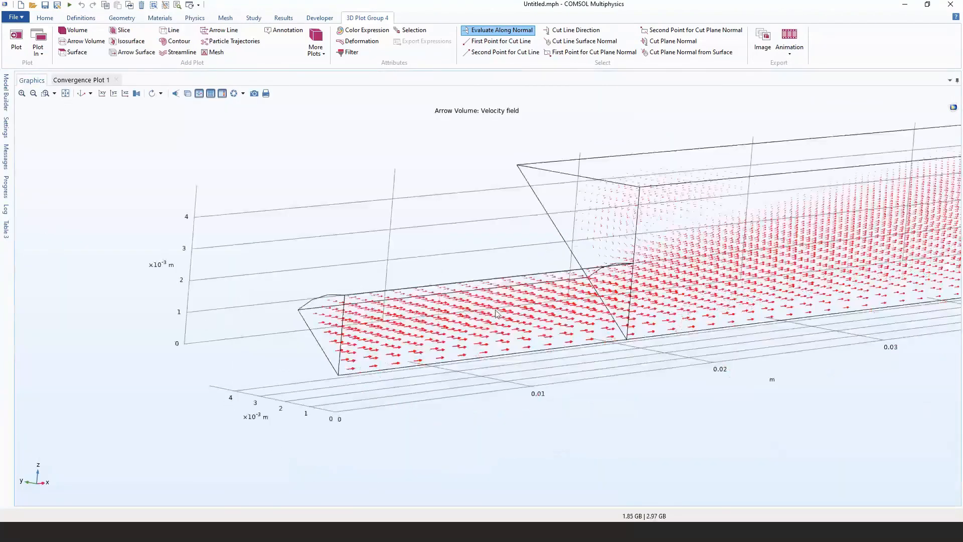
{"action": "left_click_drag", "start_coordinate": [456, 311], "coordinate": [587, 201]}
{"action": "scroll", "coordinate": [395, 276], "scroll_direction": "up", "scroll_amount": 4}
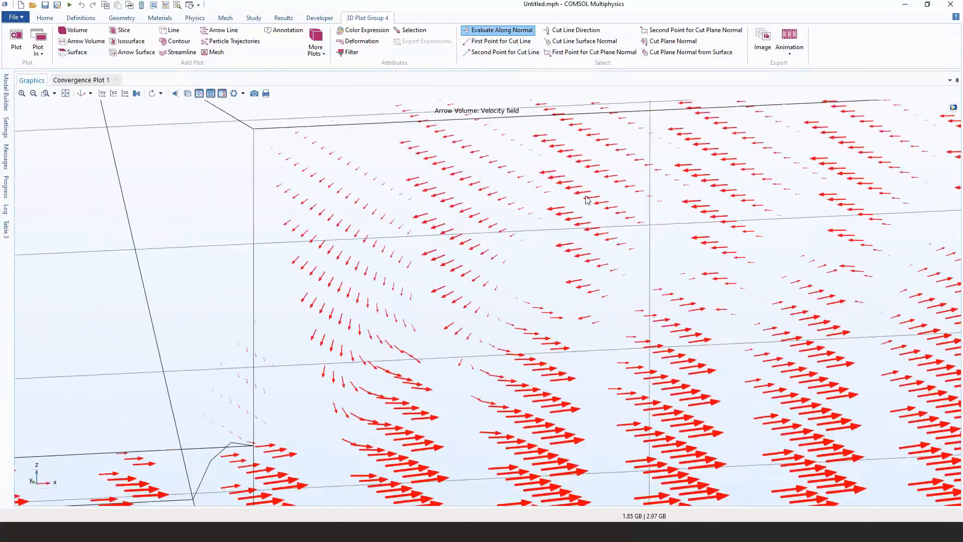
{"action": "left_click_drag", "start_coordinate": [481, 173], "coordinate": [448, 236]}
{"action": "scroll", "coordinate": [448, 236], "scroll_direction": "down", "scroll_amount": 5}
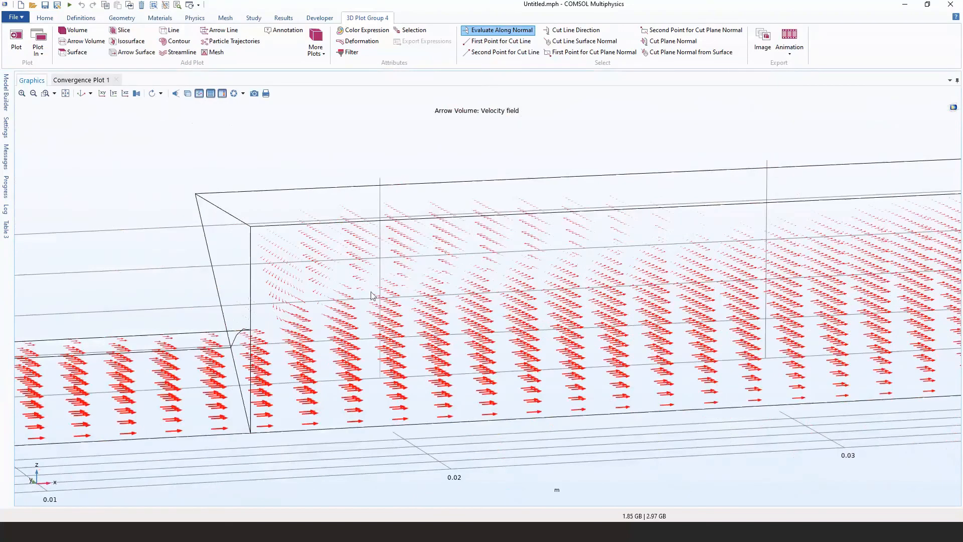
{"action": "left_click_drag", "start_coordinate": [374, 296], "coordinate": [502, 318]}
{"action": "scroll", "coordinate": [522, 311], "scroll_direction": "up", "scroll_amount": 6}
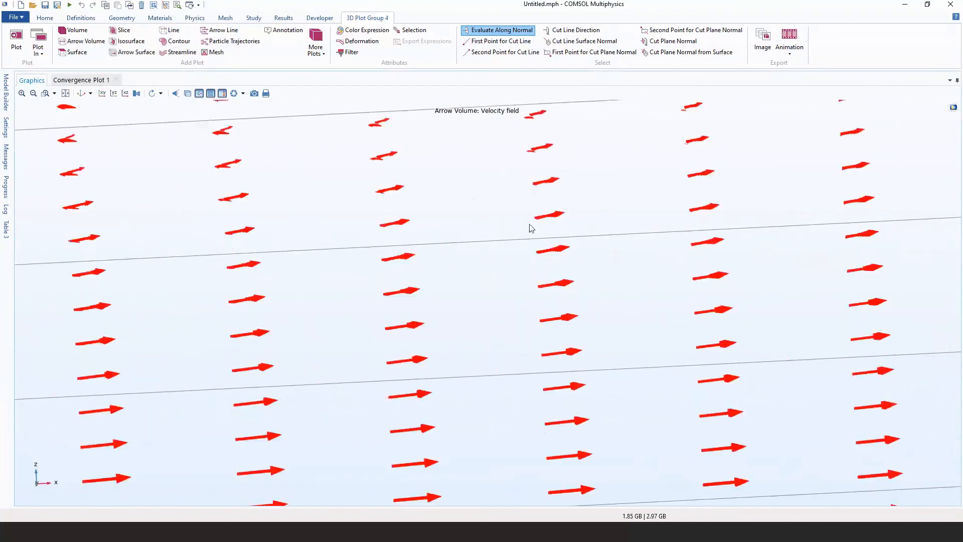
{"action": "scroll", "coordinate": [534, 304], "scroll_direction": "up", "scroll_amount": 5}
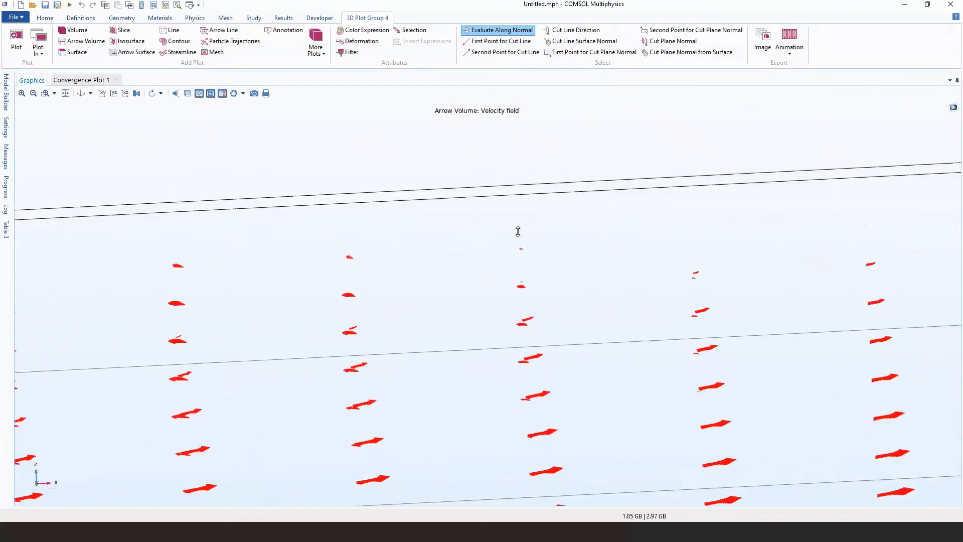
{"action": "scroll", "coordinate": [527, 318], "scroll_direction": "down", "scroll_amount": 6}
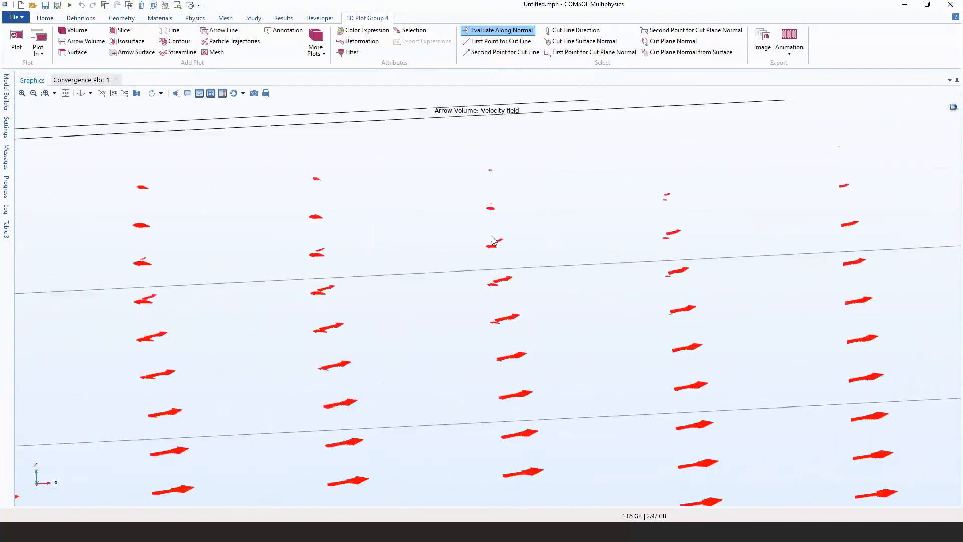
{"action": "scroll", "coordinate": [547, 396], "scroll_direction": "down", "scroll_amount": 6}
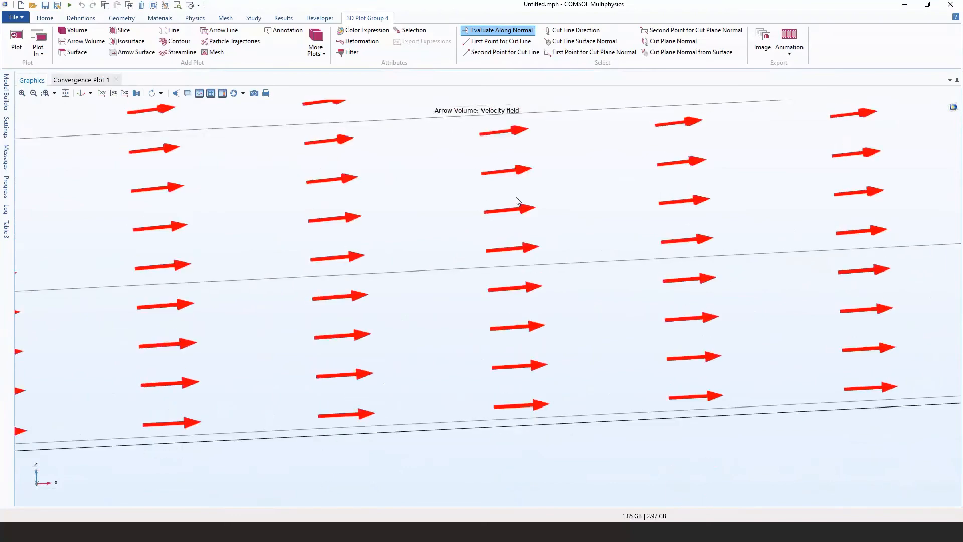
Examine the velocity arrows at the inlet from top to bottom, fit the whole channel in view and restore the window layout.
{"action": "scroll", "coordinate": [442, 351], "scroll_direction": "up", "scroll_amount": 6}
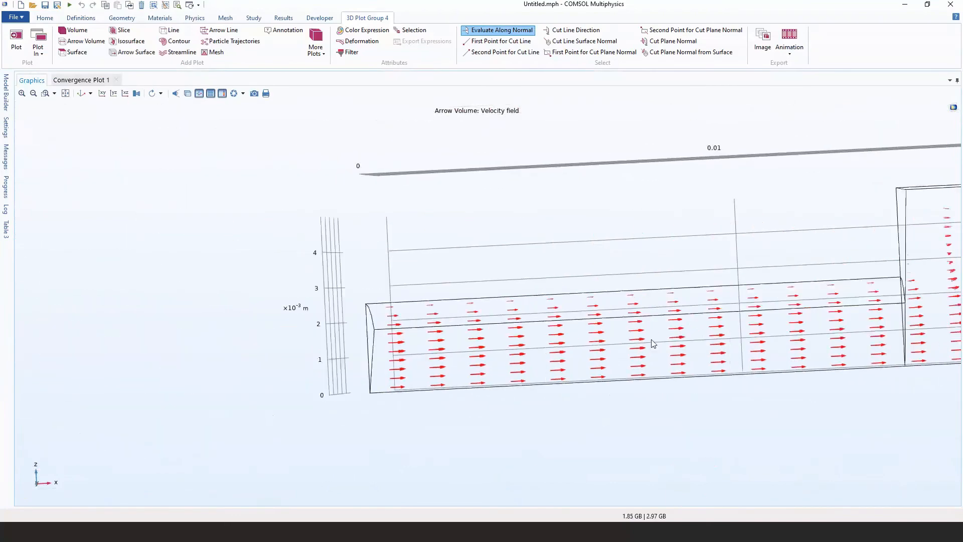
{"action": "scroll", "coordinate": [442, 244], "scroll_direction": "up", "scroll_amount": 2}
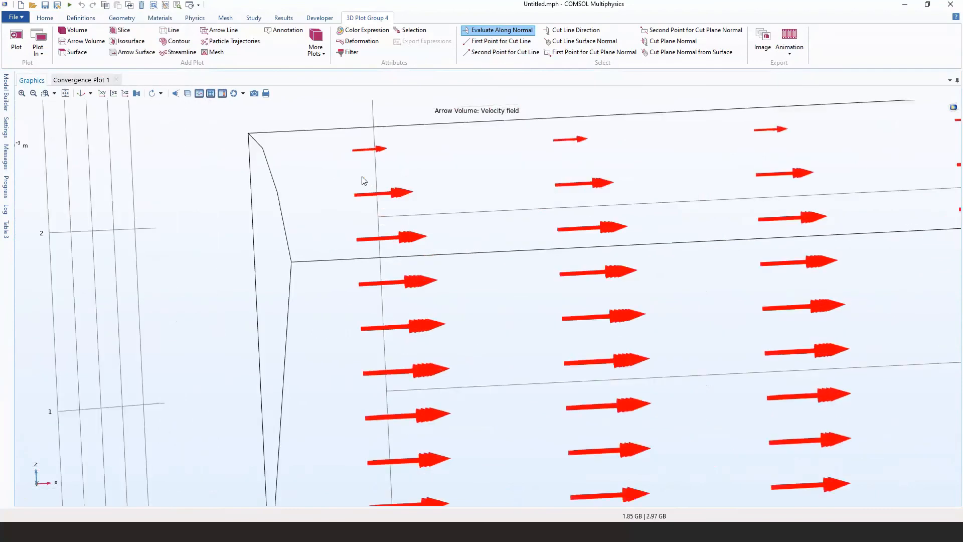
{"action": "right_click_drag", "start_coordinate": [380, 155], "coordinate": [371, 126]}
{"action": "right_click_drag", "start_coordinate": [394, 499], "coordinate": [416, 359]}
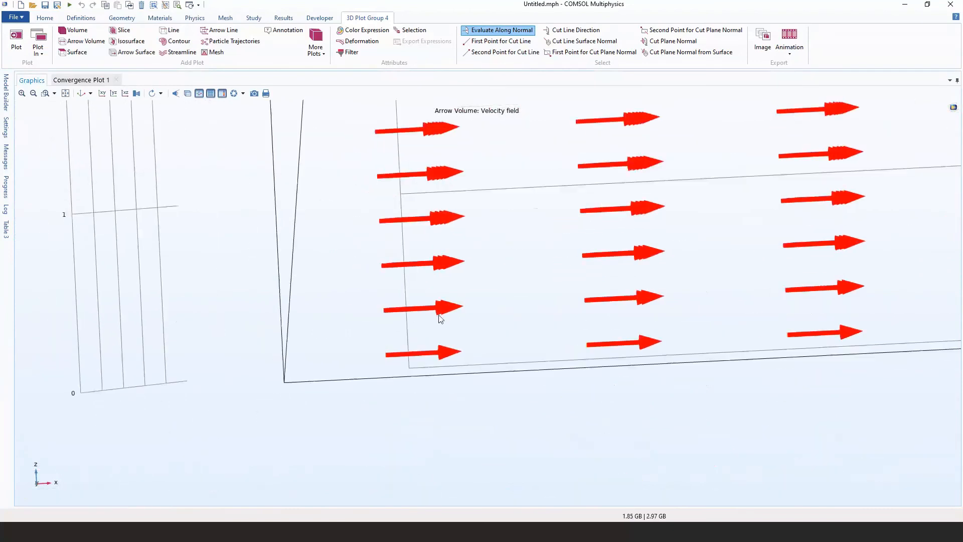
{"action": "left_click", "coordinate": [66, 93]}
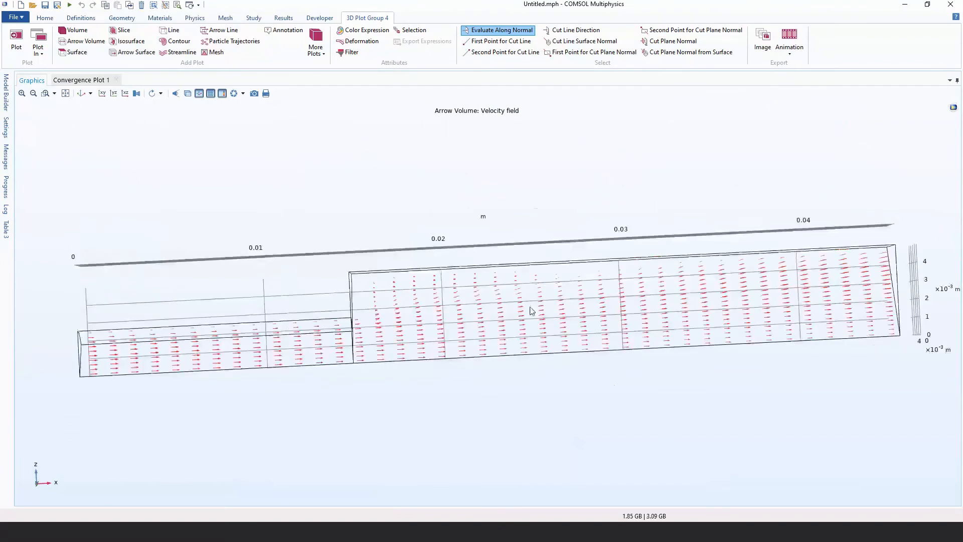
{"action": "double_click", "coordinate": [32, 80]}
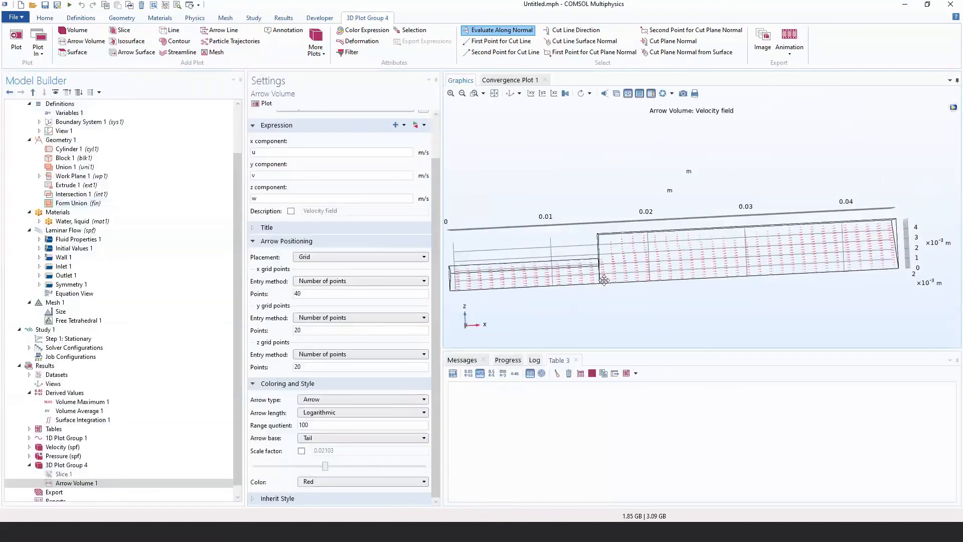
Set the arrow grid to 30 x points, 10 y points and 10 z points, and replot the arrows.
{"action": "double_click", "coordinate": [310, 291]}
{"action": "type", "text": "30"}
{"action": "key", "text": "F8"}
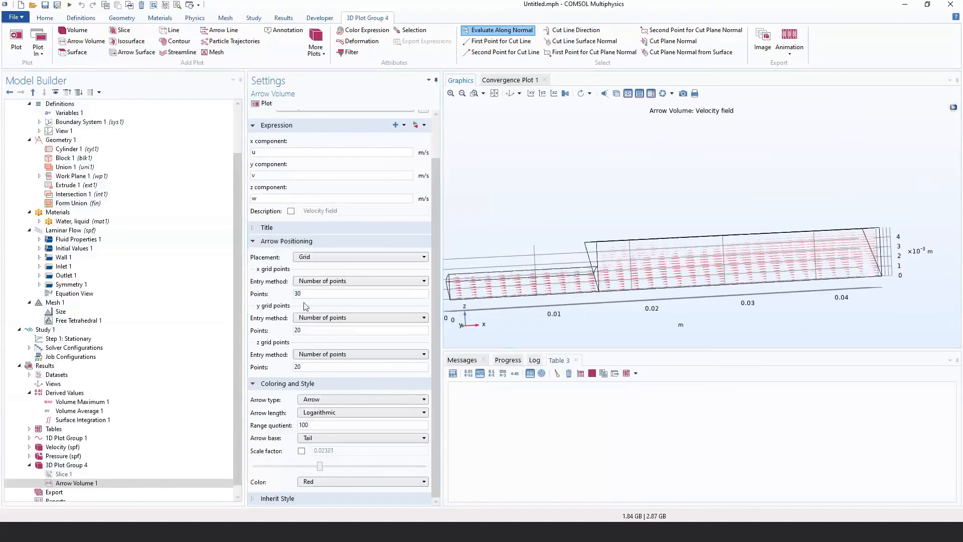
{"action": "double_click", "coordinate": [309, 330]}
{"action": "type", "text": "10"}
{"action": "double_click", "coordinate": [310, 368]}
{"action": "type", "text": "10"}
{"action": "left_click", "coordinate": [262, 103]}
Enable a manual arrow scale factor of 0.06 and inspect the enlarged arrows along the wide channel.
{"action": "scroll", "coordinate": [572, 256], "scroll_direction": "up", "scroll_amount": 3}
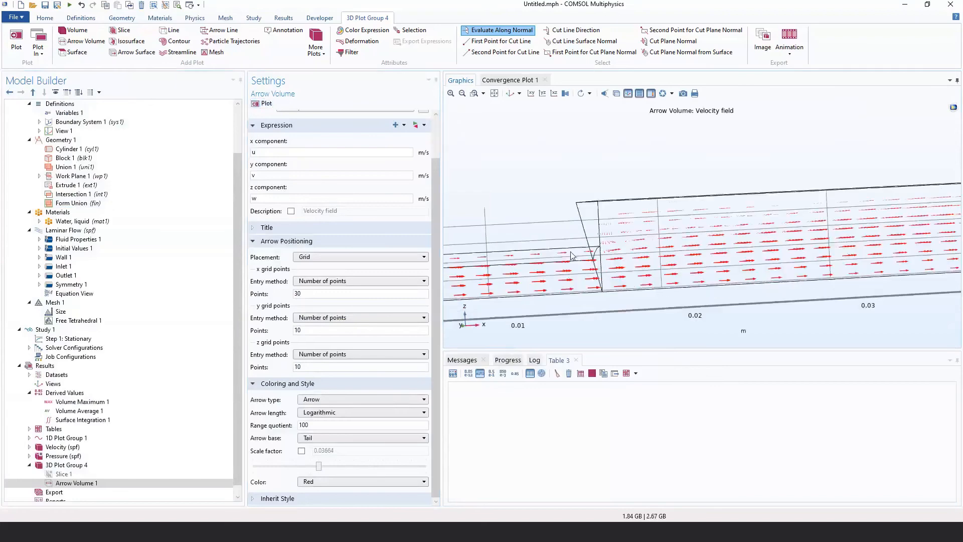
{"action": "right_click_drag", "start_coordinate": [572, 256], "coordinate": [634, 242]}
{"action": "left_click", "coordinate": [302, 451]}
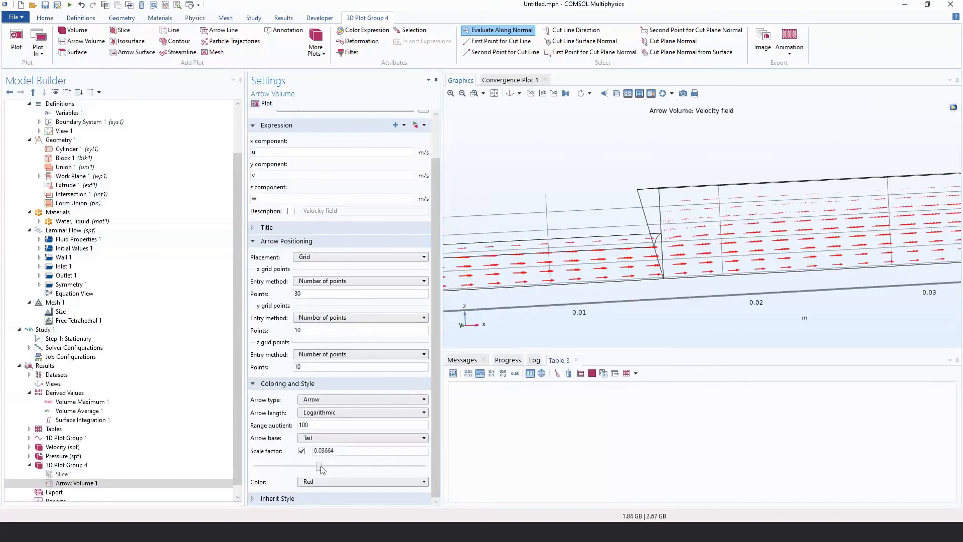
{"action": "left_click_drag", "start_coordinate": [321, 467], "coordinate": [352, 467]}
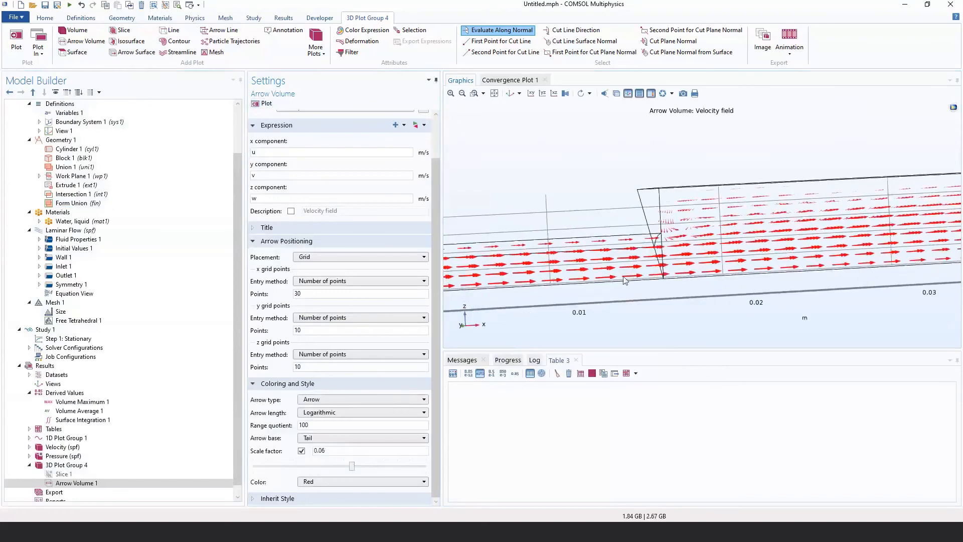
{"action": "left_click_drag", "start_coordinate": [625, 280], "coordinate": [699, 300]}
{"action": "right_click_drag", "start_coordinate": [699, 300], "coordinate": [389, 313]}
{"action": "scroll", "coordinate": [108, 458], "scroll_direction": "down", "scroll_amount": 1}
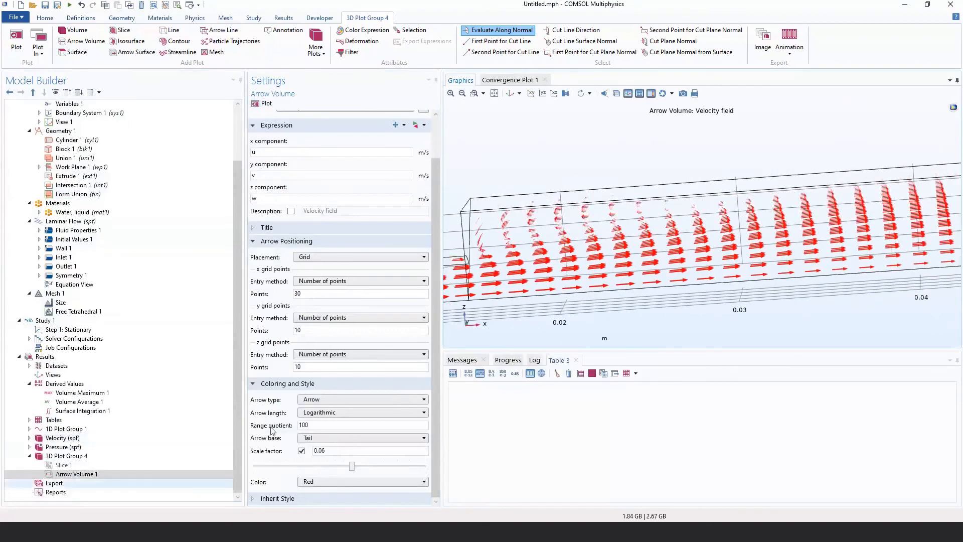
Add a color expression of the velocity magnitude to the arrow volume plot and inspect the colored arrows along the channel.
{"action": "left_click", "coordinate": [64, 475]}
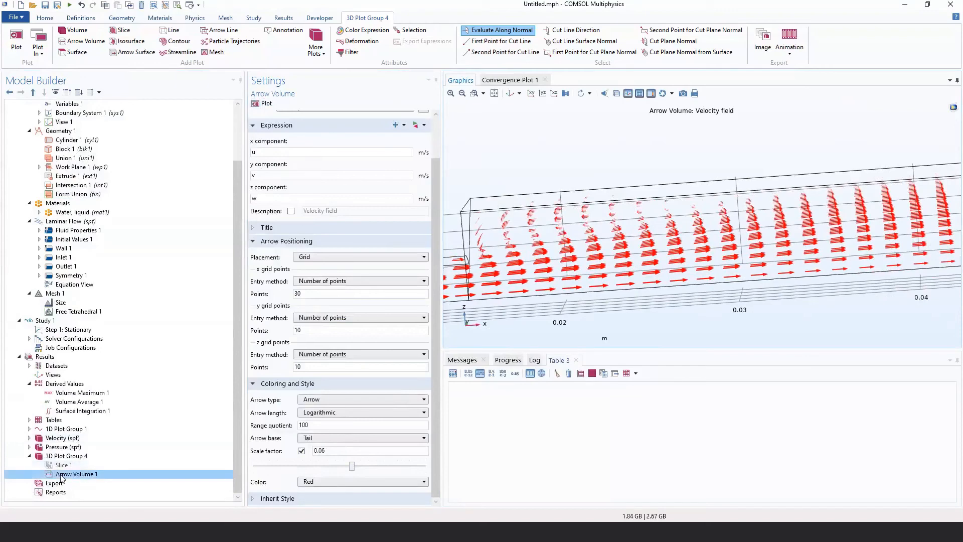
{"action": "right_click", "coordinate": [62, 477]}
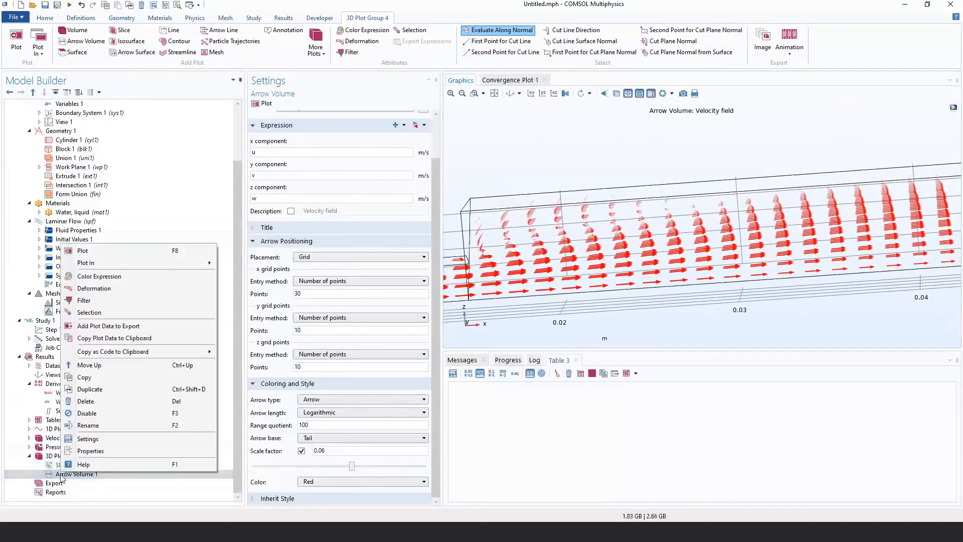
{"action": "left_click", "coordinate": [100, 277]}
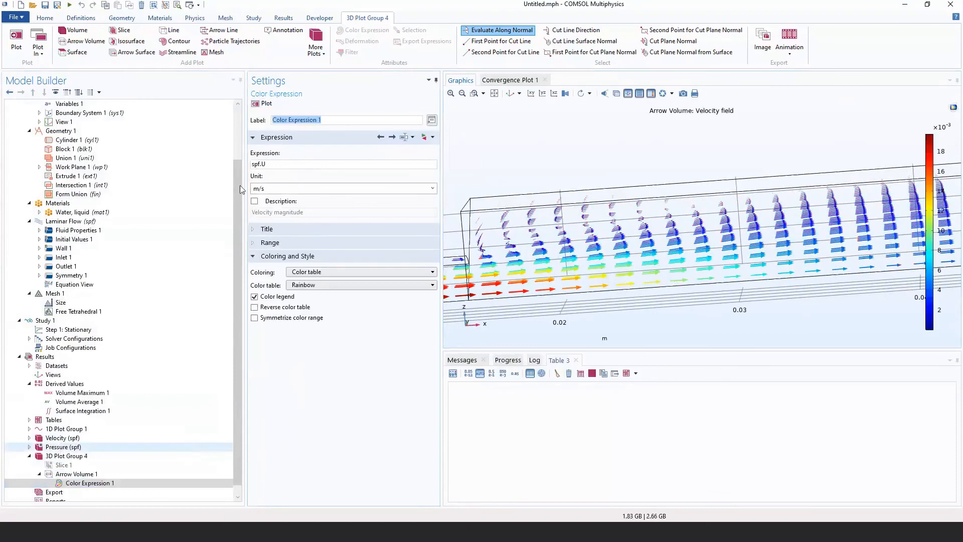
{"action": "right_click_drag", "start_coordinate": [507, 234], "coordinate": [608, 230]}
{"action": "right_click_drag", "start_coordinate": [566, 193], "coordinate": [610, 219]}
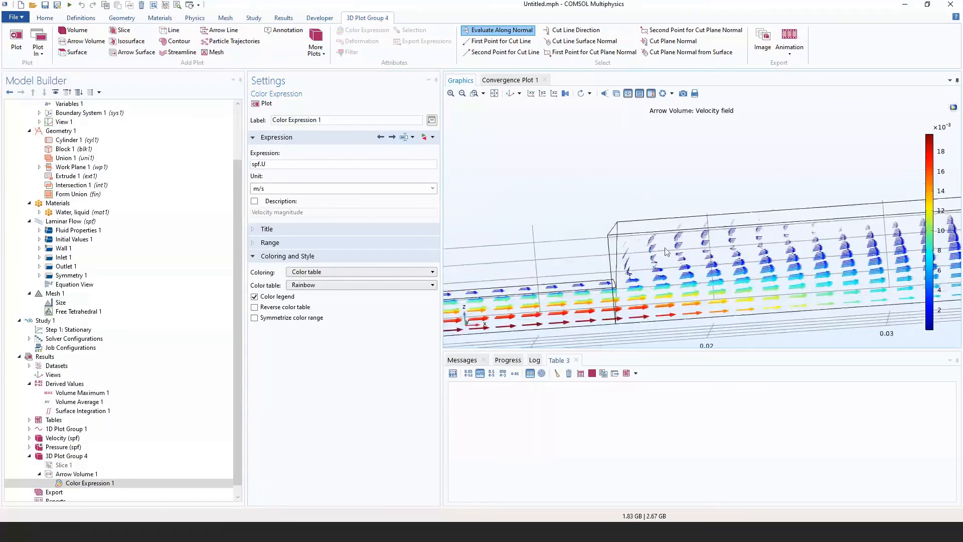
{"action": "right_click_drag", "start_coordinate": [683, 245], "coordinate": [805, 212]}
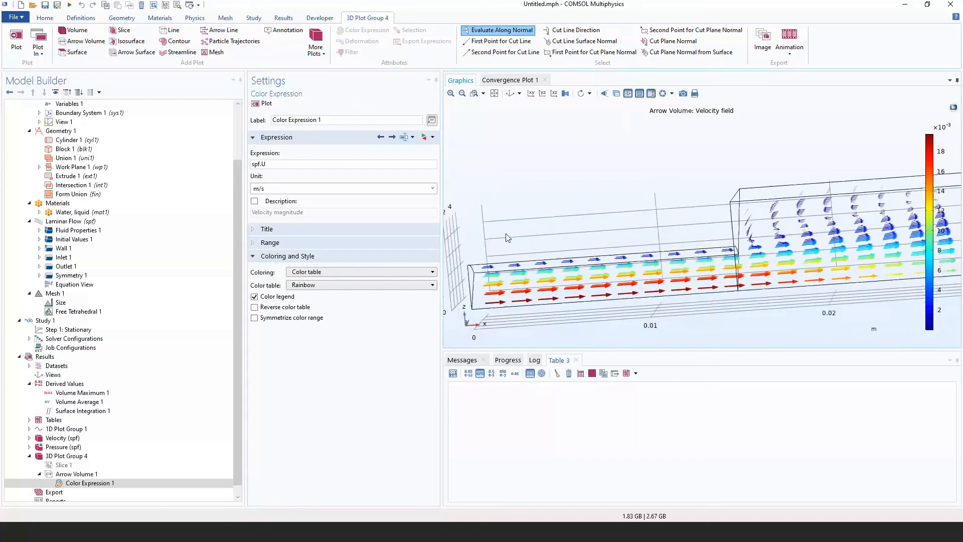
{"action": "right_click_drag", "start_coordinate": [468, 284], "coordinate": [109, 294]}
Enable the velocity slice alongside the arrows, shift its plane to -5E-4 and inspect the flow at the expansion.
{"action": "left_click", "coordinate": [97, 465]}
{"action": "right_click", "coordinate": [97, 465]}
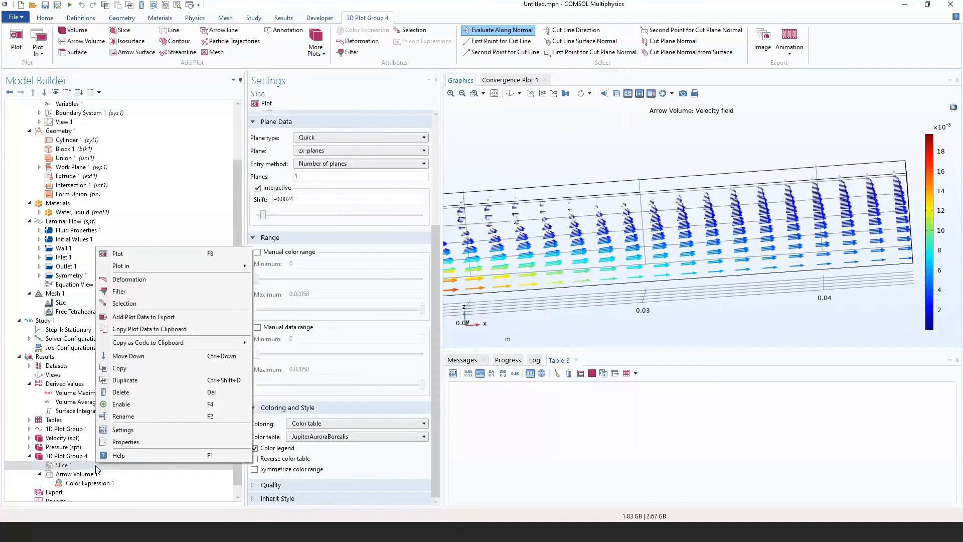
{"action": "left_click", "coordinate": [122, 404]}
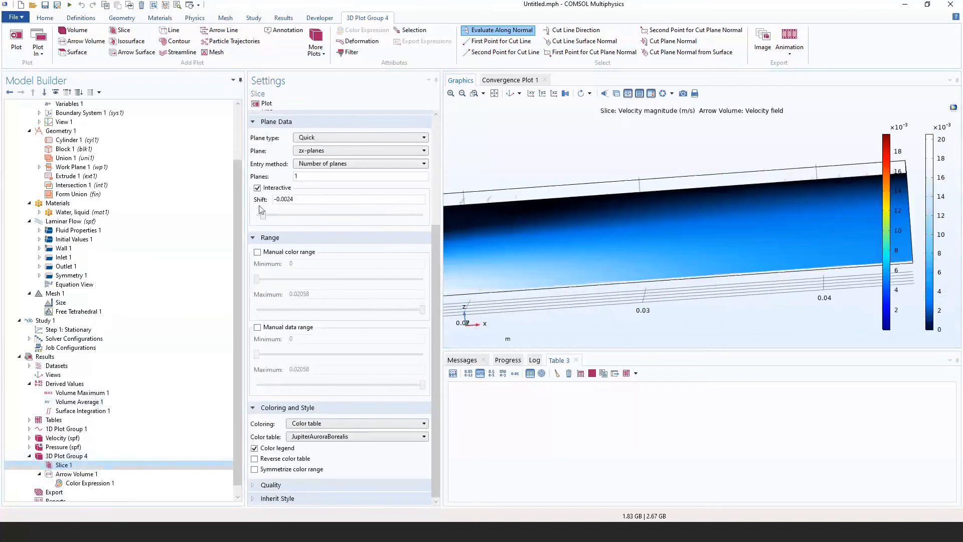
{"action": "left_click_drag", "start_coordinate": [264, 215], "coordinate": [323, 216]}
{"action": "right_click_drag", "start_coordinate": [618, 273], "coordinate": [778, 277]}
{"action": "left_click_drag", "start_coordinate": [672, 296], "coordinate": [667, 274]}
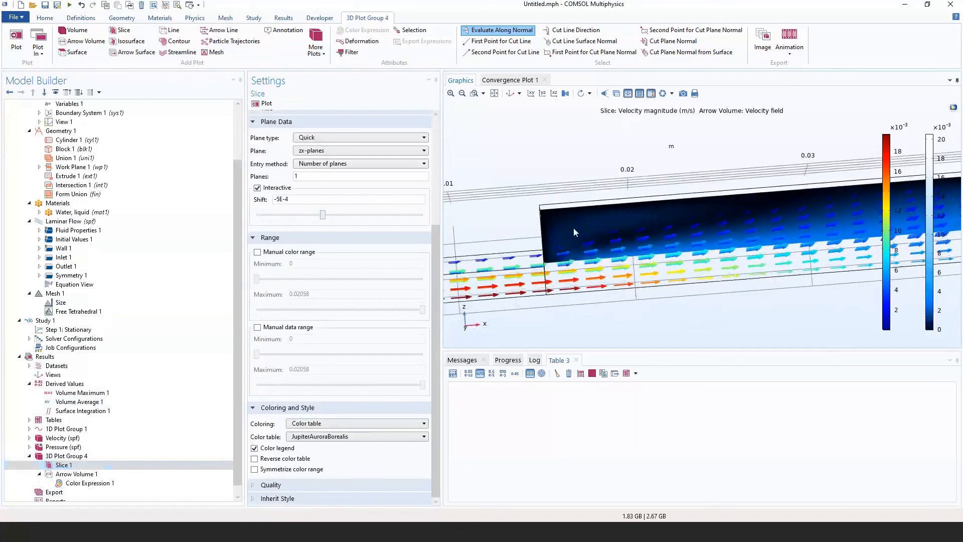
{"action": "right_click_drag", "start_coordinate": [574, 228], "coordinate": [611, 243]}
Shift the slice plane to -0.0023 and examine the slice and arrows around the step from different angles.
{"action": "left_click_drag", "start_coordinate": [327, 216], "coordinate": [266, 216]}
{"action": "left_click_drag", "start_coordinate": [630, 239], "coordinate": [611, 252]}
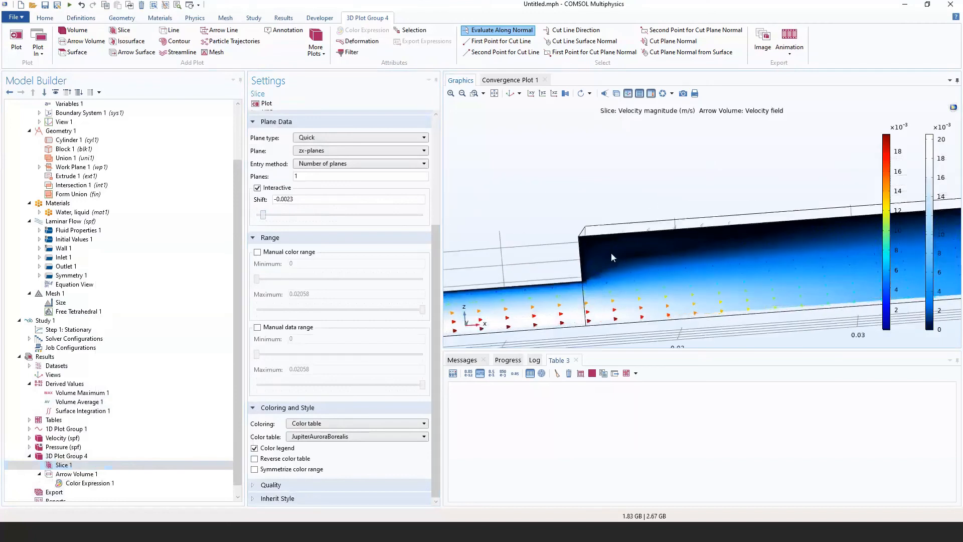
{"action": "right_click_drag", "start_coordinate": [679, 258], "coordinate": [713, 235]}
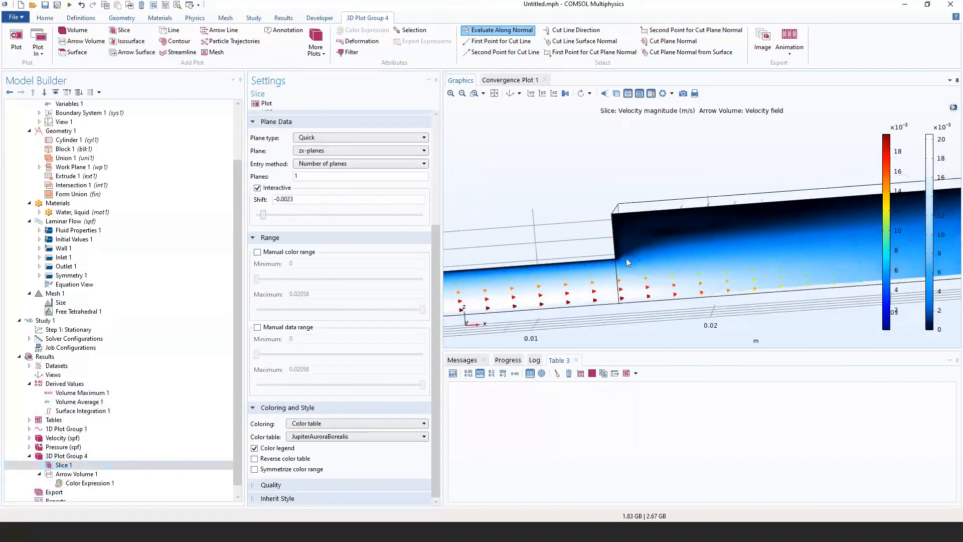
{"action": "right_click_drag", "start_coordinate": [581, 288], "coordinate": [581, 289]}
{"action": "left_click_drag", "start_coordinate": [581, 289], "coordinate": [633, 282]}
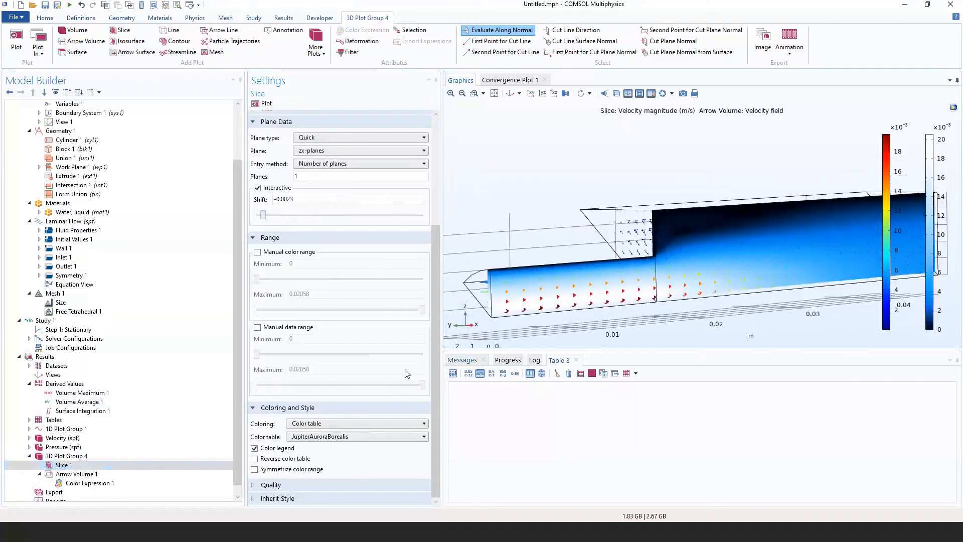
Disable the slice and arrow volume plots in 3D Plot Group 4.
{"action": "left_click", "coordinate": [116, 465]}
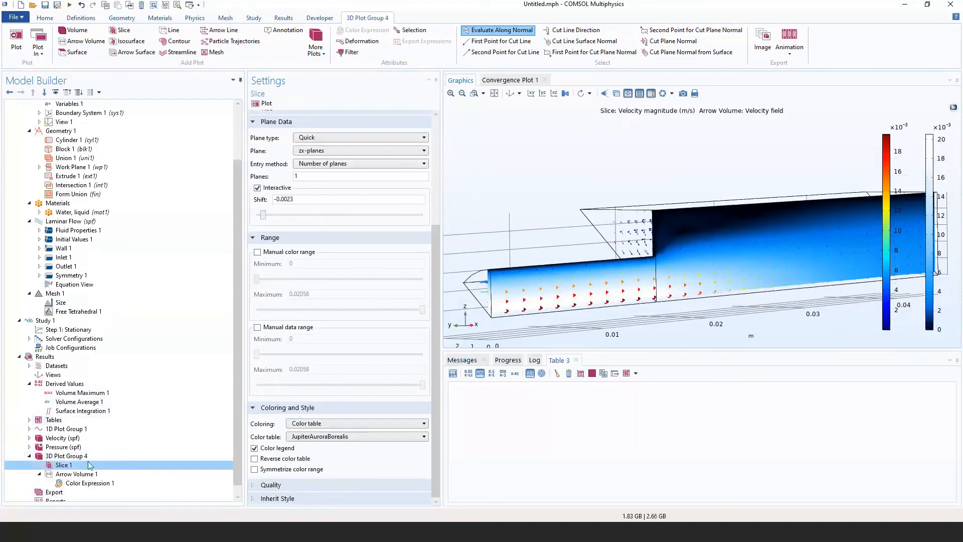
{"action": "key", "text": "F3"}
{"action": "left_click", "coordinate": [83, 474]}
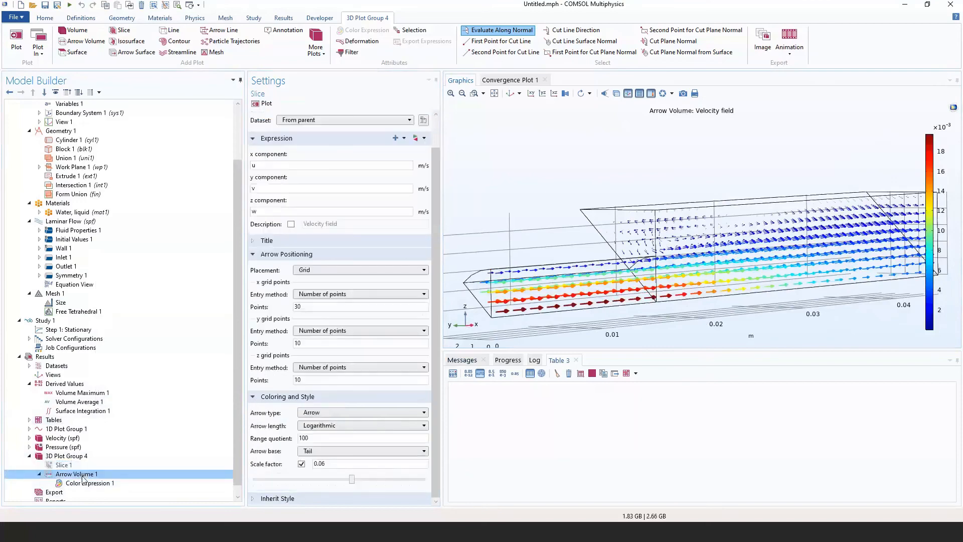
{"action": "key", "text": "F3"}
Add a streamline plot to 3D Plot Group 4.
{"action": "left_click", "coordinate": [83, 456]}
{"action": "right_click", "coordinate": [87, 456]}
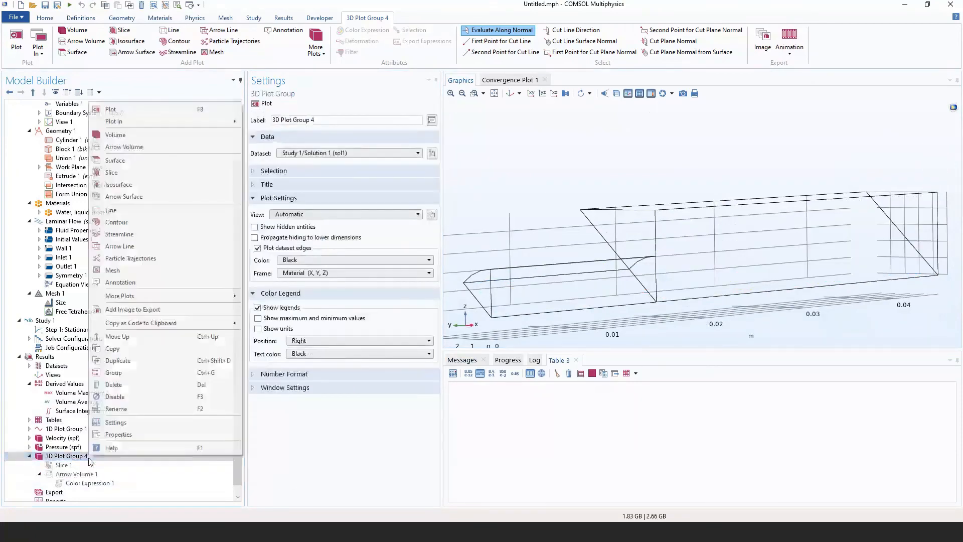
{"action": "left_click", "coordinate": [126, 235]}
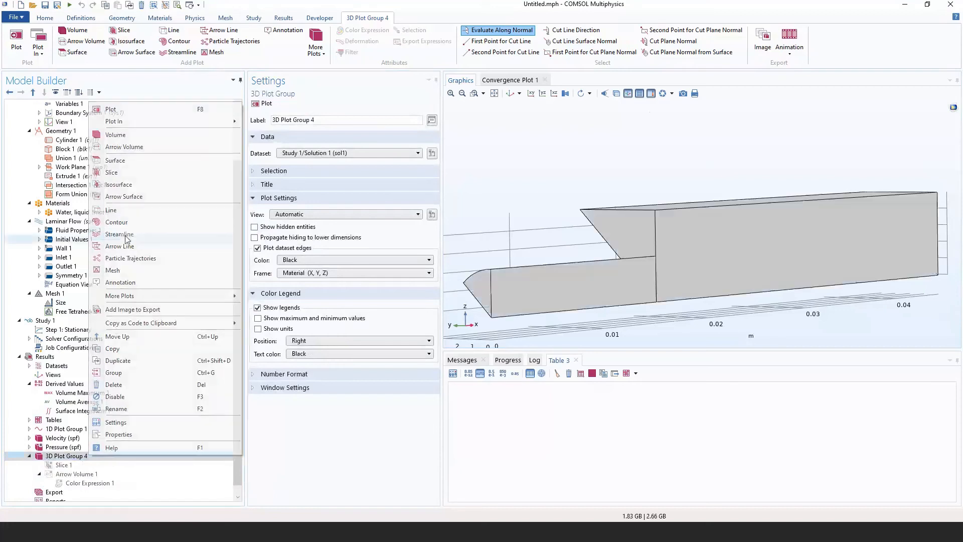
Select the inlet and outlet end faces, boundaries 1 and 10, for positioning the streamlines, and plot them.
{"action": "right_click_drag", "start_coordinate": [546, 211], "coordinate": [552, 207]}
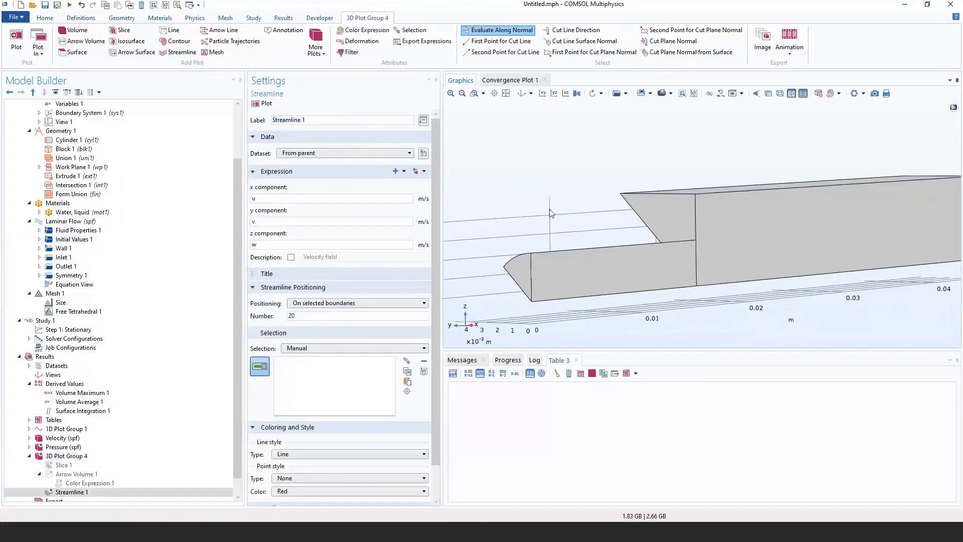
{"action": "left_click", "coordinate": [515, 274]}
{"action": "scroll", "coordinate": [562, 210], "scroll_direction": "down", "scroll_amount": 4}
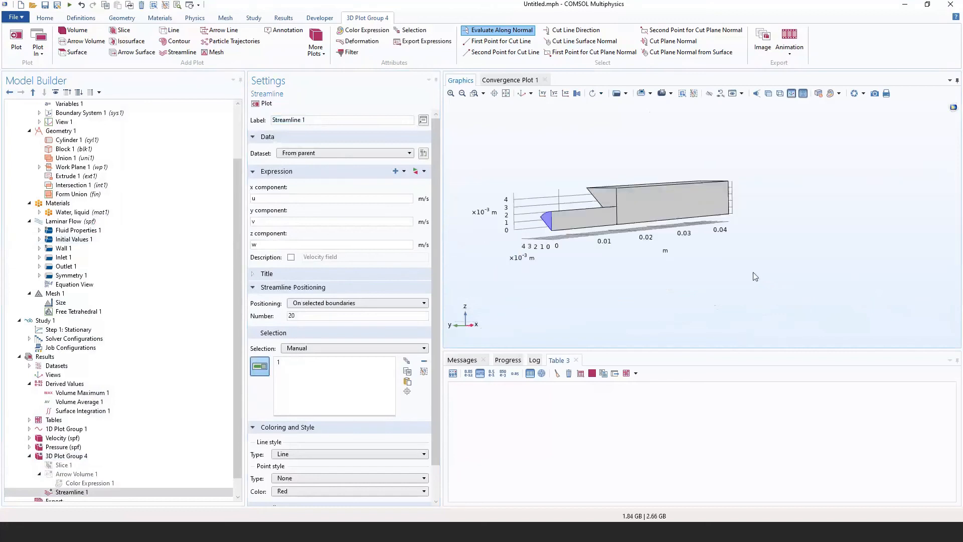
{"action": "left_click_drag", "start_coordinate": [754, 276], "coordinate": [619, 281]}
{"action": "left_click", "coordinate": [673, 227]}
{"action": "right_click_drag", "start_coordinate": [605, 312], "coordinate": [686, 314]}
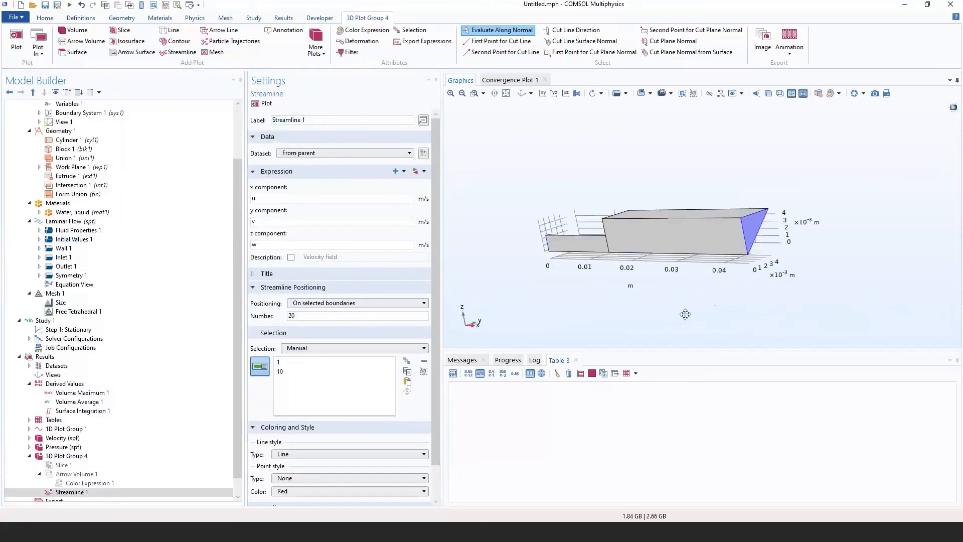
{"action": "left_click_drag", "start_coordinate": [620, 317], "coordinate": [718, 321]}
{"action": "left_click", "coordinate": [265, 104]}
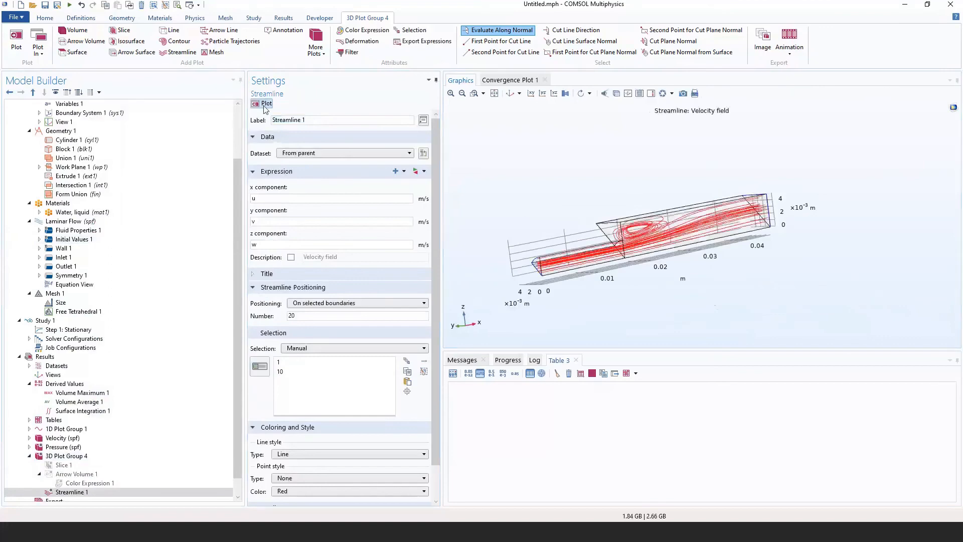
Set the number of streamlines to 50, replot and inspect the recirculation behind the expansion.
{"action": "scroll", "coordinate": [538, 209], "scroll_direction": "up", "scroll_amount": 5}
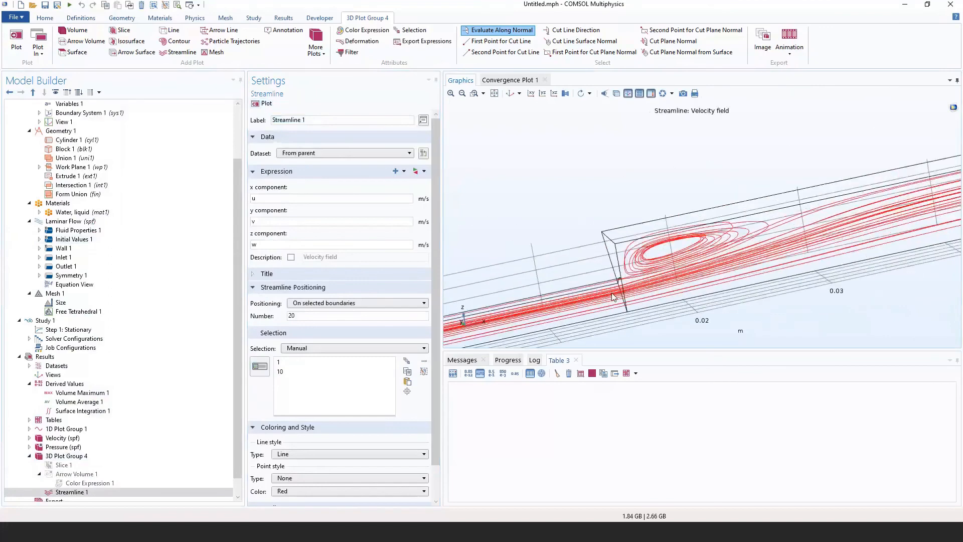
{"action": "double_click", "coordinate": [301, 315]}
{"action": "type", "text": "5"}
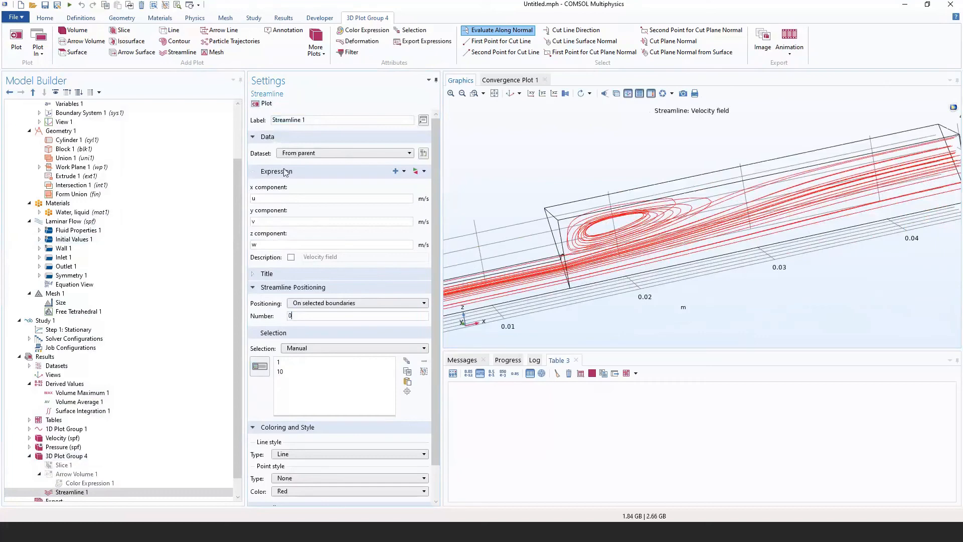
{"action": "type", "text": "0"}
{"action": "left_click", "coordinate": [263, 103]}
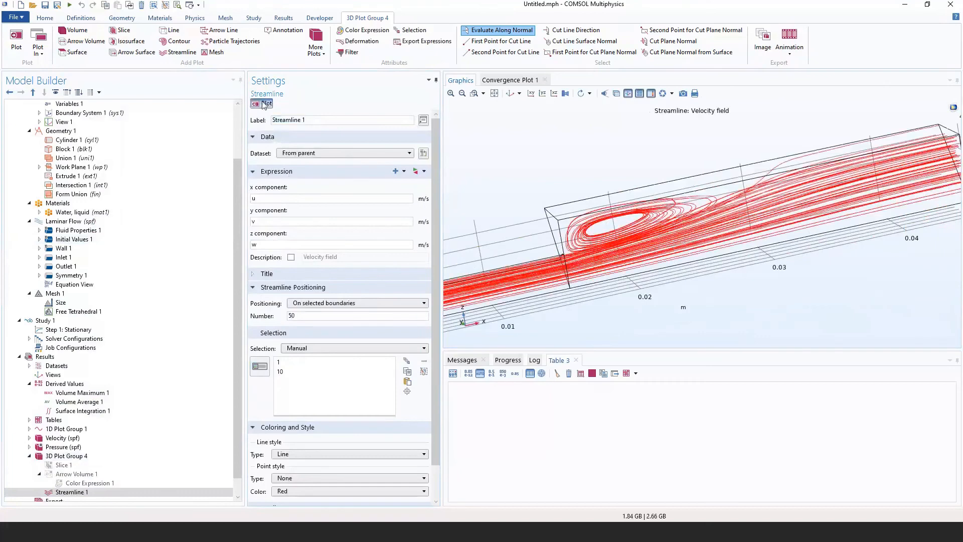
{"action": "left_click_drag", "start_coordinate": [554, 243], "coordinate": [481, 299]}
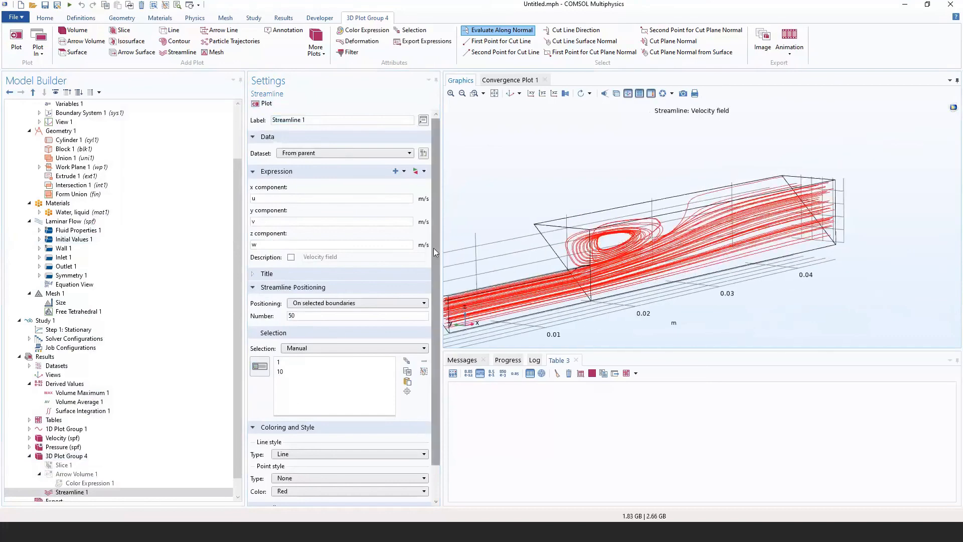
Set the streamline point style to Arrow and replot.
{"action": "scroll", "coordinate": [415, 337], "scroll_direction": "down", "scroll_amount": 2}
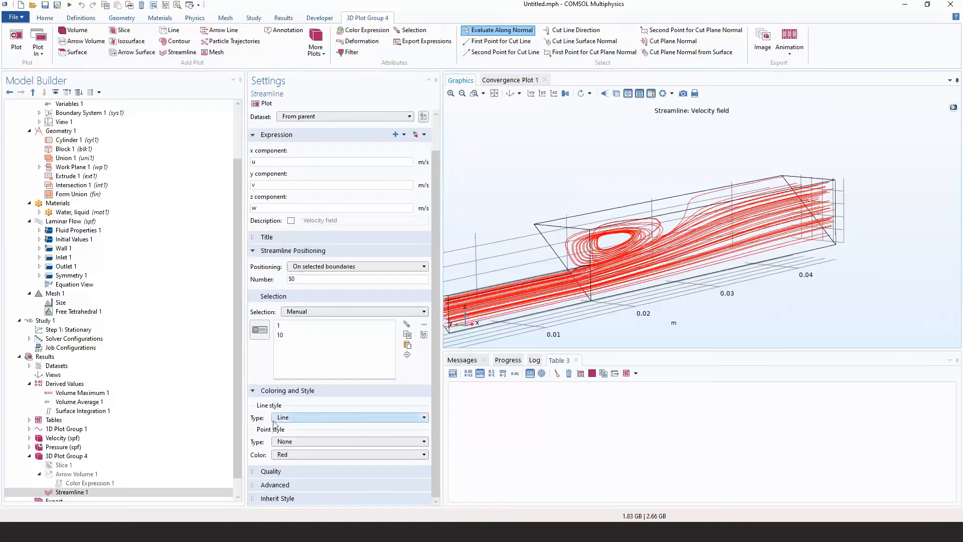
{"action": "left_click", "coordinate": [314, 441]}
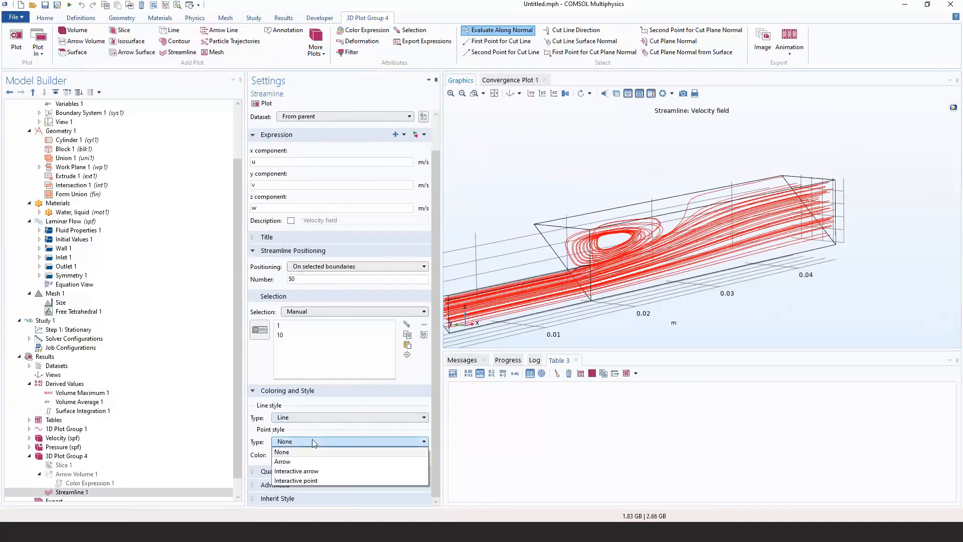
{"action": "left_click", "coordinate": [283, 462]}
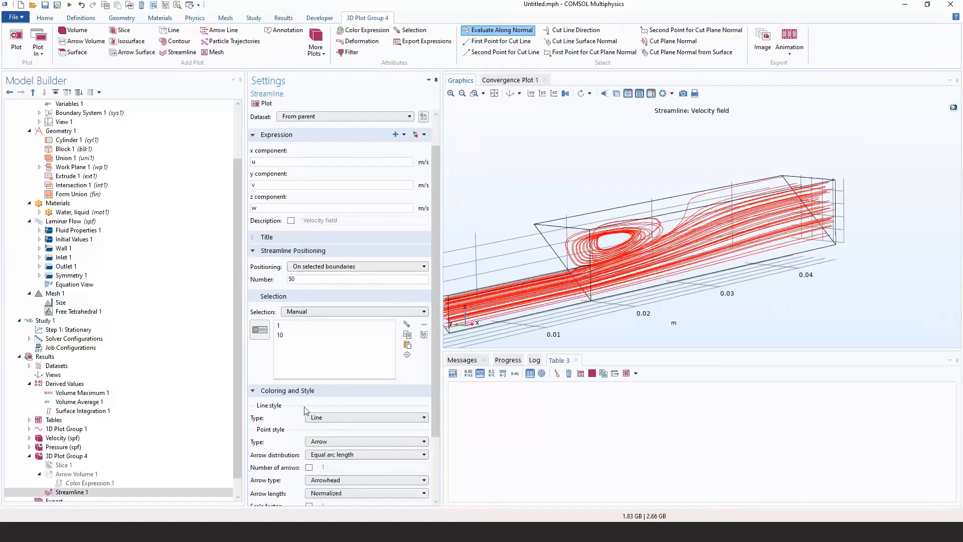
{"action": "left_click", "coordinate": [264, 105]}
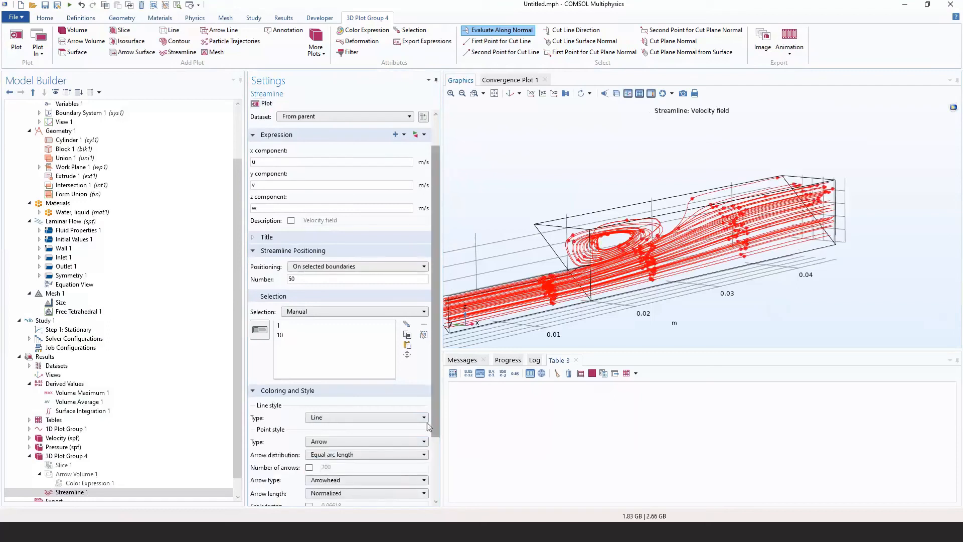
Set the streamline line style to None and replot so that only the arrowheads are drawn.
{"action": "scroll", "coordinate": [344, 434], "scroll_direction": "down", "scroll_amount": 3}
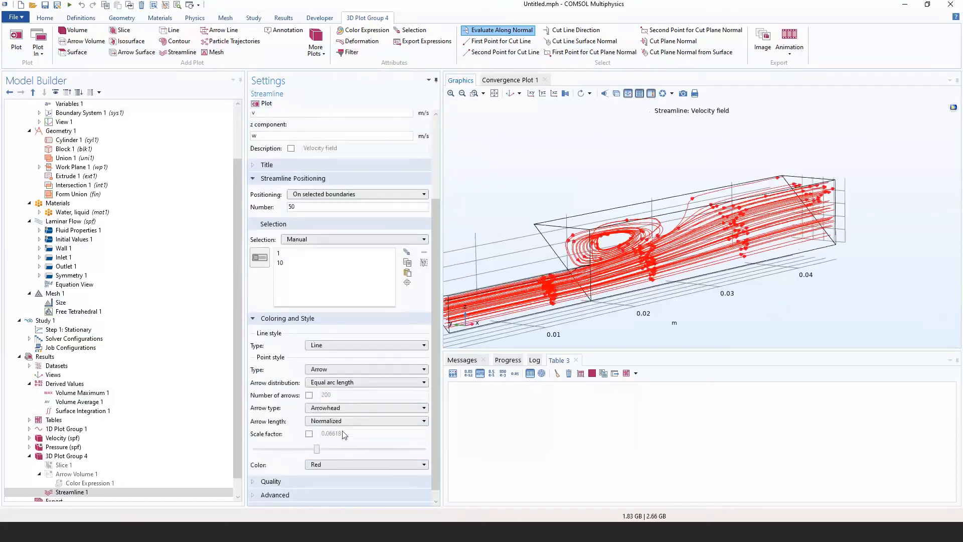
{"action": "left_click", "coordinate": [350, 347]}
{"action": "left_click", "coordinate": [339, 355]}
{"action": "left_click", "coordinate": [259, 105]}
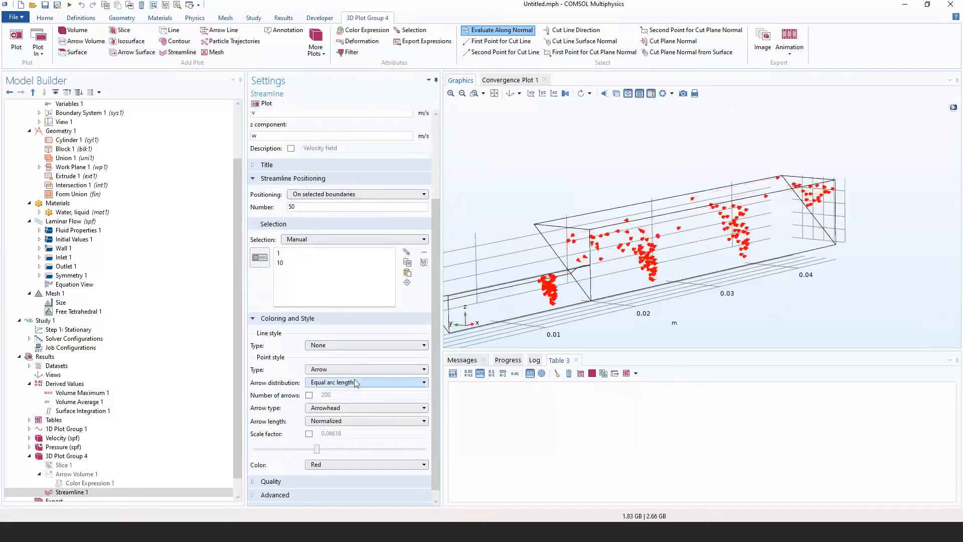
Try the Equal time arrow distribution for the streamline arrows and replot.
{"action": "left_click", "coordinate": [400, 383]}
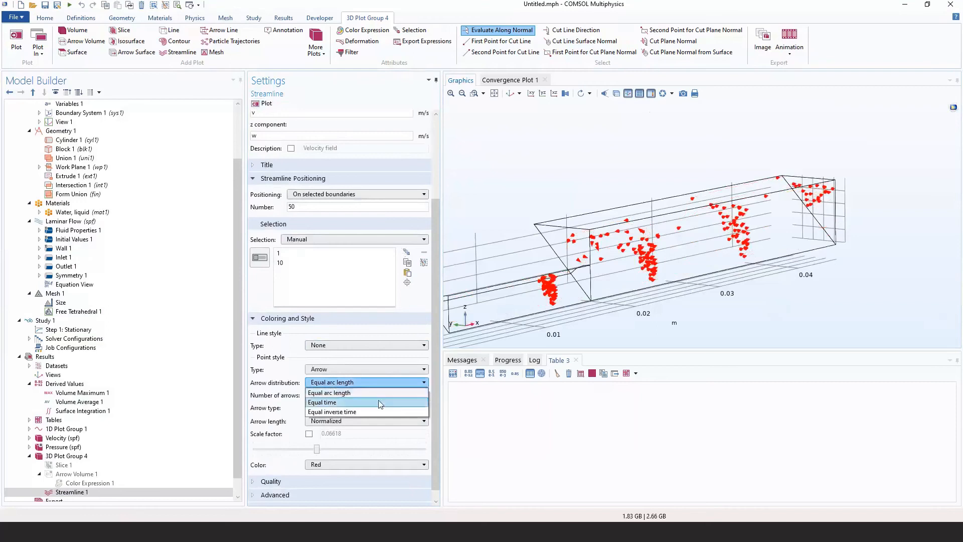
{"action": "left_click", "coordinate": [391, 392]}
{"action": "left_click", "coordinate": [261, 111]}
{"action": "left_click", "coordinate": [259, 103]}
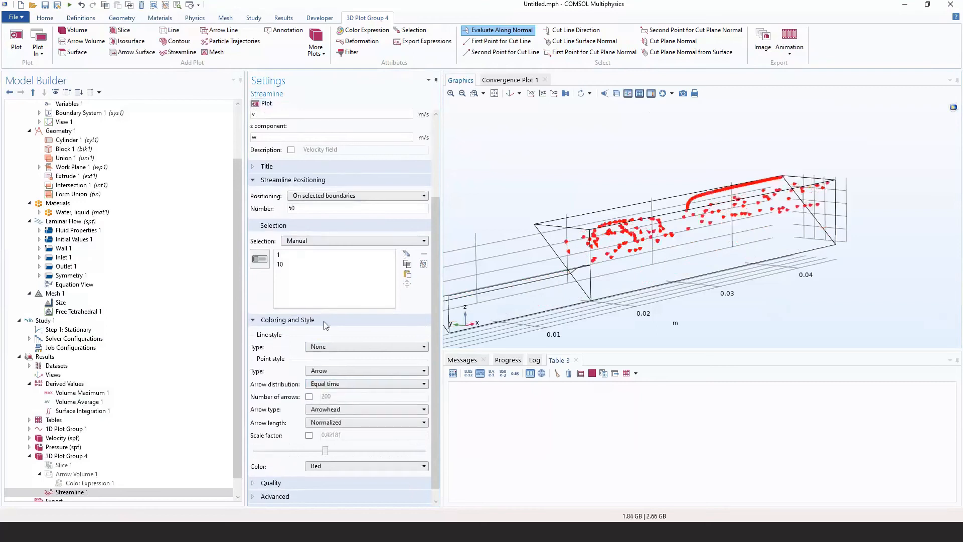
Return the arrow distribution to Equal arc length and replot the streamline arrows.
{"action": "left_click", "coordinate": [347, 384]}
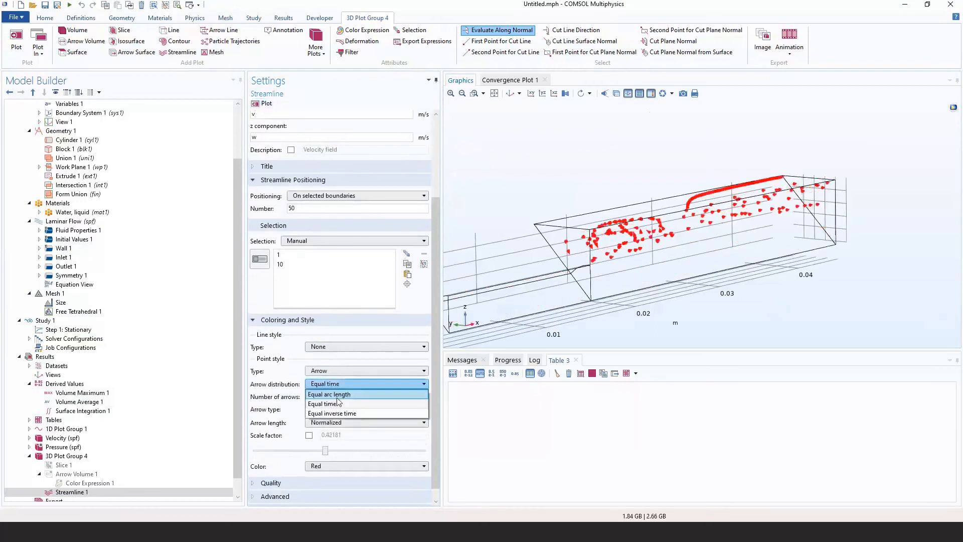
{"action": "left_click", "coordinate": [331, 394]}
{"action": "left_click", "coordinate": [260, 104]}
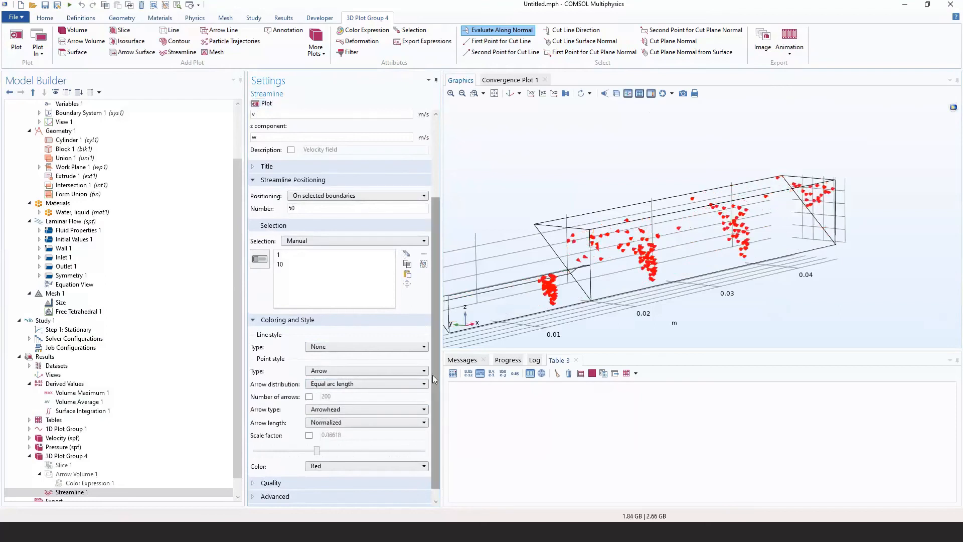
Change the streamline point style to Interactive arrow.
{"action": "scroll", "coordinate": [435, 380], "scroll_direction": "down", "scroll_amount": 1}
{"action": "left_click", "coordinate": [391, 359]}
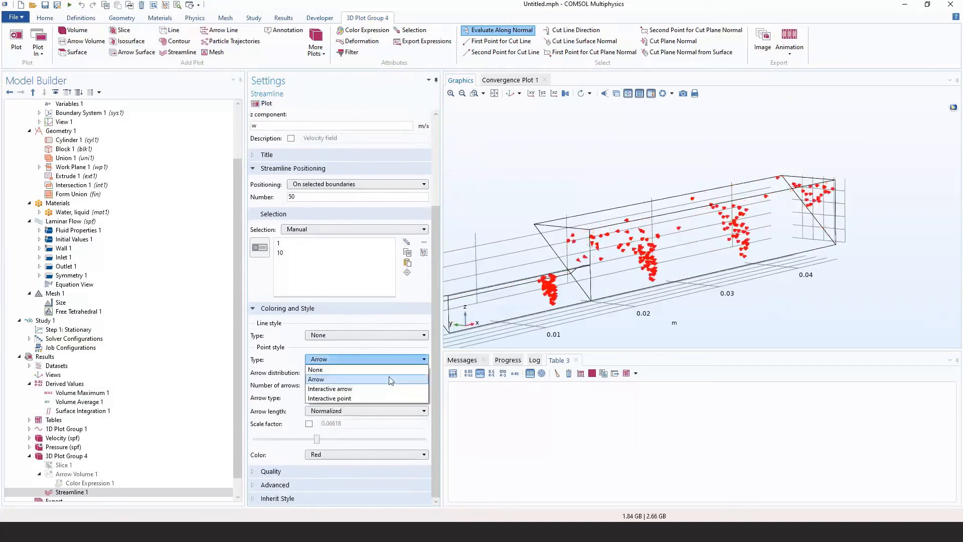
{"action": "left_click", "coordinate": [341, 390]}
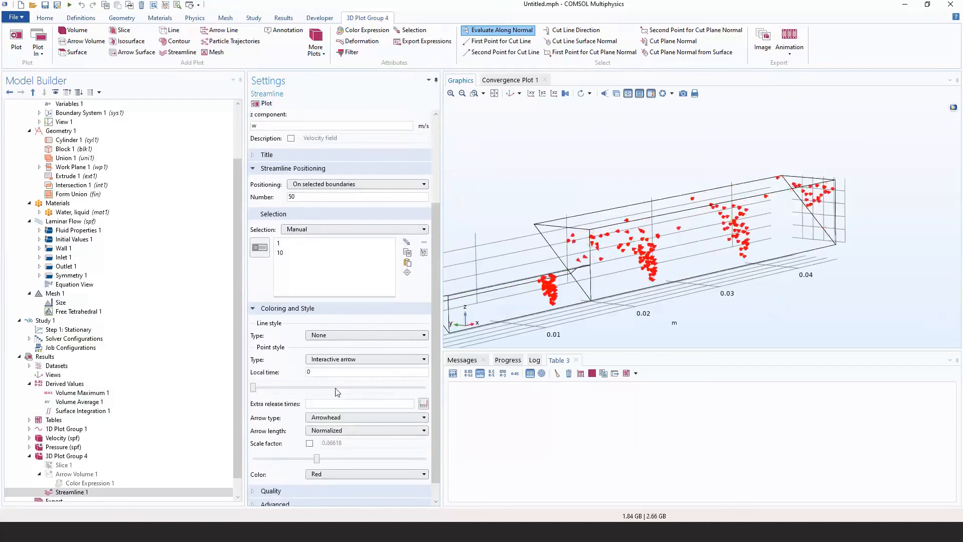
Replot the streamlines with interactive arrows and set their arrow length to Logarithmic.
{"action": "left_click", "coordinate": [265, 102]}
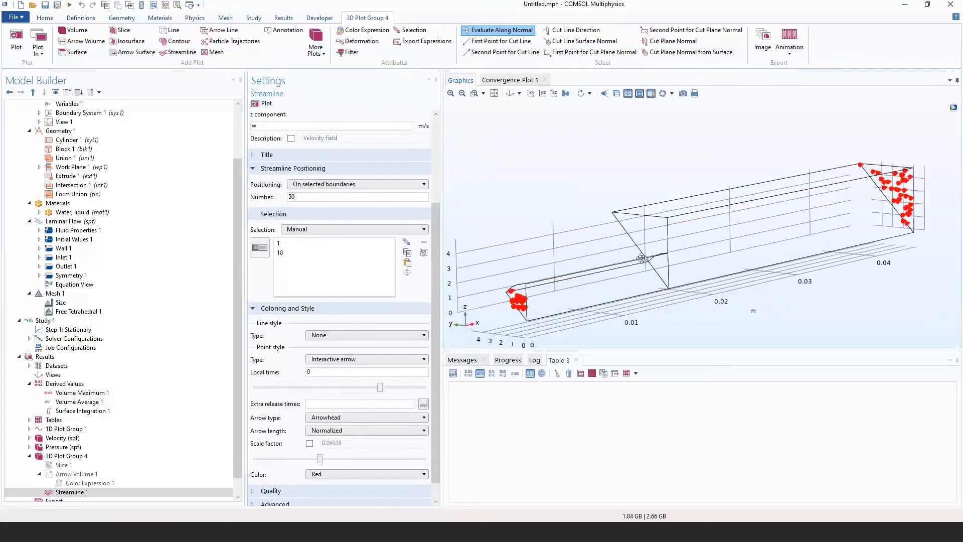
{"action": "left_click", "coordinate": [338, 431]}
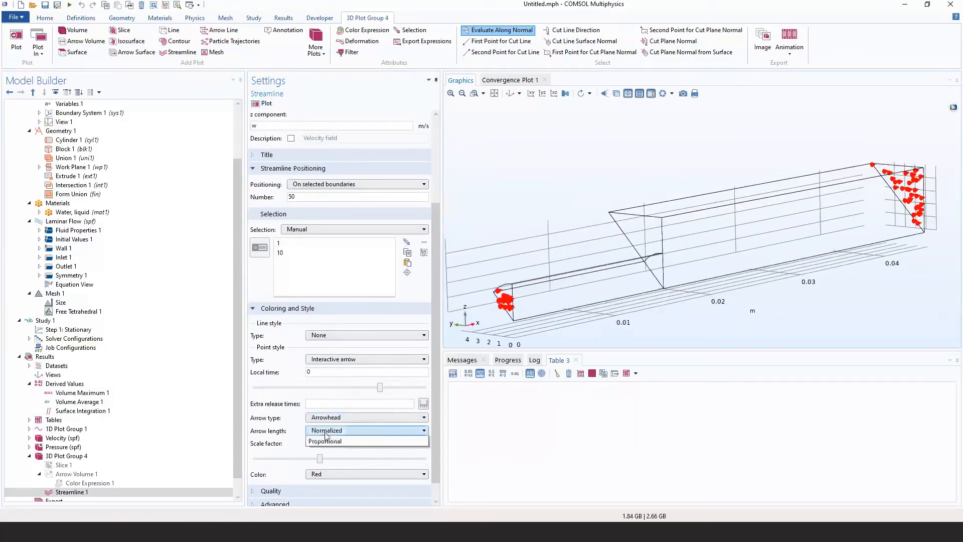
{"action": "left_click", "coordinate": [327, 448]}
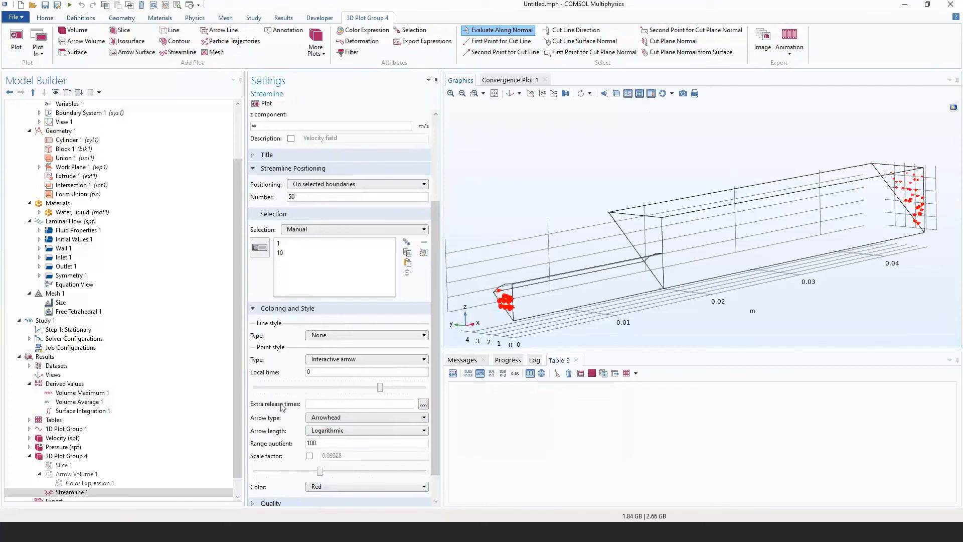
Add a Color Expression to Streamline 1 so the arrowheads are colored by velocity magnitude.
{"action": "scroll", "coordinate": [85, 472], "scroll_direction": "down", "scroll_amount": 2}
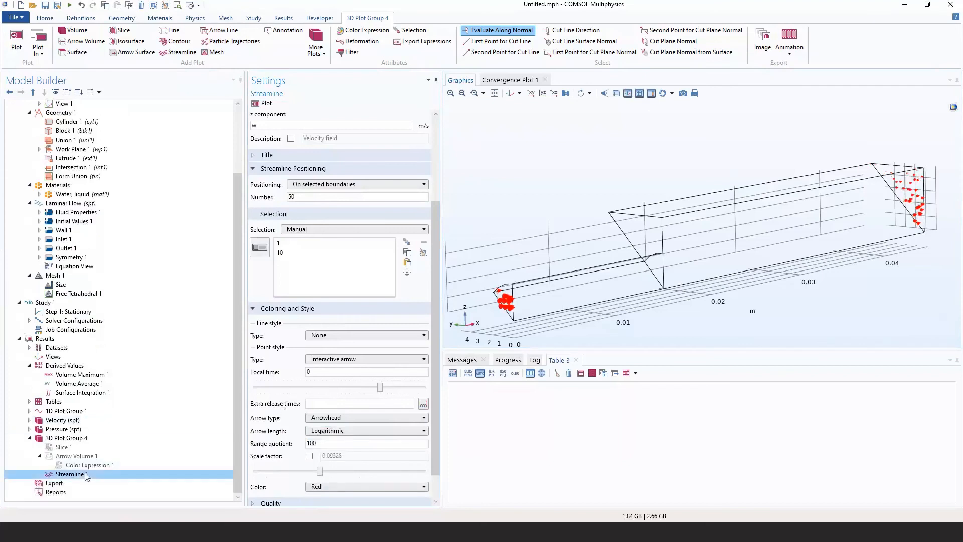
{"action": "right_click", "coordinate": [85, 474]}
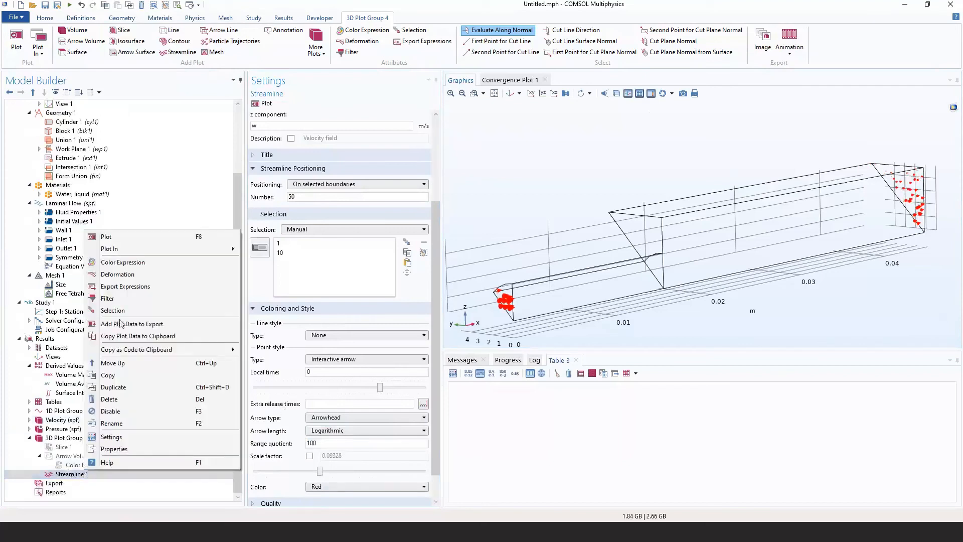
{"action": "left_click", "coordinate": [124, 262]}
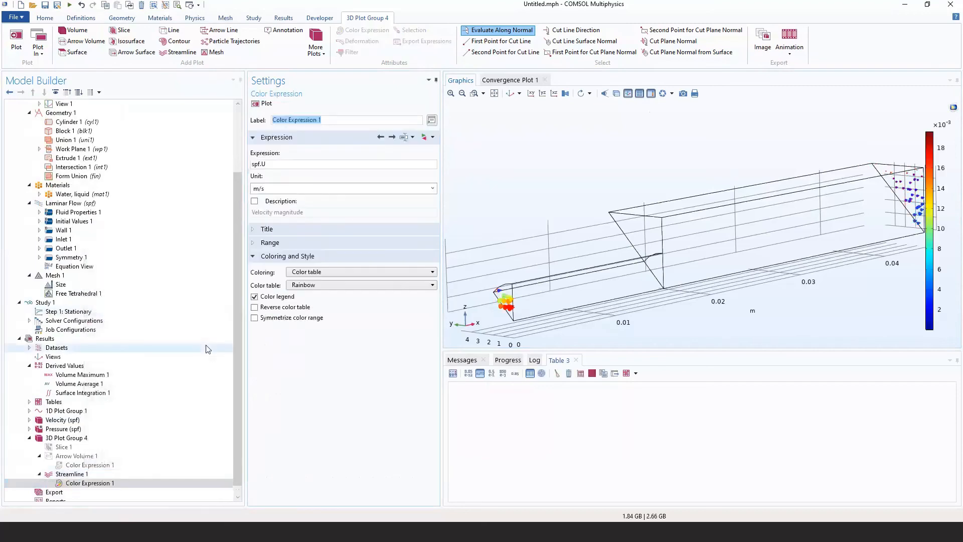
Move the streamline arrows through the channel by varying the local time to -4.5 and on to -13.5.
{"action": "left_click", "coordinate": [70, 475]}
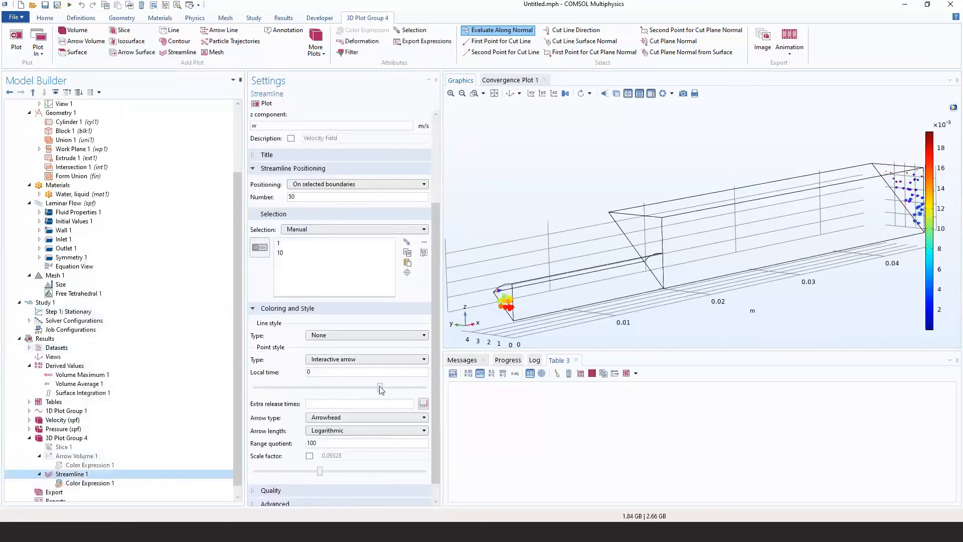
{"action": "left_click_drag", "start_coordinate": [380, 388], "coordinate": [346, 387]}
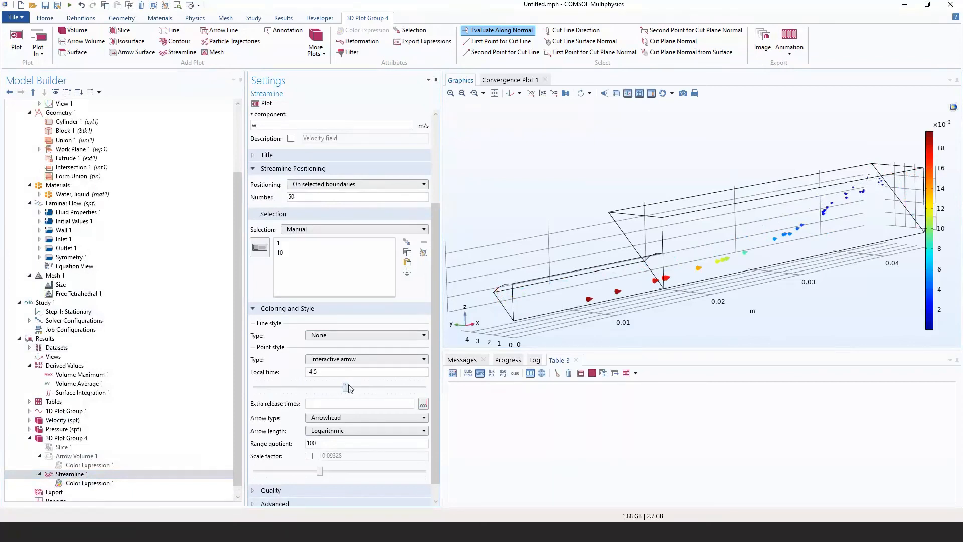
{"action": "left_click_drag", "start_coordinate": [347, 387], "coordinate": [277, 391]}
Set the line style of Streamline 1 to Line and replot the colored streamlines.
{"action": "left_click", "coordinate": [326, 335]}
{"action": "left_click", "coordinate": [326, 355]}
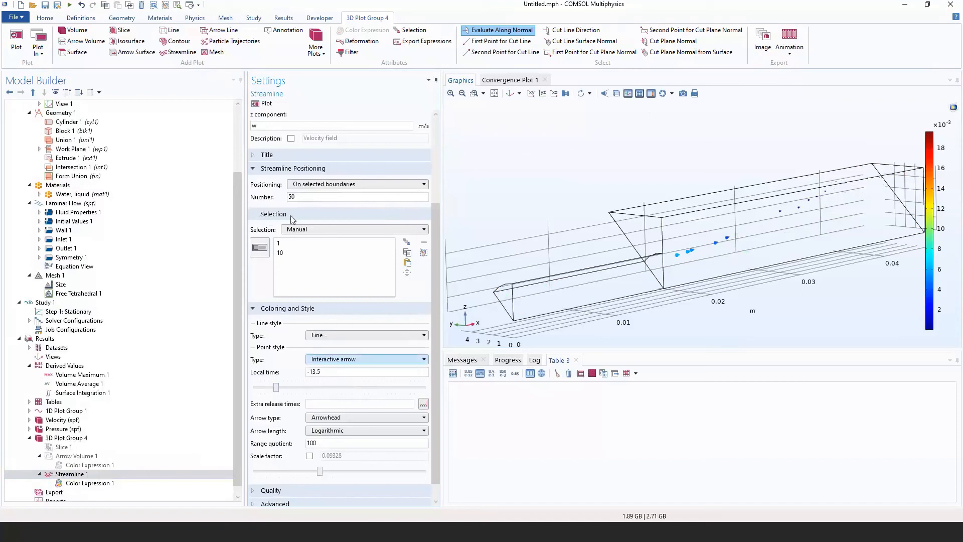
{"action": "left_click", "coordinate": [261, 103]}
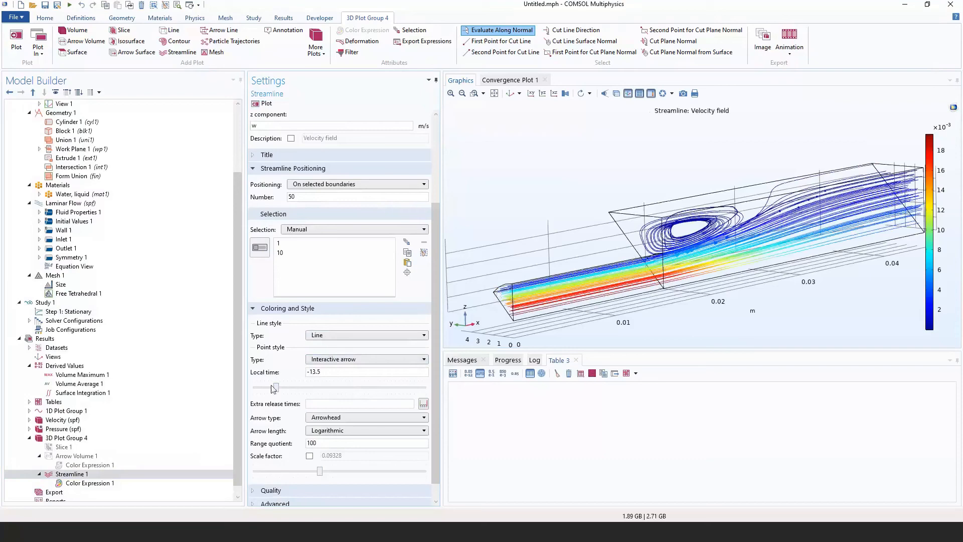
Sweep the arrows' local time back and forth up to its maximum to examine their motion along the streamlines.
{"action": "left_click_drag", "start_coordinate": [276, 388], "coordinate": [260, 389]}
{"action": "left_click_drag", "start_coordinate": [253, 387], "coordinate": [284, 387]}
{"action": "scroll", "coordinate": [743, 275], "scroll_direction": "up", "scroll_amount": 3}
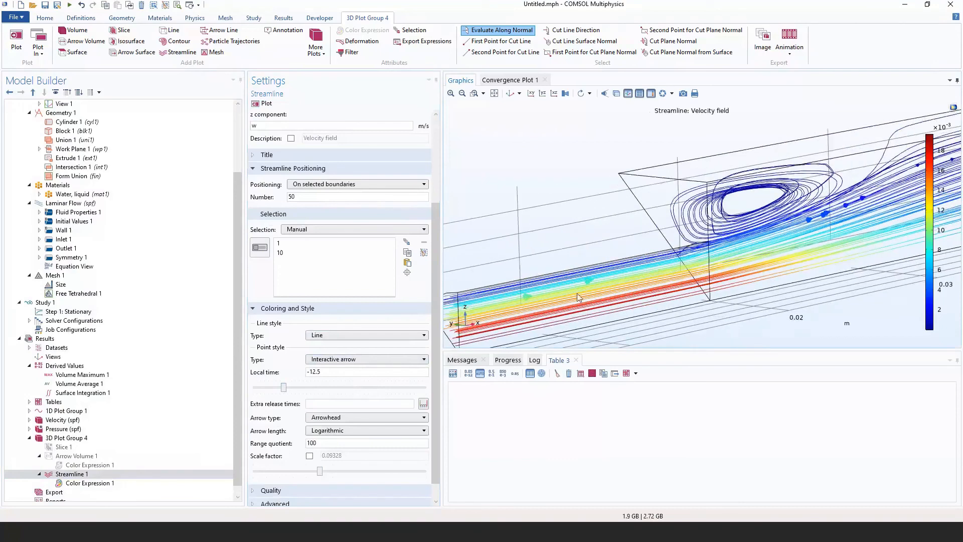
{"action": "left_click_drag", "start_coordinate": [284, 387], "coordinate": [443, 391]}
Change the streamline point style to Interactive point and move the points to local time 6.16395.
{"action": "left_click", "coordinate": [372, 368]}
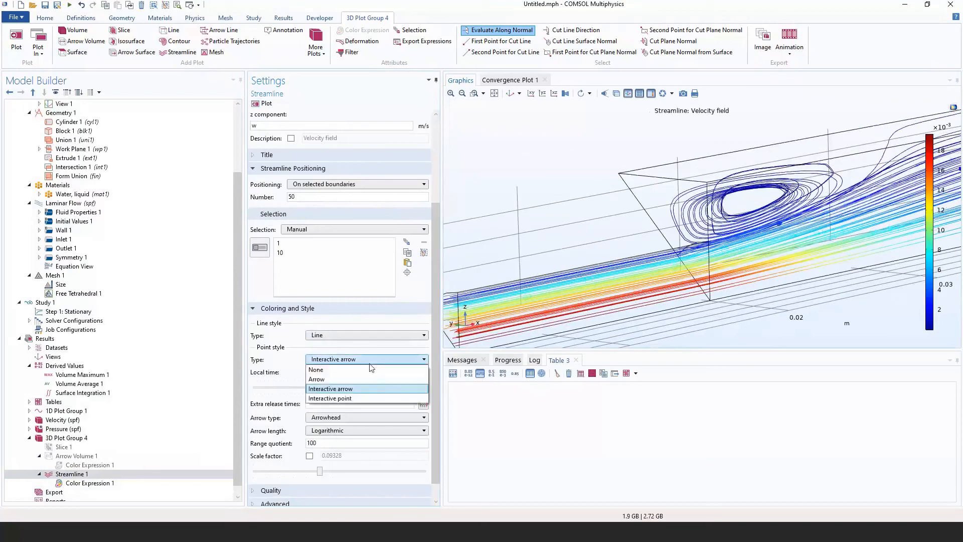
{"action": "left_click", "coordinate": [425, 403]}
{"action": "mouse_move", "coordinate": [426, 403]}
{"action": "left_mouse_down"}
{"action": "mouse_move", "coordinate": [295, 402]}
{"action": "mouse_move", "coordinate": [435, 398]}
{"action": "left_mouse_up"}
{"action": "scroll", "coordinate": [216, 366], "scroll_direction": "down", "scroll_amount": 1}
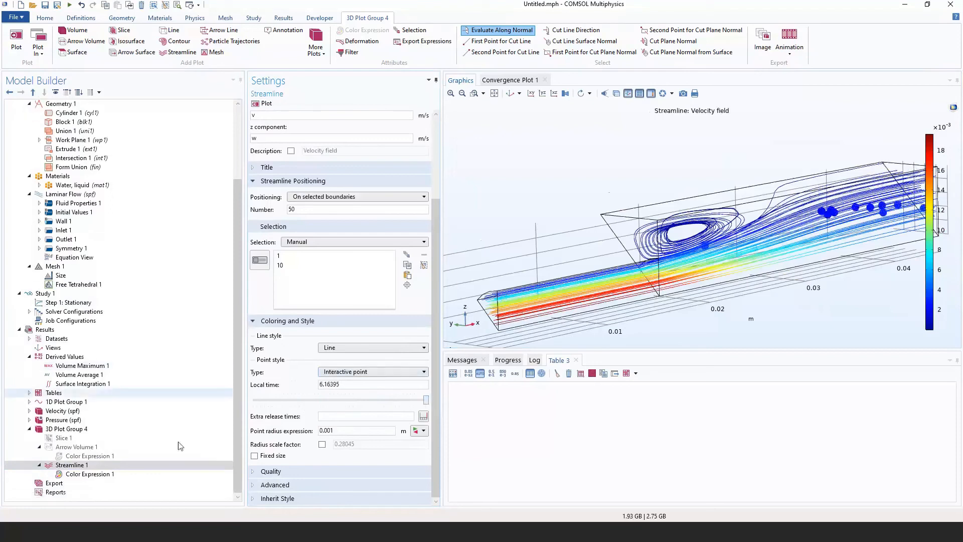
Disable the Streamline 1 plot in 3D Plot Group 4.
{"action": "right_click", "coordinate": [135, 465]}
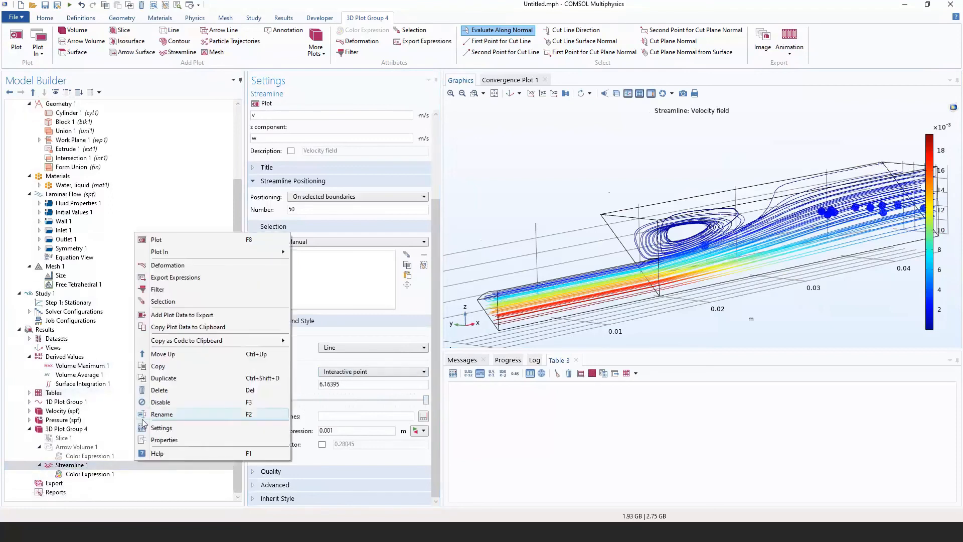
{"action": "left_click", "coordinate": [179, 401]}
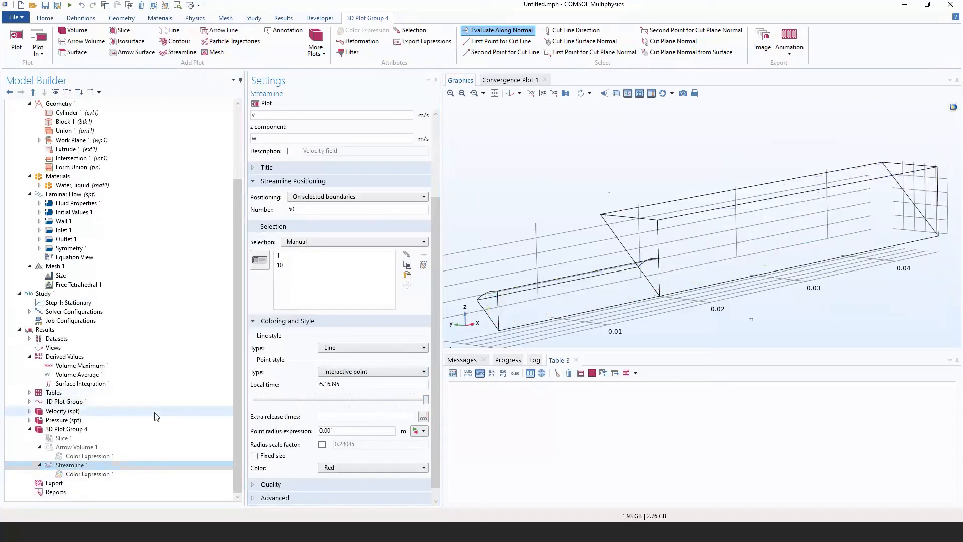
Plot the Study 1/Solution 1 dataset and examine its full 3D geometry from different angles.
{"action": "left_click", "coordinate": [29, 339]}
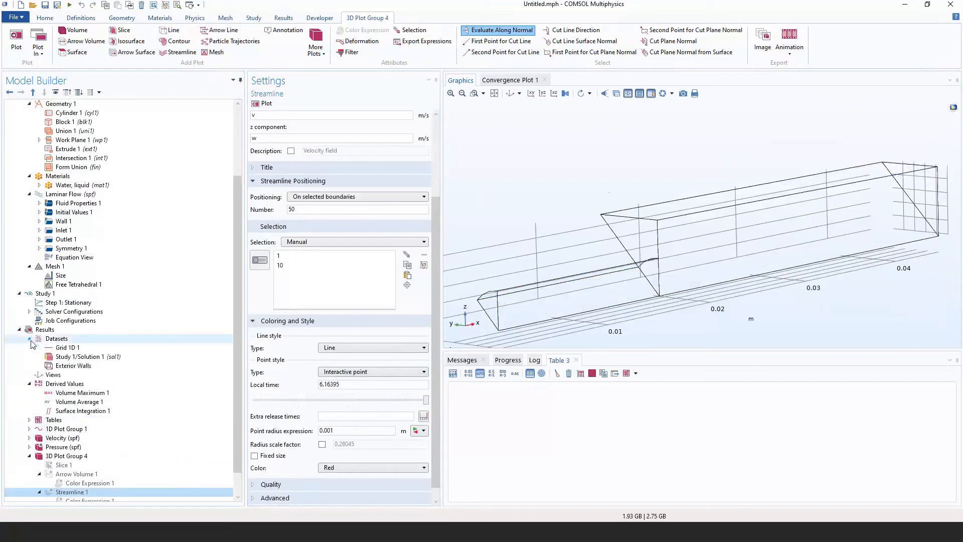
{"action": "left_click", "coordinate": [65, 357]}
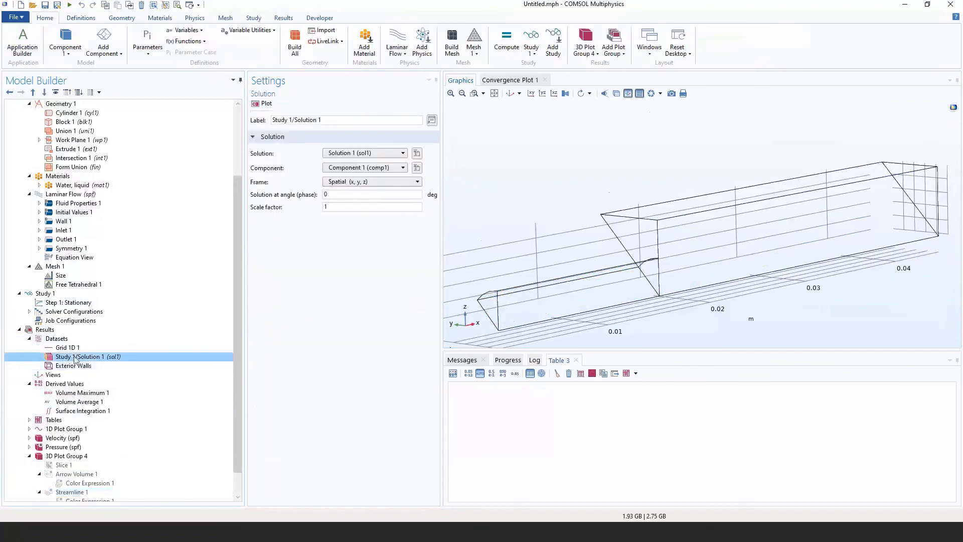
{"action": "left_click", "coordinate": [263, 103]}
{"action": "left_click_drag", "start_coordinate": [633, 220], "coordinate": [722, 221]}
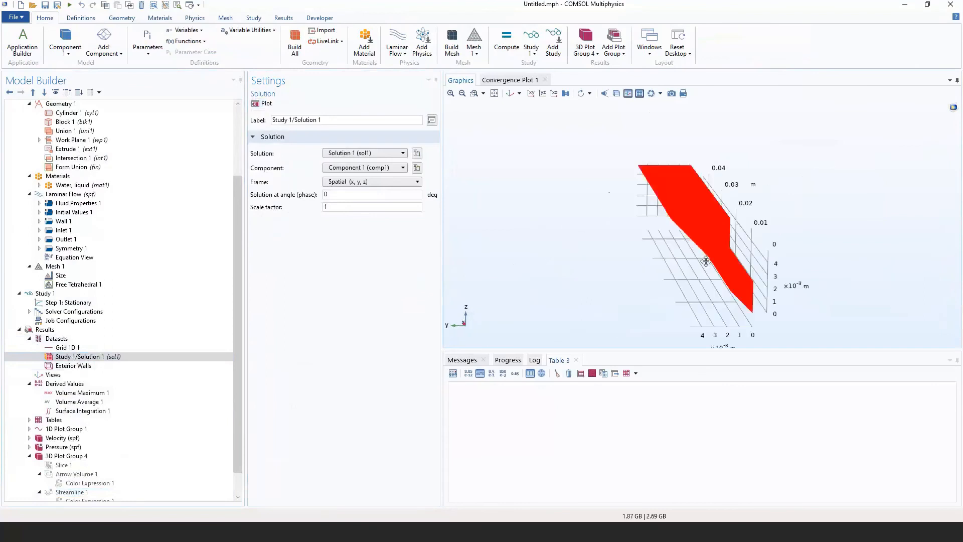
{"action": "left_click_drag", "start_coordinate": [719, 319], "coordinate": [602, 273]}
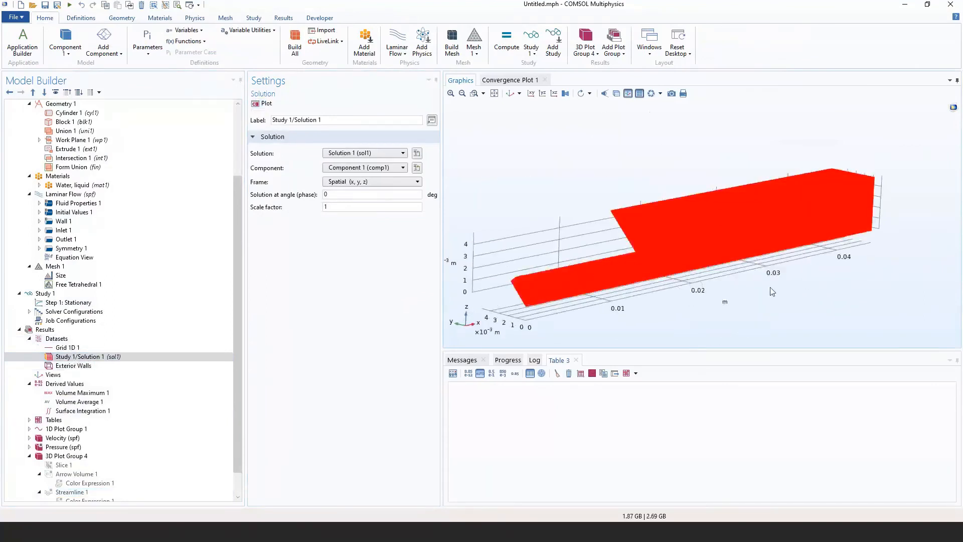
Add a Cut Plane dataset to the results and plot its default yz-plane.
{"action": "right_click", "coordinate": [57, 344]}
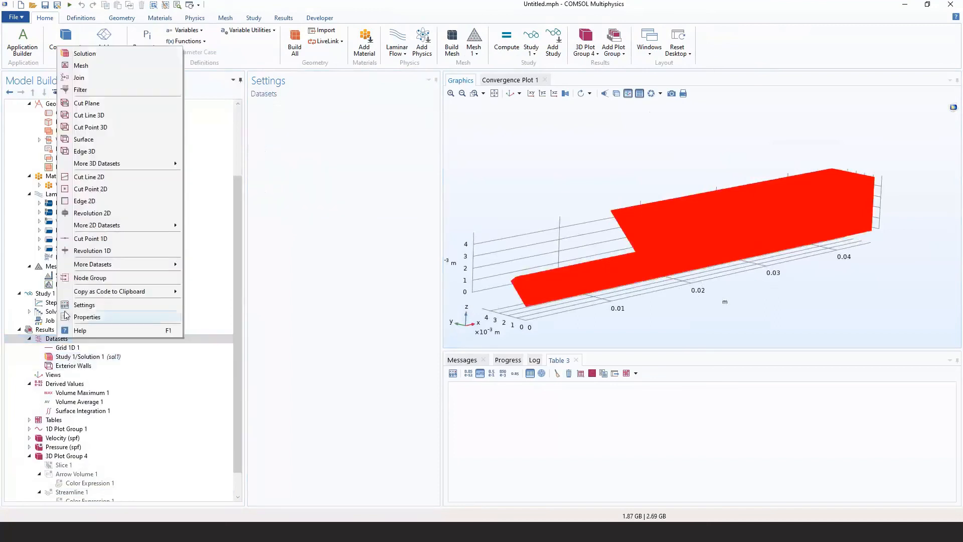
{"action": "left_click", "coordinate": [86, 104]}
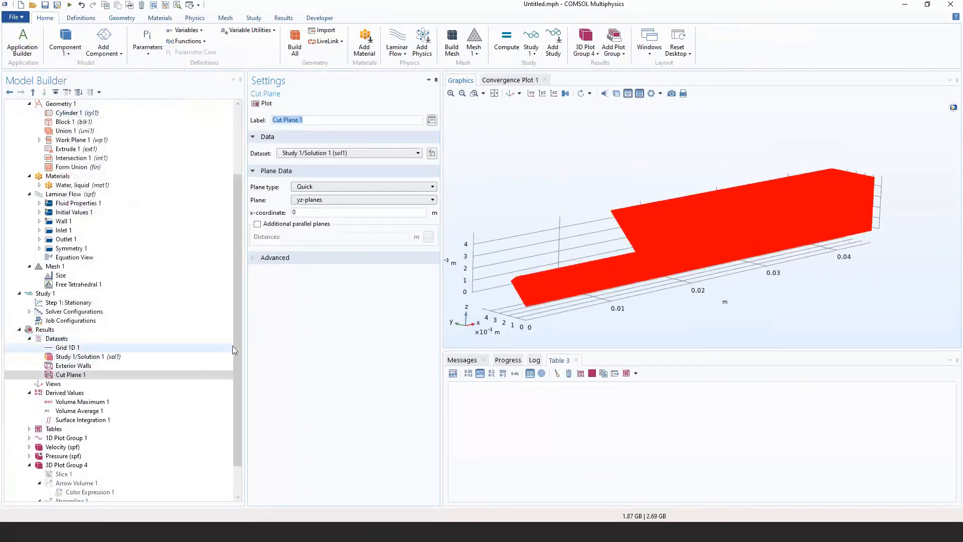
{"action": "left_click", "coordinate": [265, 104]}
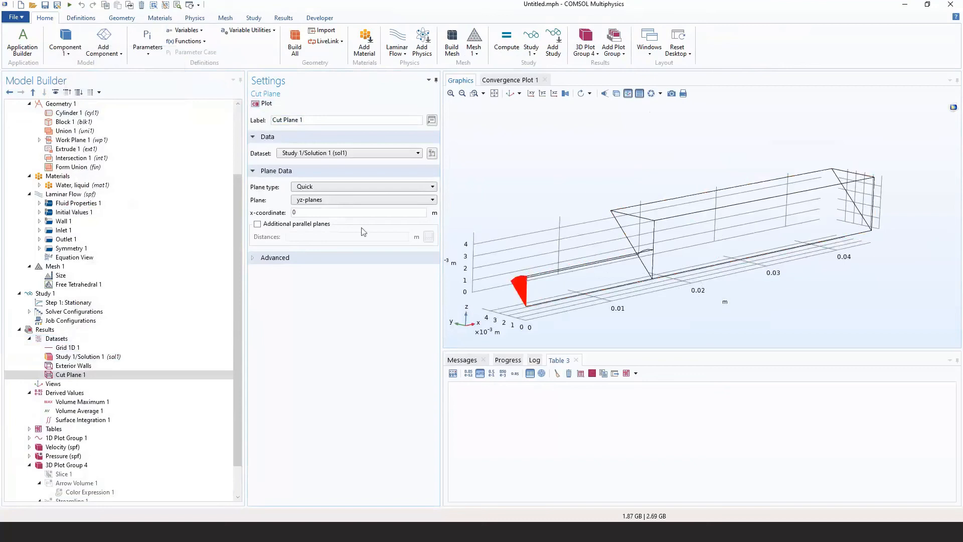
Set the cut plane to zx-planes, plot it on the geometry, and keep Study 1/Solution 1 as its dataset.
{"action": "left_click", "coordinate": [364, 199]}
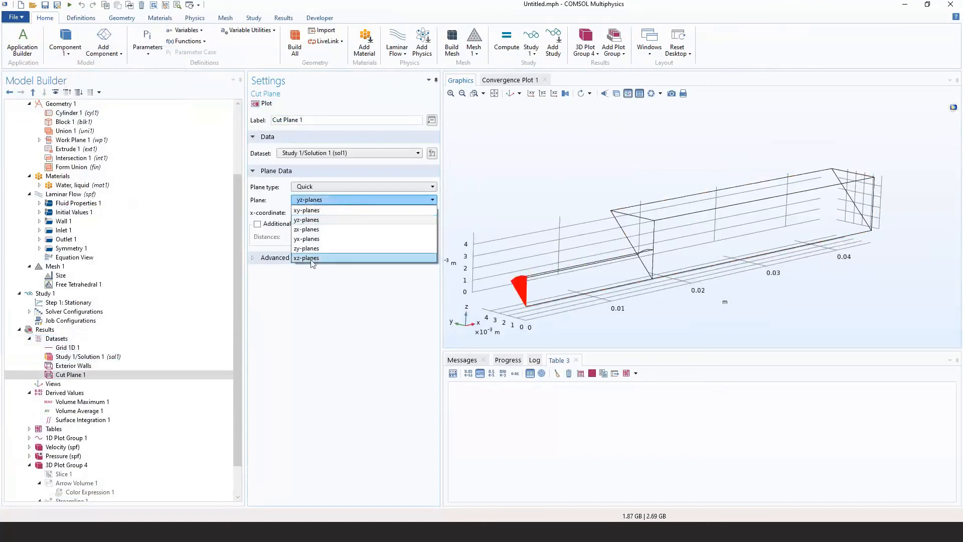
{"action": "left_click", "coordinate": [307, 229]}
{"action": "left_click", "coordinate": [264, 104]}
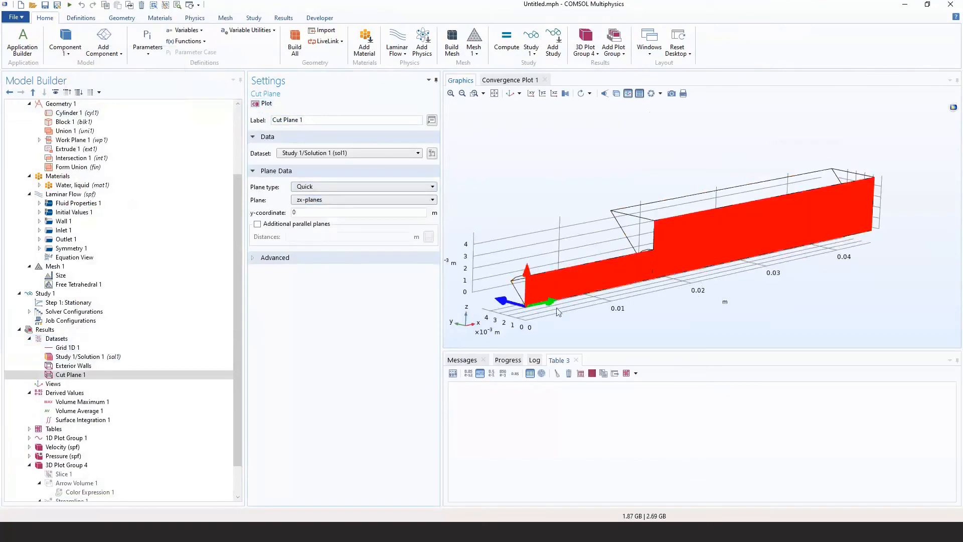
{"action": "left_click_drag", "start_coordinate": [665, 301], "coordinate": [695, 251]}
{"action": "left_click_drag", "start_coordinate": [551, 255], "coordinate": [520, 225]}
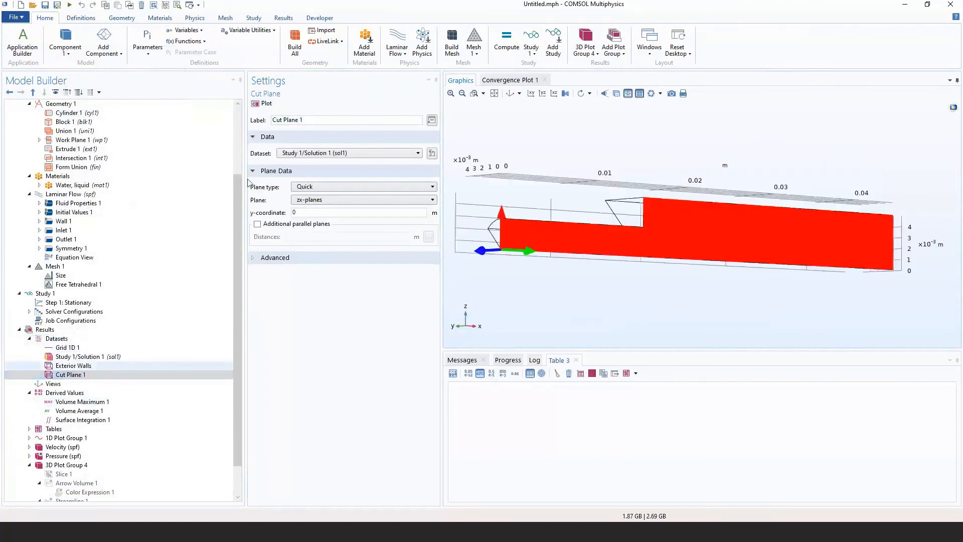
{"action": "left_click", "coordinate": [289, 153]}
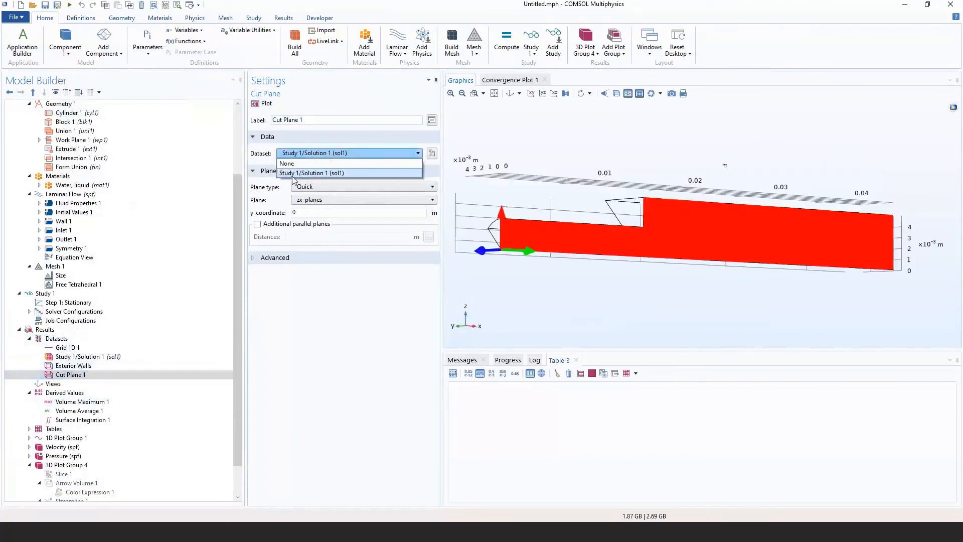
{"action": "left_click", "coordinate": [296, 173]}
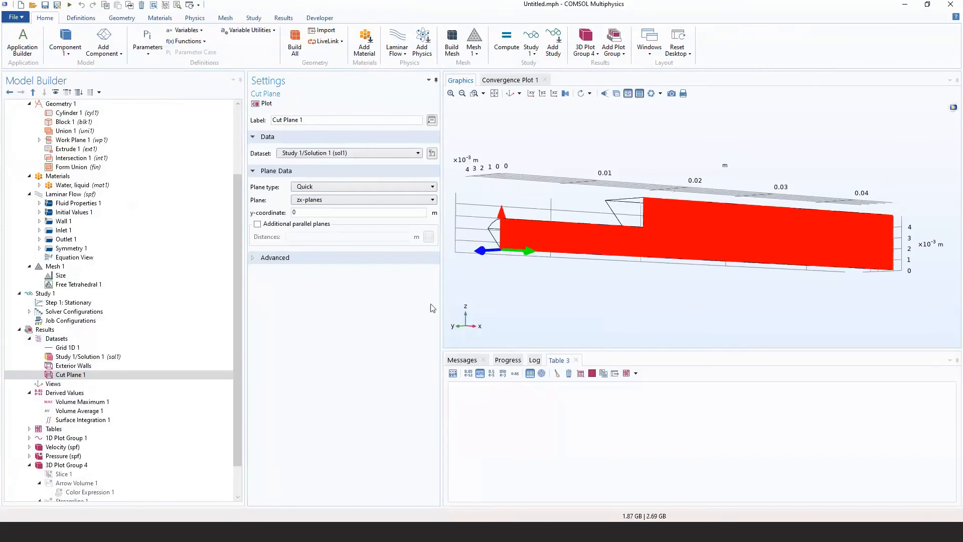
Add a 2D plot group to the results with a surface plot of the velocity magnitude spf.U.
{"action": "scroll", "coordinate": [239, 238], "scroll_direction": "down", "scroll_amount": 2}
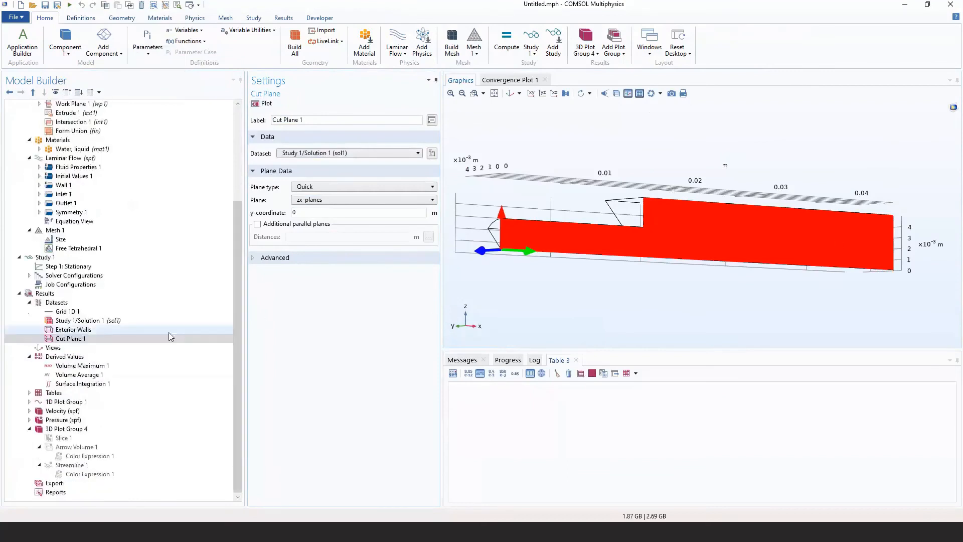
{"action": "right_click", "coordinate": [46, 295]}
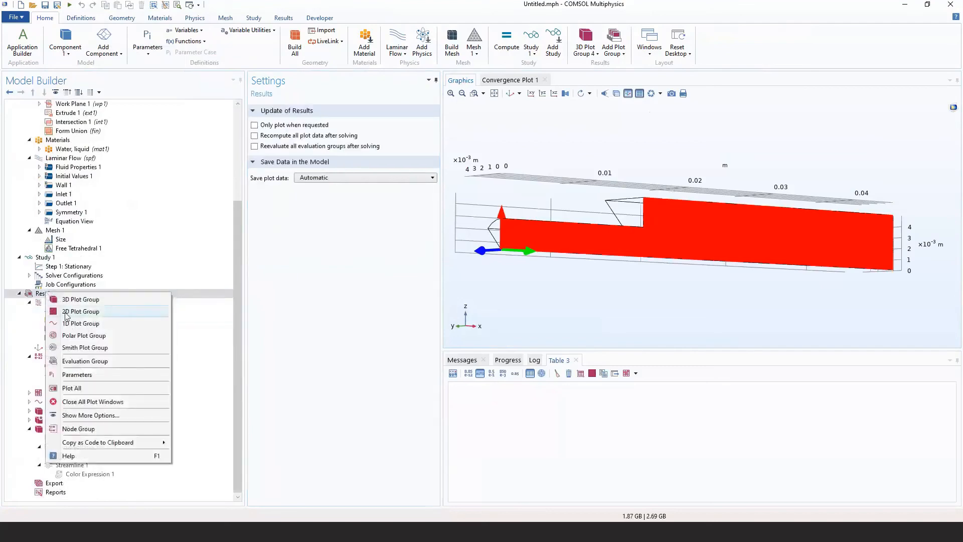
{"action": "left_click", "coordinate": [85, 313]}
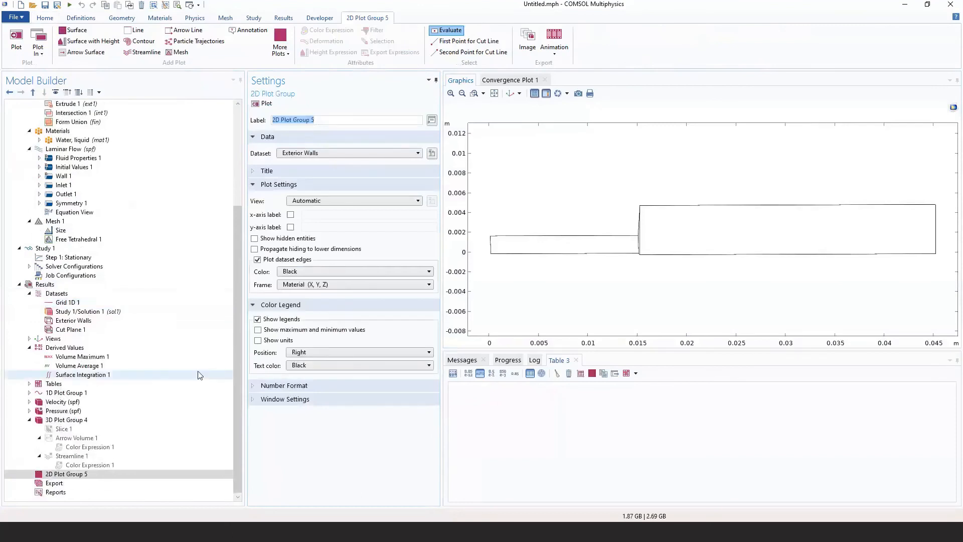
{"action": "mouse_move", "coordinate": [494, 253]}
{"action": "middle_mouse_down"}
{"action": "mouse_move", "coordinate": [495, 190]}
{"action": "mouse_move", "coordinate": [495, 251]}
{"action": "middle_mouse_up"}
{"action": "right_click_drag", "start_coordinate": [830, 266], "coordinate": [803, 264]}
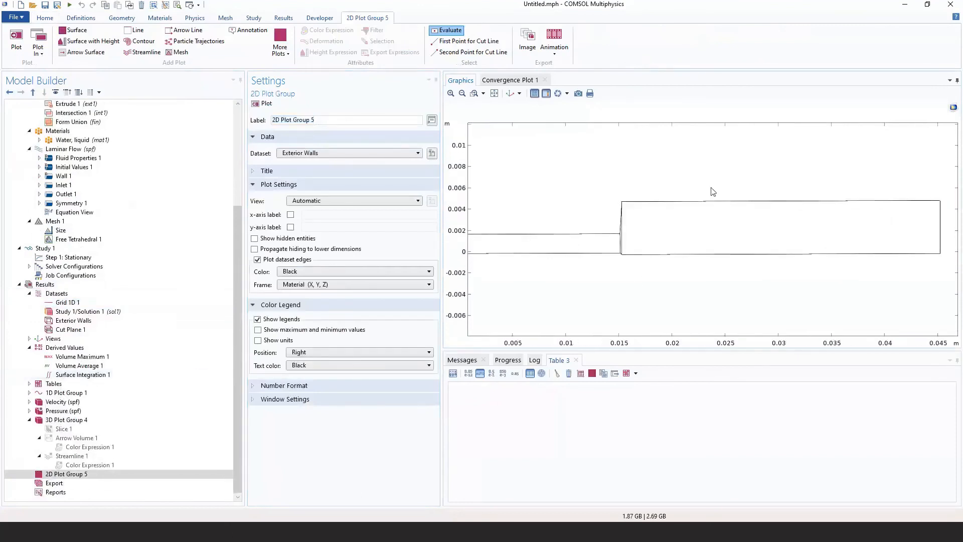
{"action": "right_click", "coordinate": [92, 474]}
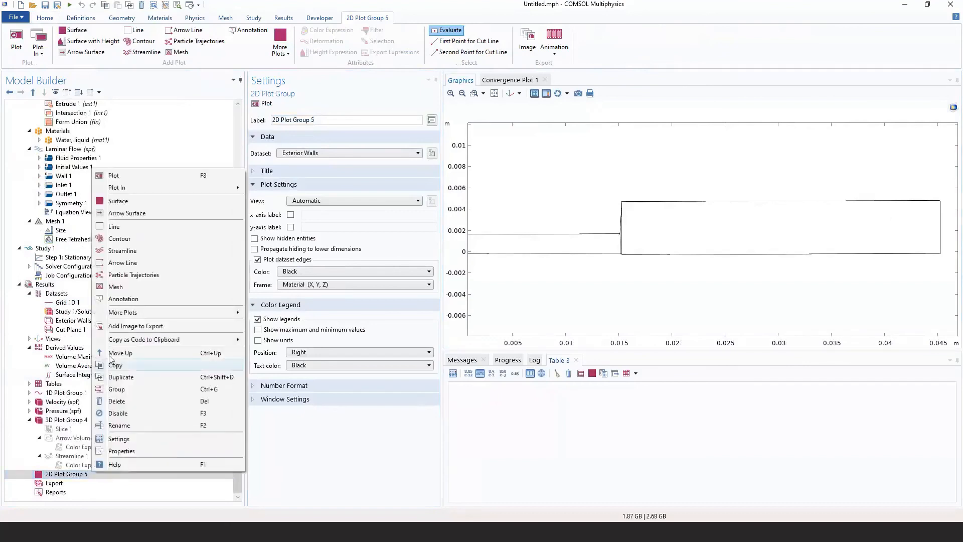
{"action": "left_click", "coordinate": [130, 202]}
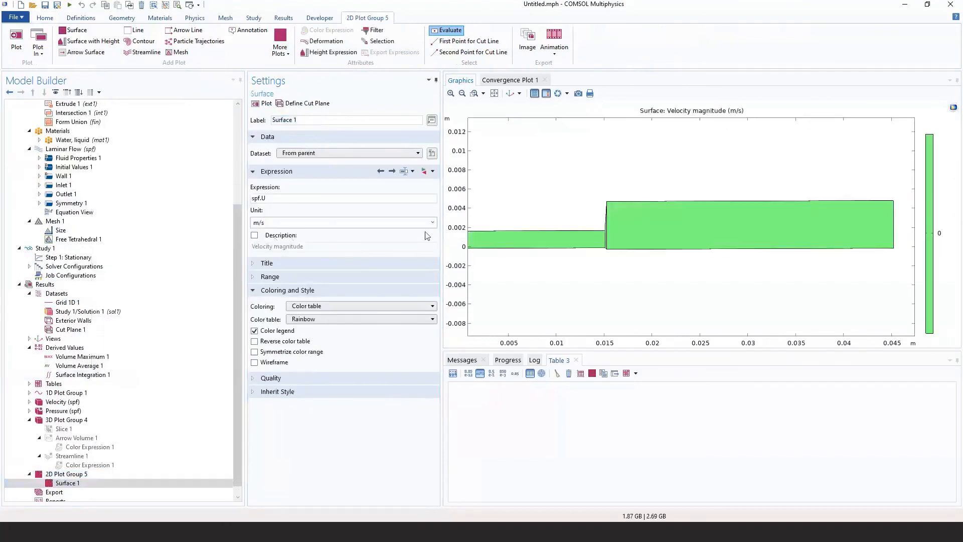
Set the 2D plot group's dataset to Cut Plane 1 and plot the velocity magnitude surface.
{"action": "left_click", "coordinate": [97, 478]}
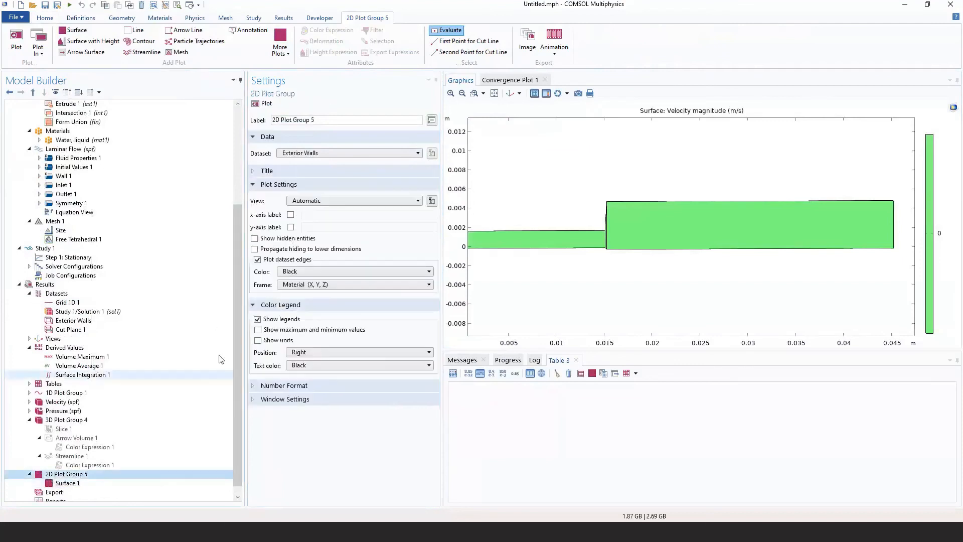
{"action": "left_click", "coordinate": [331, 154]}
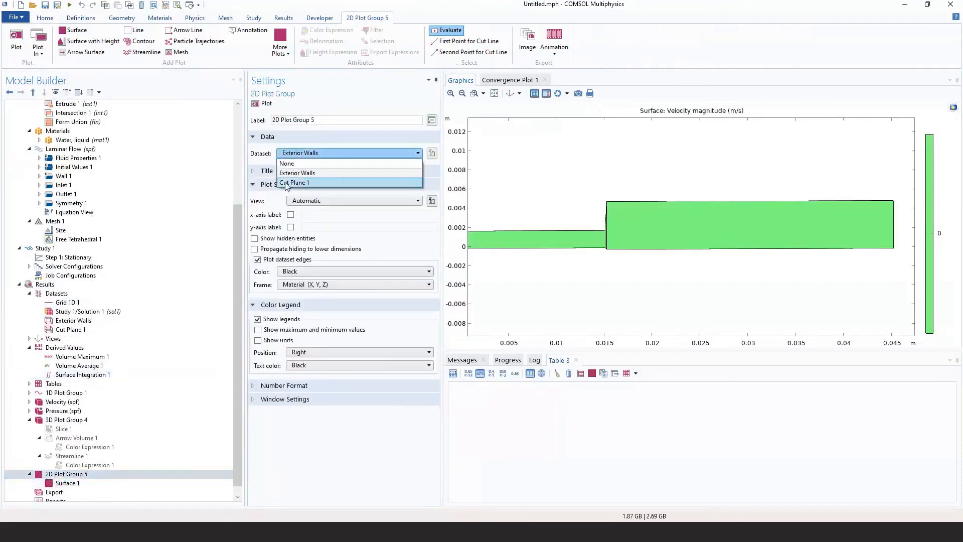
{"action": "left_click", "coordinate": [314, 184]}
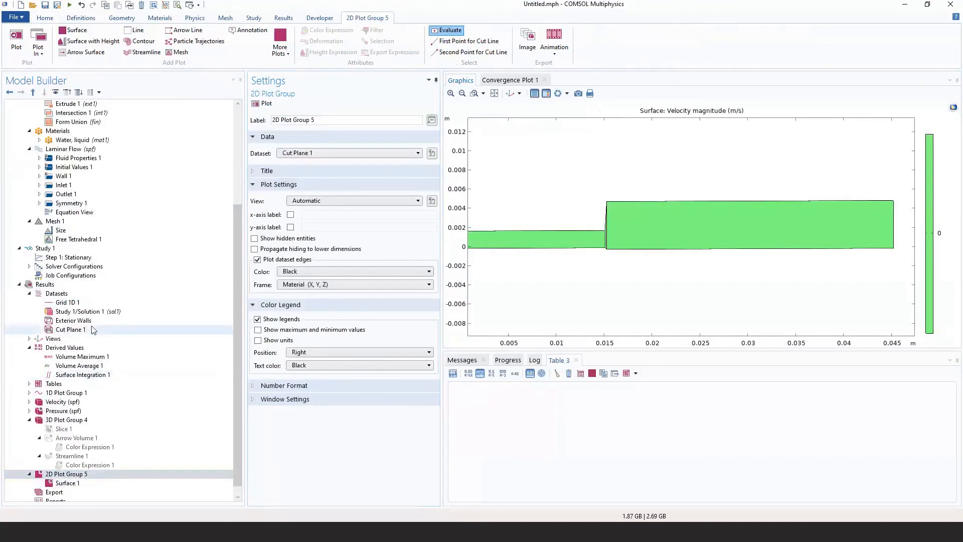
{"action": "left_click", "coordinate": [264, 103]}
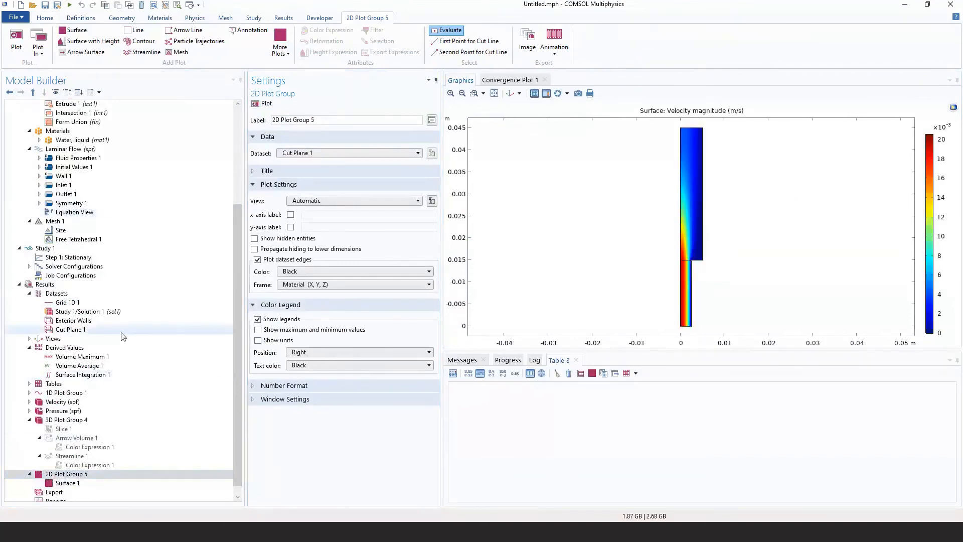
Change Cut Plane 1 to xz-planes and display the velocity magnitude along the channel in the 2D plot group.
{"action": "left_click", "coordinate": [70, 329]}
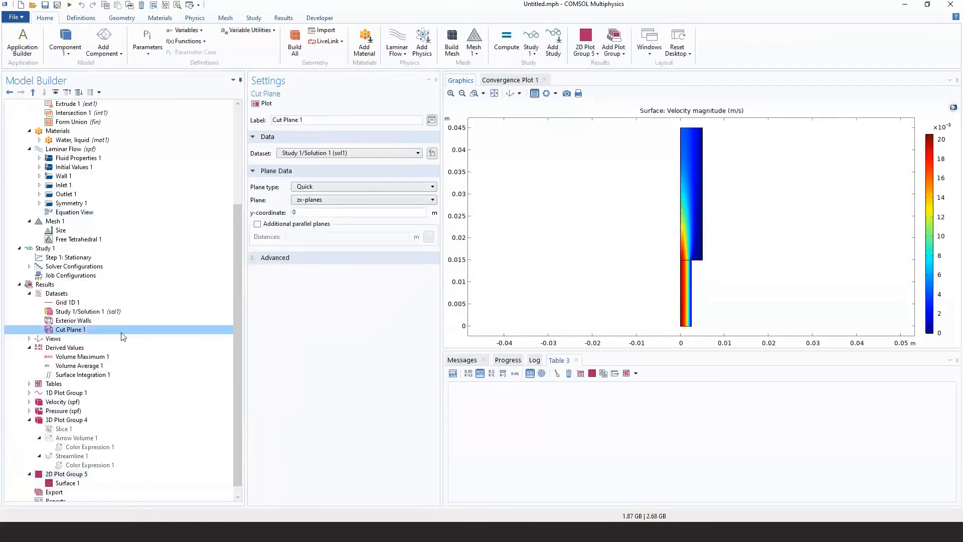
{"action": "left_click", "coordinate": [316, 202]}
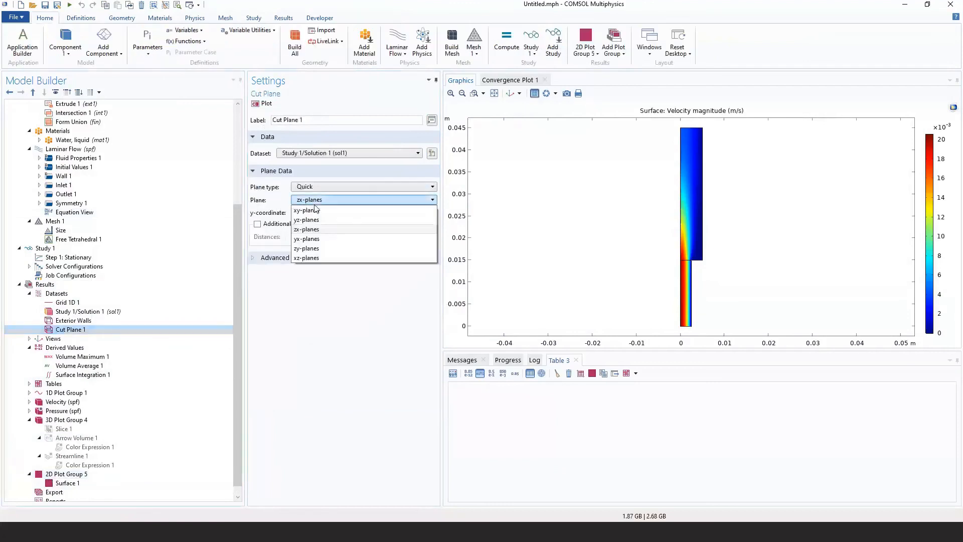
{"action": "left_click", "coordinate": [315, 259]}
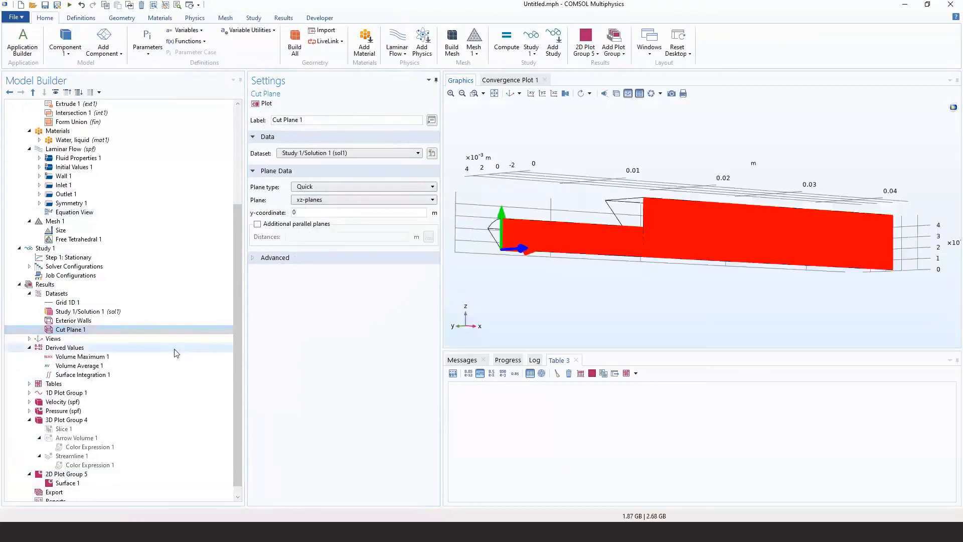
{"action": "left_click", "coordinate": [68, 474]}
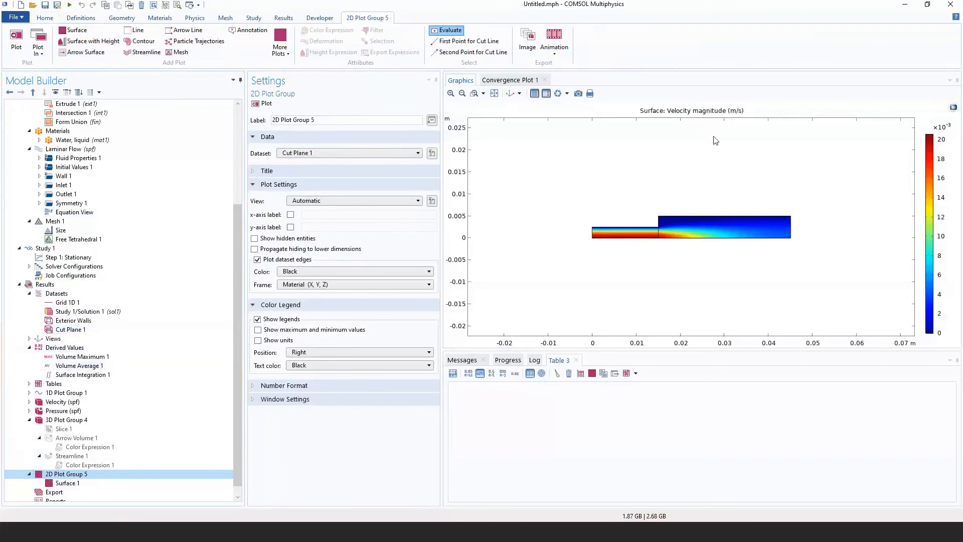
{"action": "left_click", "coordinate": [494, 93]}
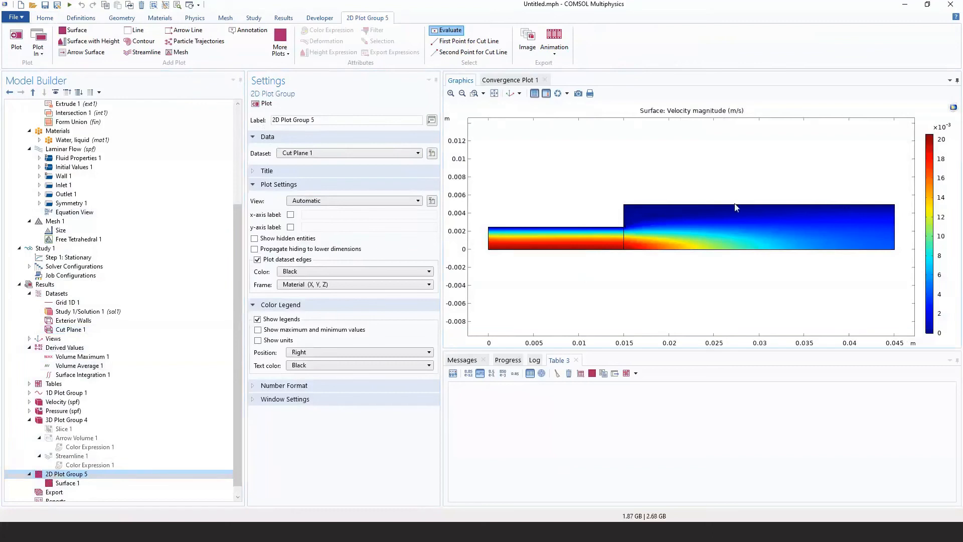
{"action": "scroll", "coordinate": [523, 234], "scroll_direction": "up", "scroll_amount": 5}
{"action": "mouse_move", "coordinate": [568, 253]}
{"action": "right_mouse_down"}
{"action": "mouse_move", "coordinate": [741, 229]}
{"action": "mouse_move", "coordinate": [530, 272]}
{"action": "right_mouse_up"}
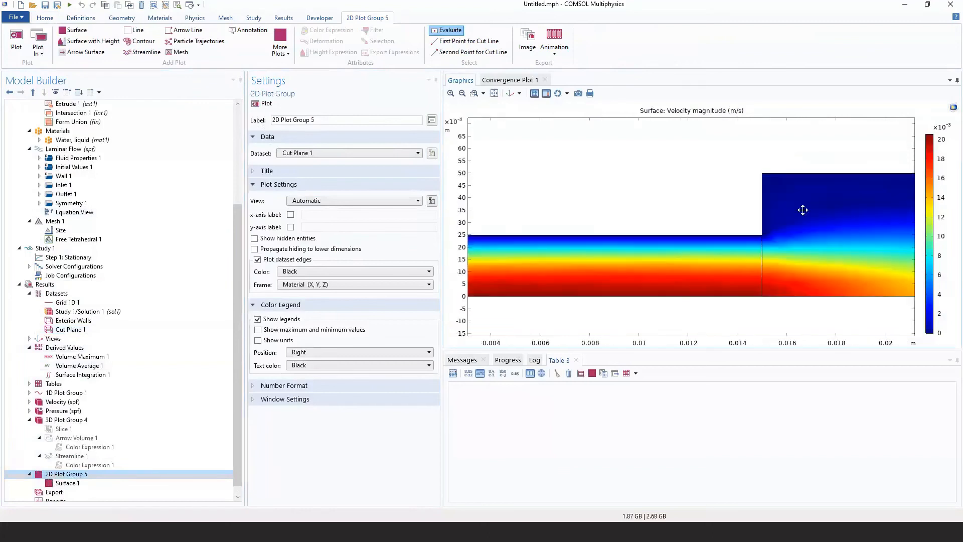
{"action": "right_click_drag", "start_coordinate": [804, 211], "coordinate": [525, 223]}
{"action": "right_click_drag", "start_coordinate": [654, 260], "coordinate": [313, 204]}
{"action": "left_click", "coordinate": [494, 93]}
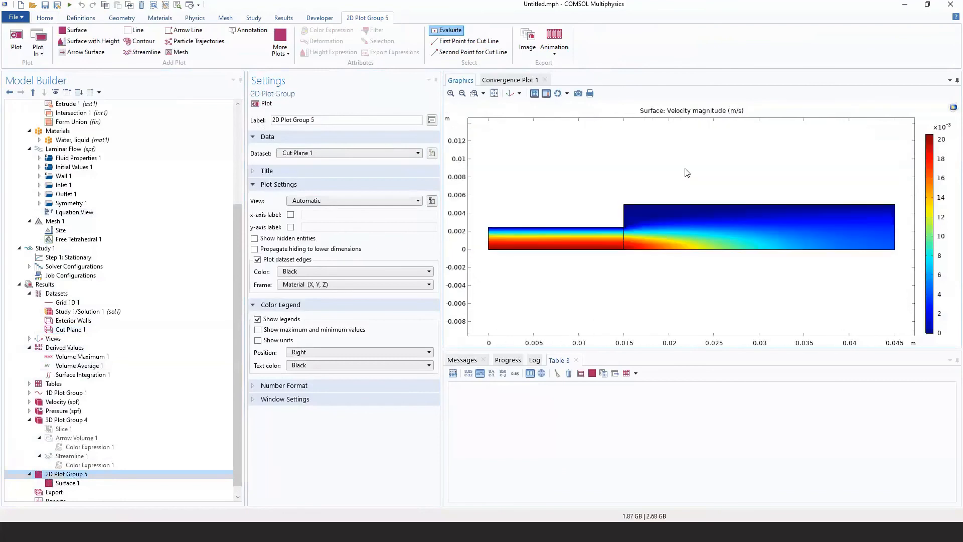
Enable Slice 1 in the 3D plot group and set its interactive shift to -0.0021.
{"action": "left_click", "coordinate": [146, 430]}
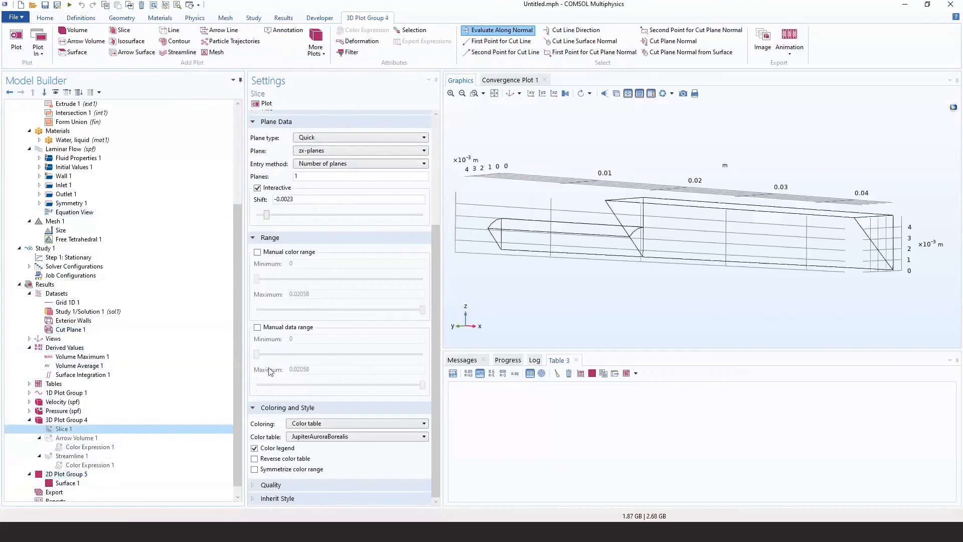
{"action": "right_click", "coordinate": [138, 430]}
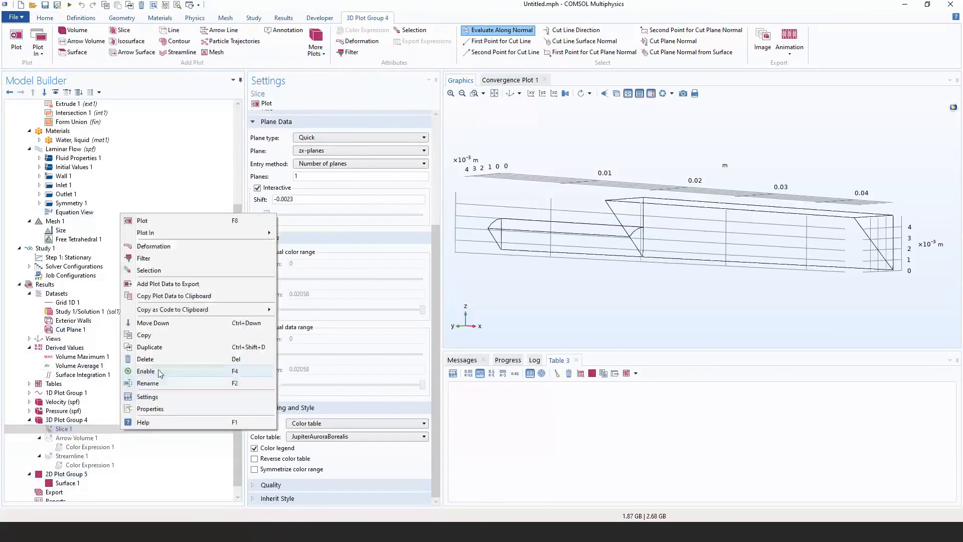
{"action": "left_click", "coordinate": [161, 374]}
{"action": "scroll", "coordinate": [269, 295], "scroll_direction": "up", "scroll_amount": 3}
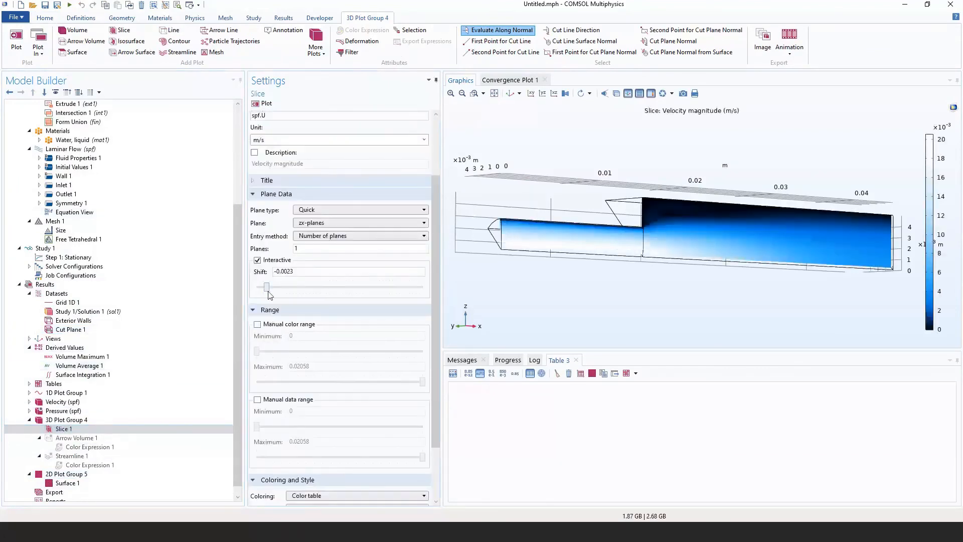
{"action": "mouse_move", "coordinate": [268, 293]}
{"action": "left_mouse_down"}
{"action": "mouse_move", "coordinate": [291, 293]}
{"action": "mouse_move", "coordinate": [270, 293]}
{"action": "left_mouse_up"}
Examine the velocity slice side-on around the channel expansion and compare it with the 2D cut plane plot.
{"action": "left_click_drag", "start_coordinate": [581, 269], "coordinate": [531, 242]}
{"action": "left_click", "coordinate": [532, 94]}
{"action": "left_click", "coordinate": [542, 93]}
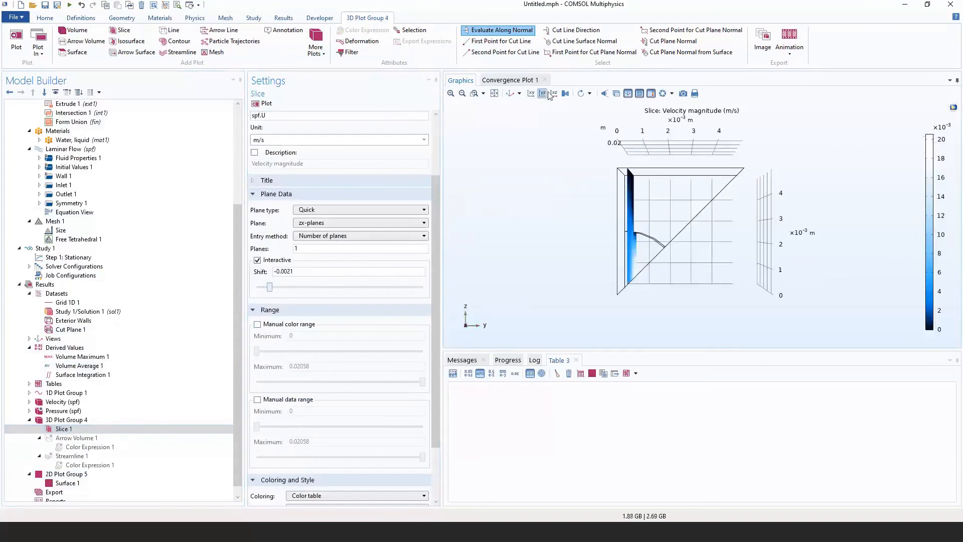
{"action": "left_click", "coordinate": [554, 93]}
{"action": "scroll", "coordinate": [630, 201], "scroll_direction": "up", "scroll_amount": 5}
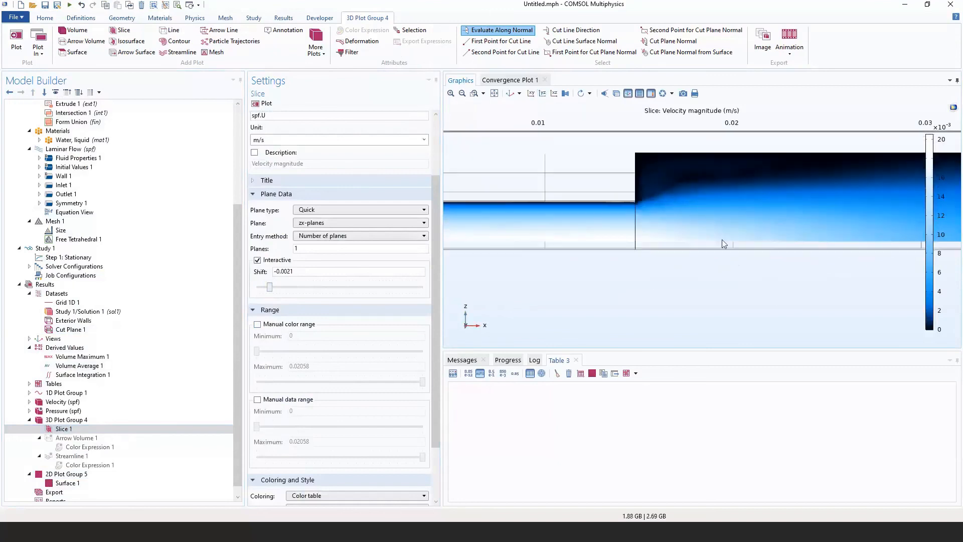
{"action": "right_click_drag", "start_coordinate": [723, 241], "coordinate": [546, 284]}
{"action": "right_click_drag", "start_coordinate": [836, 248], "coordinate": [889, 192]}
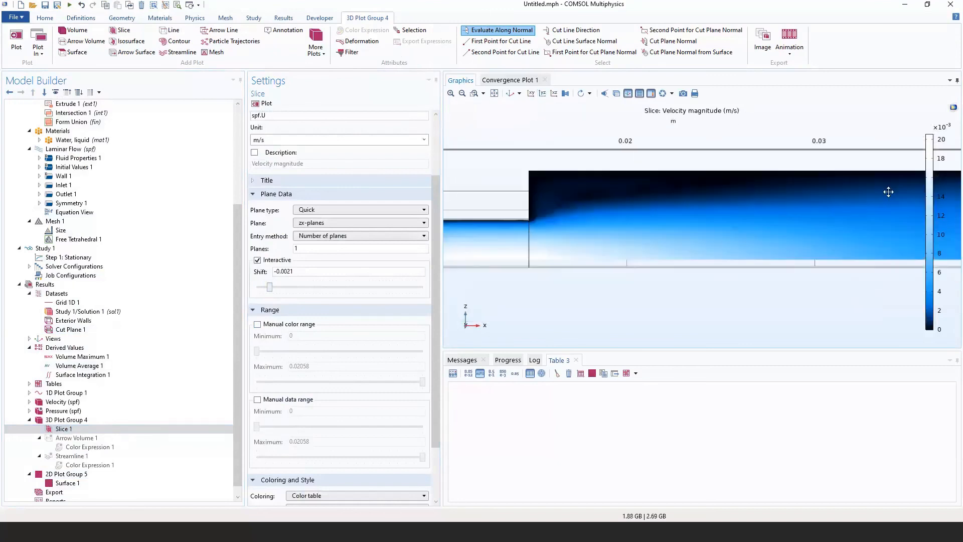
{"action": "left_click", "coordinate": [131, 475]}
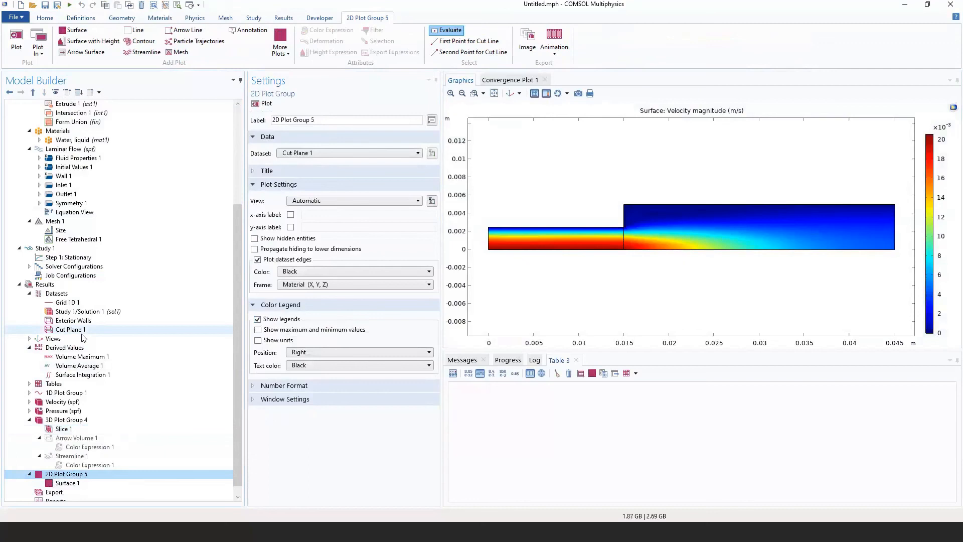
Examine the pressure contour plot from several angles, checking the surfaces selected in its Exterior Walls dataset.
{"action": "scroll", "coordinate": [81, 391], "scroll_direction": "down", "scroll_amount": 1}
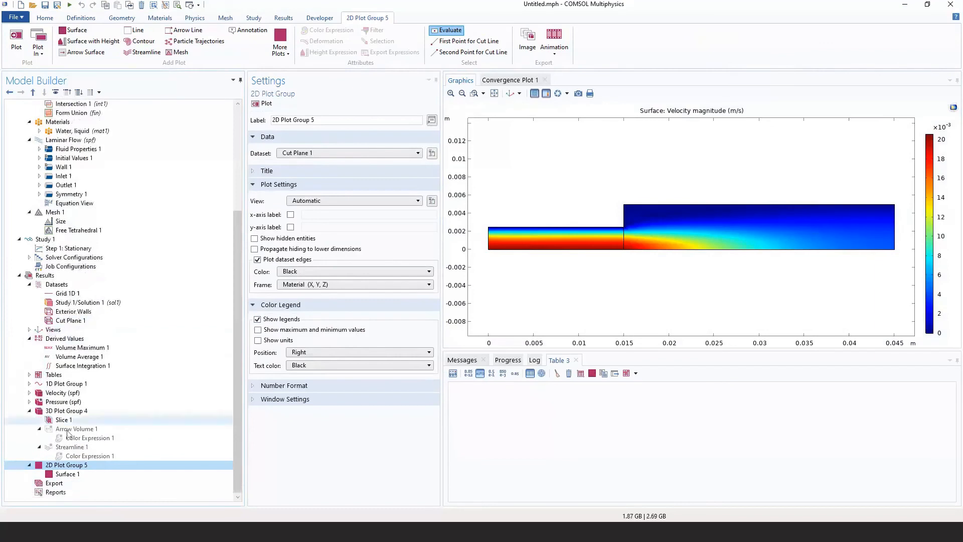
{"action": "left_click", "coordinate": [75, 403]}
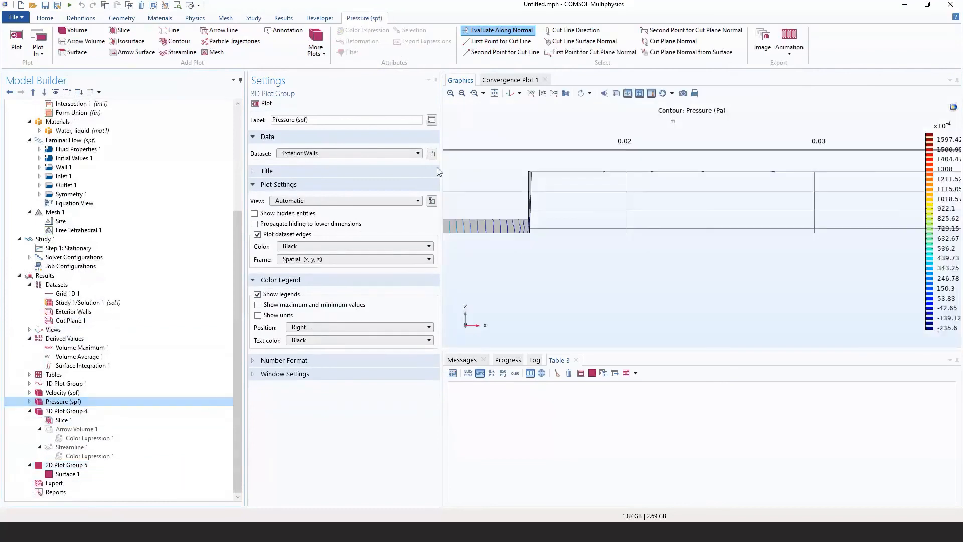
{"action": "left_click", "coordinate": [495, 93]}
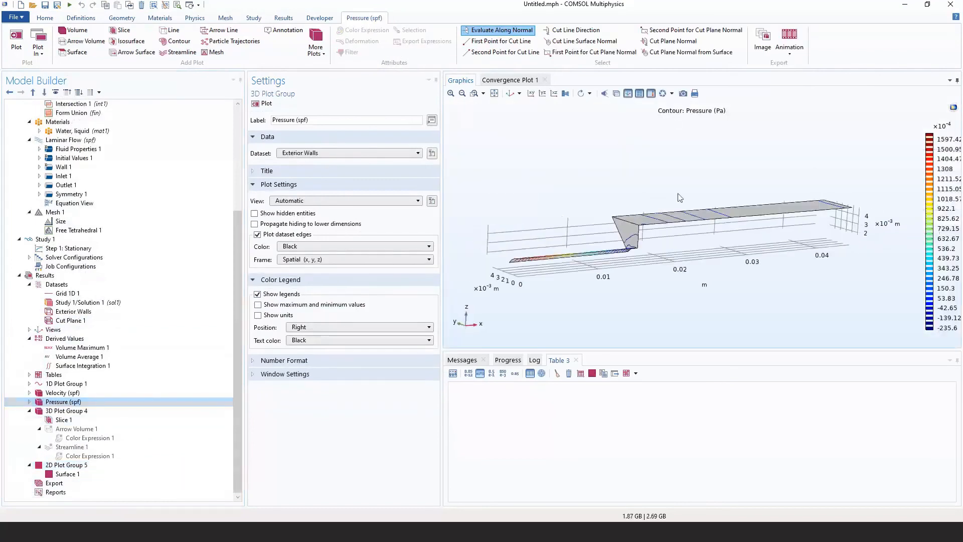
{"action": "left_click", "coordinate": [78, 312]}
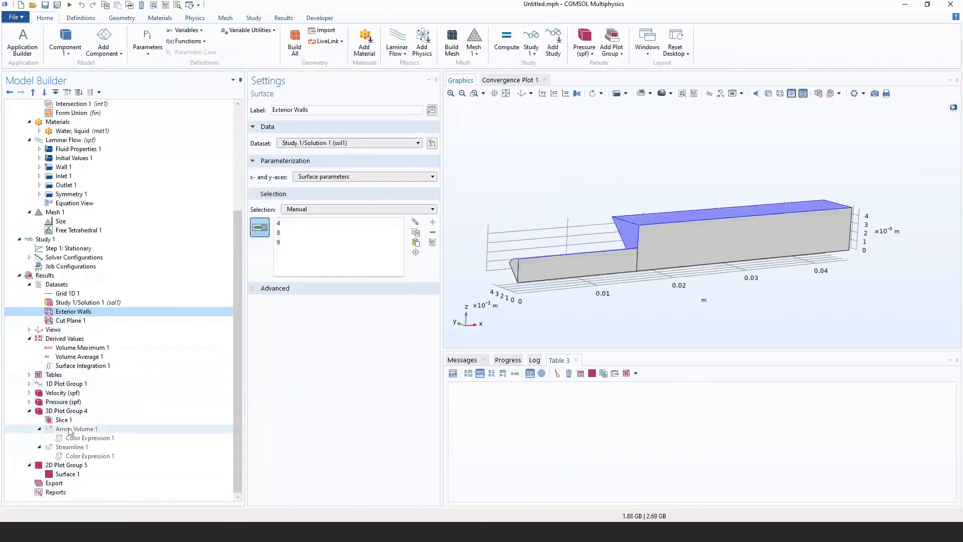
{"action": "left_click", "coordinate": [63, 411]}
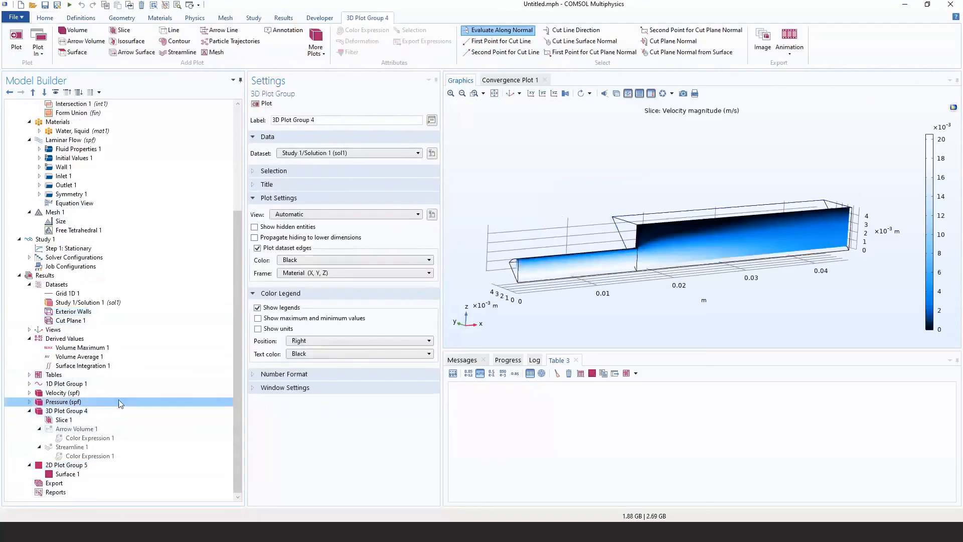
{"action": "left_click", "coordinate": [62, 402]}
{"action": "scroll", "coordinate": [485, 186], "scroll_direction": "up", "scroll_amount": 5}
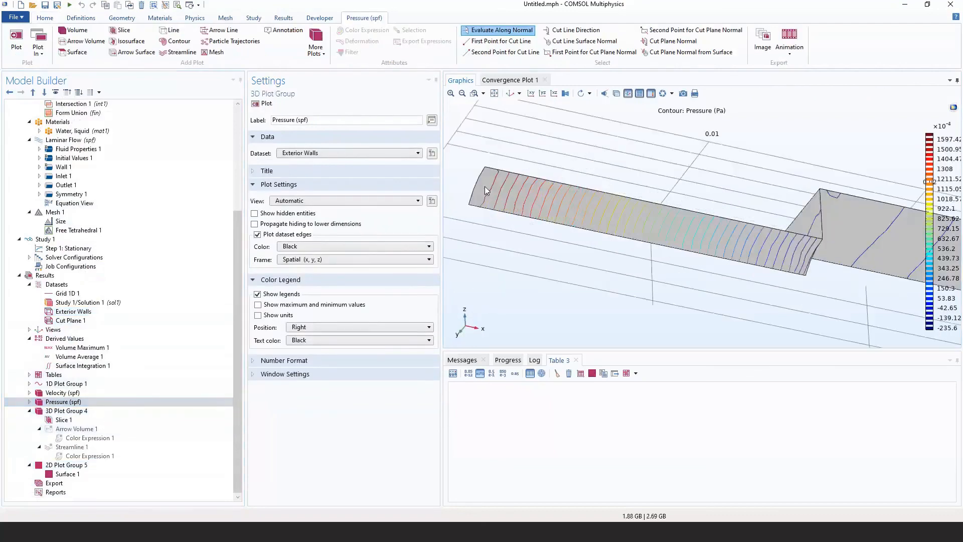
{"action": "scroll", "coordinate": [861, 296], "scroll_direction": "up", "scroll_amount": 6}
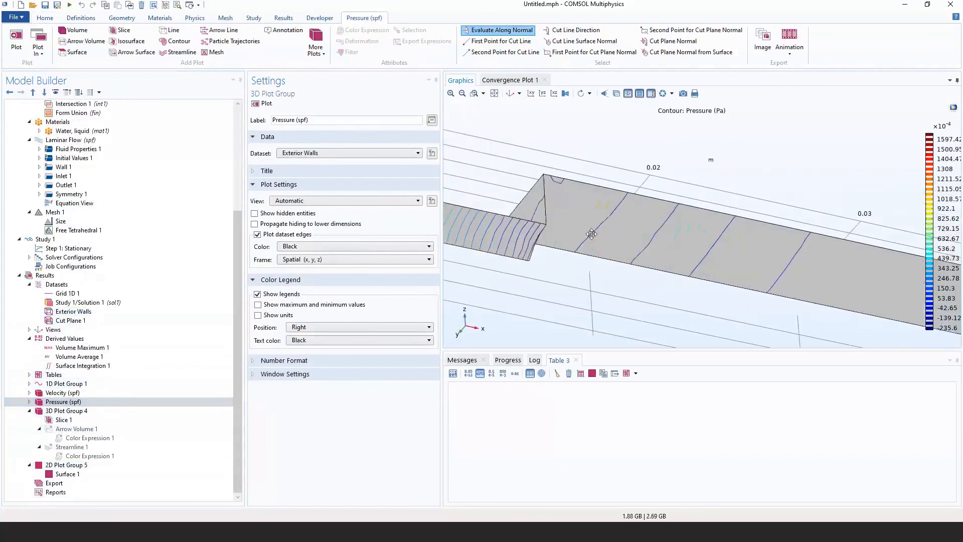
{"action": "left_click", "coordinate": [494, 93]}
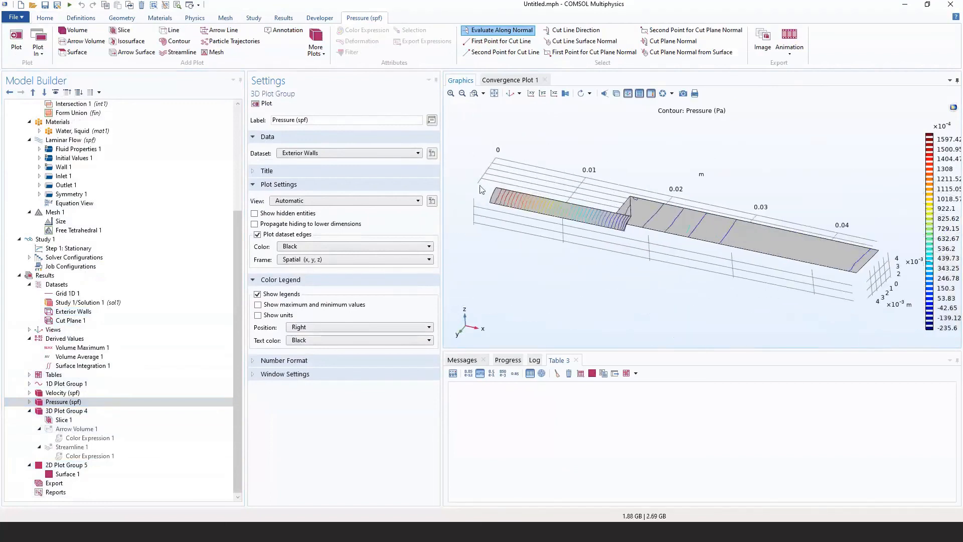
{"action": "left_click", "coordinate": [509, 94]}
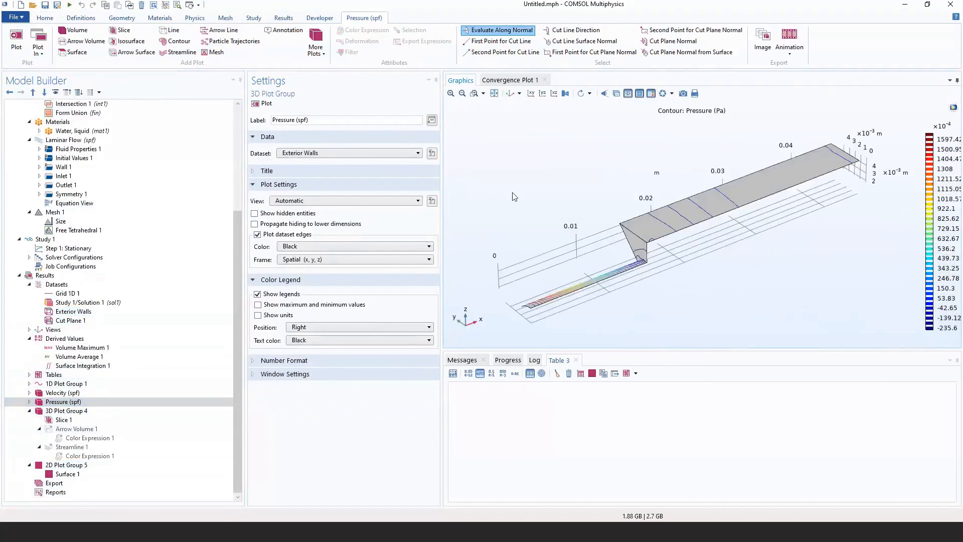
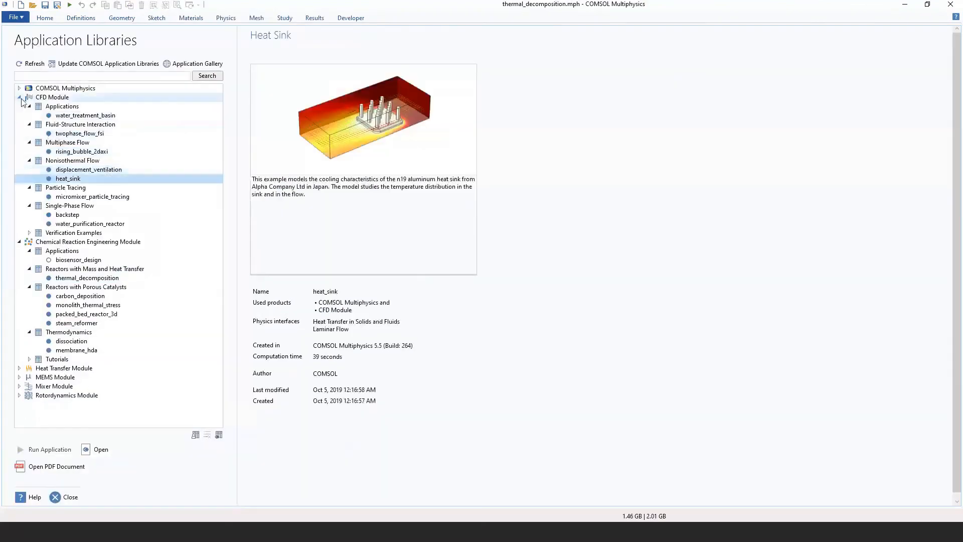
Expand the COMSOL Multiphysics application library with its Applications, Fluid Dynamics and Multiphysics categories.
{"action": "left_click", "coordinate": [19, 88]}
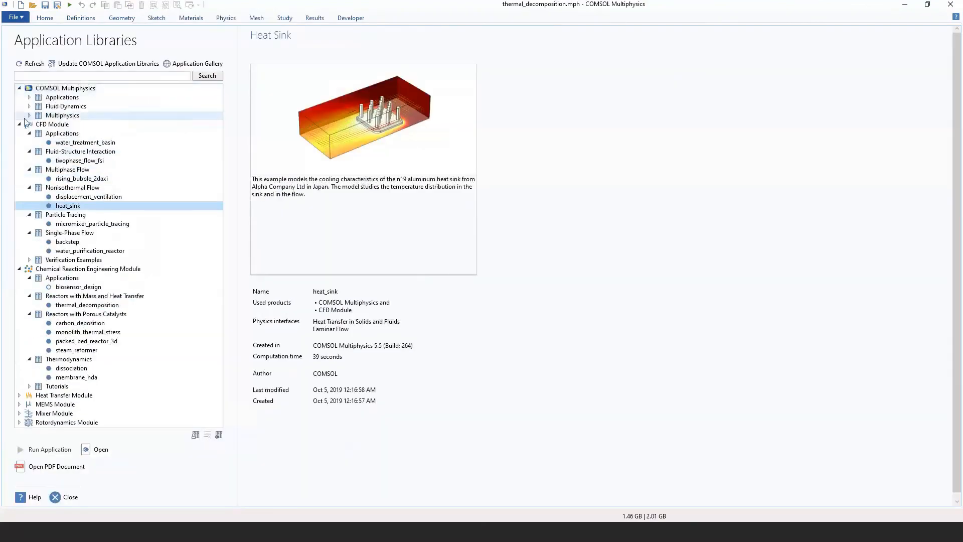
{"action": "left_click", "coordinate": [28, 124]}
{"action": "left_click", "coordinate": [29, 115]}
{"action": "left_click", "coordinate": [29, 106]}
{"action": "left_click", "coordinate": [30, 97]}
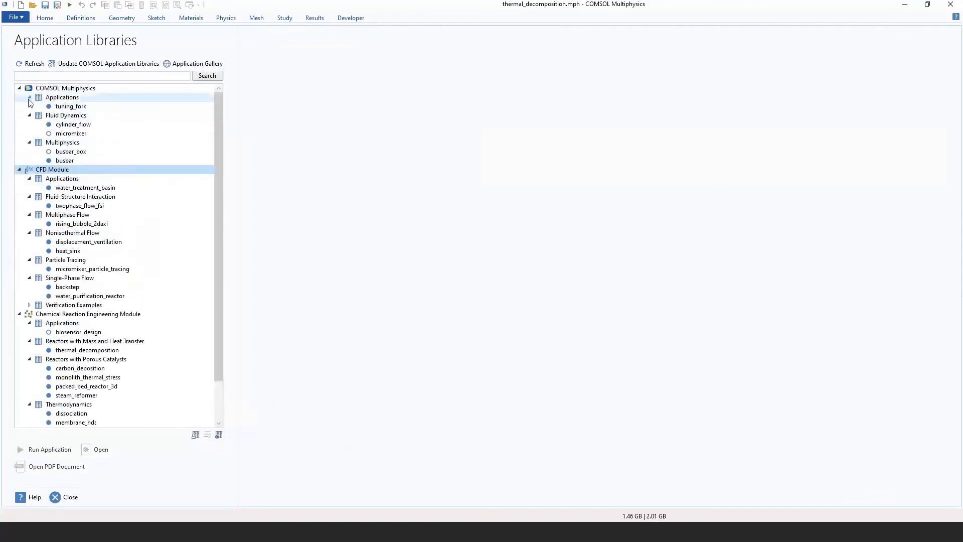
Preview the micromixer, cylinder_flow, twophase_flow_fsi, rising_bubble_2daxi and displacement_ventilation example descriptions.
{"action": "left_click", "coordinate": [43, 125]}
{"action": "left_click", "coordinate": [46, 133]}
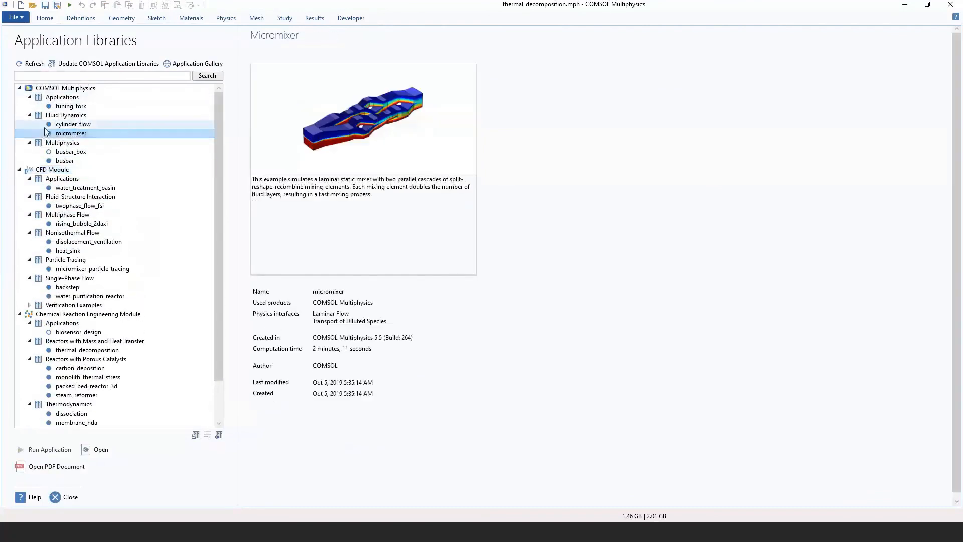
{"action": "left_click", "coordinate": [45, 128]}
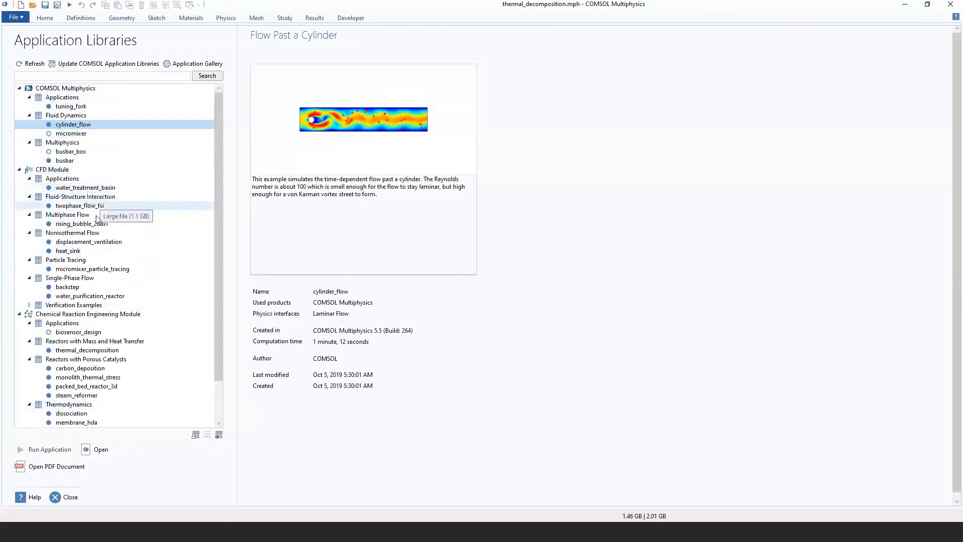
{"action": "left_click", "coordinate": [96, 207]}
{"action": "left_click", "coordinate": [98, 224]}
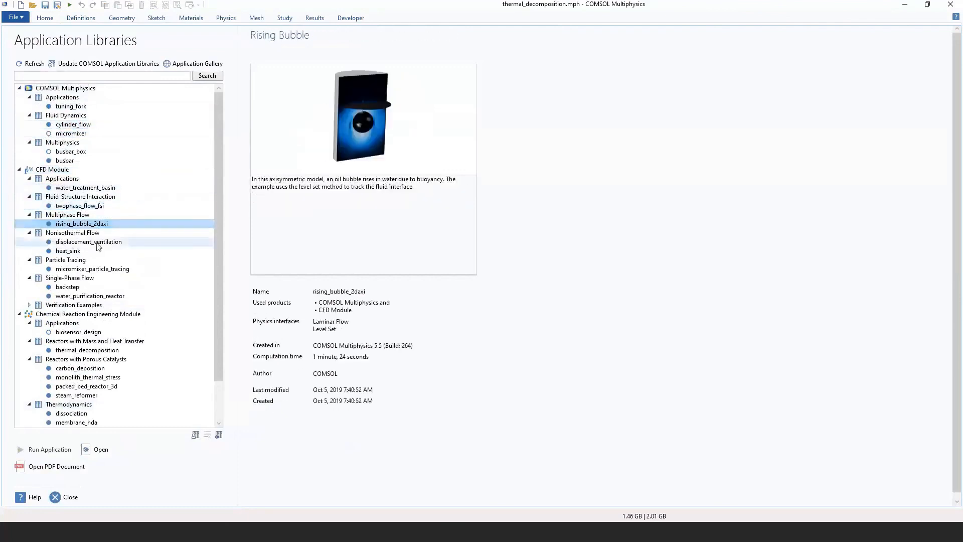
{"action": "left_click", "coordinate": [97, 243]}
Open the heat_sink example from the Nonisothermal Flow library without saving the changes to thermal_decomposition.mph.
{"action": "left_click", "coordinate": [97, 252]}
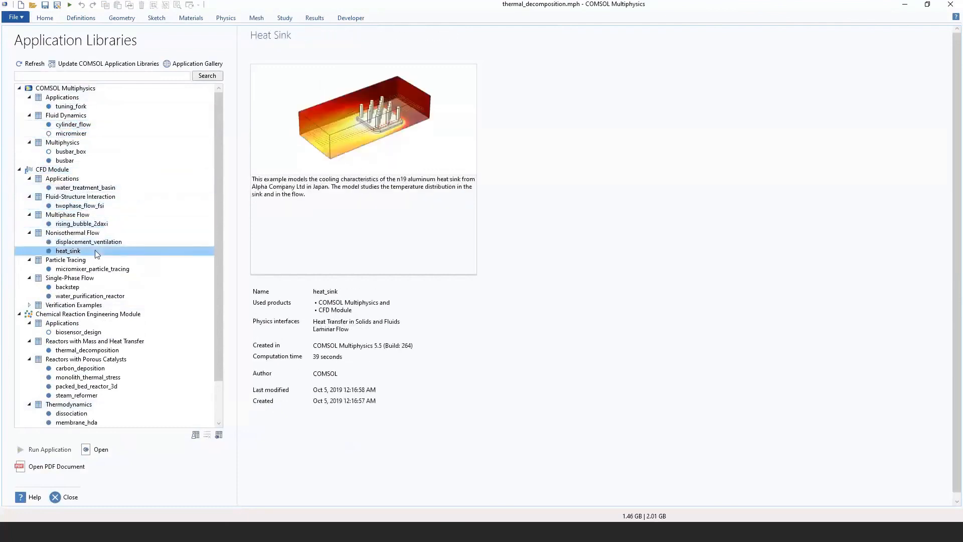
{"action": "left_click", "coordinate": [100, 449]}
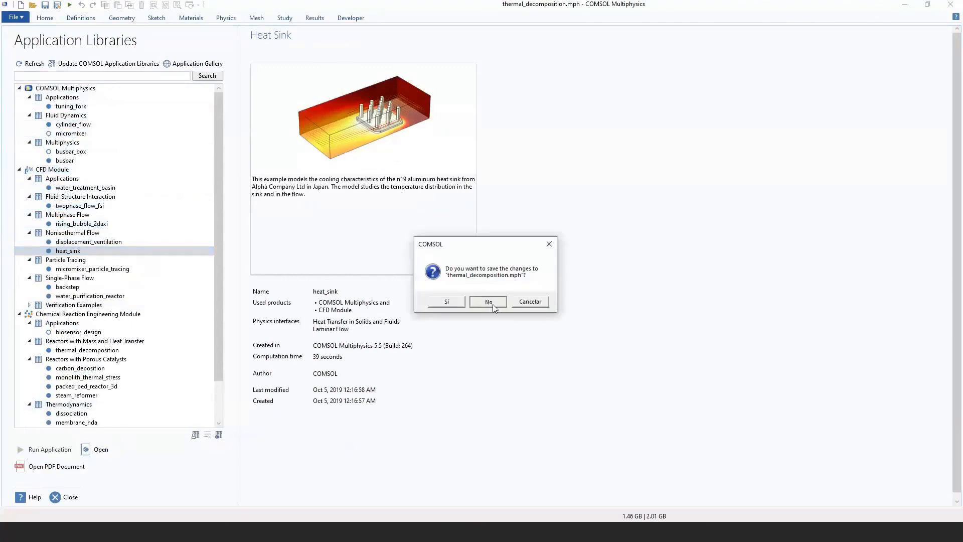
{"action": "left_click", "coordinate": [488, 302]}
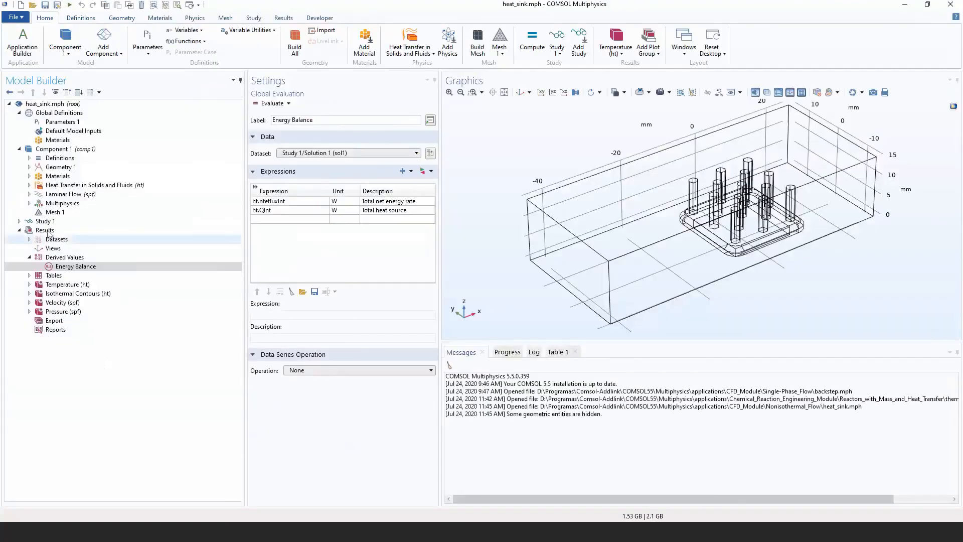
Expand the Heat Transfer in Solids and Fluids and Laminar Flow interfaces, and highlight the block domain beneath the heat sink base.
{"action": "left_click", "coordinate": [26, 196]}
{"action": "left_click", "coordinate": [28, 185]}
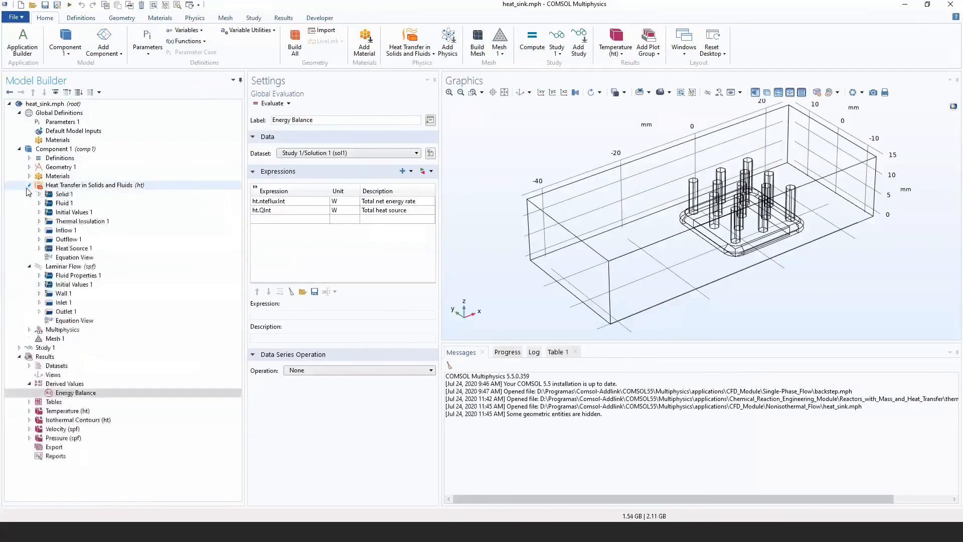
{"action": "right_click_drag", "start_coordinate": [702, 284], "coordinate": [634, 308]}
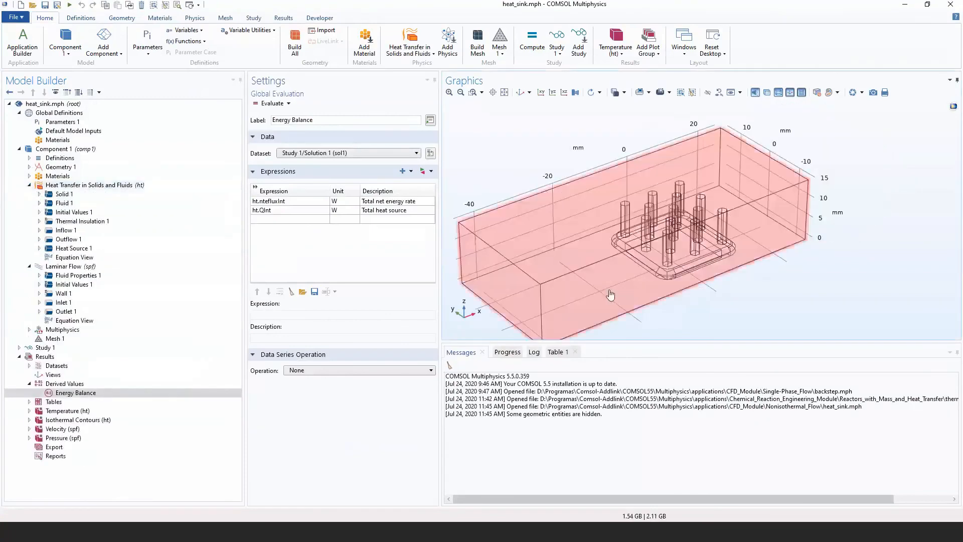
{"action": "left_click_drag", "start_coordinate": [611, 295], "coordinate": [648, 270]}
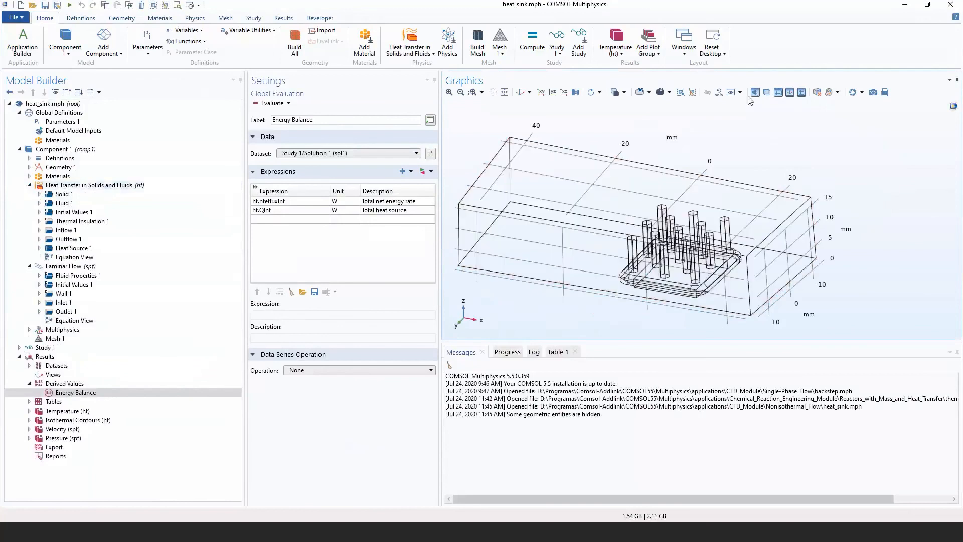
{"action": "left_click", "coordinate": [624, 92]}
{"action": "left_click", "coordinate": [652, 281]}
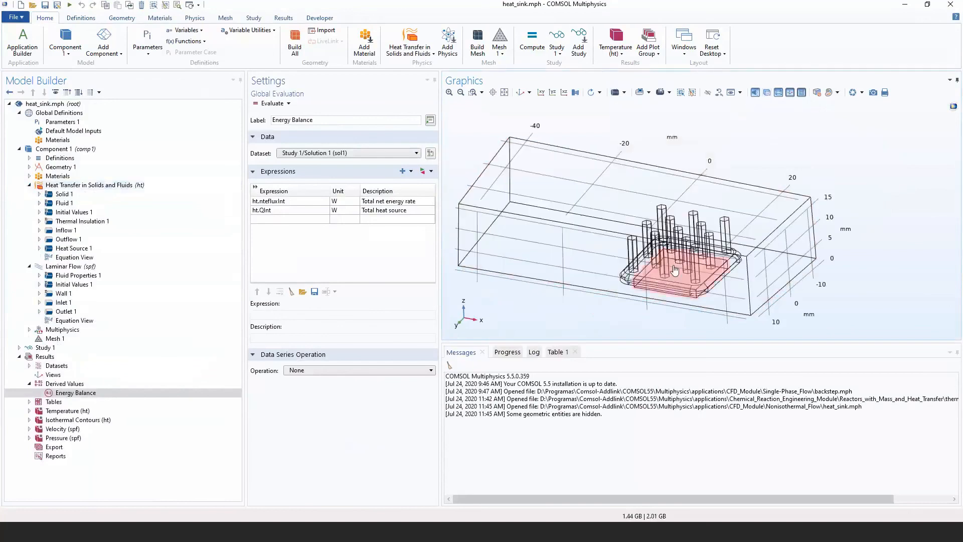
{"action": "left_click", "coordinate": [667, 281]}
{"action": "mouse_move", "coordinate": [646, 306]}
{"action": "left_mouse_down"}
{"action": "mouse_move", "coordinate": [631, 314]}
{"action": "mouse_move", "coordinate": [640, 283]}
{"action": "mouse_move", "coordinate": [546, 301]}
{"action": "mouse_move", "coordinate": [630, 300]}
{"action": "left_mouse_up"}
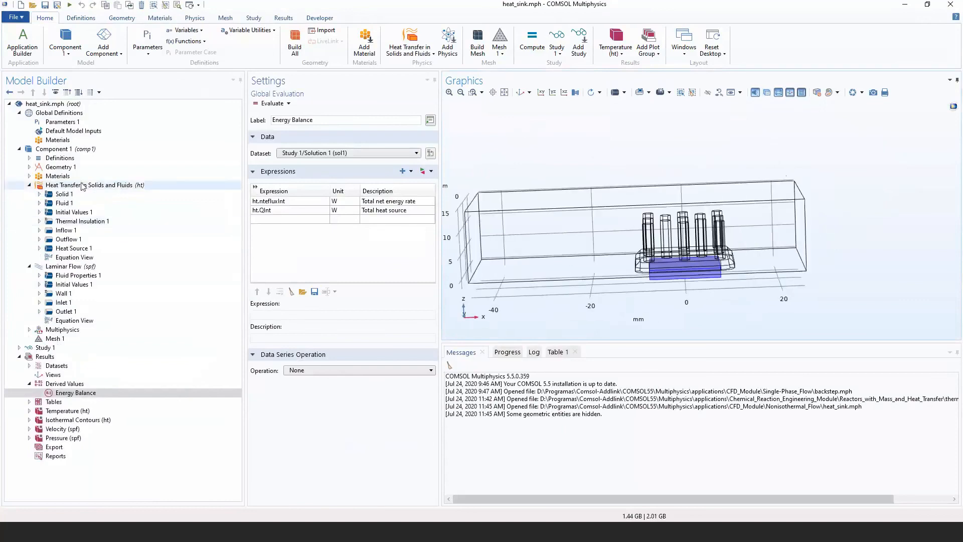
Review the Heat Source 1 settings and examine its Silica Glass domain under the heat sink.
{"action": "left_click", "coordinate": [73, 248]}
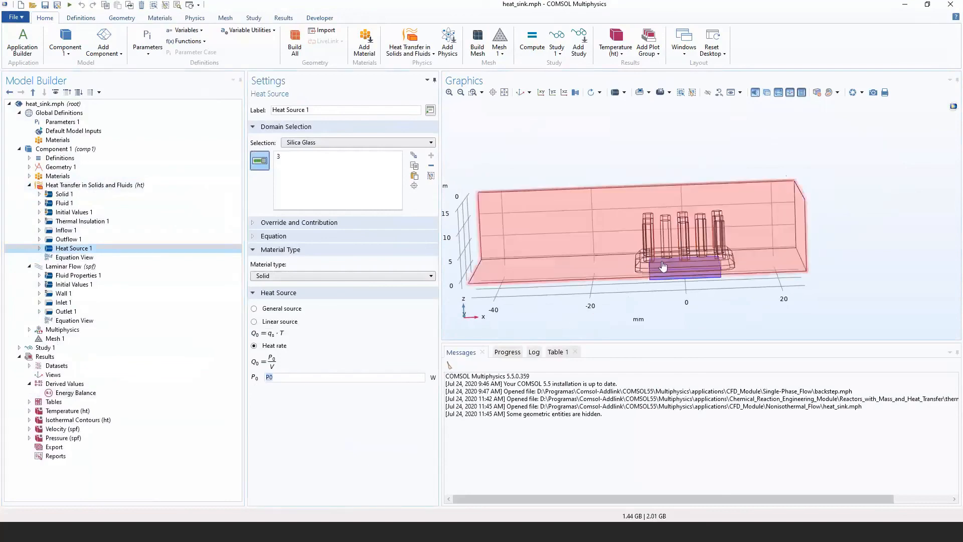
{"action": "left_click_drag", "start_coordinate": [647, 315], "coordinate": [670, 328]}
{"action": "scroll", "coordinate": [675, 296], "scroll_direction": "up", "scroll_amount": 3}
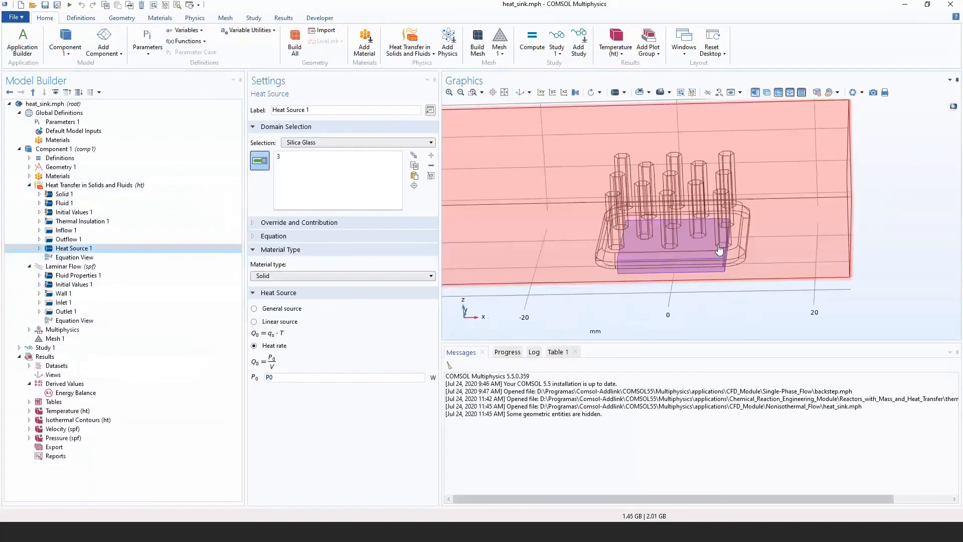
{"action": "middle_click_drag", "start_coordinate": [576, 276], "coordinate": [587, 330]}
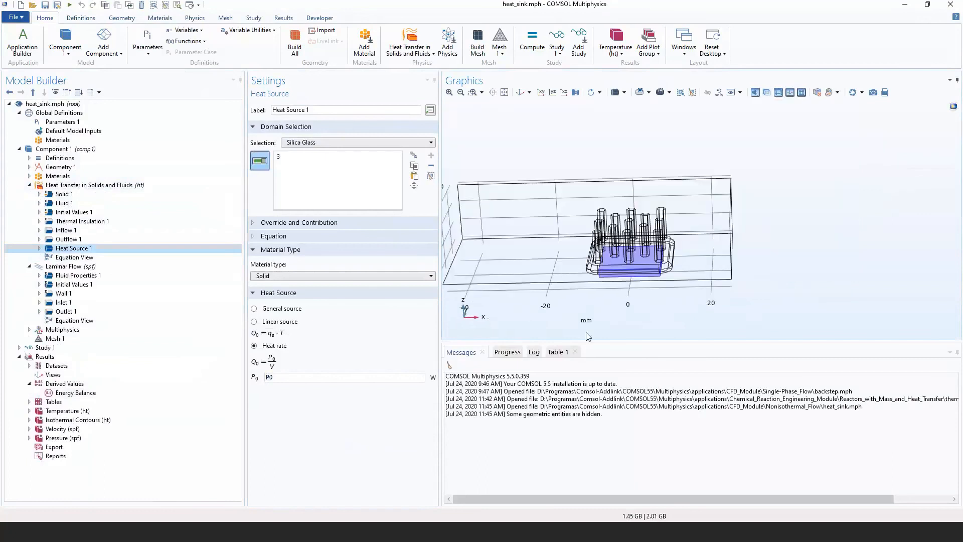
Review the boundary conditions of Inlet 1 and Outlet 1 in Laminar Flow and examine where the inlet boundary lies.
{"action": "left_click", "coordinate": [62, 302]}
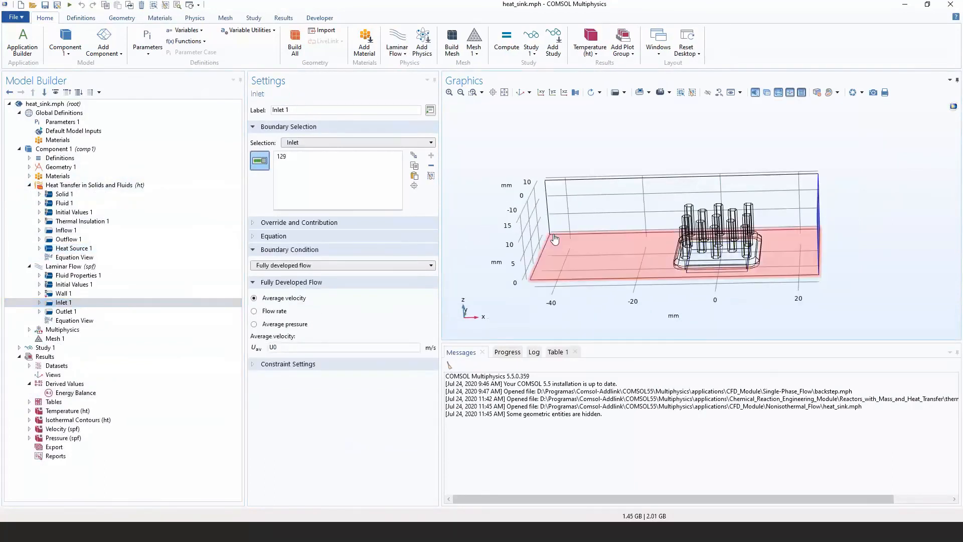
{"action": "left_click", "coordinate": [126, 313]}
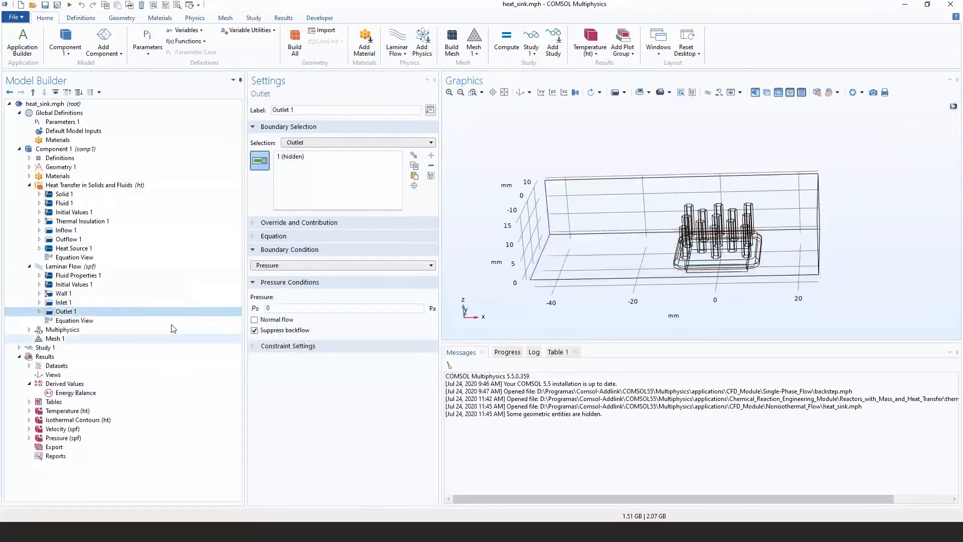
{"action": "left_click", "coordinate": [155, 303]}
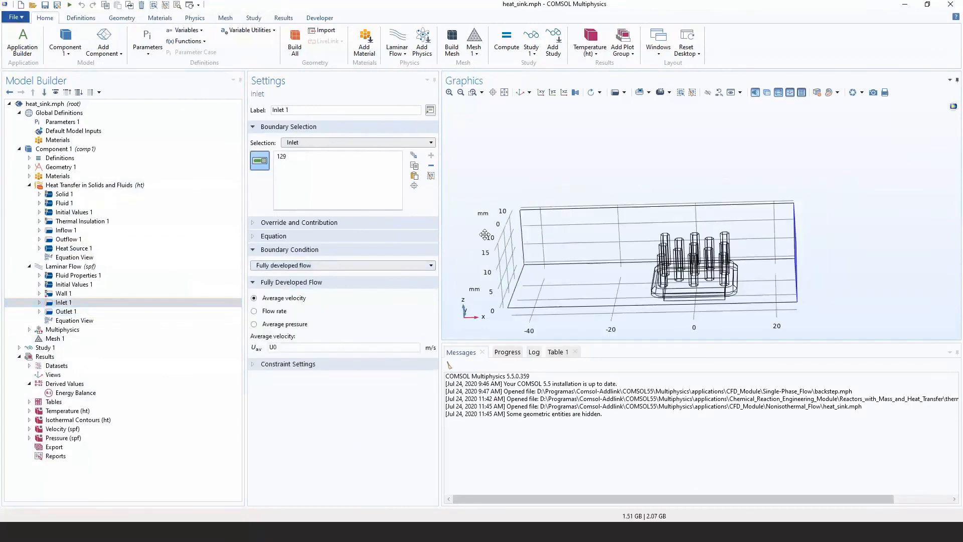
{"action": "scroll", "coordinate": [688, 290], "scroll_direction": "up", "scroll_amount": 2}
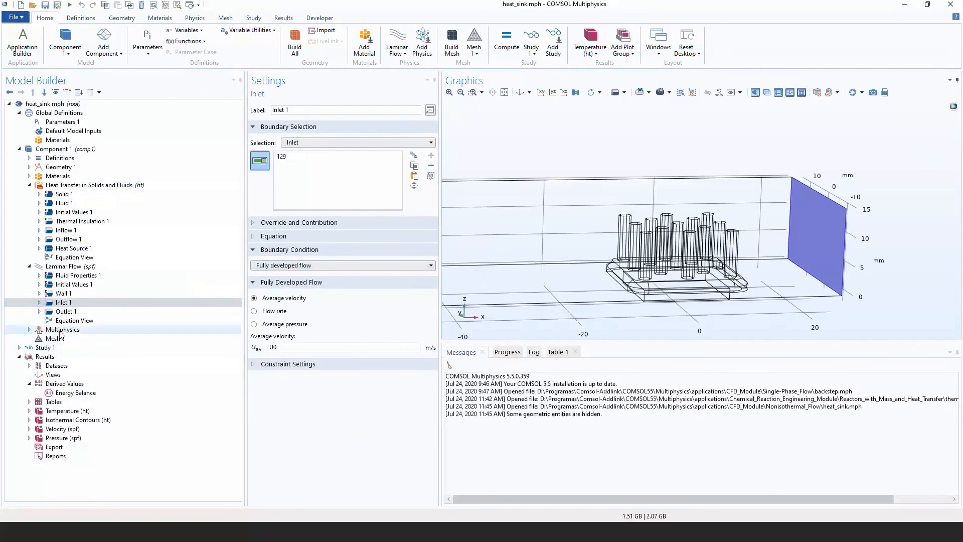
Expand the Multiphysics branch to check the Nonisothermal Flow 1 coupling, and revisit the Inlet 1 boundary with the whole channel in view.
{"action": "left_click", "coordinate": [28, 330]}
{"action": "left_click", "coordinate": [83, 339]}
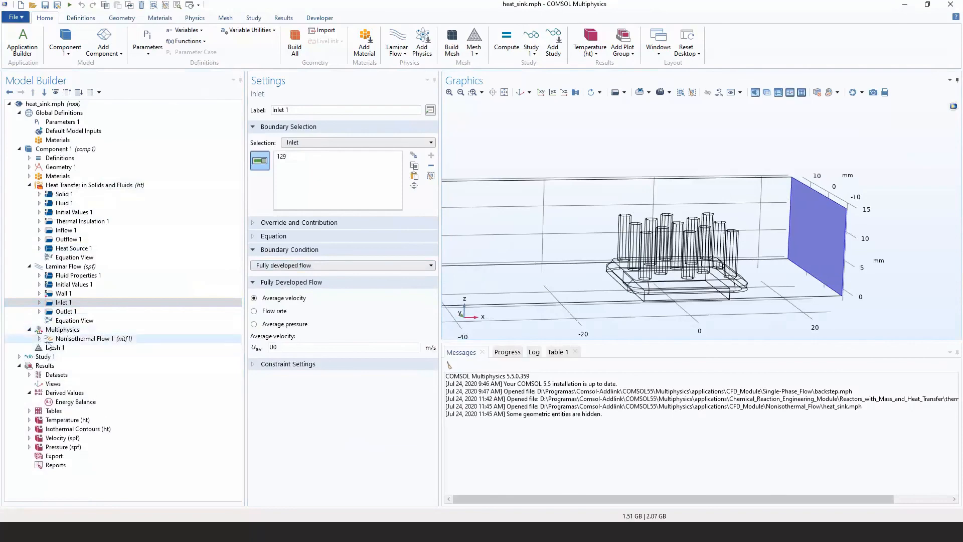
{"action": "left_click", "coordinate": [151, 303]}
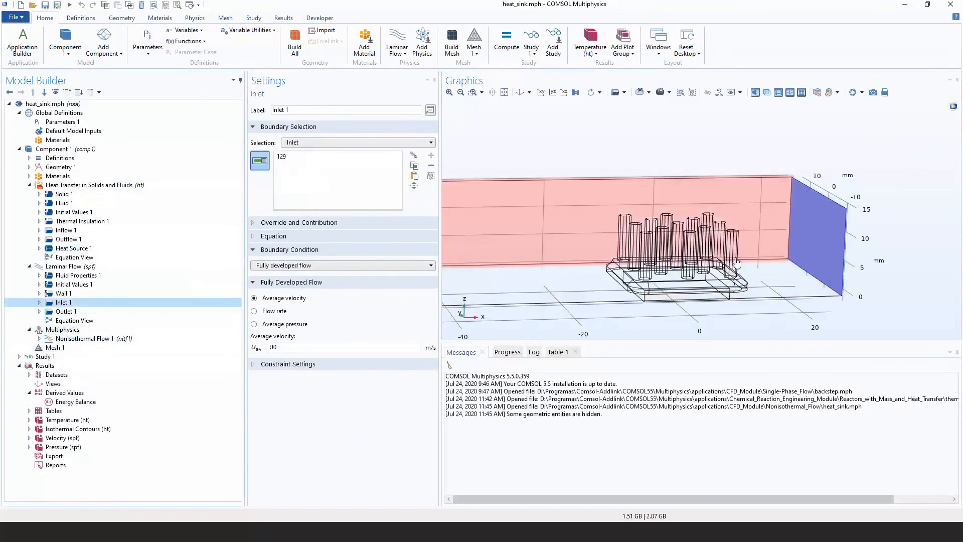
{"action": "right_click_drag", "start_coordinate": [612, 258], "coordinate": [832, 228]}
{"action": "right_click_drag", "start_coordinate": [467, 238], "coordinate": [450, 224]}
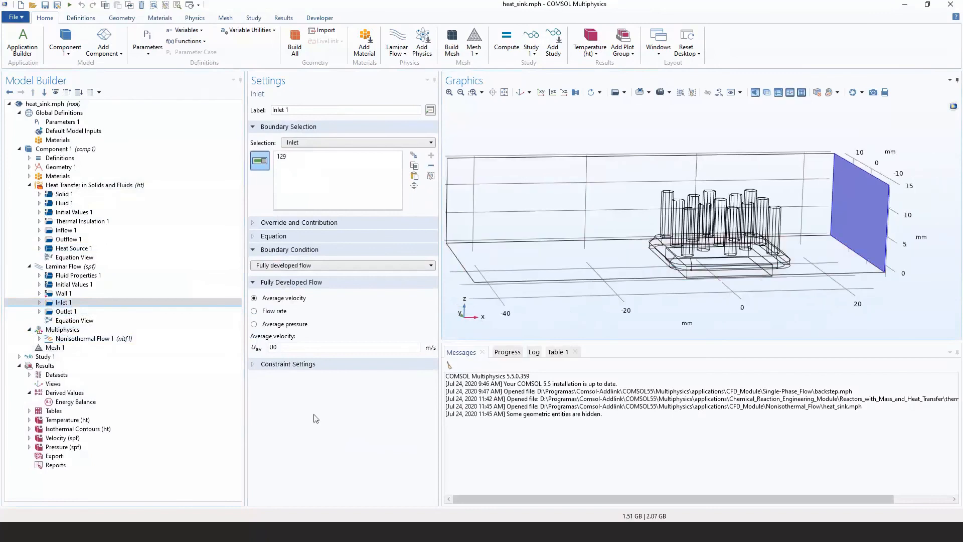
Display the Temperature (ht) plot and examine the surface temperature and velocity arrows up close around the heat sink pins.
{"action": "left_click", "coordinate": [67, 420]}
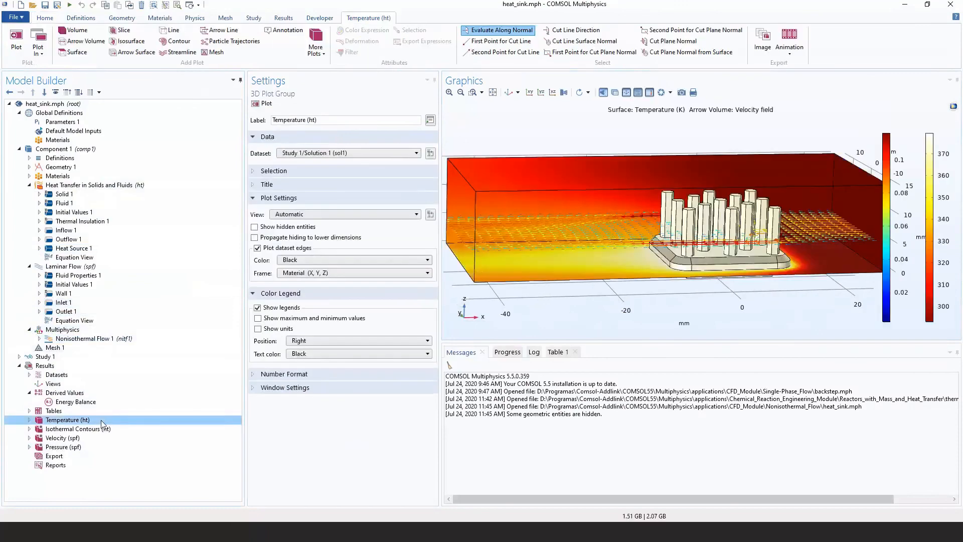
{"action": "mouse_move", "coordinate": [479, 269]}
{"action": "left_mouse_down"}
{"action": "mouse_move", "coordinate": [477, 248]}
{"action": "mouse_move", "coordinate": [479, 266]}
{"action": "left_mouse_up"}
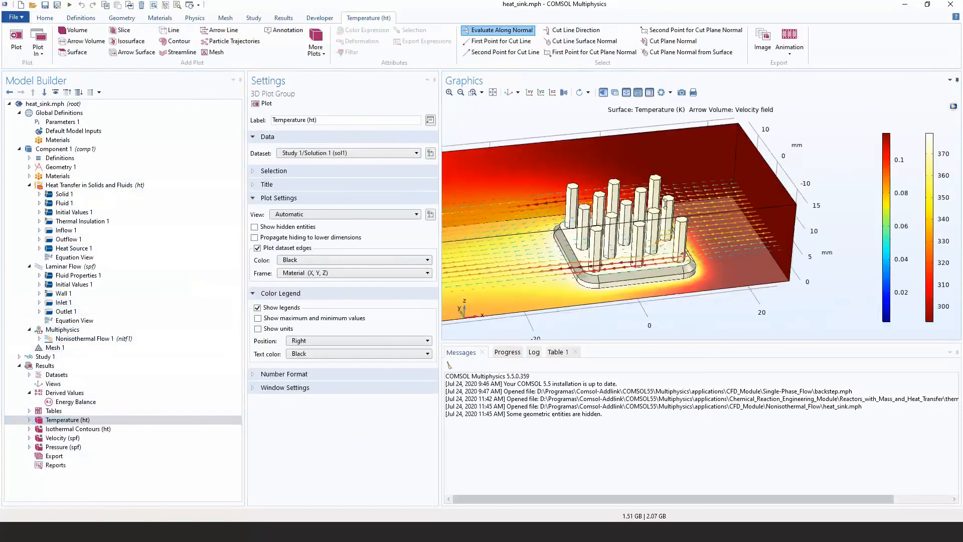
{"action": "middle_click_drag", "start_coordinate": [663, 199], "coordinate": [671, 212]}
{"action": "right_click_drag", "start_coordinate": [671, 212], "coordinate": [676, 211]}
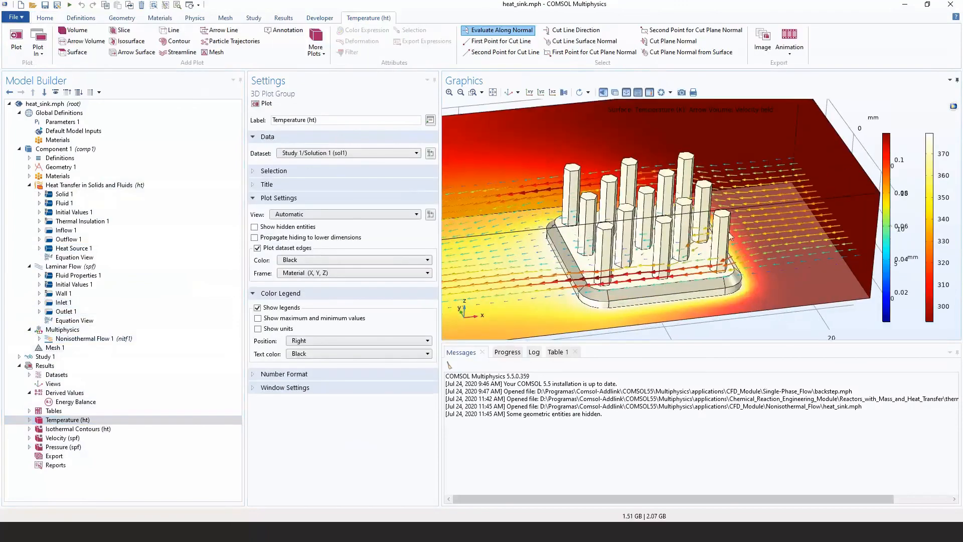
{"action": "left_click_drag", "start_coordinate": [729, 232], "coordinate": [748, 258]}
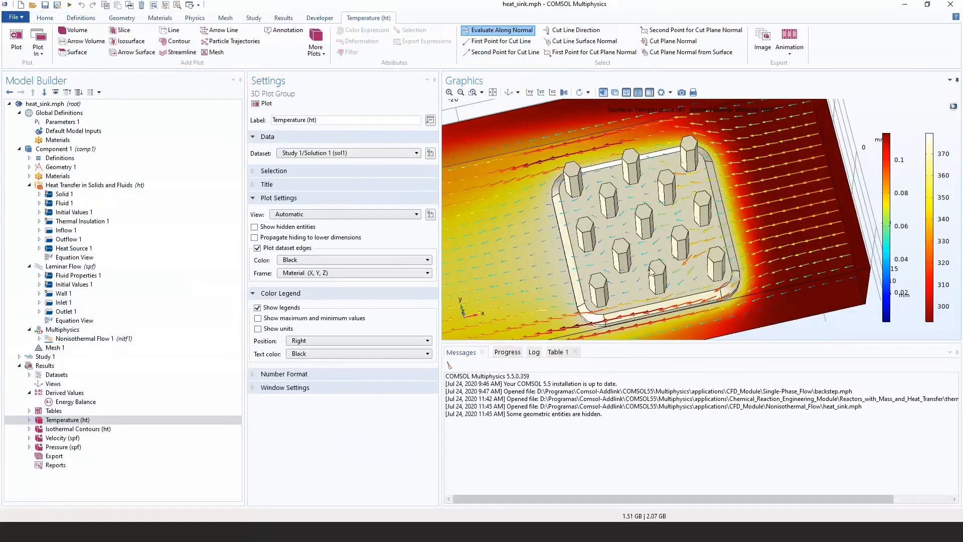
{"action": "scroll", "coordinate": [651, 273], "scroll_direction": "up", "scroll_amount": 3}
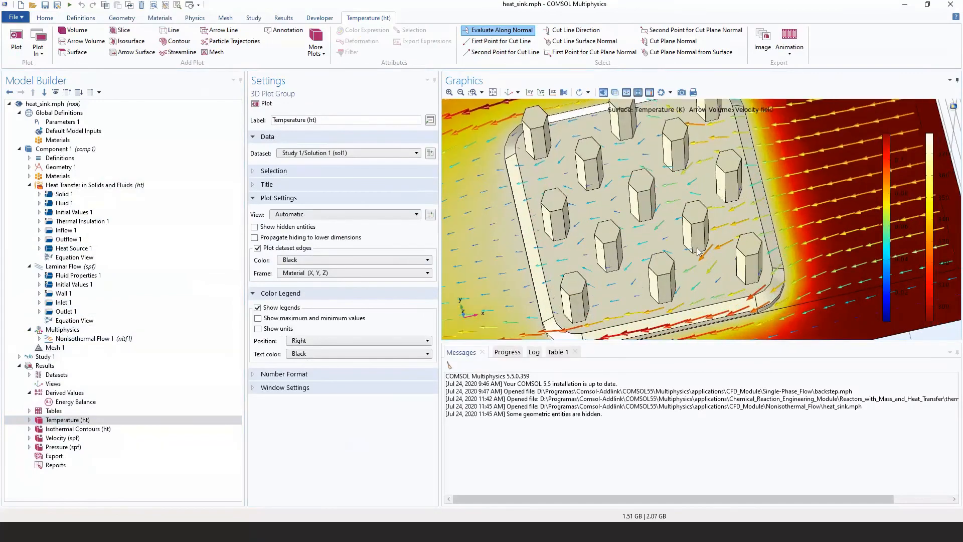
Examine the temperature distribution and velocity arrows along the channel from the inlet, past the heat sink, to the outlet.
{"action": "scroll", "coordinate": [667, 291], "scroll_direction": "down", "scroll_amount": 4}
{"action": "right_click_drag", "start_coordinate": [506, 275], "coordinate": [549, 279]}
{"action": "right_click_drag", "start_coordinate": [627, 239], "coordinate": [663, 239]}
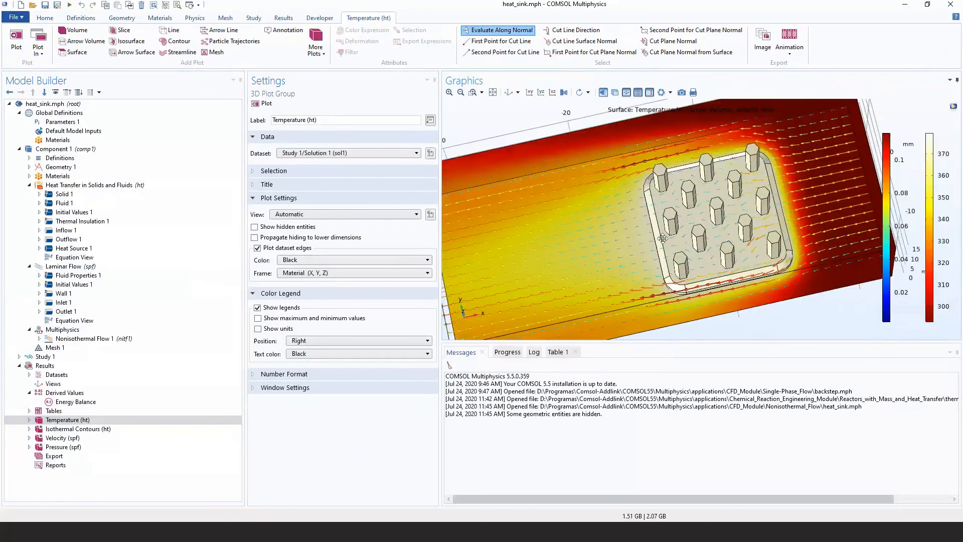
{"action": "left_click_drag", "start_coordinate": [663, 239], "coordinate": [687, 192]}
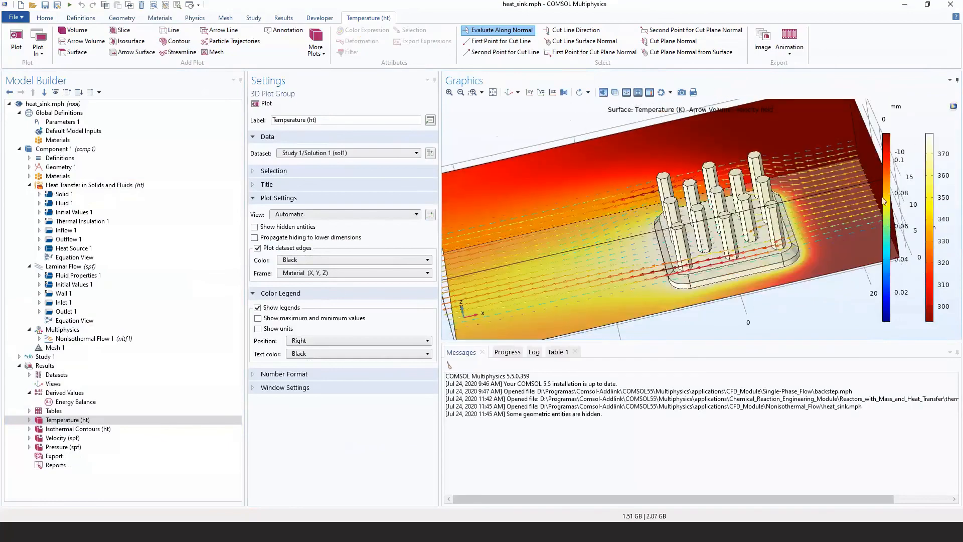
{"action": "left_click_drag", "start_coordinate": [884, 201], "coordinate": [802, 243]}
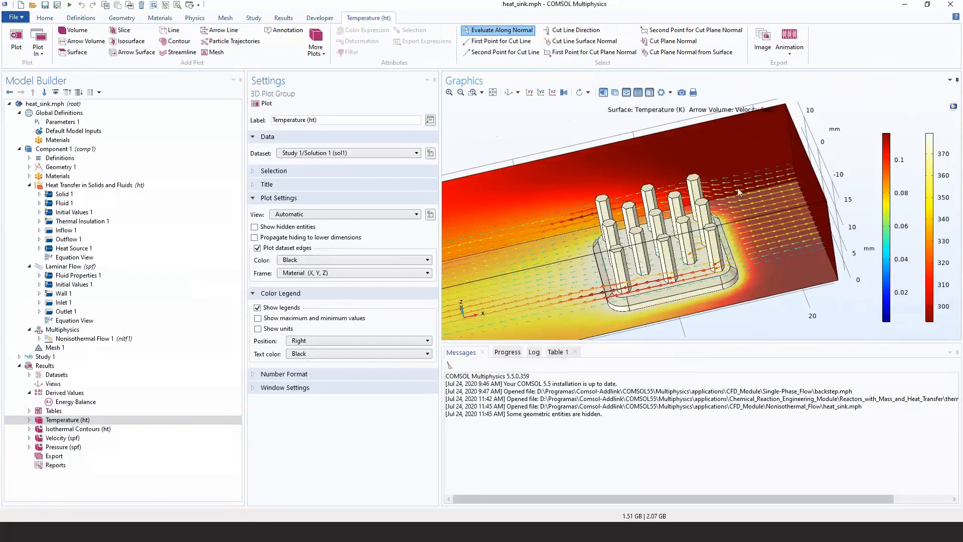
{"action": "left_click_drag", "start_coordinate": [737, 188], "coordinate": [824, 168]}
{"action": "left_click_drag", "start_coordinate": [556, 278], "coordinate": [658, 244]}
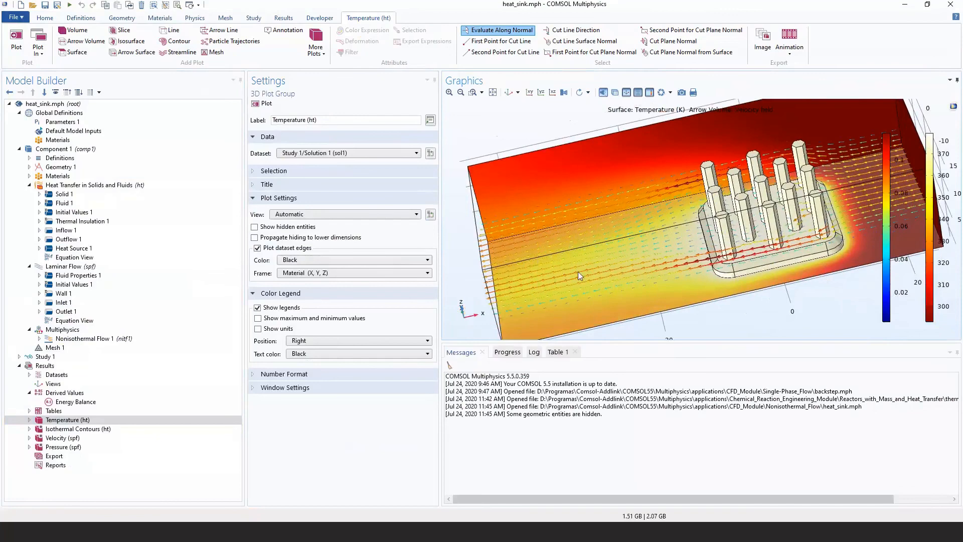
{"action": "right_click_drag", "start_coordinate": [628, 212], "coordinate": [566, 211]}
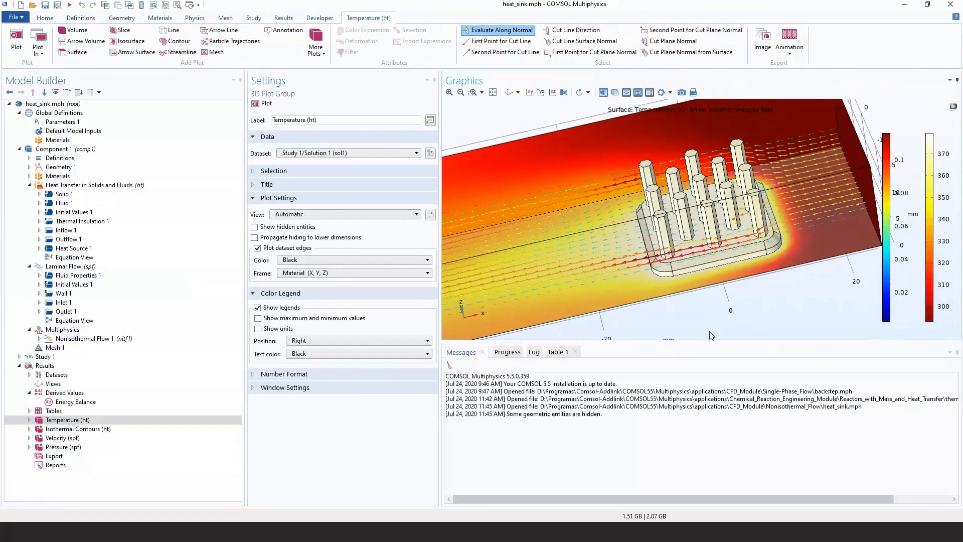
{"action": "right_click_drag", "start_coordinate": [745, 254], "coordinate": [697, 273]}
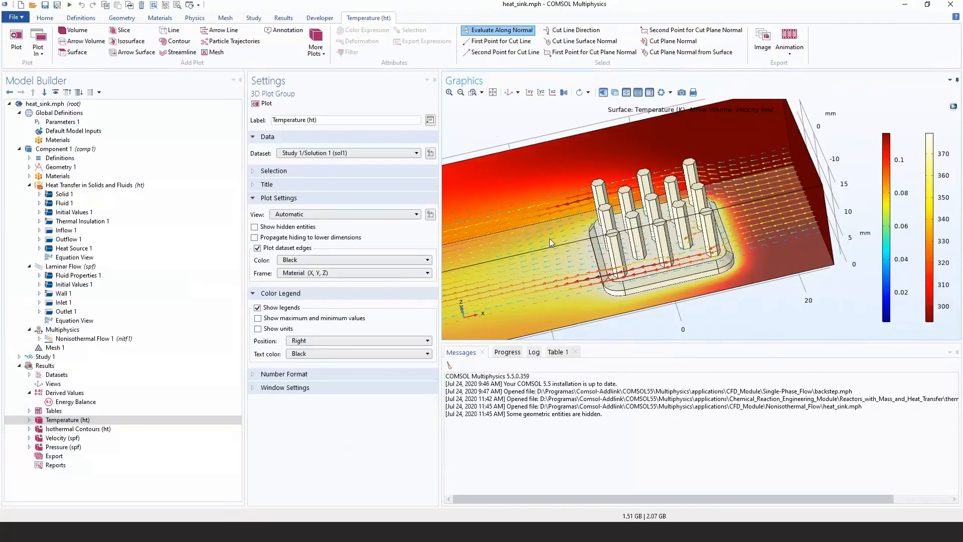
Return to the Application Libraries and preview the micromixer_particle_tracing and backstep example descriptions.
{"action": "left_click", "coordinate": [15, 17]}
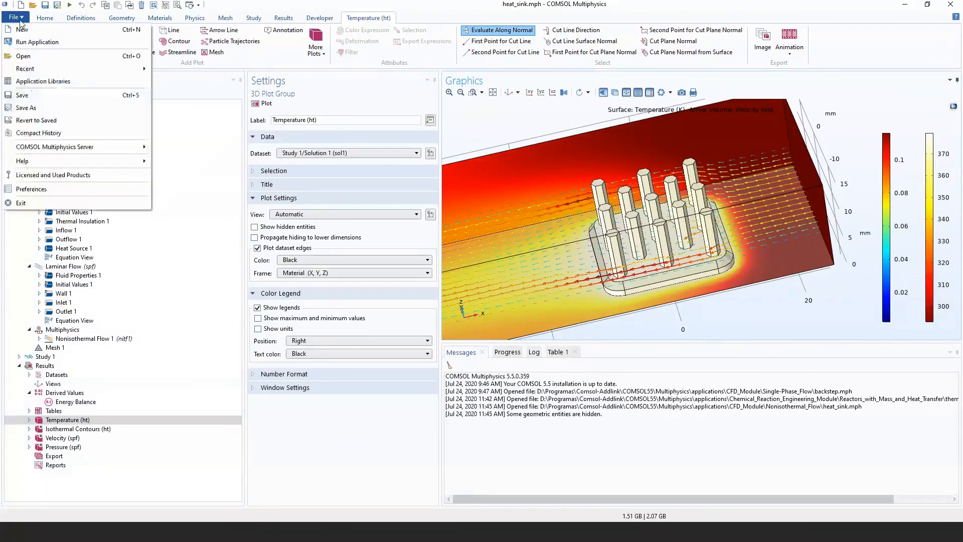
{"action": "left_click", "coordinate": [56, 82]}
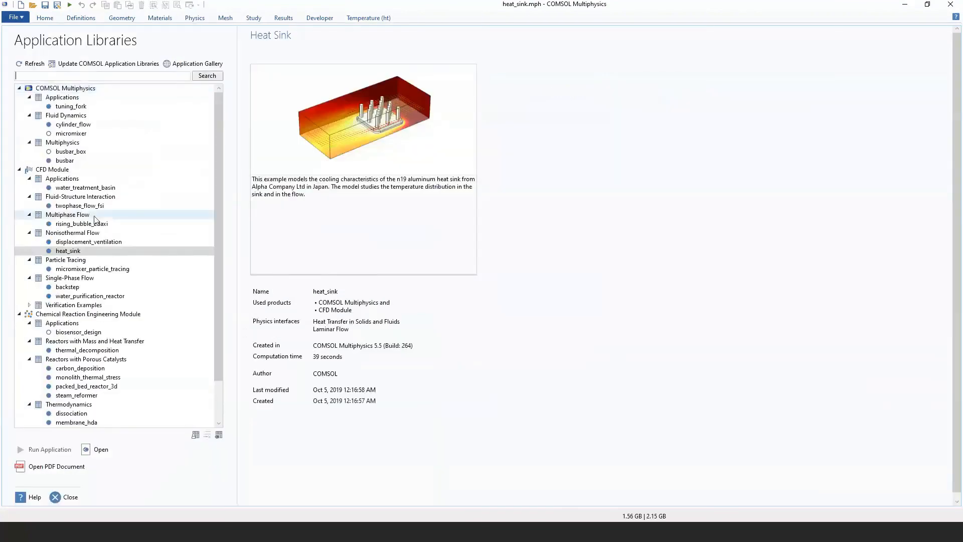
{"action": "left_click", "coordinate": [144, 269]}
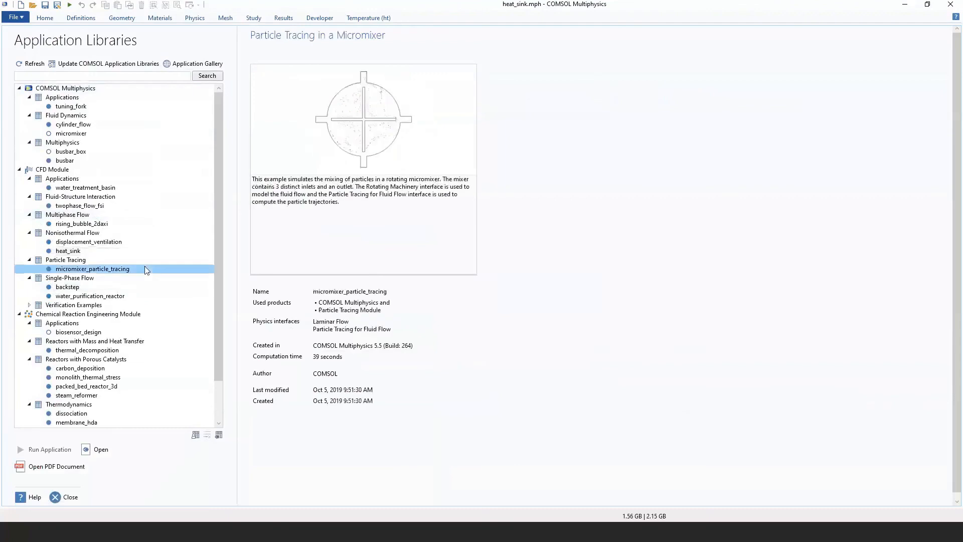
{"action": "left_click", "coordinate": [133, 290]}
Open the water_purification_reactor example, discarding the changes to heat_sink.mph and resetting the file lock.
{"action": "left_click", "coordinate": [129, 297]}
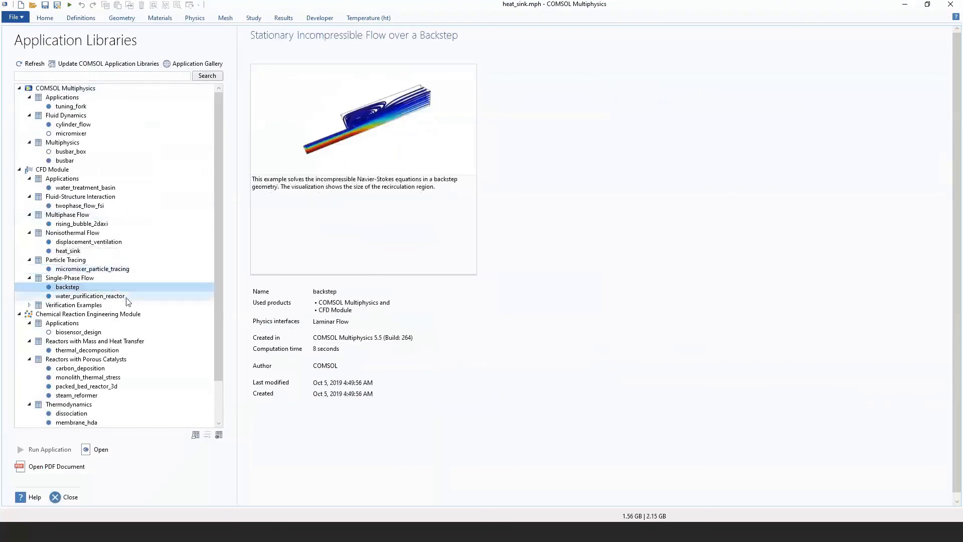
{"action": "scroll", "coordinate": [128, 301], "scroll_direction": "down", "scroll_amount": 1}
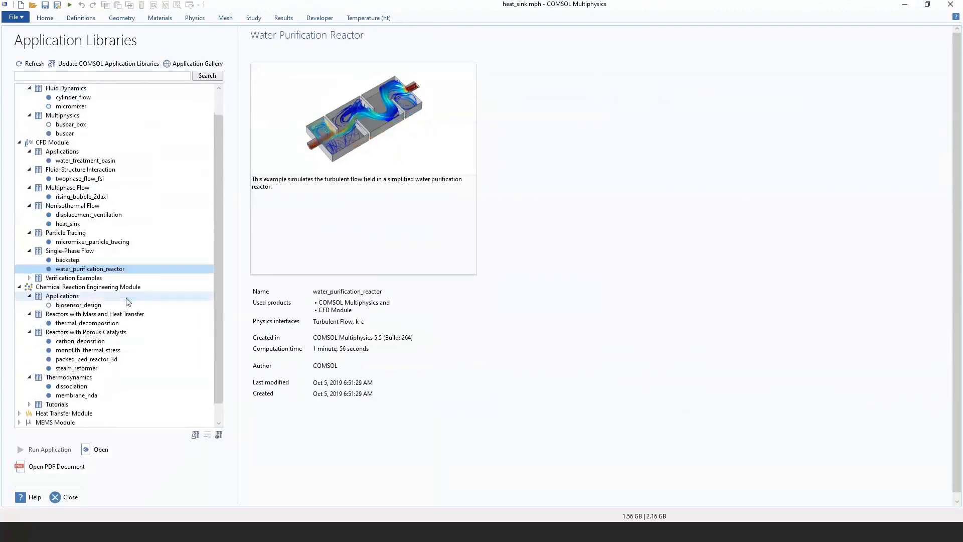
{"action": "left_click", "coordinate": [100, 450]}
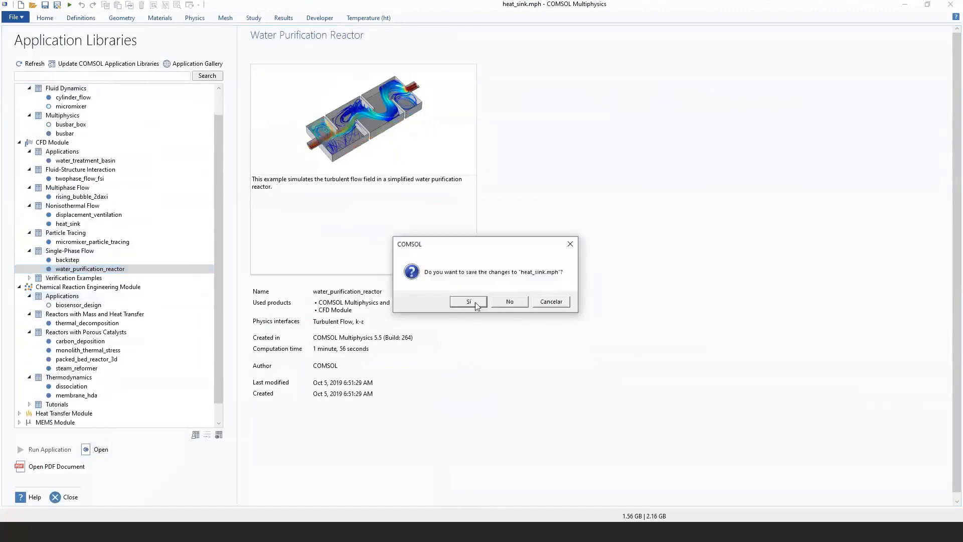
{"action": "left_click", "coordinate": [517, 301]}
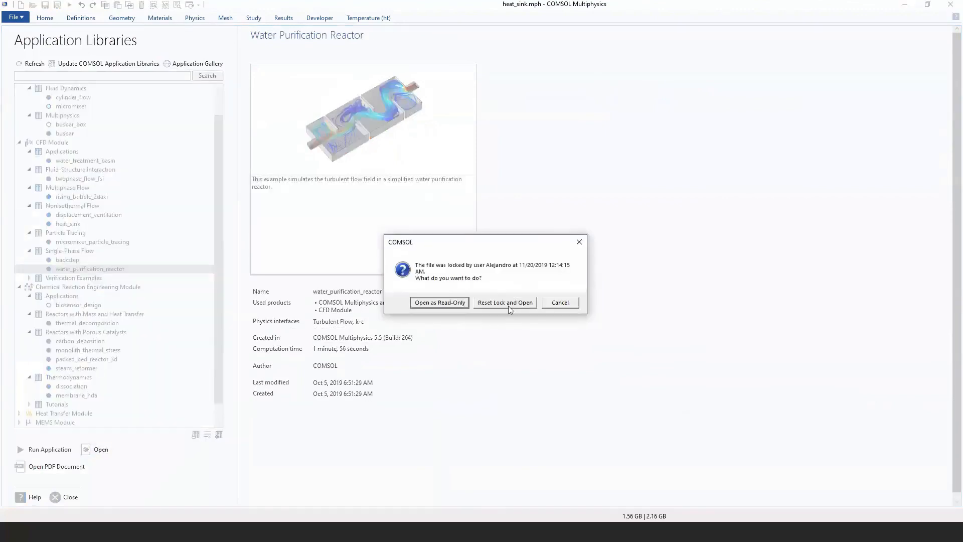
{"action": "left_click", "coordinate": [508, 303]}
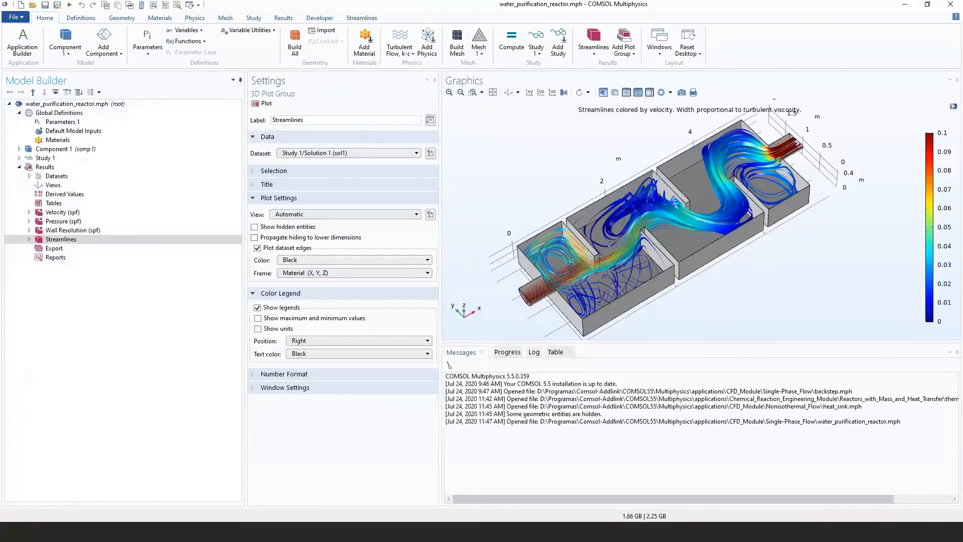
Expand Component 1 and review the Turbulent Flow, k-ε interface settings, including Fluid Properties 1 and Initial Values 1.
{"action": "left_click", "coordinate": [19, 149]}
{"action": "left_click", "coordinate": [29, 185]}
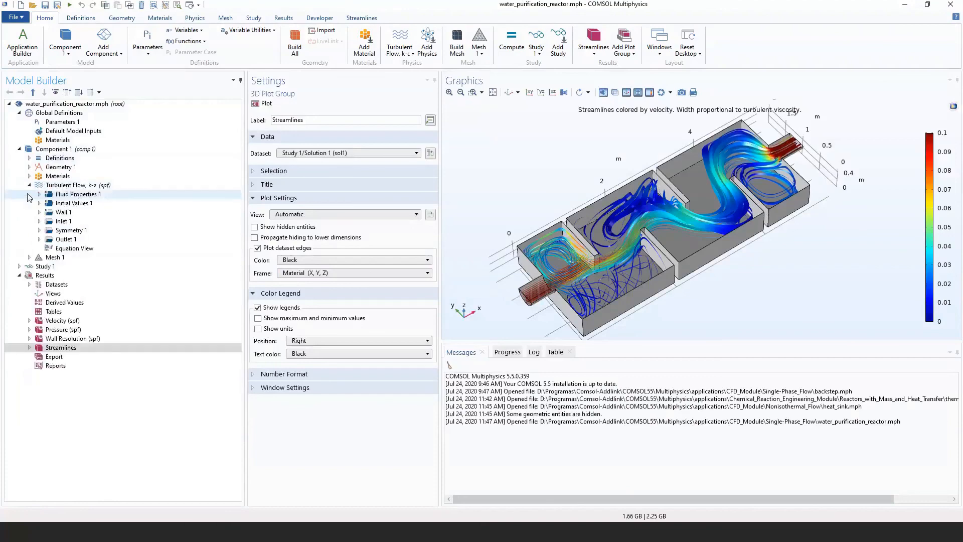
{"action": "left_click", "coordinate": [60, 186]}
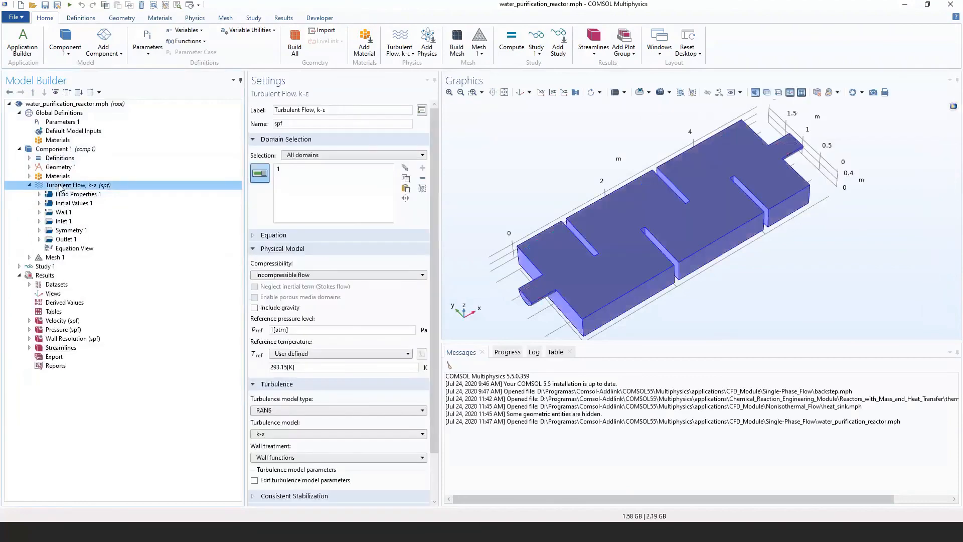
{"action": "scroll", "coordinate": [425, 334], "scroll_direction": "down", "scroll_amount": 2}
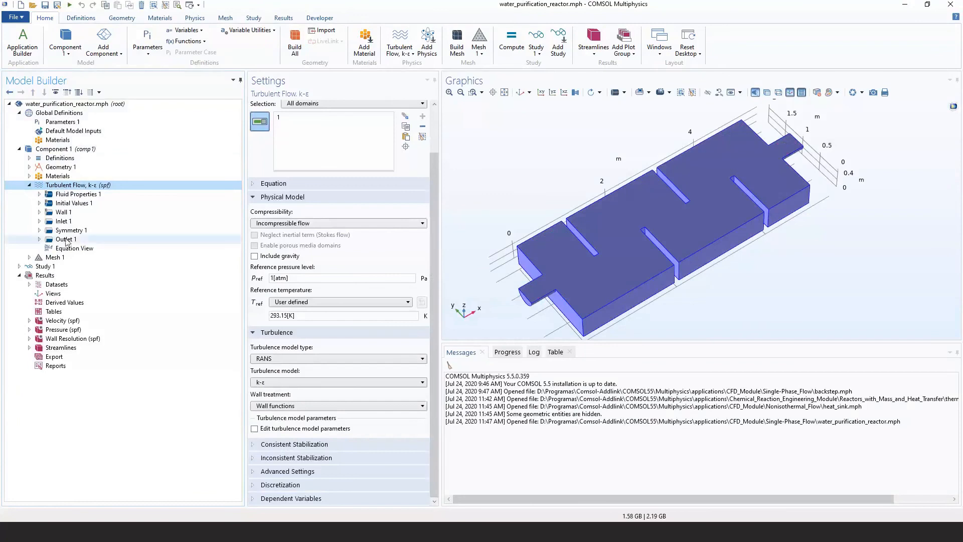
{"action": "left_click", "coordinate": [70, 194]}
{"action": "left_click", "coordinate": [64, 203]}
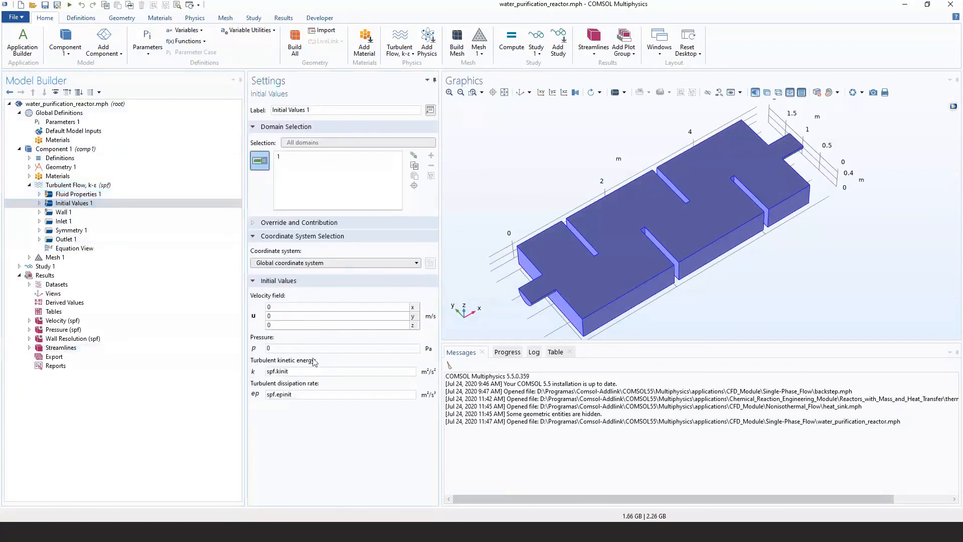
{"action": "left_click", "coordinate": [265, 414]}
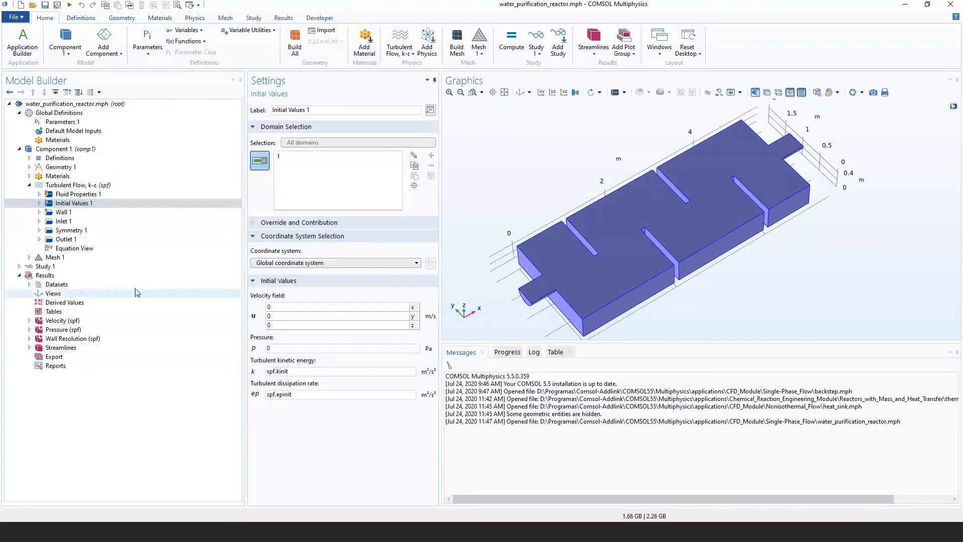
Look through the Outlet 1, Symmetry 1, Wall 1 and Inlet 1 conditions, returning to Initial Values 1.
{"action": "left_click", "coordinate": [91, 239]}
{"action": "left_click", "coordinate": [89, 230]}
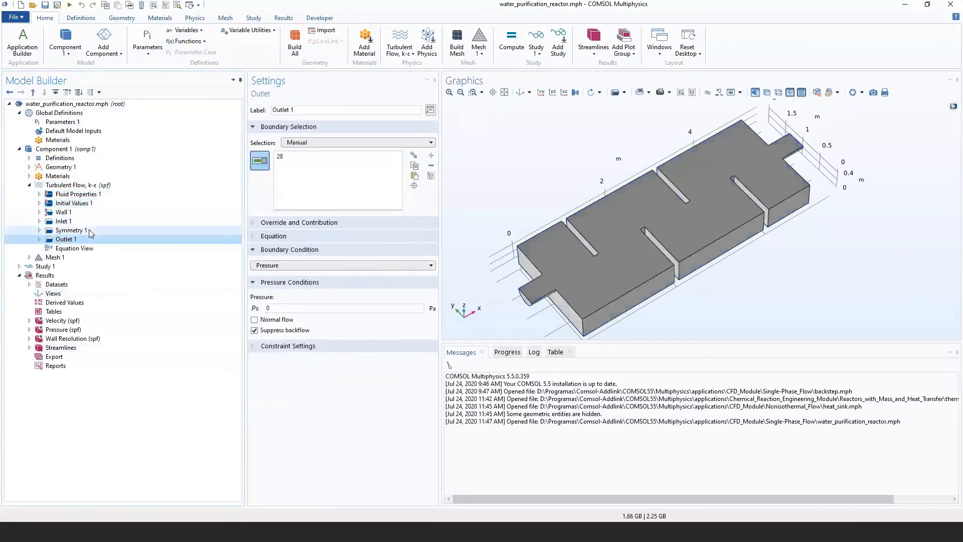
{"action": "left_click", "coordinate": [89, 213]}
{"action": "left_click", "coordinate": [83, 221]}
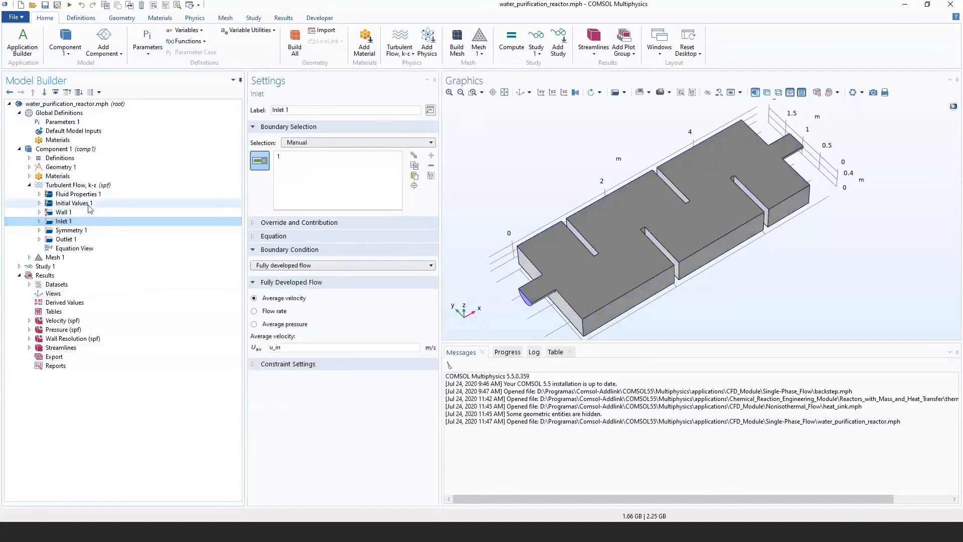
{"action": "left_click", "coordinate": [88, 204]}
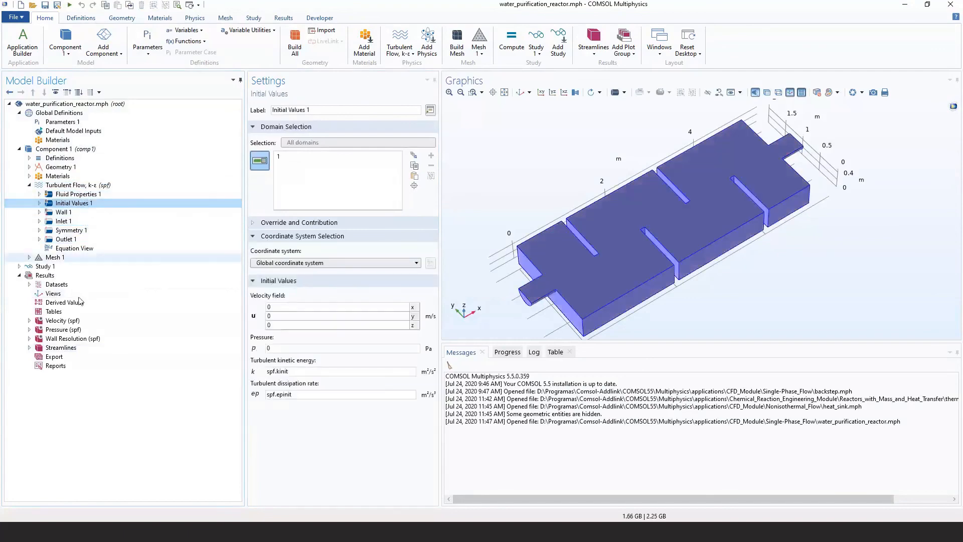
Display the Velocity (spf) plot and examine the velocity field and arrows from the reactor's inlet pipe through the baffles.
{"action": "left_click", "coordinate": [60, 321]}
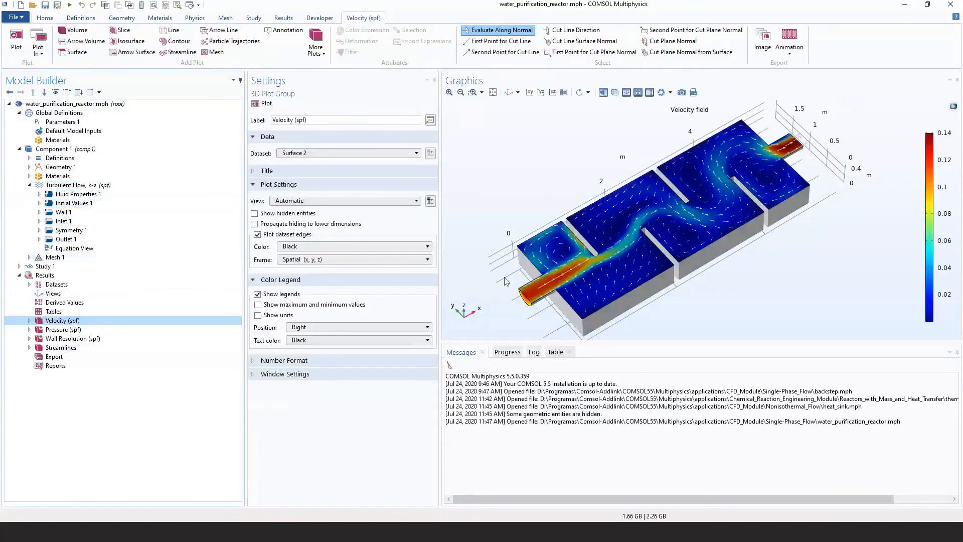
{"action": "right_click_drag", "start_coordinate": [539, 281], "coordinate": [527, 284]}
{"action": "left_click_drag", "start_coordinate": [527, 284], "coordinate": [549, 262]}
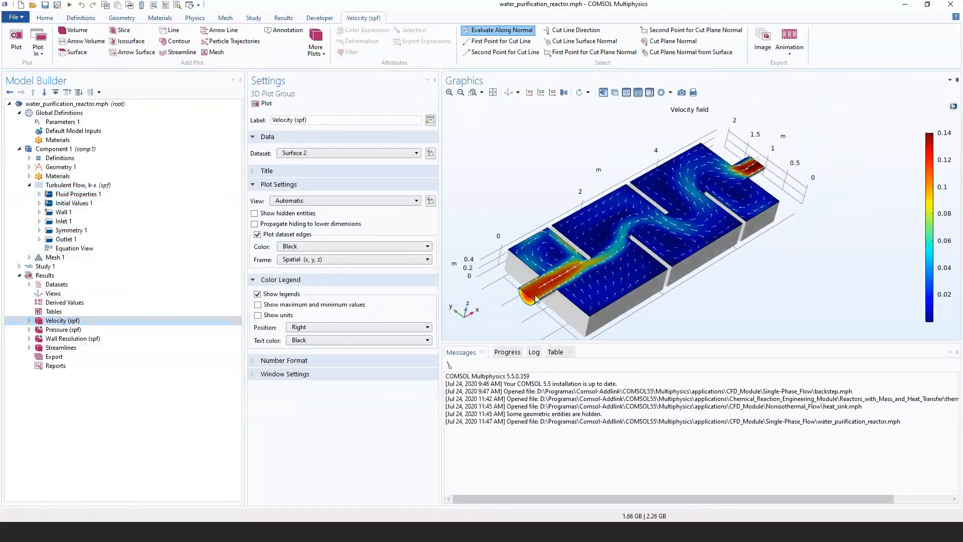
{"action": "left_click_drag", "start_coordinate": [538, 299], "coordinate": [510, 306]}
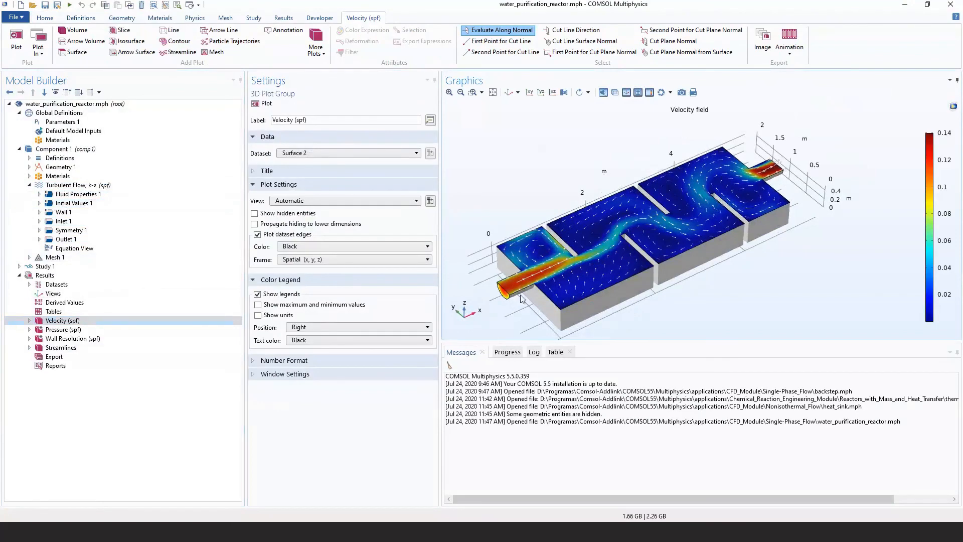
{"action": "scroll", "coordinate": [600, 236], "scroll_direction": "up", "scroll_amount": 2}
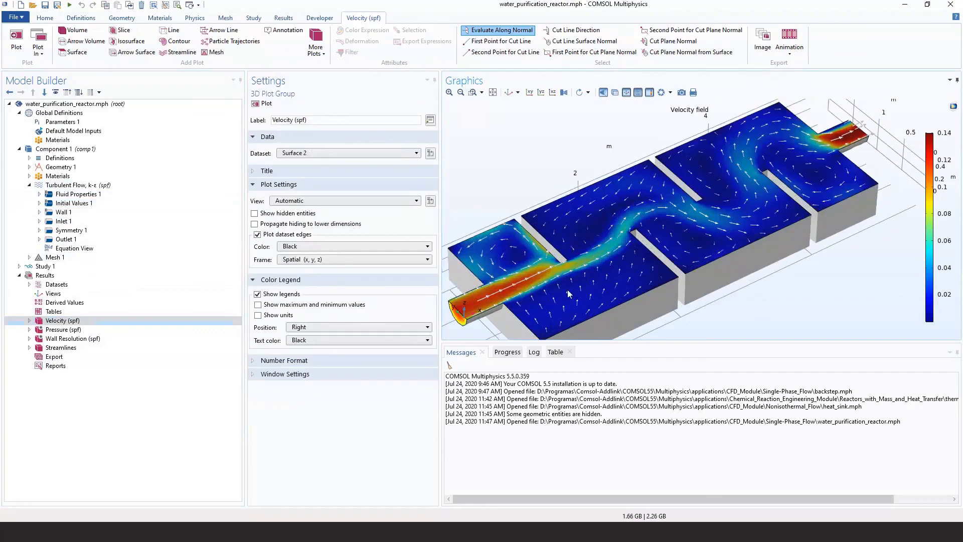
Enlarge the graphics area downward and sideways and fit the whole reactor velocity plot in it.
{"action": "left_click_drag", "start_coordinate": [584, 342], "coordinate": [567, 400]}
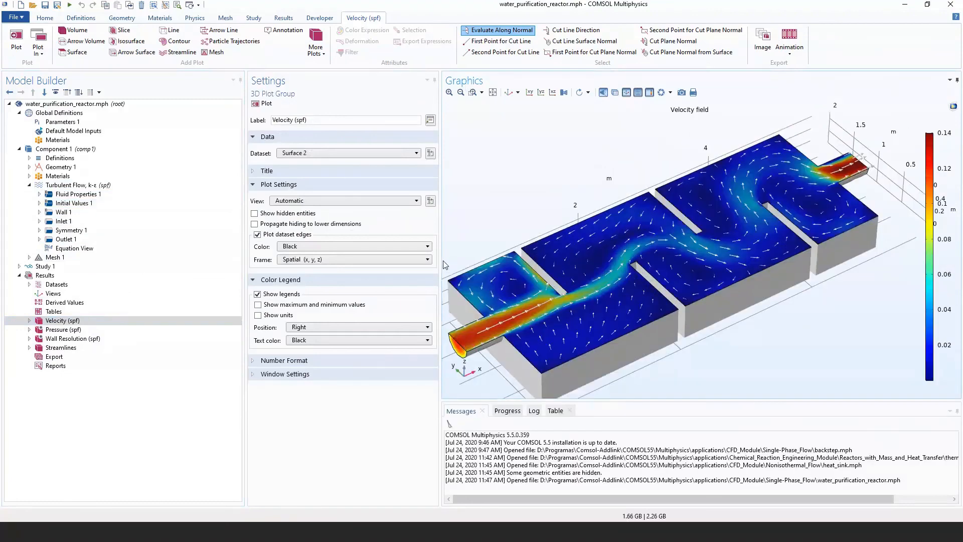
{"action": "left_click_drag", "start_coordinate": [441, 260], "coordinate": [383, 261]}
{"action": "right_click_drag", "start_coordinate": [450, 234], "coordinate": [488, 209]}
{"action": "scroll", "coordinate": [495, 207], "scroll_direction": "down", "scroll_amount": 2}
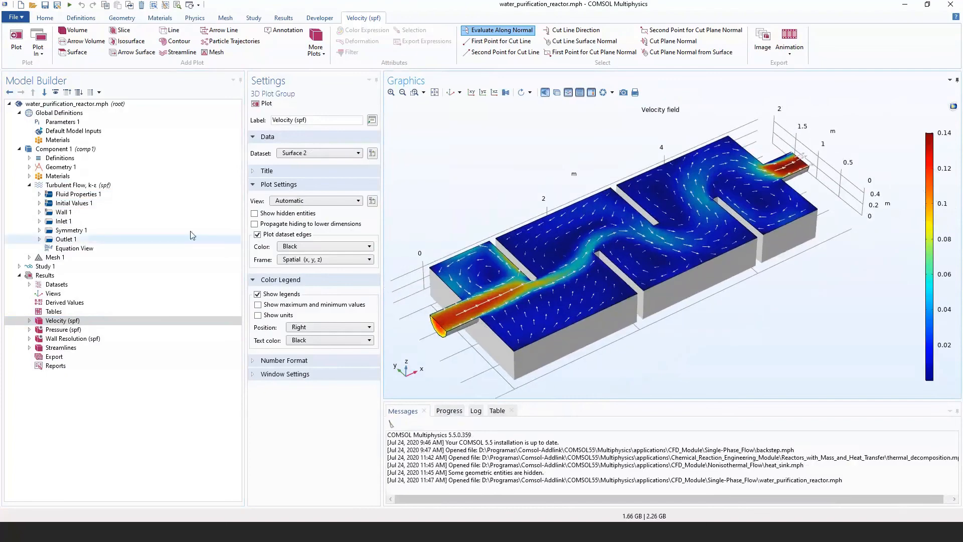
Check the Inlet 1, Outlet 1 and Symmetry 1 settings and locate their boundaries on the reactor geometry.
{"action": "left_click", "coordinate": [63, 221]}
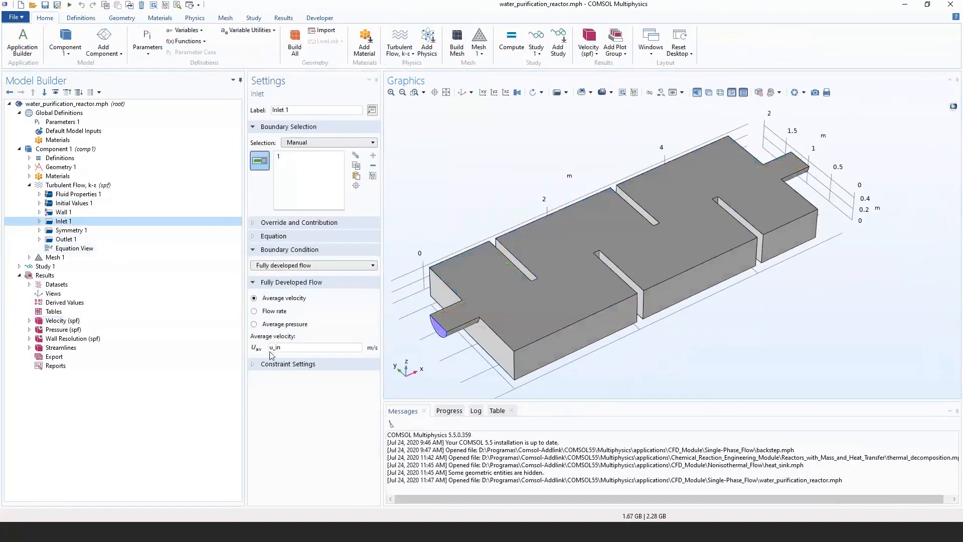
{"action": "left_click", "coordinate": [73, 242]}
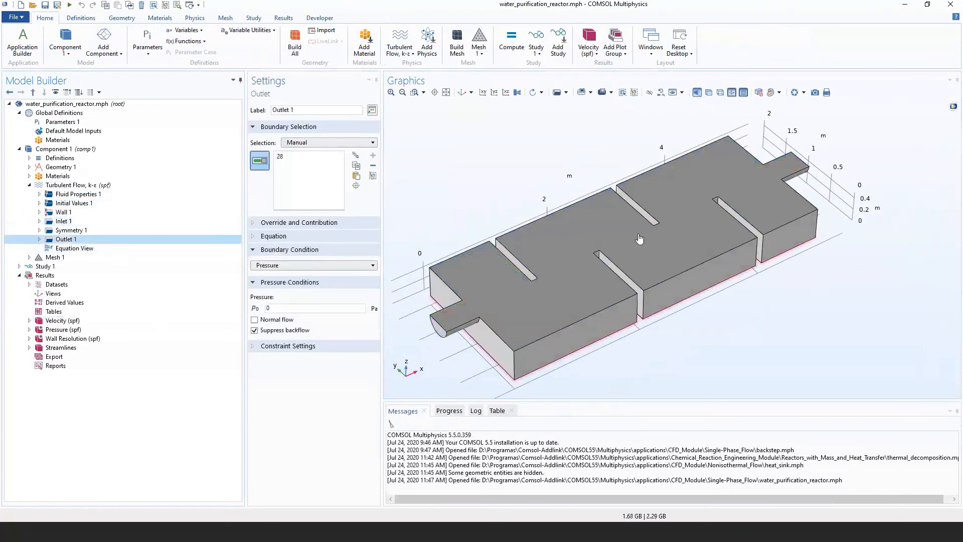
{"action": "left_click_drag", "start_coordinate": [773, 161], "coordinate": [727, 181]}
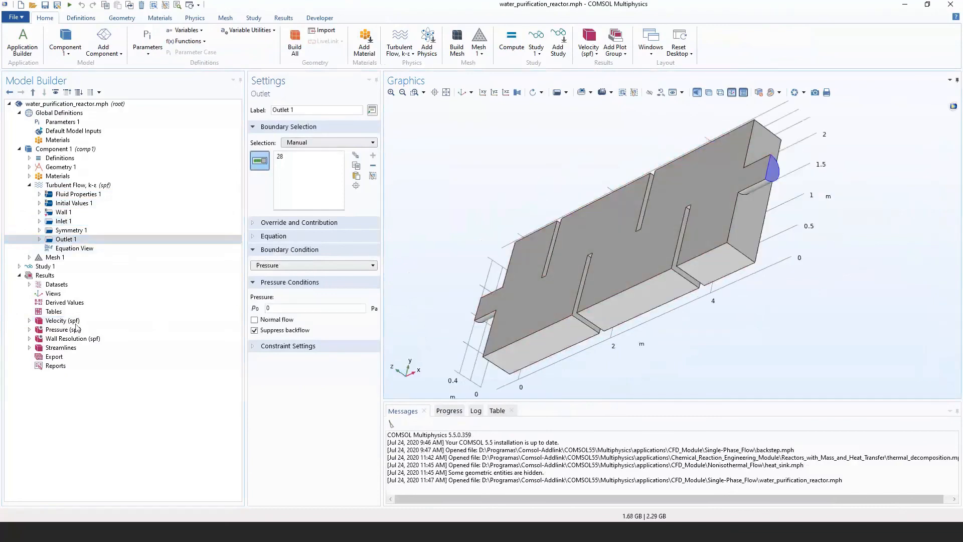
{"action": "left_click", "coordinate": [69, 230]}
{"action": "left_click_drag", "start_coordinate": [593, 180], "coordinate": [573, 227]}
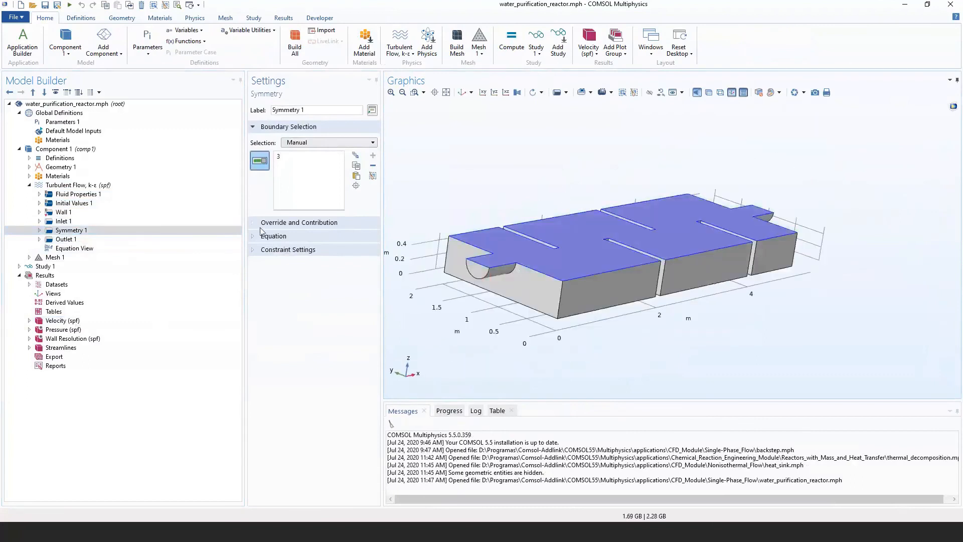
Review Fluid Properties 1 and the Water, liquid material assigned to the reactor domain.
{"action": "left_click", "coordinate": [100, 195]}
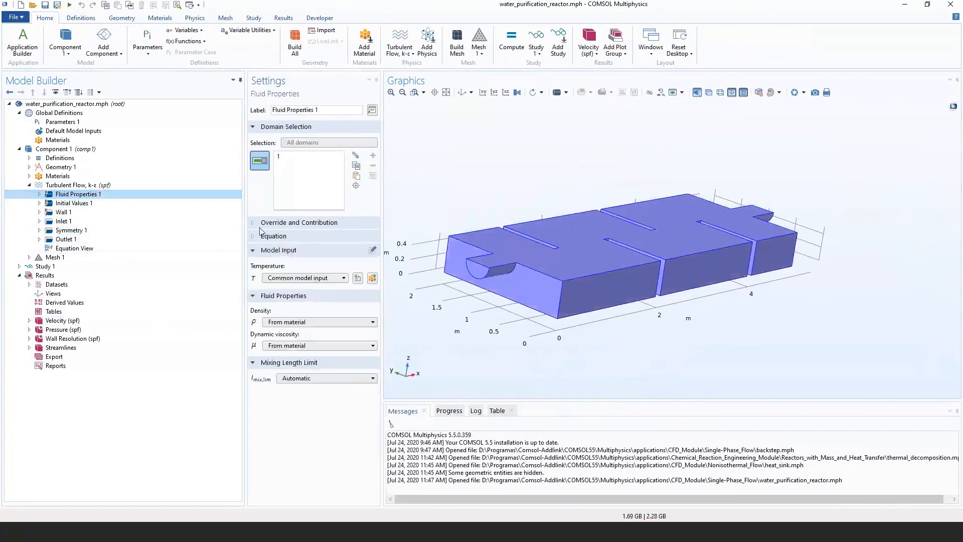
{"action": "double_click", "coordinate": [58, 176]}
{"action": "left_click", "coordinate": [72, 186]}
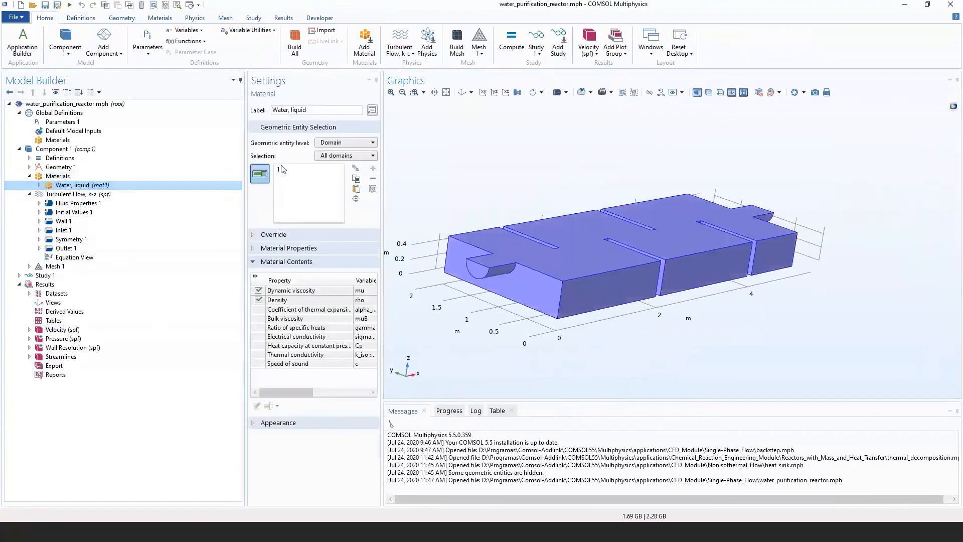
Return to the Application Libraries and preview the CFD Module's Verification Examples from ahmed_body to turbulent_backstep.
{"action": "left_click", "coordinate": [13, 17]}
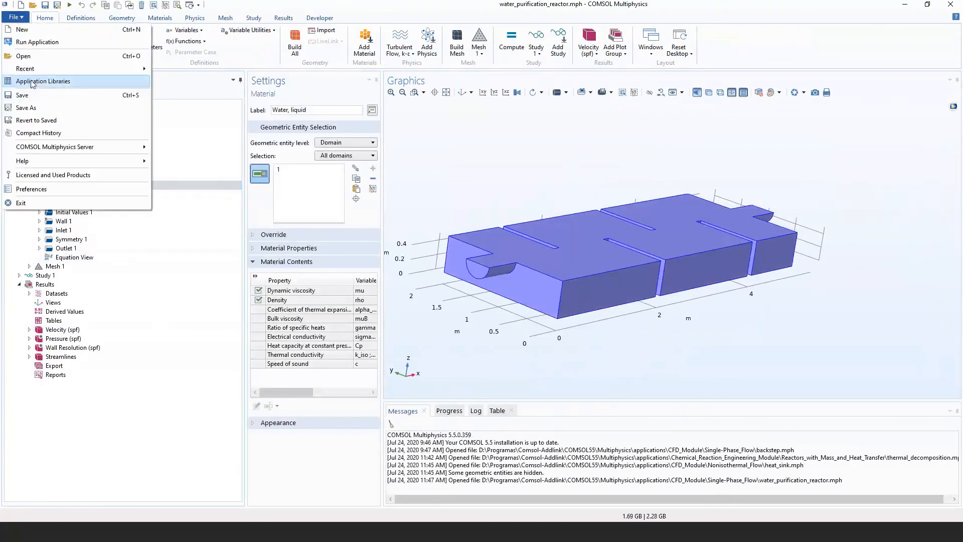
{"action": "left_click", "coordinate": [36, 81]}
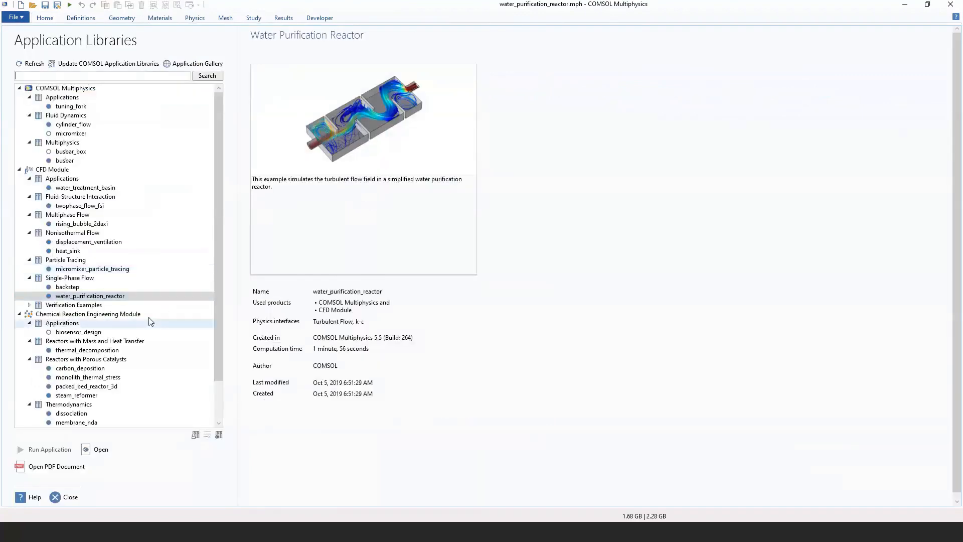
{"action": "double_click", "coordinate": [148, 305]}
{"action": "left_click", "coordinate": [140, 316]}
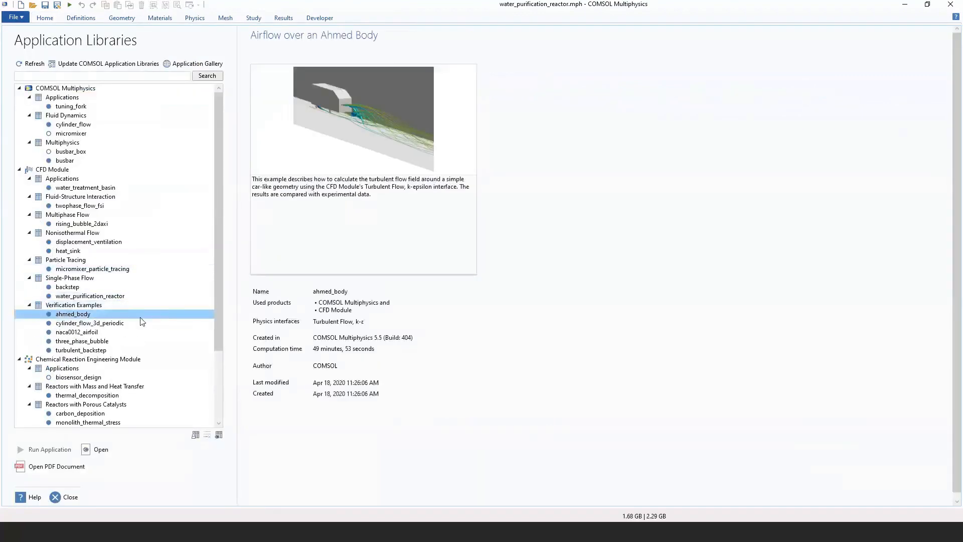
{"action": "left_click", "coordinate": [139, 324]}
{"action": "left_click", "coordinate": [137, 333]}
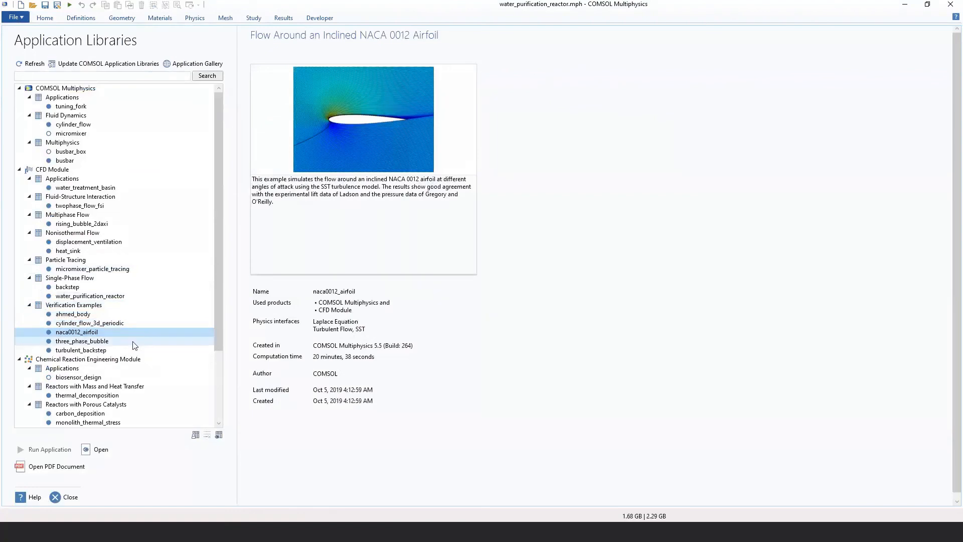
{"action": "left_click", "coordinate": [135, 341]}
{"action": "left_click", "coordinate": [132, 350]}
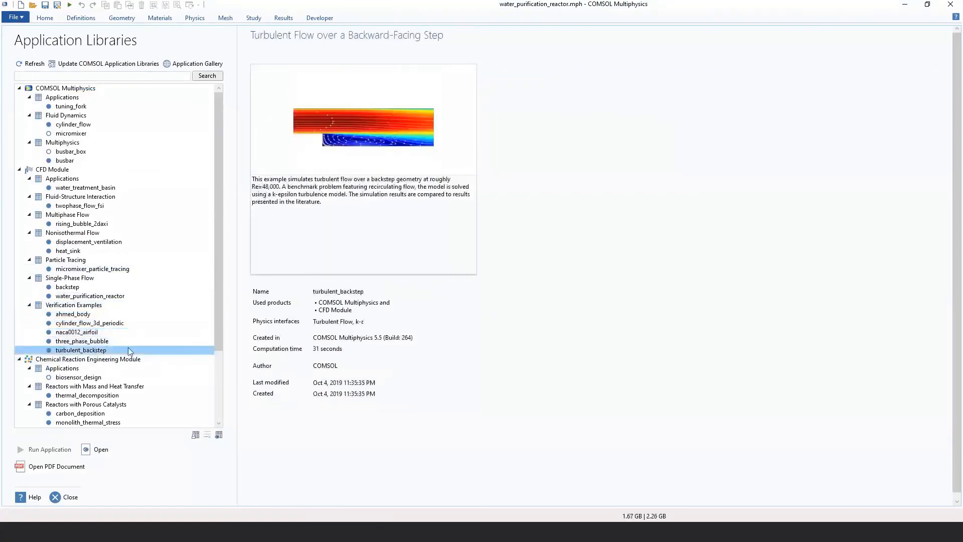
Open the ahmed_body verification example without saving the changes to water_purification_reactor.mph.
{"action": "left_click", "coordinate": [114, 317]}
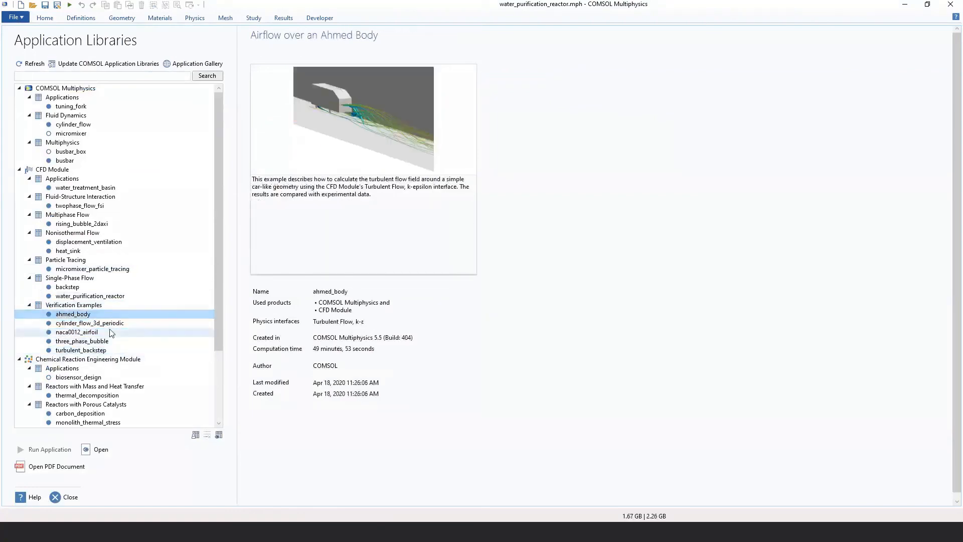
{"action": "left_click", "coordinate": [98, 450]}
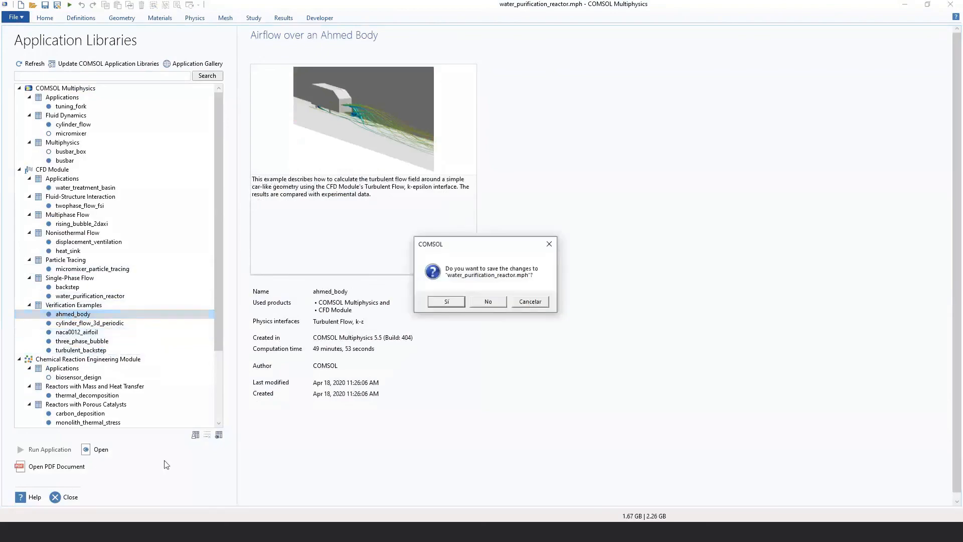
{"action": "left_click", "coordinate": [489, 302]}
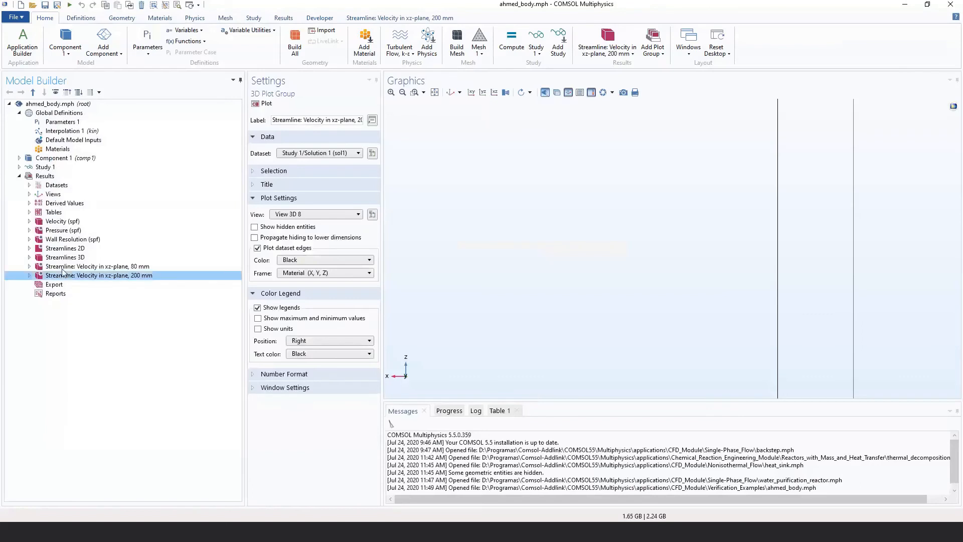
Open Global Evaluation 1 under Derived Values and widen the settings area to read the drag coefficient expression descriptions in full.
{"action": "left_click", "coordinate": [29, 203]}
{"action": "left_click", "coordinate": [42, 213]}
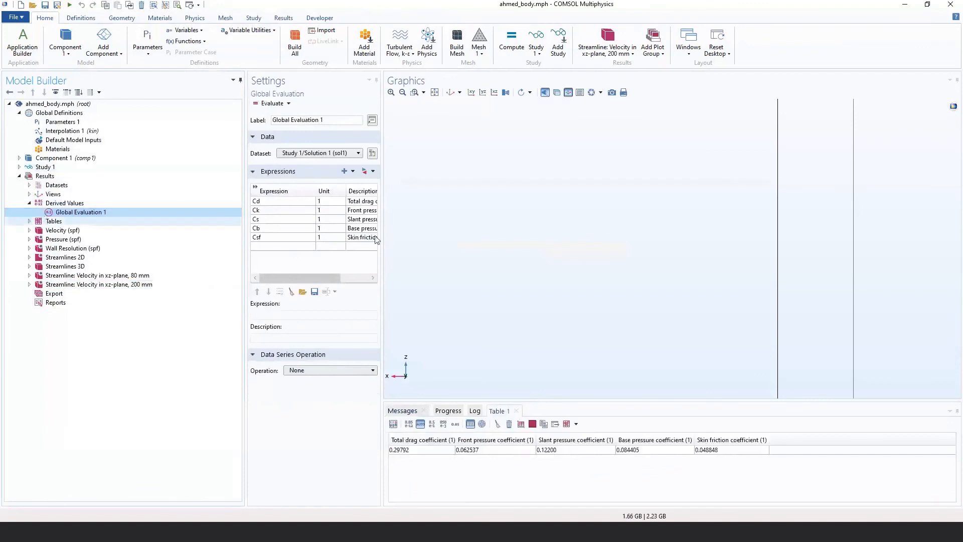
{"action": "left_click_drag", "start_coordinate": [383, 236], "coordinate": [444, 237]}
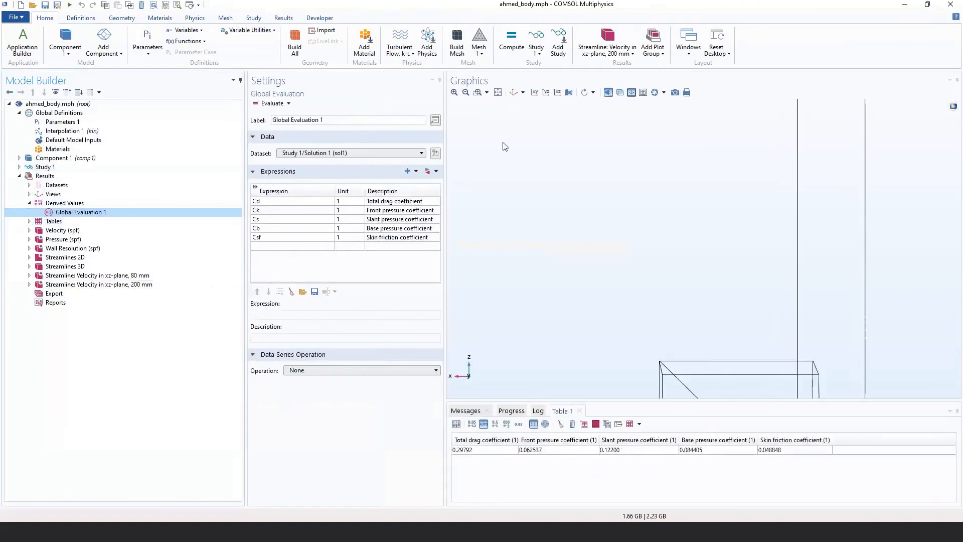
Examine the Ahmed body inside the flow domain from several angles, then restore the full-domain view.
{"action": "left_click", "coordinate": [497, 93]}
{"action": "left_click_drag", "start_coordinate": [671, 319], "coordinate": [613, 210]}
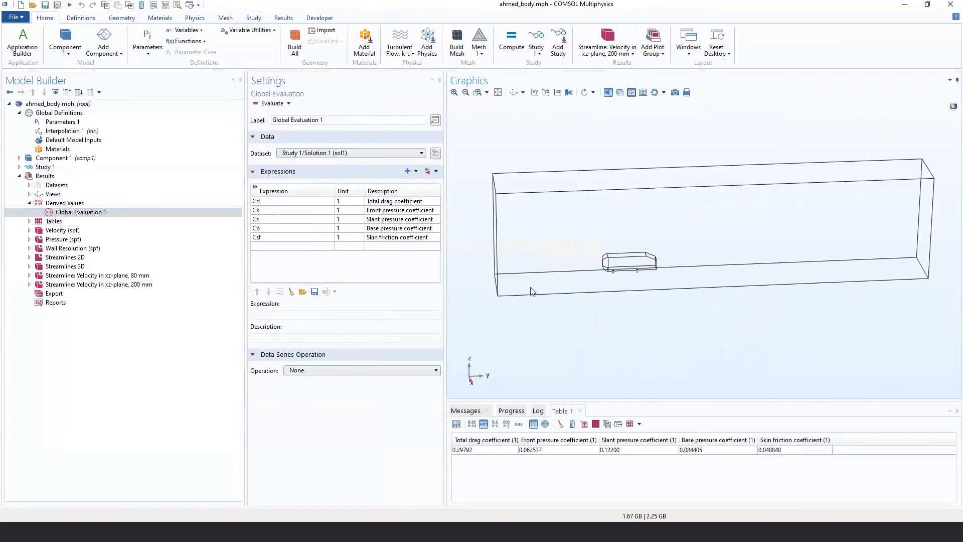
{"action": "left_click_drag", "start_coordinate": [664, 277], "coordinate": [684, 276]}
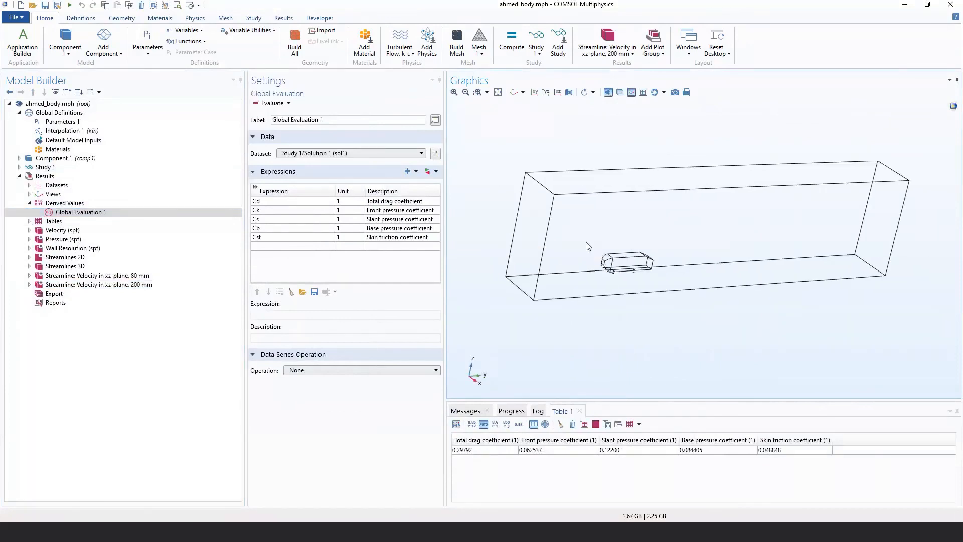
{"action": "scroll", "coordinate": [632, 261], "scroll_direction": "up", "scroll_amount": 3}
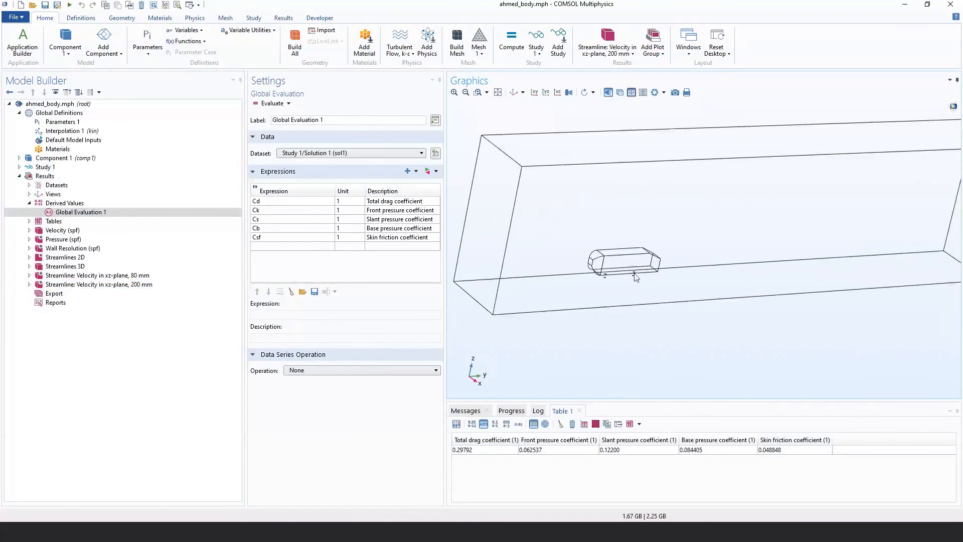
{"action": "scroll", "coordinate": [634, 260], "scroll_direction": "up", "scroll_amount": 5}
{"action": "mouse_move", "coordinate": [650, 251]}
{"action": "left_mouse_down"}
{"action": "mouse_move", "coordinate": [754, 256]}
{"action": "mouse_move", "coordinate": [595, 284]}
{"action": "mouse_move", "coordinate": [636, 242]}
{"action": "left_mouse_up"}
{"action": "right_click_drag", "start_coordinate": [637, 242], "coordinate": [748, 270]}
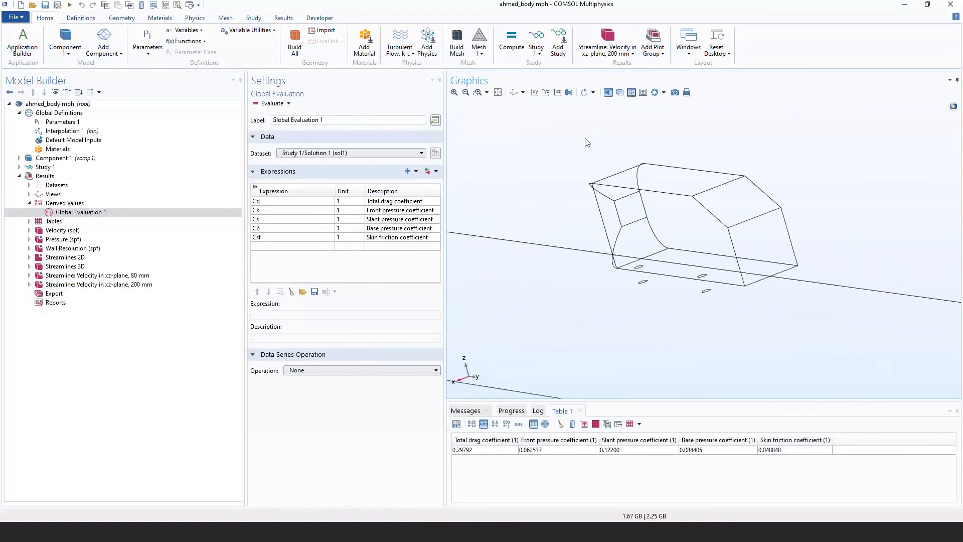
{"action": "left_click", "coordinate": [497, 93]}
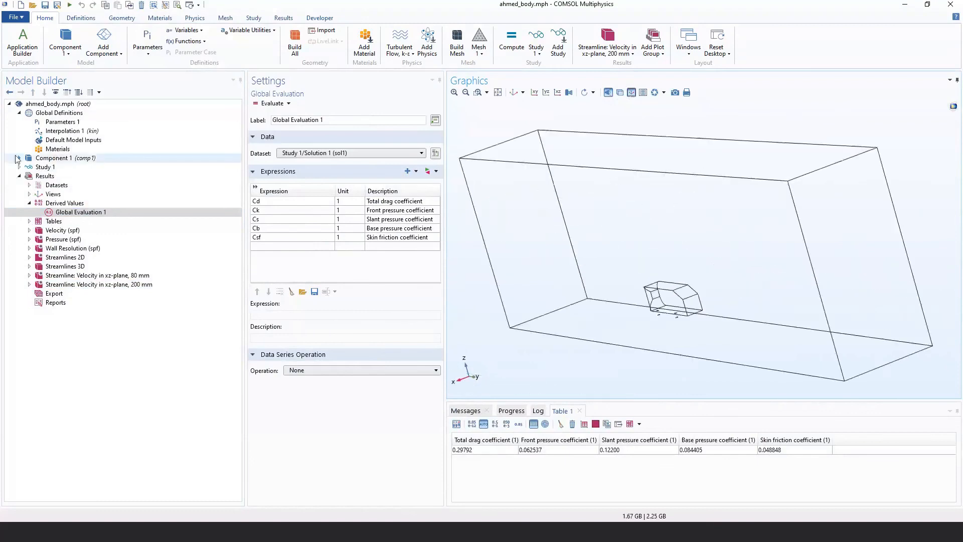
Review Inlet 1's velocity settings under Turbulent Flow, k-ε and look up the Uin inlet velocity in Parameters 1.
{"action": "left_click", "coordinate": [19, 158]}
{"action": "left_click", "coordinate": [29, 194]}
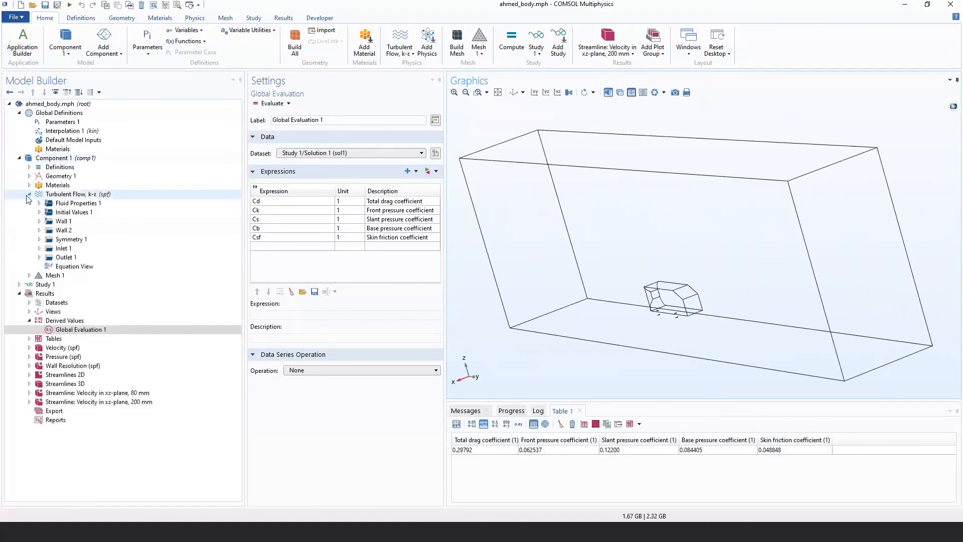
{"action": "left_click", "coordinate": [61, 249]}
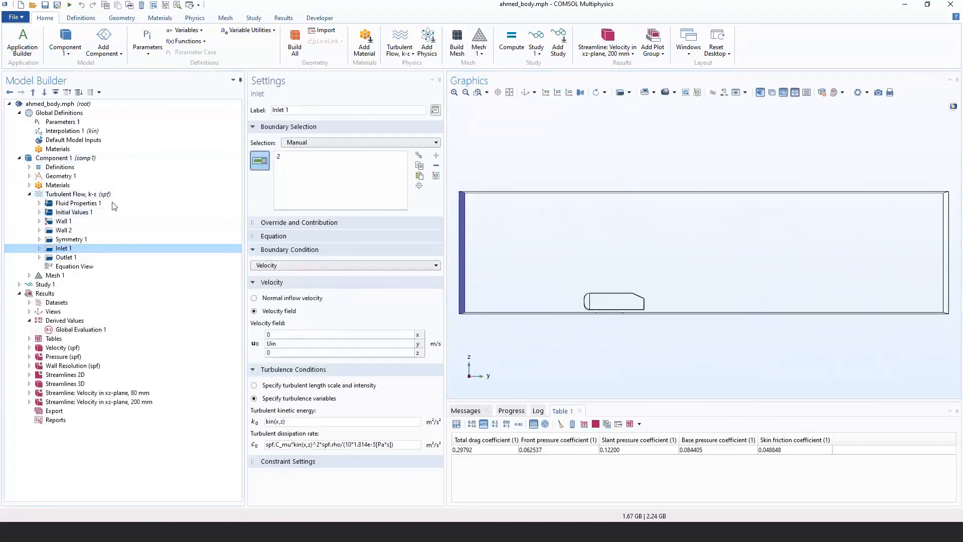
{"action": "left_click", "coordinate": [58, 122]}
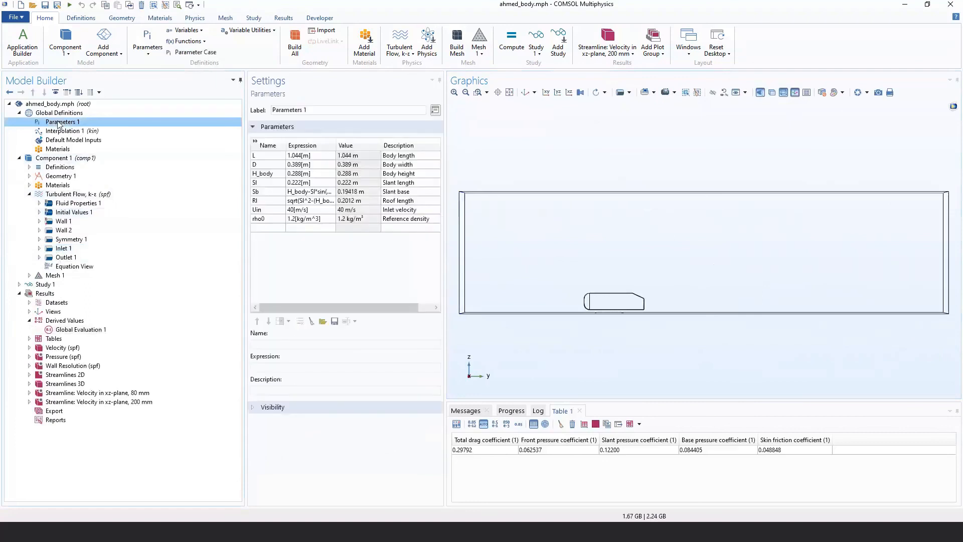
{"action": "left_click", "coordinate": [293, 211]}
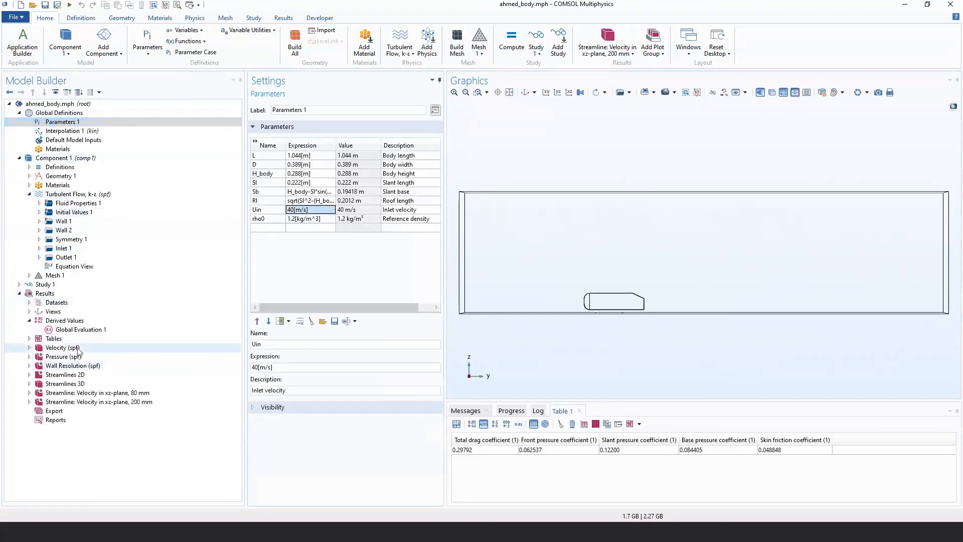
Plot the Velocity (spf) results, inspect the flow and wake around the body, and plot the Pressure (spf) results.
{"action": "left_click", "coordinate": [62, 348]}
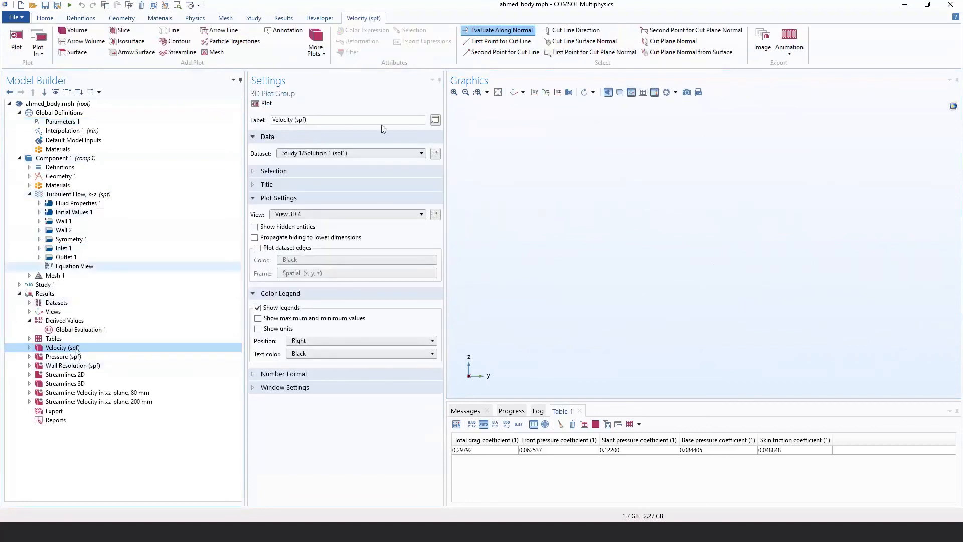
{"action": "left_click", "coordinate": [265, 104]}
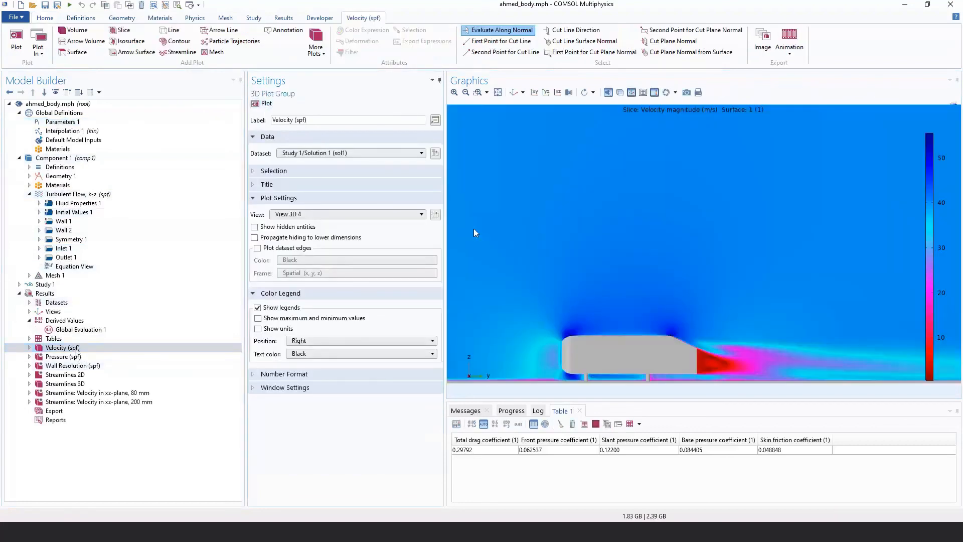
{"action": "left_click", "coordinate": [501, 96]}
{"action": "scroll", "coordinate": [577, 294], "scroll_direction": "up", "scroll_amount": 5}
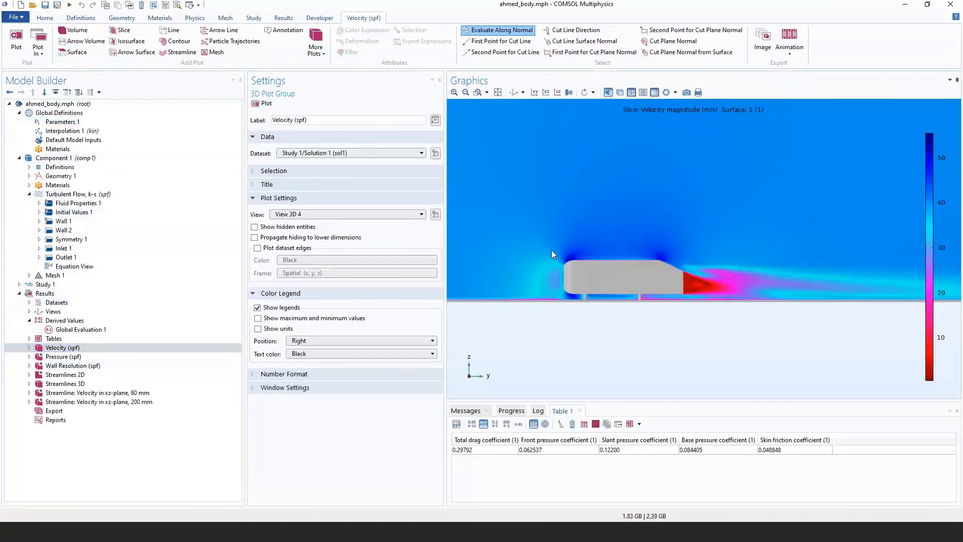
{"action": "right_click_drag", "start_coordinate": [552, 251], "coordinate": [479, 285]}
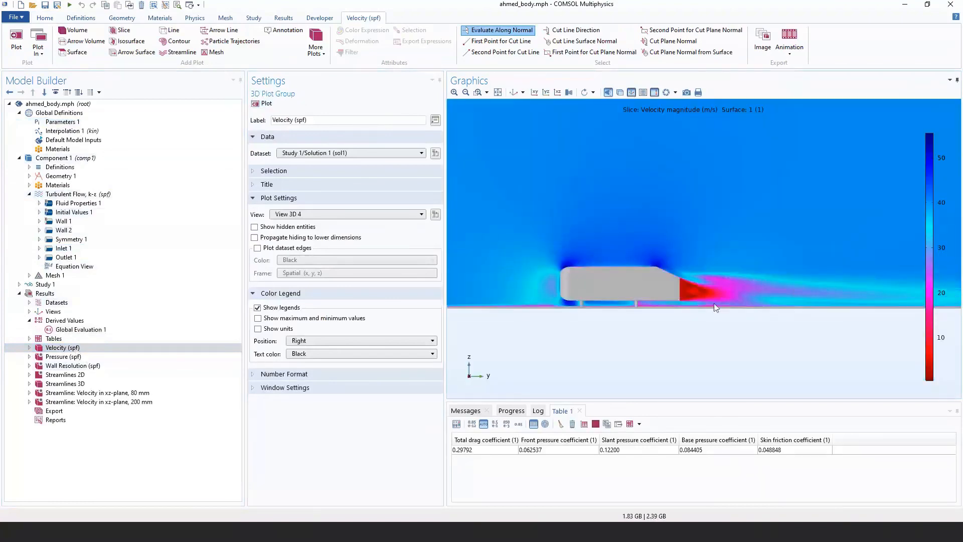
{"action": "left_click_drag", "start_coordinate": [661, 277], "coordinate": [629, 278]}
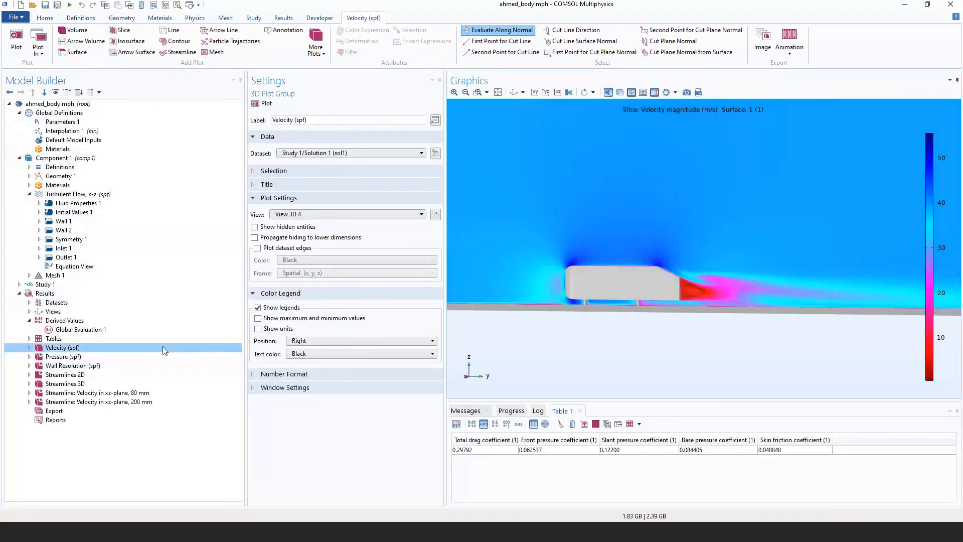
{"action": "left_click", "coordinate": [155, 357]}
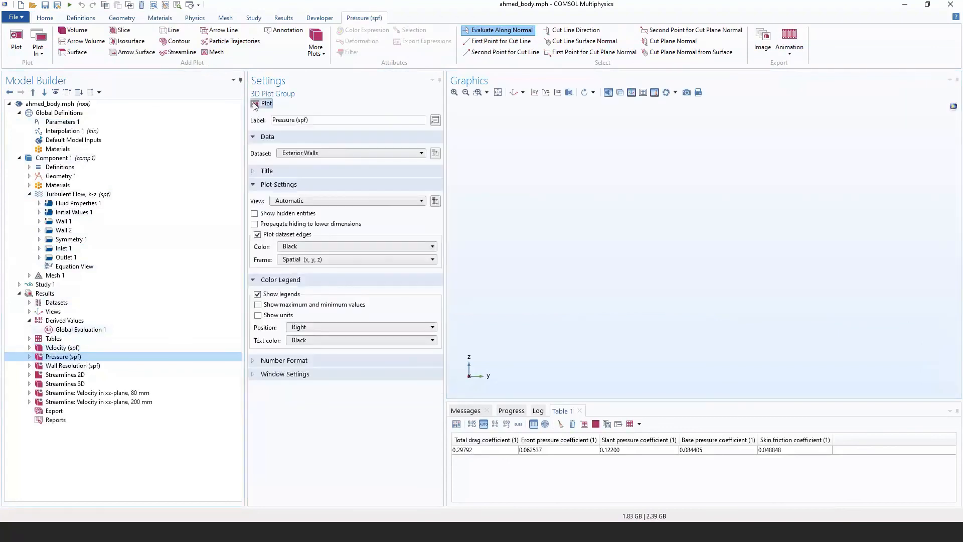
{"action": "left_click", "coordinate": [255, 104]}
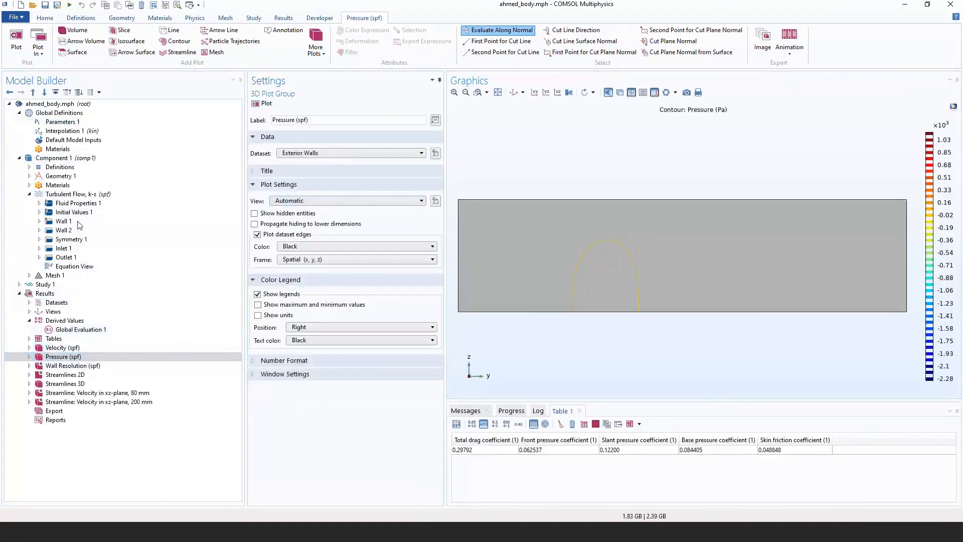
Review the Turbulent Flow, k-ε interface settings and inspect its domain close up around the body.
{"action": "left_click", "coordinate": [89, 196]}
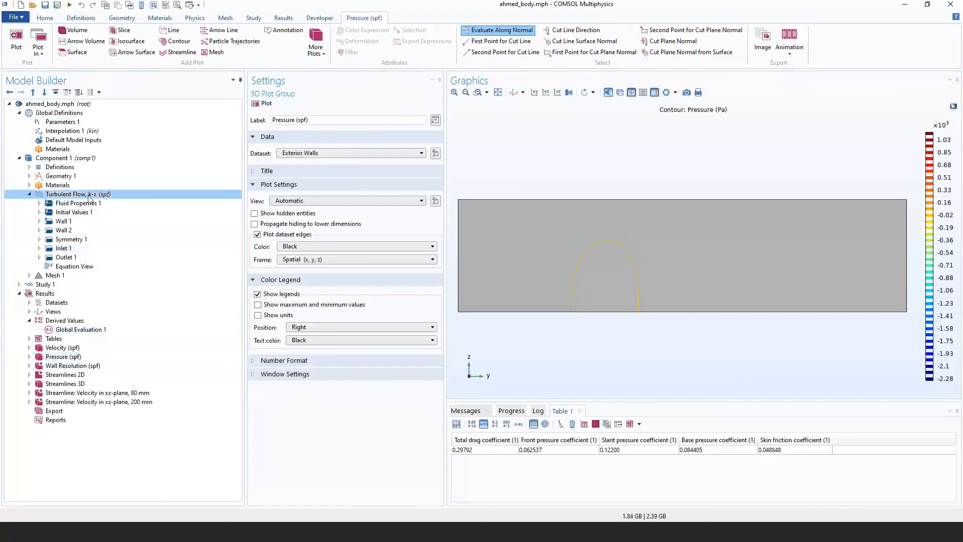
{"action": "left_click_drag", "start_coordinate": [592, 301], "coordinate": [522, 344]}
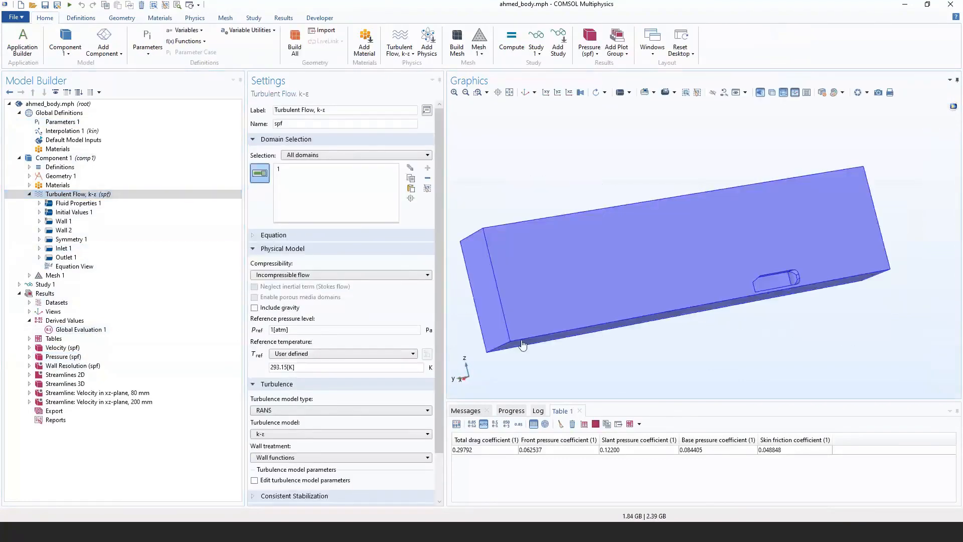
{"action": "scroll", "coordinate": [755, 261], "scroll_direction": "up", "scroll_amount": 8}
{"action": "left_click_drag", "start_coordinate": [709, 336], "coordinate": [625, 329]}
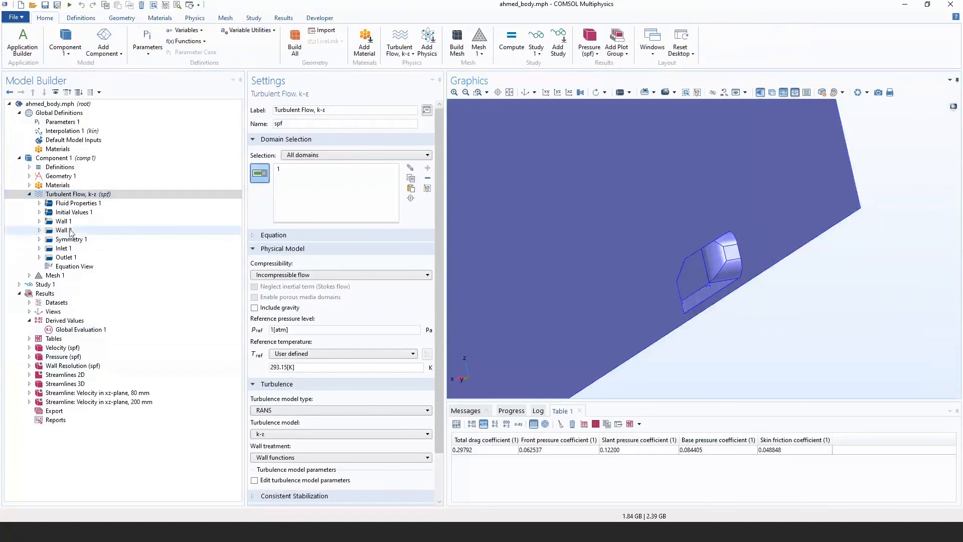
Review Wall 1's condition and examine its boundaries on the car body and the floor.
{"action": "left_click", "coordinate": [71, 230]}
{"action": "left_click", "coordinate": [70, 222]}
{"action": "left_click_drag", "start_coordinate": [795, 332], "coordinate": [805, 308]}
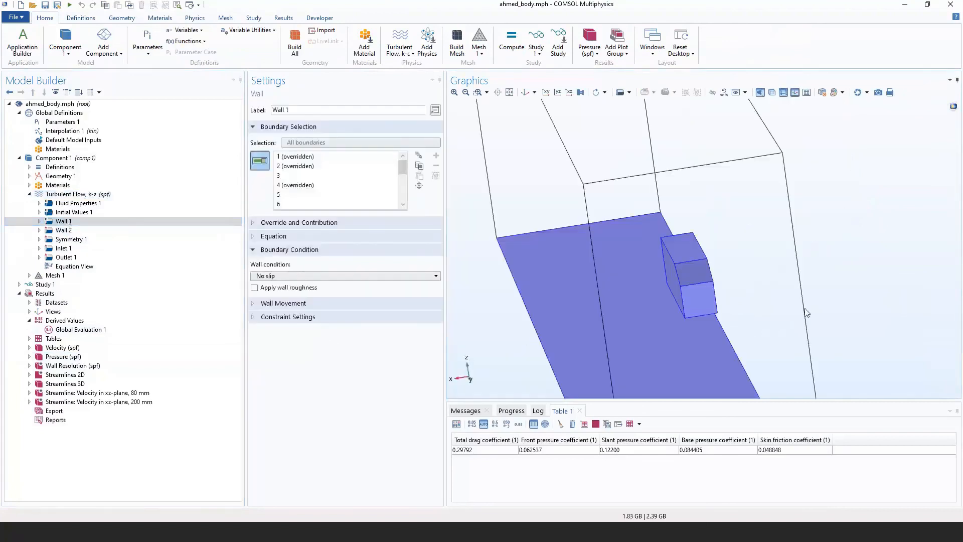
{"action": "middle_click_drag", "start_coordinate": [748, 268], "coordinate": [779, 370]}
{"action": "left_click_drag", "start_coordinate": [507, 338], "coordinate": [588, 332]}
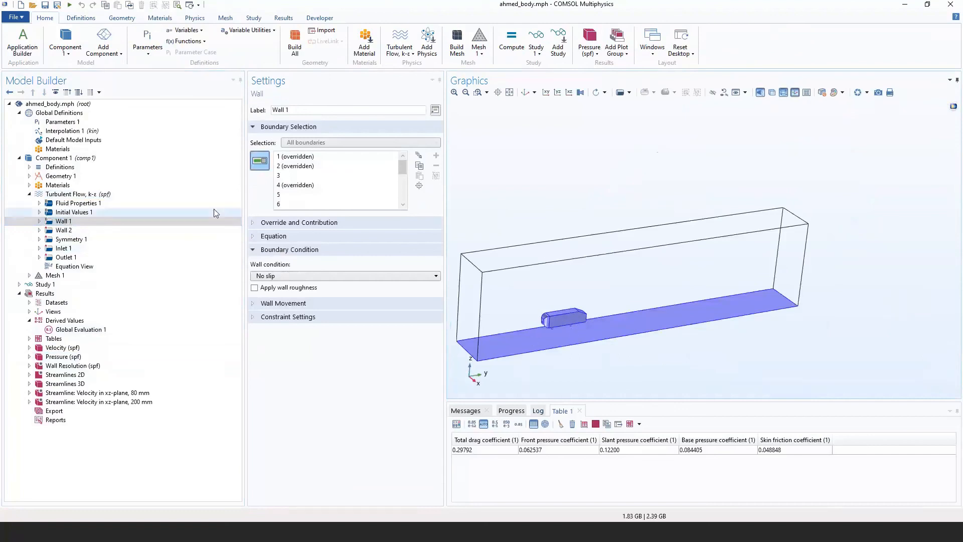
Return to the Application Libraries and preview the dissociation example under the Chemical Reaction Engineering Module's Thermodynamics models.
{"action": "left_click", "coordinate": [15, 17]}
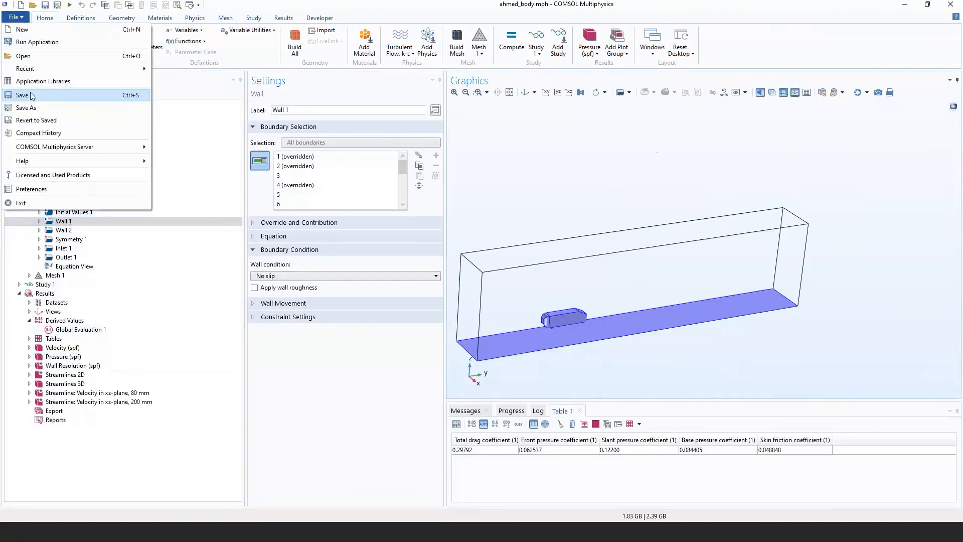
{"action": "left_click", "coordinate": [34, 81]}
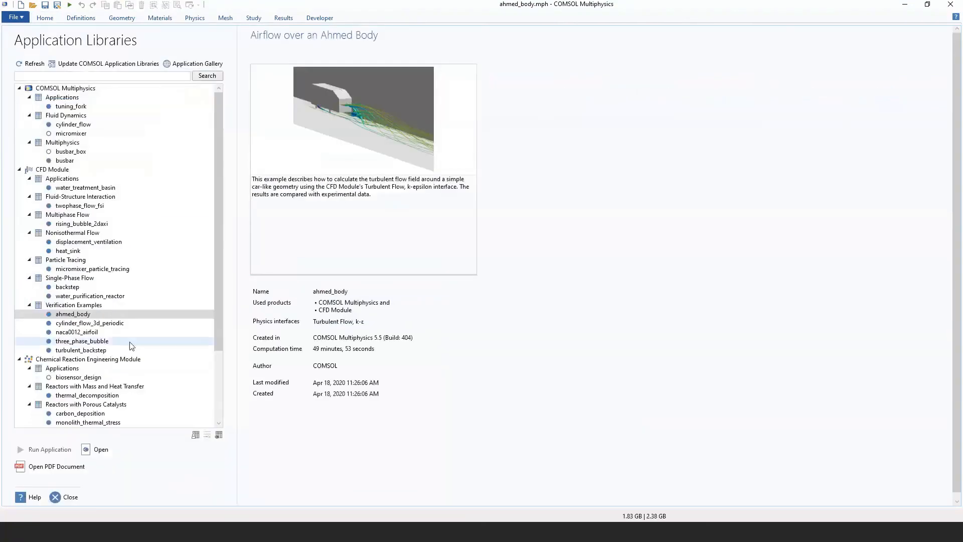
{"action": "scroll", "coordinate": [161, 377], "scroll_direction": "down", "scroll_amount": 1}
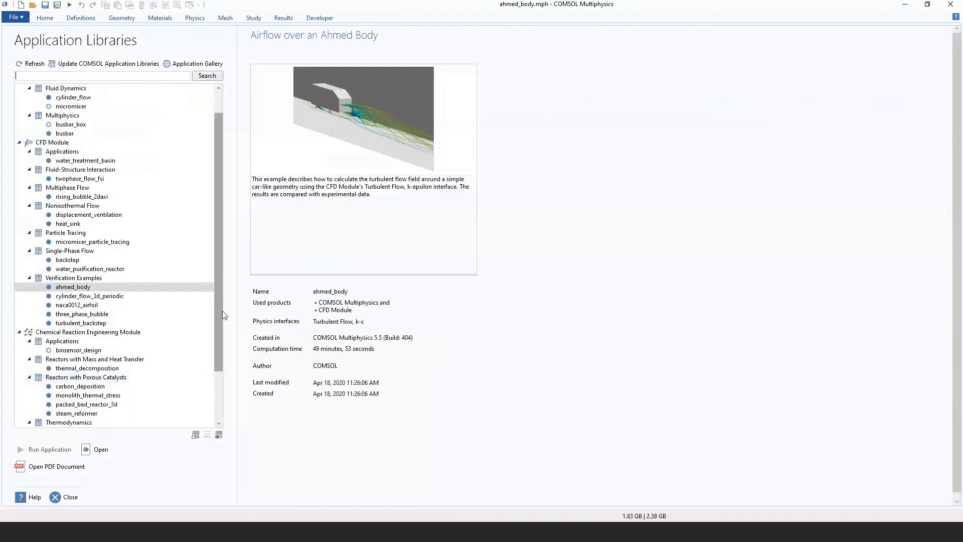
{"action": "left_click_drag", "start_coordinate": [222, 311], "coordinate": [197, 369]}
{"action": "left_click", "coordinate": [197, 370]}
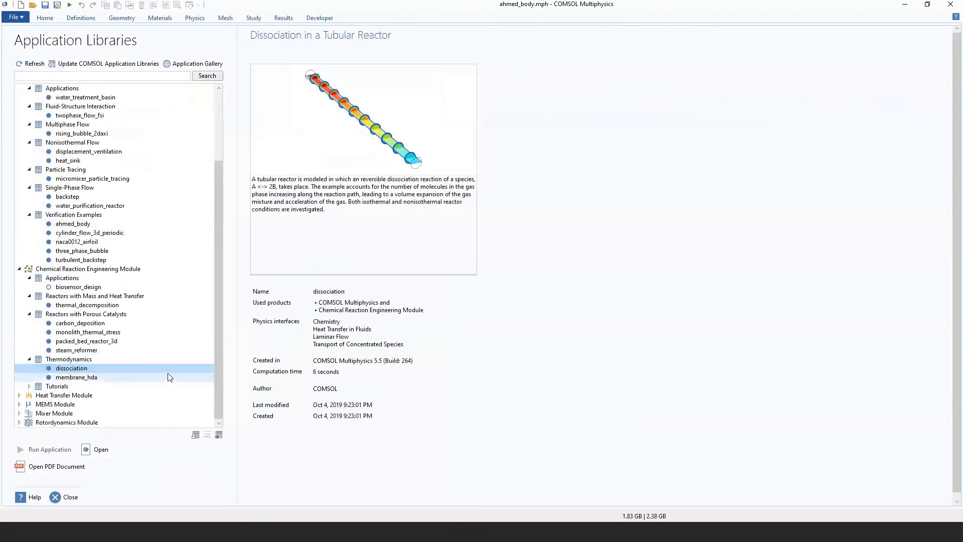
Open the centrifugal_pump tutorial from the Mixer Module without saving the changes to ahmed_body.mph.
{"action": "left_click", "coordinate": [19, 413]}
{"action": "left_click", "coordinate": [29, 413]}
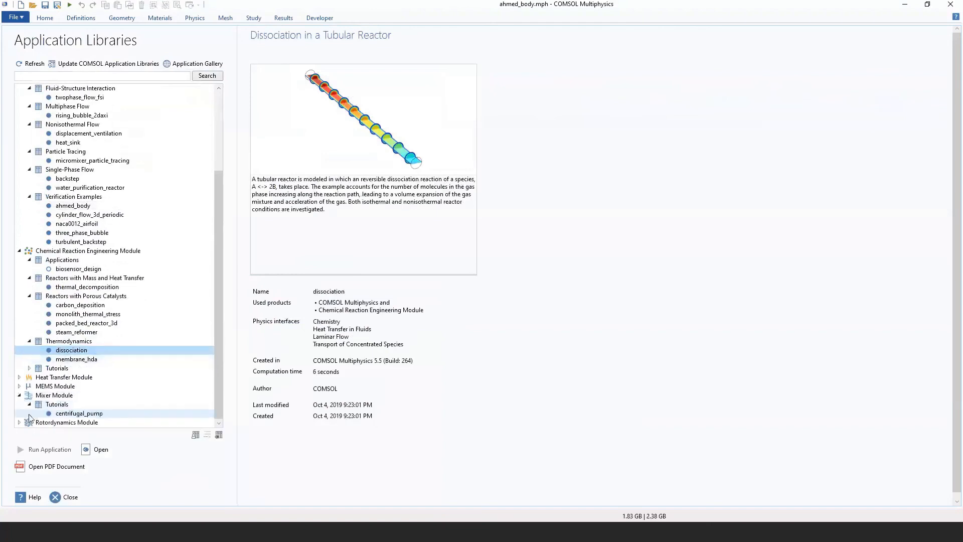
{"action": "left_click", "coordinate": [75, 413]}
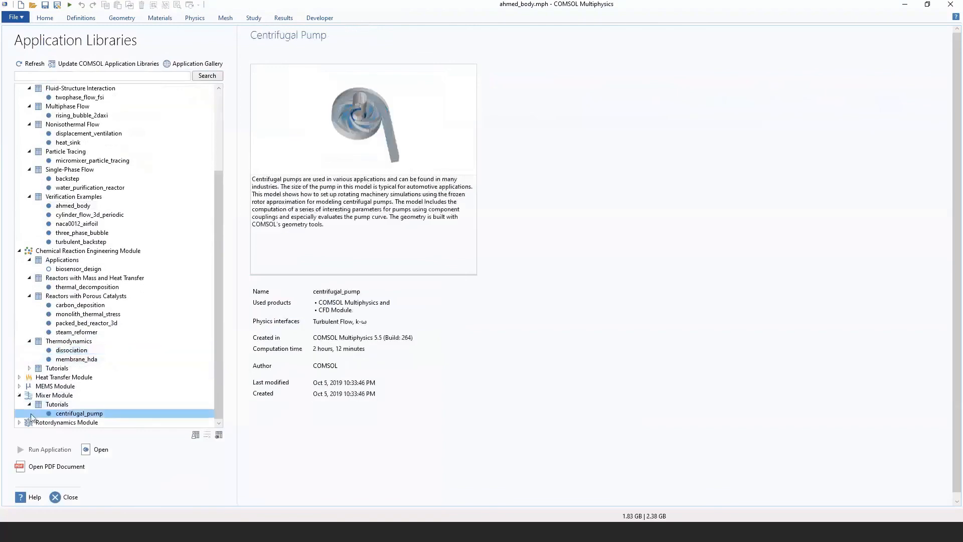
{"action": "left_click", "coordinate": [98, 454]}
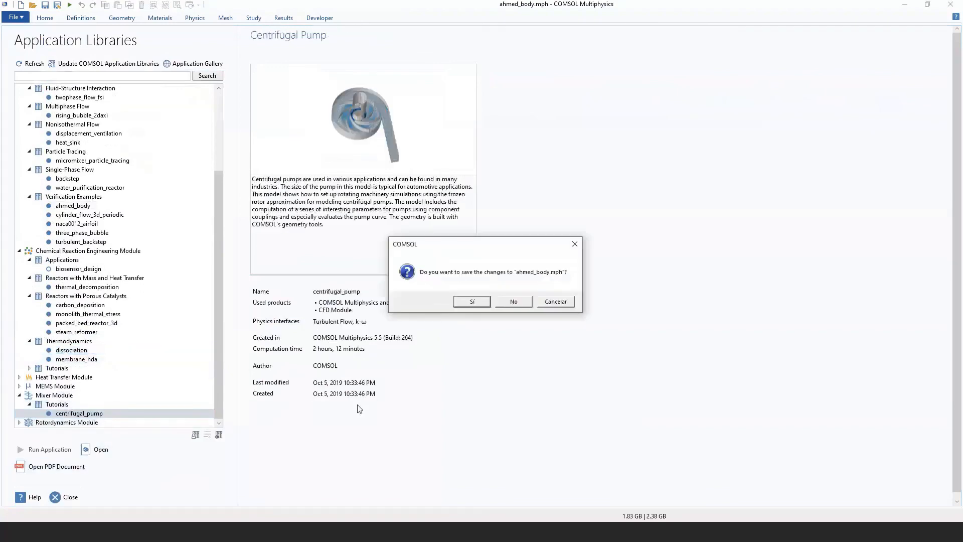
{"action": "left_click", "coordinate": [522, 304]}
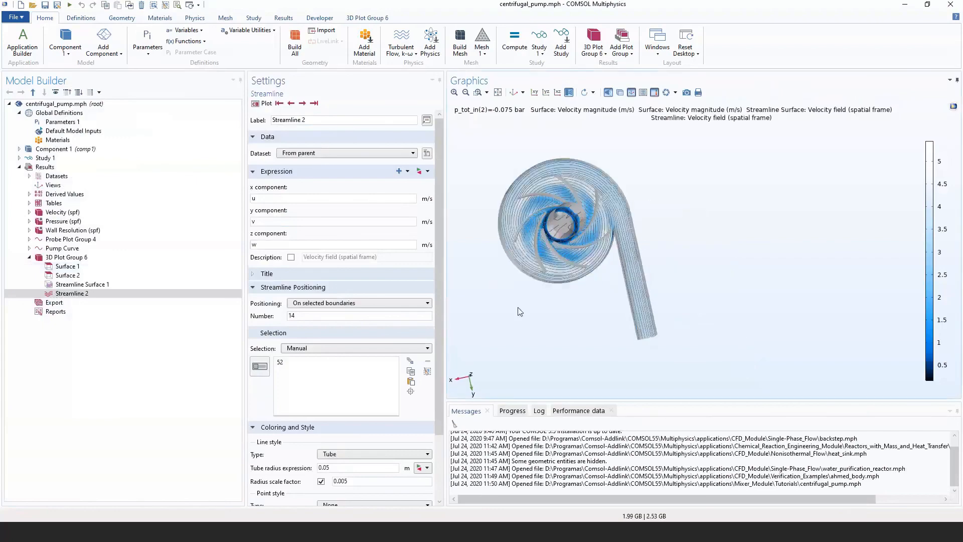
Inspect the pump's velocity and streamline plot from a tilted angle.
{"action": "scroll", "coordinate": [518, 307], "scroll_direction": "up", "scroll_amount": 5}
{"action": "left_click_drag", "start_coordinate": [534, 204], "coordinate": [552, 251]}
{"action": "scroll", "coordinate": [593, 264], "scroll_direction": "down", "scroll_amount": 3}
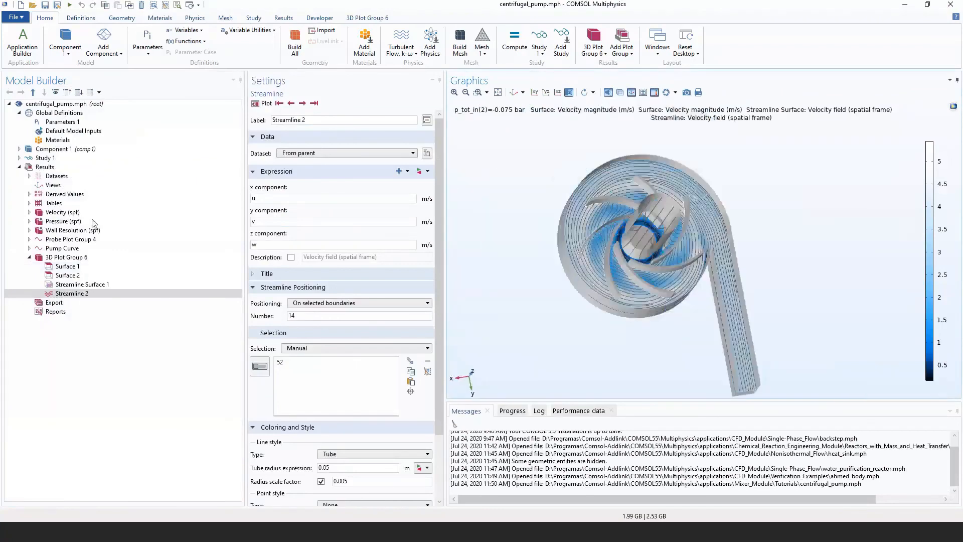
Expand Component 1, Study 1 and Materials, and review the Turbulent Flow, k-ω settings and boundary conditions of the pump.
{"action": "left_click", "coordinate": [19, 158]}
{"action": "left_click", "coordinate": [19, 148]}
{"action": "left_click", "coordinate": [40, 175]}
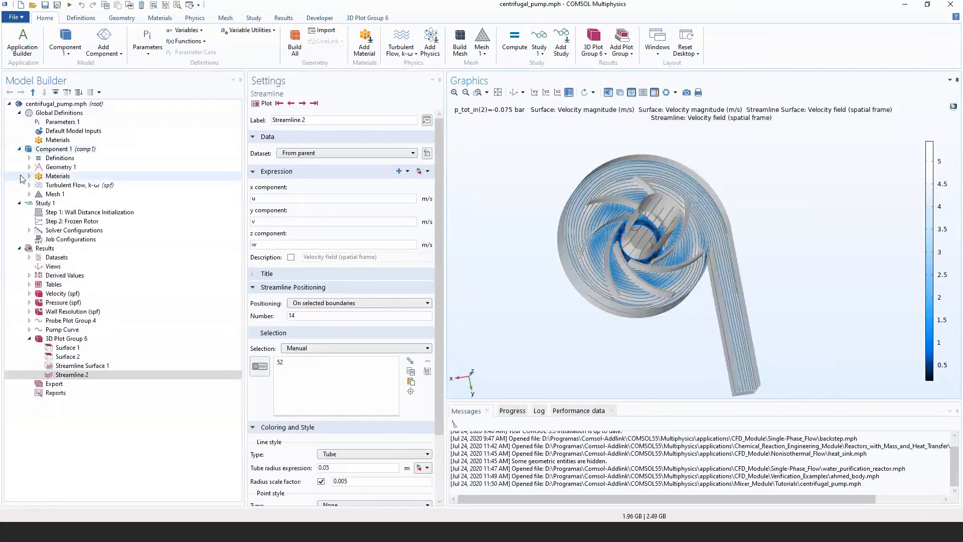
{"action": "left_click", "coordinate": [29, 175]}
{"action": "left_click", "coordinate": [60, 195]}
{"action": "left_click", "coordinate": [29, 194]}
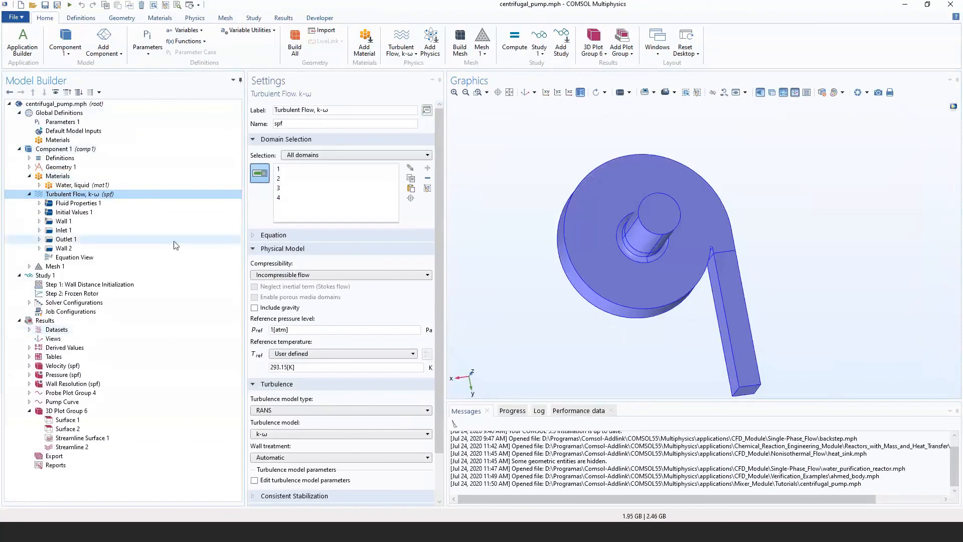
Open Rotating Domain 1 under Moving Mesh in the component's Definitions to review its rotation settings.
{"action": "left_click", "coordinate": [29, 167]}
{"action": "left_click", "coordinate": [28, 158]}
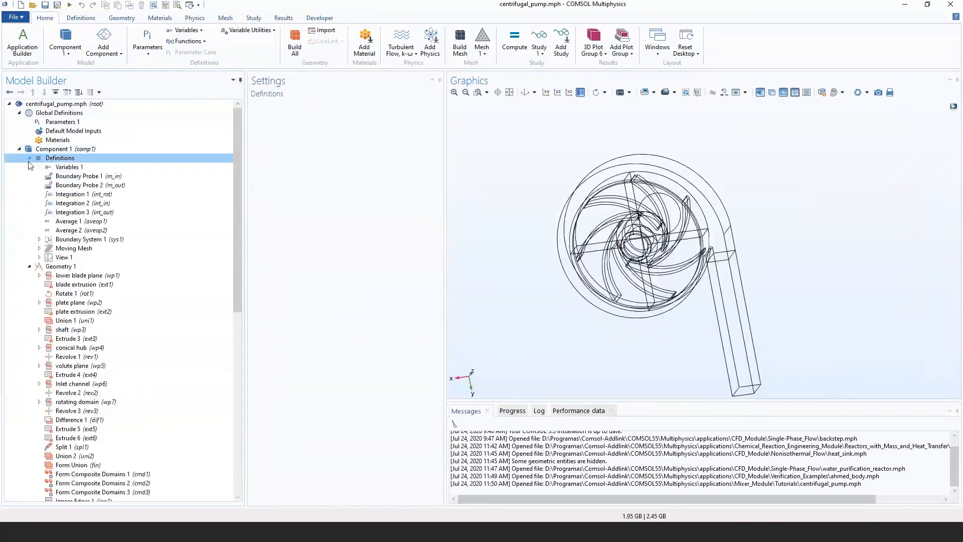
{"action": "left_click", "coordinate": [29, 267]}
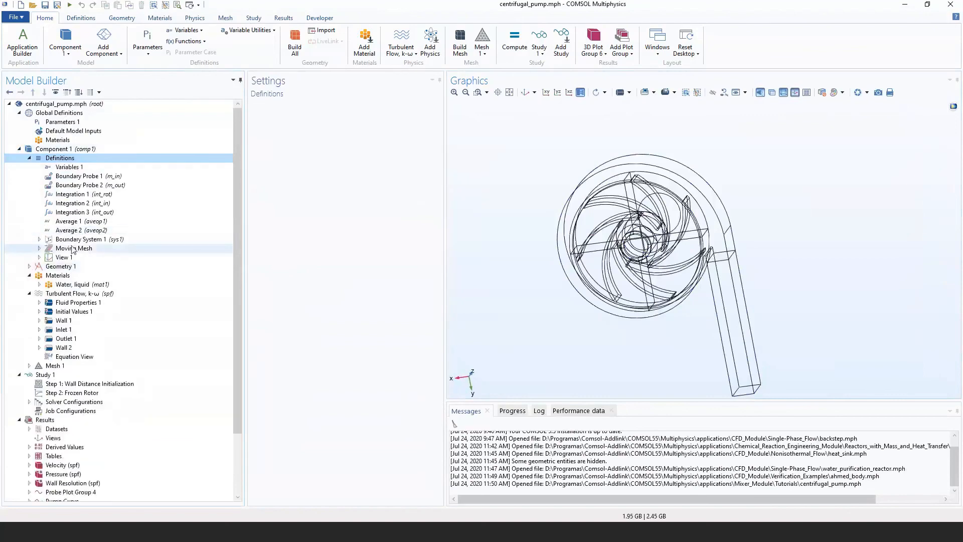
{"action": "left_click", "coordinate": [44, 249]}
{"action": "left_click", "coordinate": [39, 249]}
{"action": "left_click", "coordinate": [87, 258]}
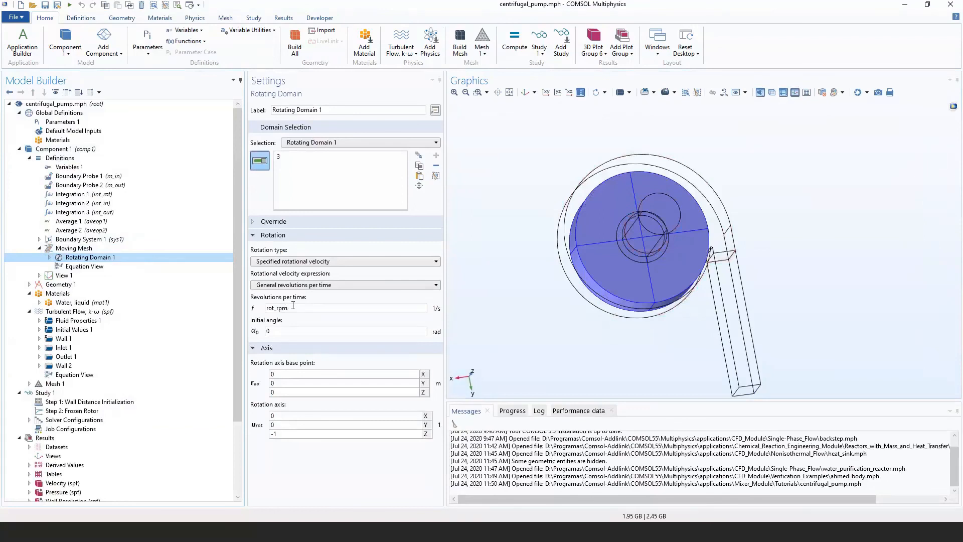
Create a player animation of the velocity and streamline plot in 3D Plot Group 6.
{"action": "left_click_drag", "start_coordinate": [290, 307], "coordinate": [262, 313]}
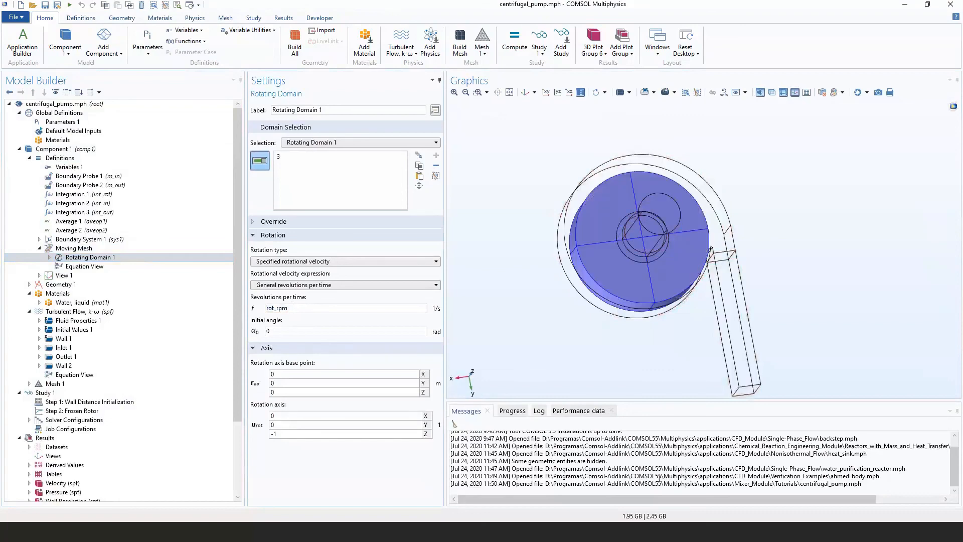
{"action": "scroll", "coordinate": [159, 443], "scroll_direction": "down", "scroll_amount": 2}
{"action": "scroll", "coordinate": [159, 443], "scroll_direction": "down", "scroll_amount": 2}
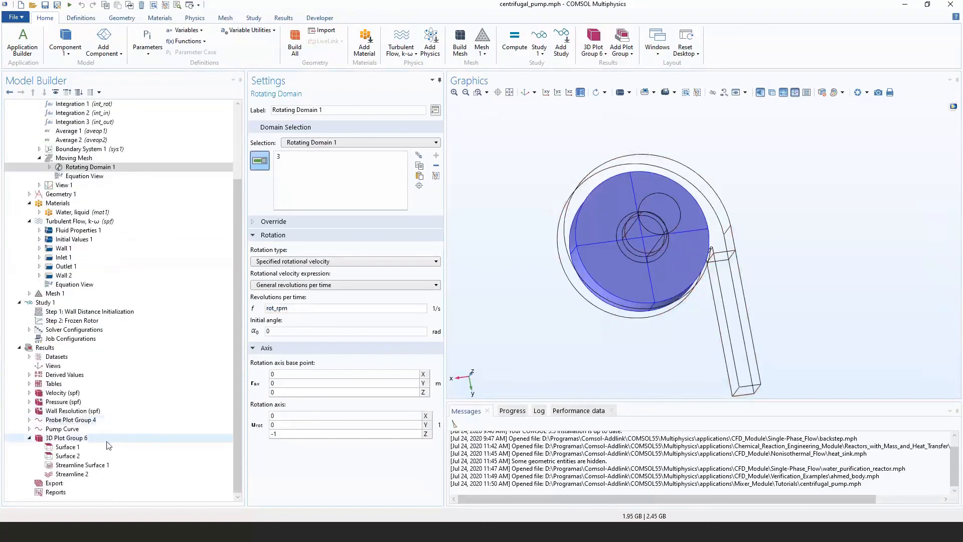
{"action": "left_click", "coordinate": [70, 438]}
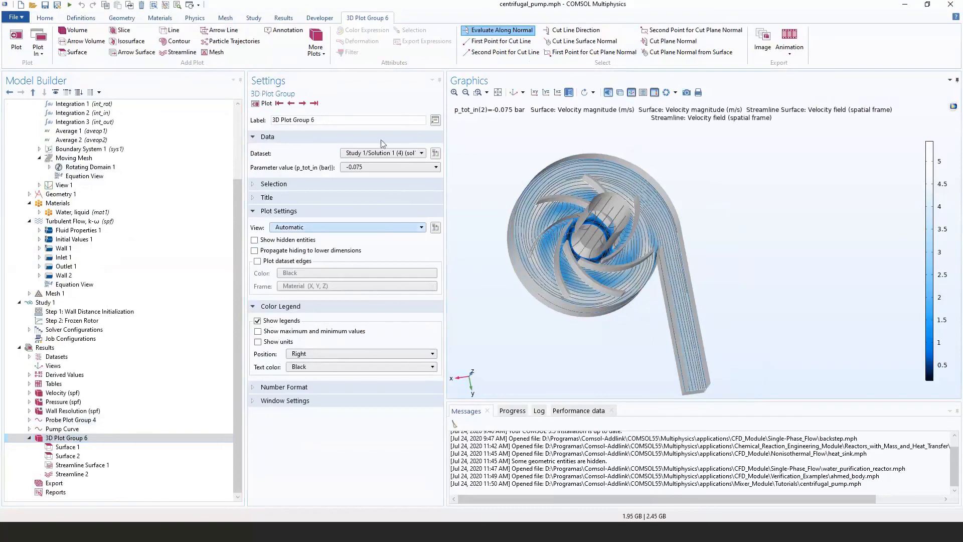
{"action": "left_click", "coordinate": [790, 50]}
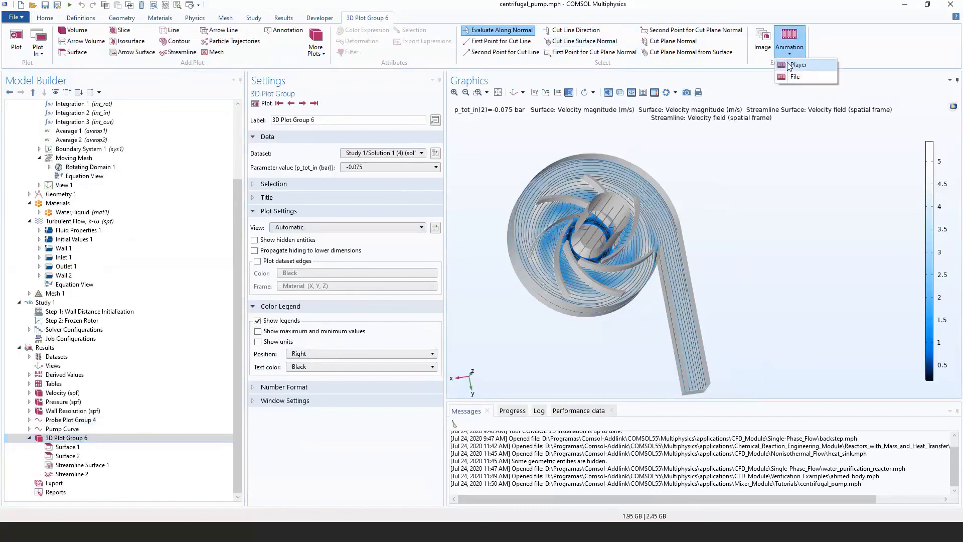
{"action": "left_click", "coordinate": [797, 65]}
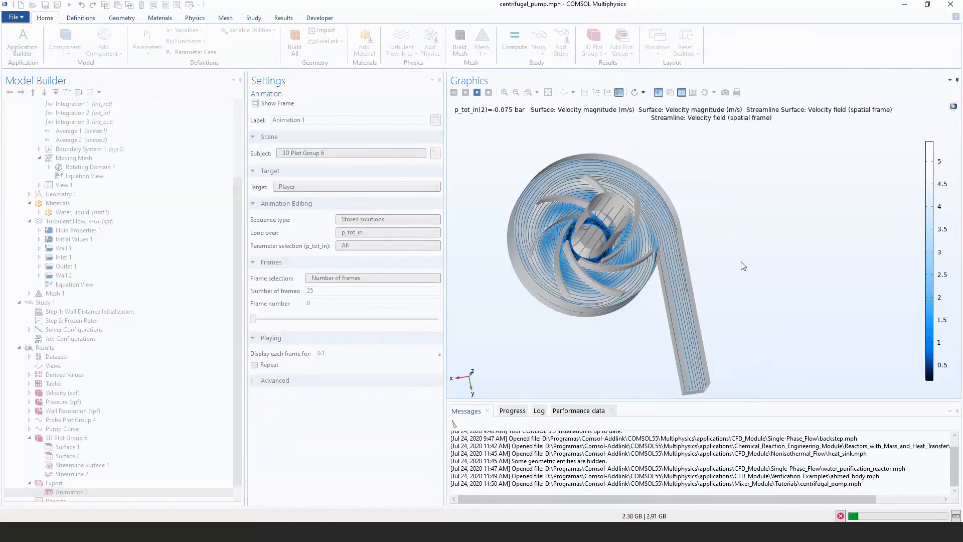
Widen the Graphics window and enlarge the Messages area, and show frame 4 of the pump animation.
{"action": "left_click_drag", "start_coordinate": [586, 402], "coordinate": [564, 367]}
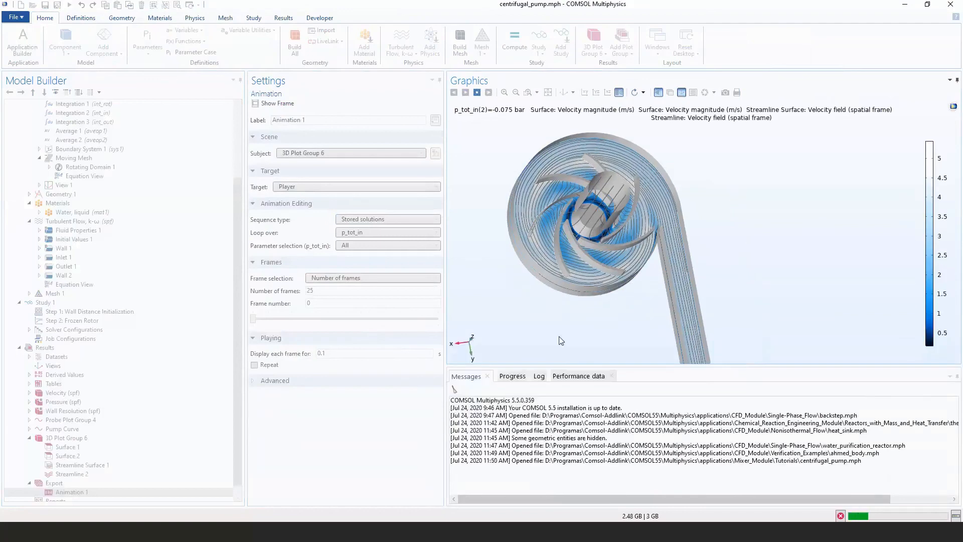
{"action": "left_click_drag", "start_coordinate": [445, 261], "coordinate": [378, 261]}
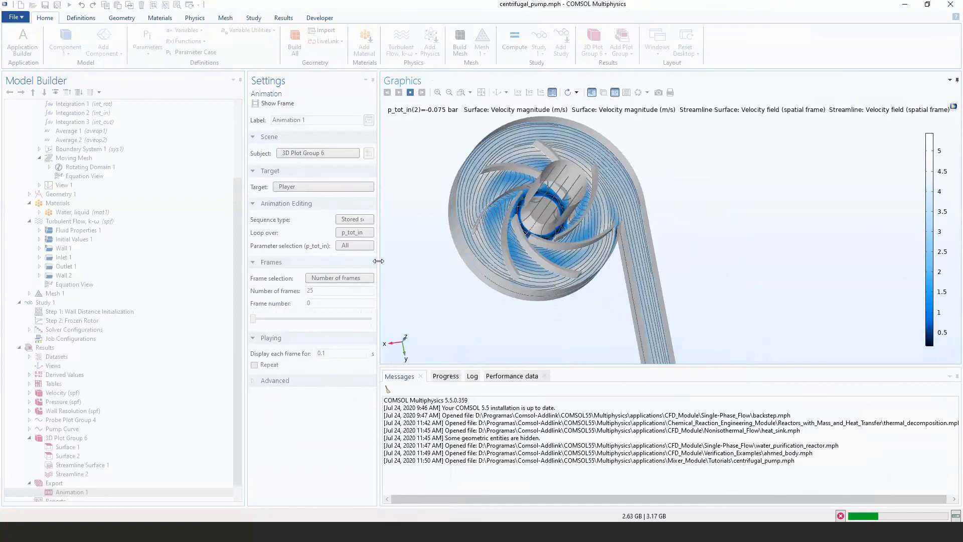
{"action": "mouse_move", "coordinate": [492, 289]}
{"action": "left_mouse_down"}
{"action": "mouse_move", "coordinate": [490, 310]}
{"action": "mouse_move", "coordinate": [497, 284]}
{"action": "left_mouse_up"}
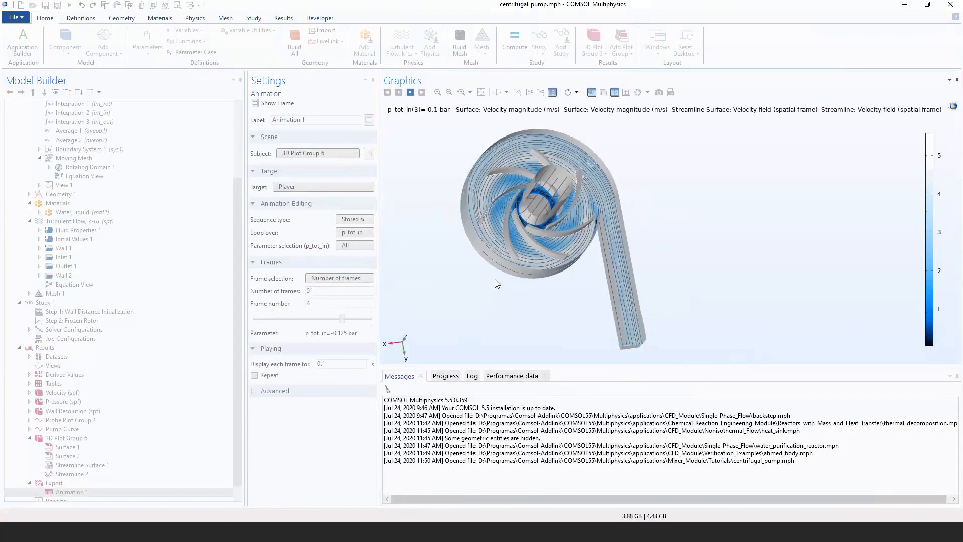
{"action": "left_click_drag", "start_coordinate": [370, 318], "coordinate": [345, 316]}
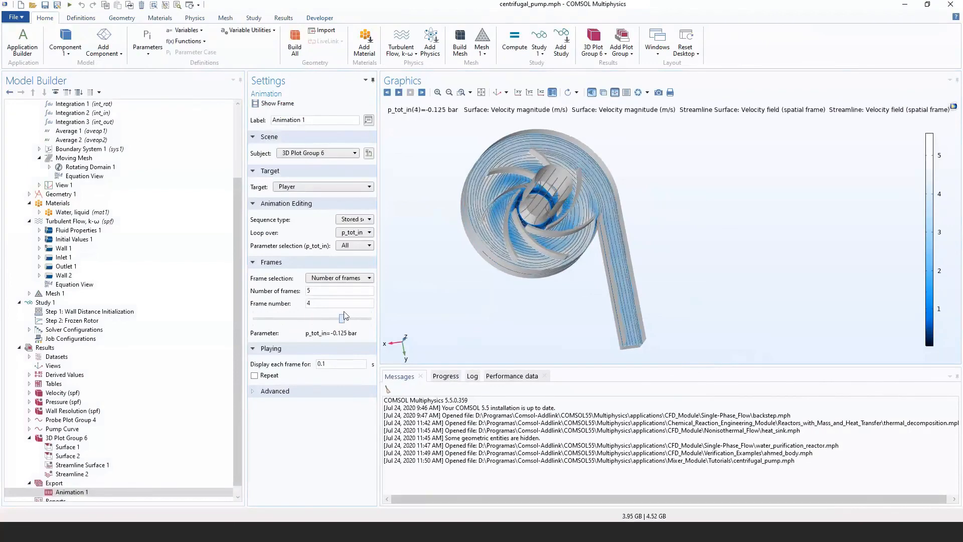
View the pump face-on in a maximized Graphics window, and set the animation to display each frame for 0.5 s.
{"action": "double_click", "coordinate": [412, 82]}
{"action": "left_click_drag", "start_coordinate": [67, 127], "coordinate": [272, 267]}
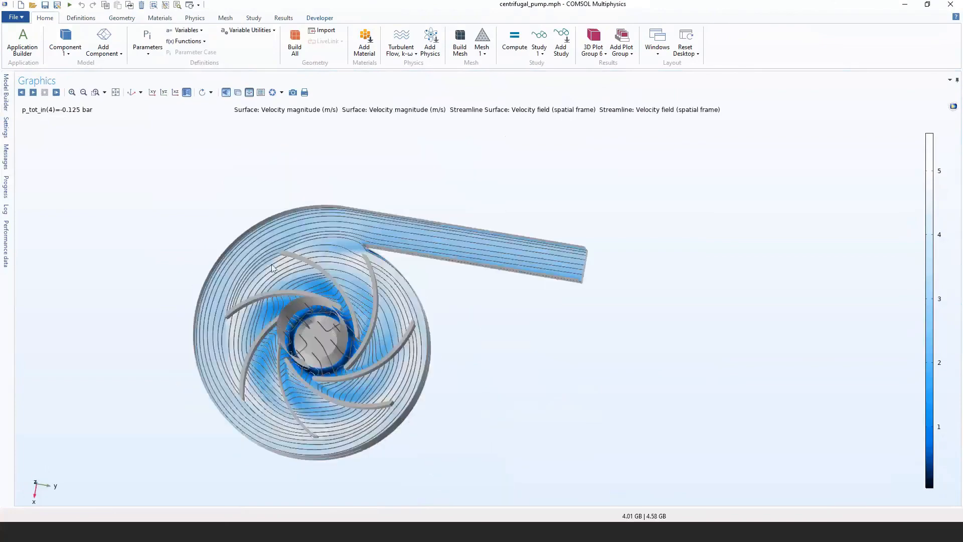
{"action": "double_click", "coordinate": [35, 81]}
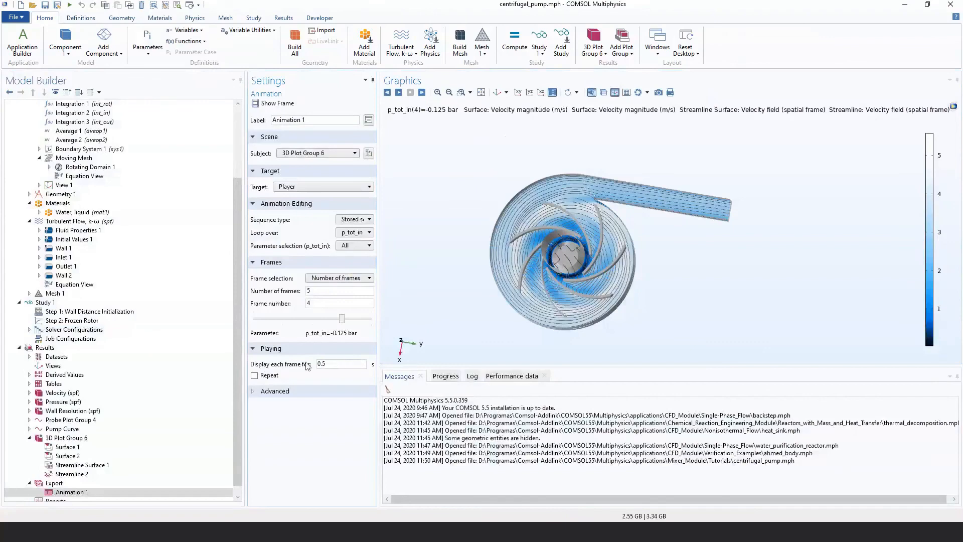
Play the animation in a maximized Graphics window with the pump tilted, and examine the impeller flow up close.
{"action": "double_click", "coordinate": [392, 83]}
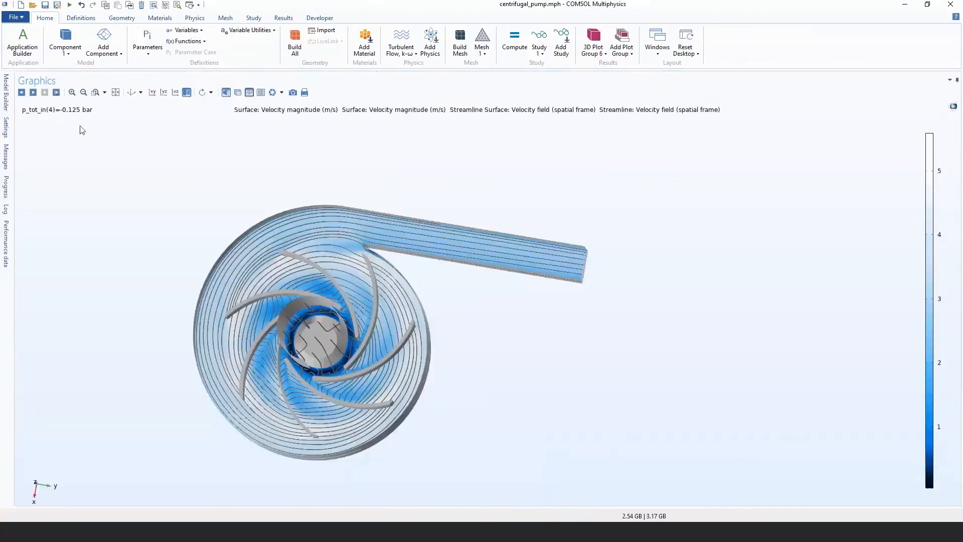
{"action": "right_click_drag", "start_coordinate": [153, 234], "coordinate": [165, 208]}
{"action": "left_click_drag", "start_coordinate": [166, 208], "coordinate": [193, 227]}
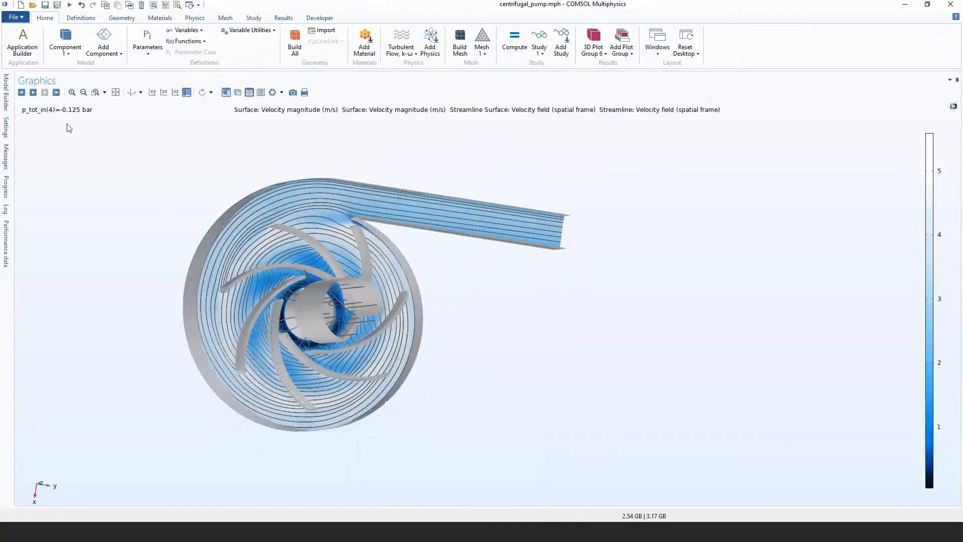
{"action": "left_click", "coordinate": [33, 93]}
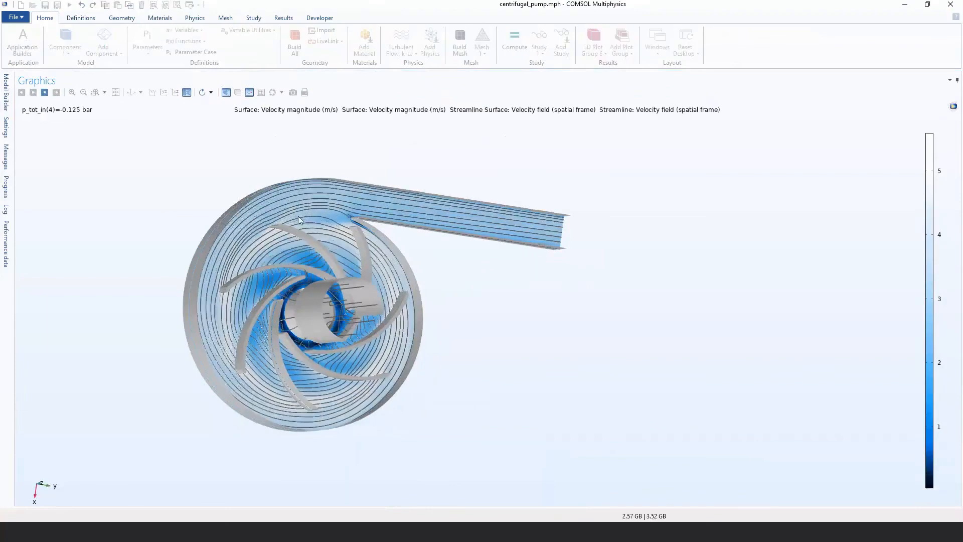
{"action": "scroll", "coordinate": [312, 243], "scroll_direction": "up", "scroll_amount": 2}
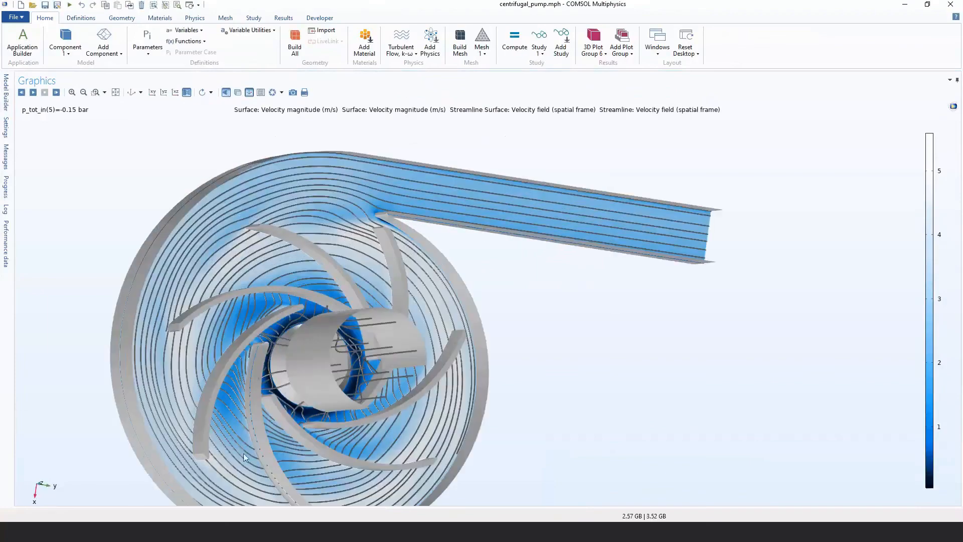